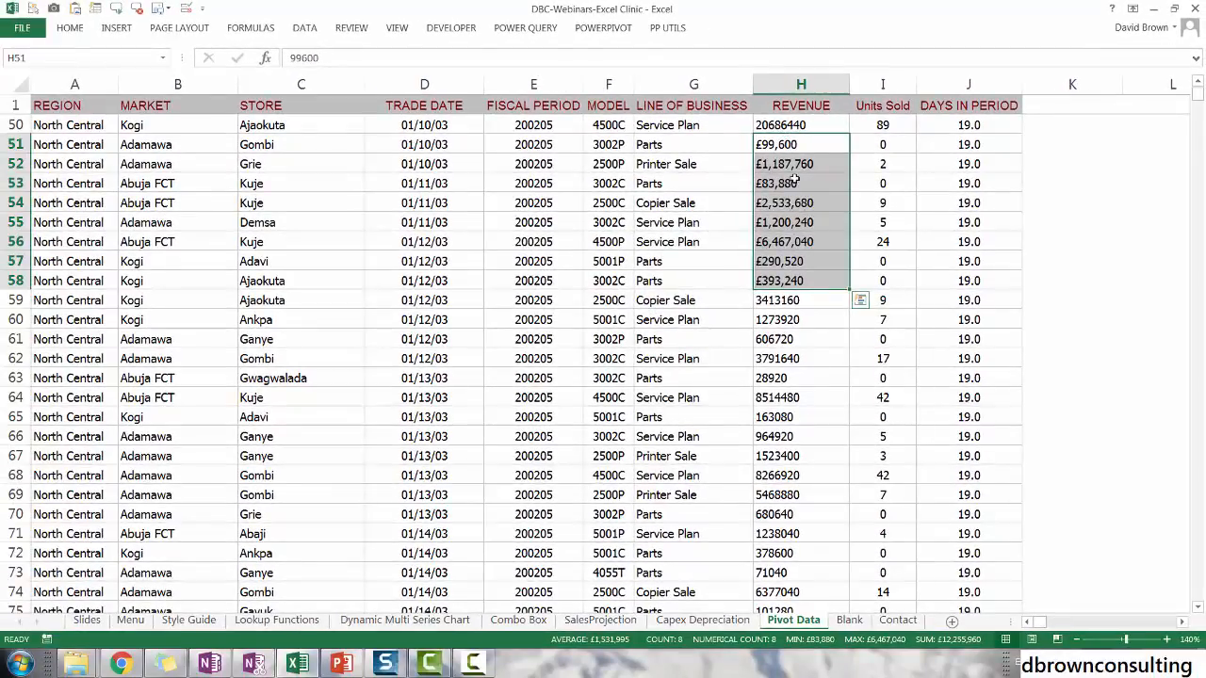
Apply the Accounting number format with the naira symbol to the revenue values in H51:H58
left_click(70, 28)
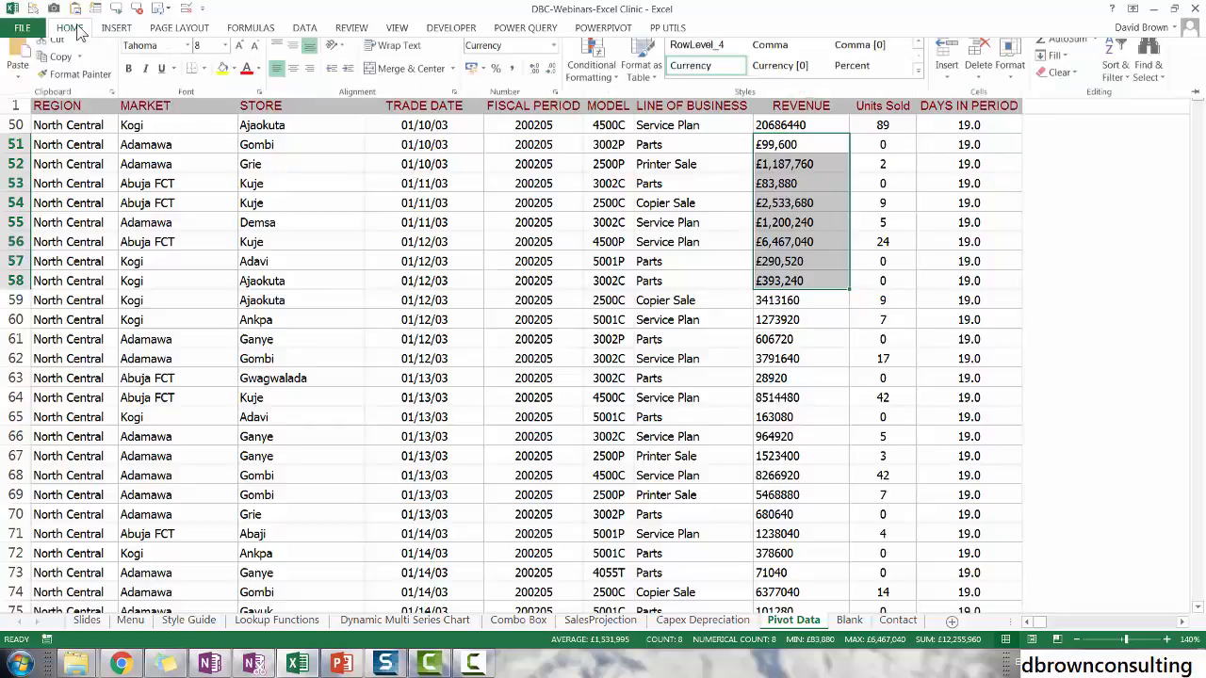
left_click(471, 77)
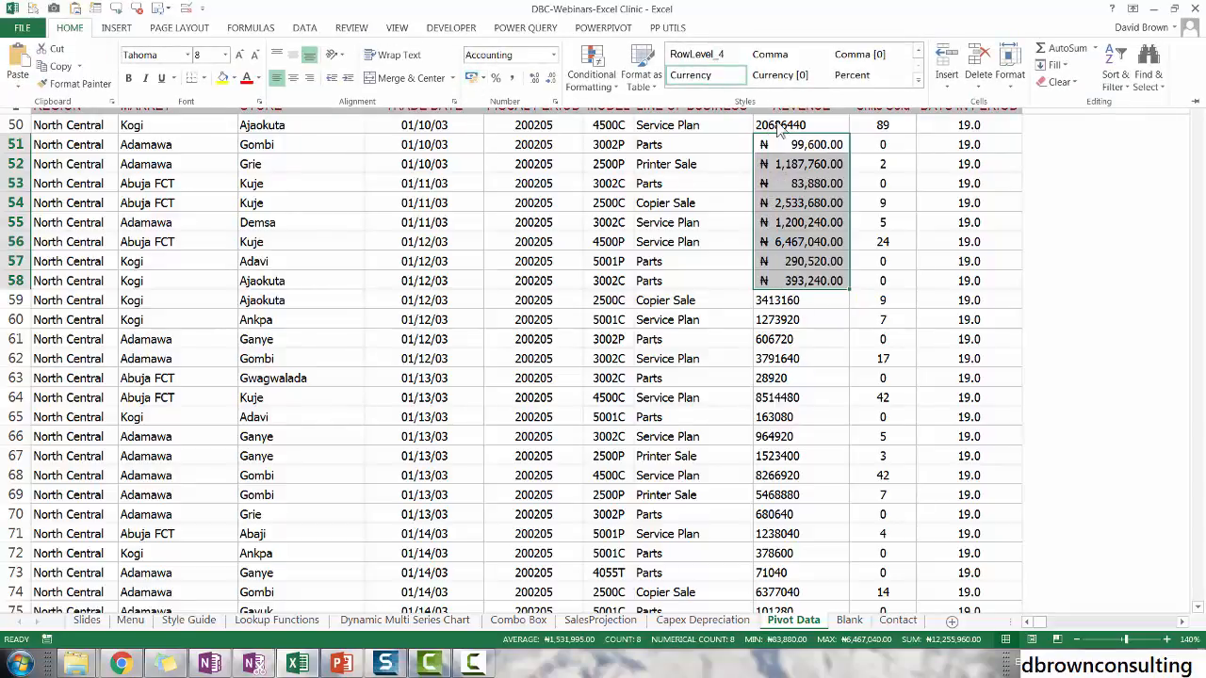
left_click(1053, 311)
left_click(1053, 306)
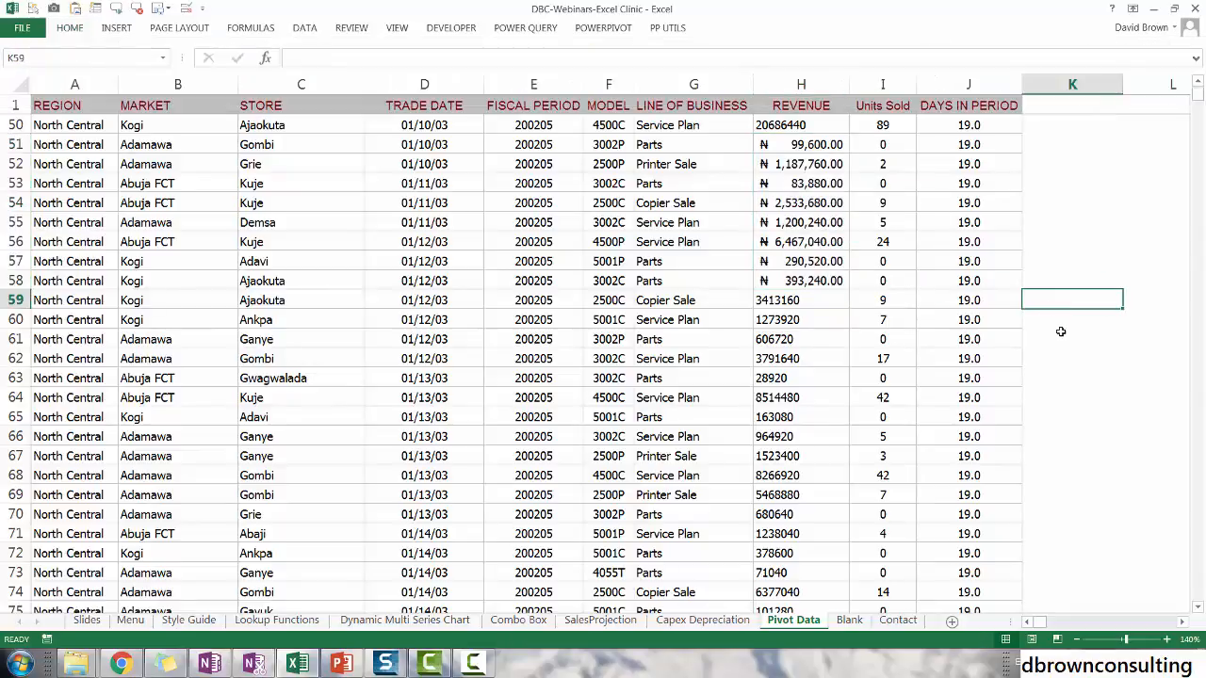
Enter NGN in cell L61 so AutoCorrect can replace it, and select the cell below
left_click(1060, 331)
key("Right")
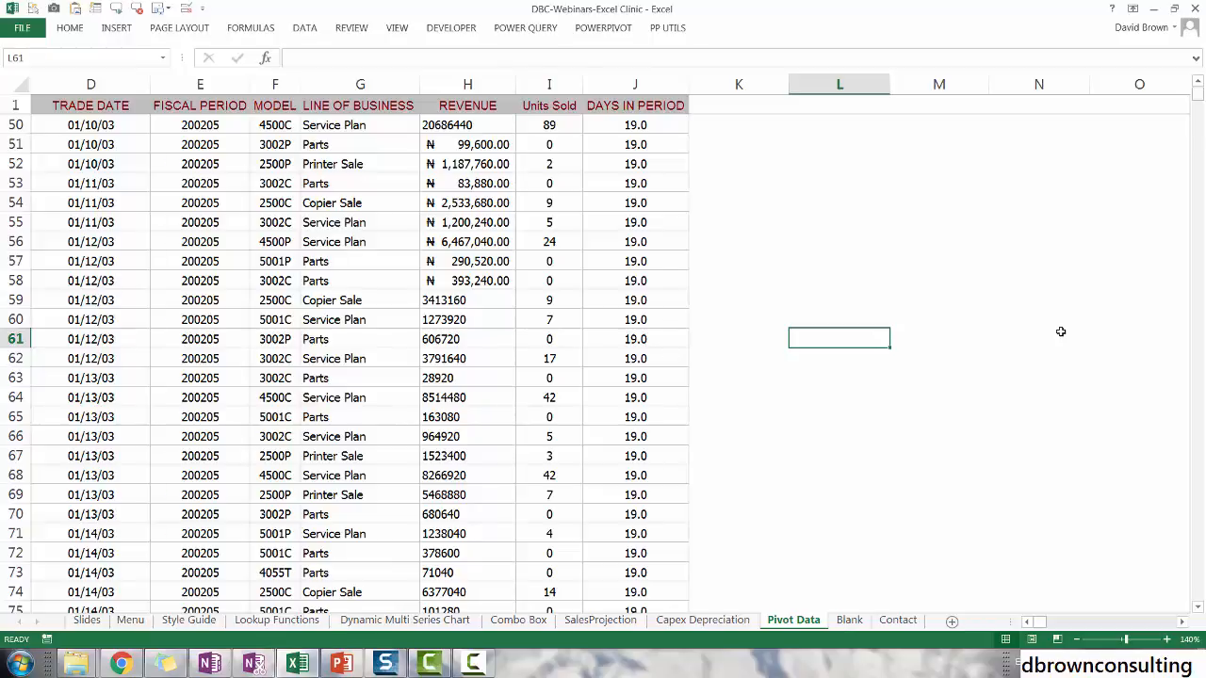
type("NGN")
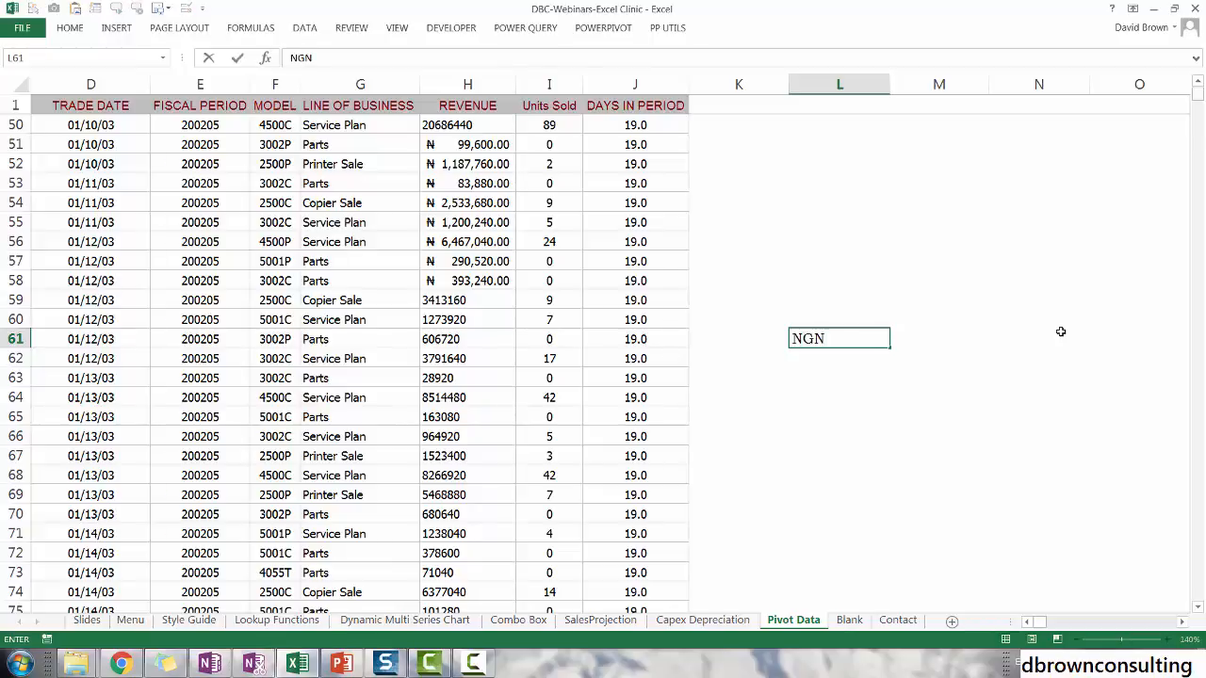
key("Return")
key("Up")
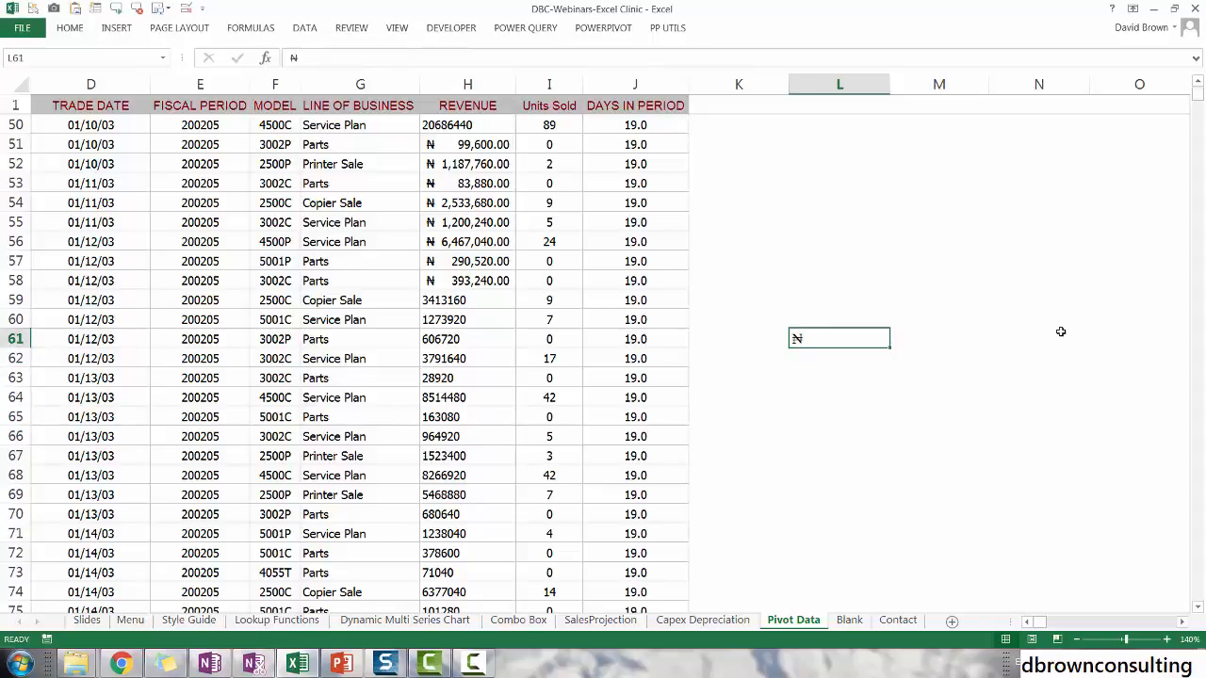
key("Down")
key("Up")
key("Down")
key("Up")
key("Down")
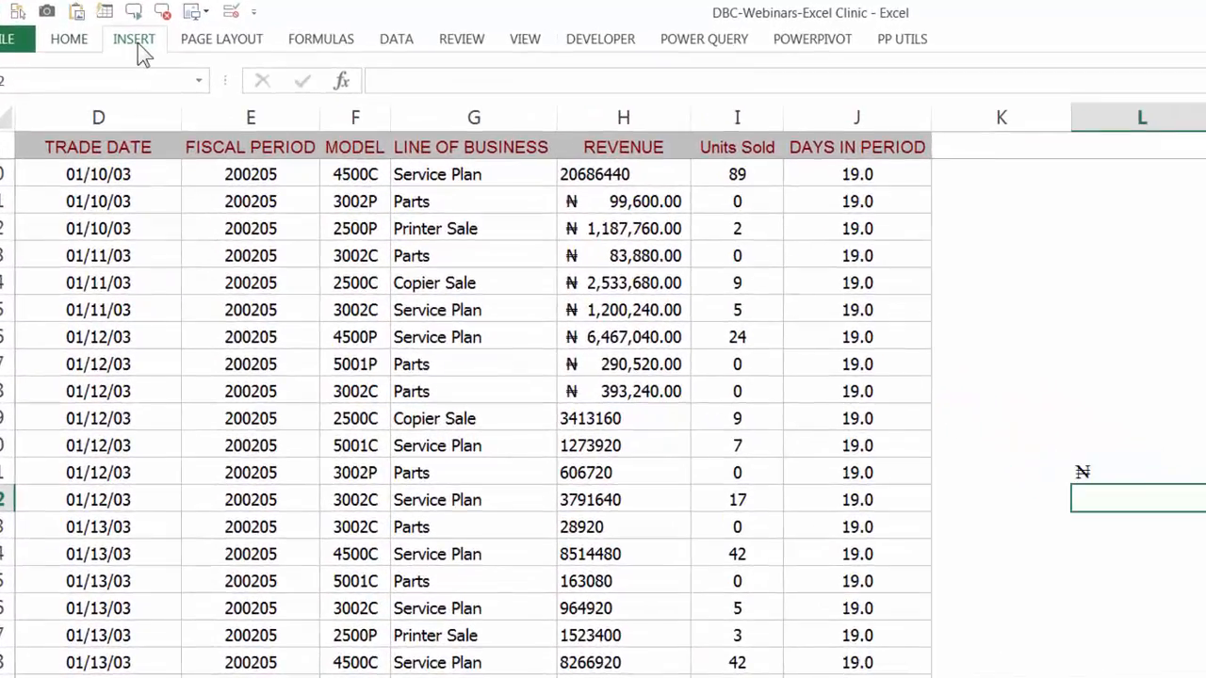
Open the Symbol dialog for cell L62
left_click(119, 29)
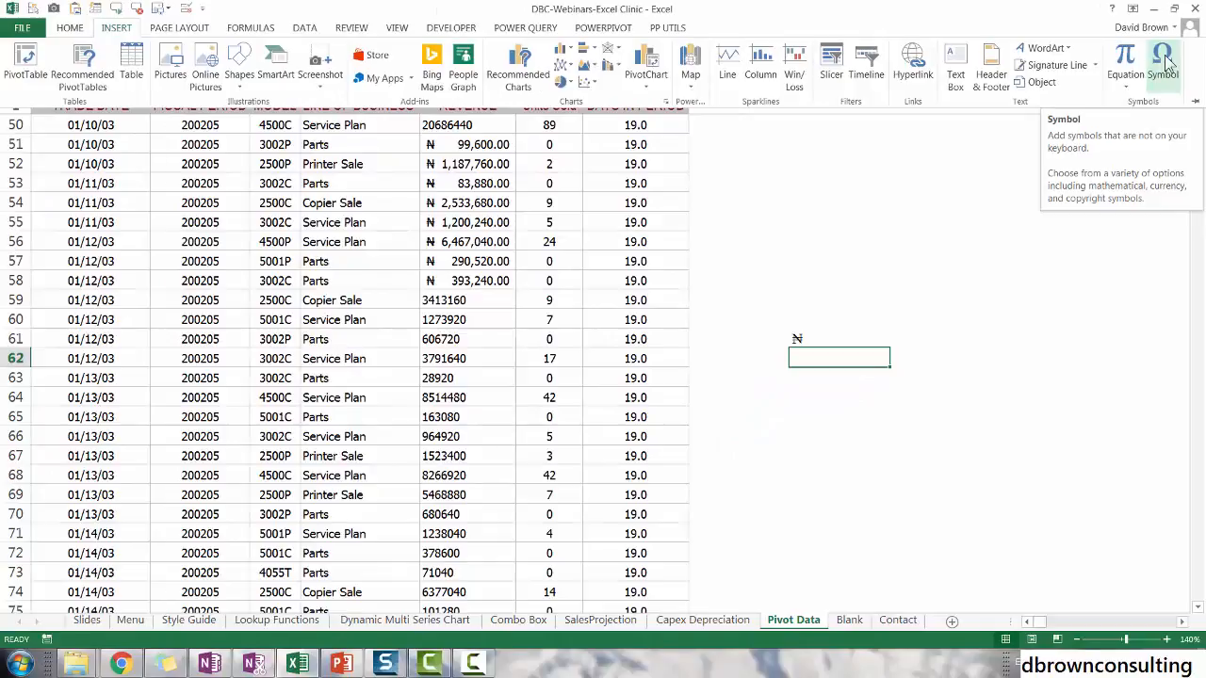
left_click(1165, 64)
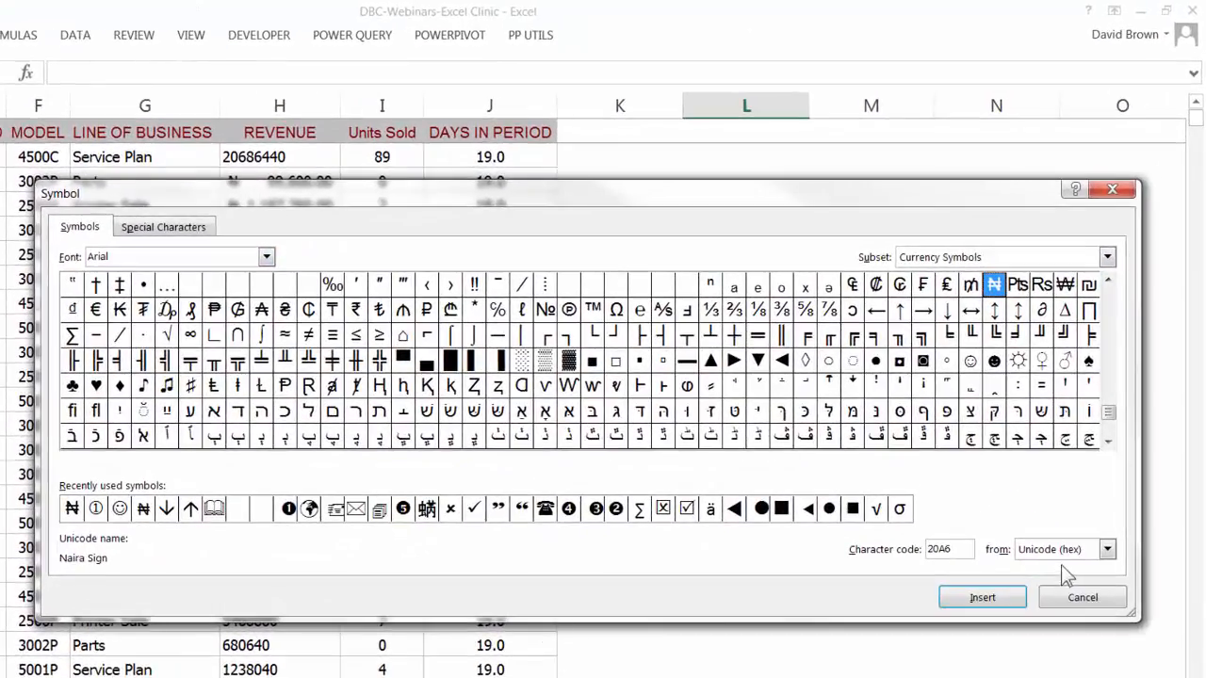
Try listing the symbols by ASCII (decimal) character code and check the choice of Arial as font
left_click(1063, 549)
left_click(1050, 575)
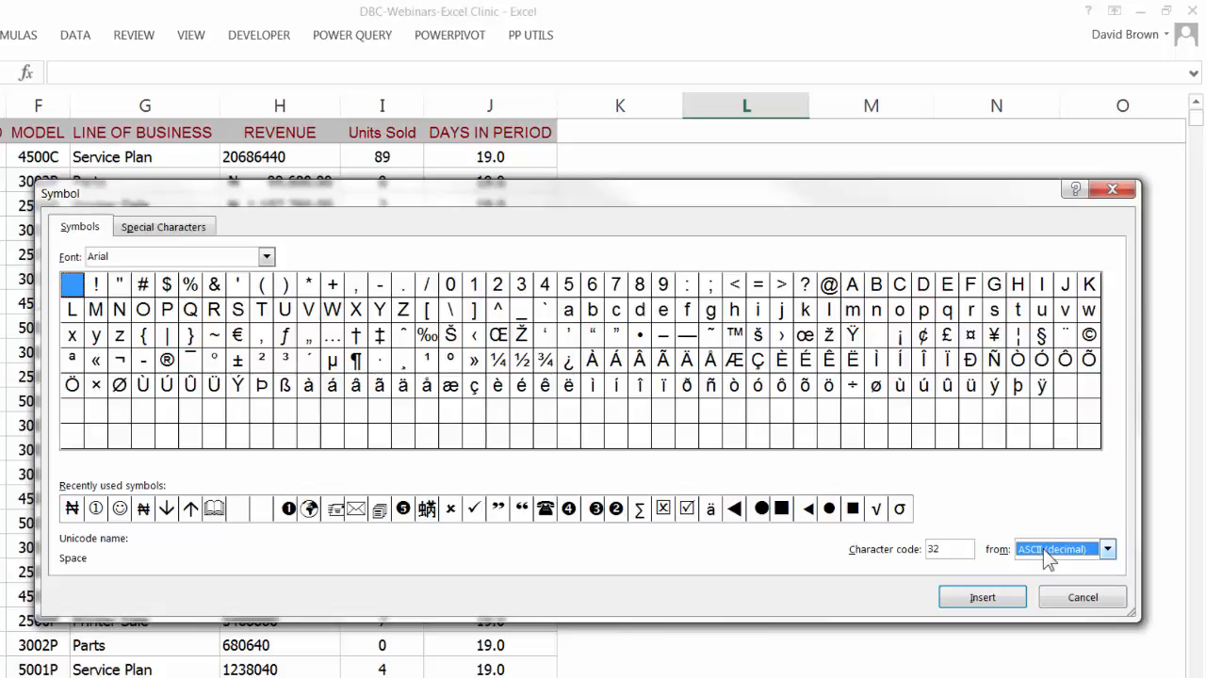
left_click_drag(778, 197, 727, 197)
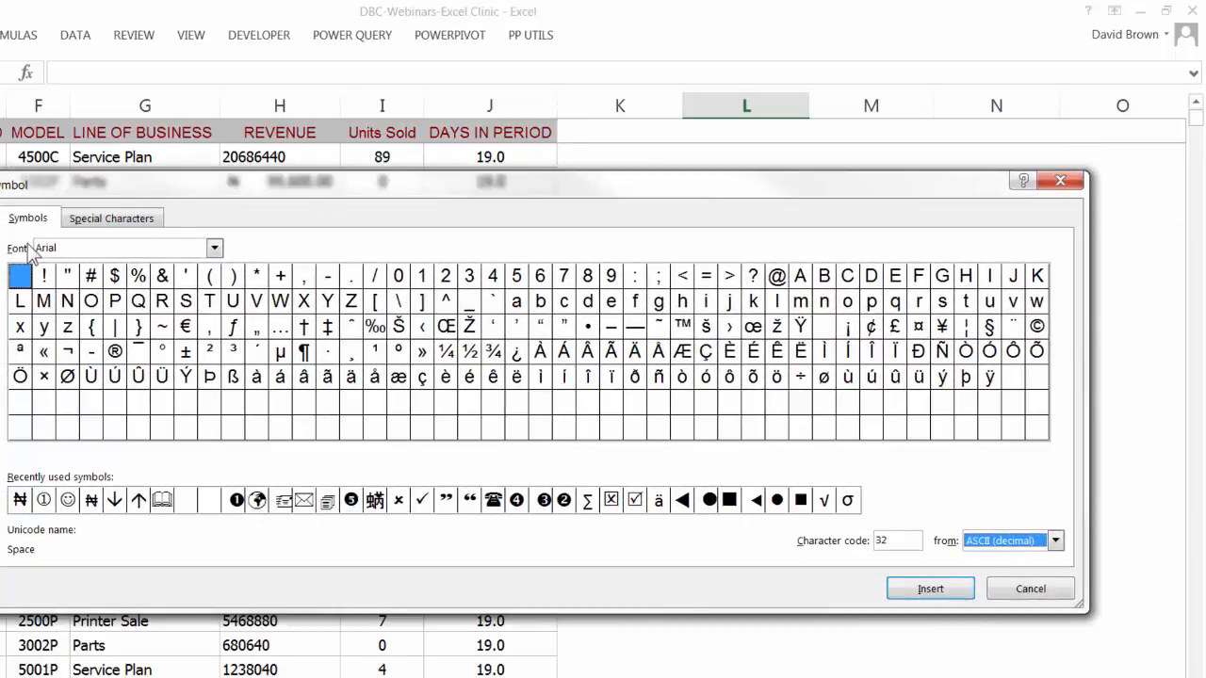
left_click(36, 221)
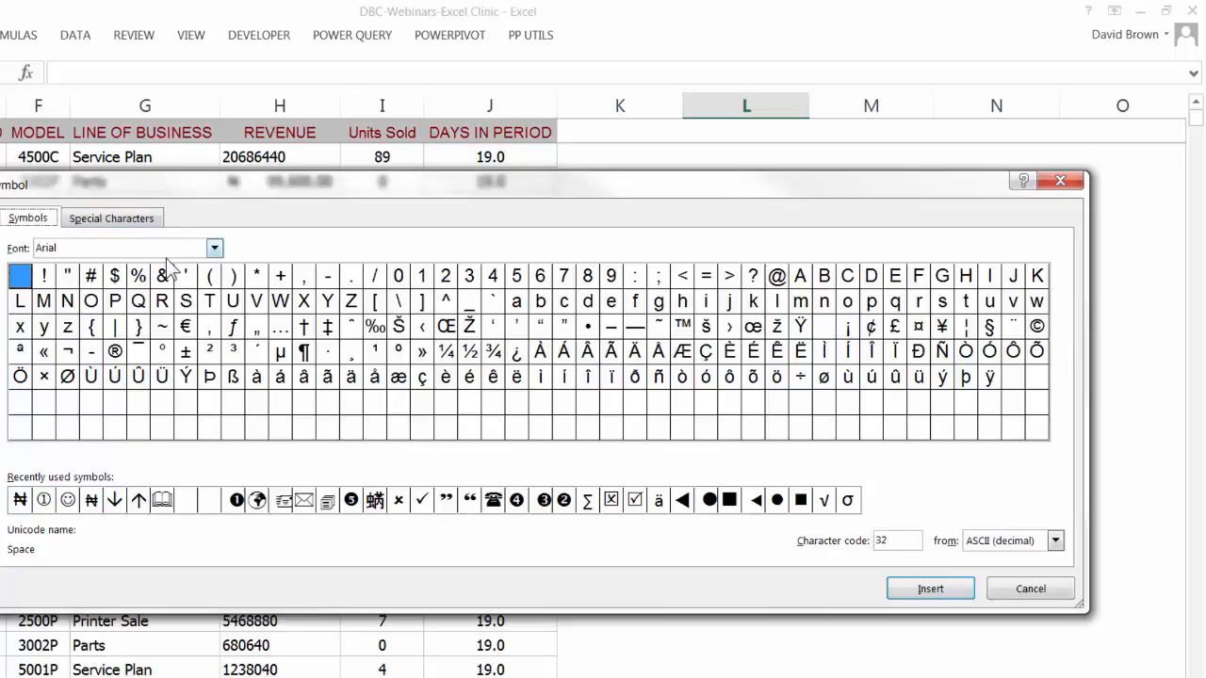
left_click(215, 251)
left_click(85, 345)
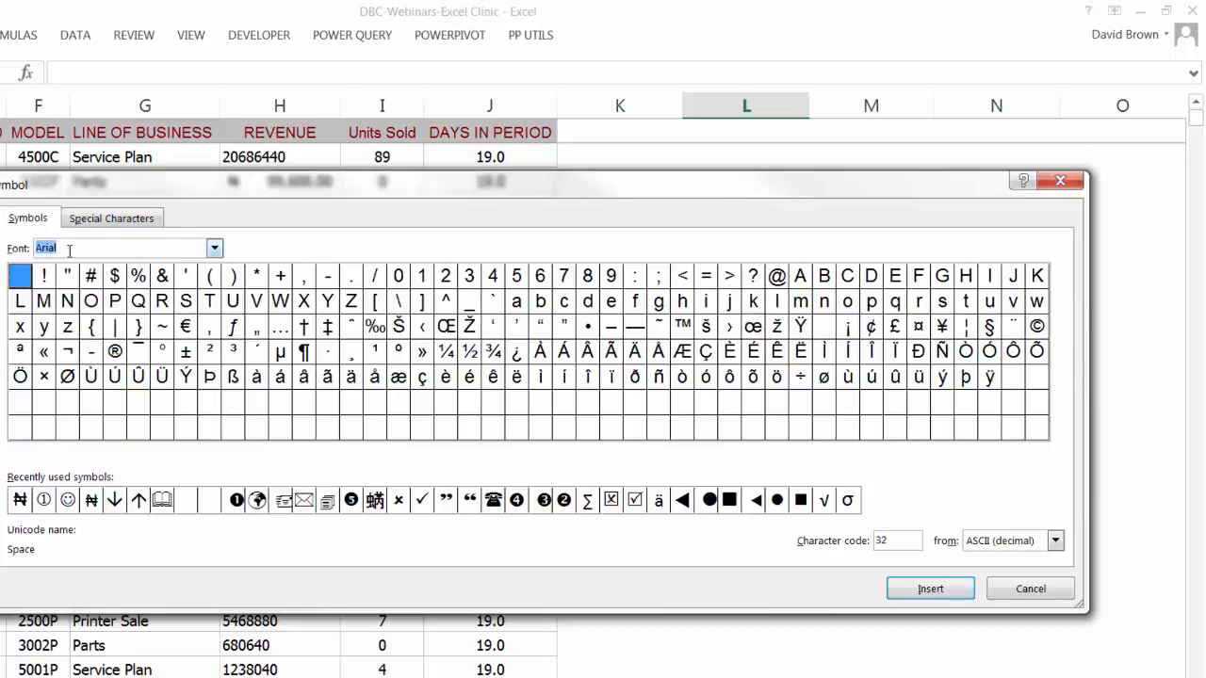
left_click(61, 250)
Show the Arial symbols by Unicode (hex) code and choose the Currency Symbols subset
left_click(1055, 541)
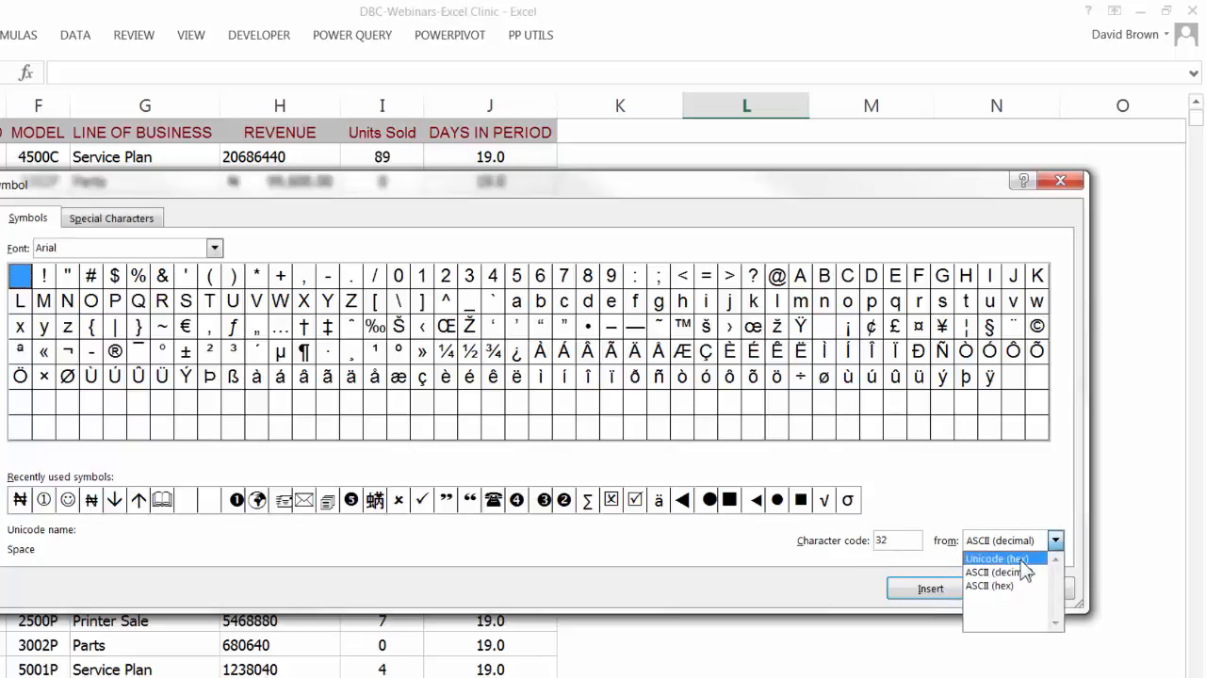
left_click(1022, 561)
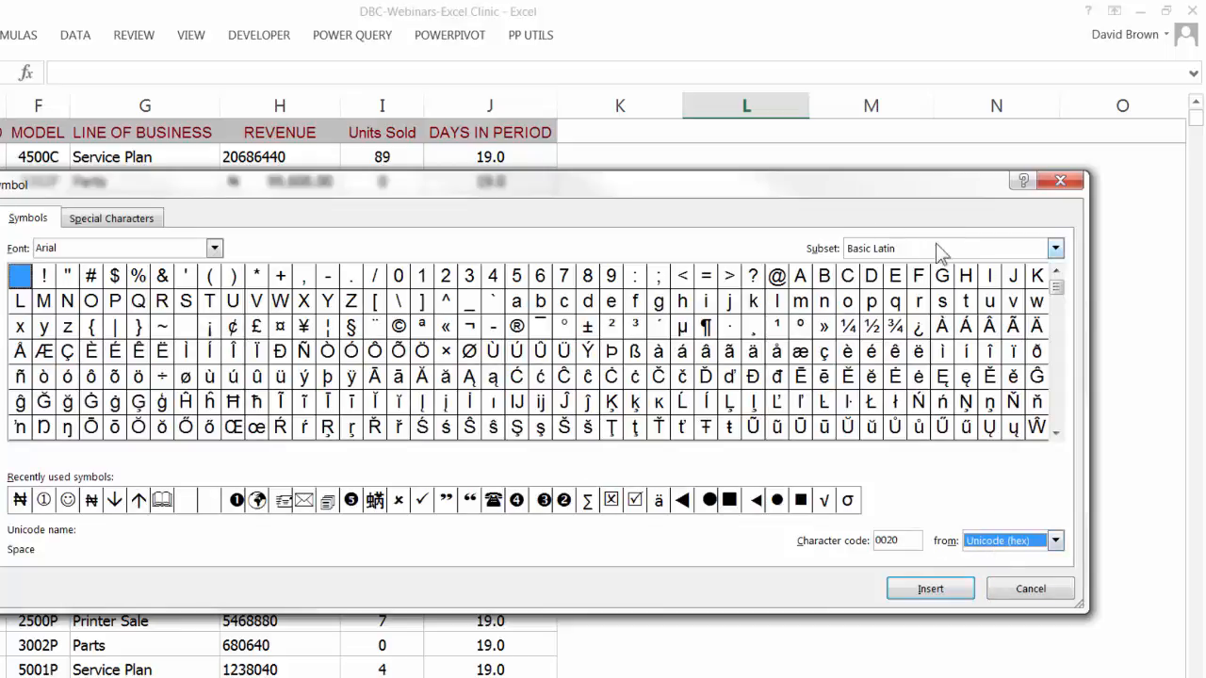
left_click(1057, 248)
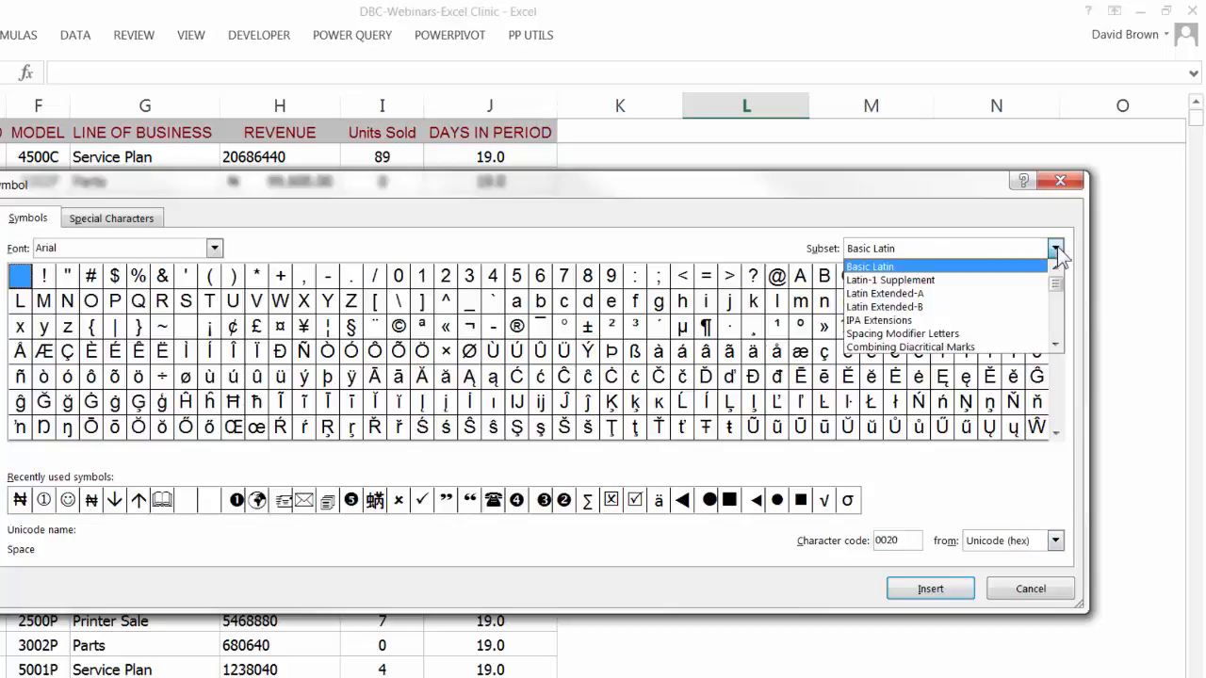
left_click(1057, 318)
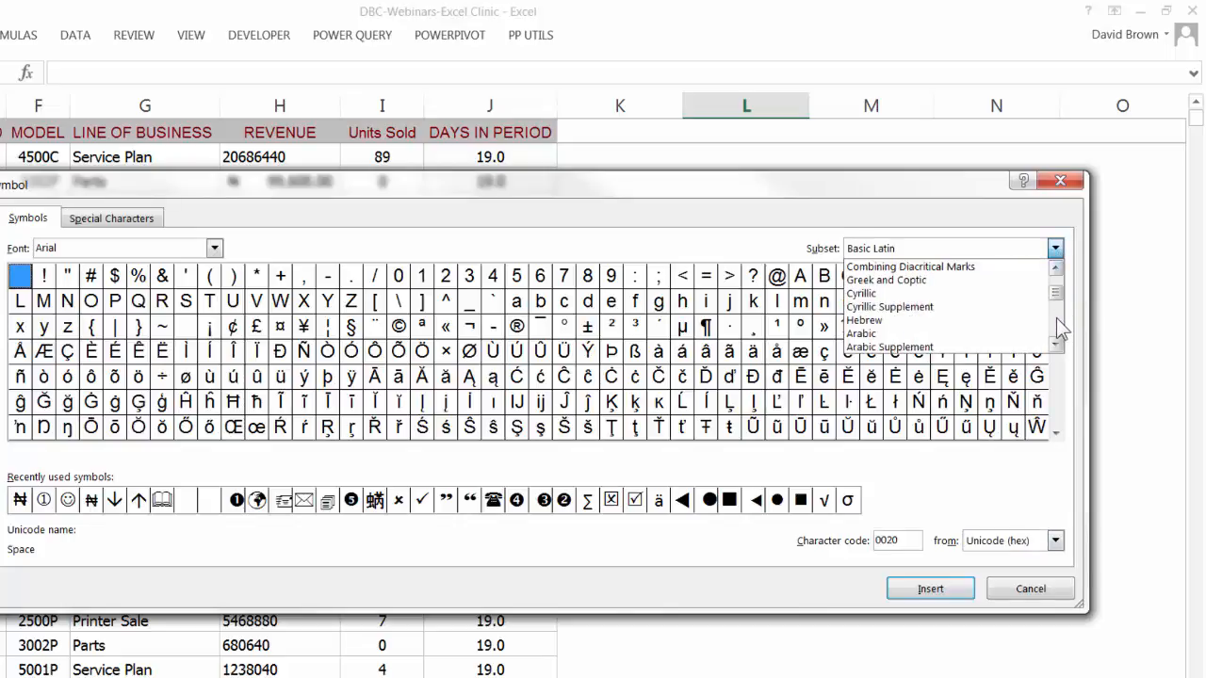
left_click(1056, 318)
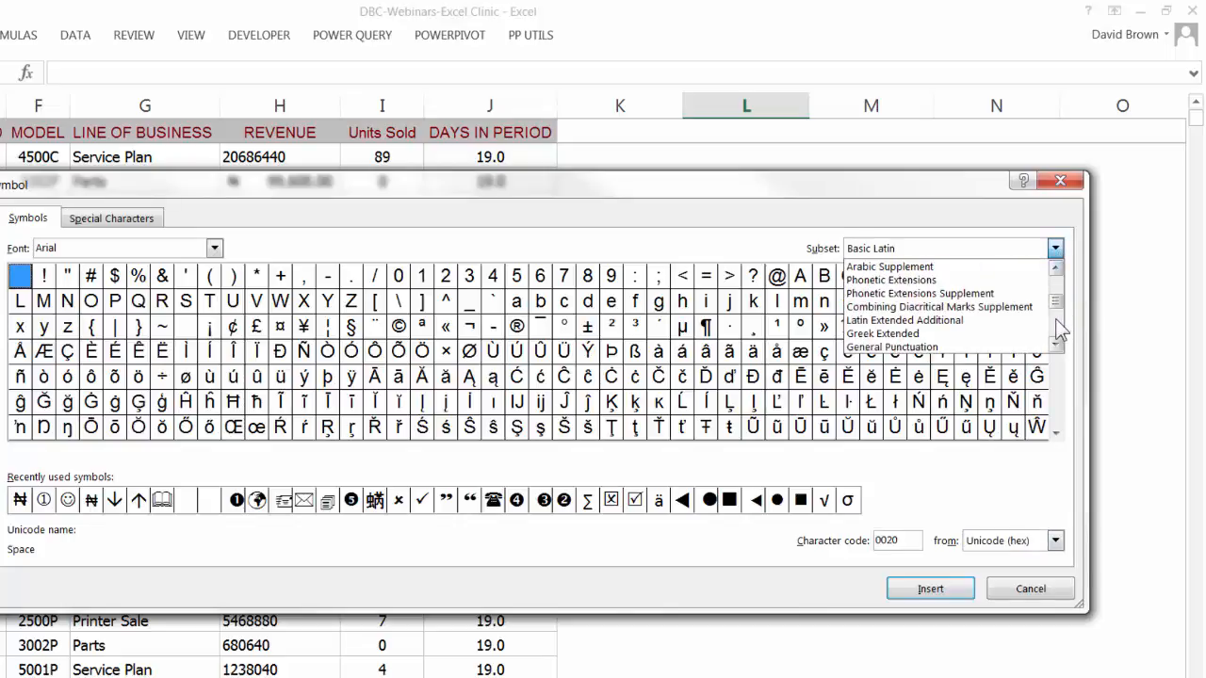
left_click(1059, 328)
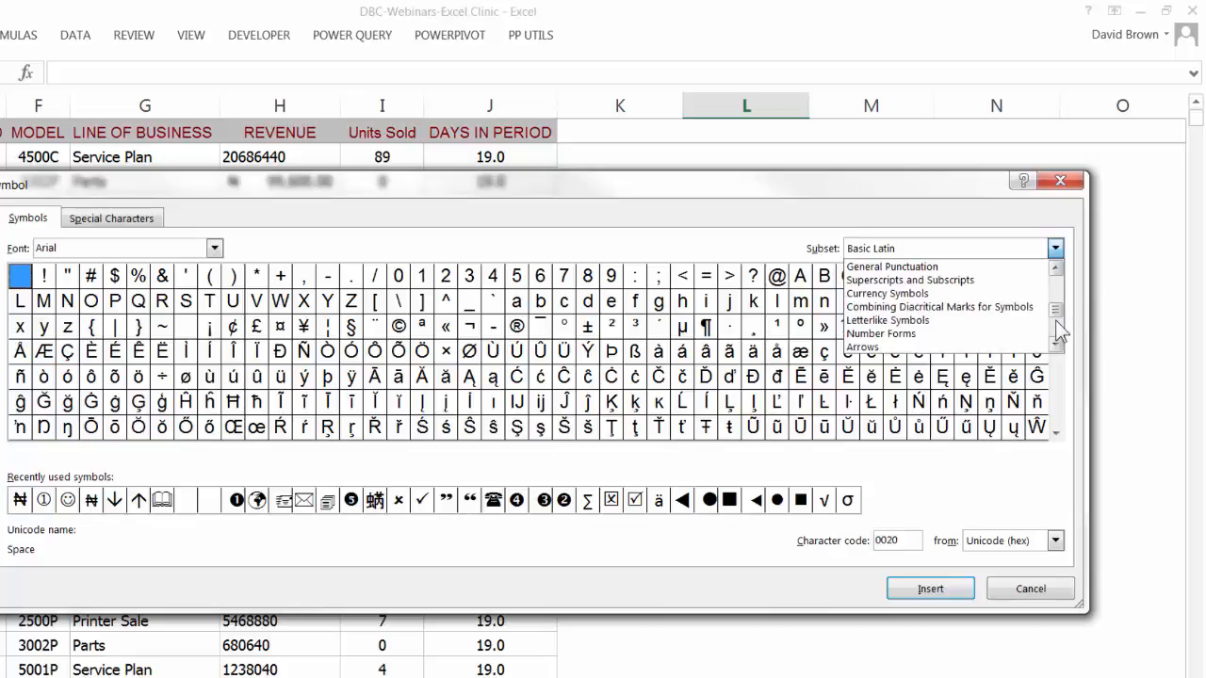
left_click(953, 294)
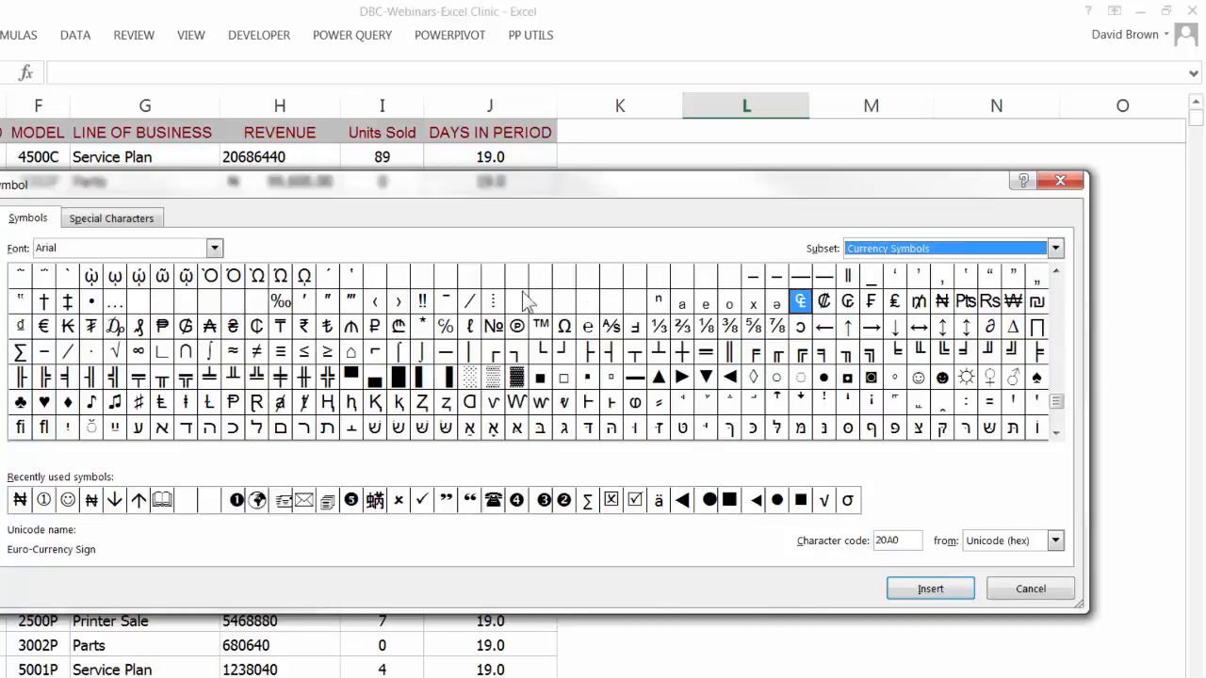
Insert the Naira Sign (character code 20A6) into cell L62 and close the Symbol dialog
left_click(941, 303)
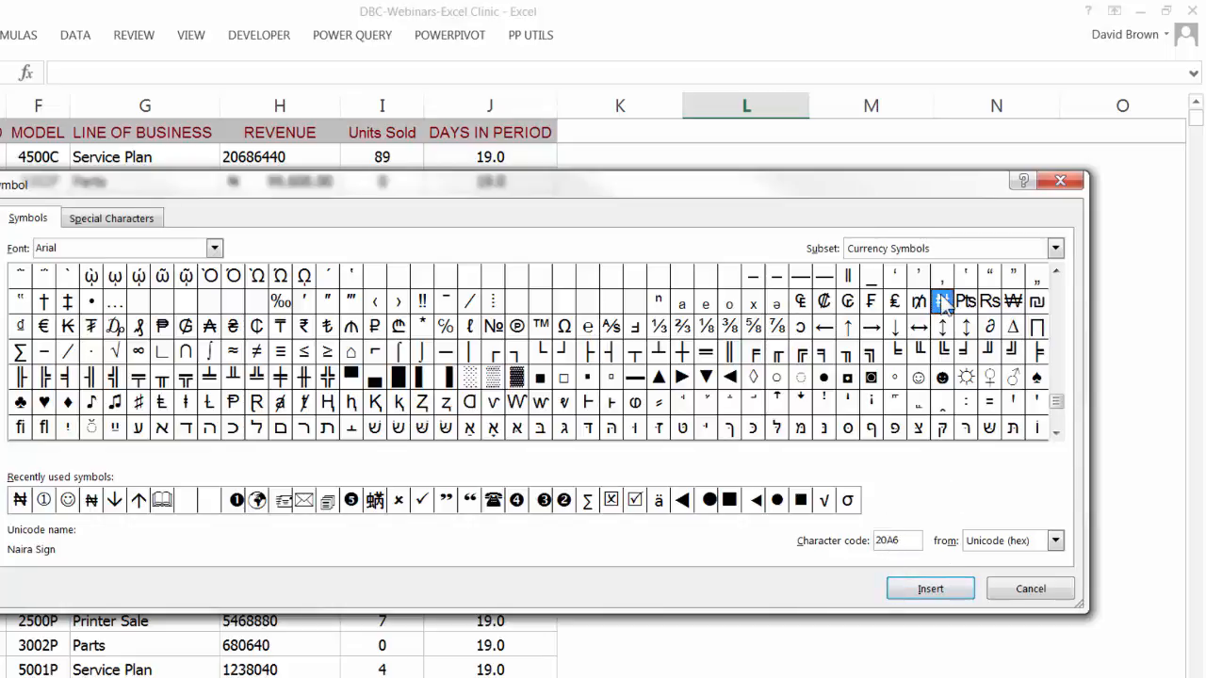
left_click(935, 590)
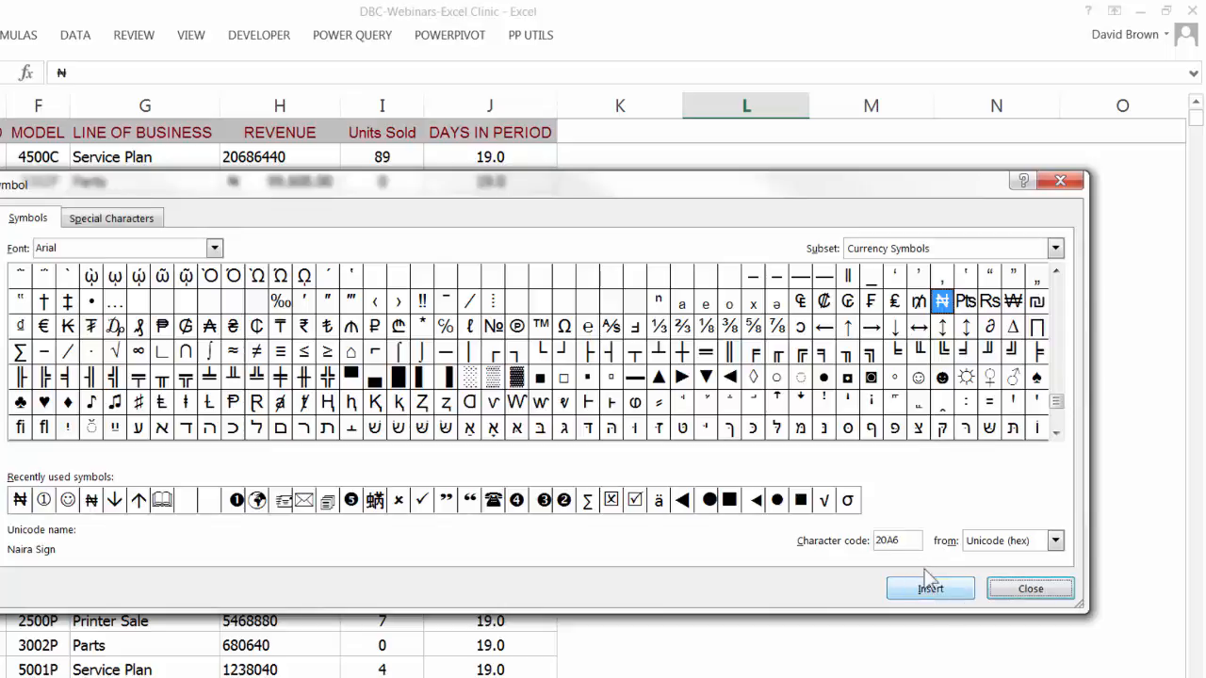
left_click(1023, 591)
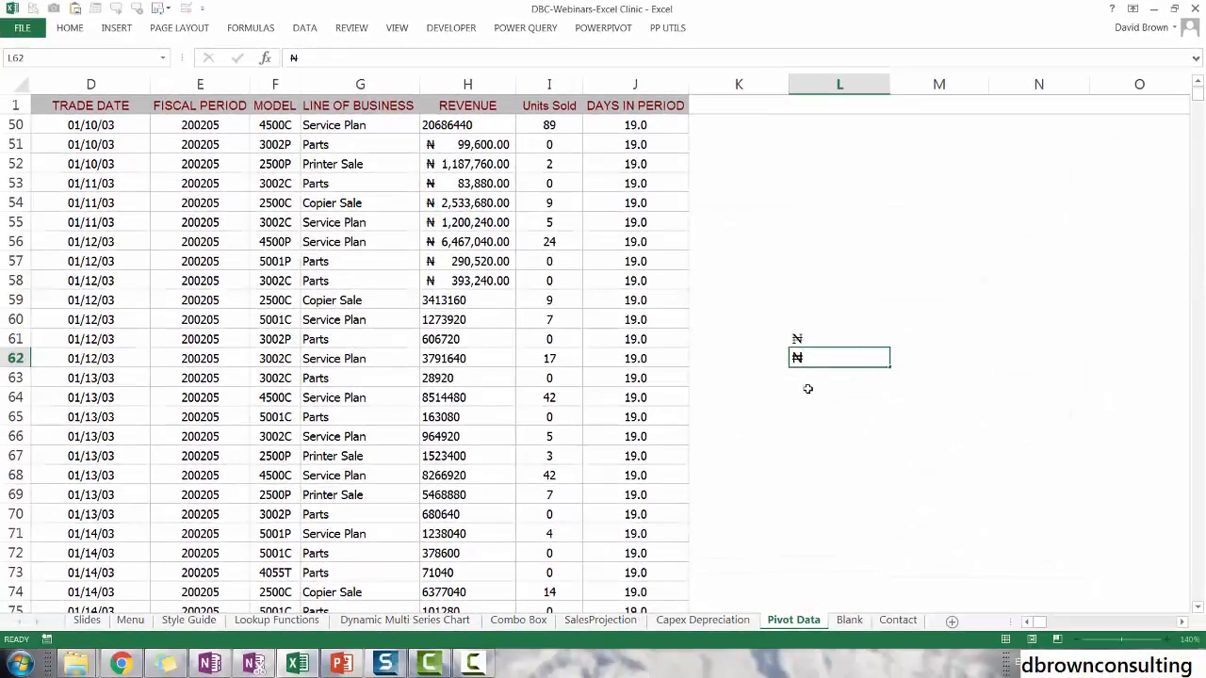
key("Return")
left_click(801, 359)
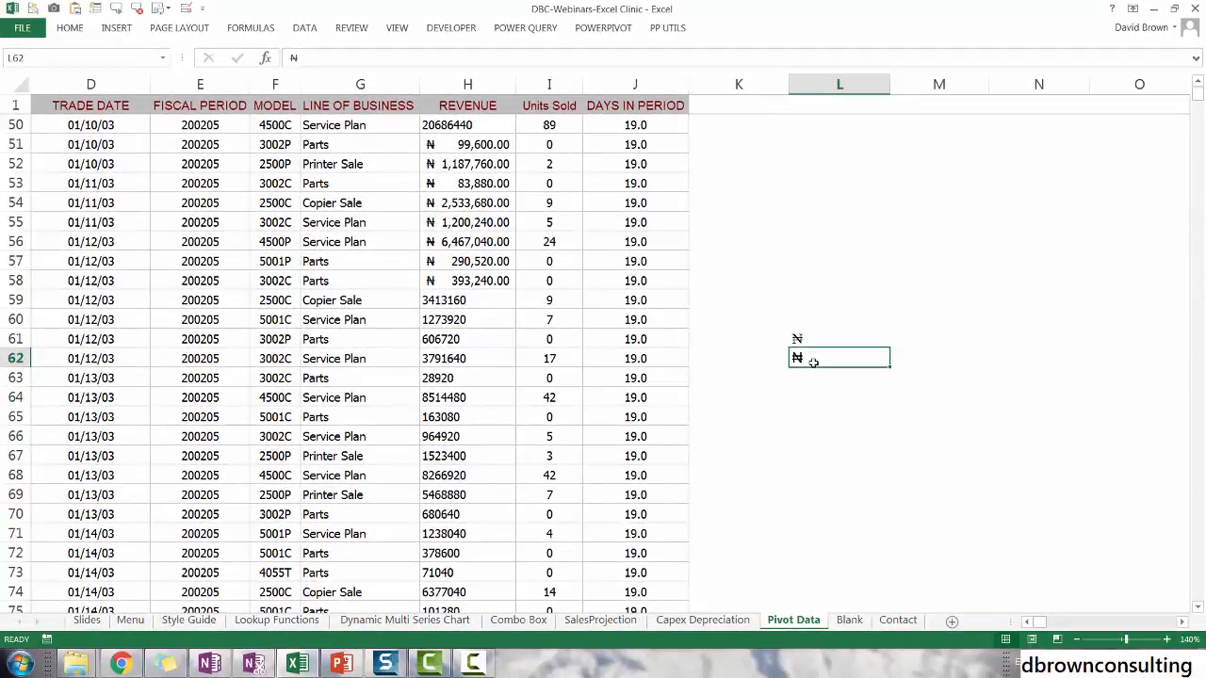
Enter the word Naira in cell L66
left_click(834, 433)
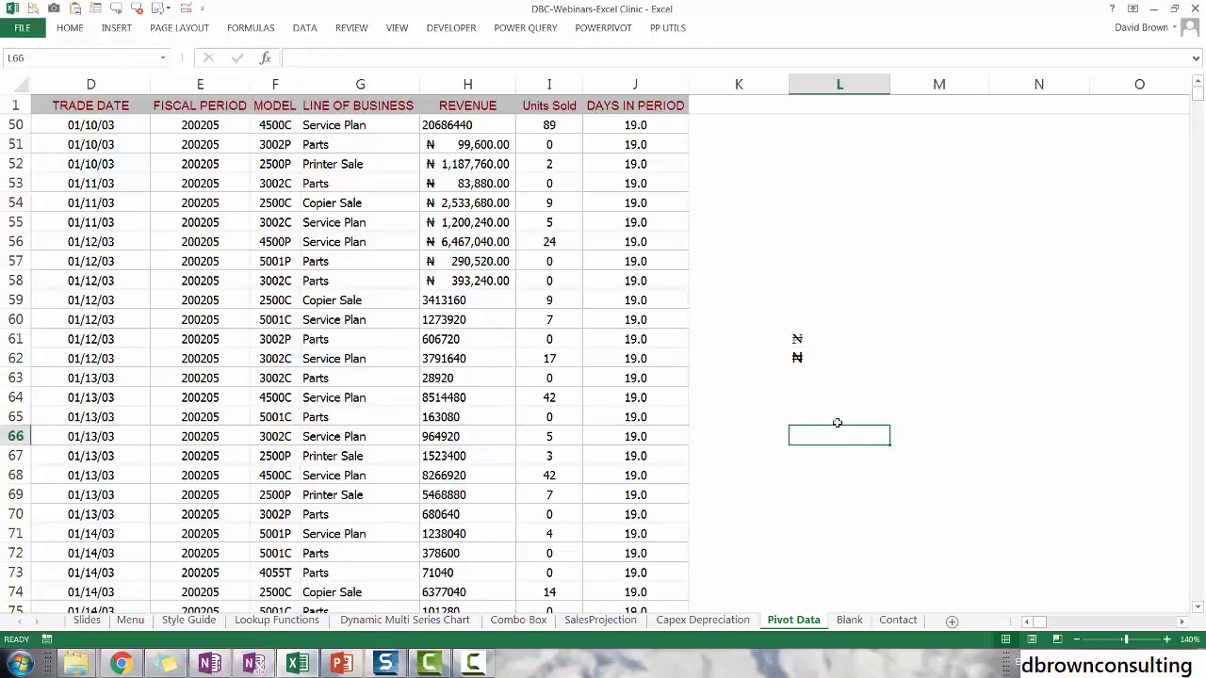
type("NAir")
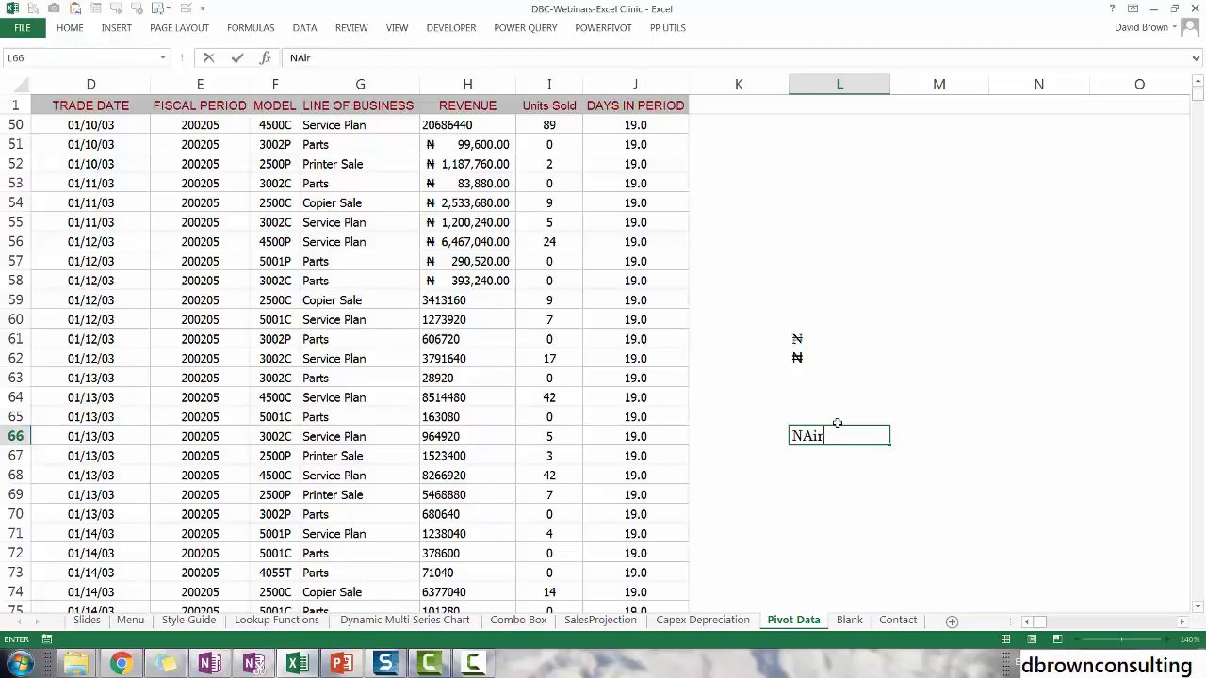
type("a")
key("Return")
key("Up")
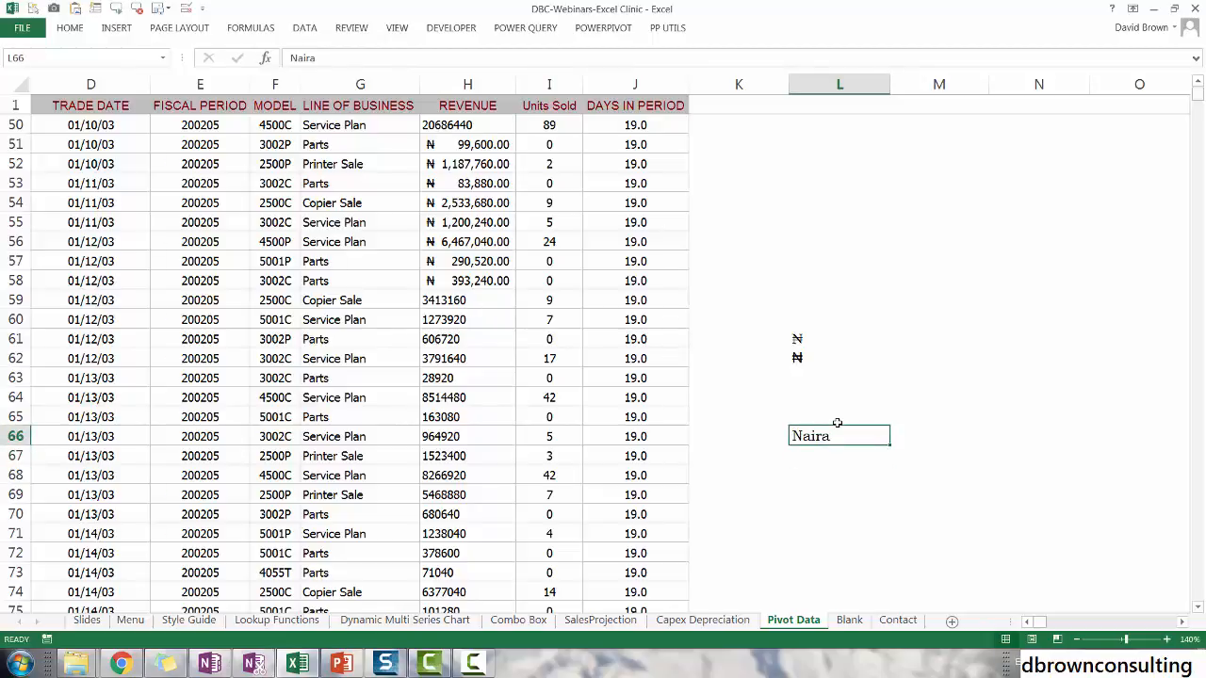
Copy the ₦ character from the contents of cell L62 and select the empty cell L65
key("Up")
key("Up")
key("Up")
key("Up")
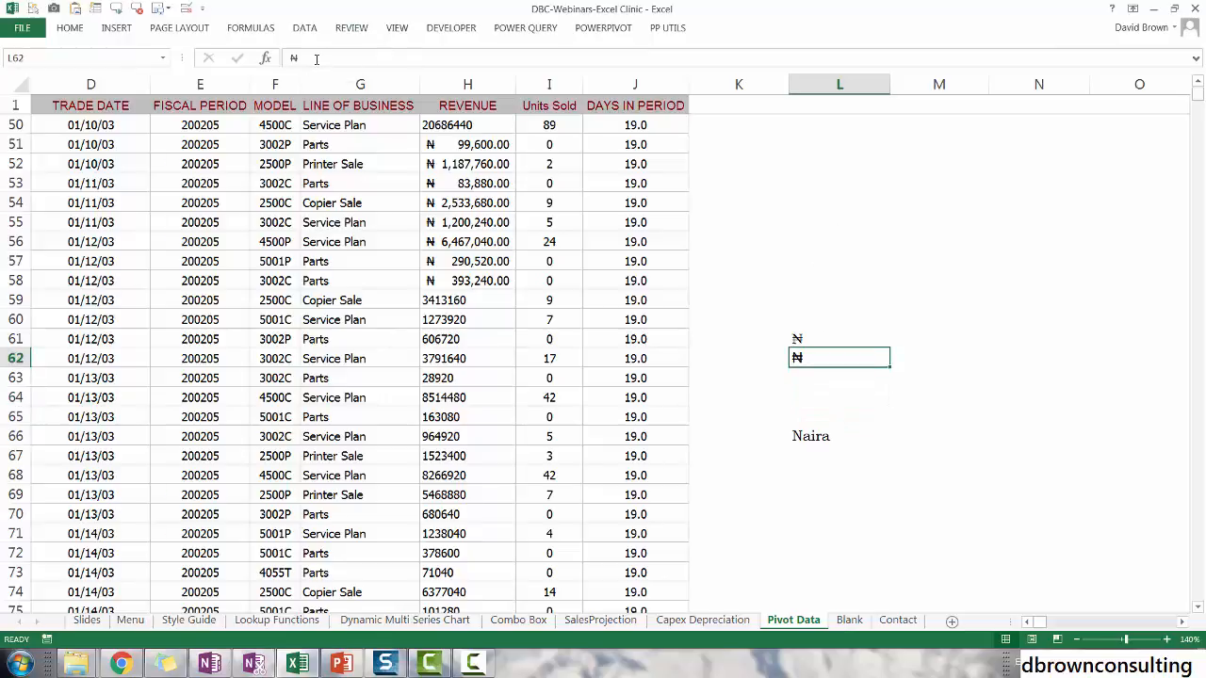
left_click_drag(314, 59, 261, 48)
key("ctrl+c")
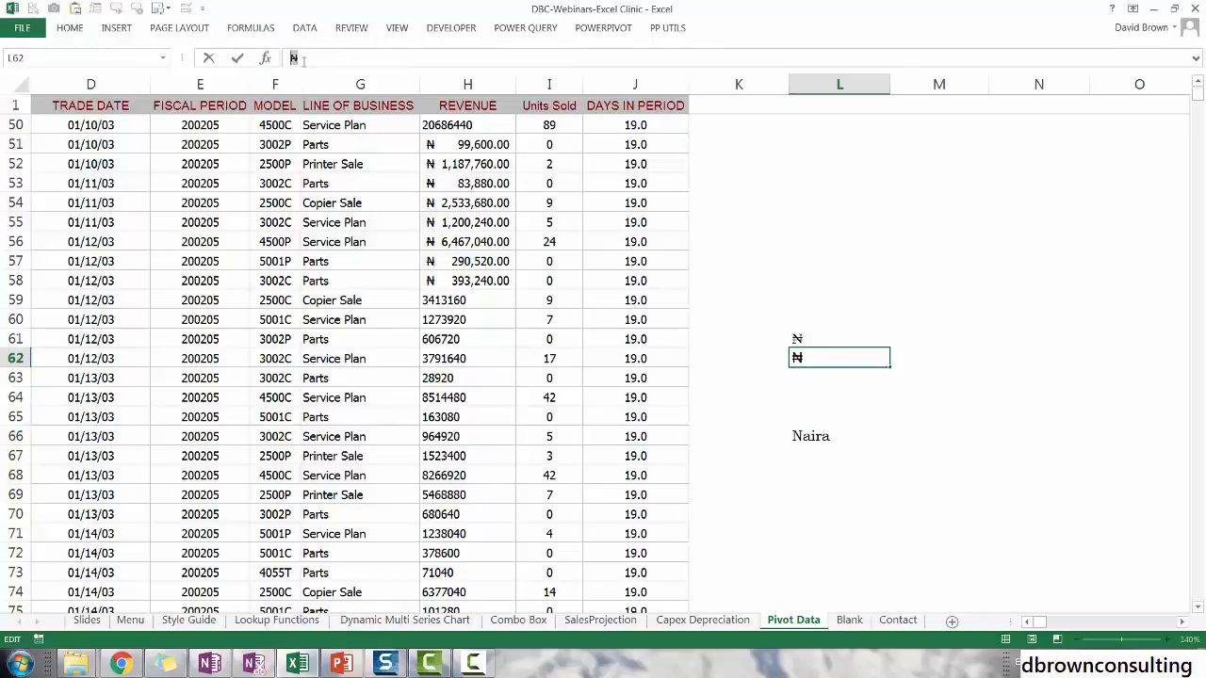
left_click(829, 413)
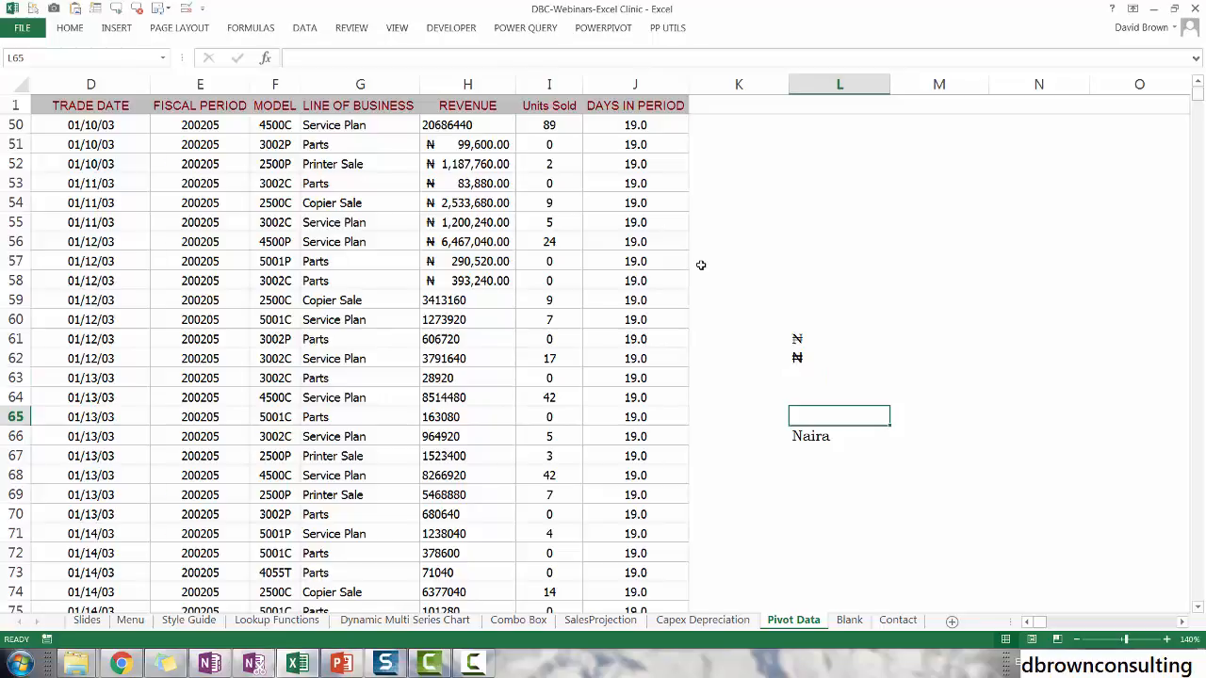
left_click(25, 35)
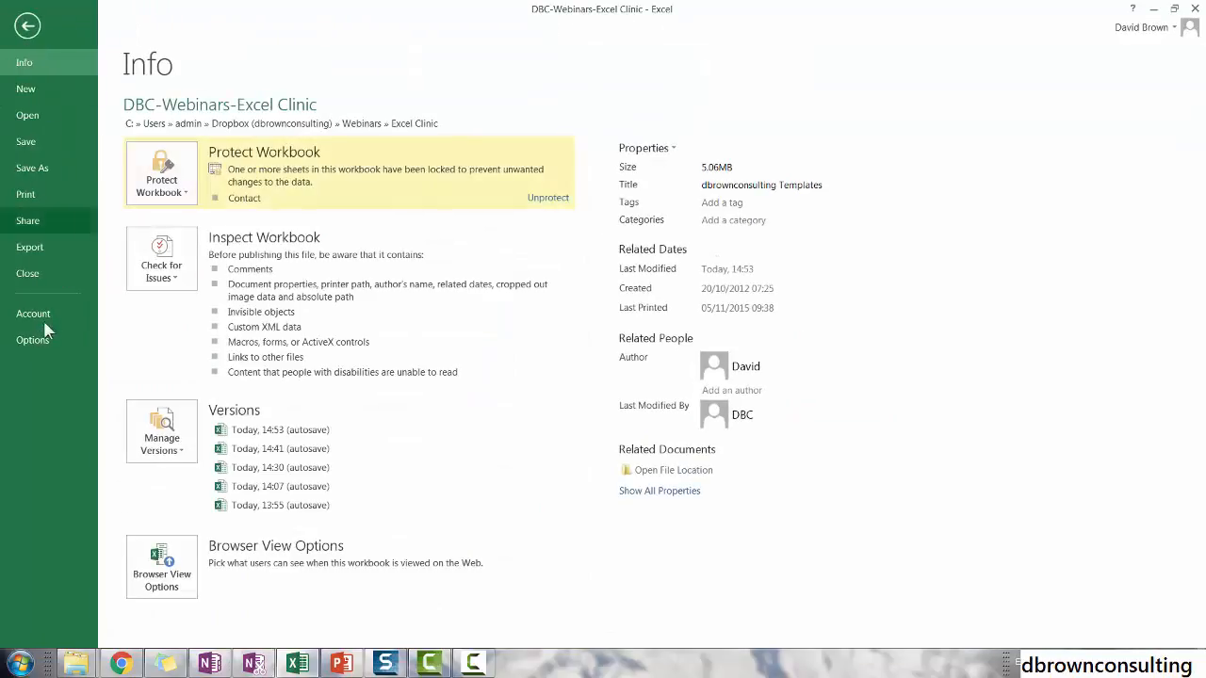
left_click(40, 345)
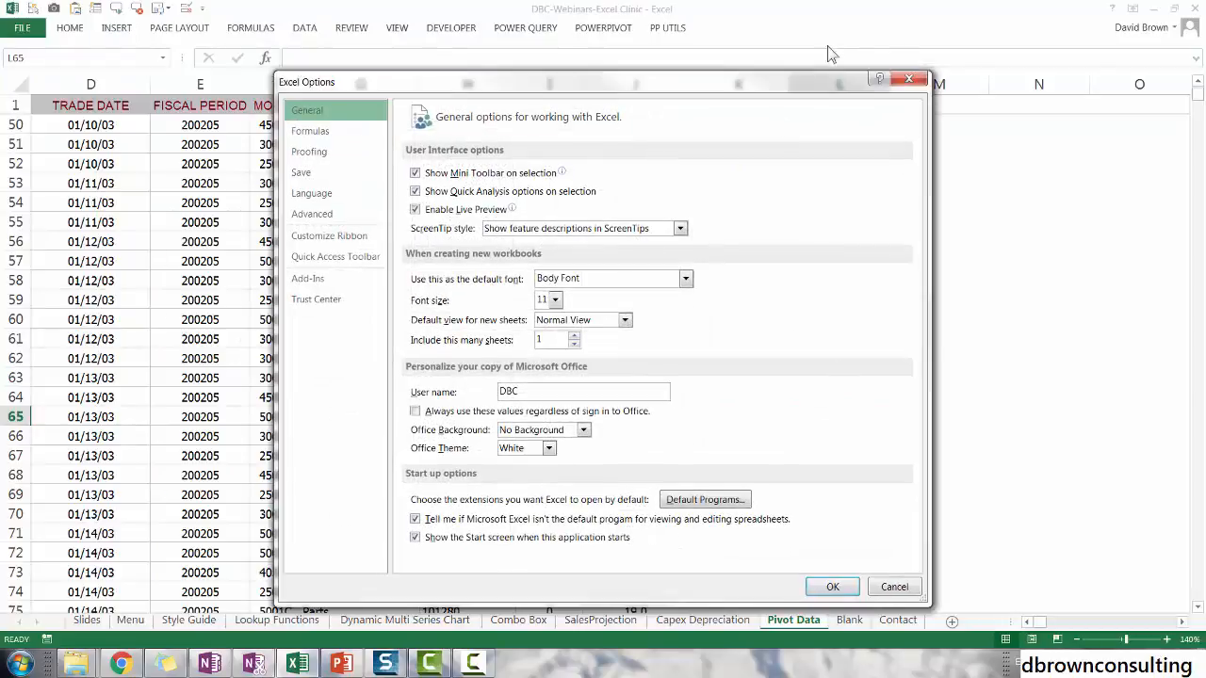
left_click(901, 85)
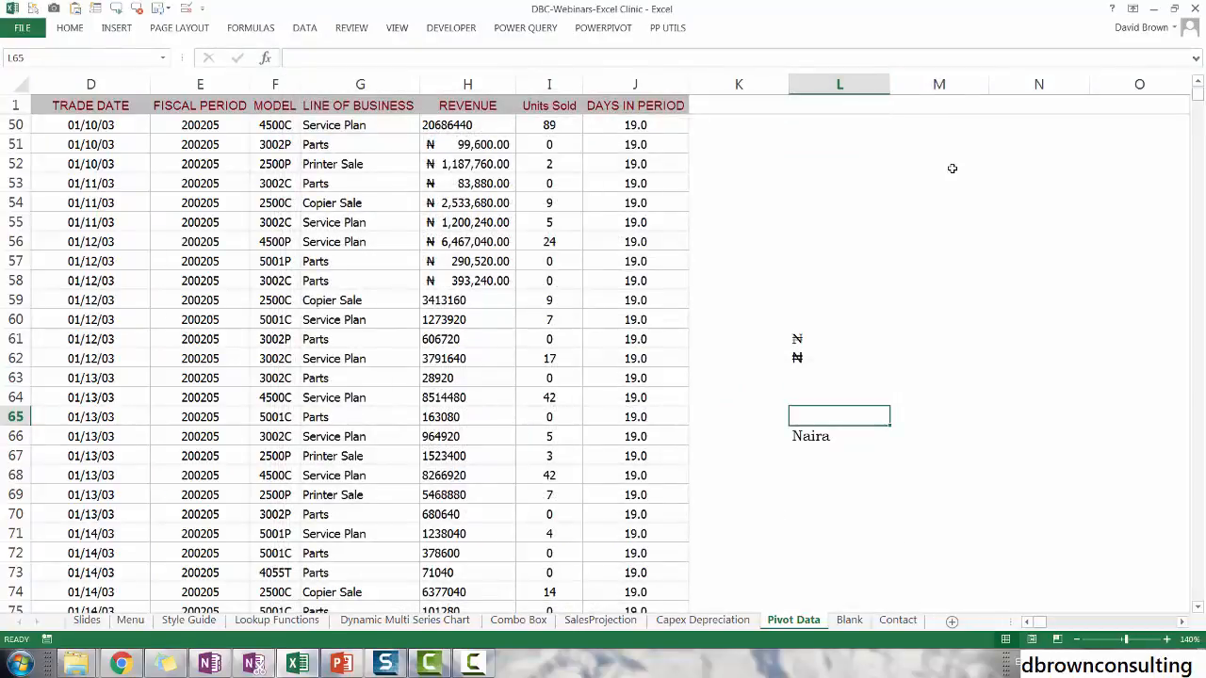
Set up the AutoCorrect entry that replaces NGN with ₦ and accept the proofing options
key("alt+t")
key("o")
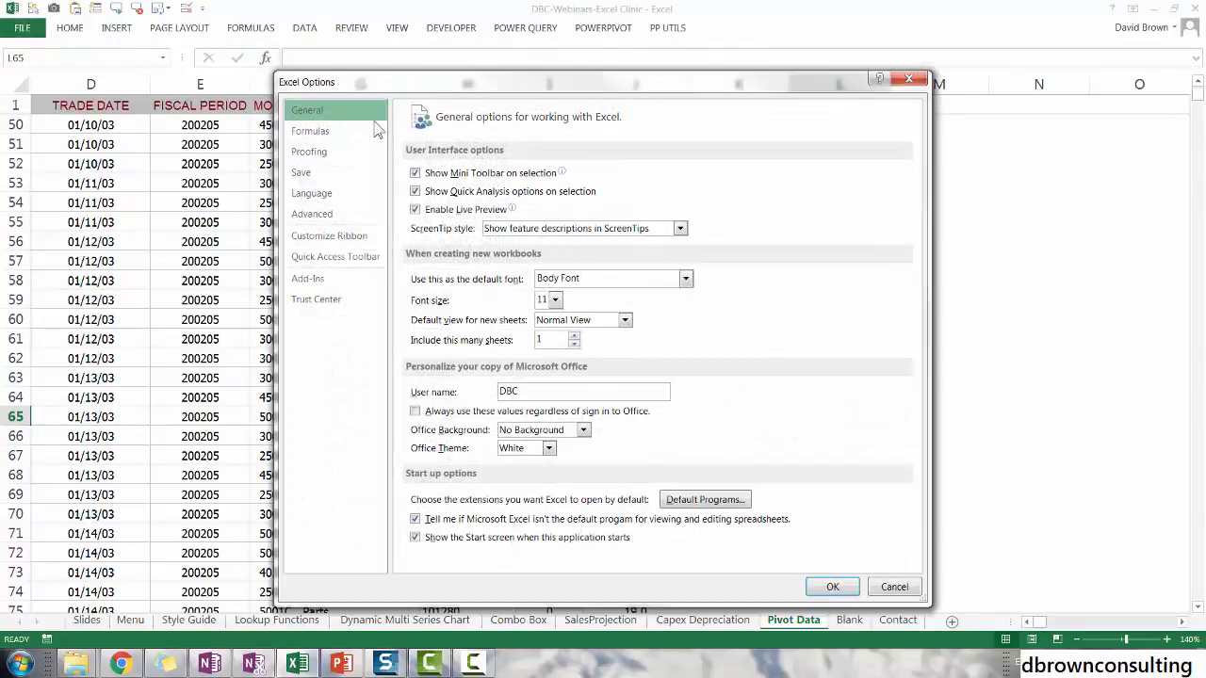
left_click(319, 155)
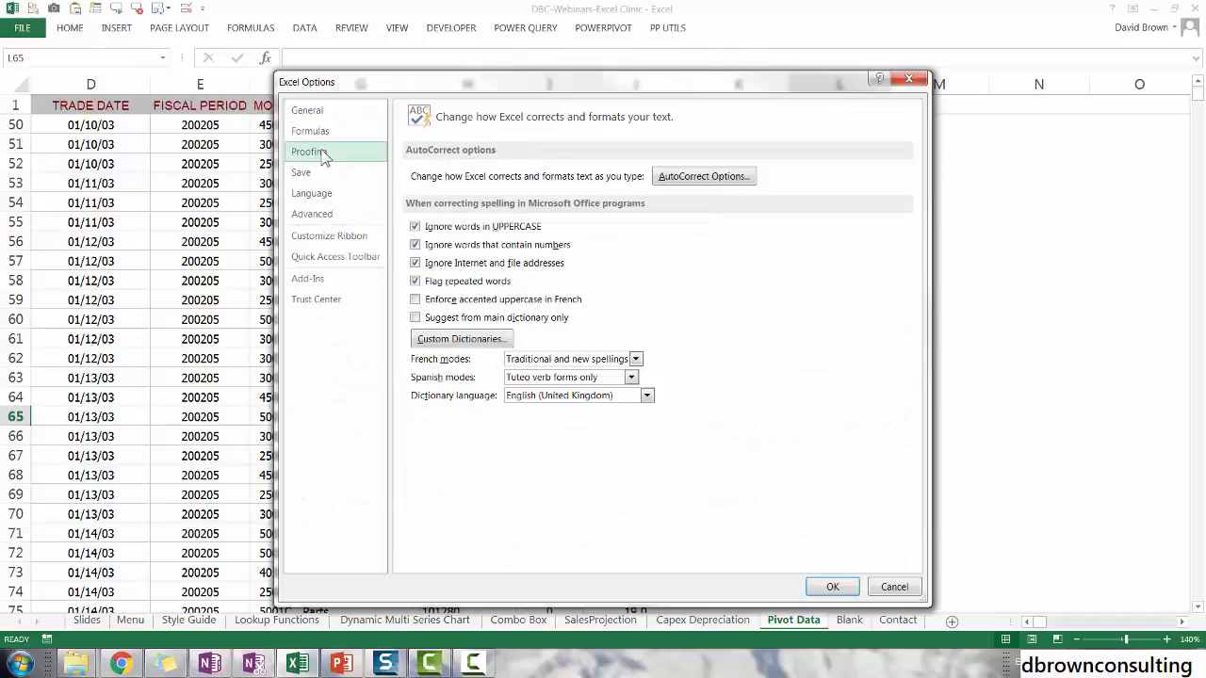
left_click(718, 179)
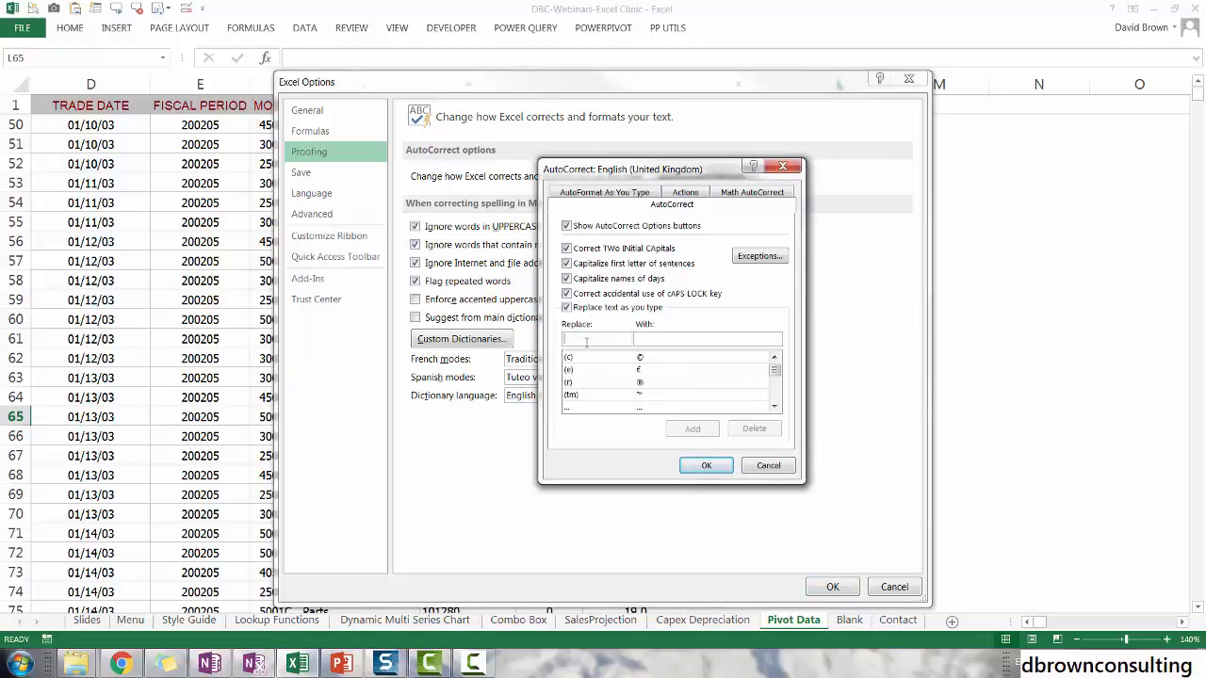
type("NGN")
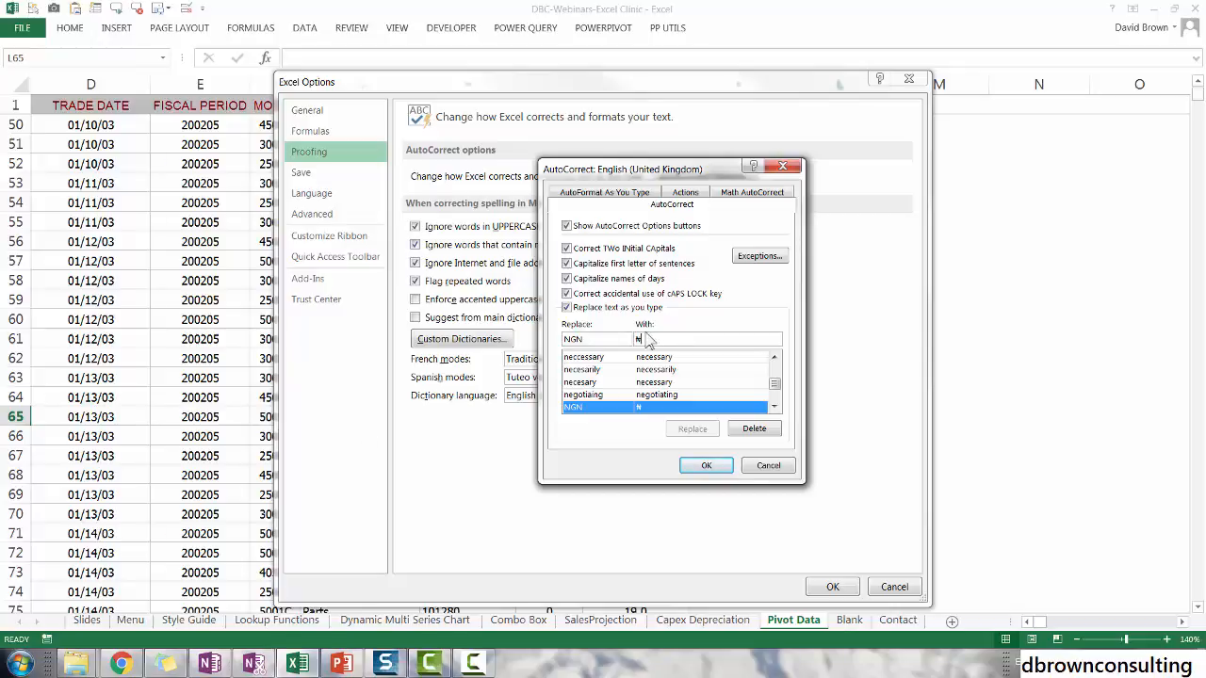
left_click(707, 465)
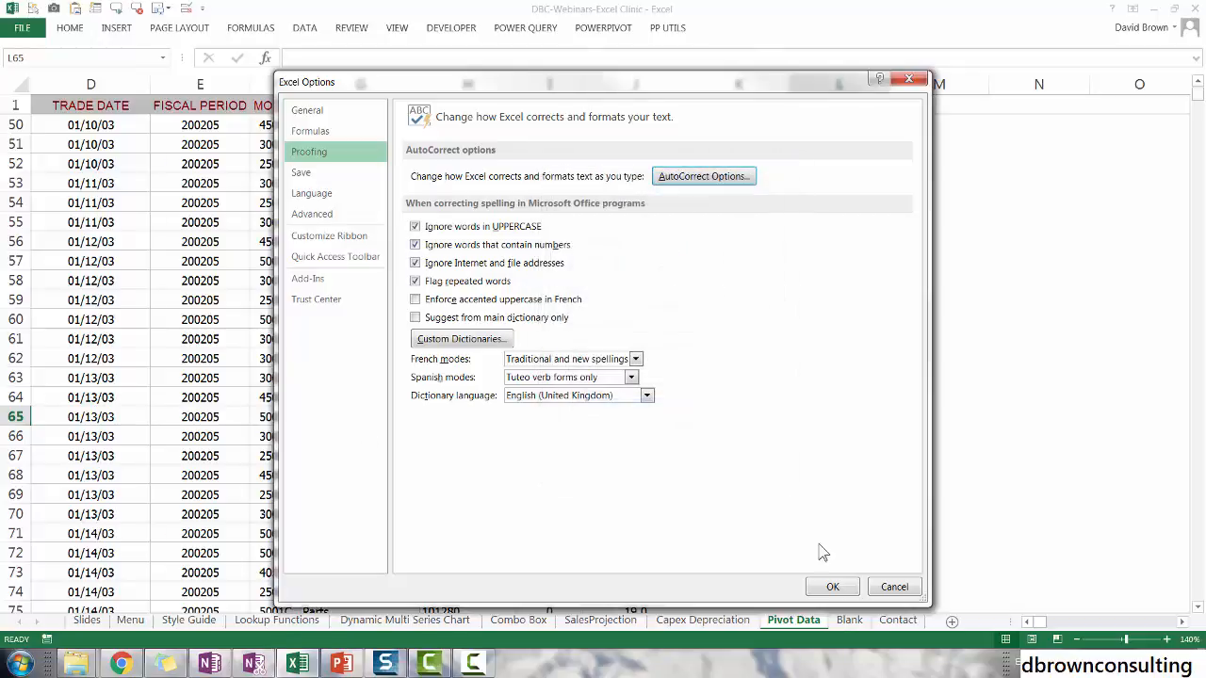
left_click(833, 586)
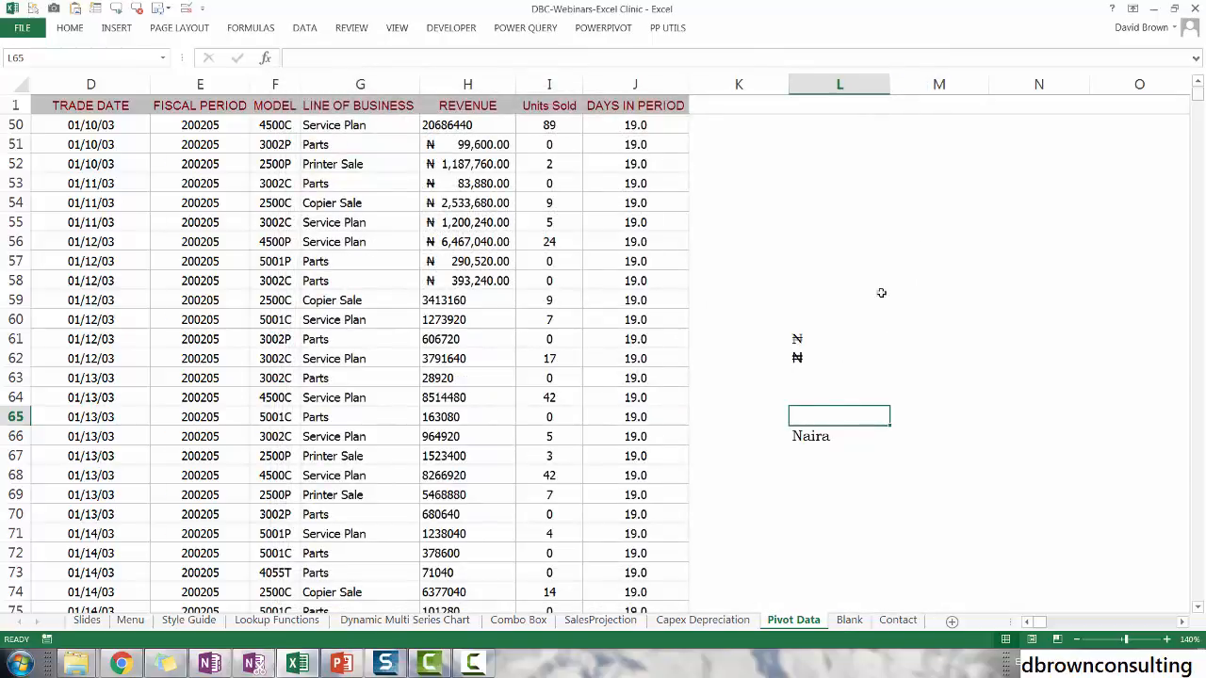
Enter NGN in cell L55 to test the AutoCorrect replacement and reselect the cell
left_click(846, 227)
type("NGN")
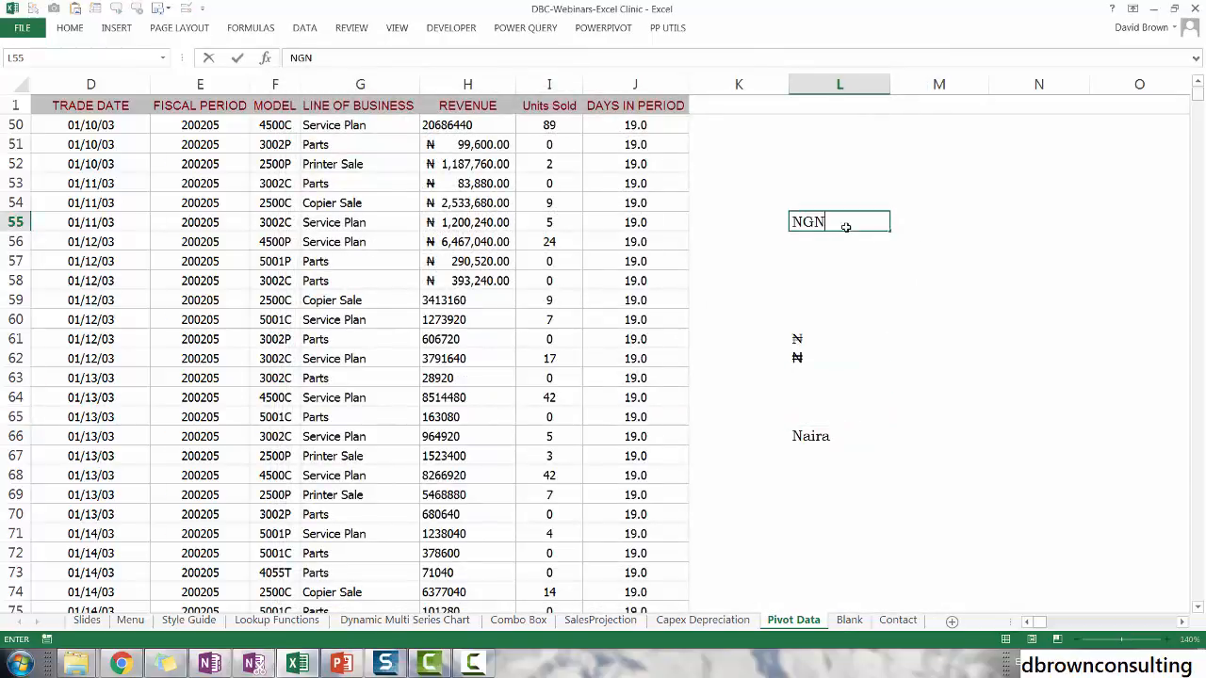
key("Return")
key("Up")
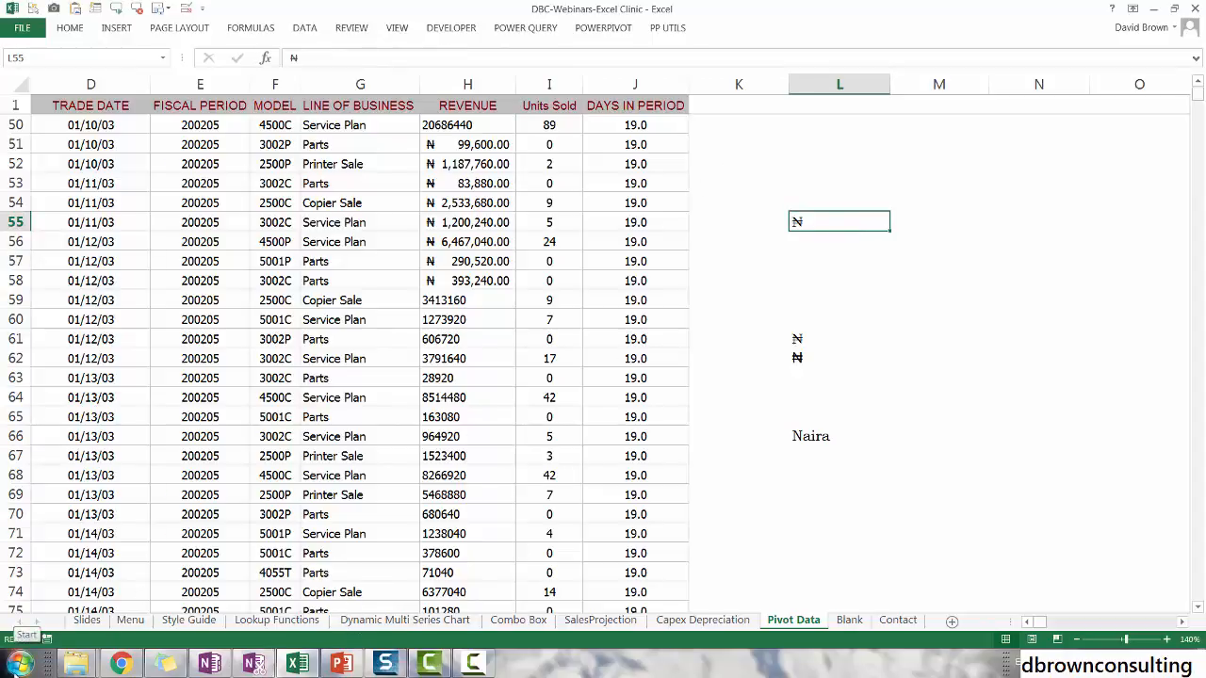
left_click(22, 27)
left_click(40, 338)
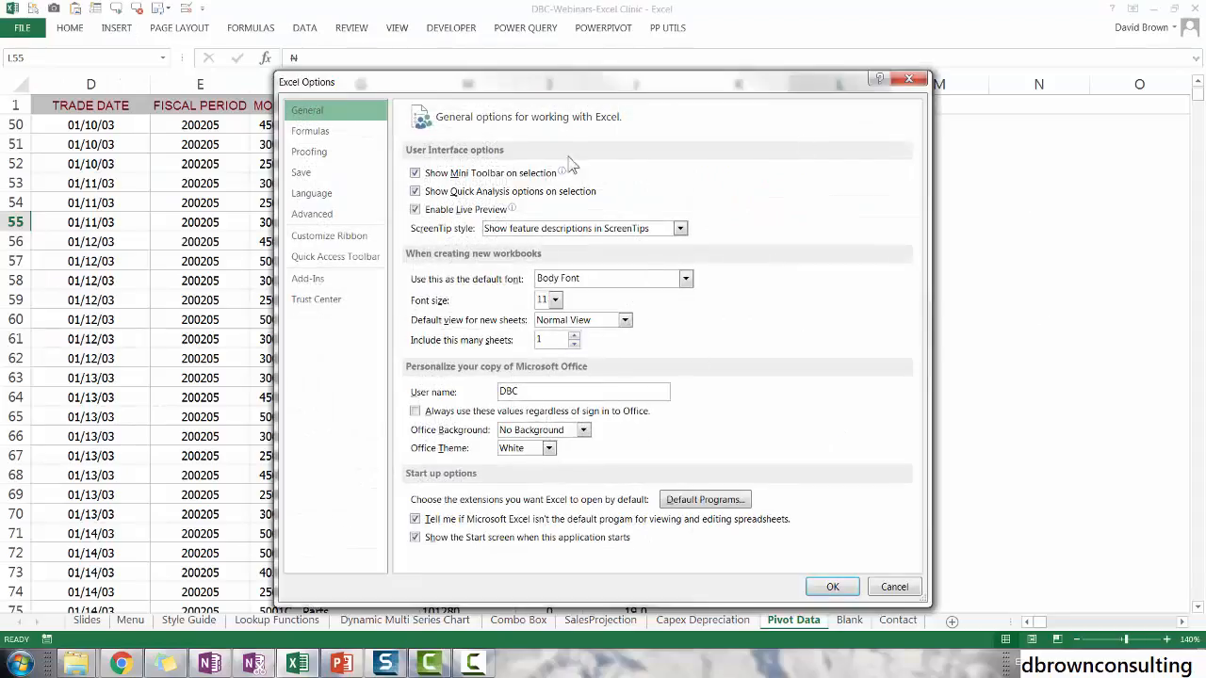
left_click(909, 78)
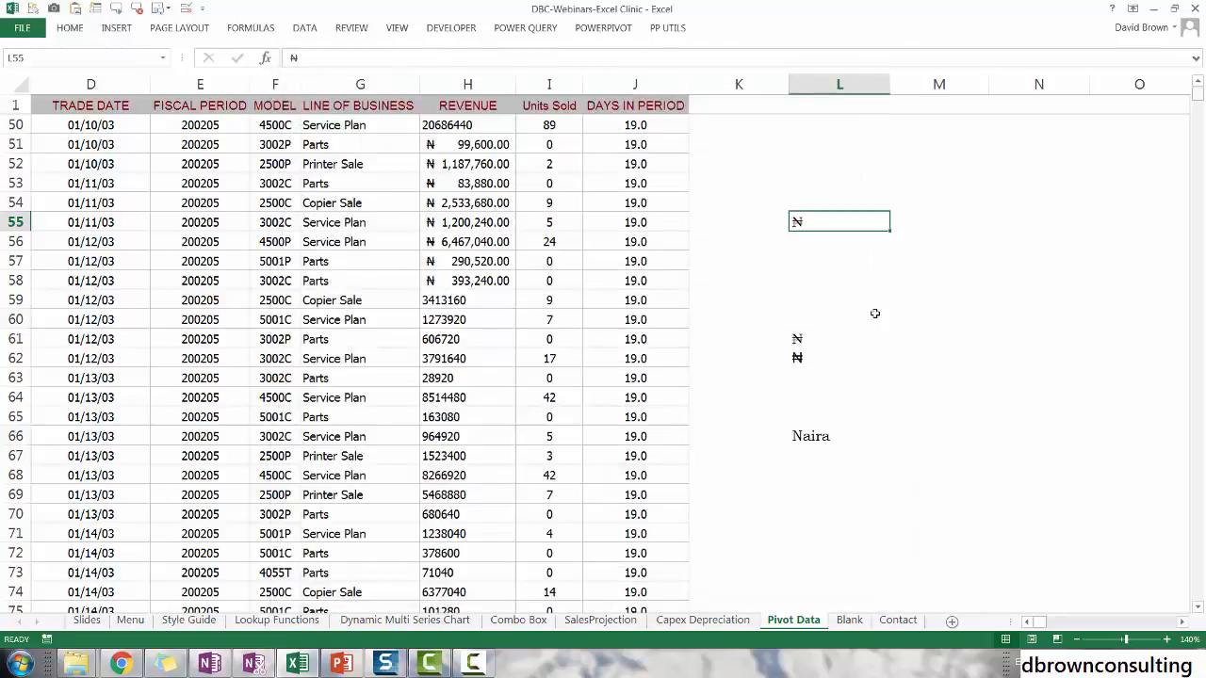
Copy the ₦ character from the contents of cell L61 and select the empty cell L58
key("Down")
key("Down")
left_click(808, 220)
left_click(799, 341)
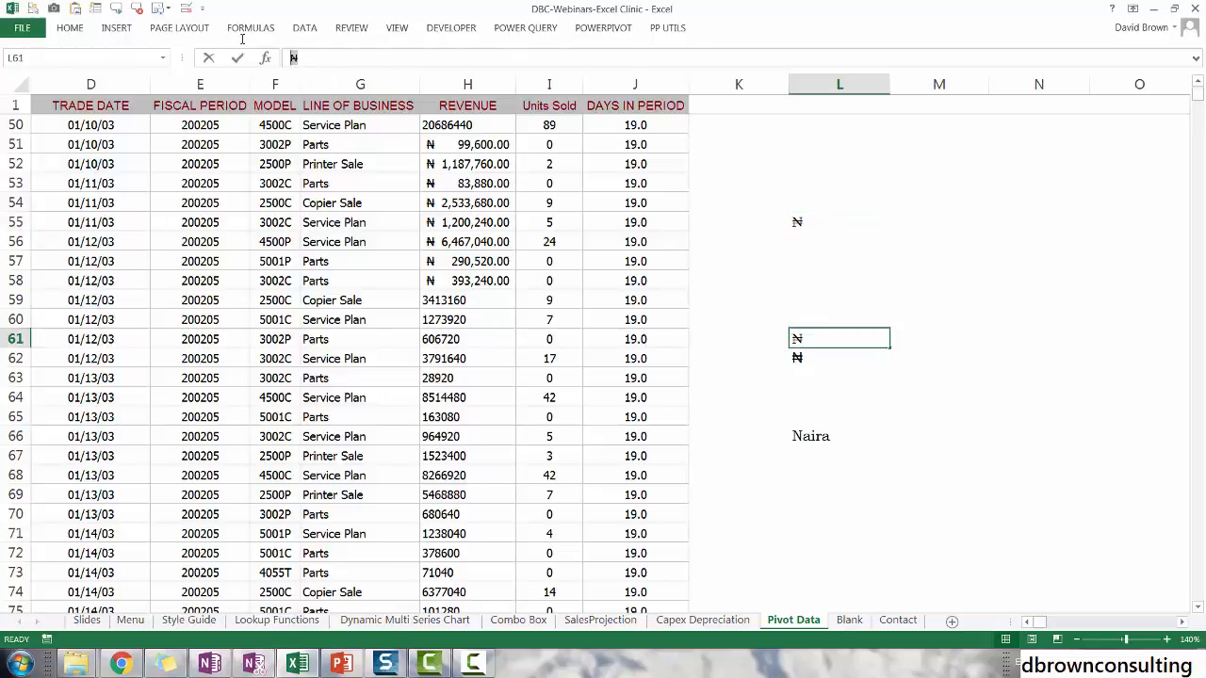
key("F2")
left_click(849, 319)
left_click(842, 276)
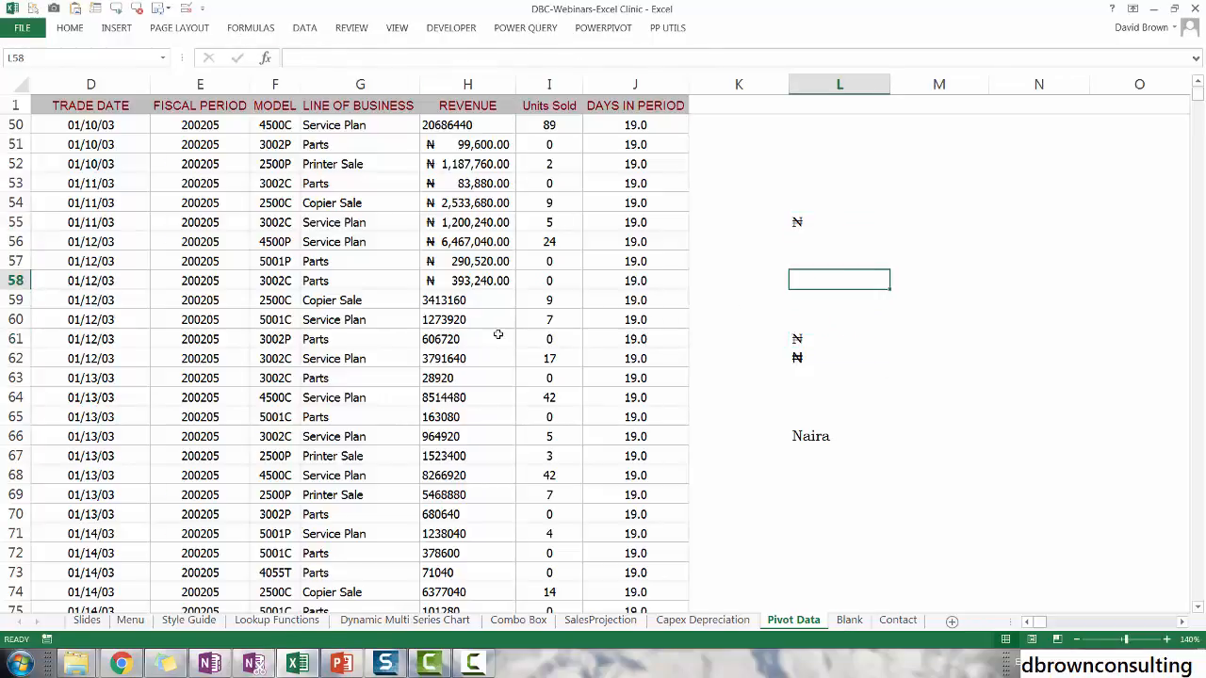
Format revenue cells H59:H65 as Number with 2 decimal places, the 1000 separator and red parenthesised negatives
left_click_drag(459, 303, 450, 419)
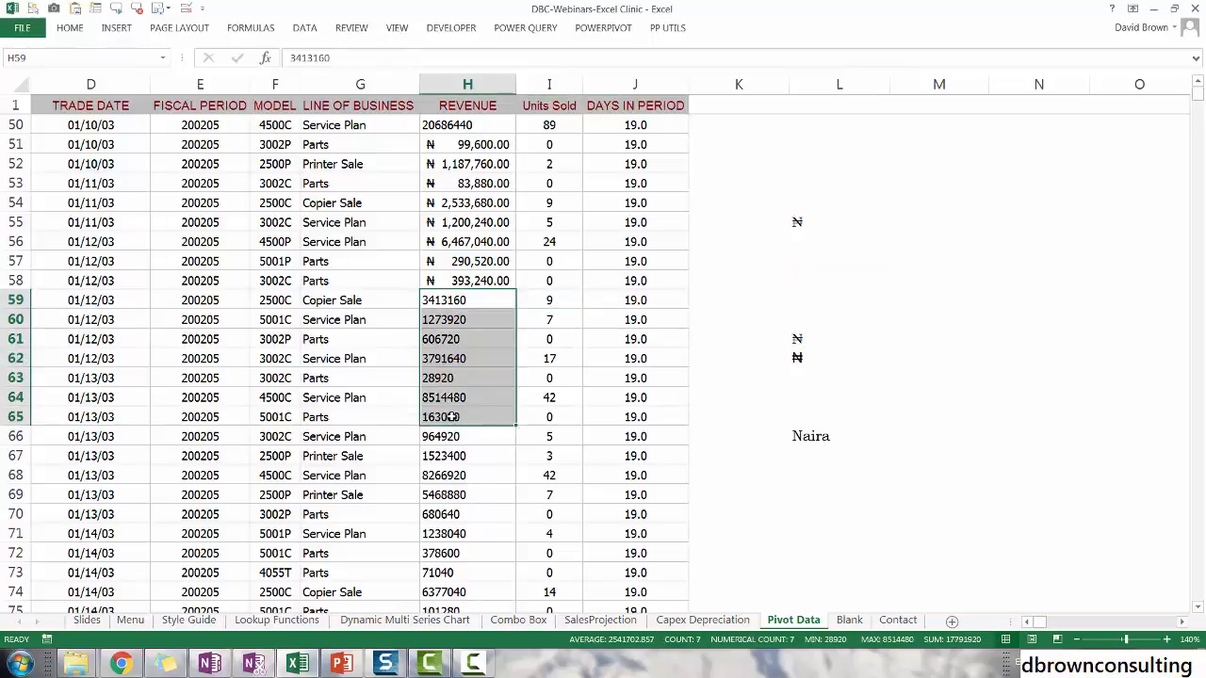
key("ctrl+1")
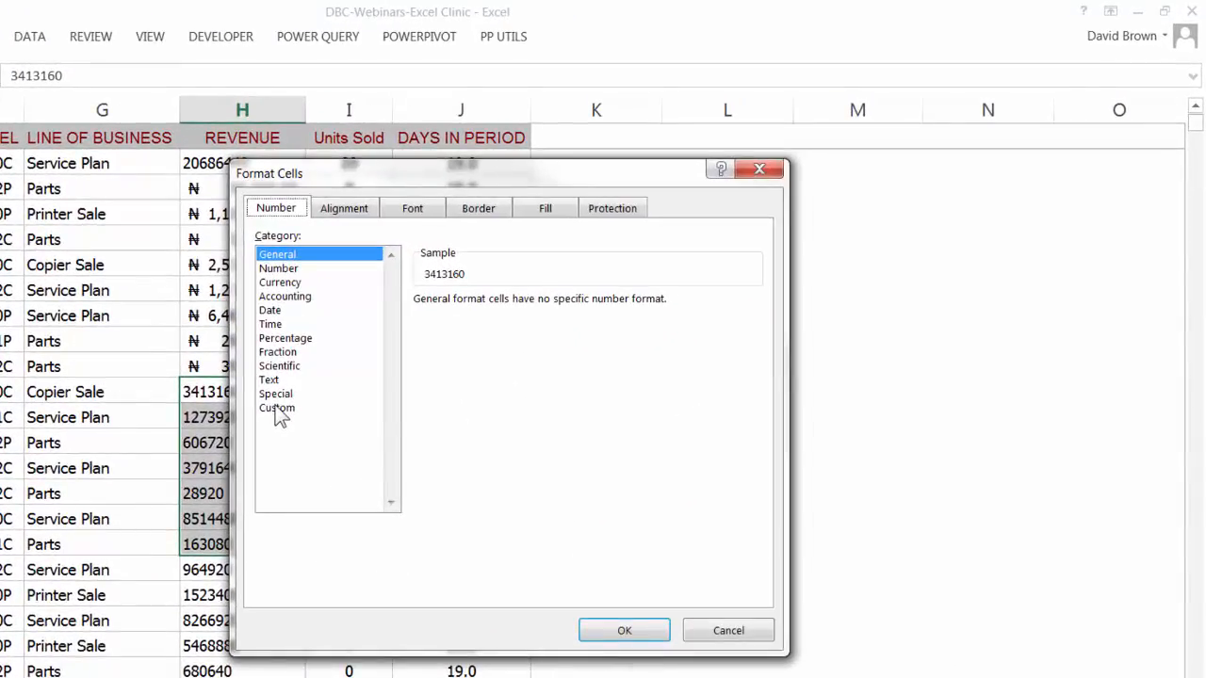
left_click(291, 269)
left_click(419, 327)
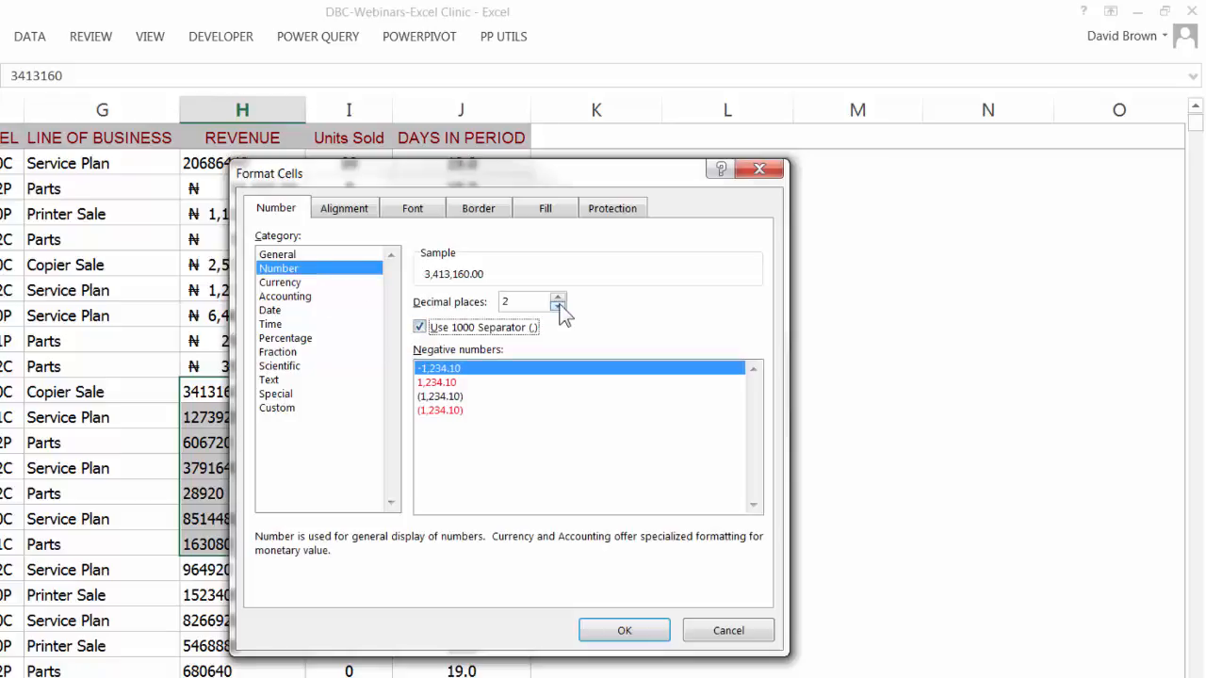
left_click(444, 414)
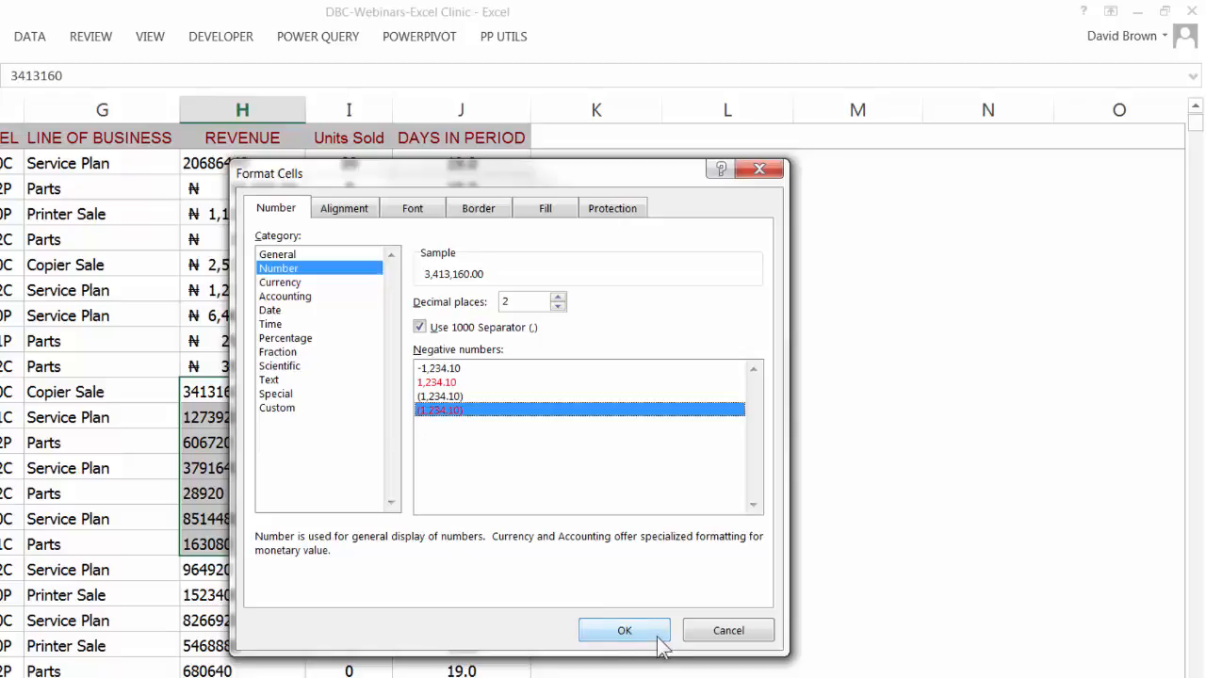
left_click(624, 630)
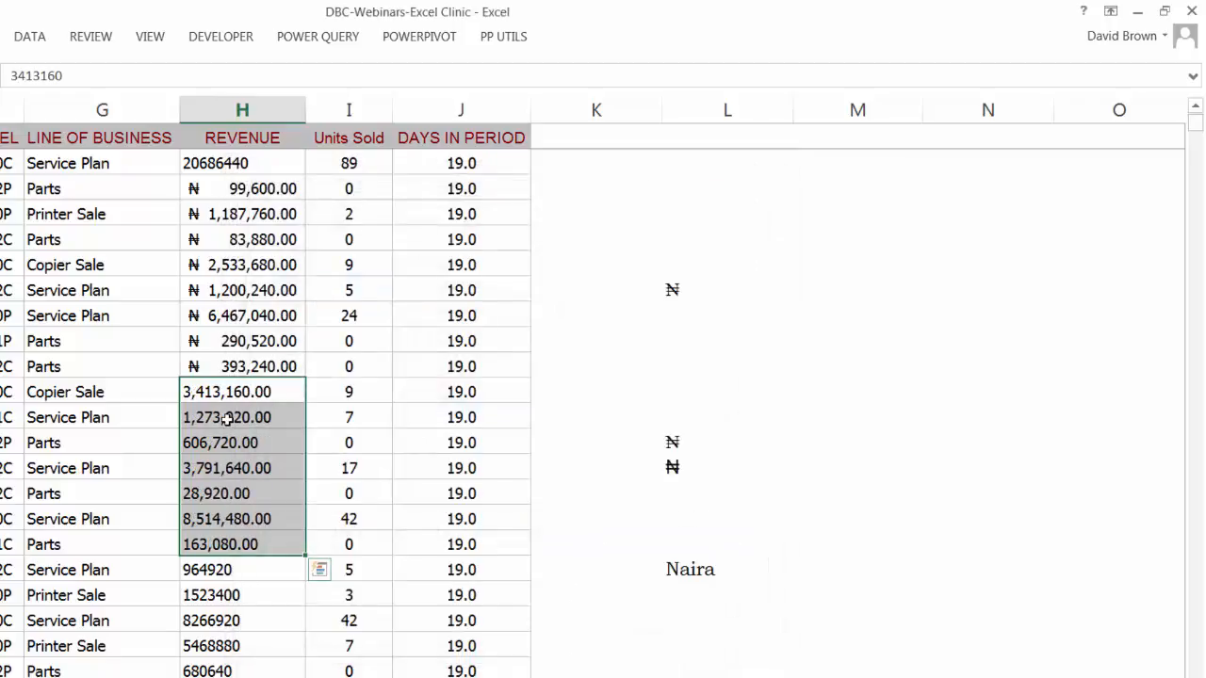
Apply the custom number format ₦#,##0.00_);[Red](₦#,##0.00) to revenue cells H59:H65
key("ctrl+1")
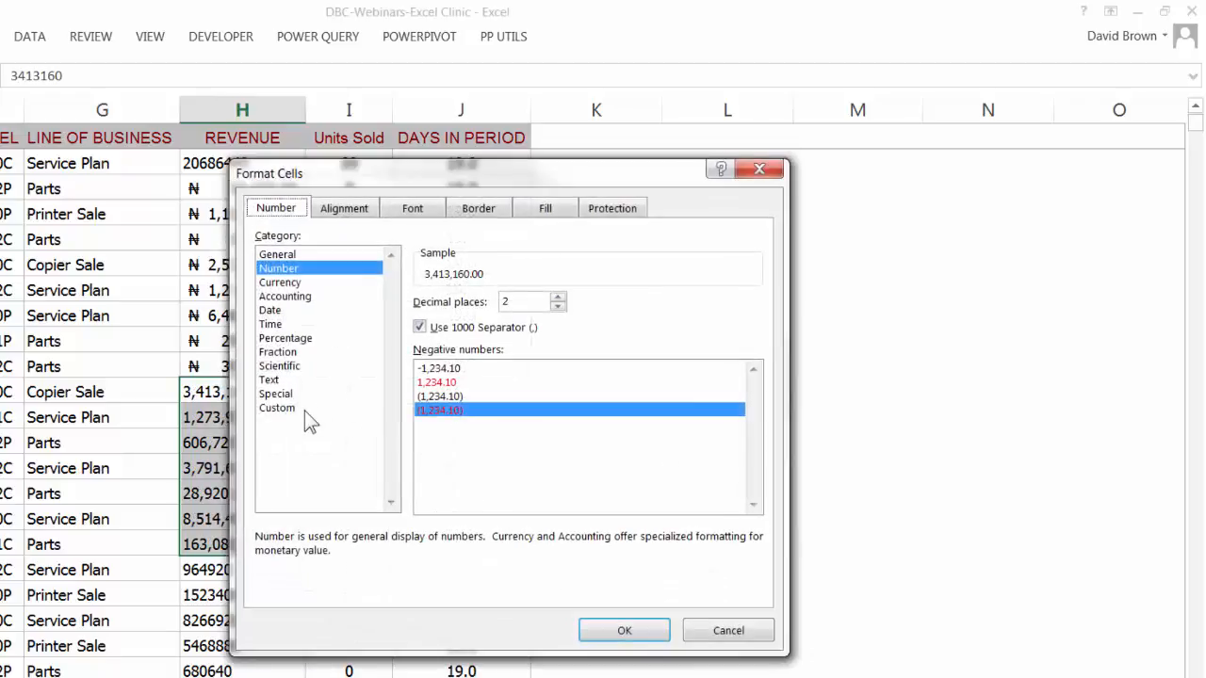
left_click(302, 408)
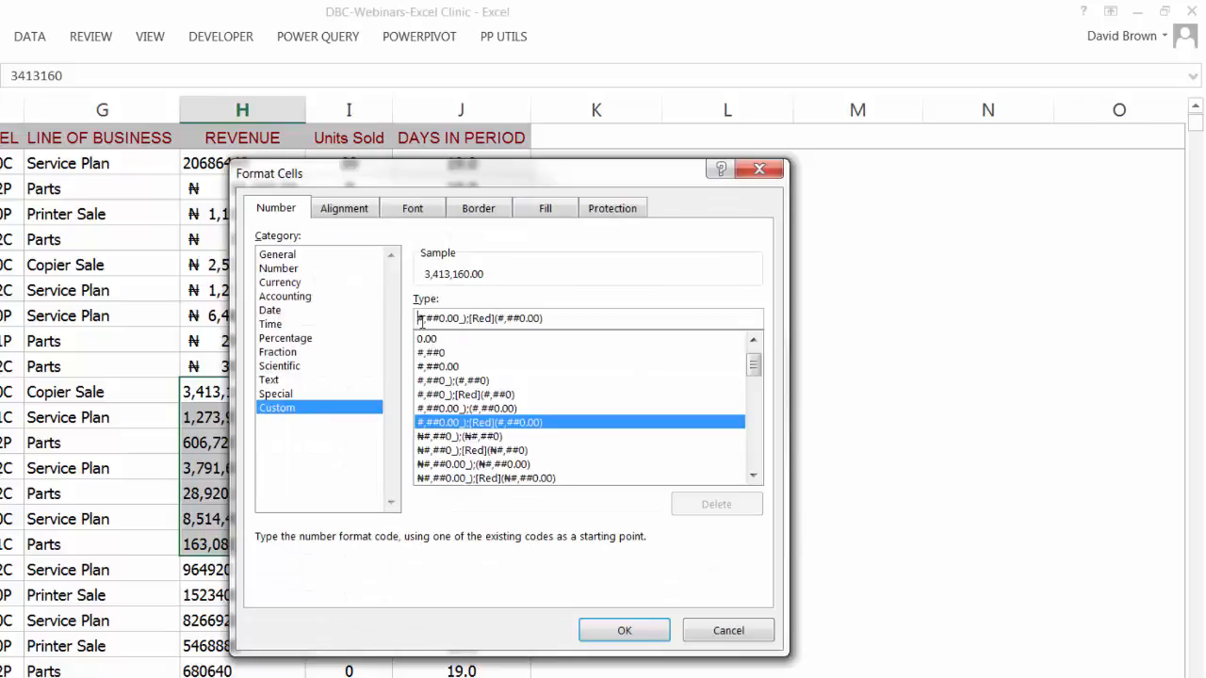
type("₦")
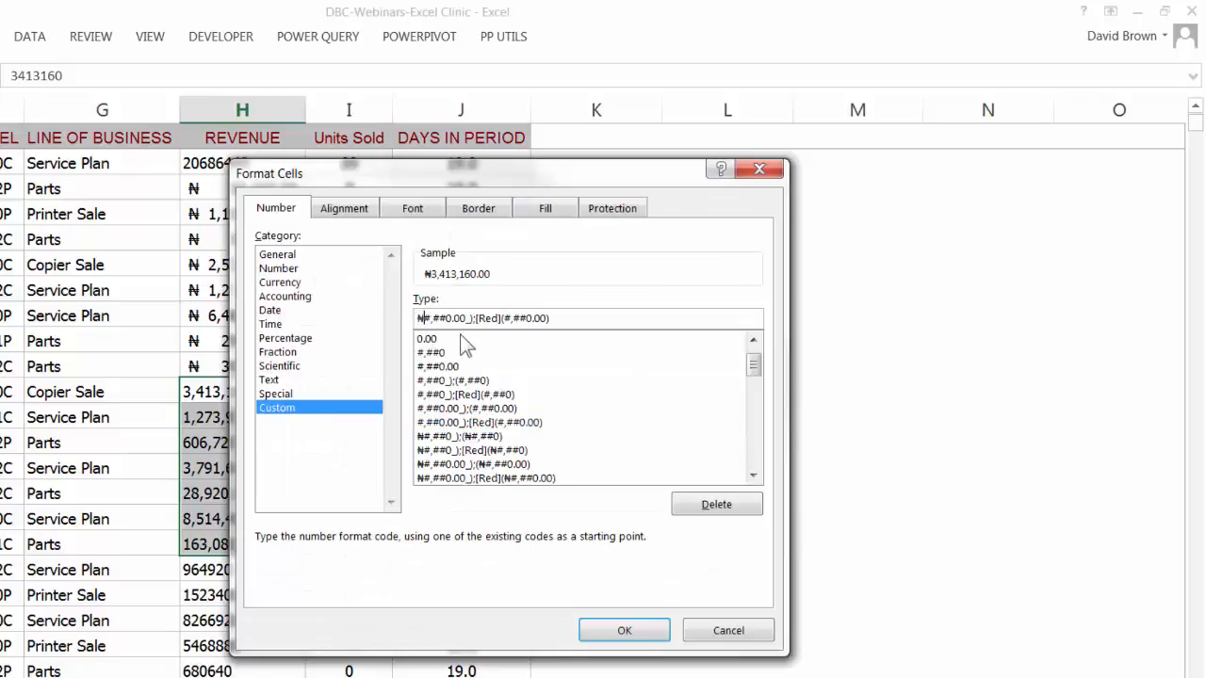
left_click(507, 317)
type("₦")
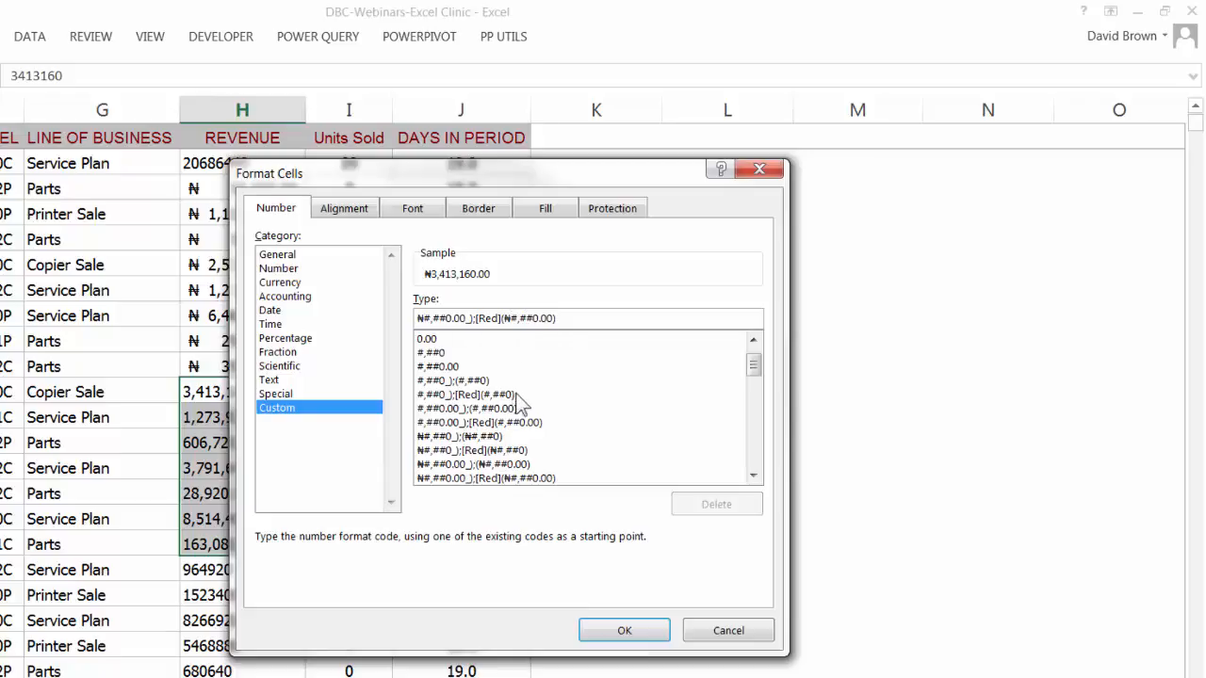
left_click(629, 633)
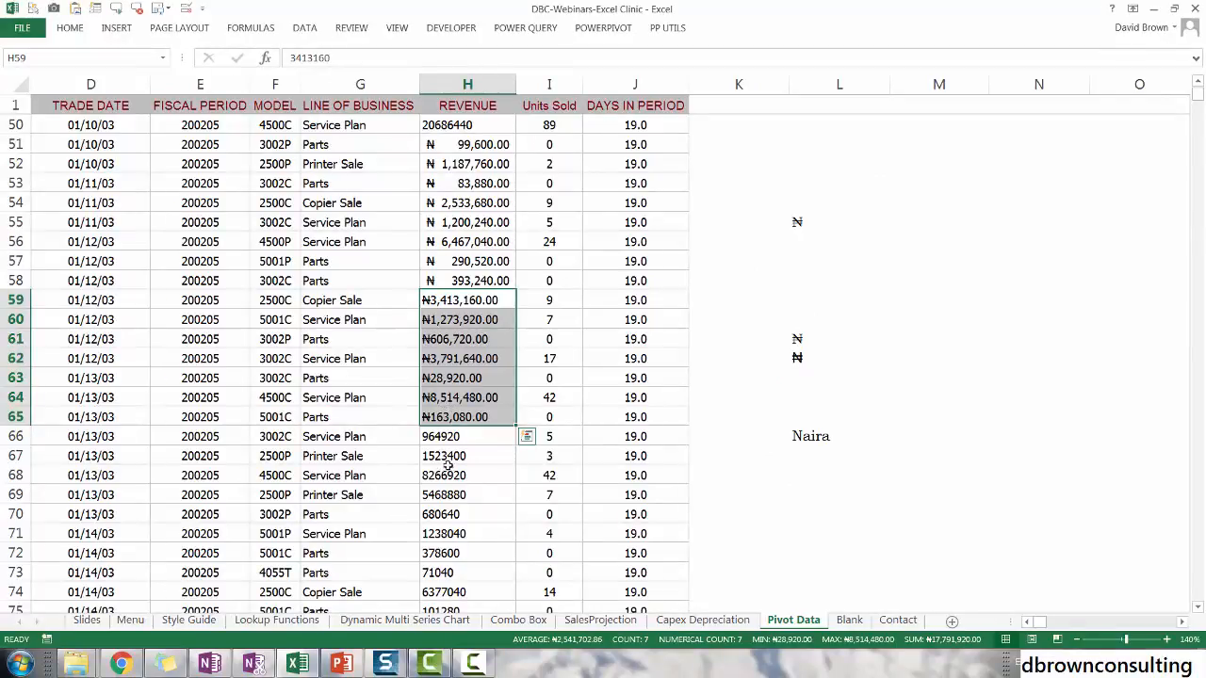
left_click_drag(444, 460, 443, 534)
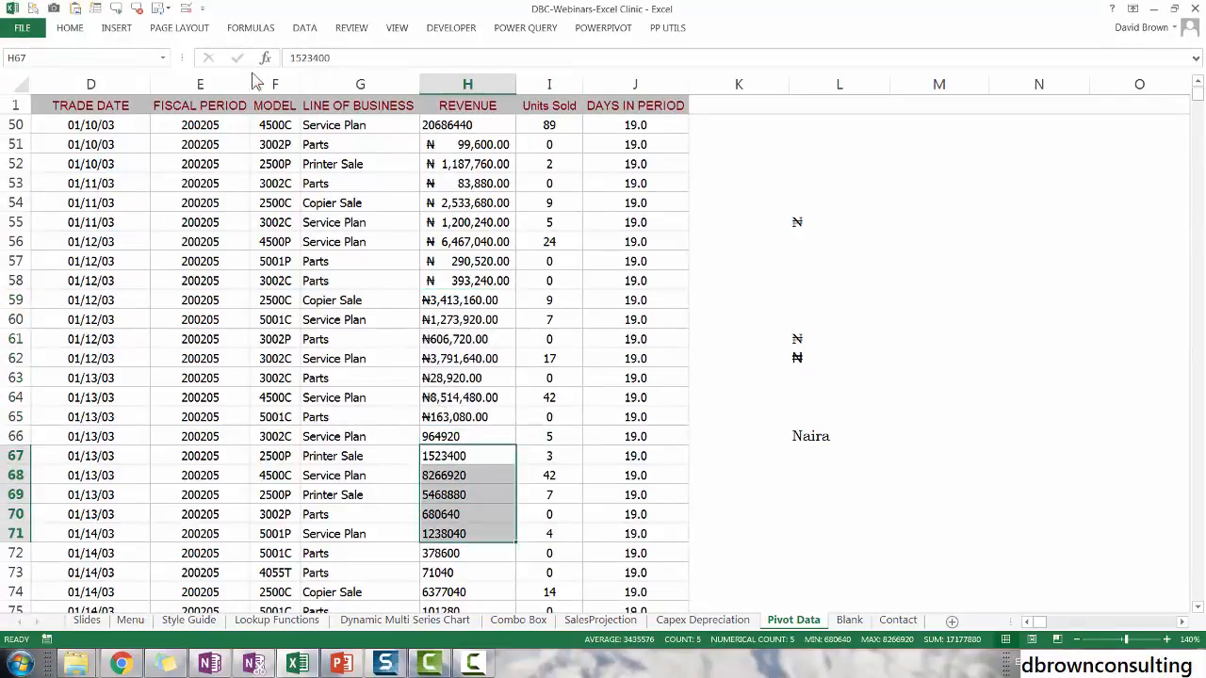
left_click(875, 337)
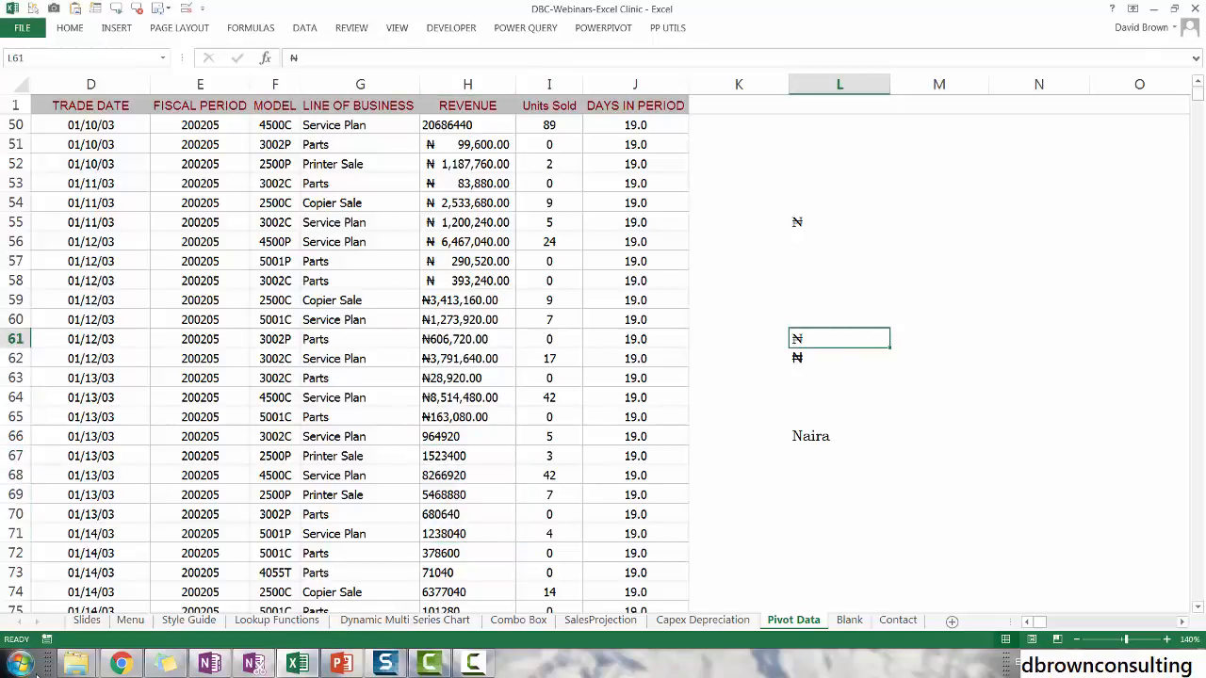
left_click(19, 666)
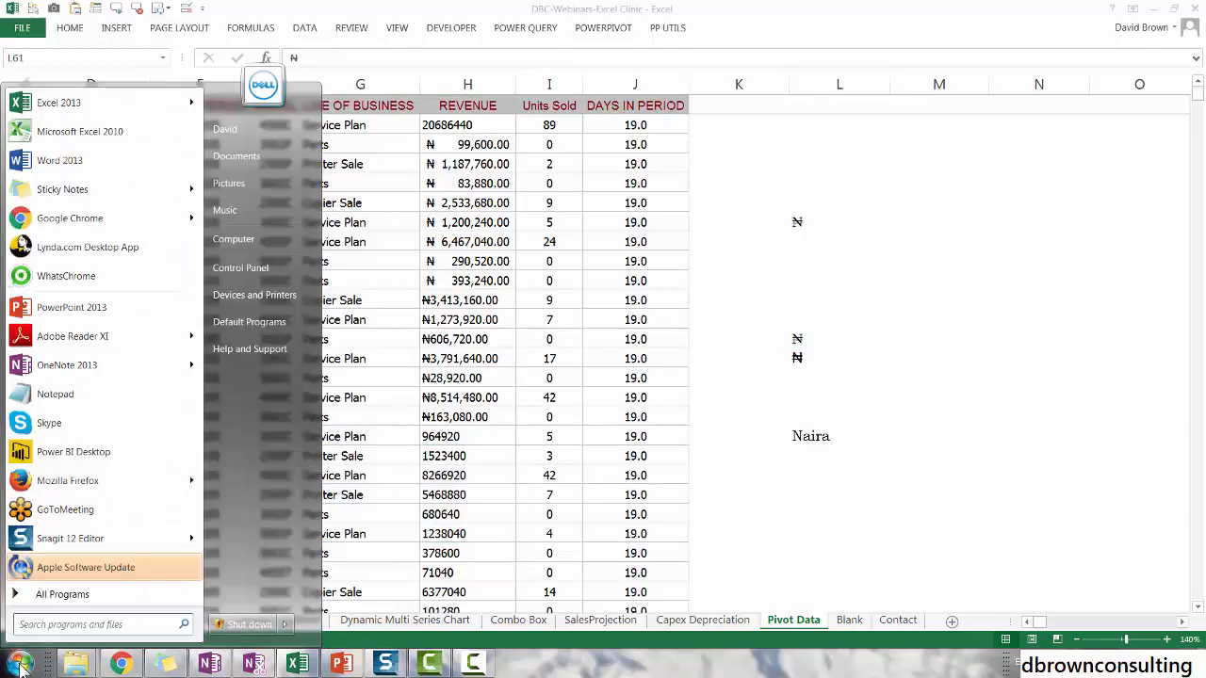
left_click(787, 504)
left_click(793, 495)
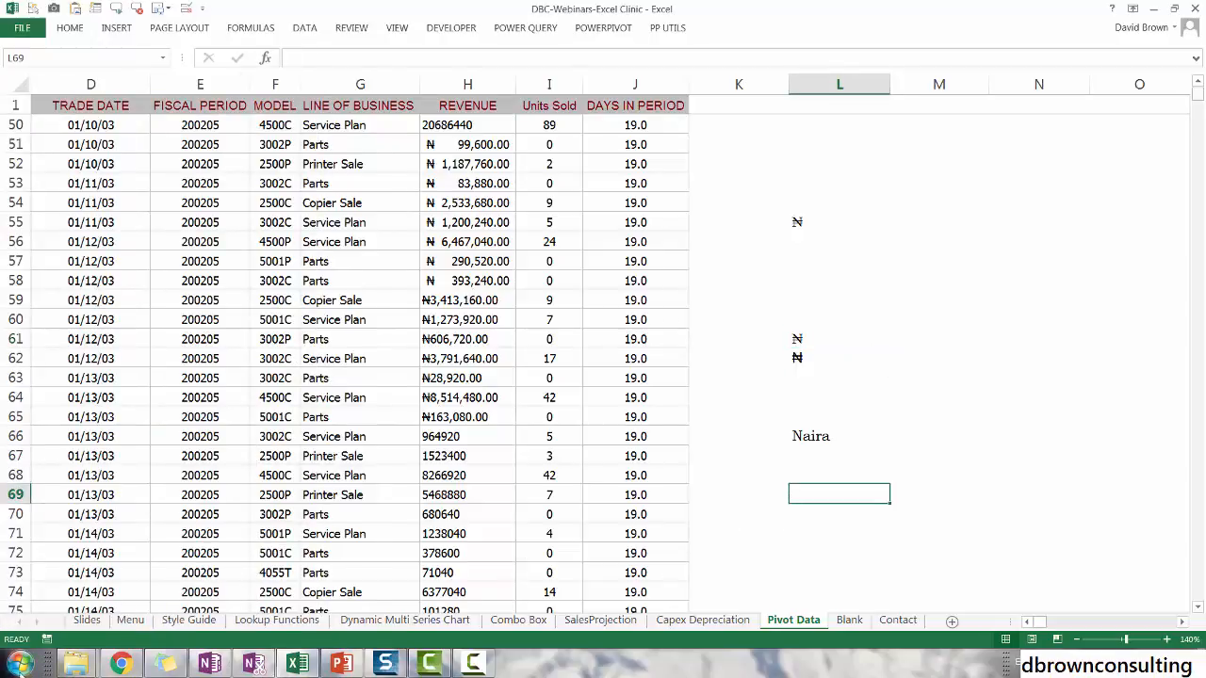
Switch to the Windows Control Panel, search for "region", open Region and Language, and move its window clear of the worksheet's edge
left_click(18, 665)
left_click(243, 269)
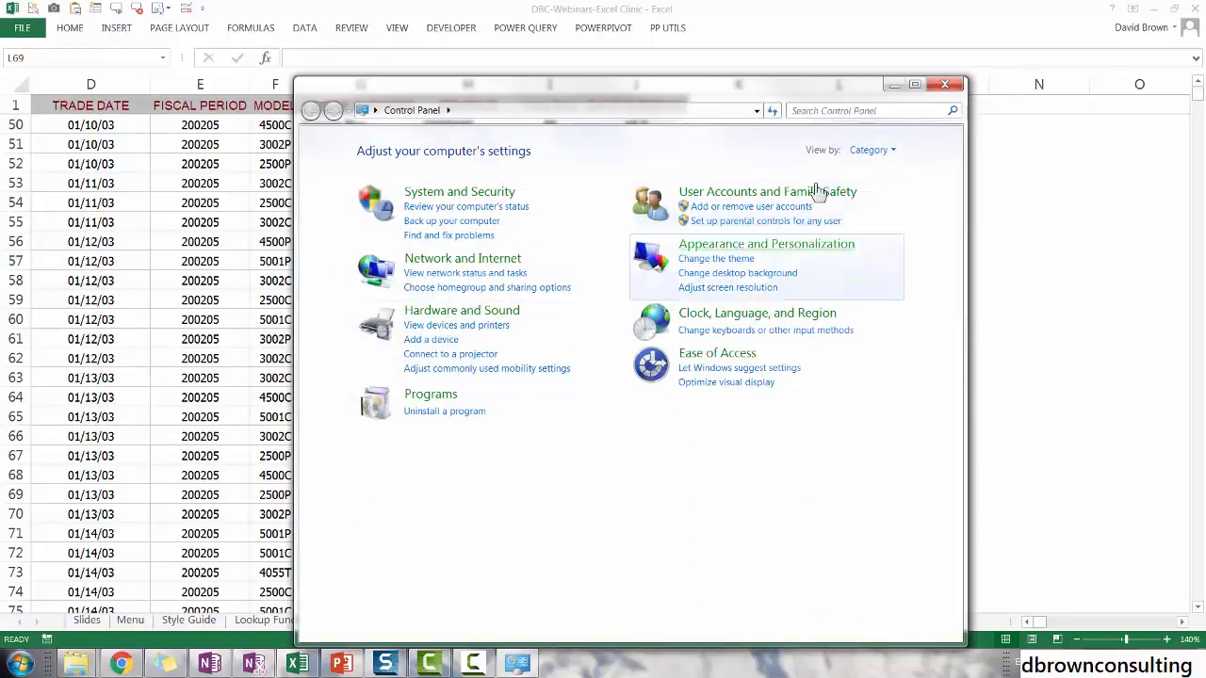
left_click(828, 113)
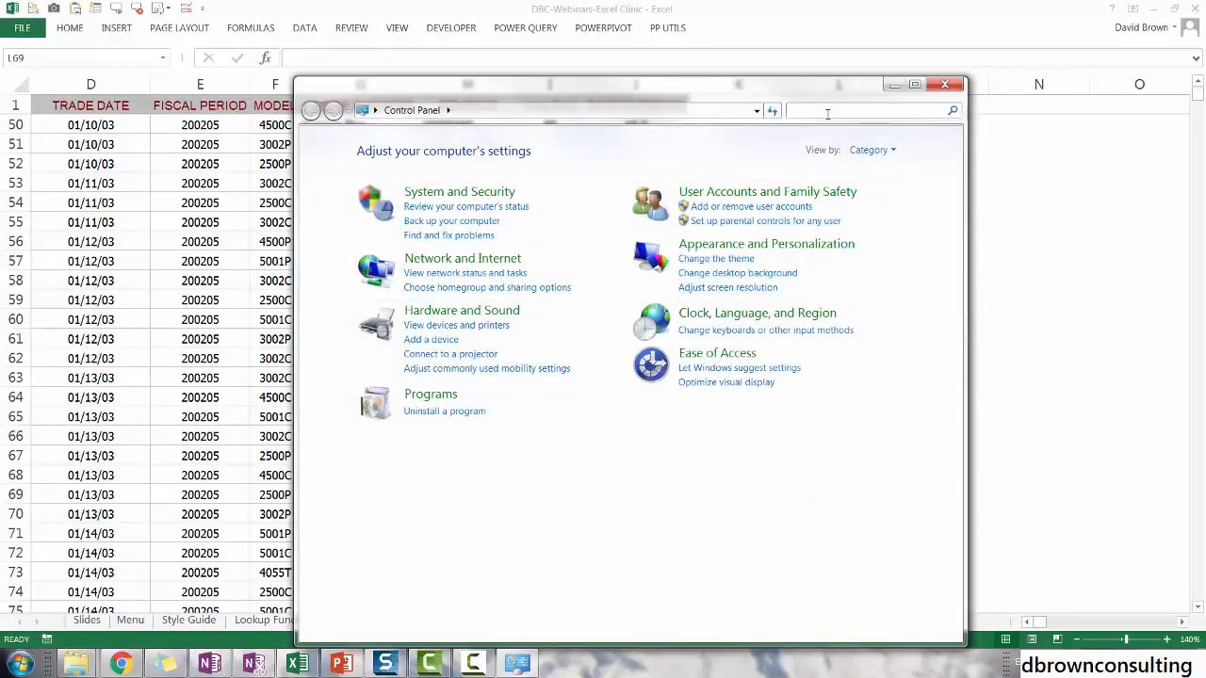
type("region")
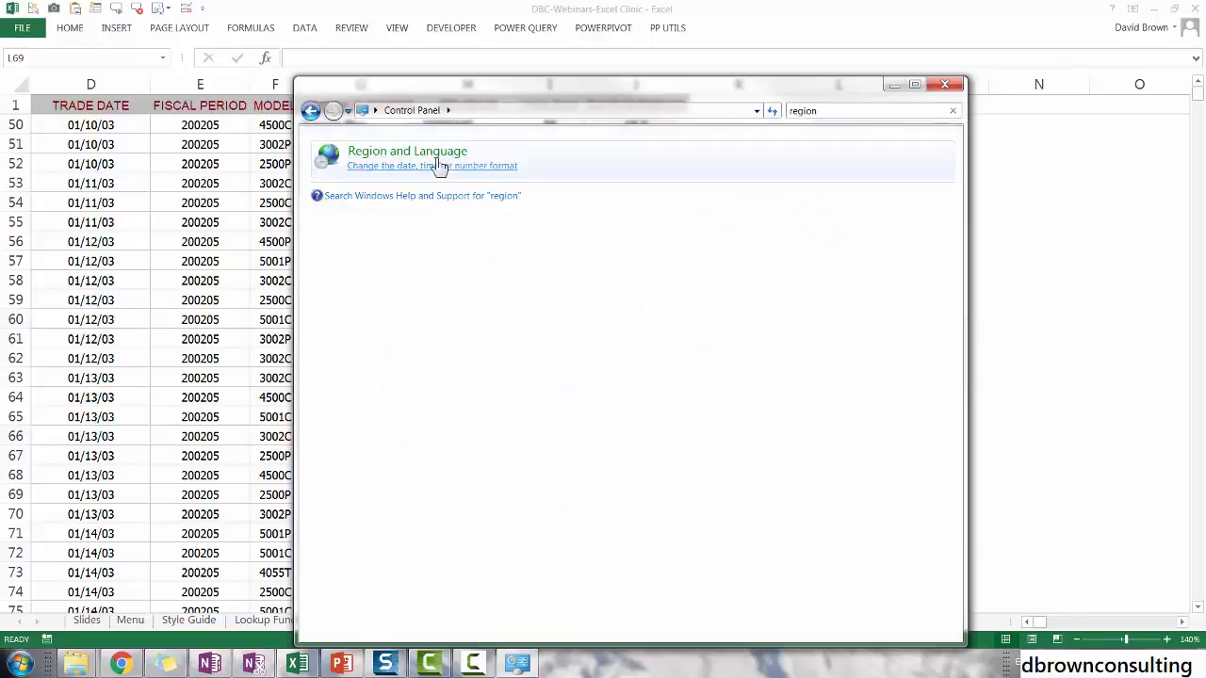
left_click(430, 156)
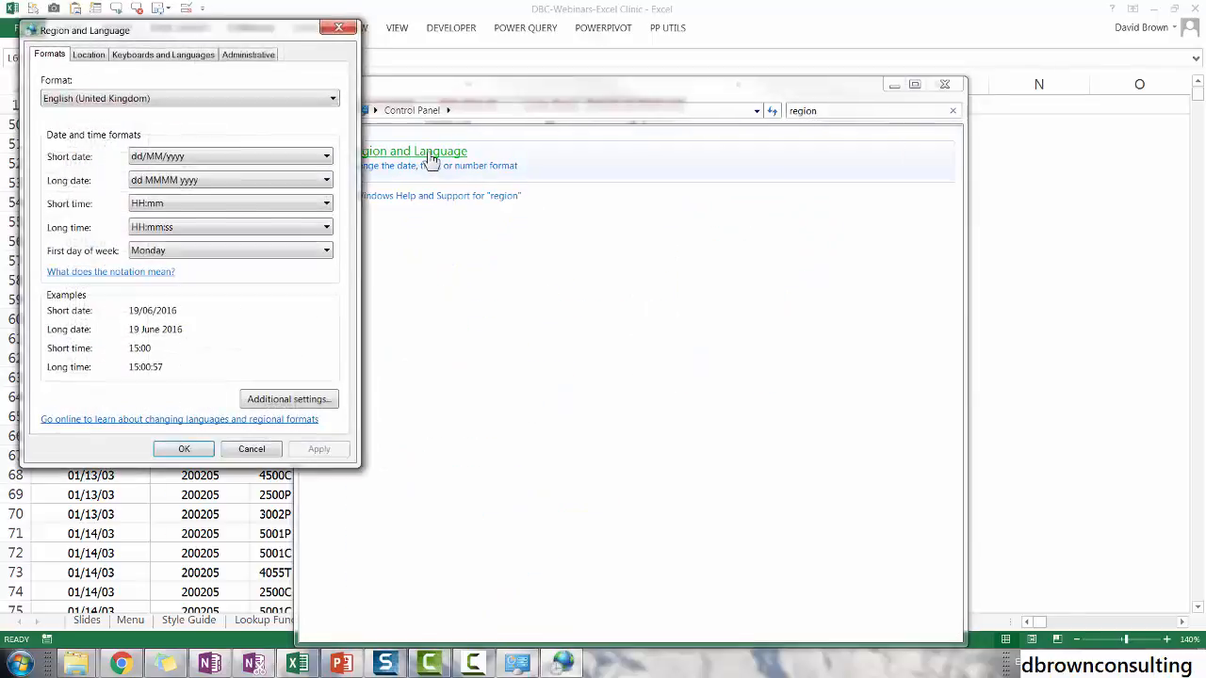
left_click_drag(219, 36, 647, 108)
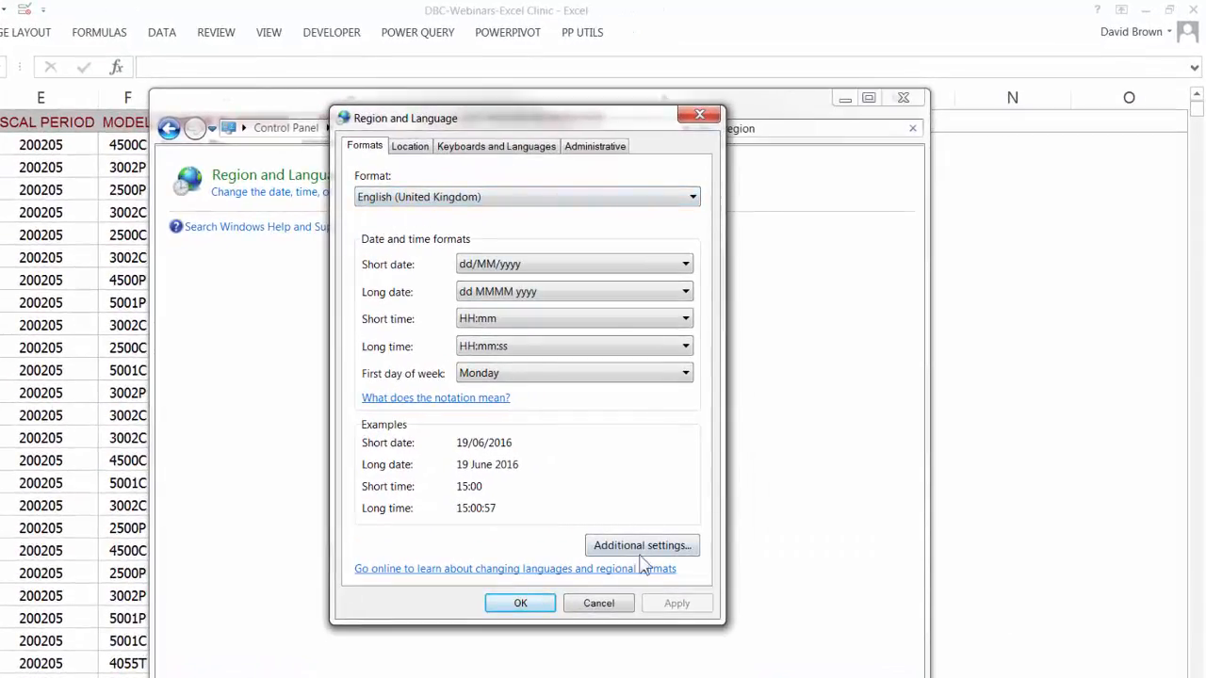
Review the Location and the Keyboards and Languages settings of Region and Language, and return to the Formats settings
left_click(412, 148)
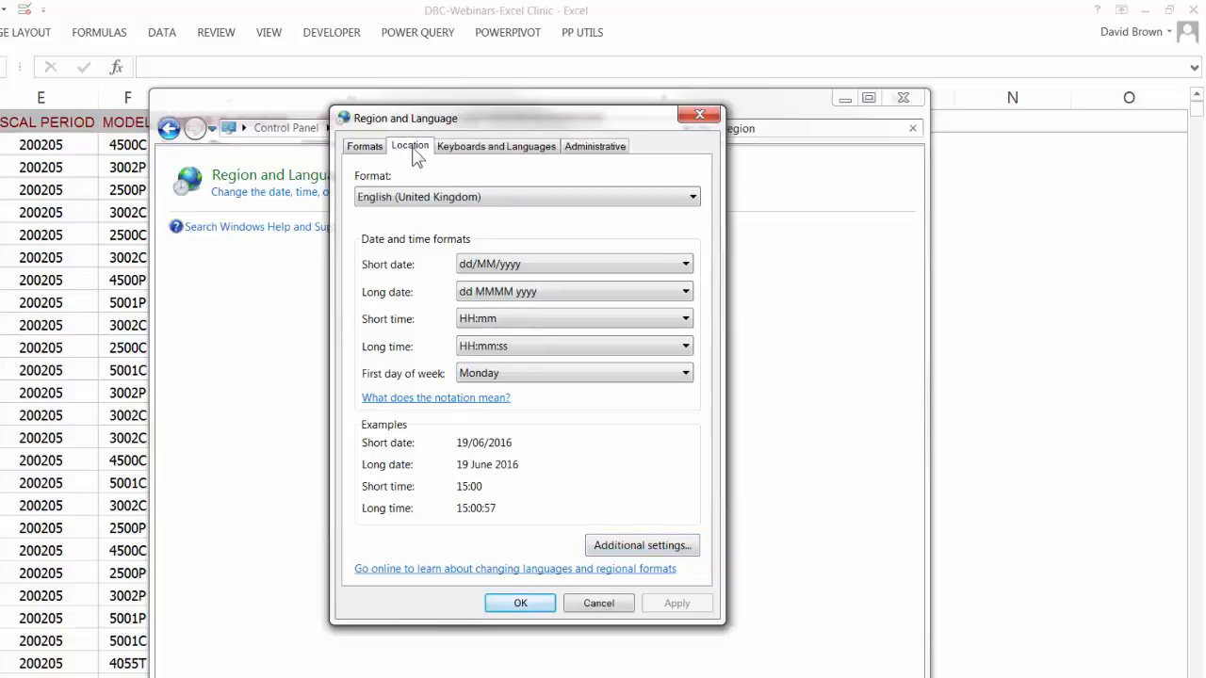
left_click(497, 143)
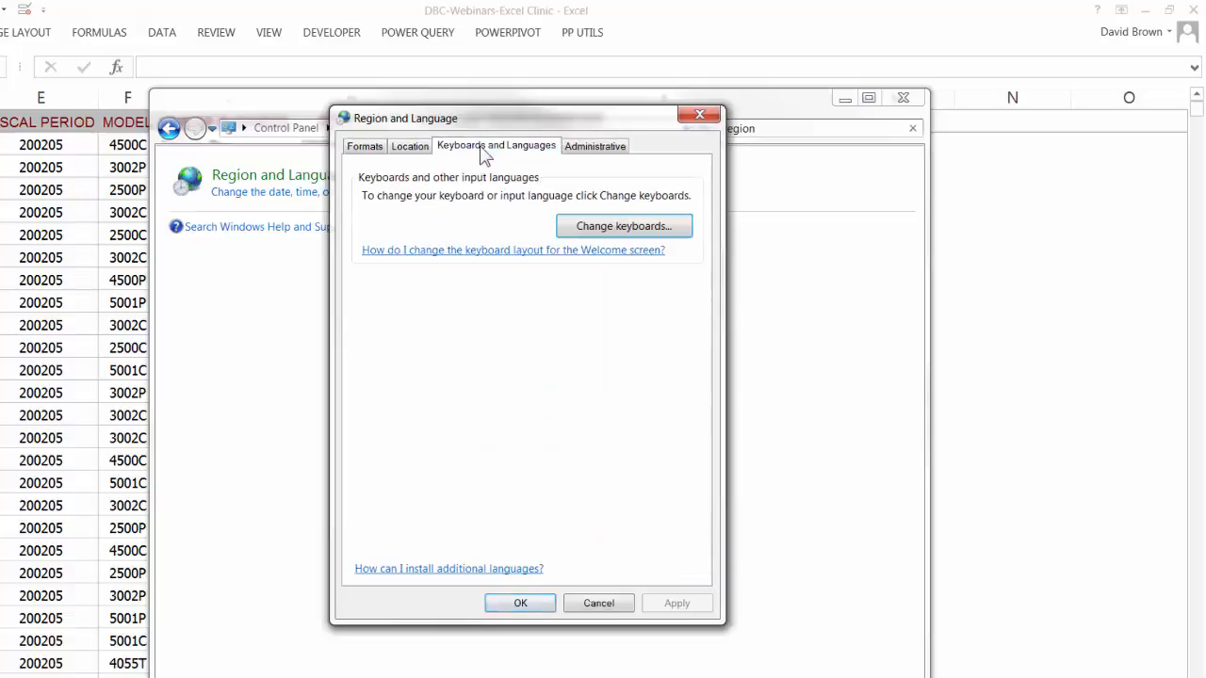
left_click(363, 148)
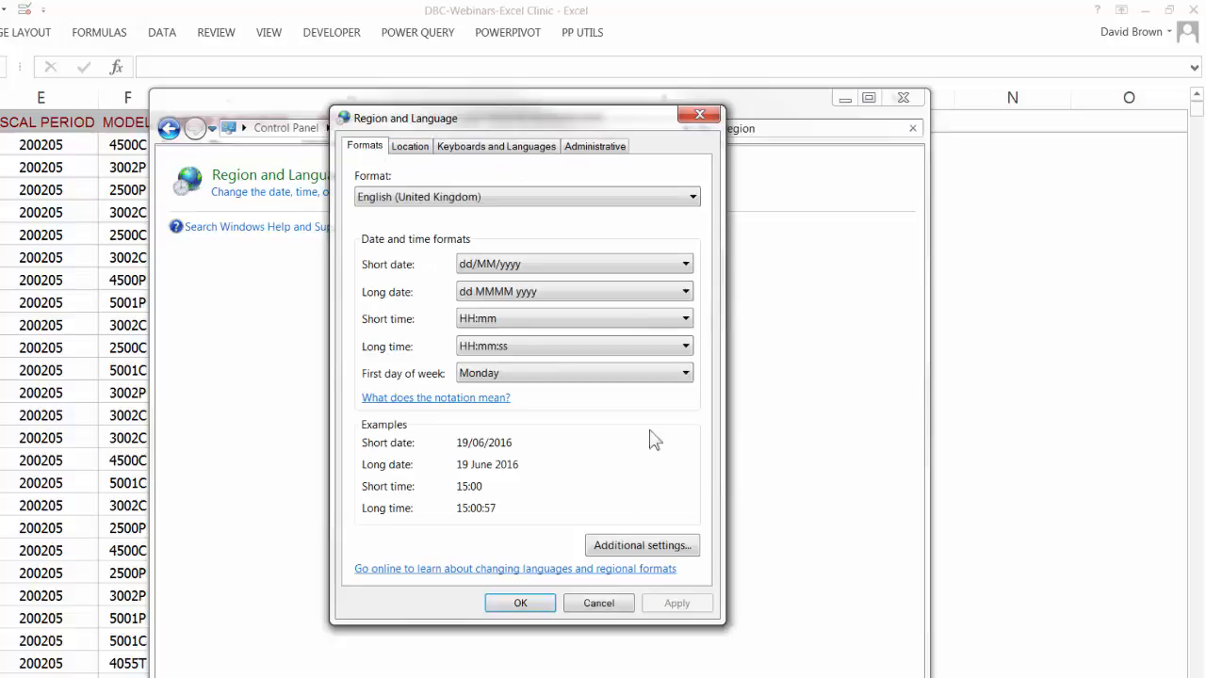
Open the additional currency settings of the regional format and try $ as the currency symbol
left_click(655, 551)
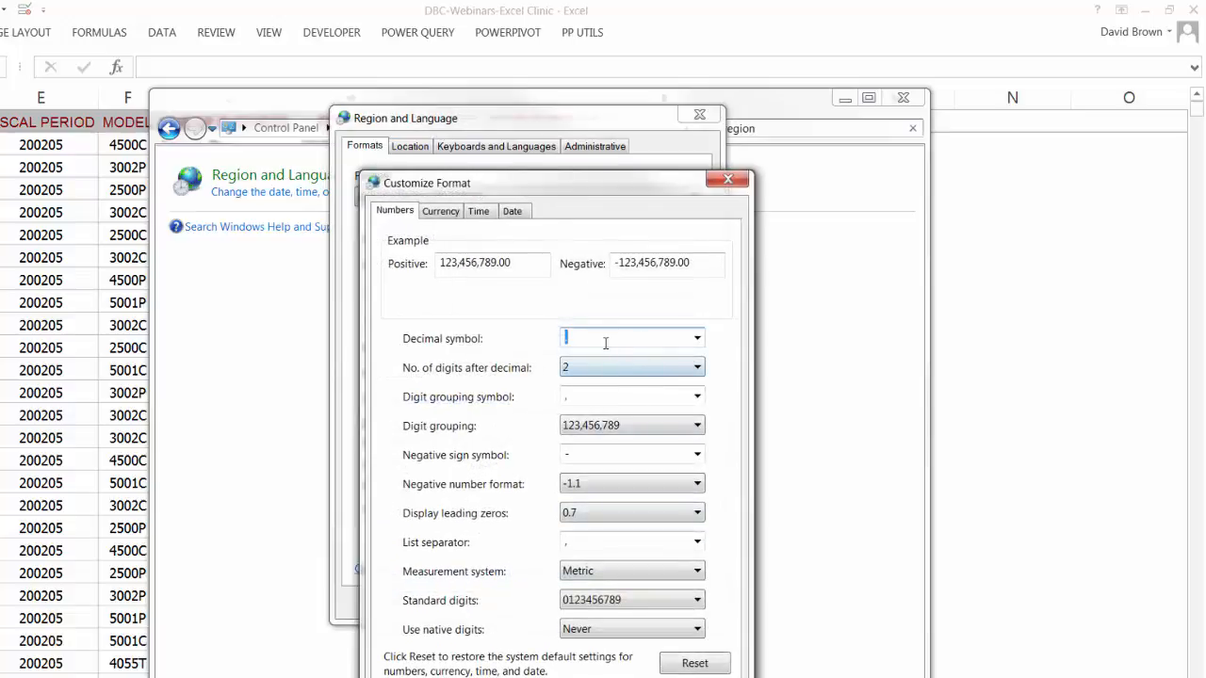
left_click(461, 212)
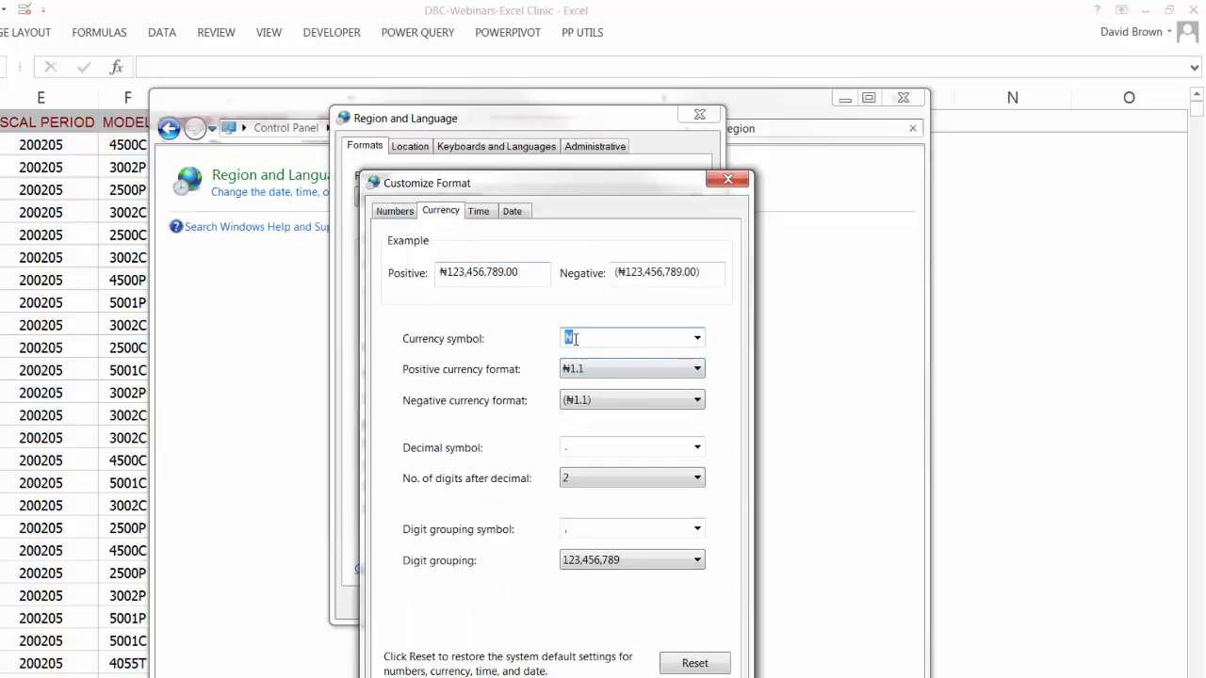
left_click(698, 338)
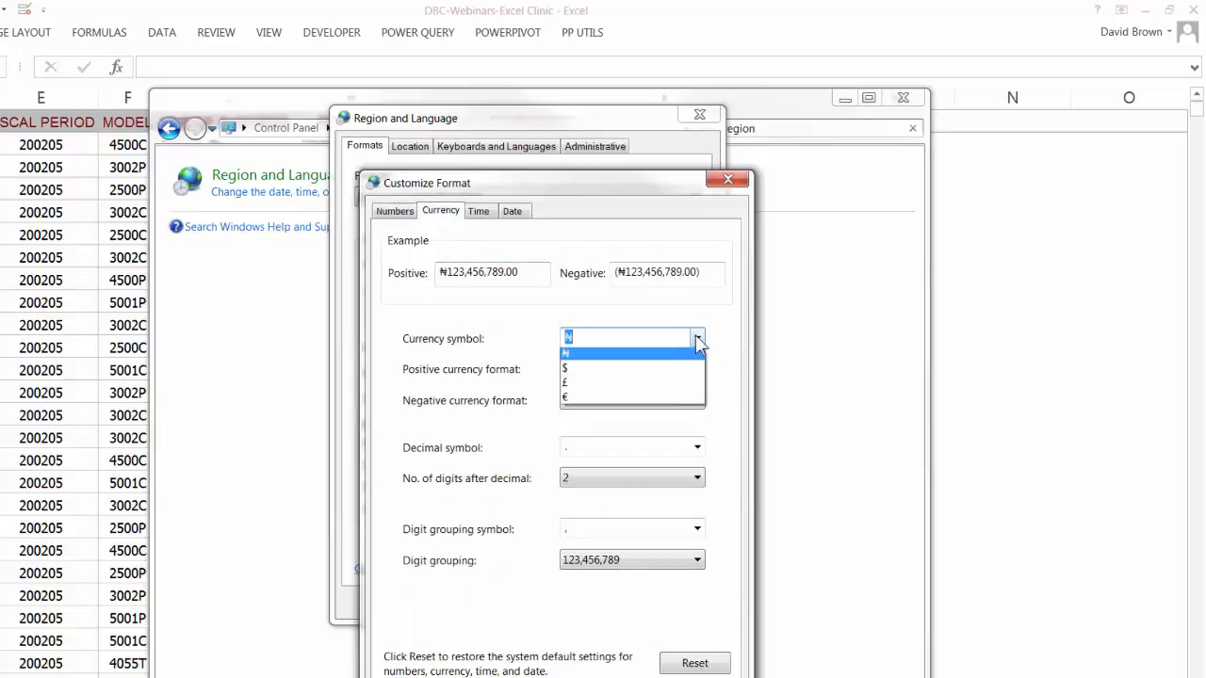
left_click(639, 372)
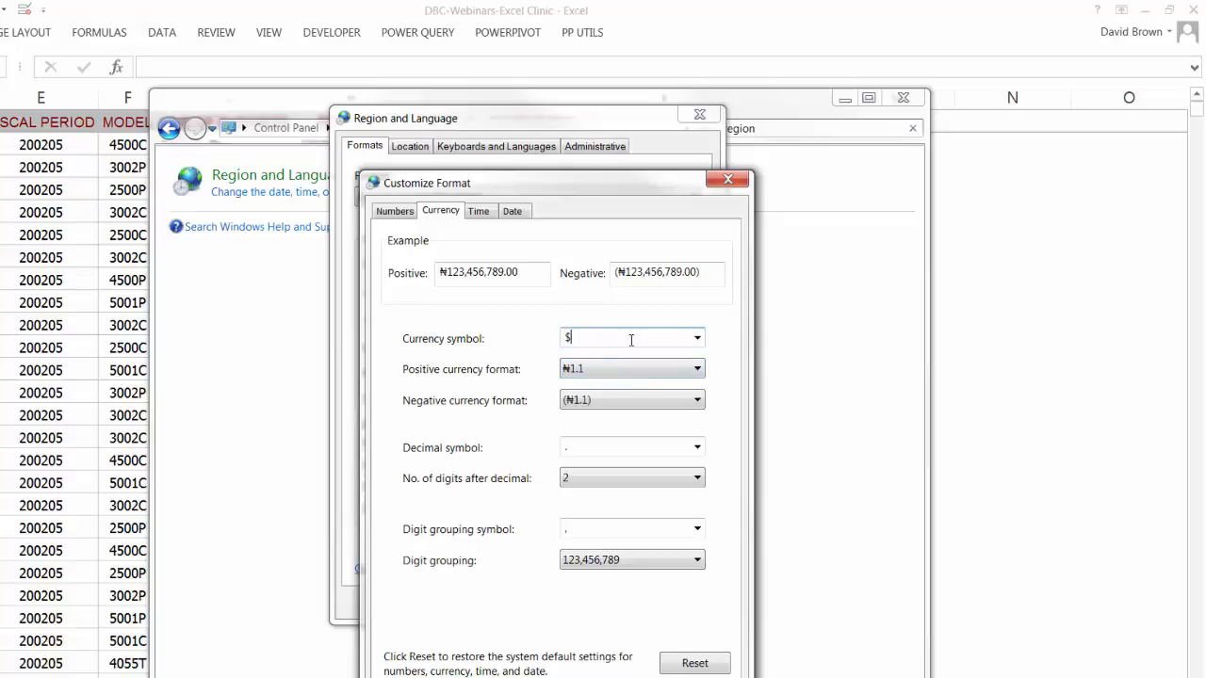
left_click_drag(629, 339, 520, 323)
Close the format customization, accept the Region and Language settings, and close the Control Panel window
left_click(641, 677)
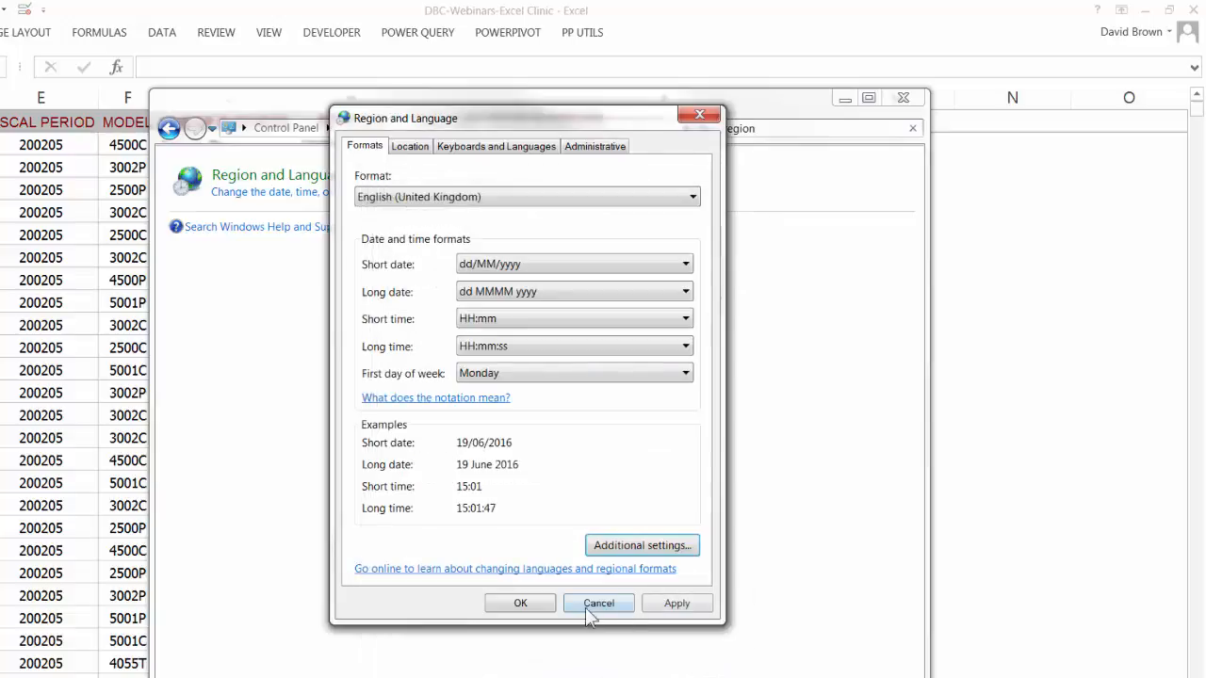
left_click(520, 603)
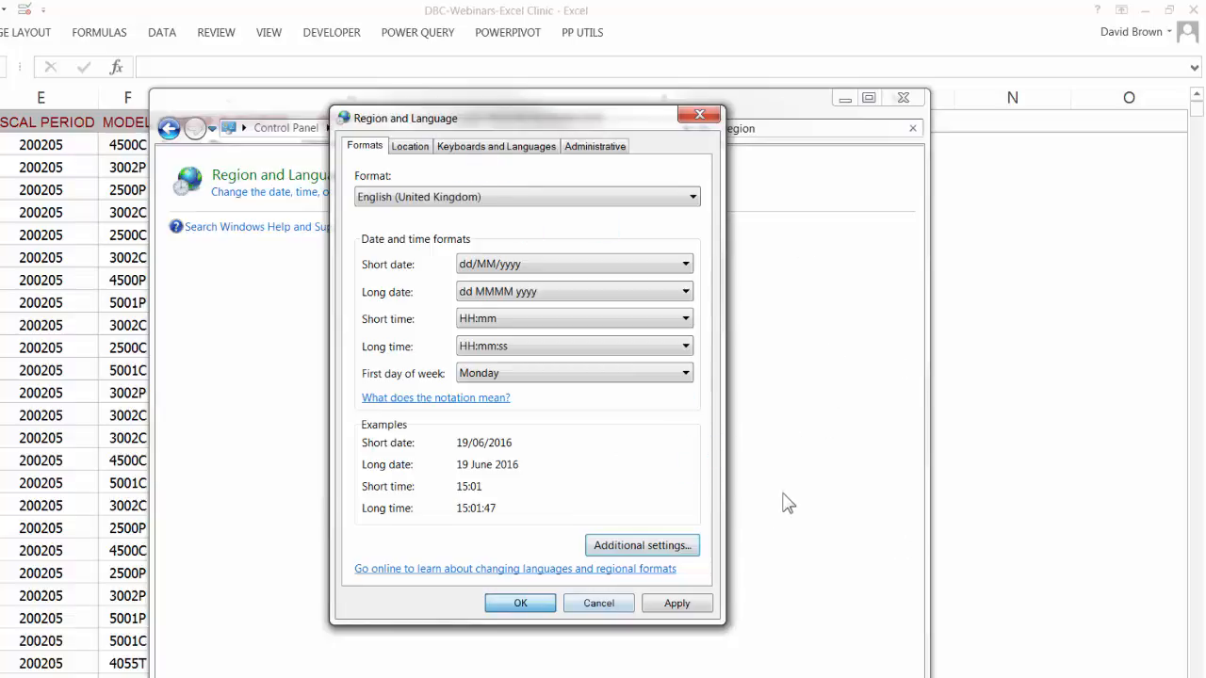
left_click(901, 100)
Apply the ₦ accounting number format to revenue cells H67:H71
left_click_drag(336, 532, 323, 622)
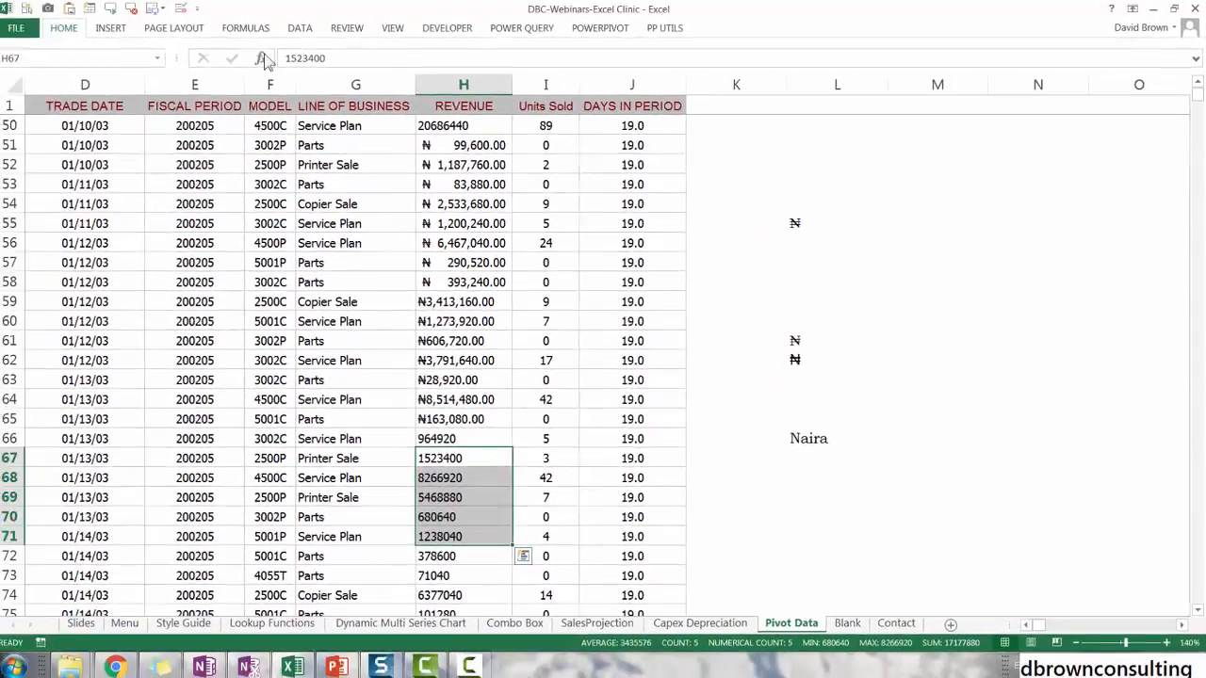
left_click(70, 28)
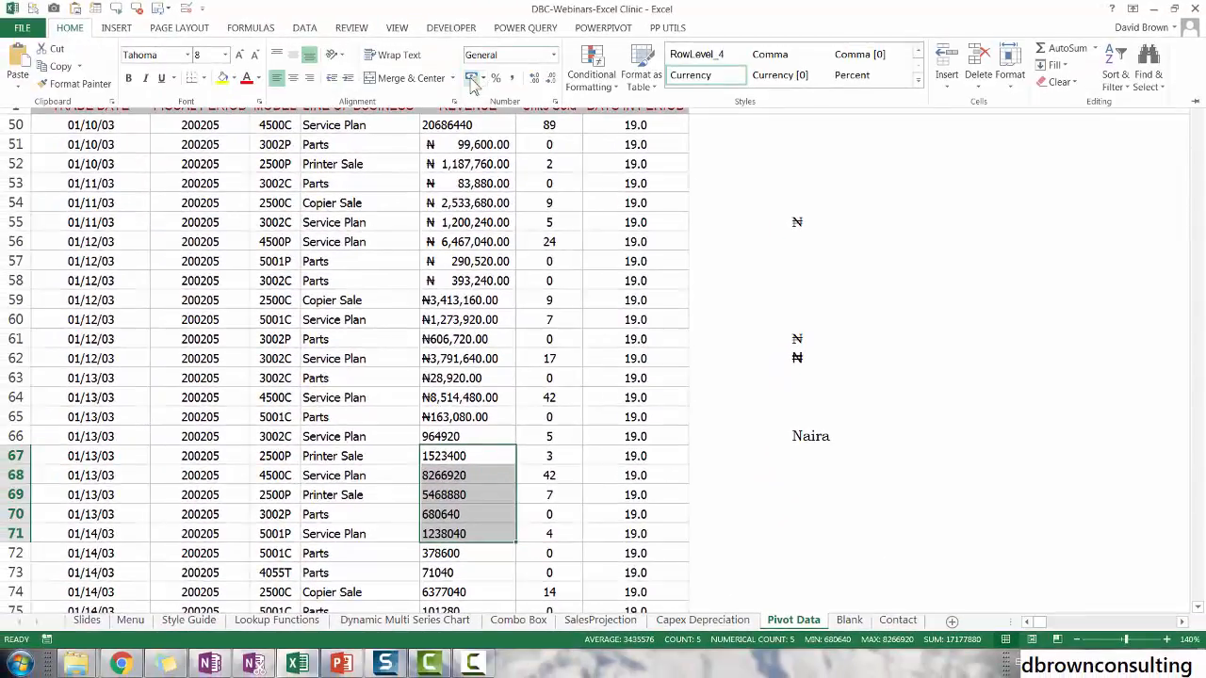
left_click(472, 79)
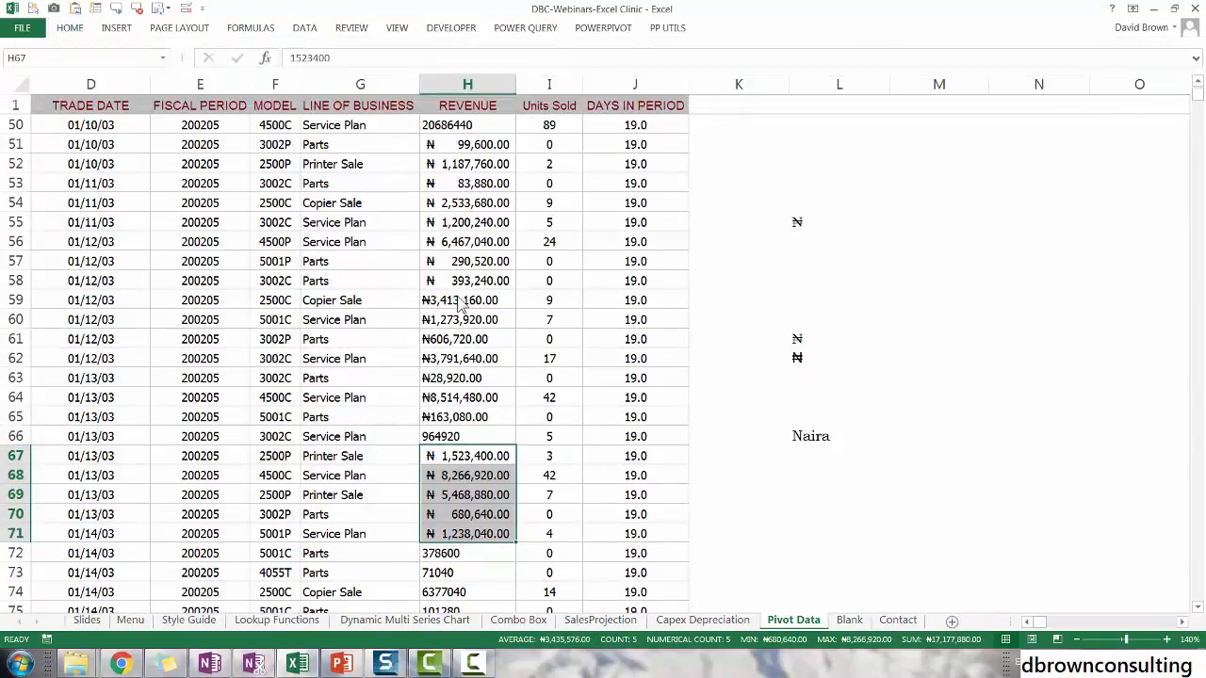
Go to the Menu sheet and open question 2's Lookup Functions sheet, enlarged to 115% zoom
left_click(131, 621)
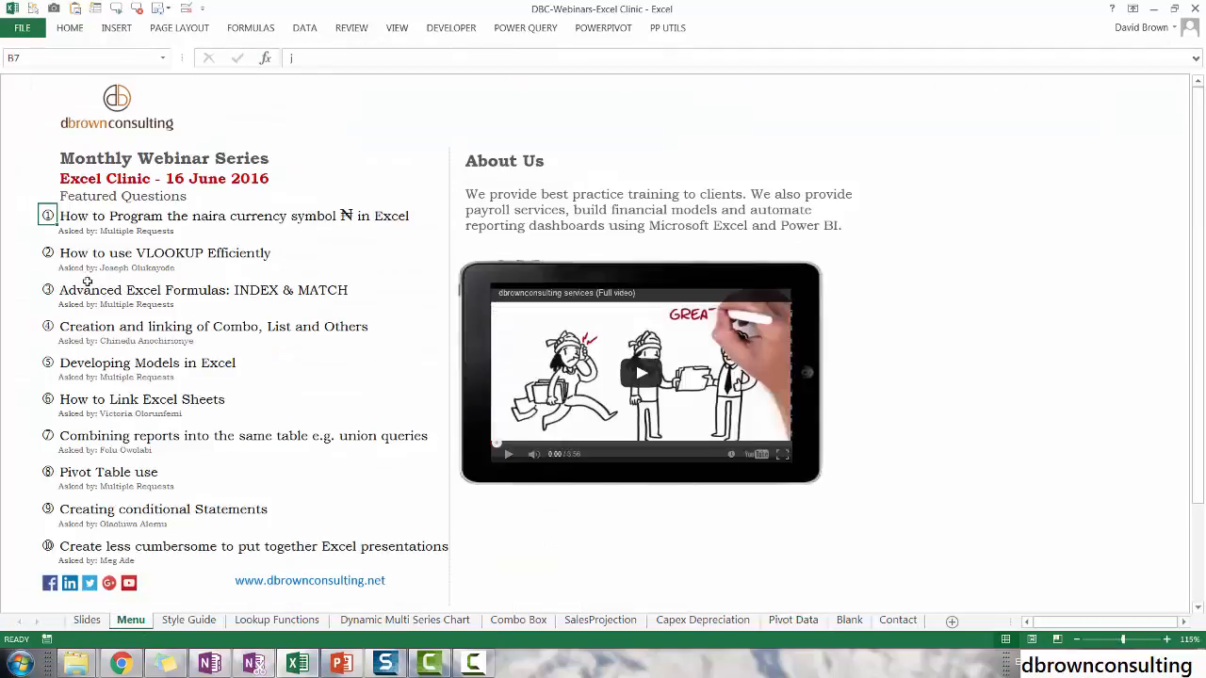
left_click(47, 255)
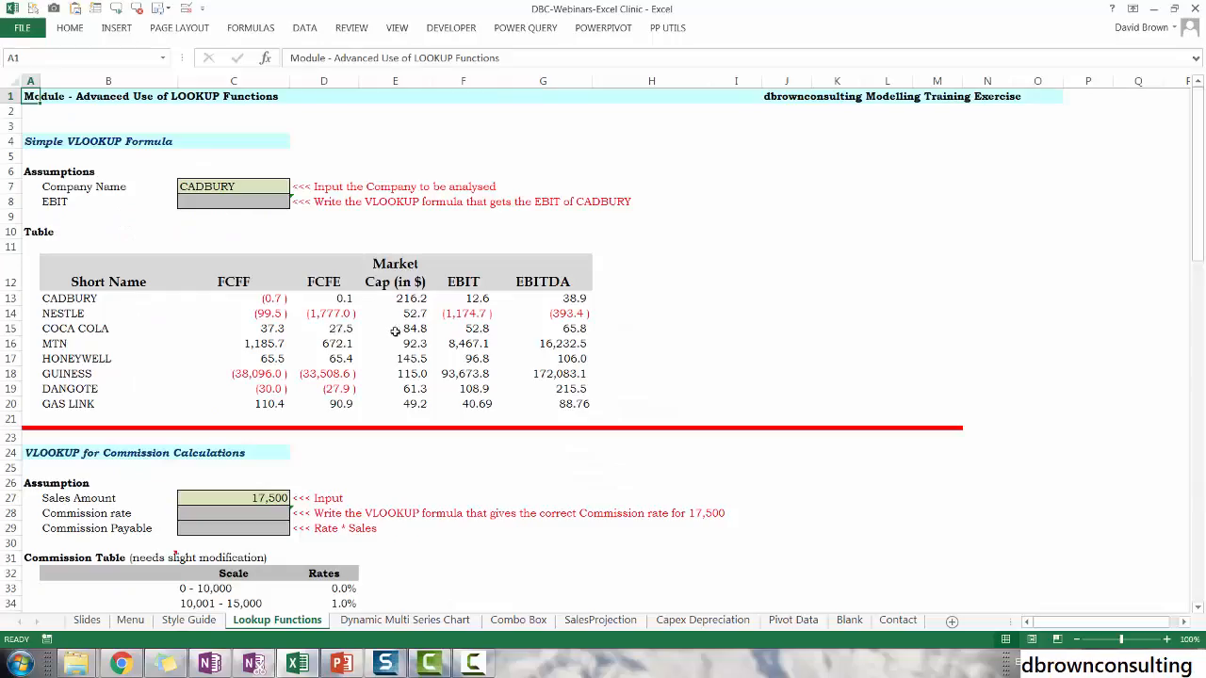
left_click(321, 235)
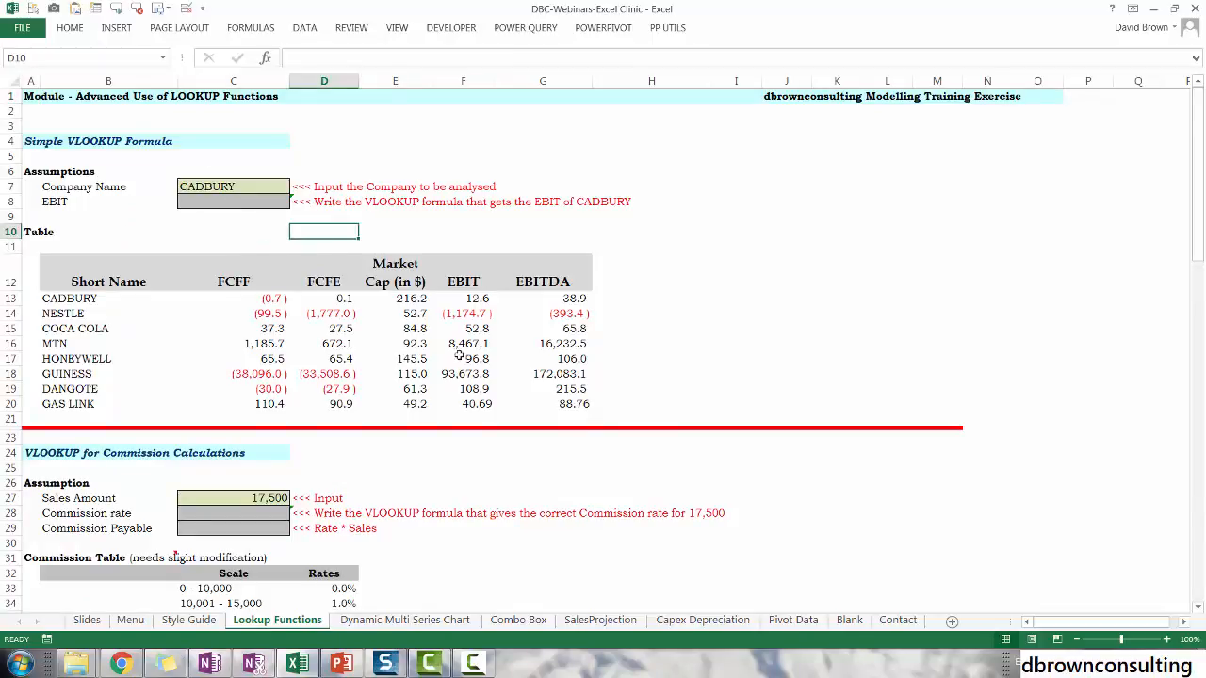
scroll(538, 379, "up", 1)
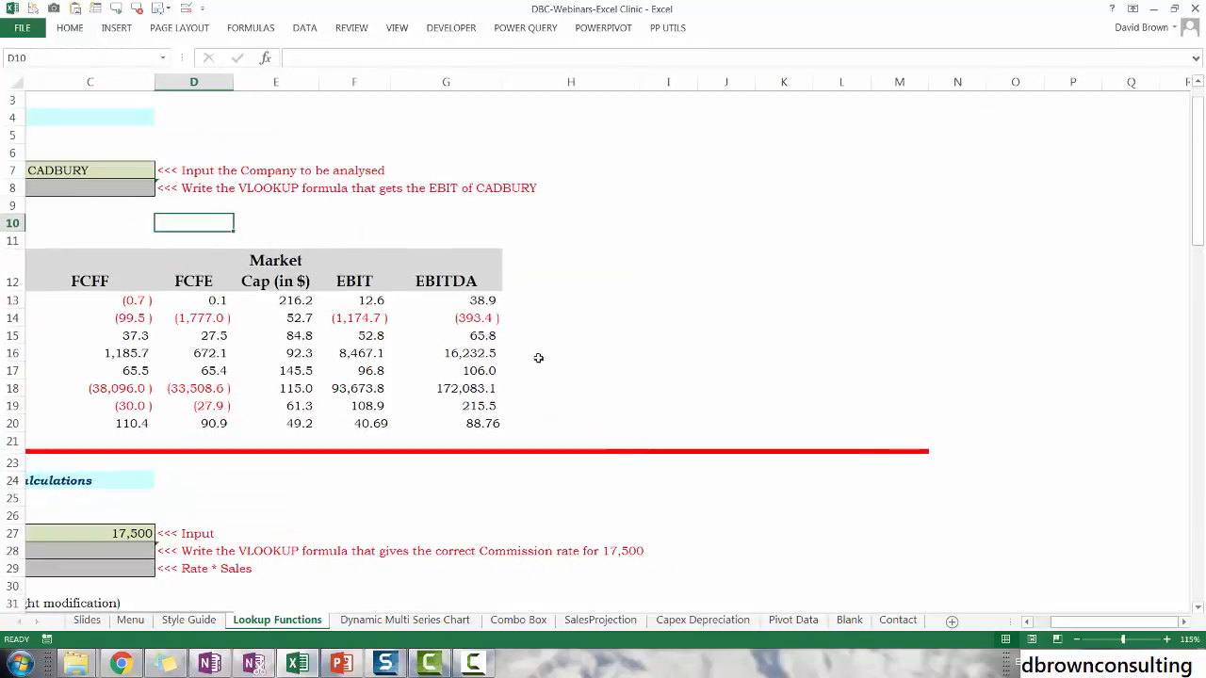
Examine the Simple VLOOKUP exercise, including its title, the company name and EBIT cells, and the company table's headings and first column
key("Left")
key("Left")
key("Left")
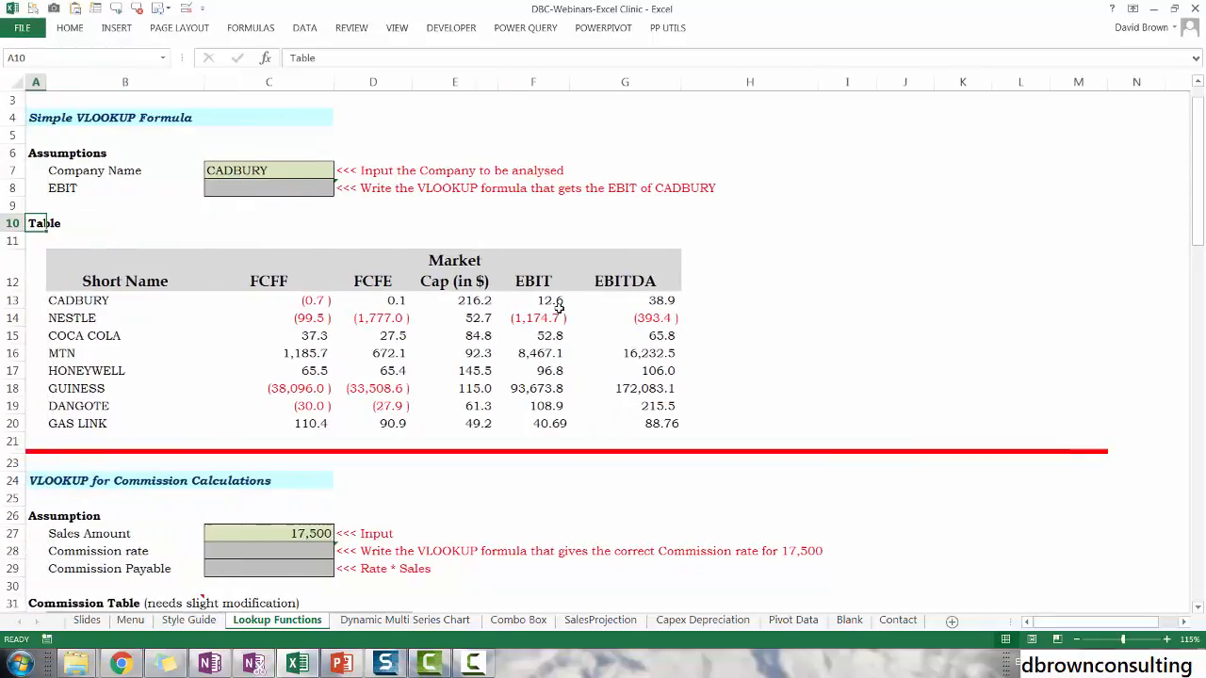
key("Up")
key("Up")
key("Up")
key("Up")
key("Up")
key("Up")
key("Up")
key("Up")
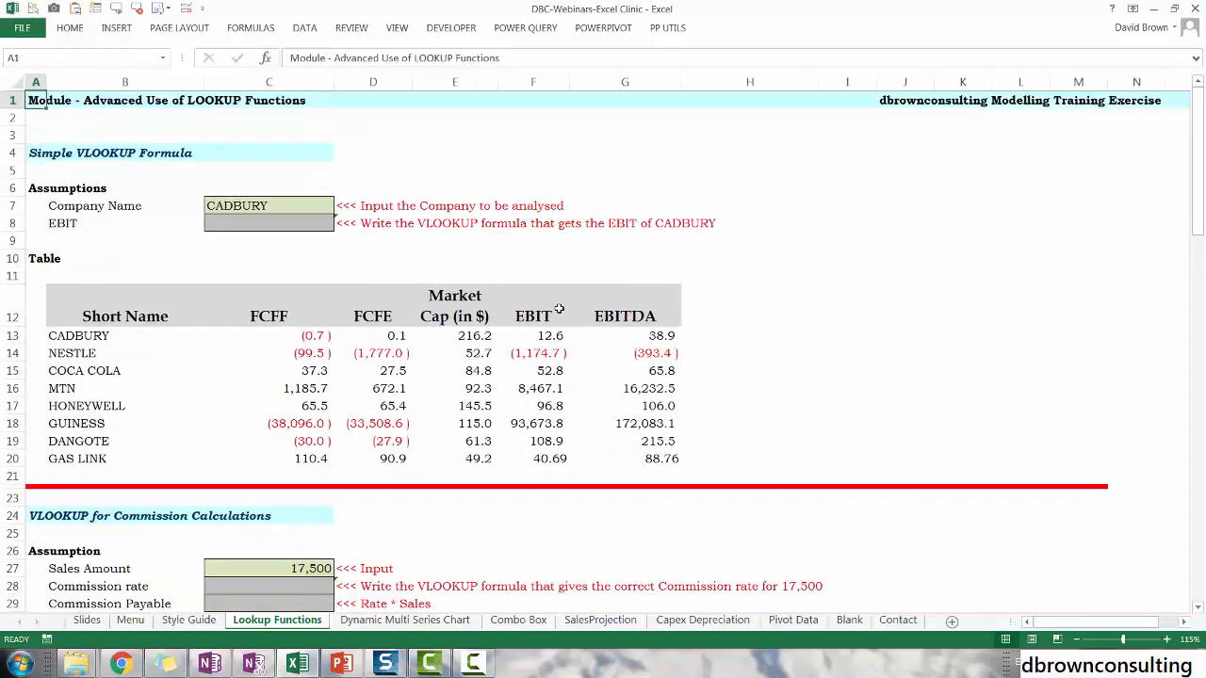
key("Down")
key("Down")
key("Down")
key("Down")
key("Down")
key("Down")
key("Down")
key("Down")
key("Down")
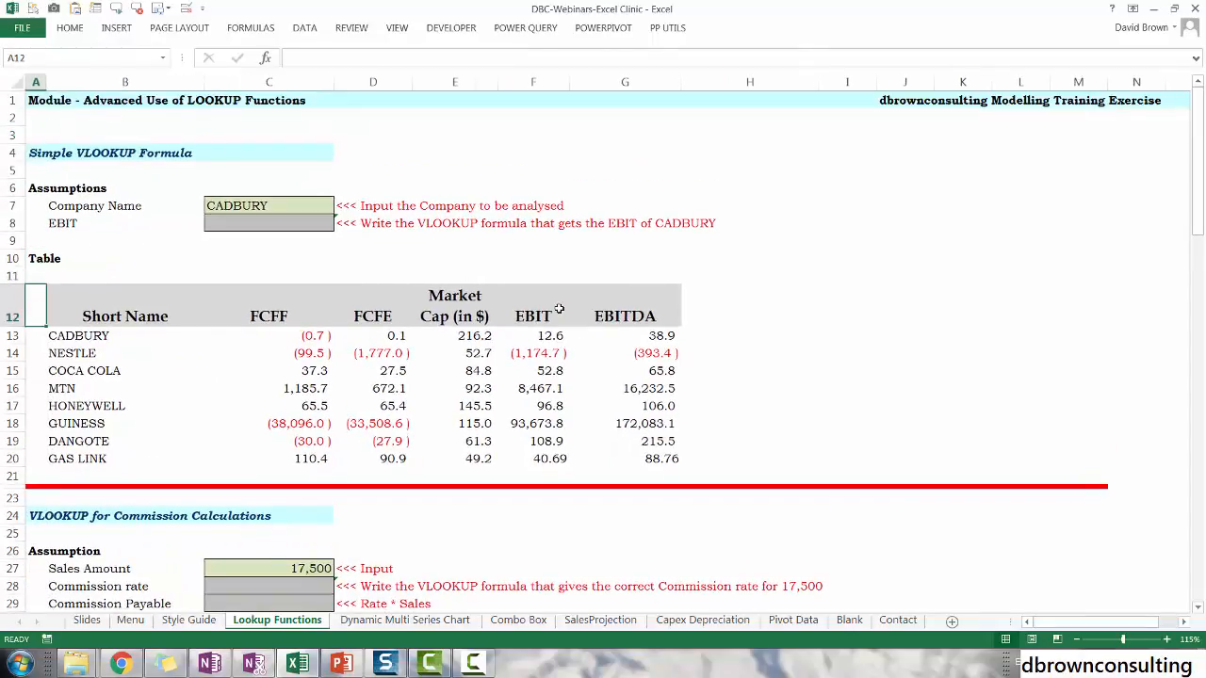
key("Right")
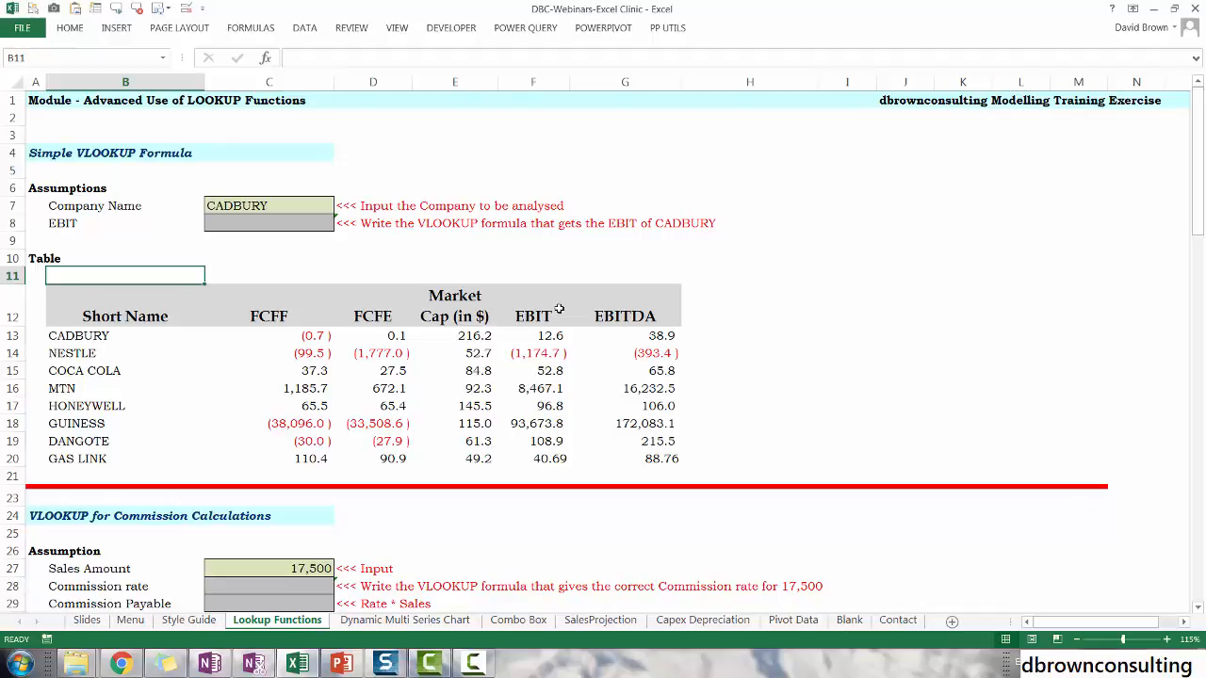
key("Down")
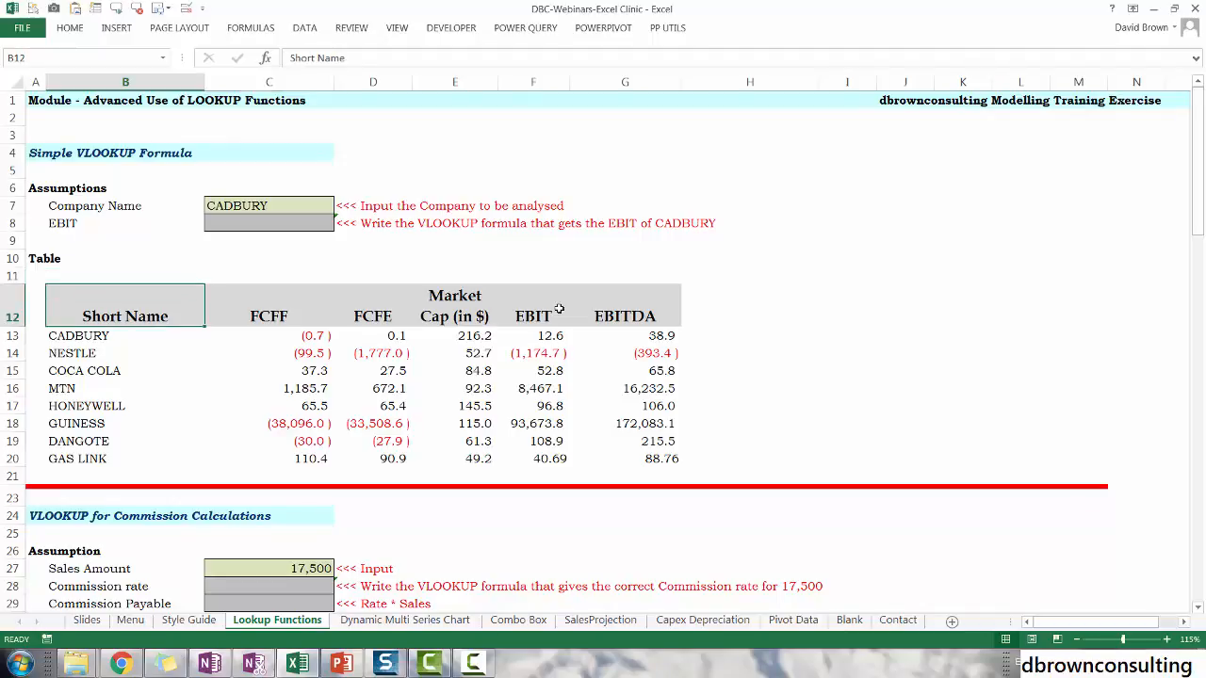
key("Right")
key("Up")
key("Up")
key("Up")
key("Up")
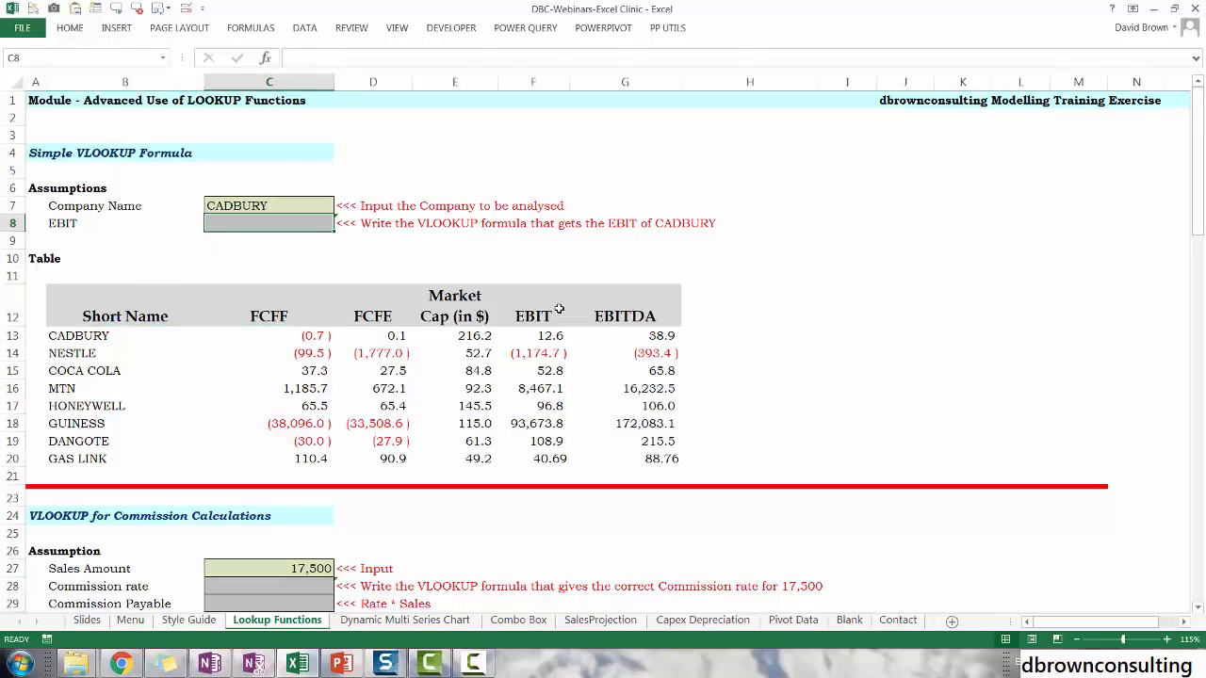
key("Left")
key("Down")
key("Down")
key("Down")
key("Down")
key("Down")
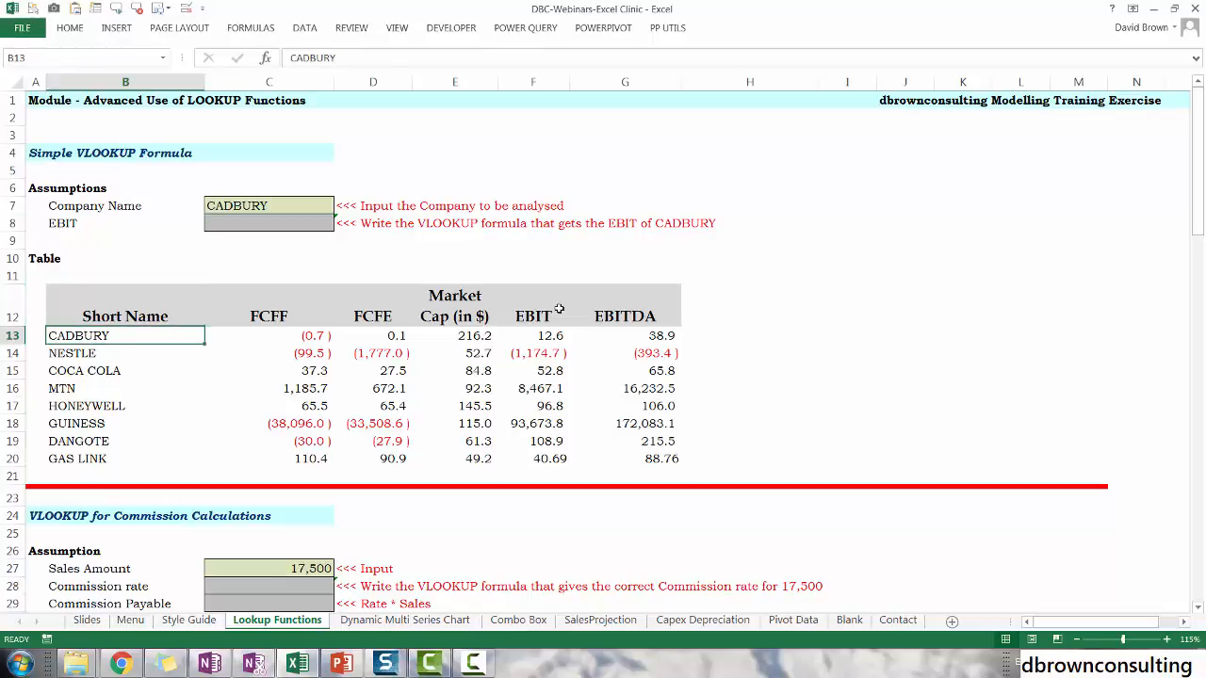
Select the whole company table B12:G20, including its header row, to inspect the lookup range
key("Right")
key("Up")
key("Left")
key("shift+Right")
key("shift+Right")
key("shift+Right")
key("shift+Right")
key("shift+Right")
key("shift+Down")
key("shift+Down")
key("shift+Down")
key("shift+Down")
key("shift+Down")
key("shift+Down")
key("shift+Down")
key("shift+Down")
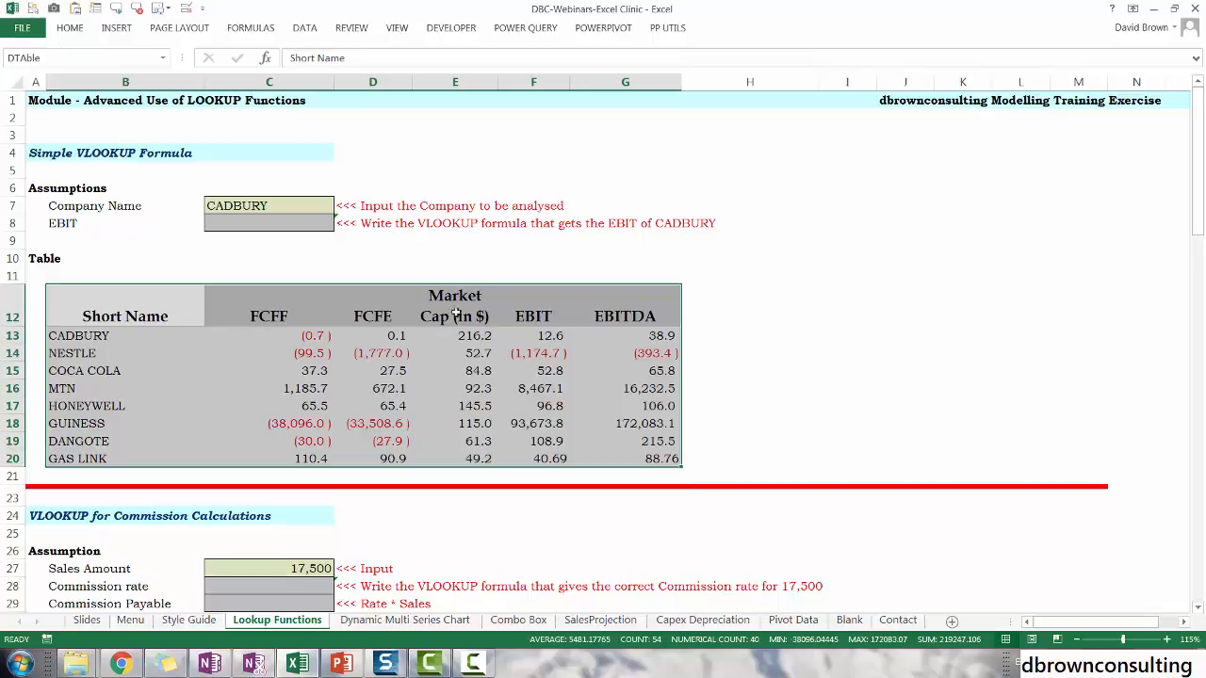
Start a VLOOKUP formula in EBIT cell C8 and open its Function Arguments dialog, moved clear of the input cells
left_click(282, 227)
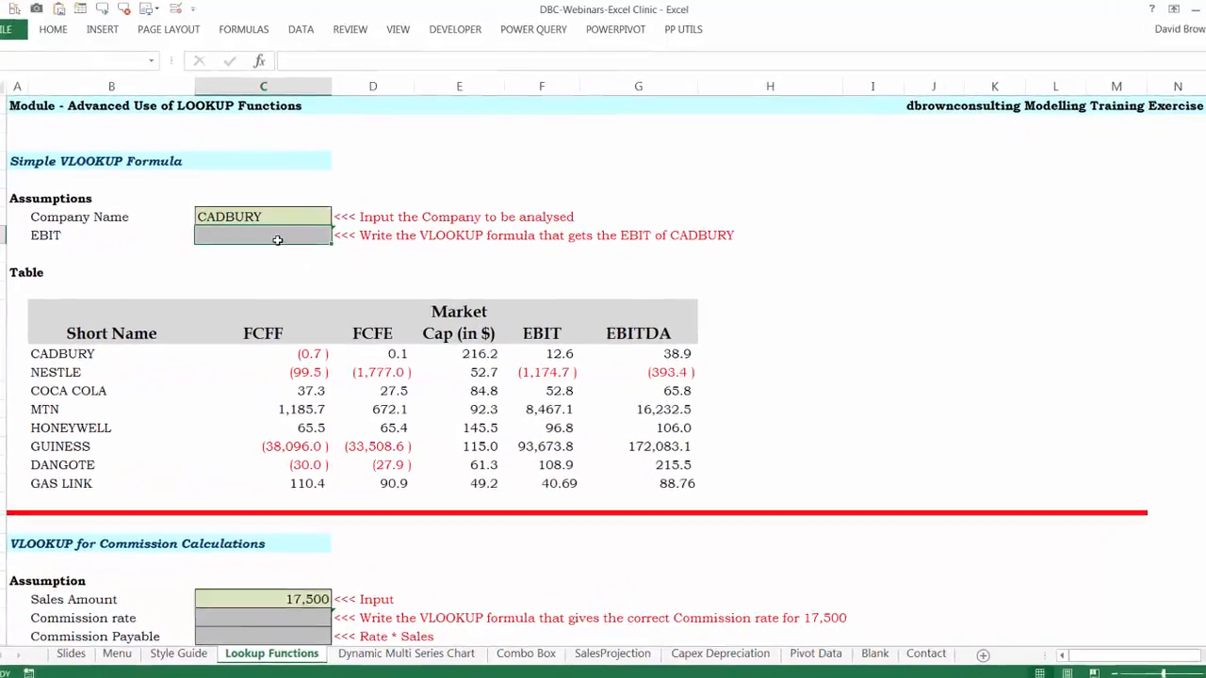
type("=vlo")
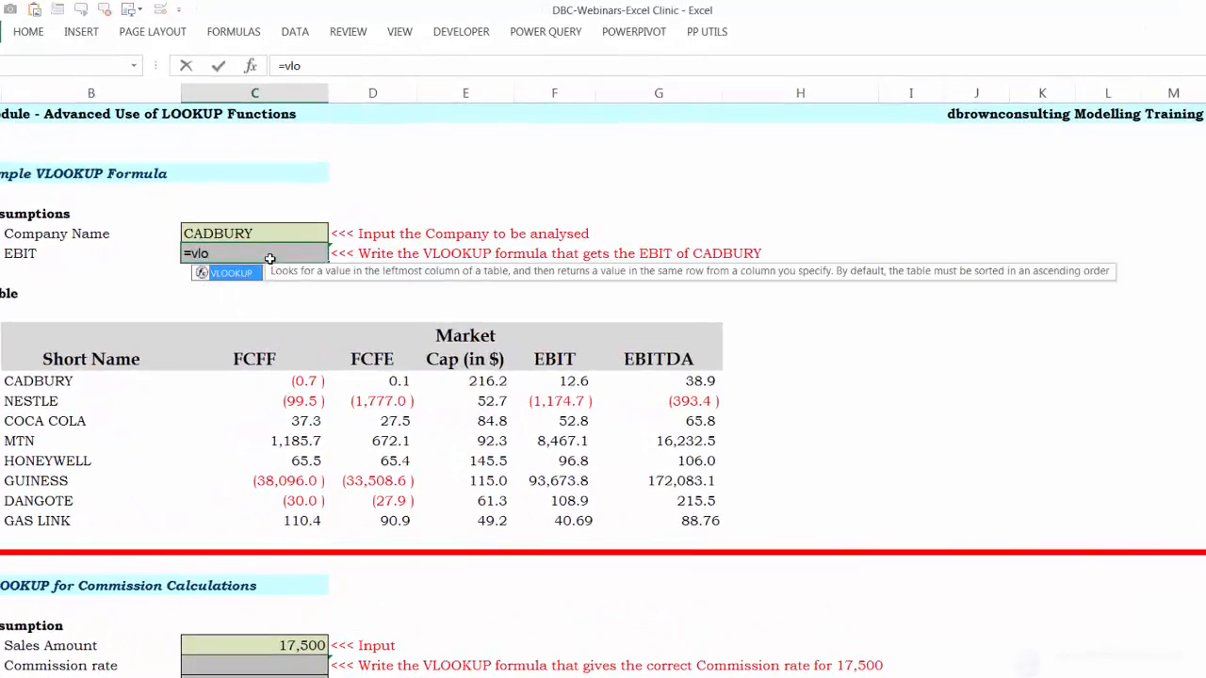
key("Tab")
key("ctrl+a")
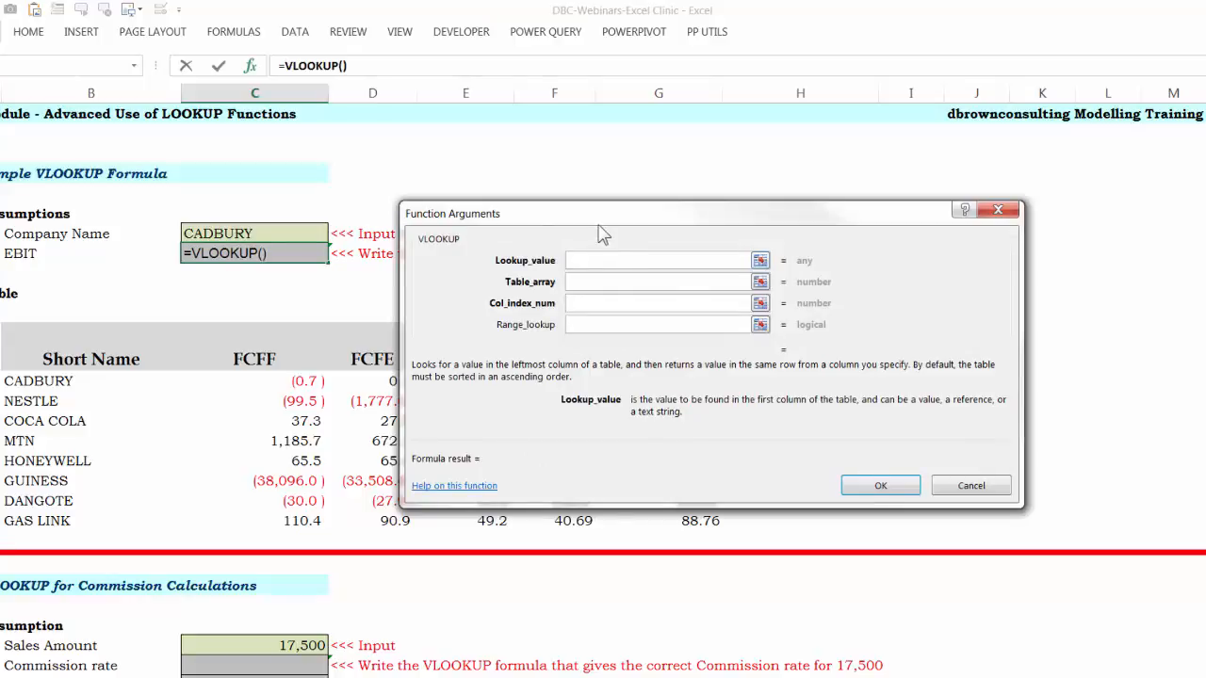
left_click_drag(603, 236, 889, 103)
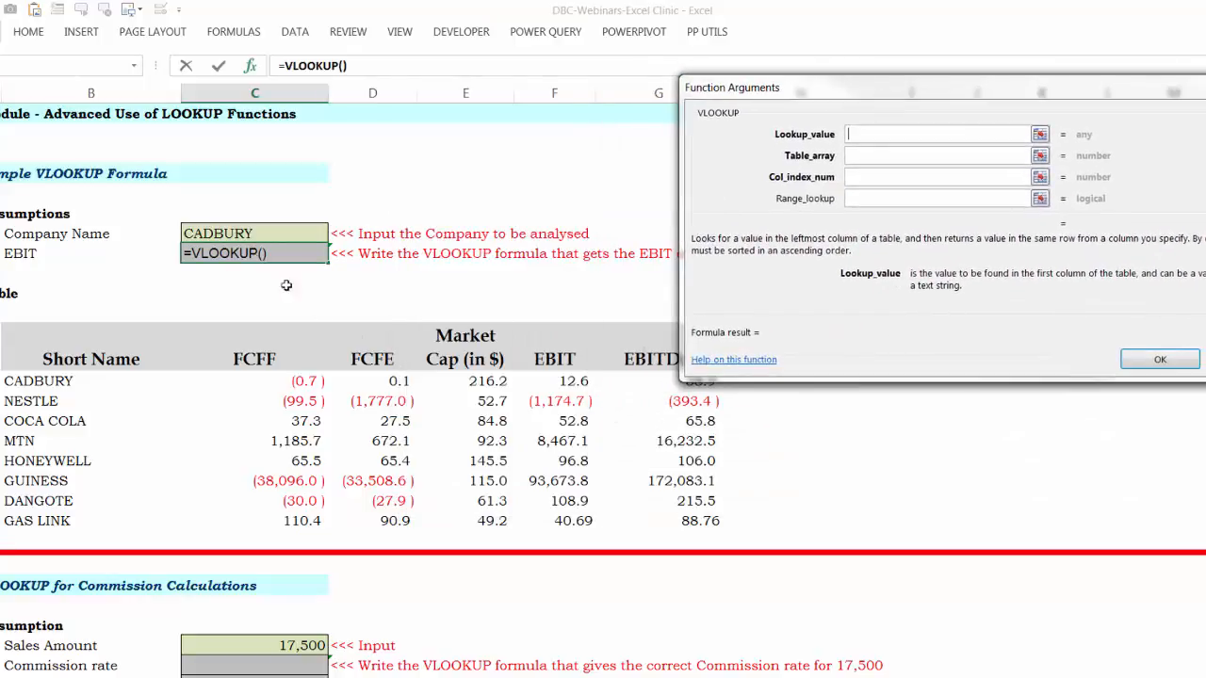
Set the VLOOKUP lookup value to company name cell C7 and the table array to the named range DTAble, B12:G20
left_click(263, 231)
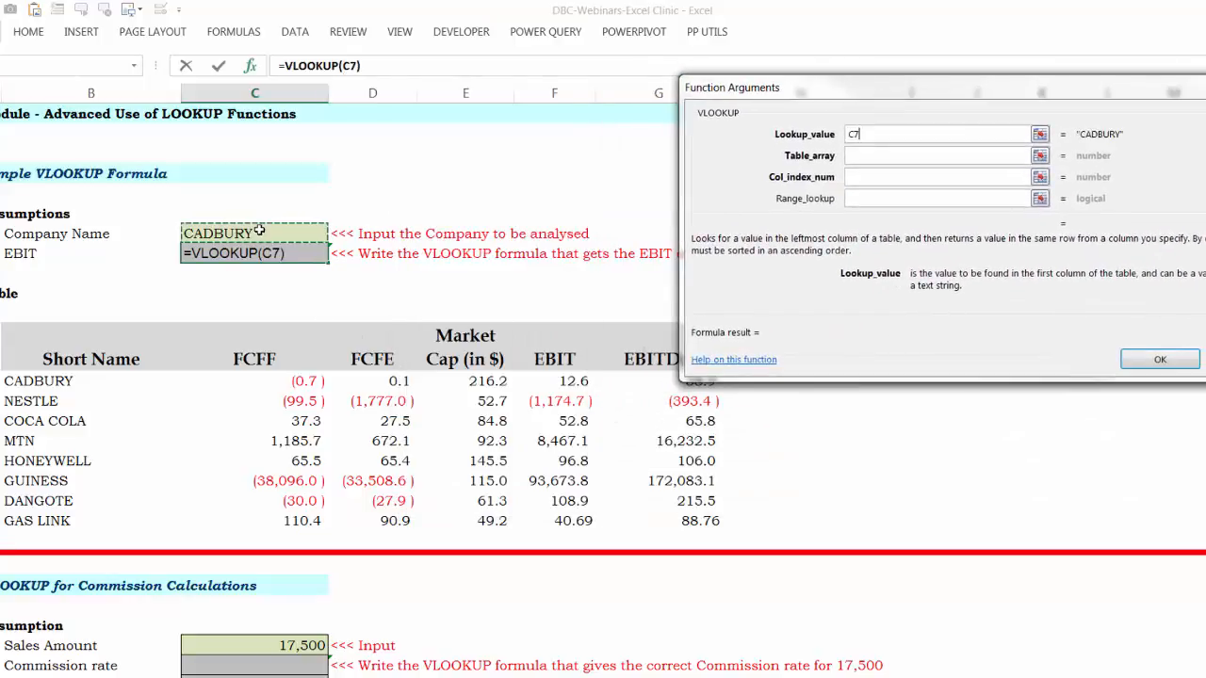
left_click(856, 156)
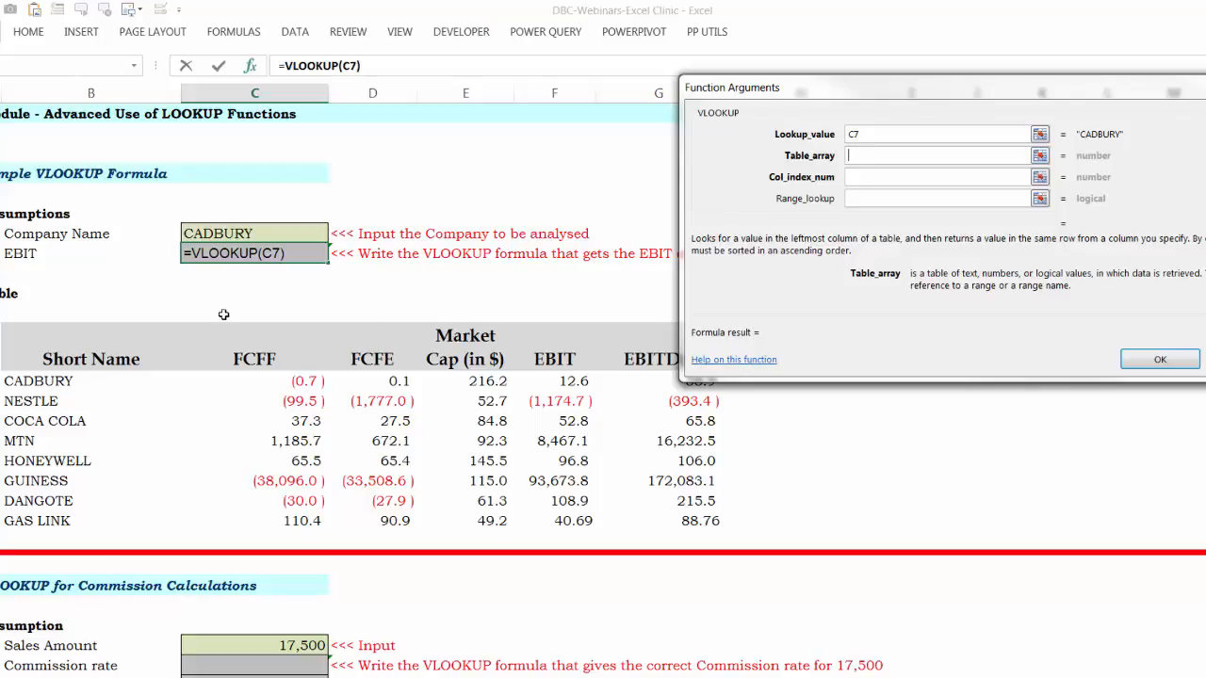
left_click_drag(125, 352, 641, 524)
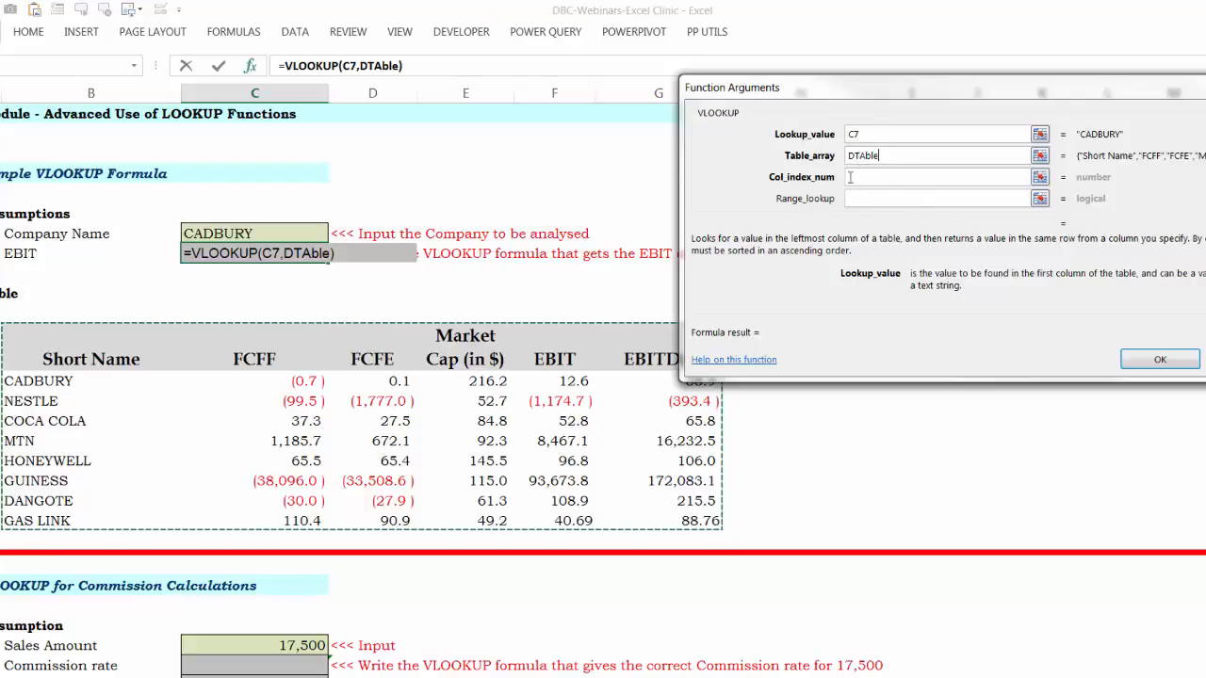
Set the VLOOKUP column index number to 5 and the range lookup to 0
left_click(914, 177)
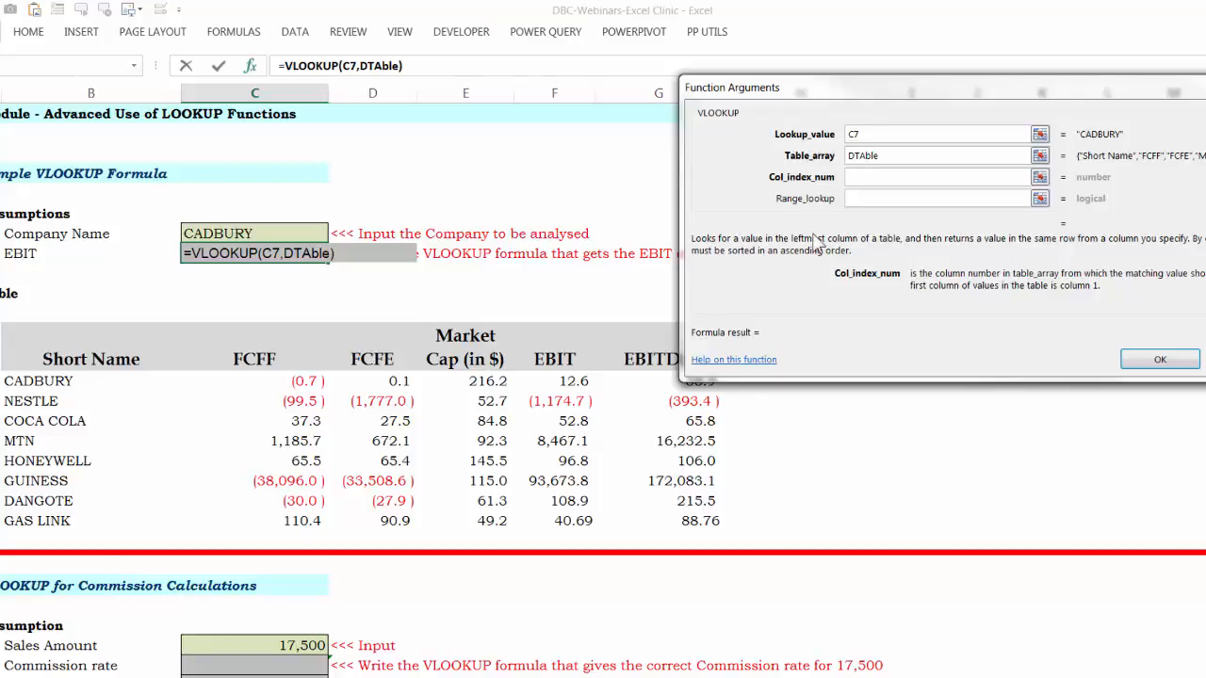
type("5")
left_click(873, 200)
type("0")
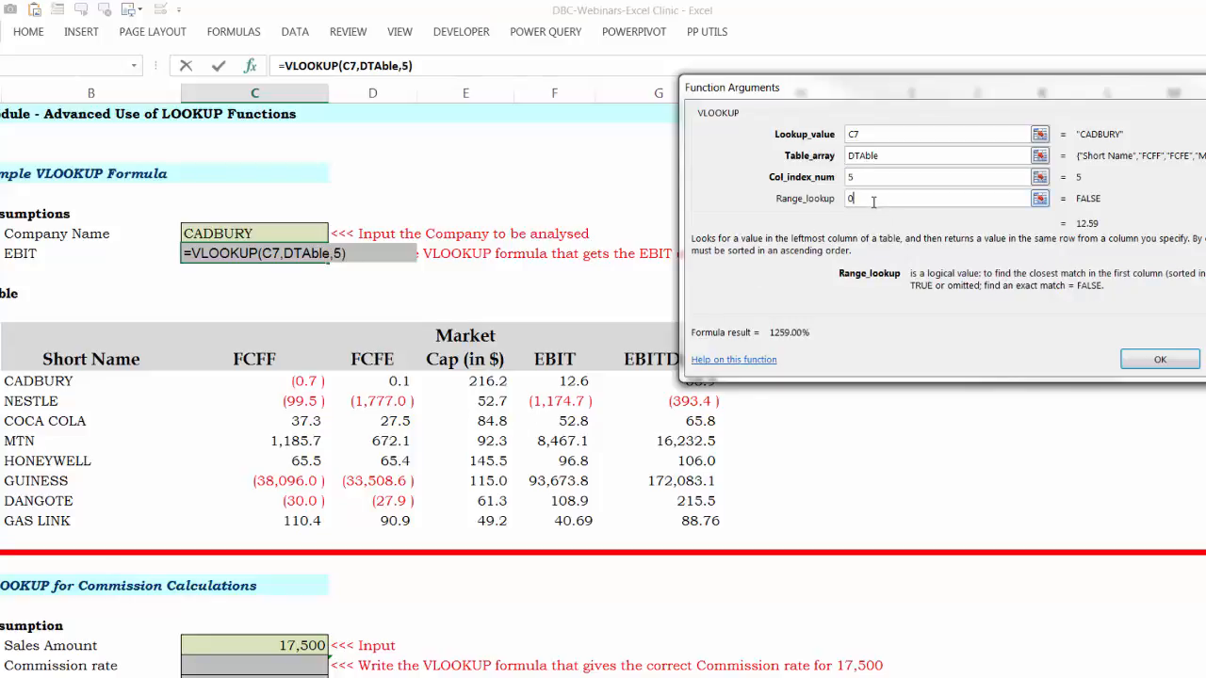
Replace the VLOOKUP column index number with a nested MATCH() function
left_click(859, 177)
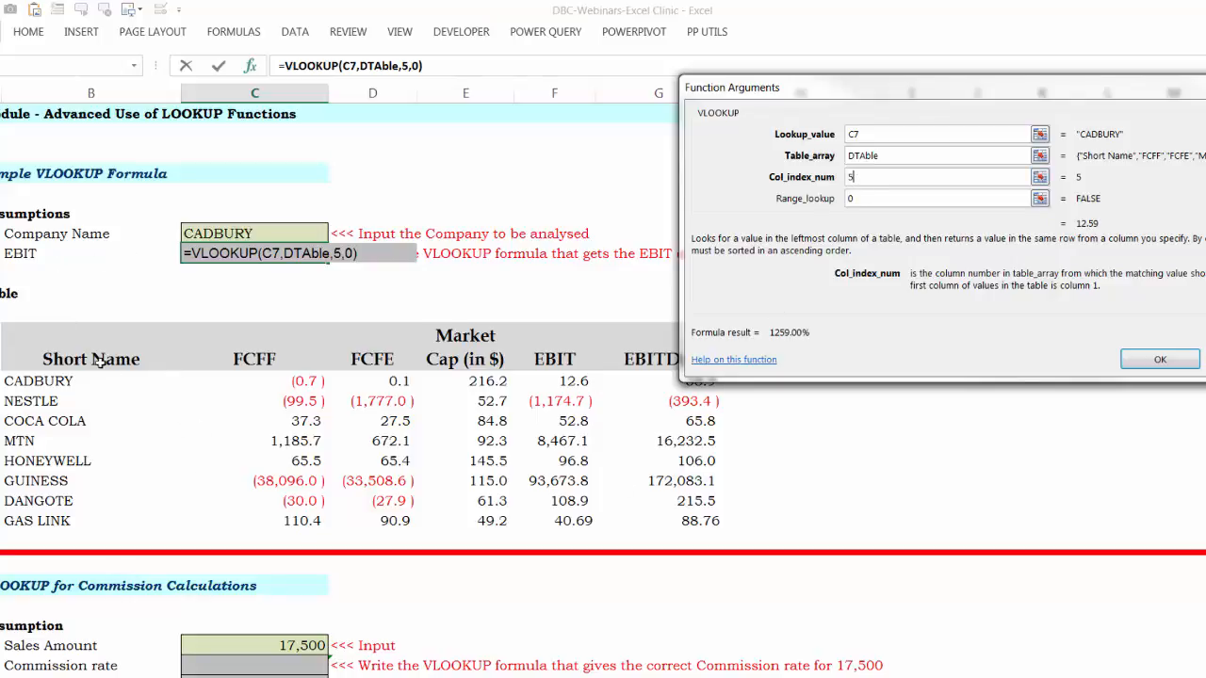
left_click(881, 176)
key("BackSpace")
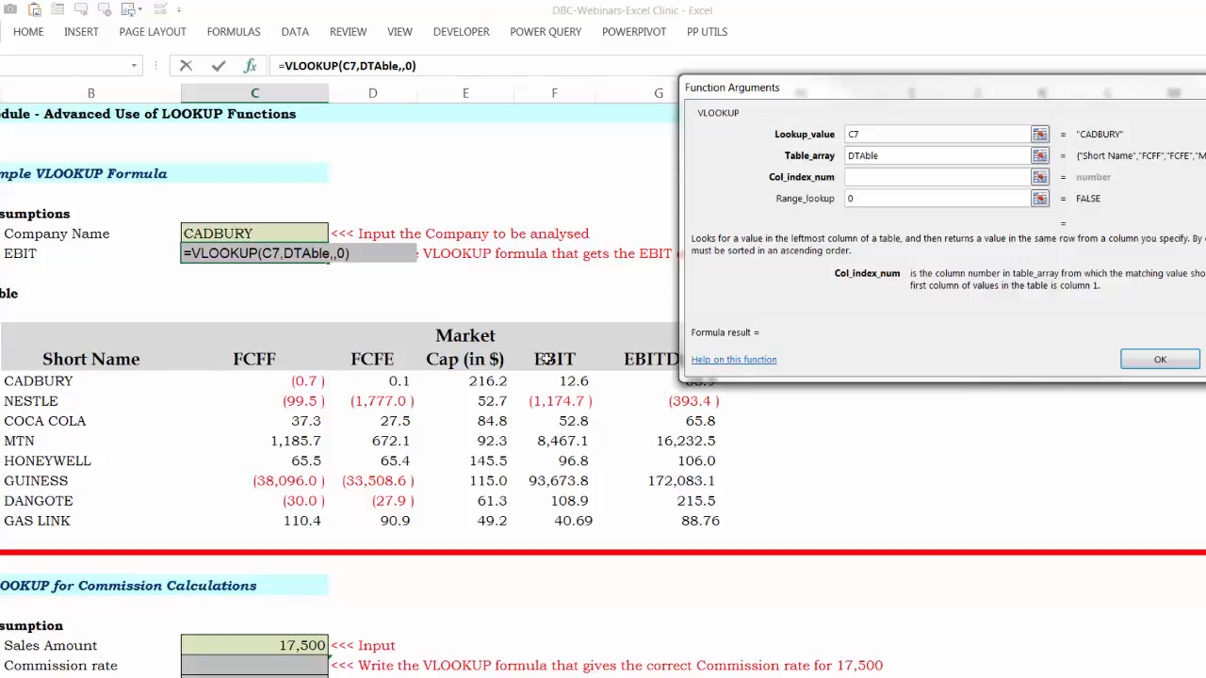
left_click(863, 178)
type("MATCH")
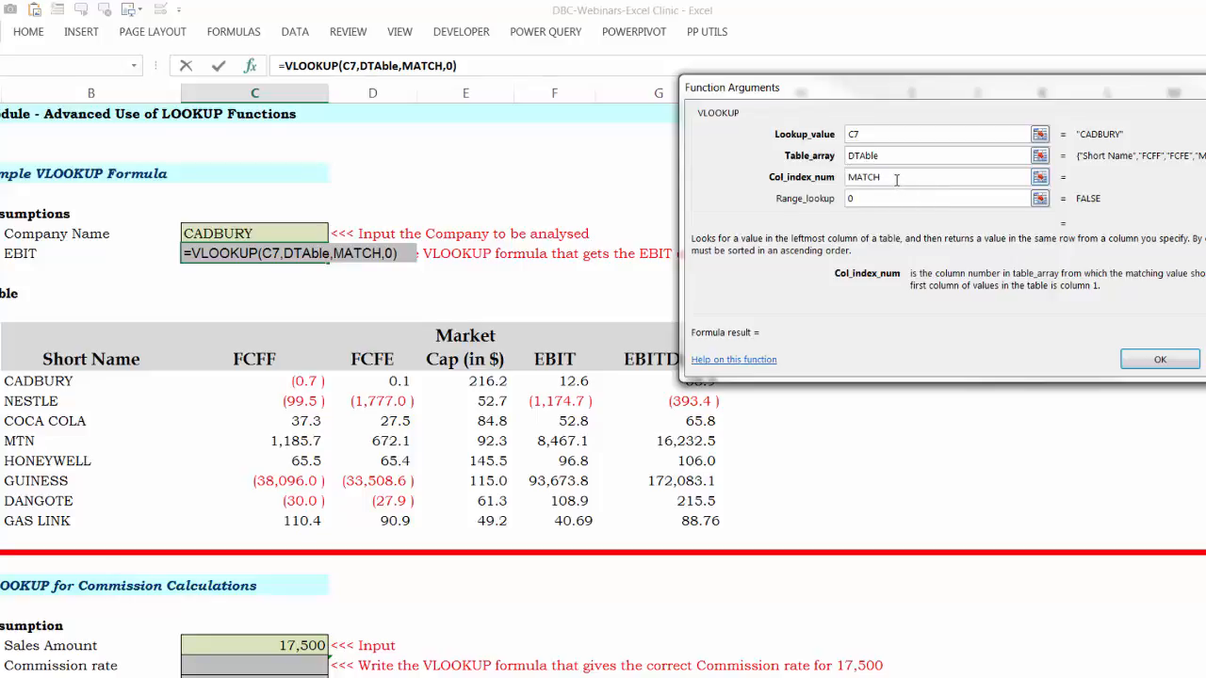
type("()")
Switch the function arguments between VLOOKUP and the nested MATCH, ending on MATCH with the dialog clear of the input cells
left_click_drag(900, 94, 853, 181)
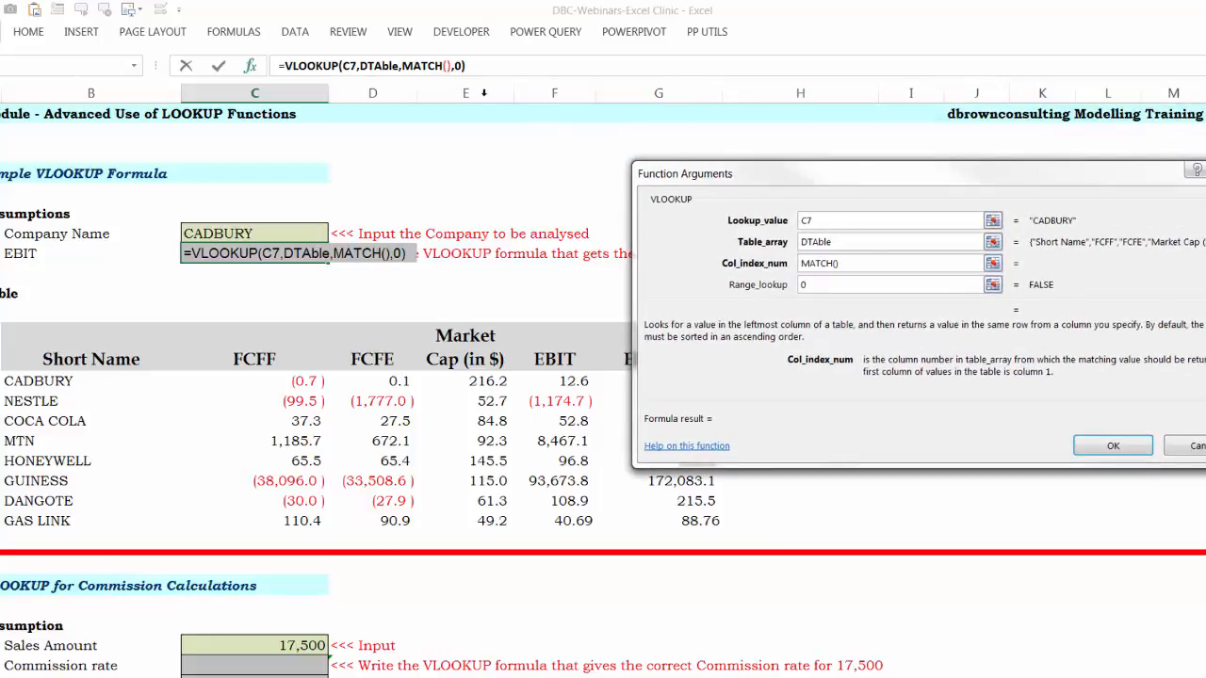
left_click(425, 66)
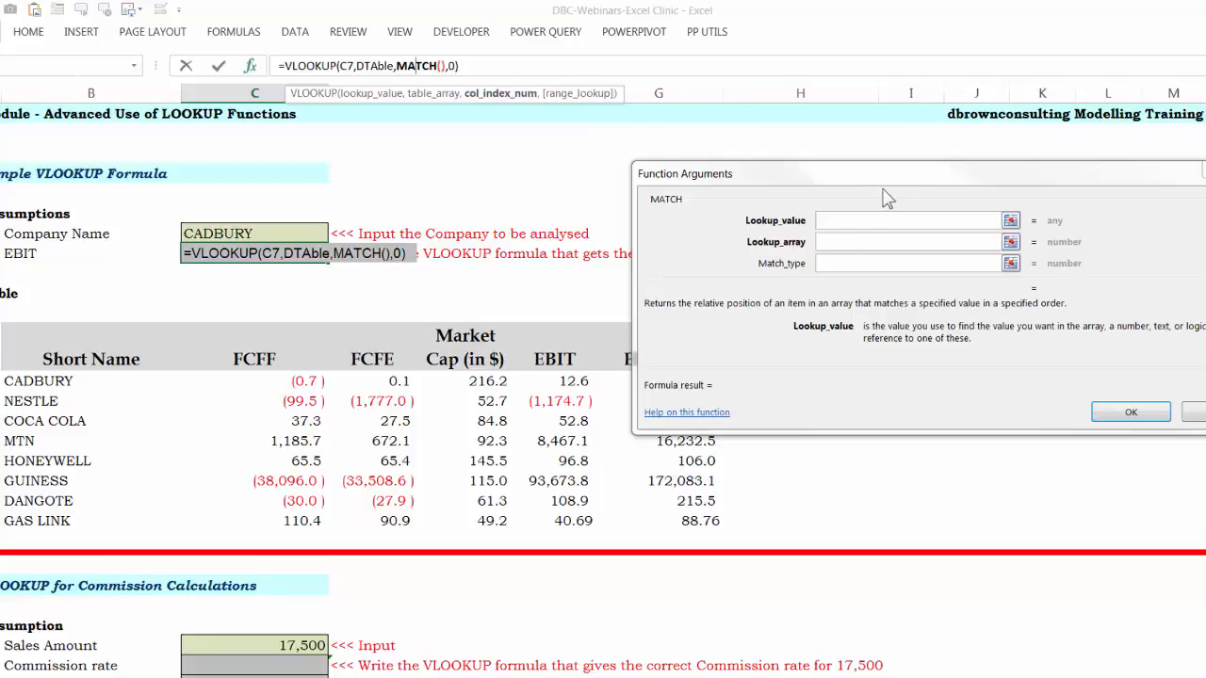
left_click_drag(901, 184, 876, 308)
left_click_drag(910, 242, 904, 185)
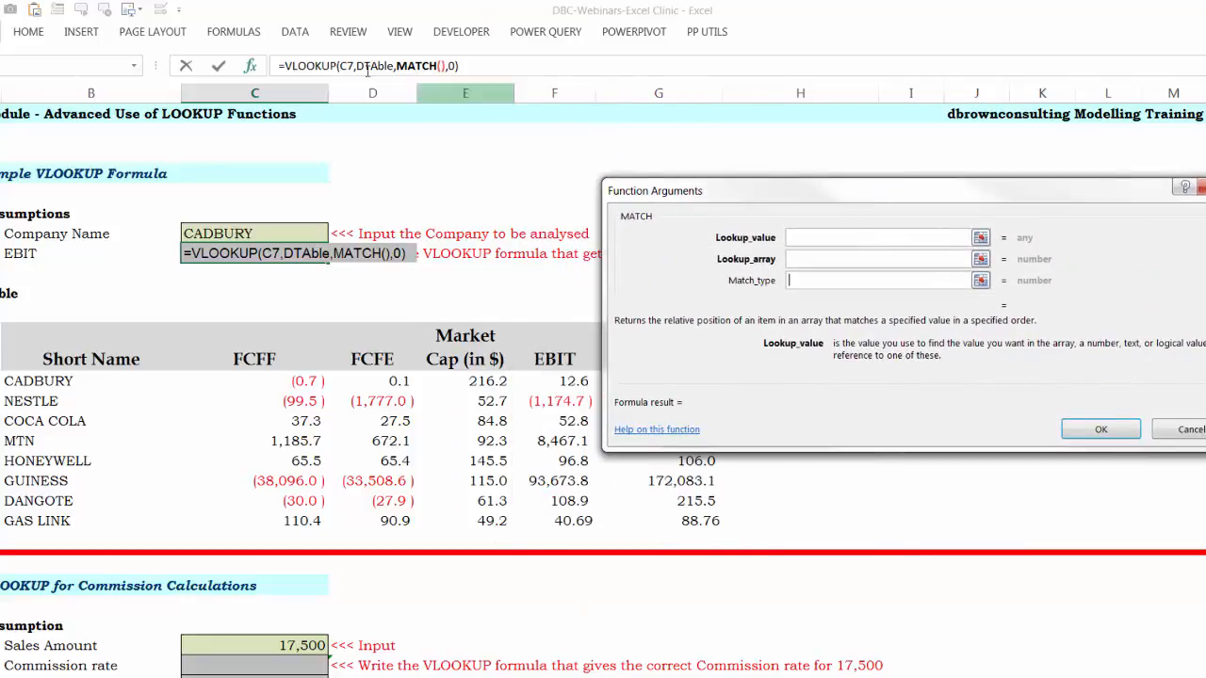
left_click(297, 66)
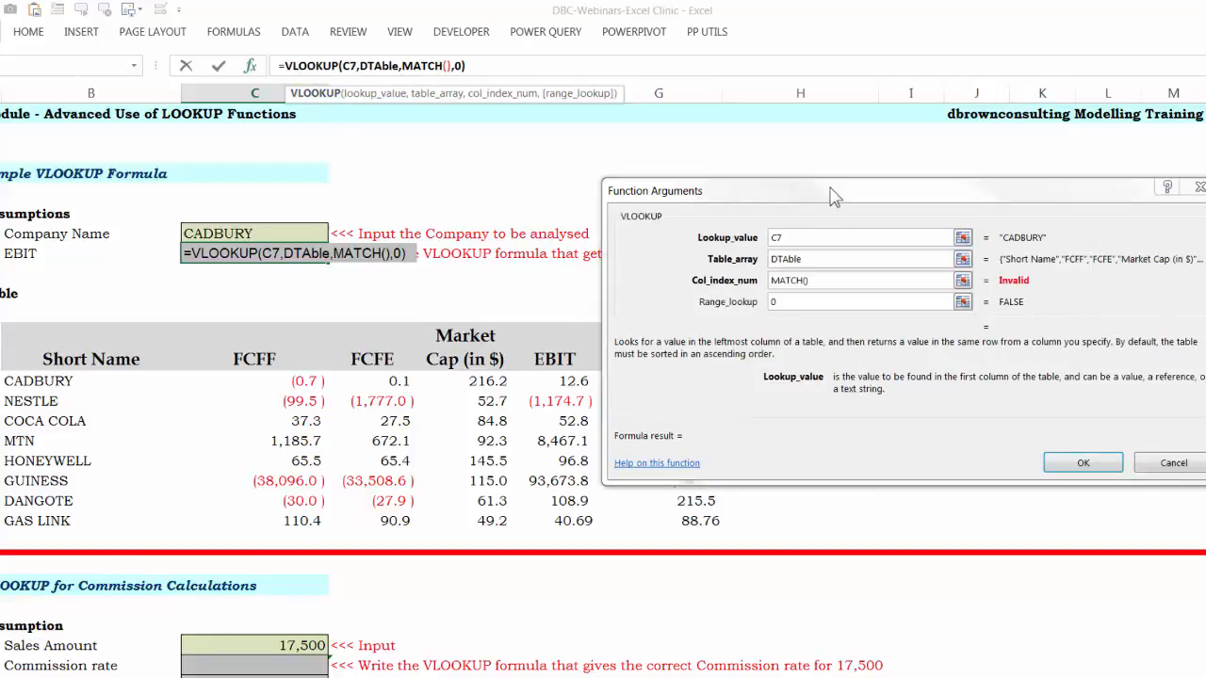
mouse_move(832, 195)
left_mouse_down()
mouse_move(757, 195)
mouse_move(791, 210)
mouse_move(834, 184)
mouse_move(859, 187)
mouse_move(840, 194)
left_mouse_up()
left_click(424, 66)
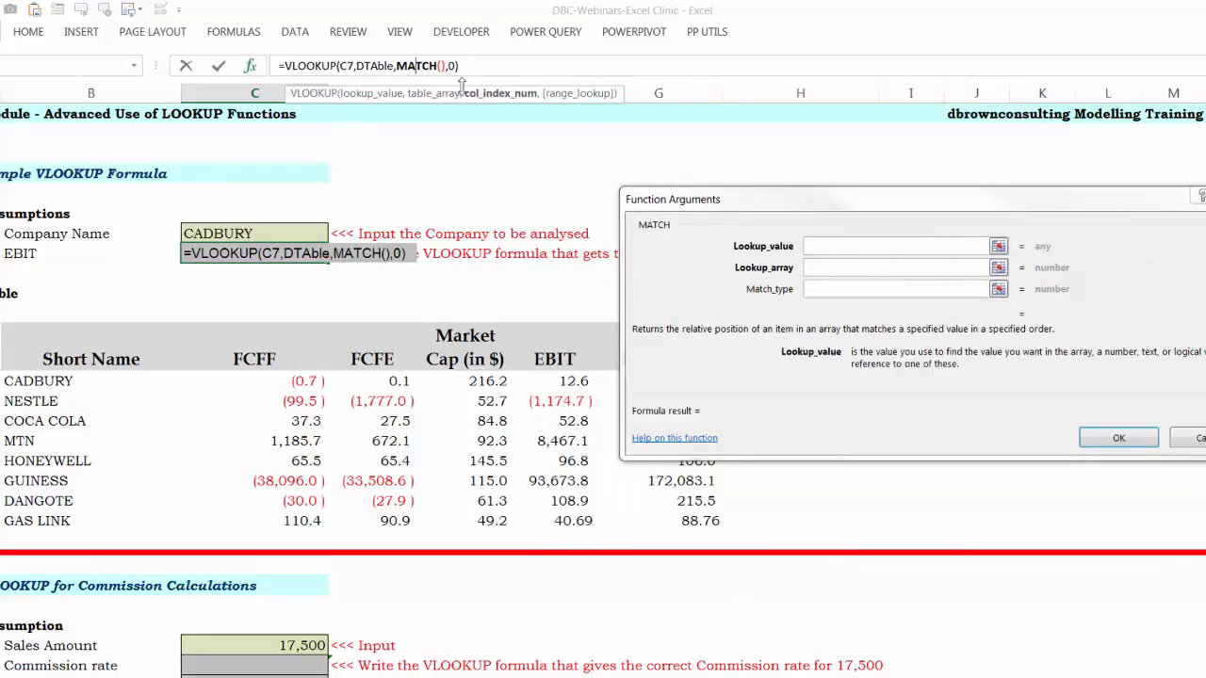
left_click_drag(844, 224, 904, 167)
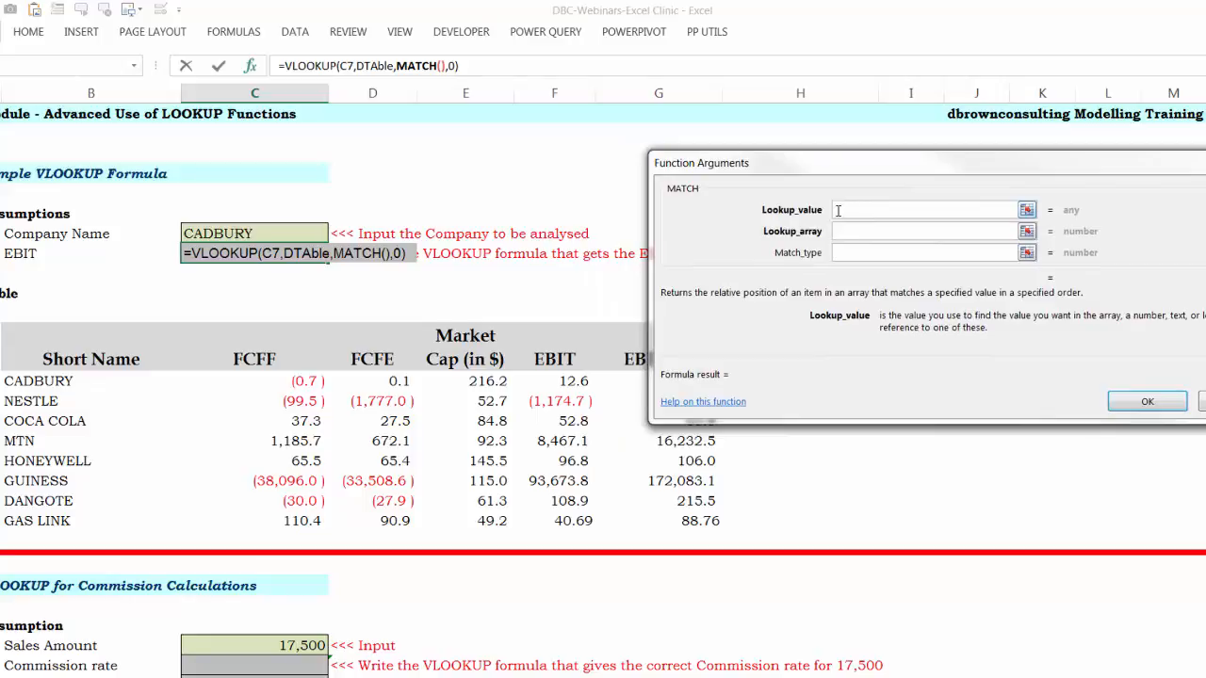
Set the MATCH lookup value to label cell B8, the lookup array to header row $B$12:$G$12 and the match type to 0
left_click(70, 251)
key("Tab")
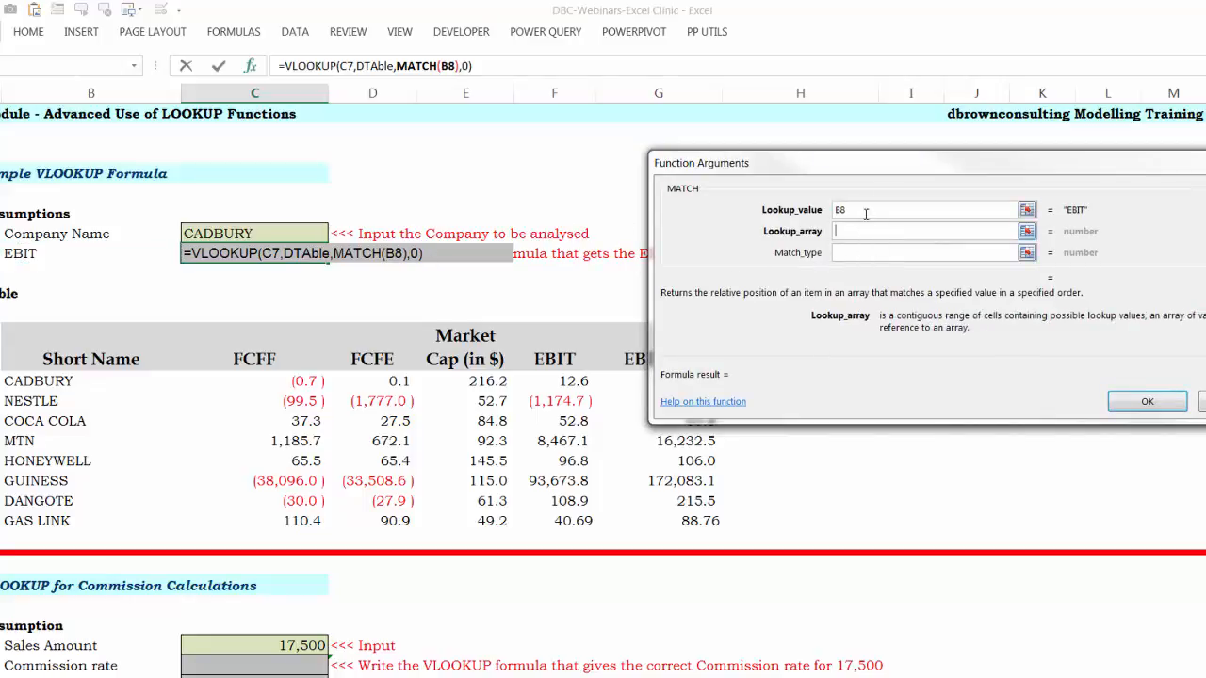
left_click_drag(890, 170, 876, 71)
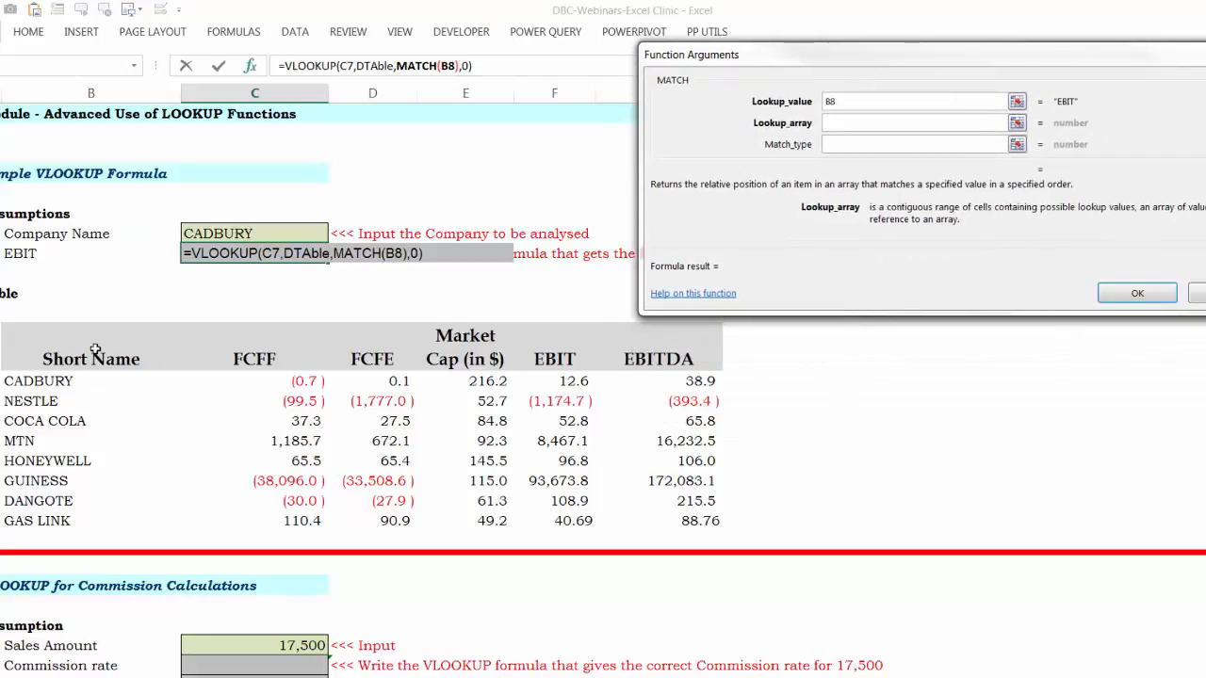
left_click_drag(94, 353, 659, 357)
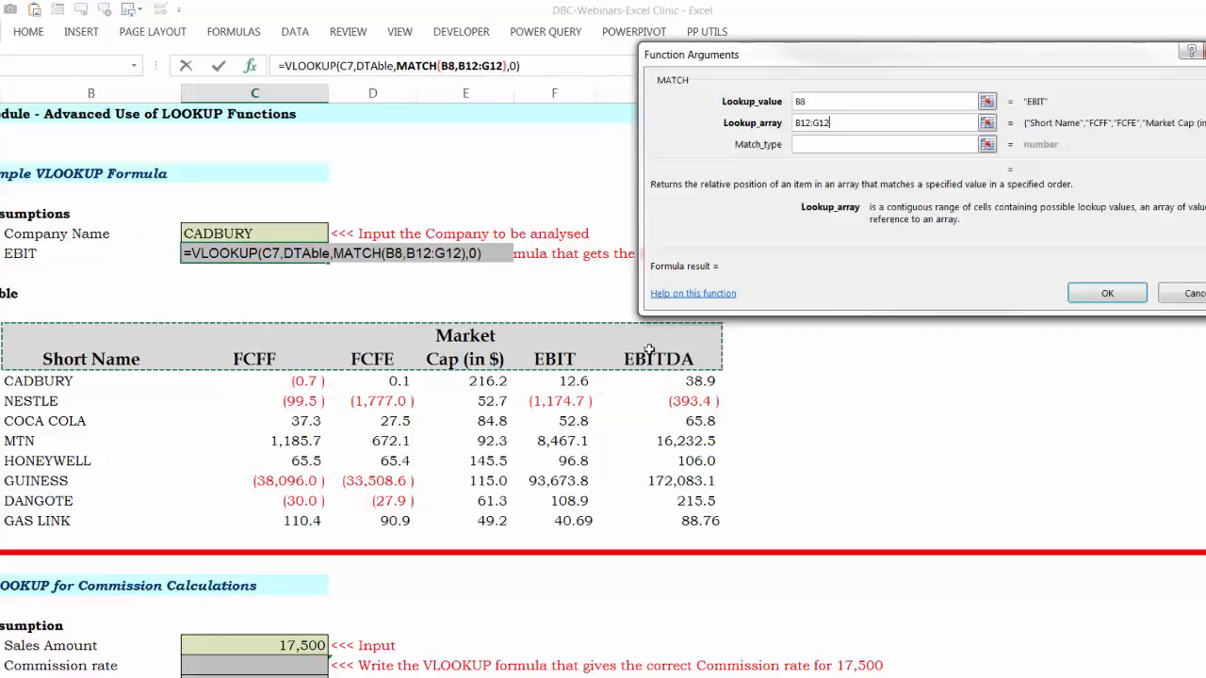
key("F4")
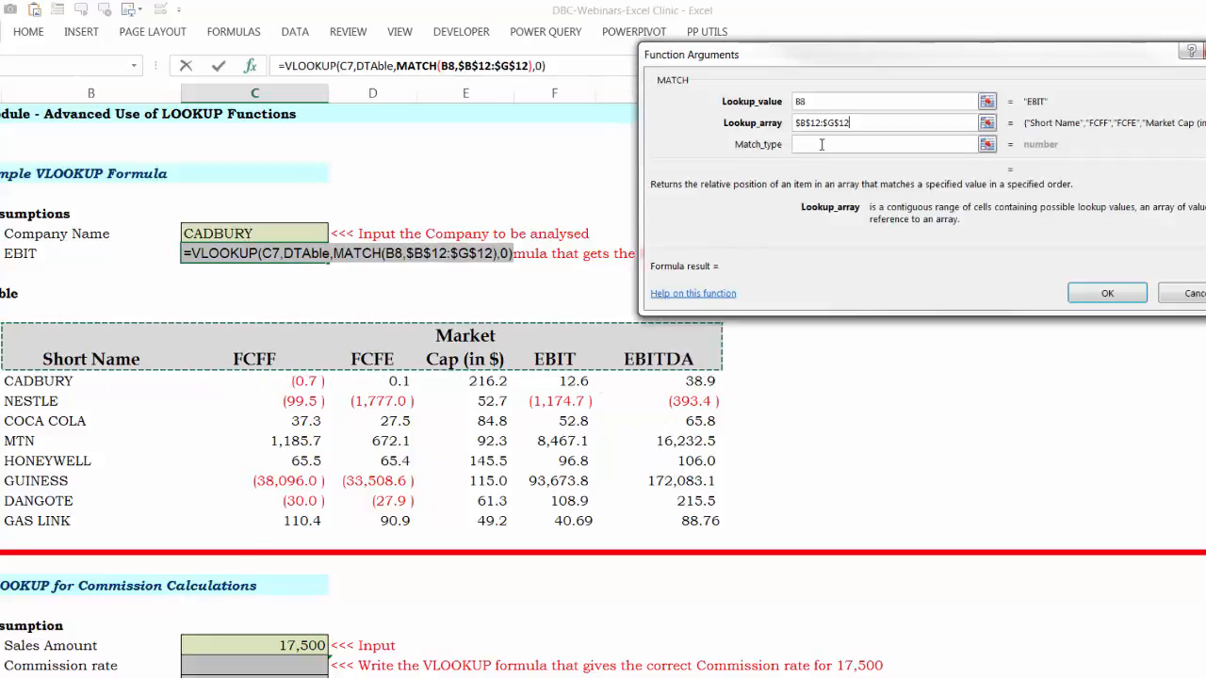
left_click(822, 145)
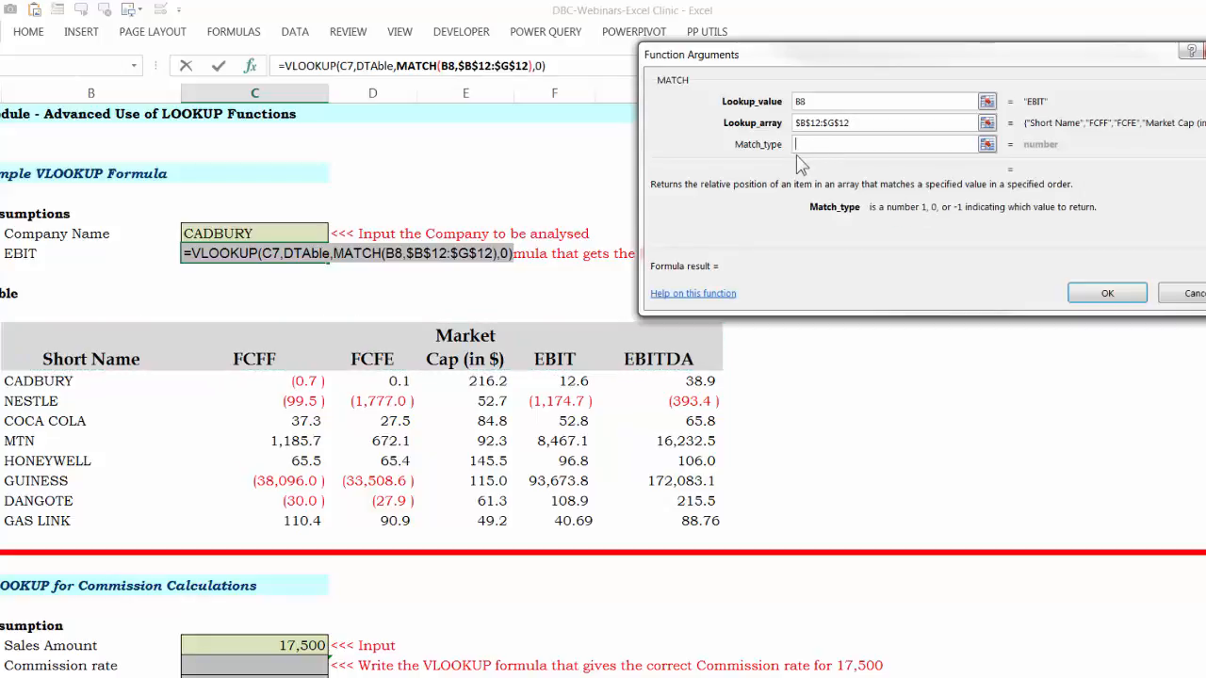
type("0")
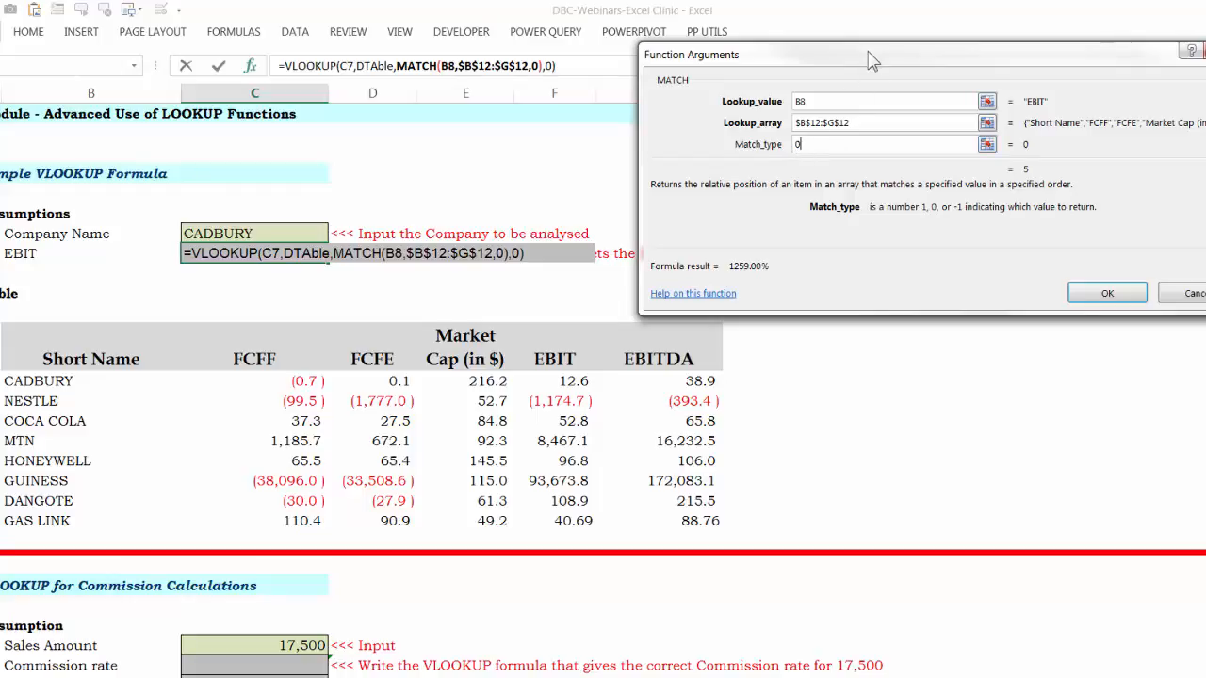
Set the VLOOKUP range lookup to false, complete the formula, and format C8 as a two-decimal number with thousands separators
left_click_drag(876, 58, 805, 95)
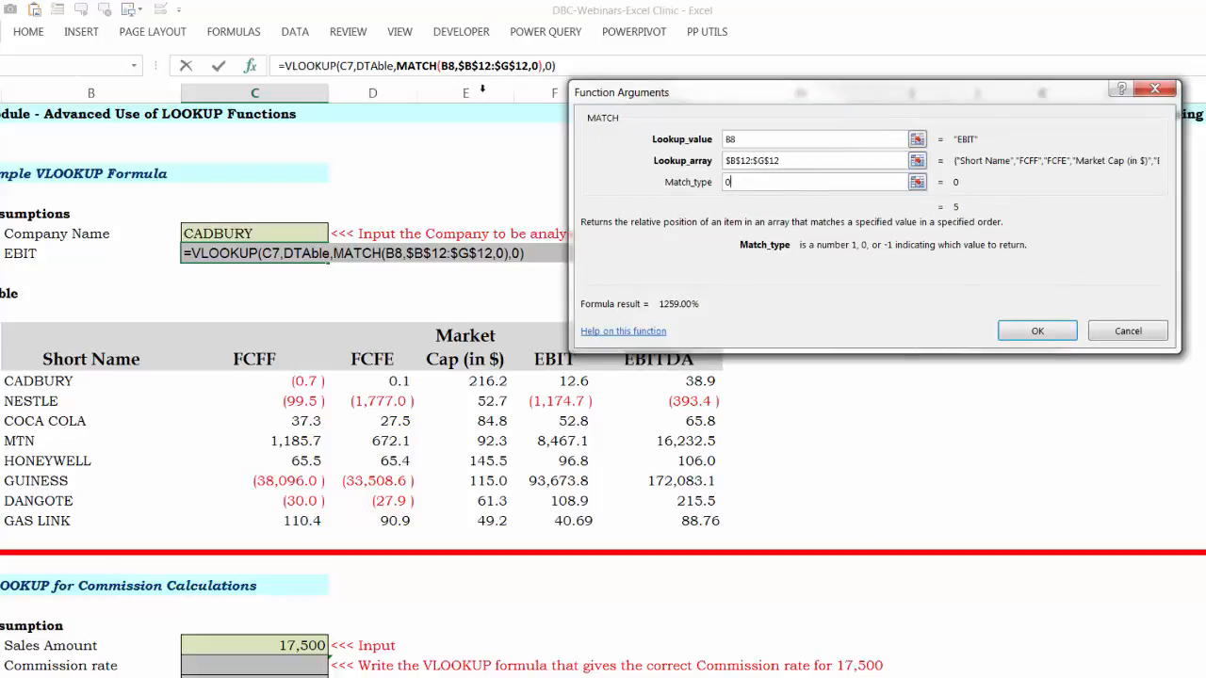
left_click(323, 66)
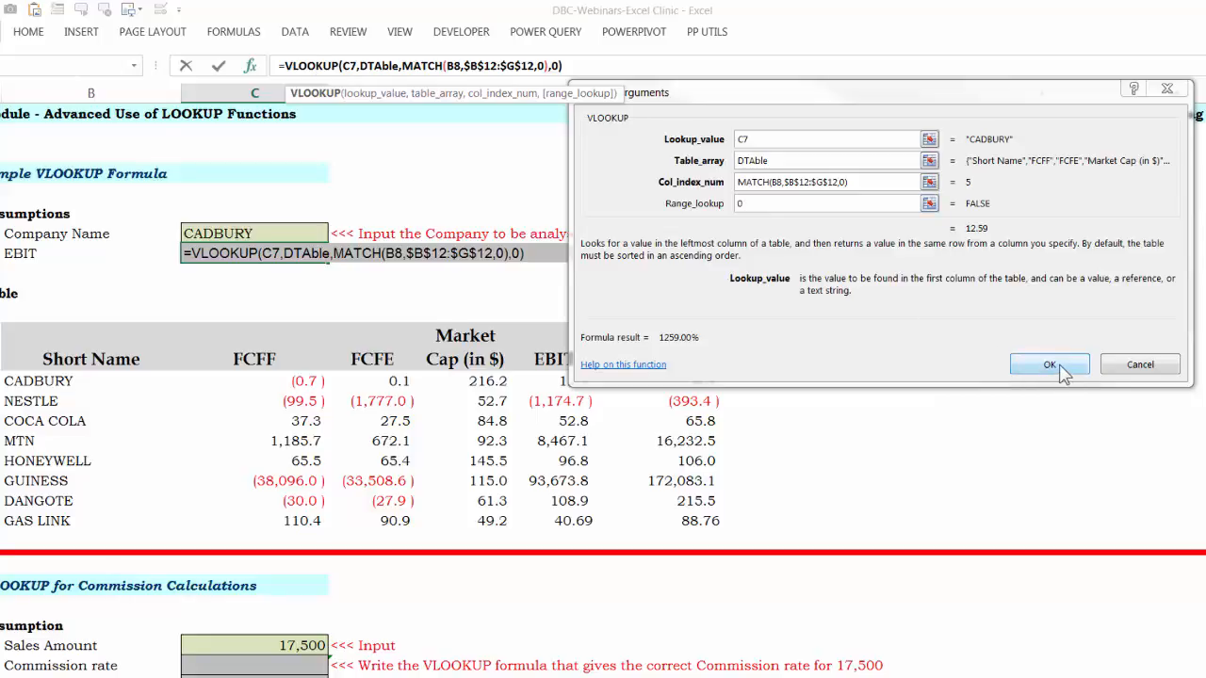
left_click(758, 207)
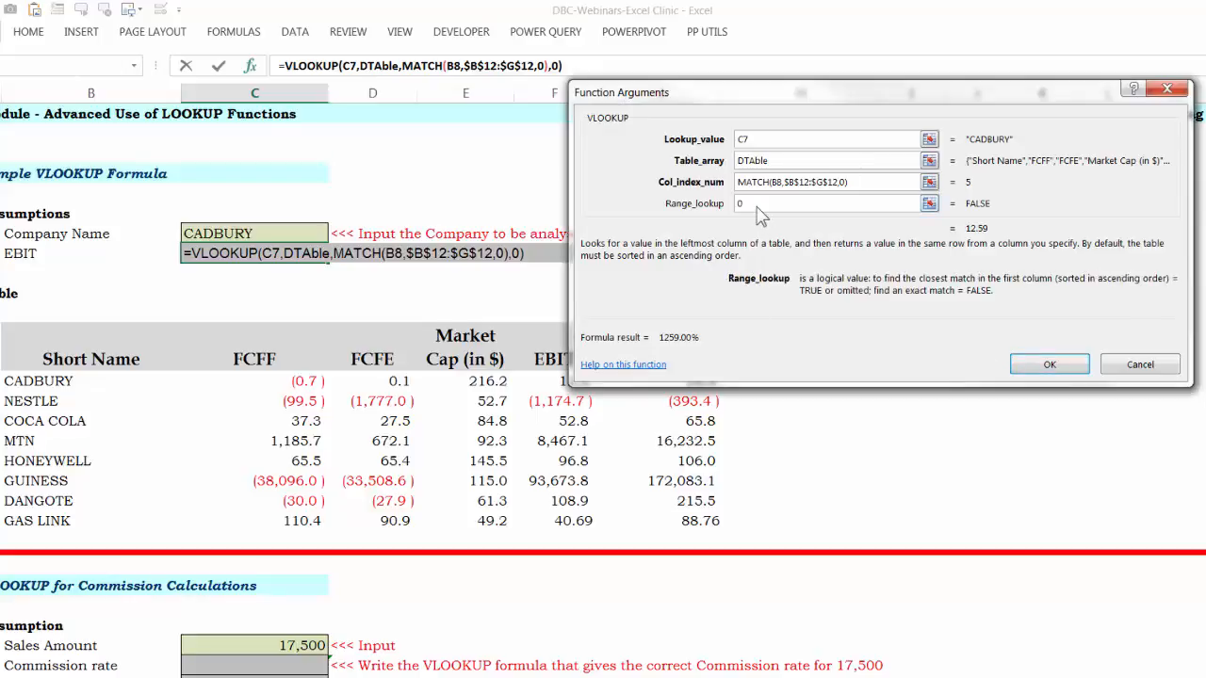
key("BackSpace")
type("false")
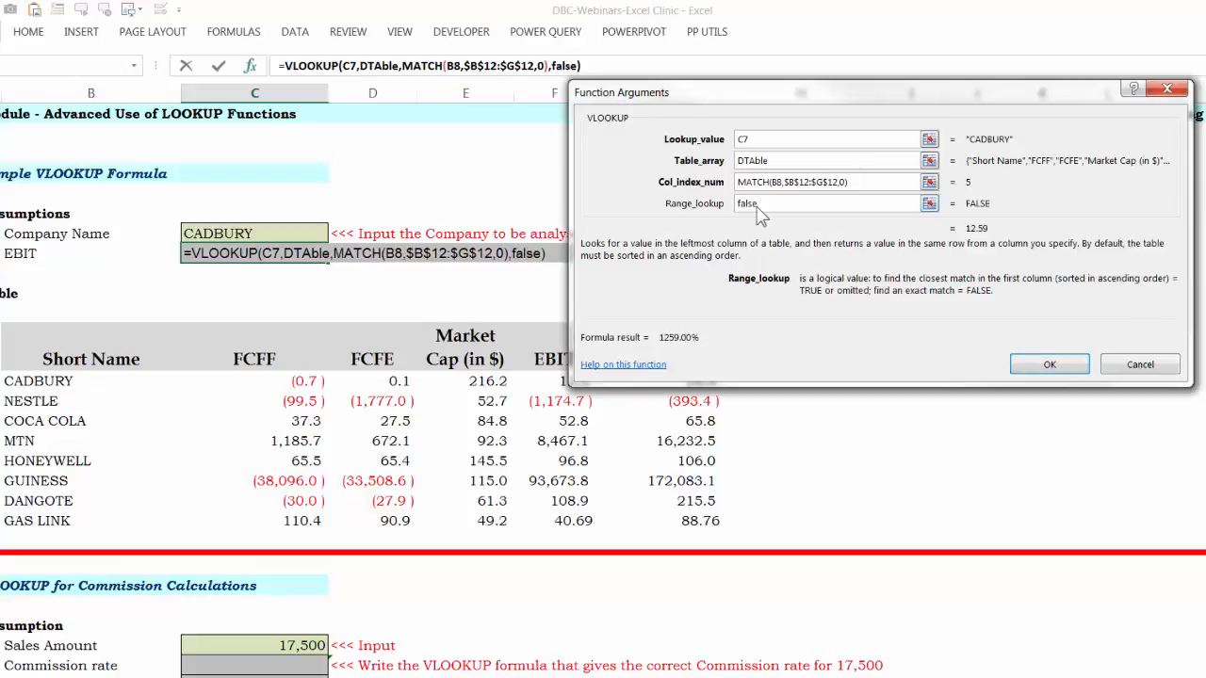
left_click(1028, 363)
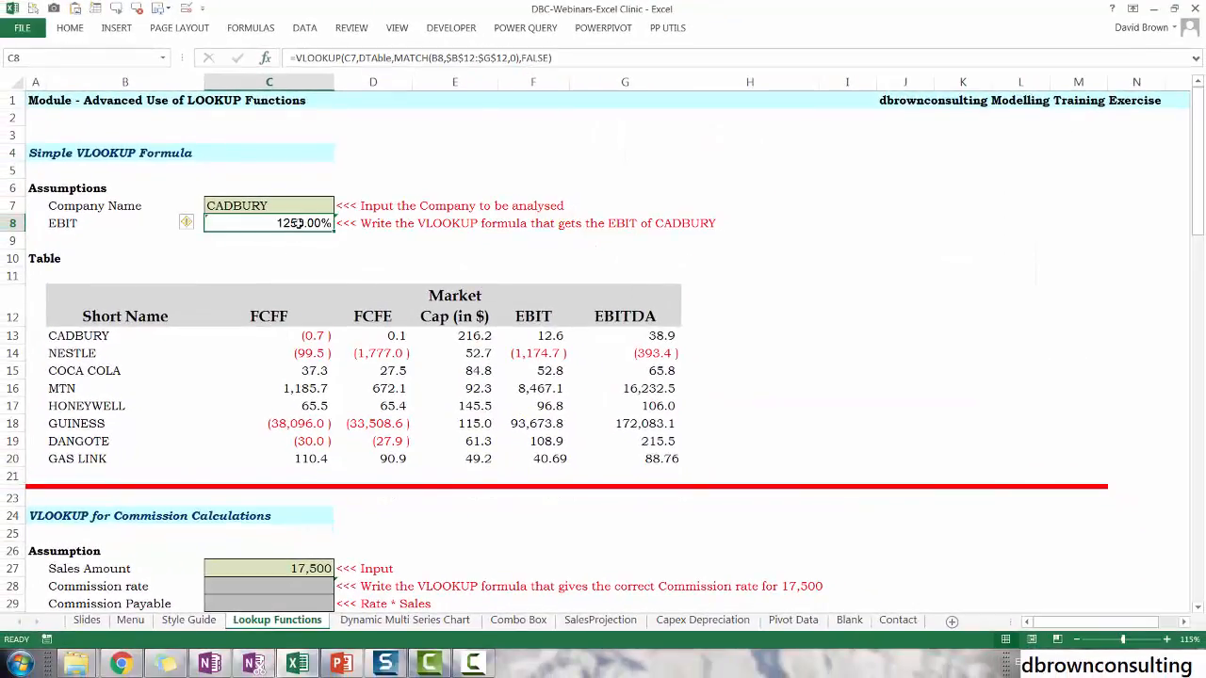
key("ctrl+shift+1")
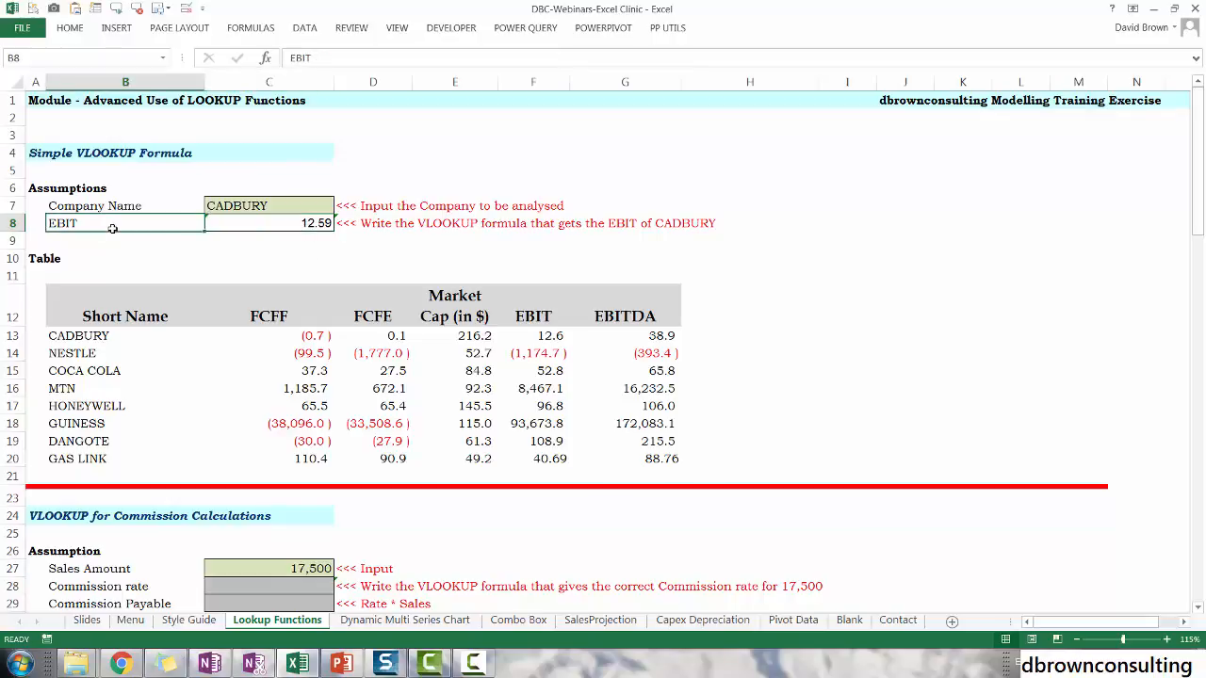
Test the lookup by changing the label in B8 to FCFE and the company name in C7 to NESTLE
type("FCFE")
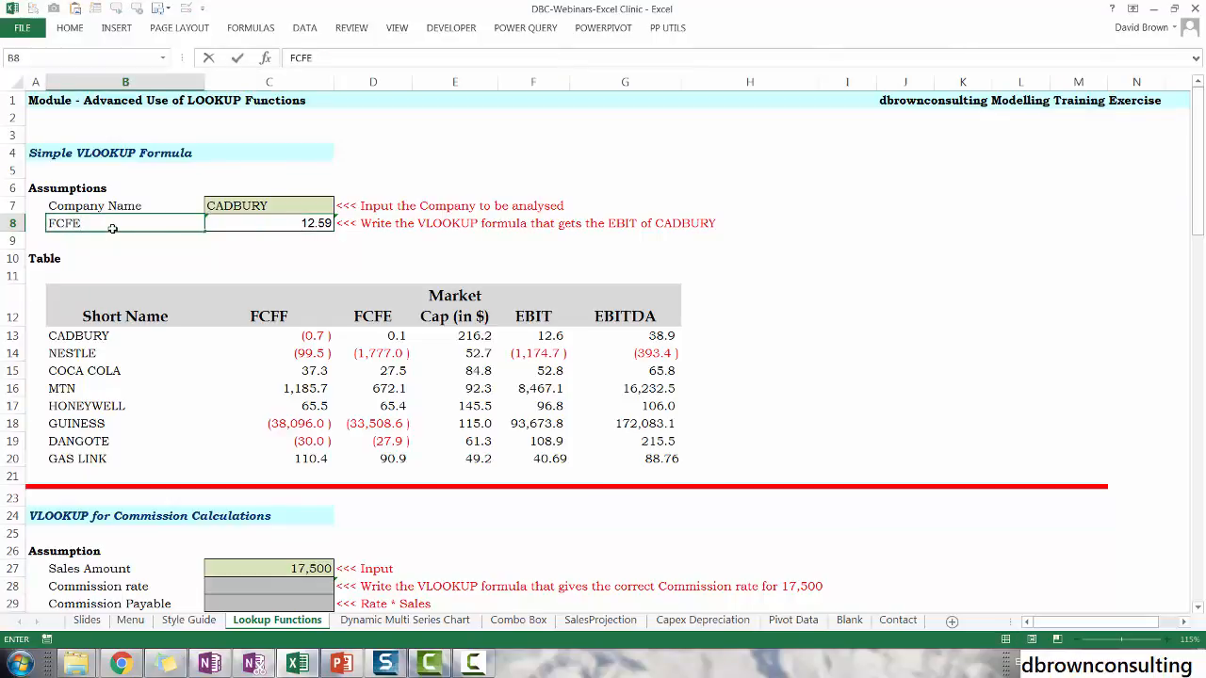
key("Return")
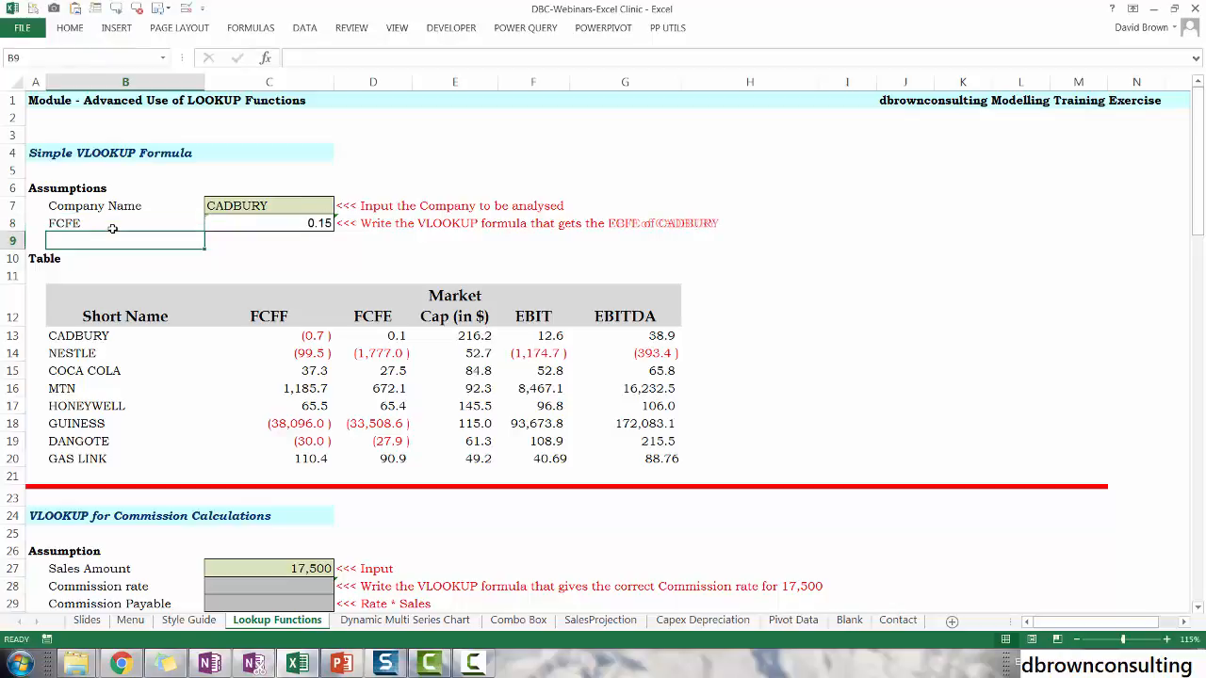
left_click(392, 338)
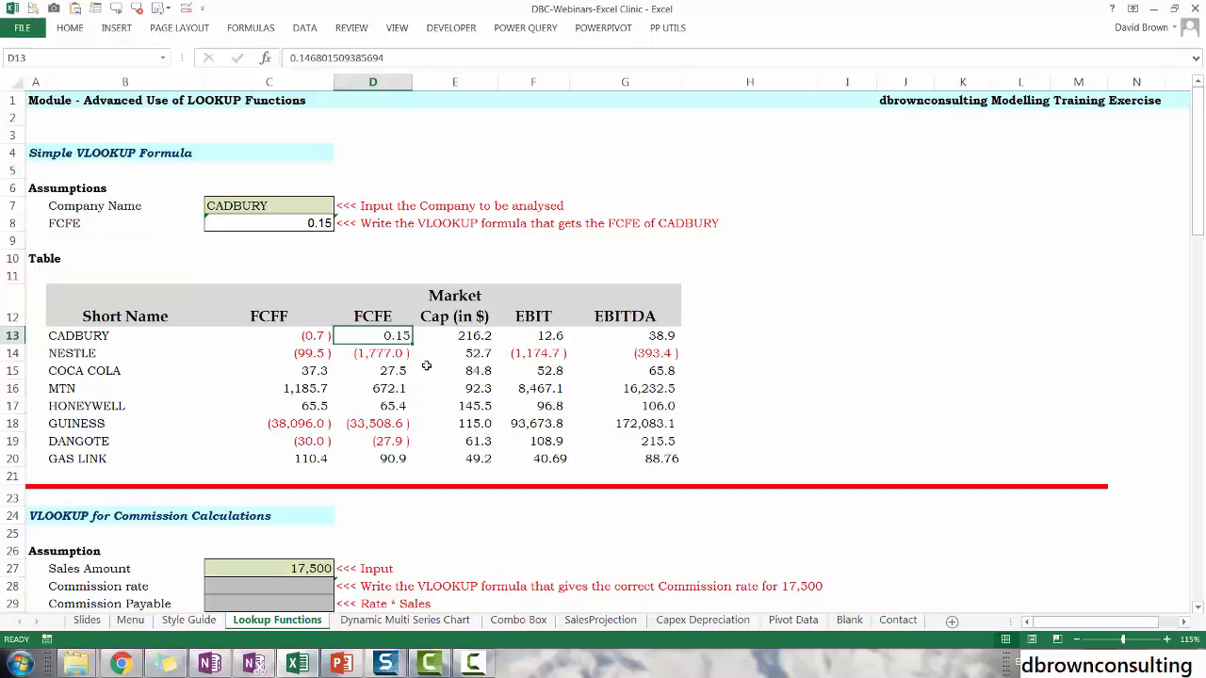
left_click(280, 205)
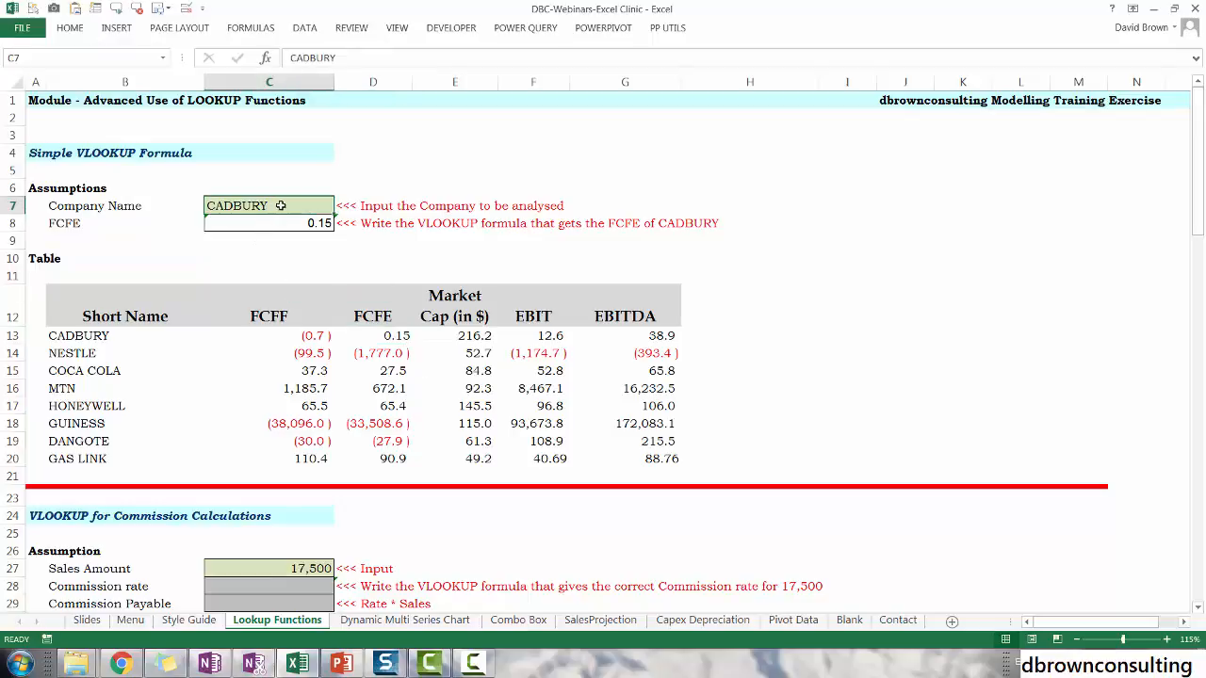
type("NESTLE")
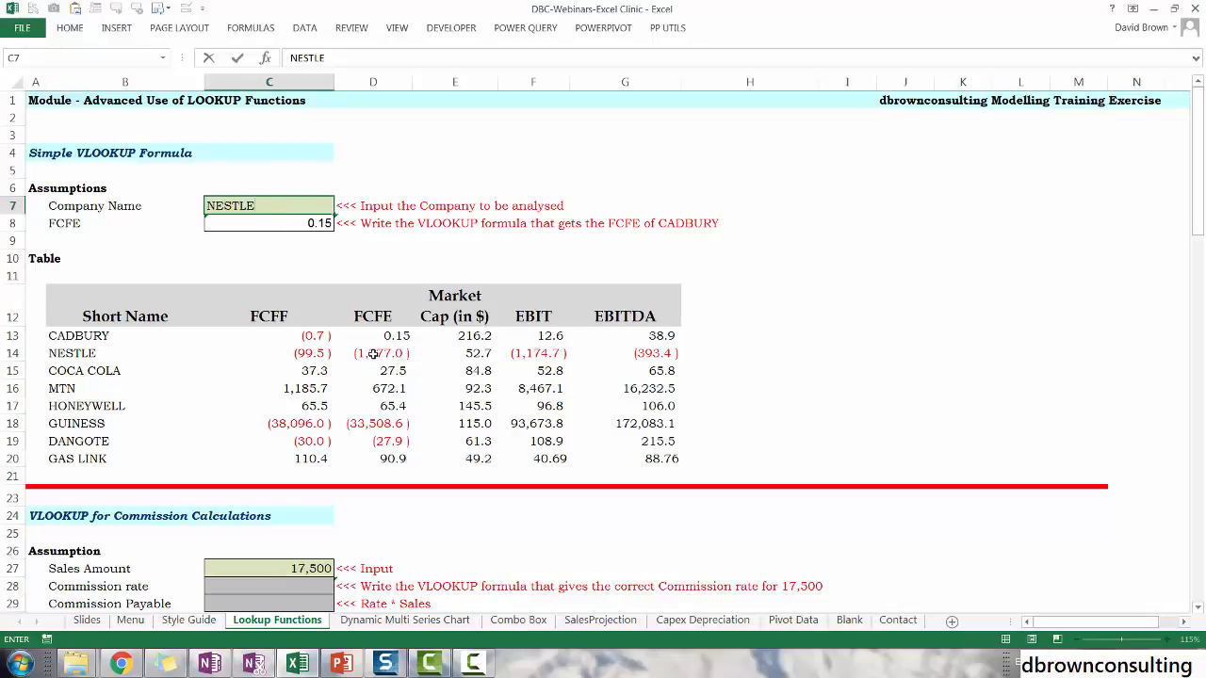
key("Return")
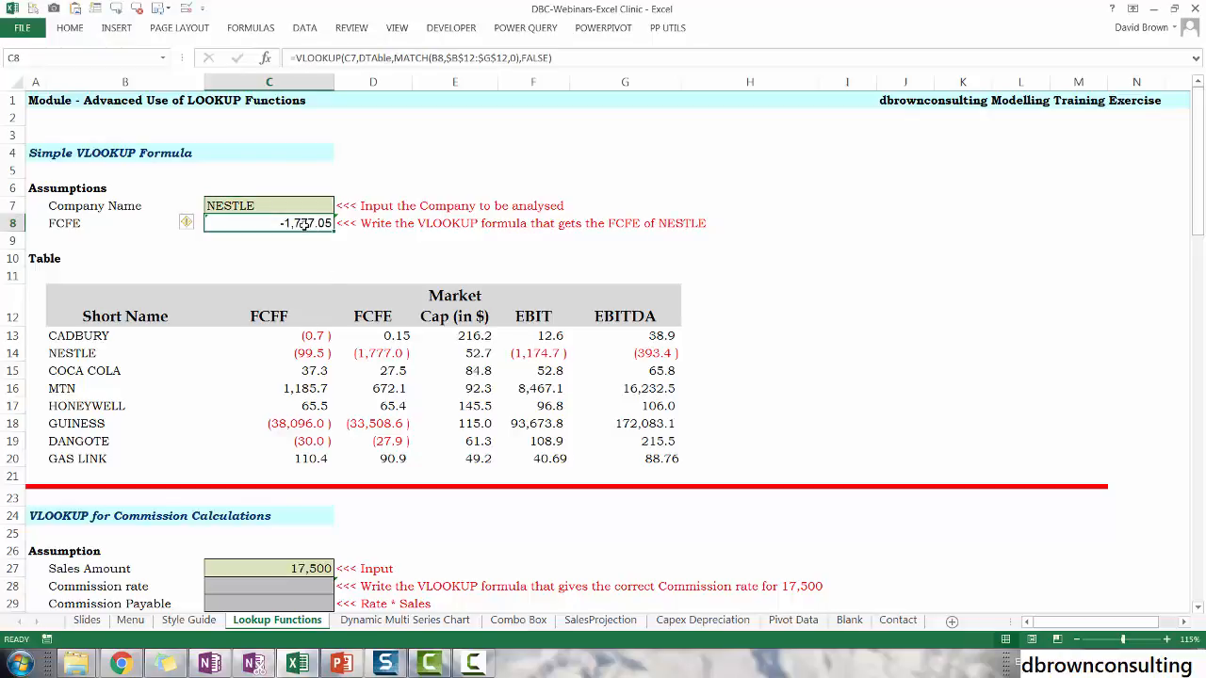
Open the INDEX & MATCH question from the menu sheet and examine the formula in C8 and the table B12:G20
left_click(33, 106)
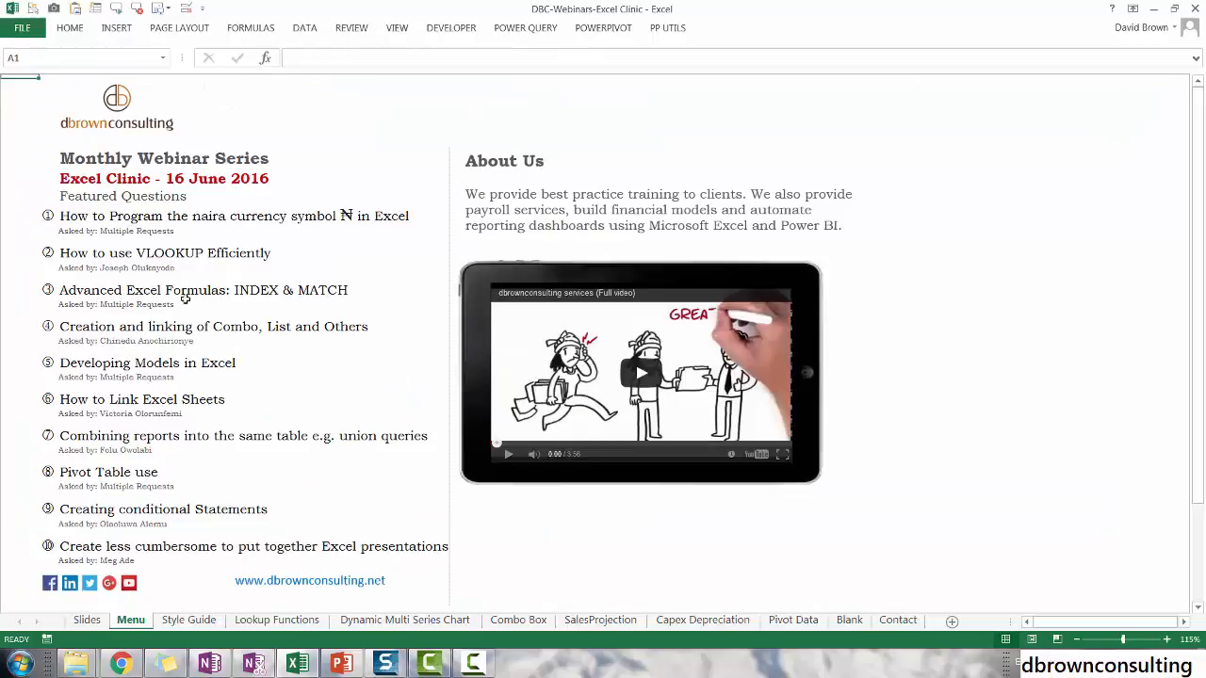
left_click(62, 291)
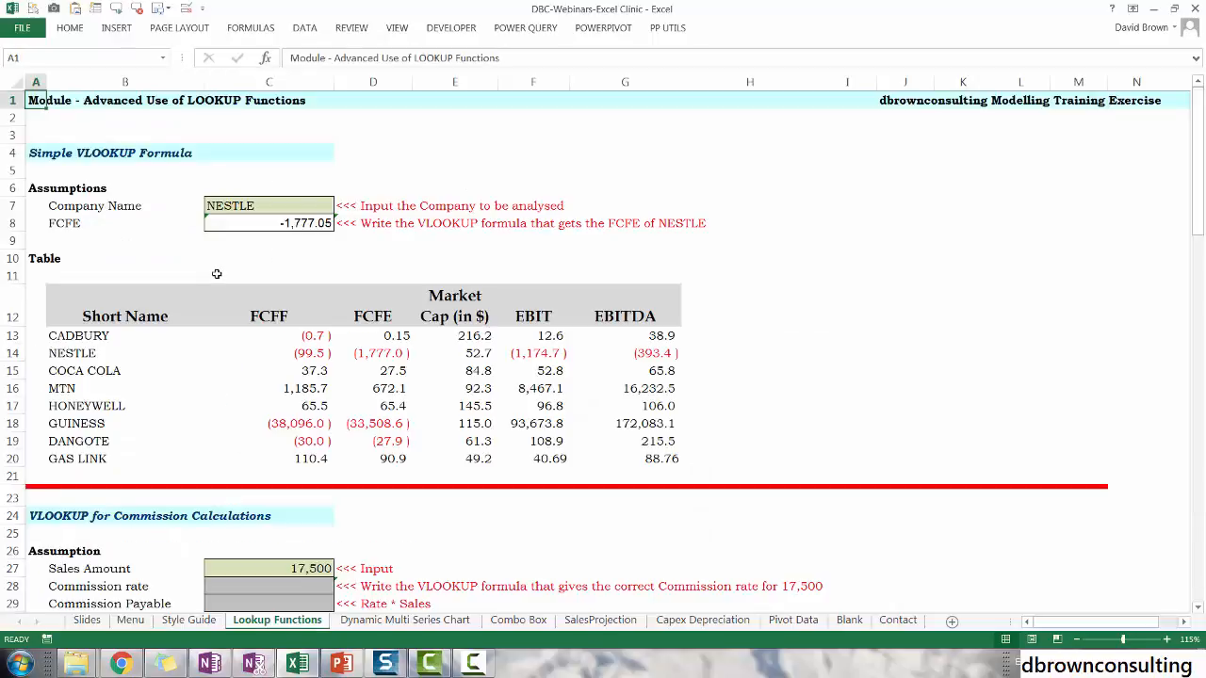
left_click(293, 223)
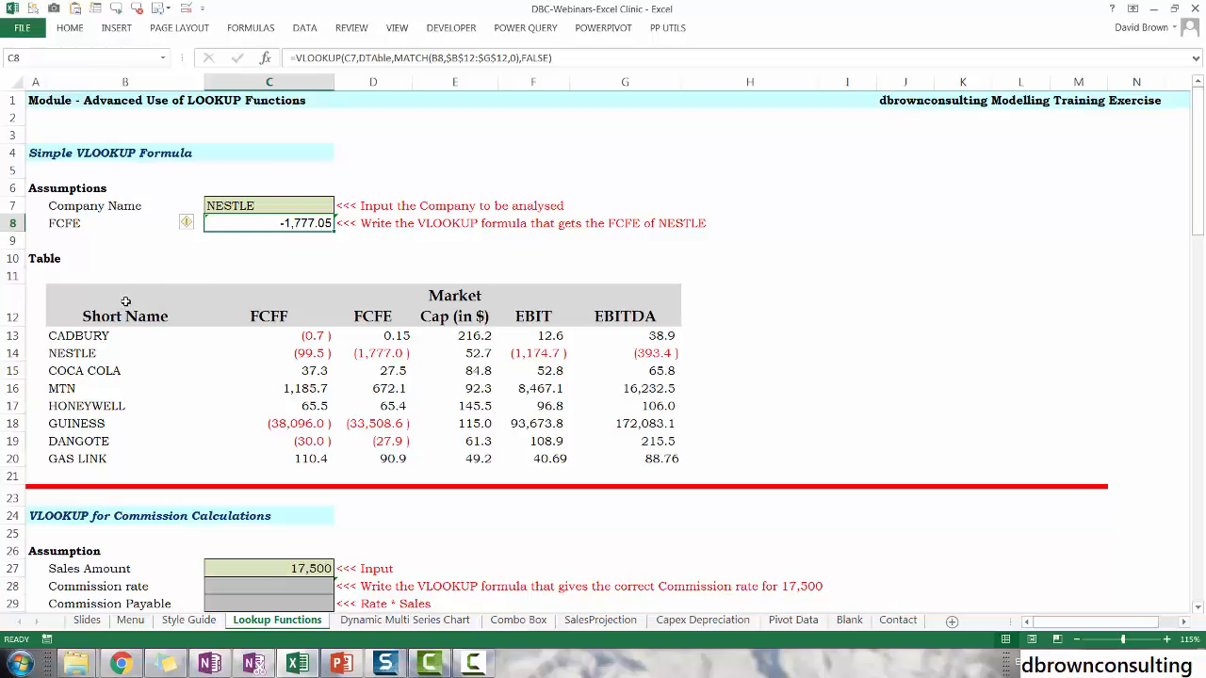
left_click_drag(126, 300, 112, 463)
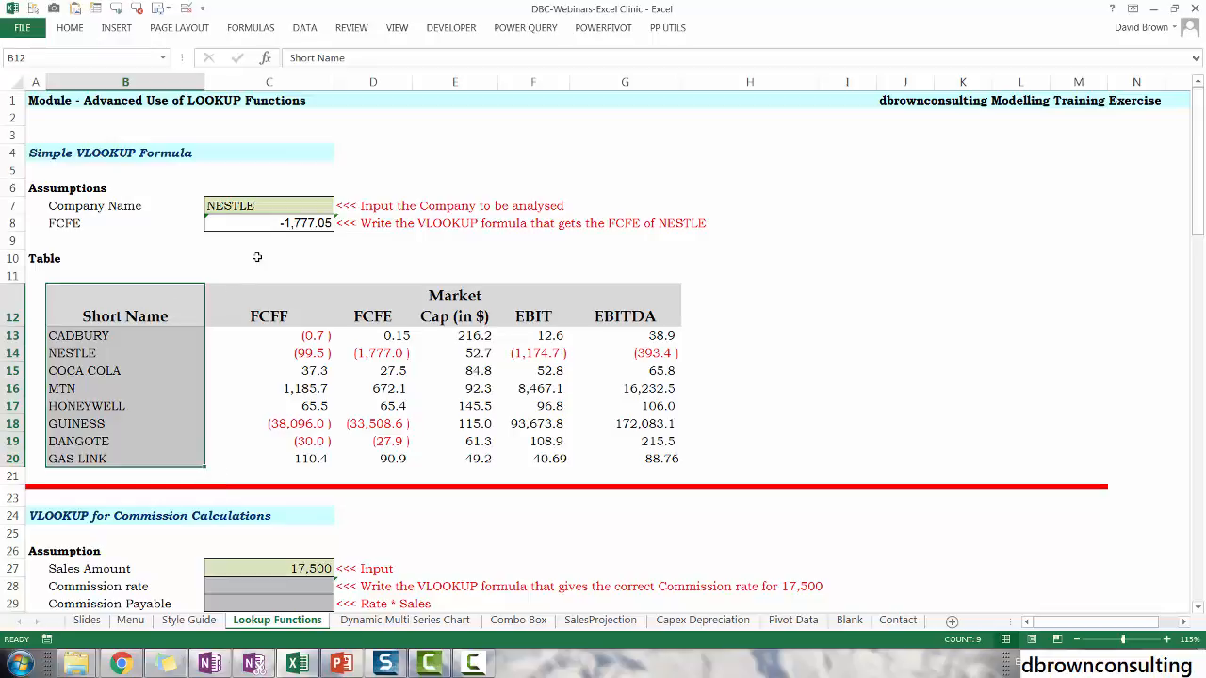
left_click_drag(138, 307, 617, 461)
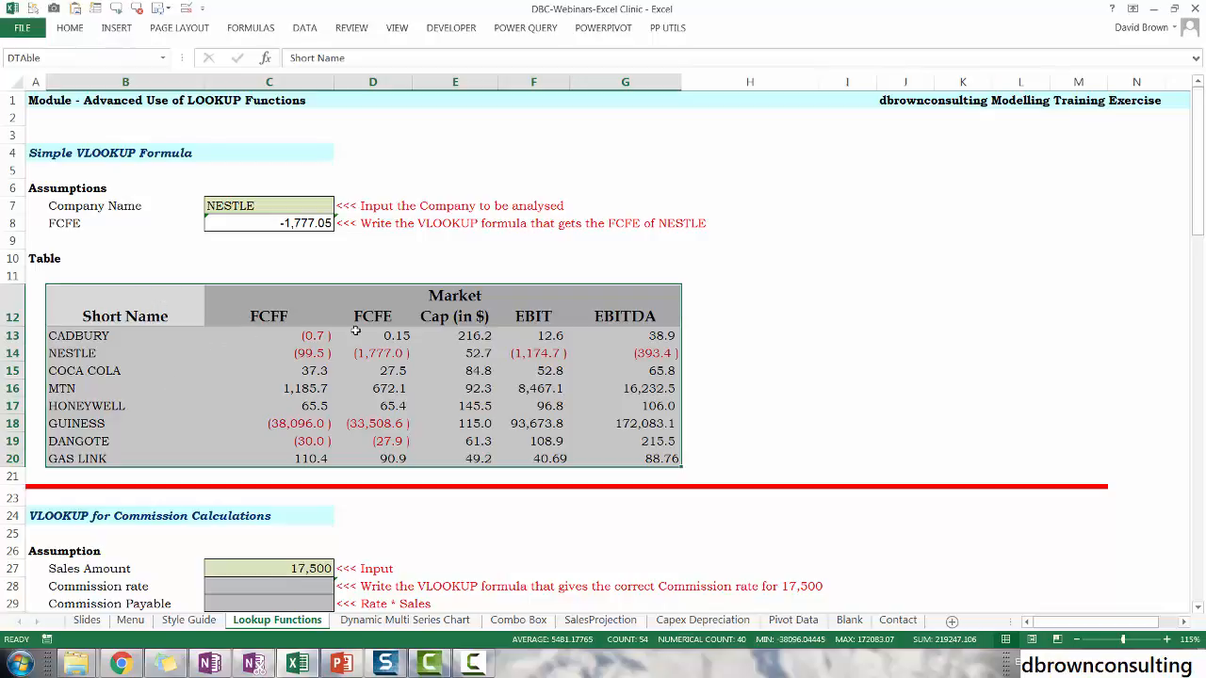
Start an INDEX formula in C9 using the array form and set its array to the table B12:G20 (DTAble)
left_click(261, 241)
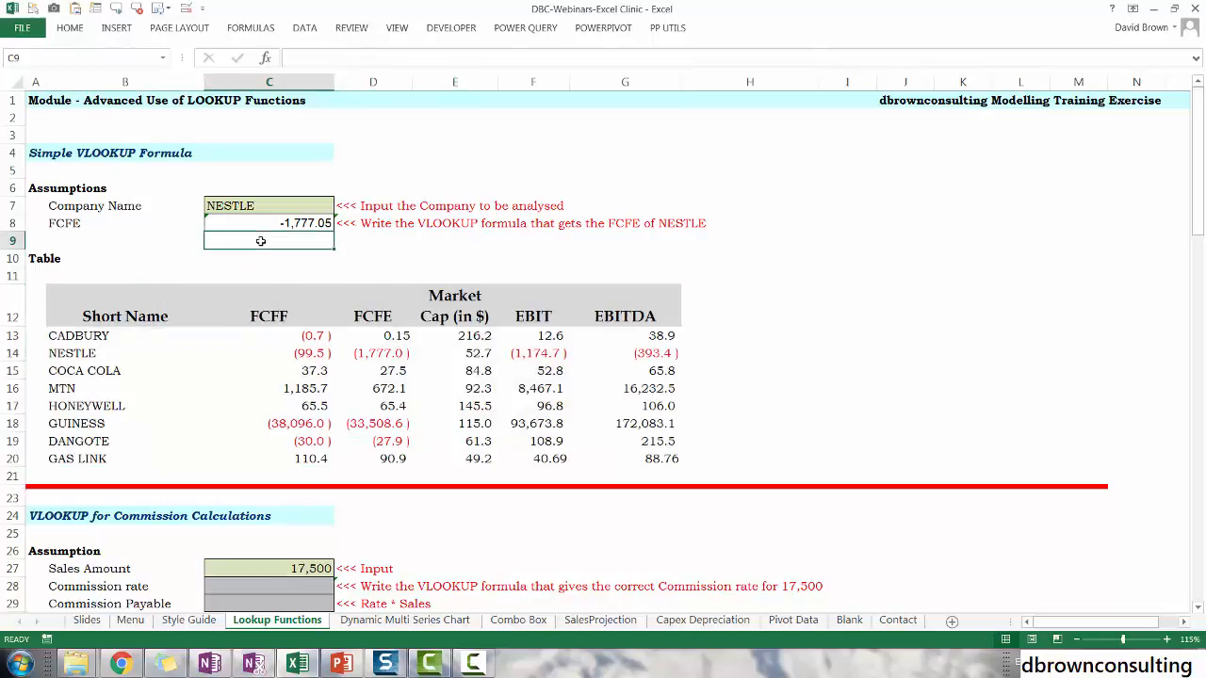
type("=index")
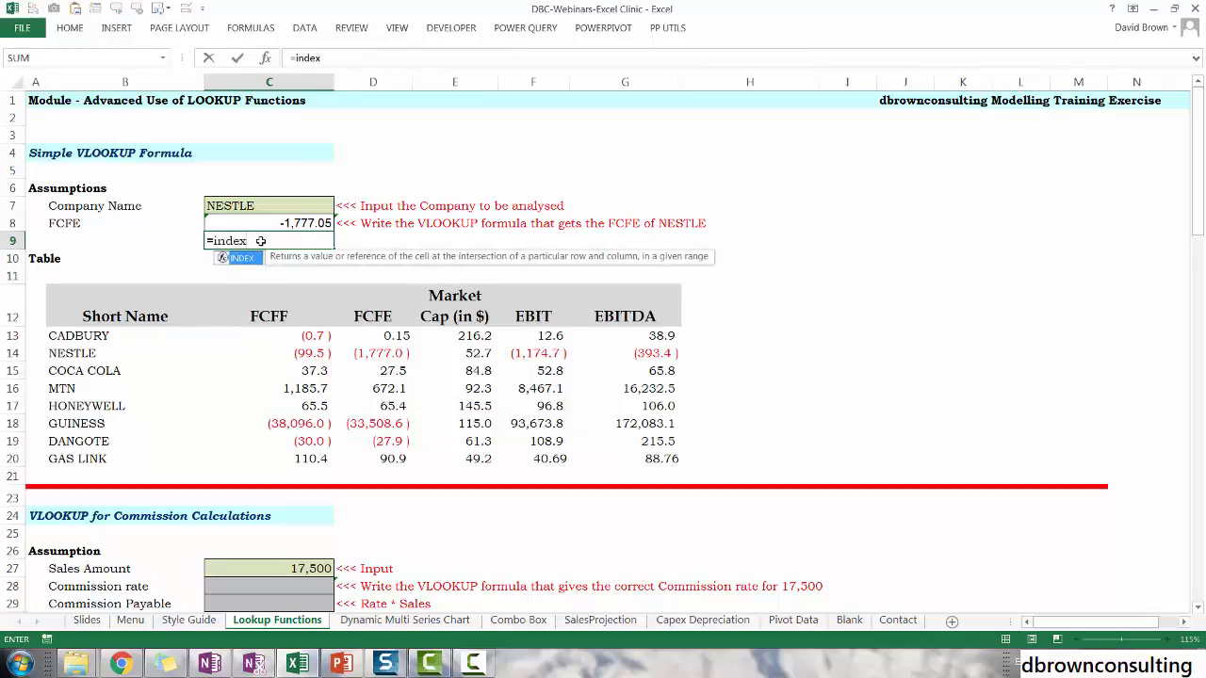
key("Tab")
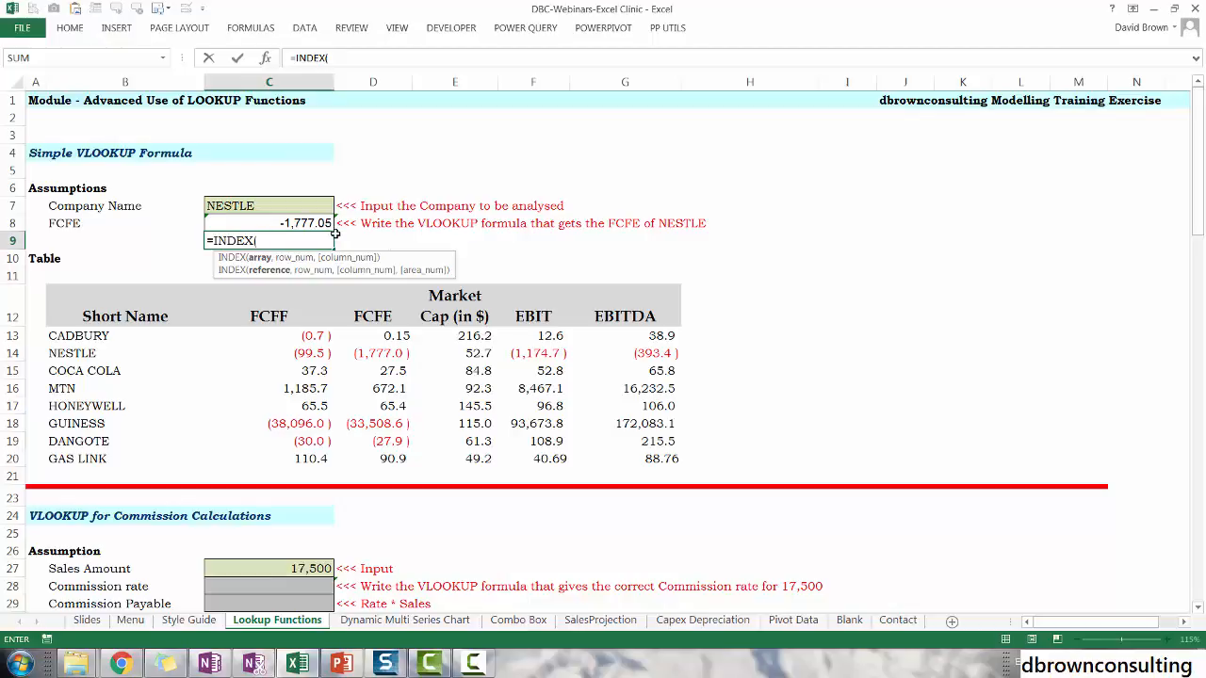
key("ctrl+a")
key("Return")
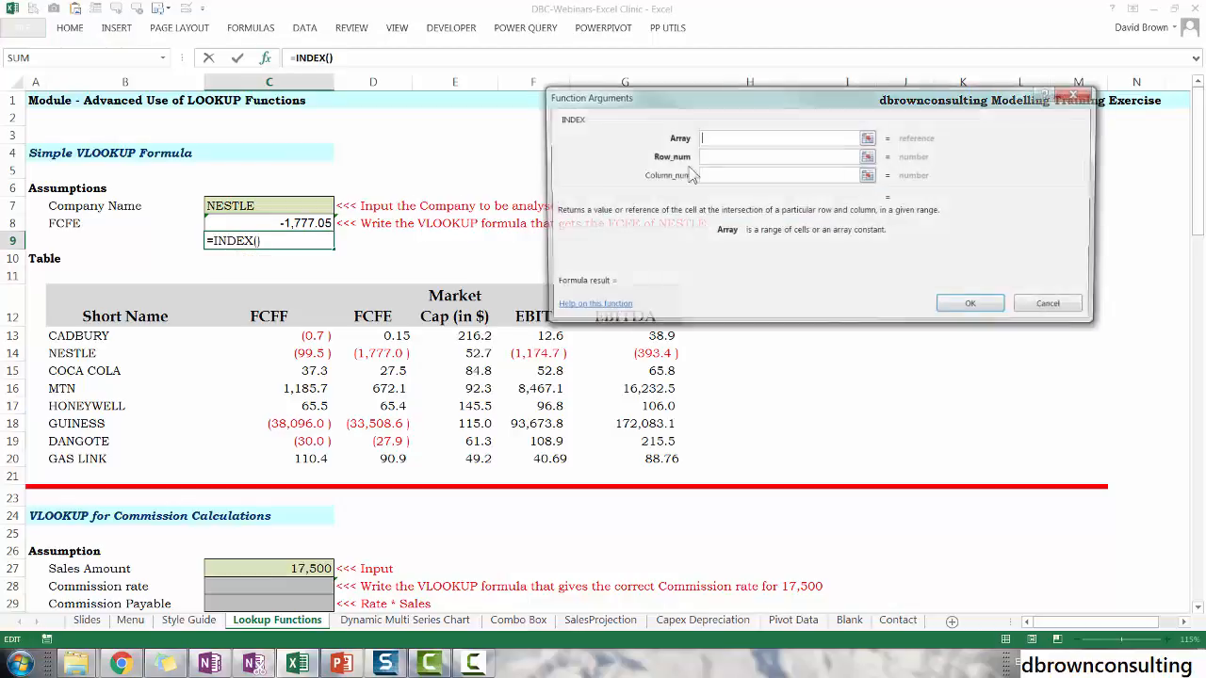
left_click_drag(754, 100, 791, 154)
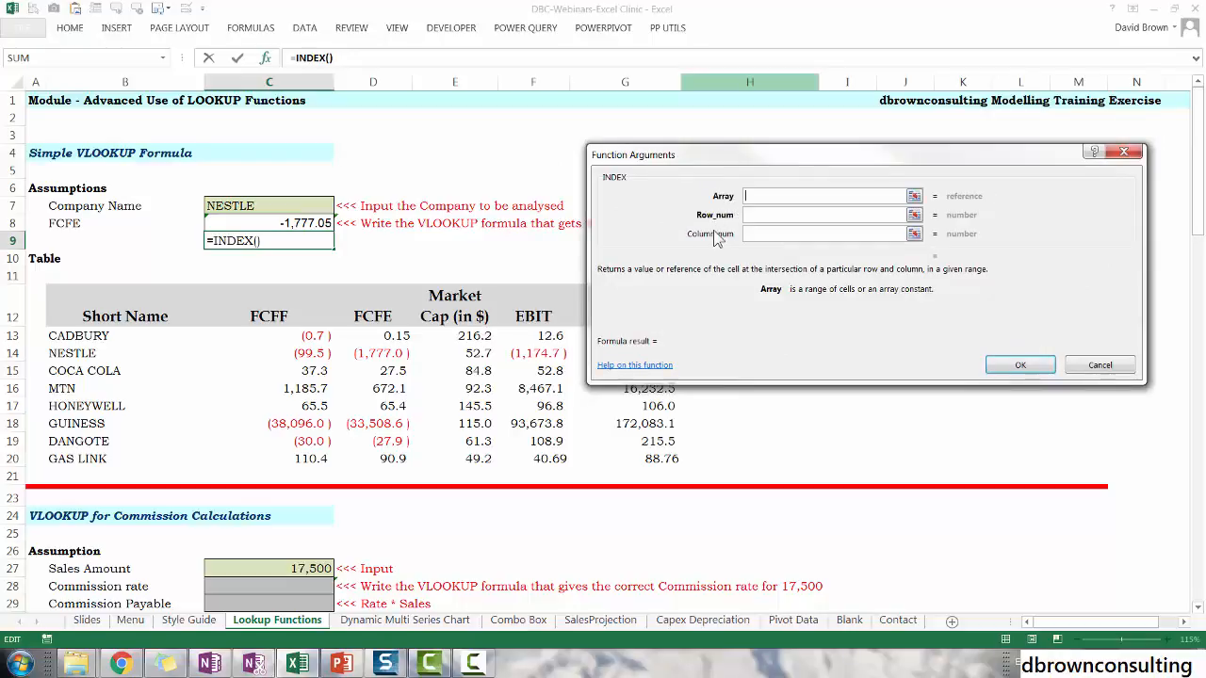
left_click_drag(772, 168, 770, 38)
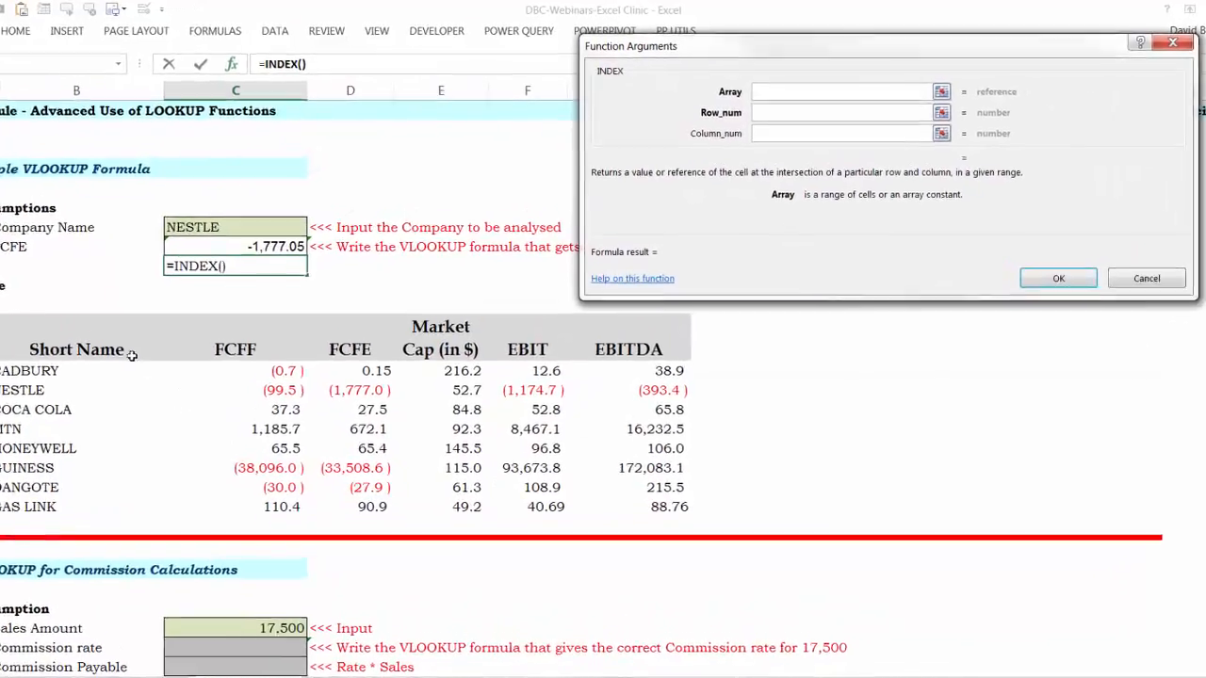
left_click_drag(57, 321, 606, 514)
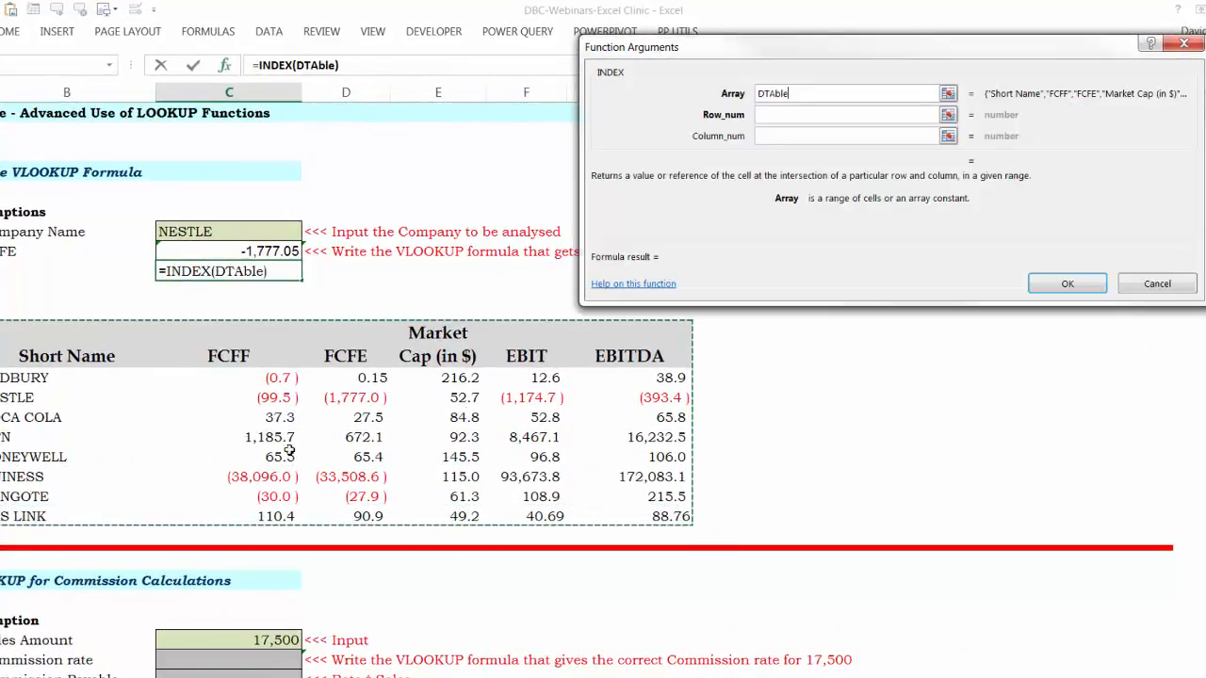
Set the INDEX row number to 3 and the column number to 3, and complete the formula
left_click(778, 115)
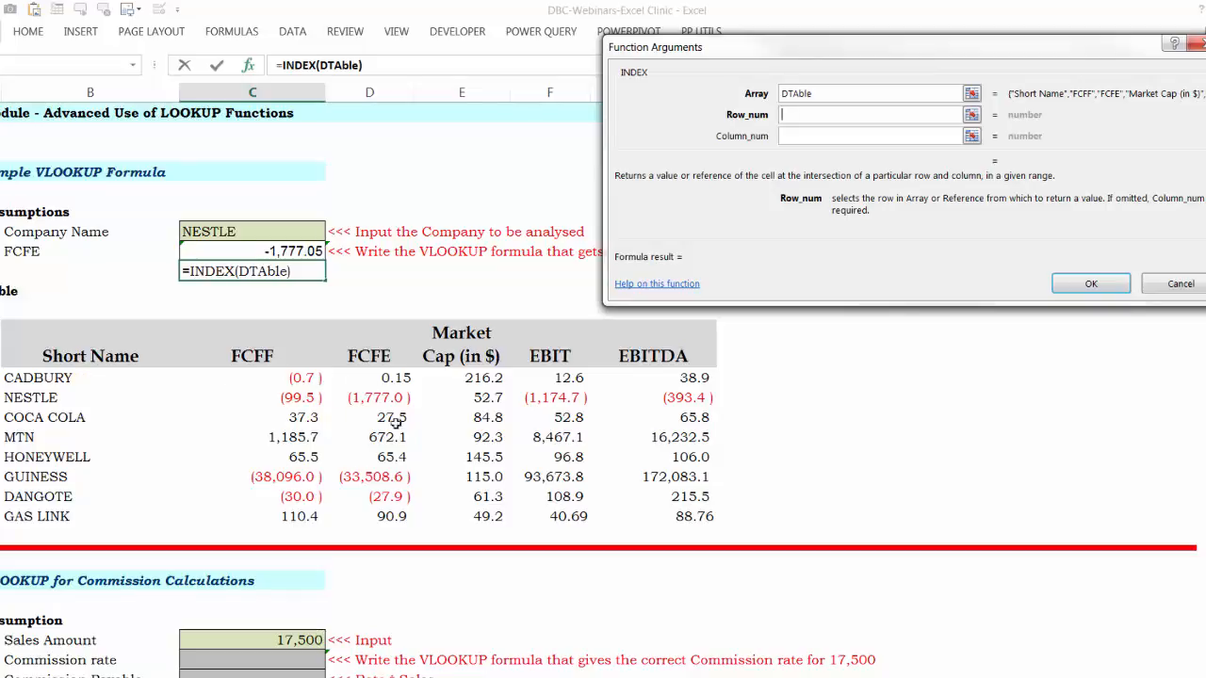
type("3")
left_click(812, 136)
type("3")
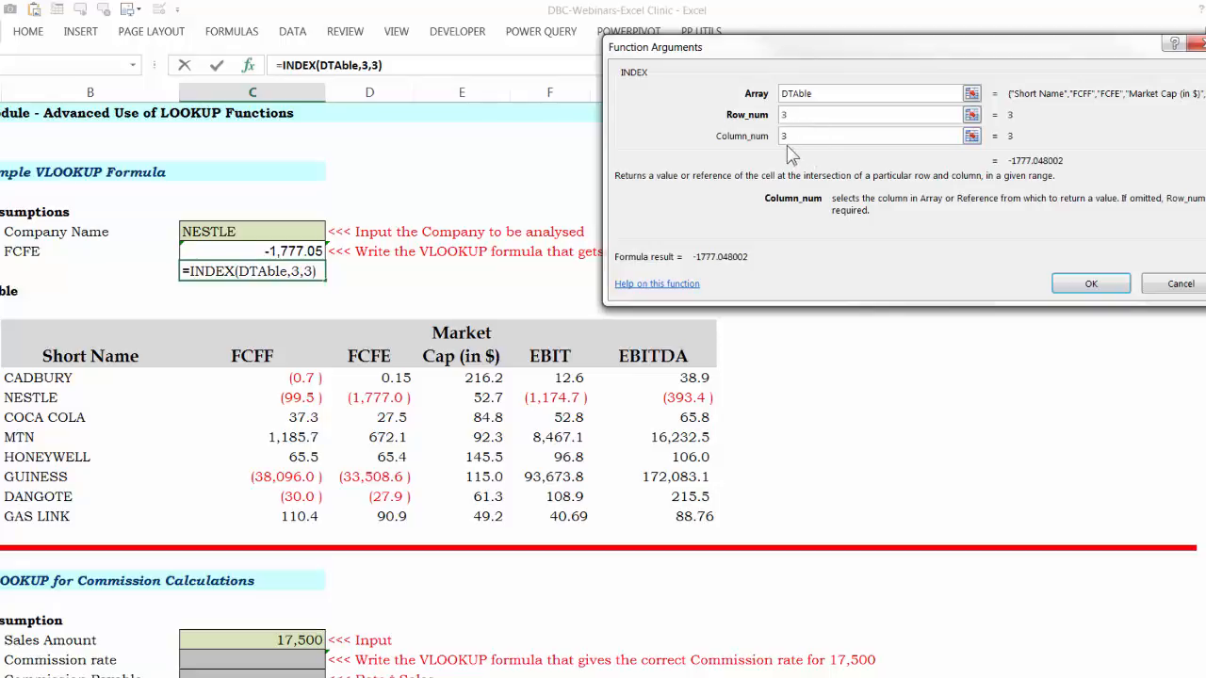
left_click(1091, 283)
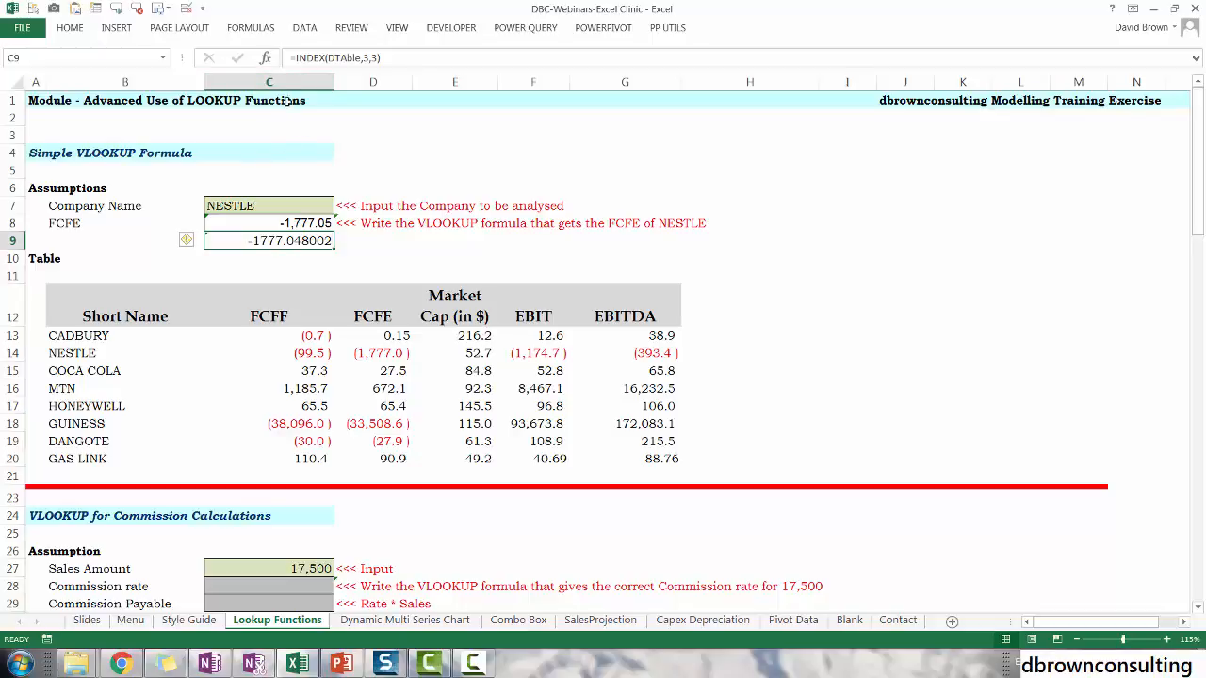
Reopen the INDEX function arguments of C9 and review the hardcoded row and column numbers
left_click(267, 58)
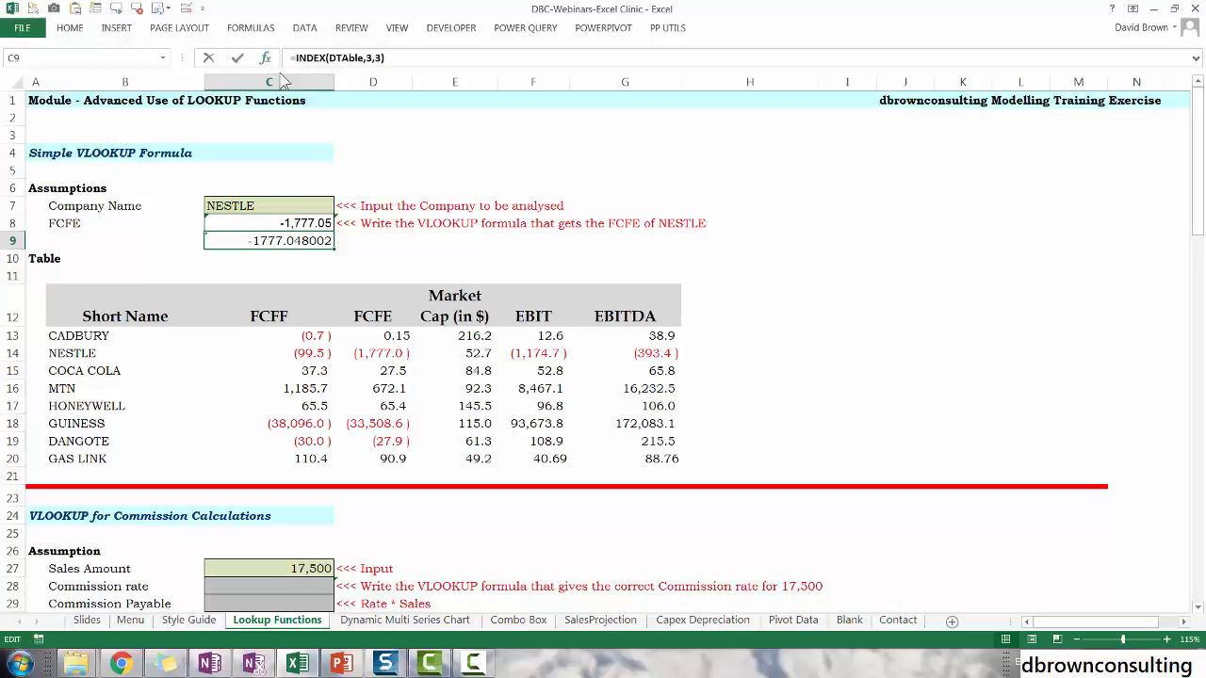
left_click(886, 201)
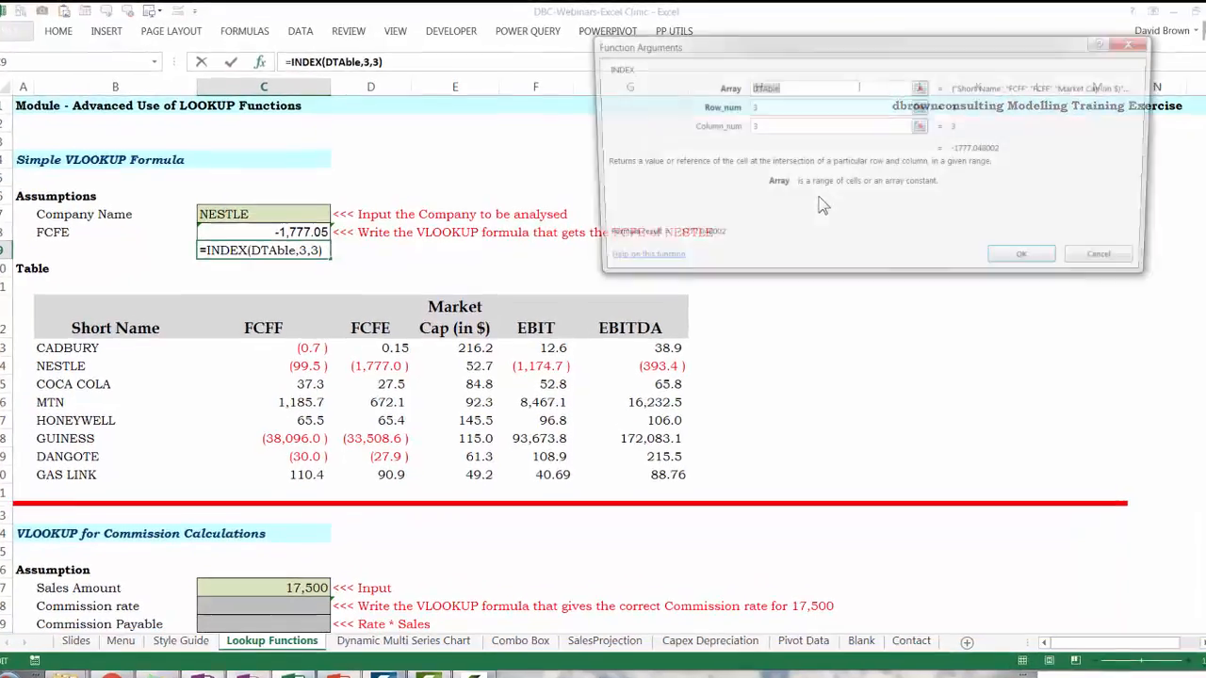
left_click(788, 117)
left_click(792, 136)
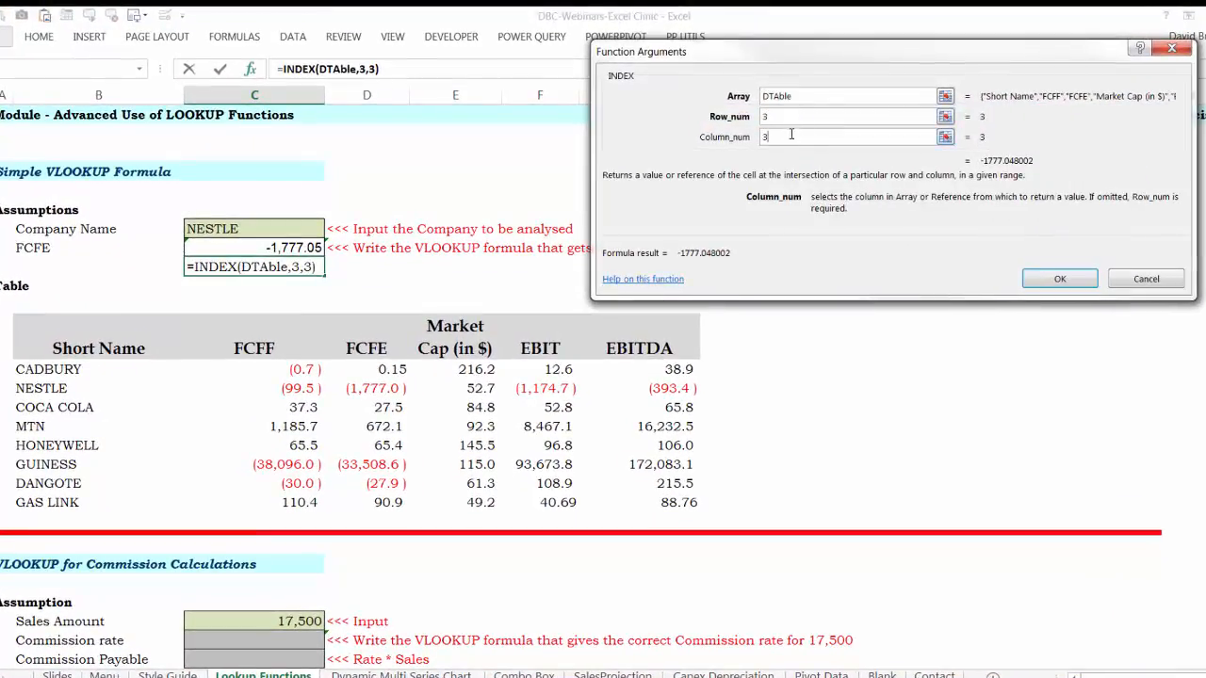
left_click(783, 117)
left_click(774, 136)
left_click(777, 116)
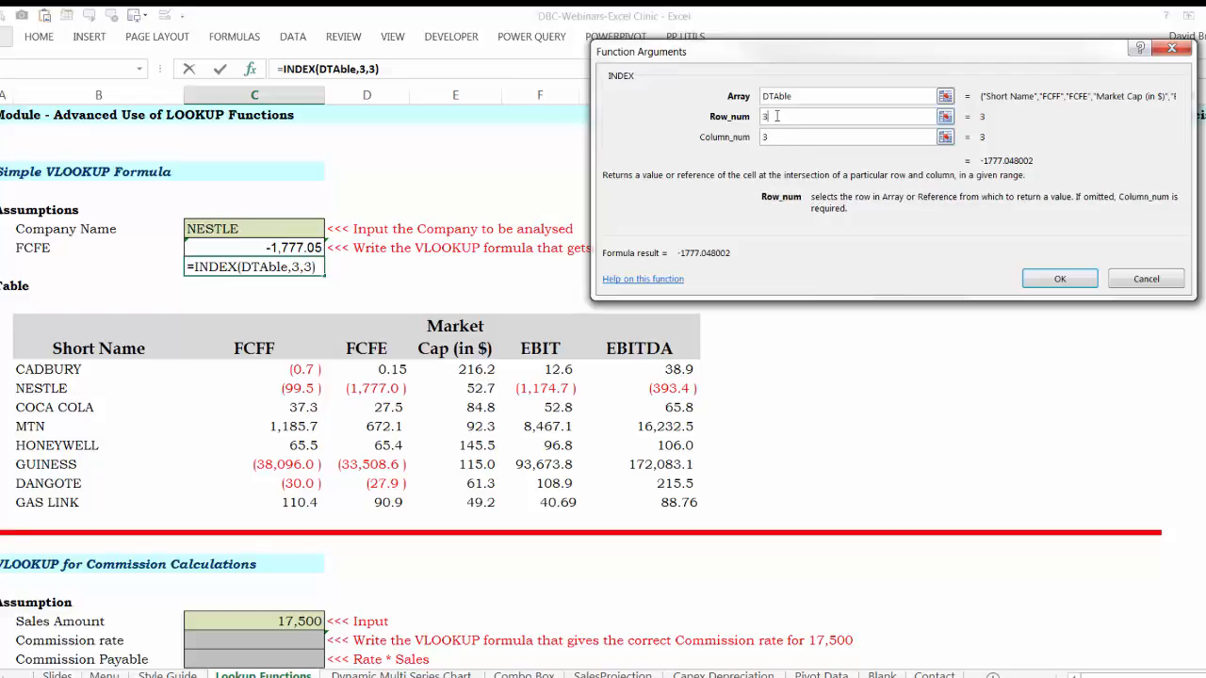
left_click(1059, 278)
Change the company name in C7 to MTN and compare the C8 and C9 results with the table's FCFE values
left_click(272, 234)
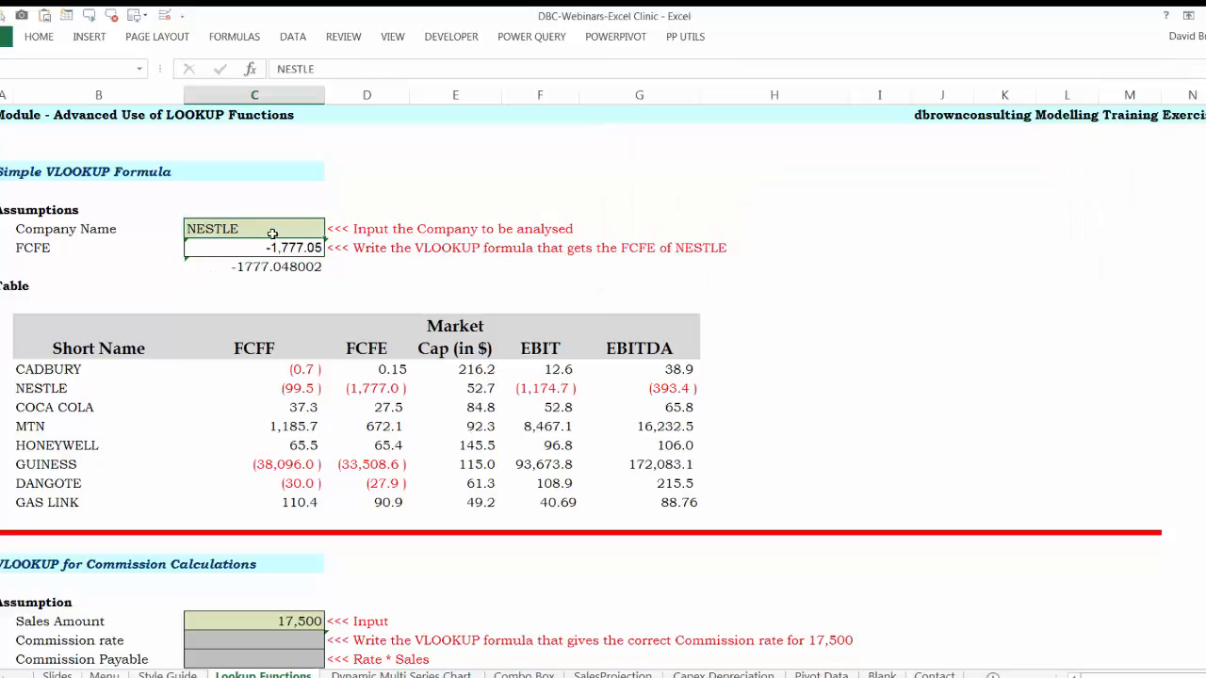
type("MTN")
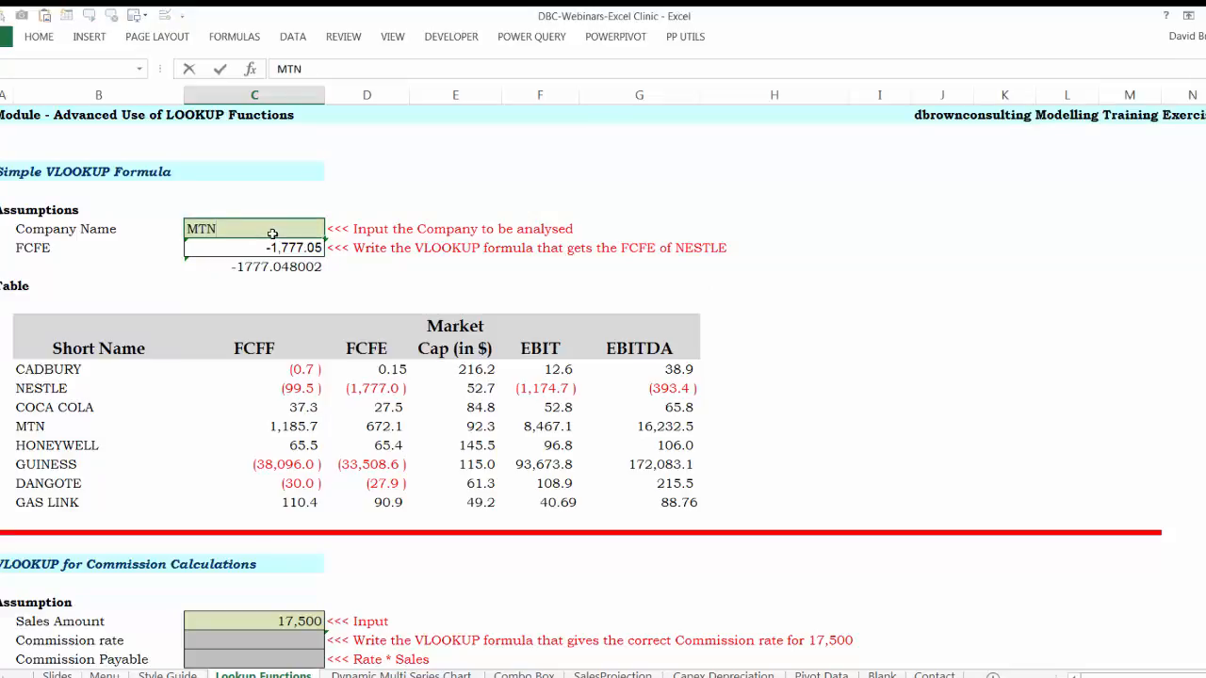
key("Return")
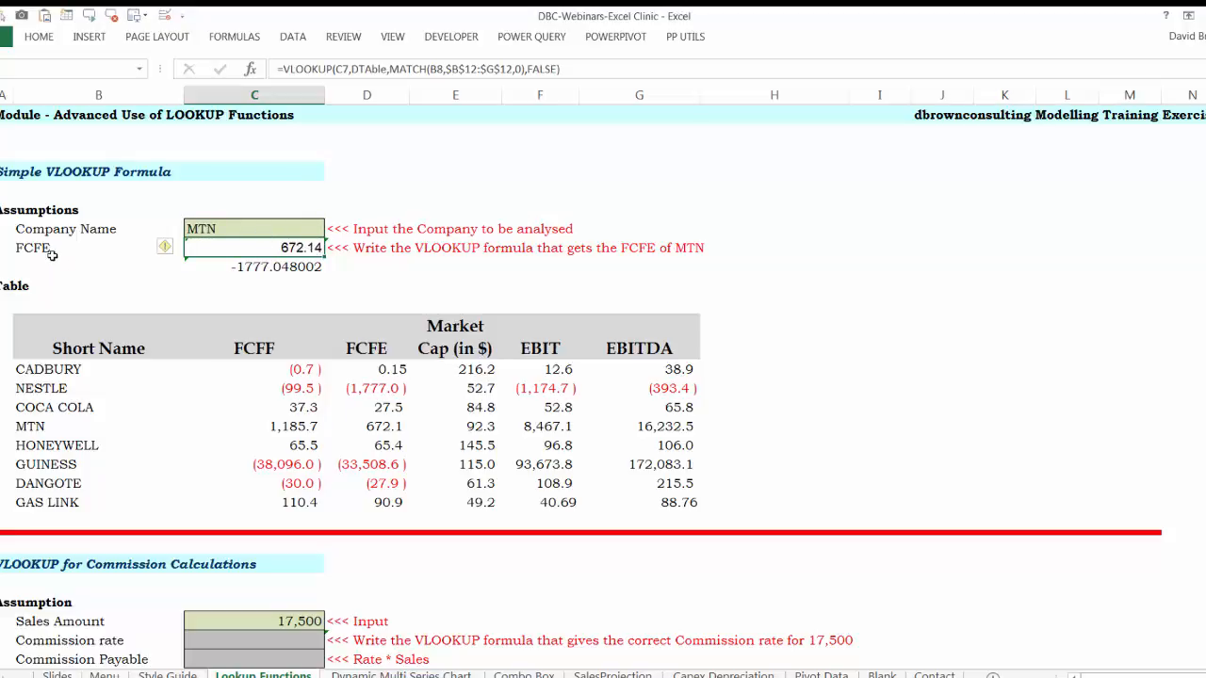
left_click(50, 429)
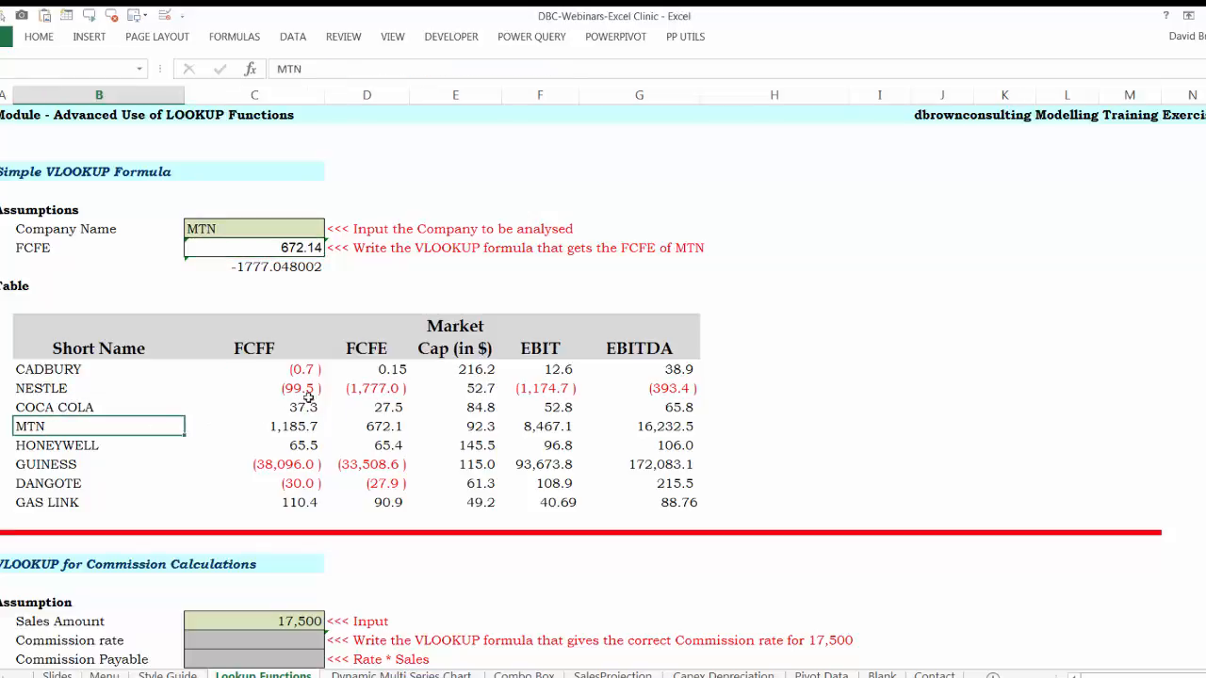
left_click(392, 428)
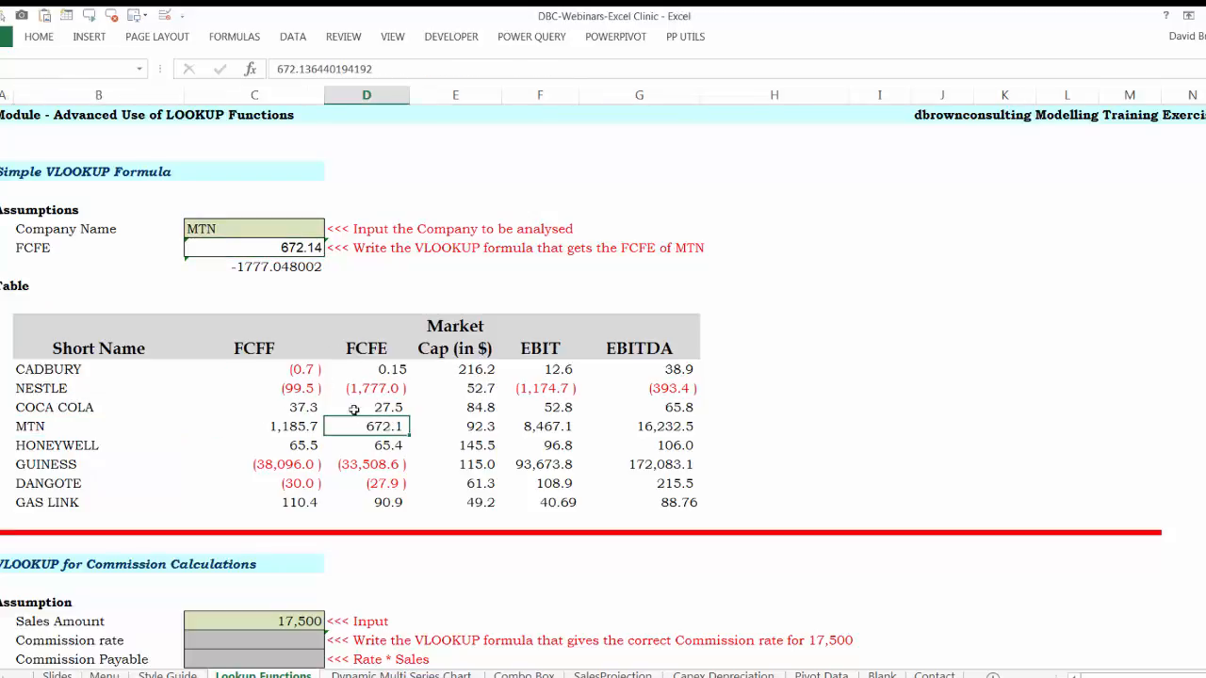
left_click(273, 272)
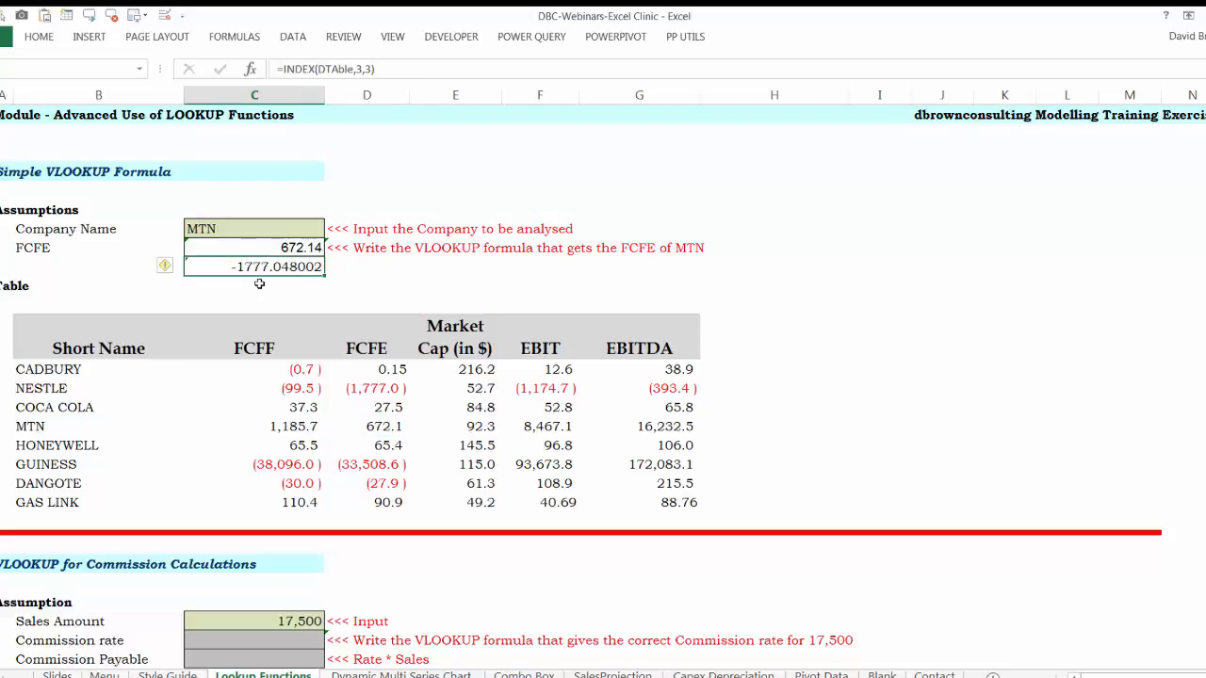
left_click(373, 395)
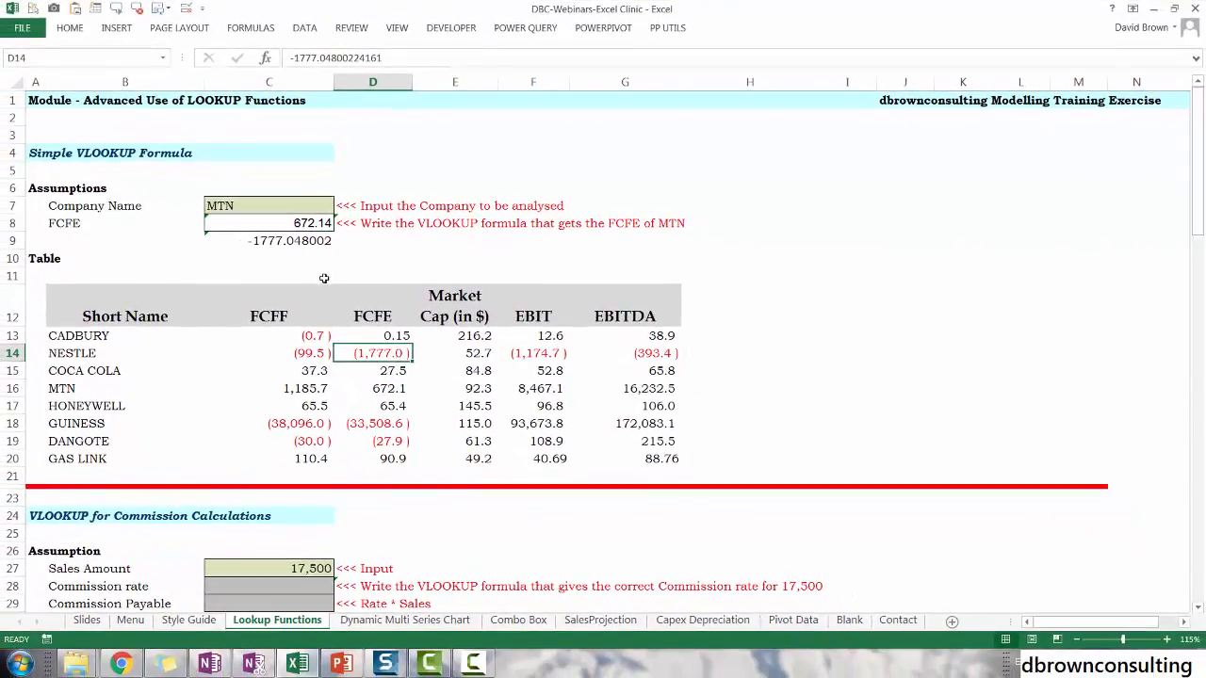
left_click(309, 242)
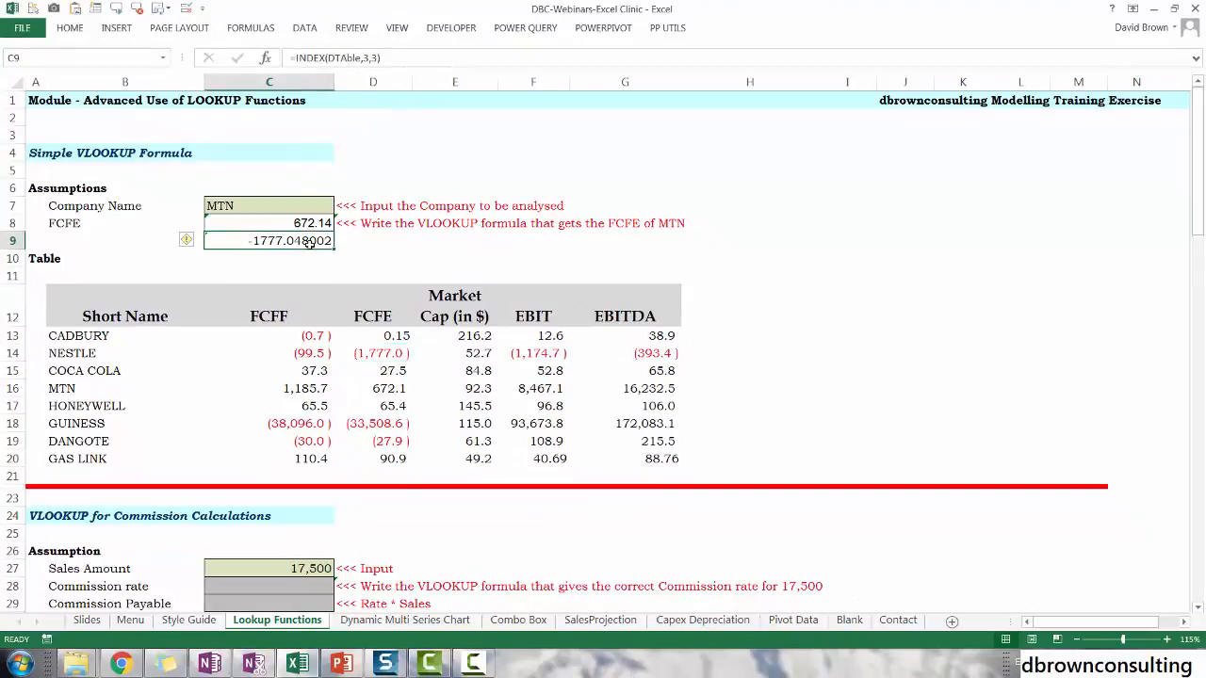
Replace the row number in C9's INDEX formula with a nested MATCH() function
left_click(266, 58)
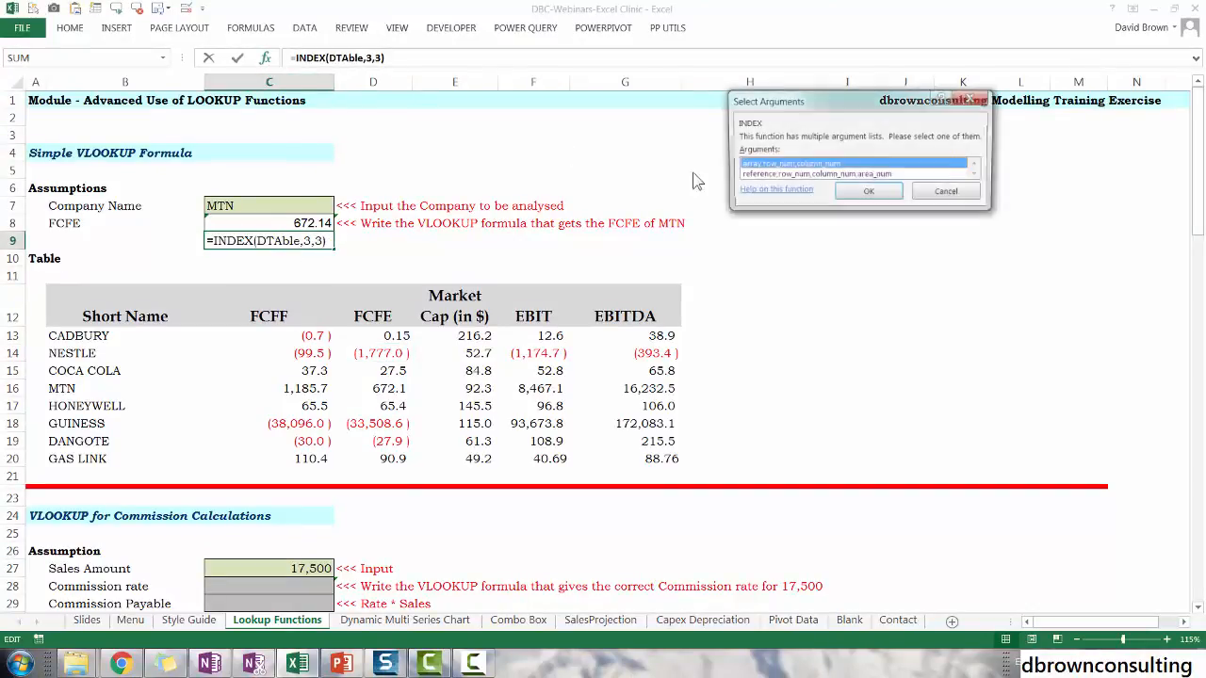
left_click(865, 194)
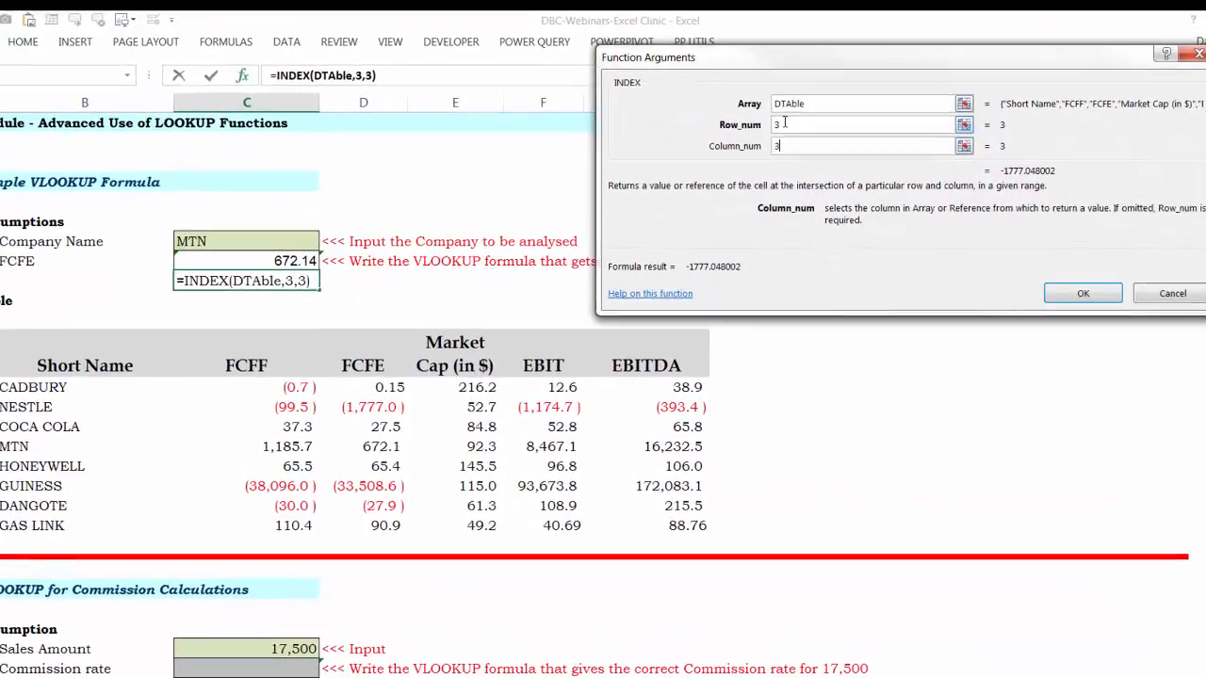
left_click(750, 103)
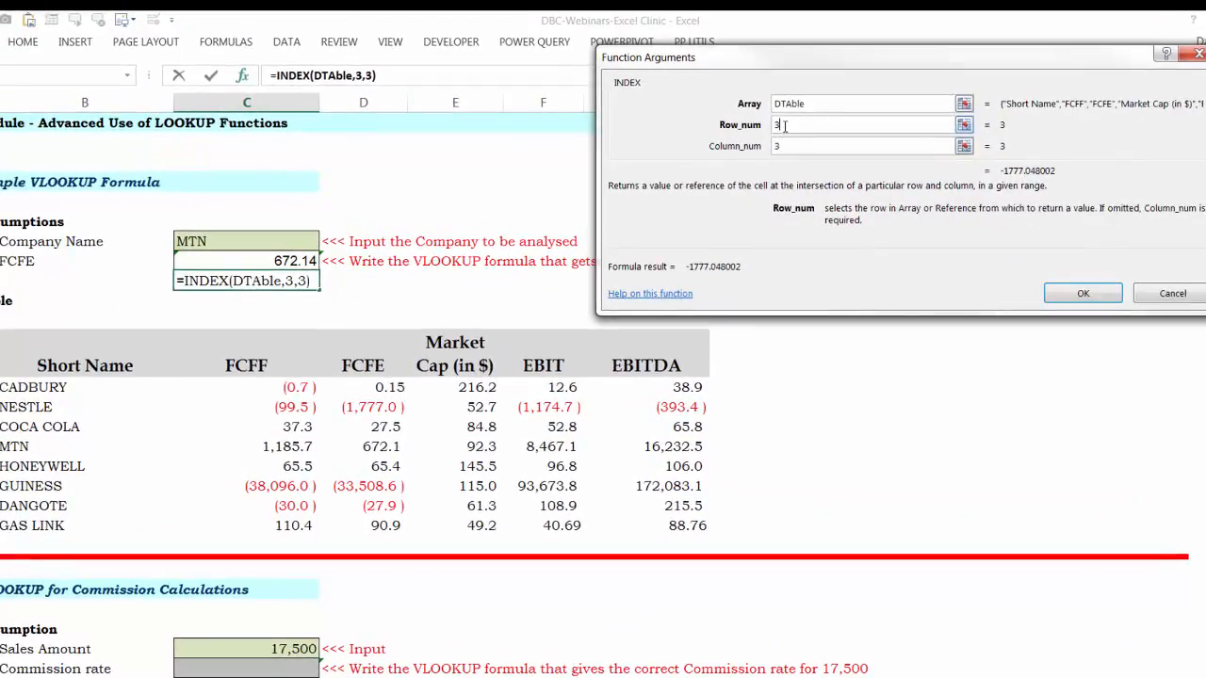
key("BackSpace")
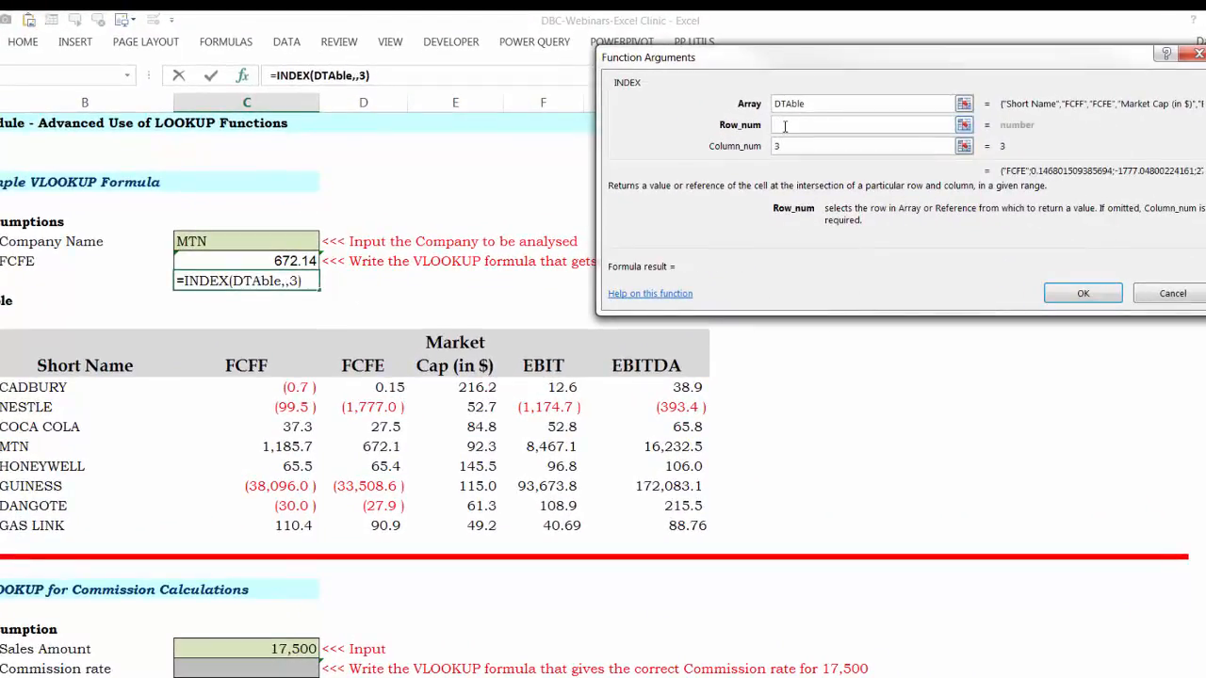
type("MATCH()")
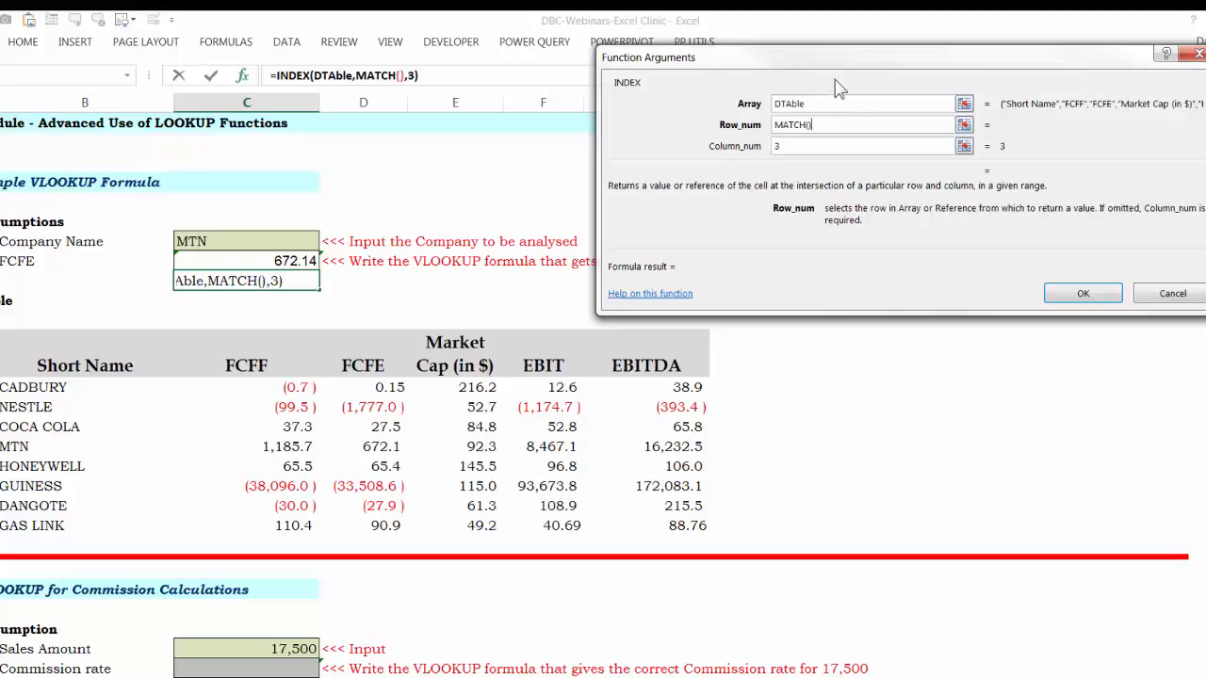
left_click_drag(844, 58, 876, 184)
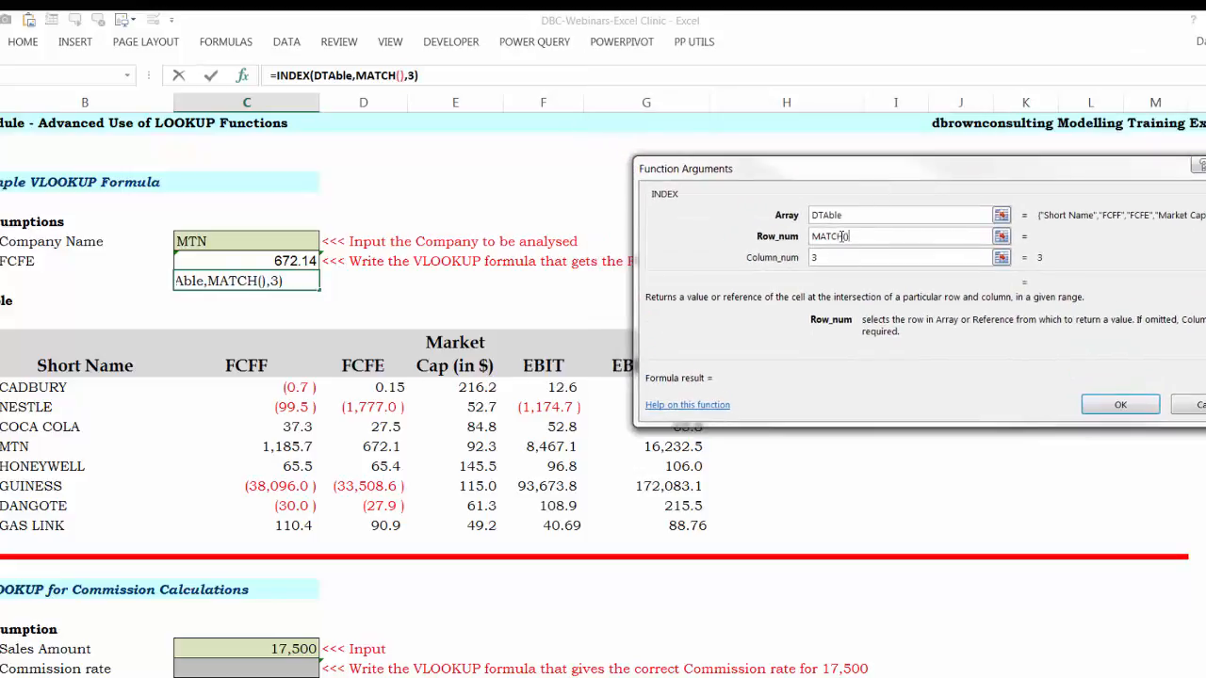
Switch the function arguments between the nested MATCH and the outer INDEX, finishing on the MATCH arguments
left_click(373, 75)
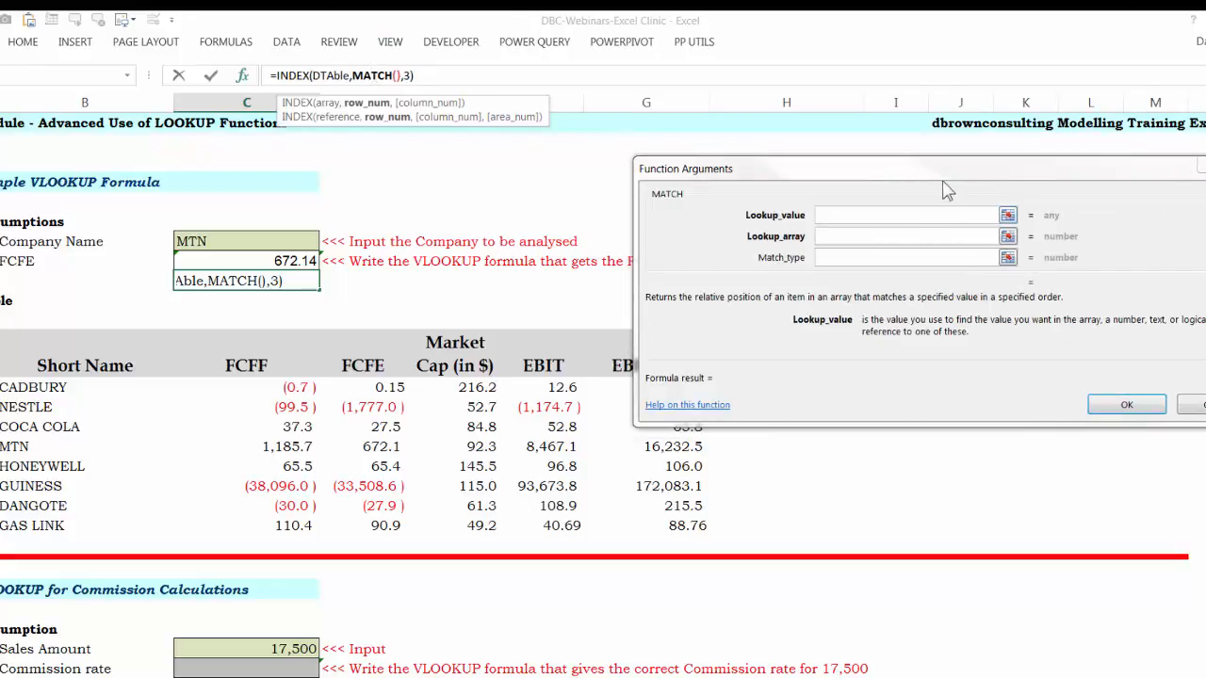
left_click_drag(949, 169, 612, 221)
left_click_drag(687, 221, 964, 234)
left_click_drag(828, 236, 805, 217)
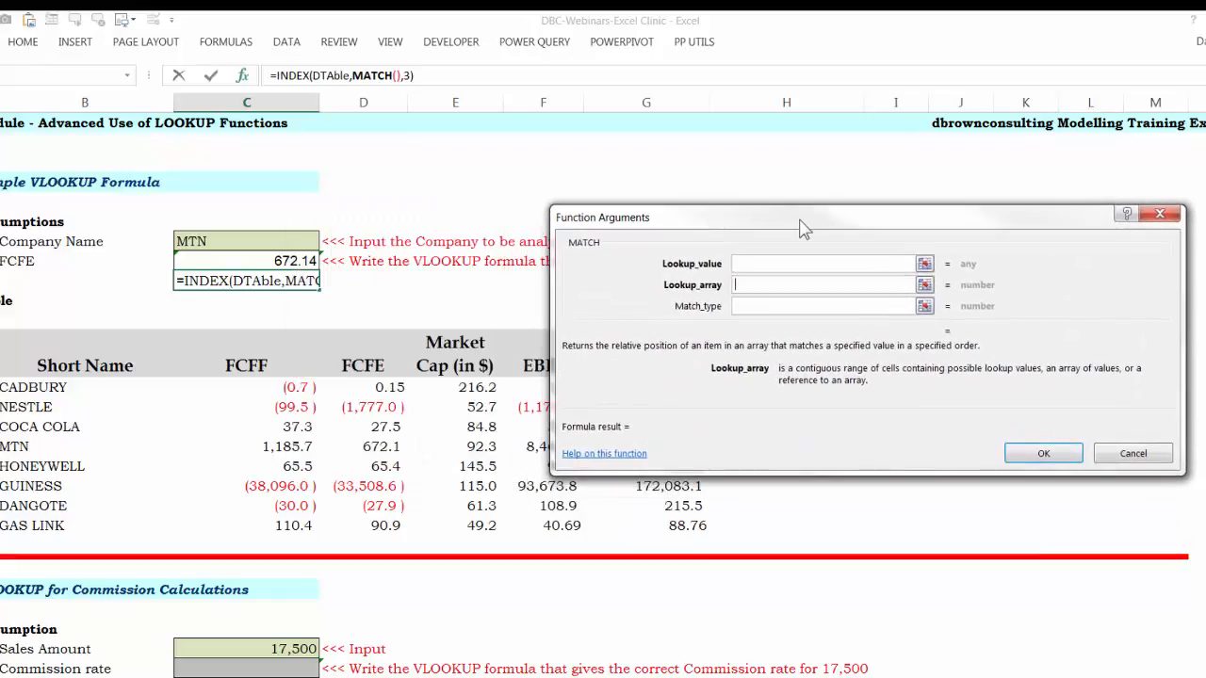
left_click(752, 265)
left_click(303, 75)
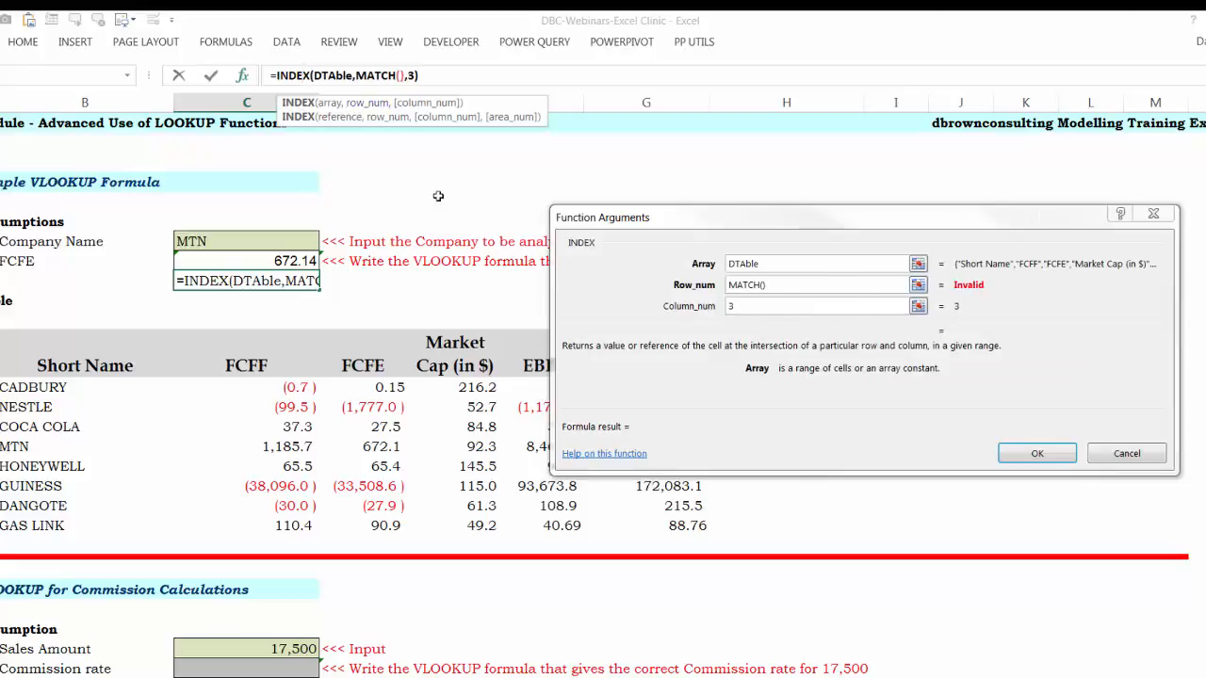
left_click(374, 75)
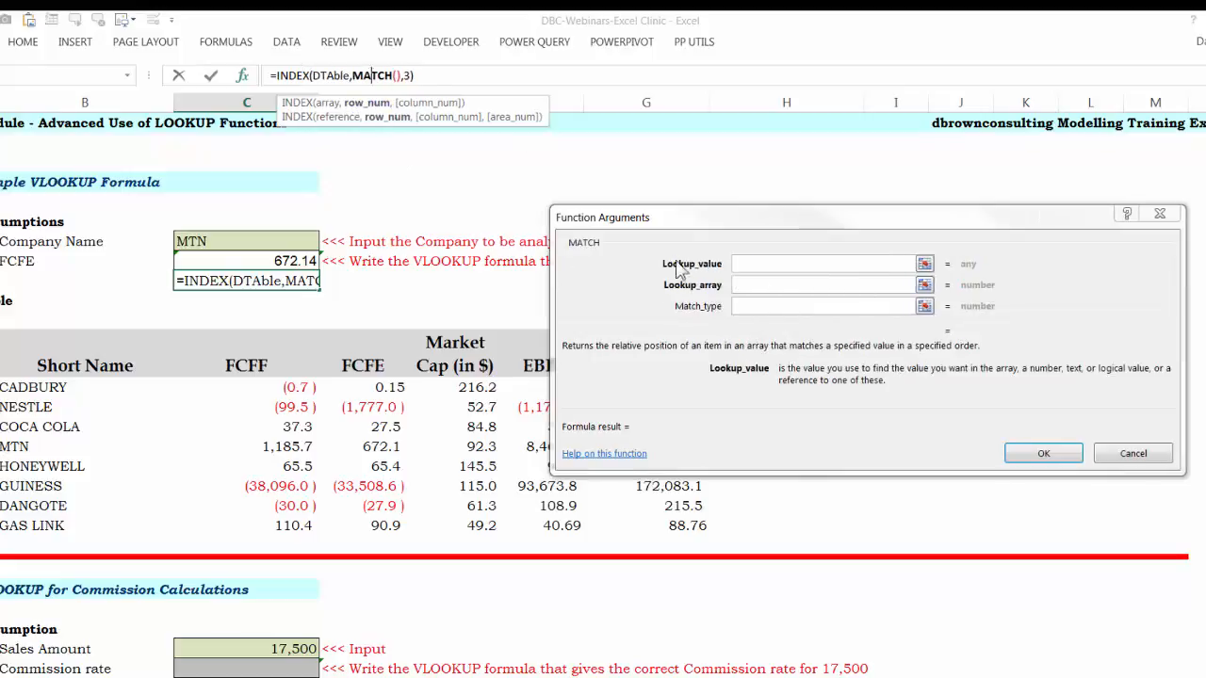
Set the nested MATCH lookup value to company name cell C7 and its lookup array to the Short Name column B12:B20
left_click(761, 266)
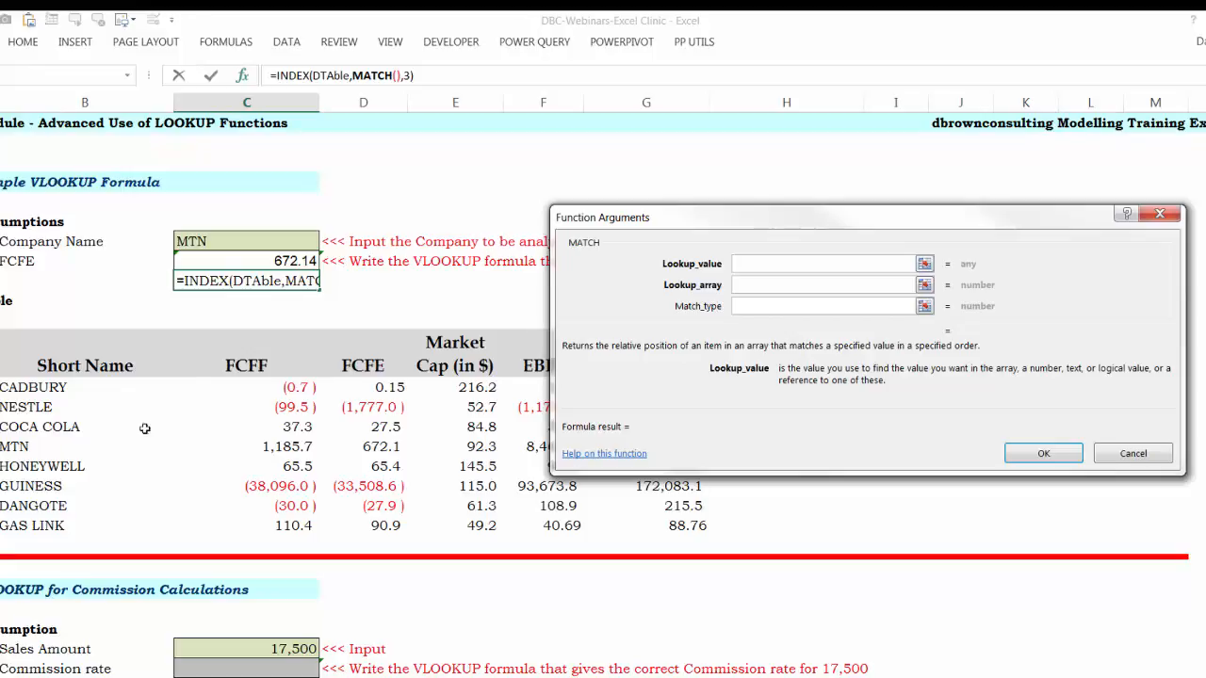
left_click(211, 243)
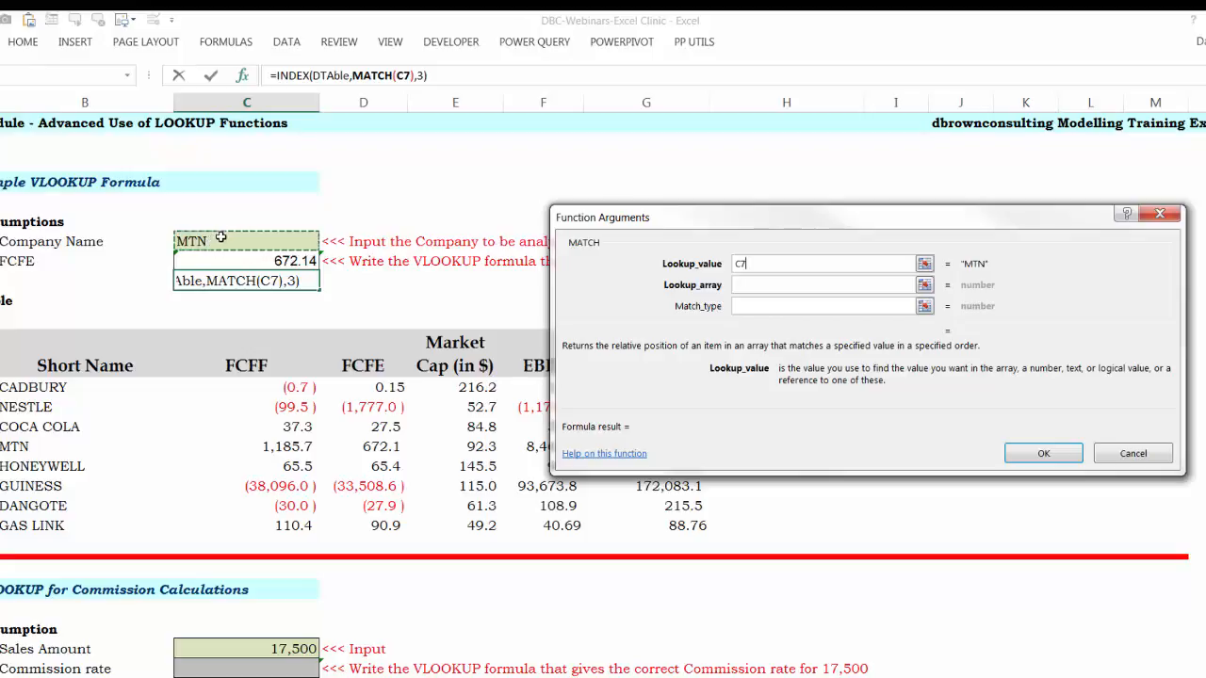
key("Tab")
left_click_drag(85, 355, 66, 526)
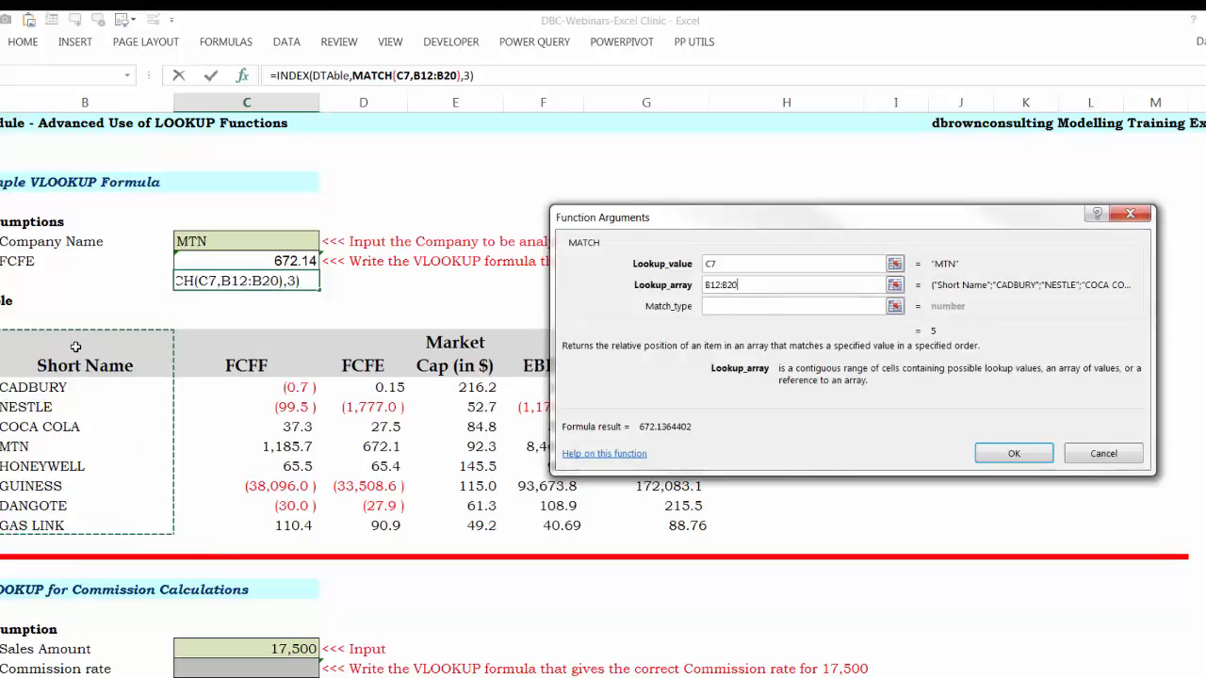
Make the nested MATCH lookup array absolute as $B$12:$B$20 and set its match type to 0
key("F4")
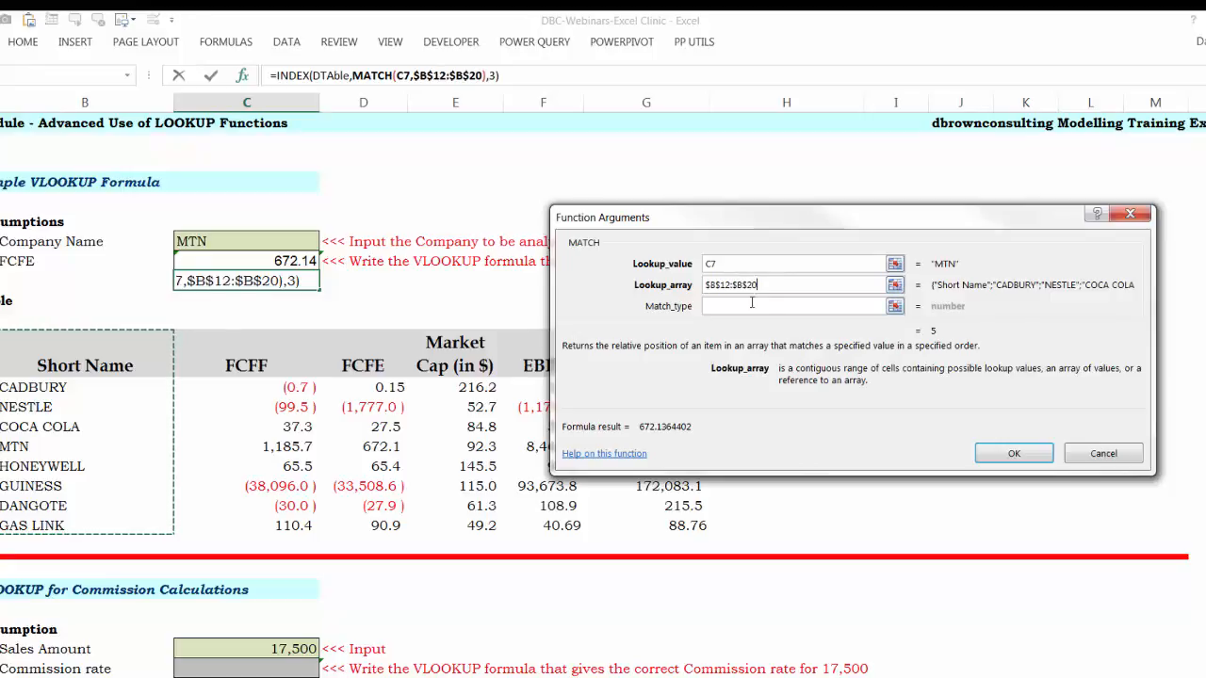
left_click(745, 306)
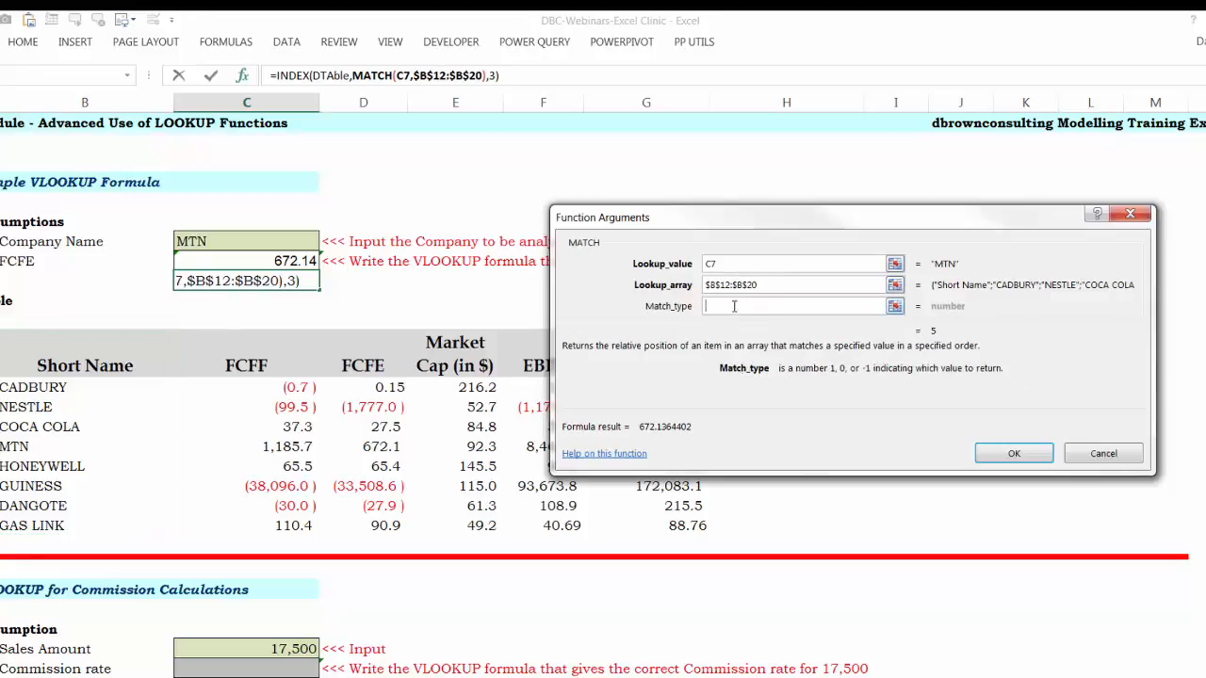
type("0")
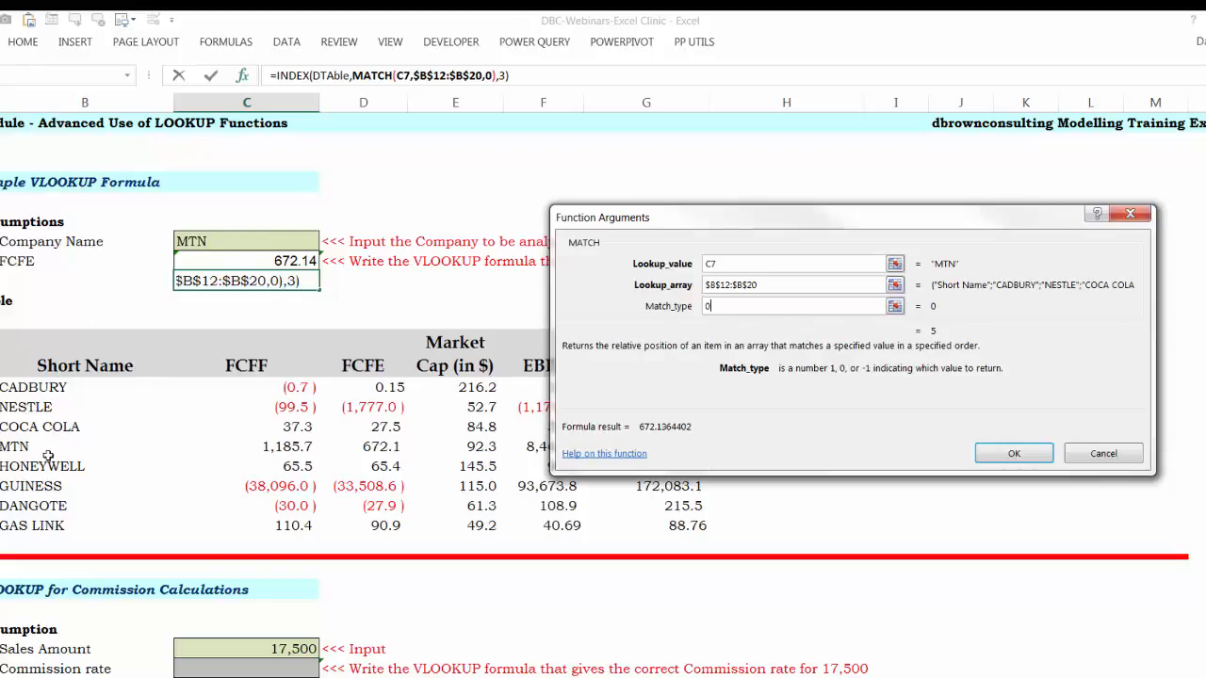
Replace the column number in the outer INDEX function with a nested MATCH() function
left_click(304, 76)
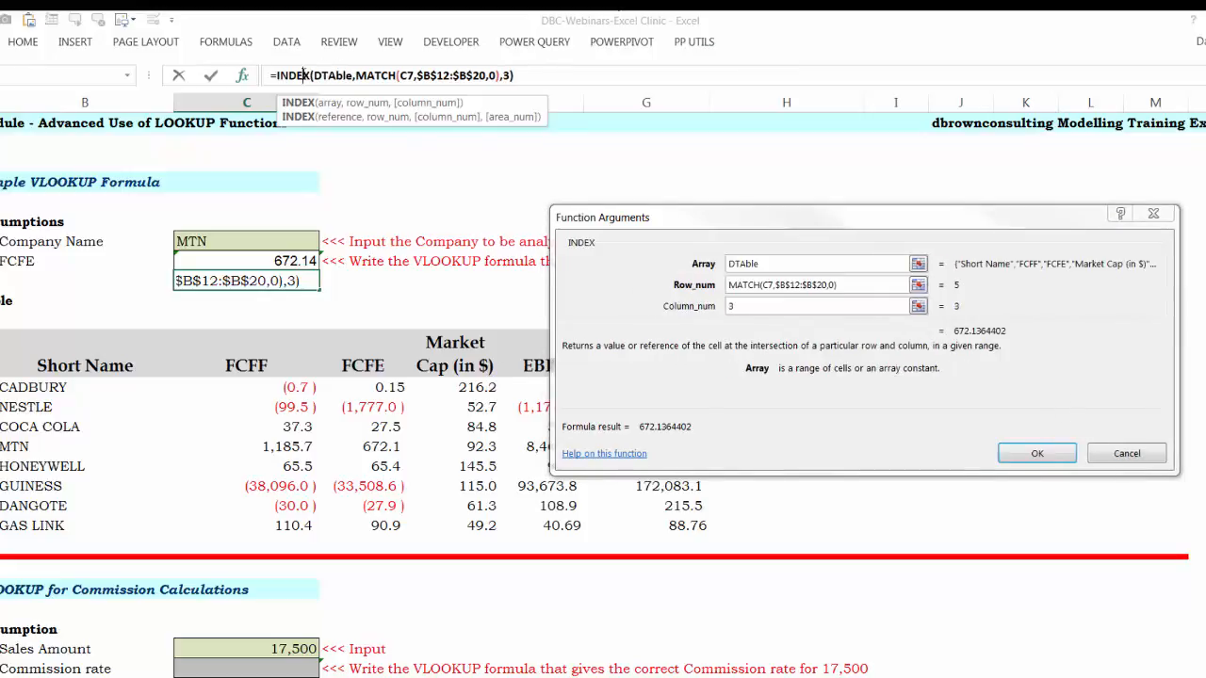
left_click(774, 307)
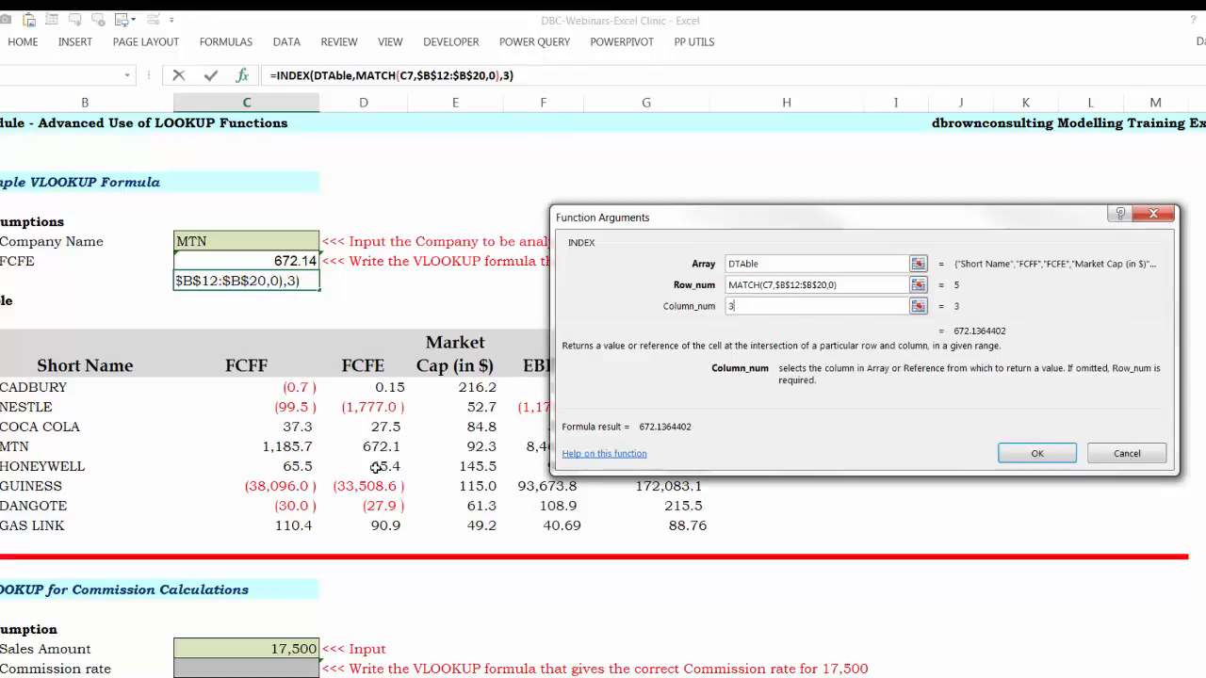
key("BackSpace")
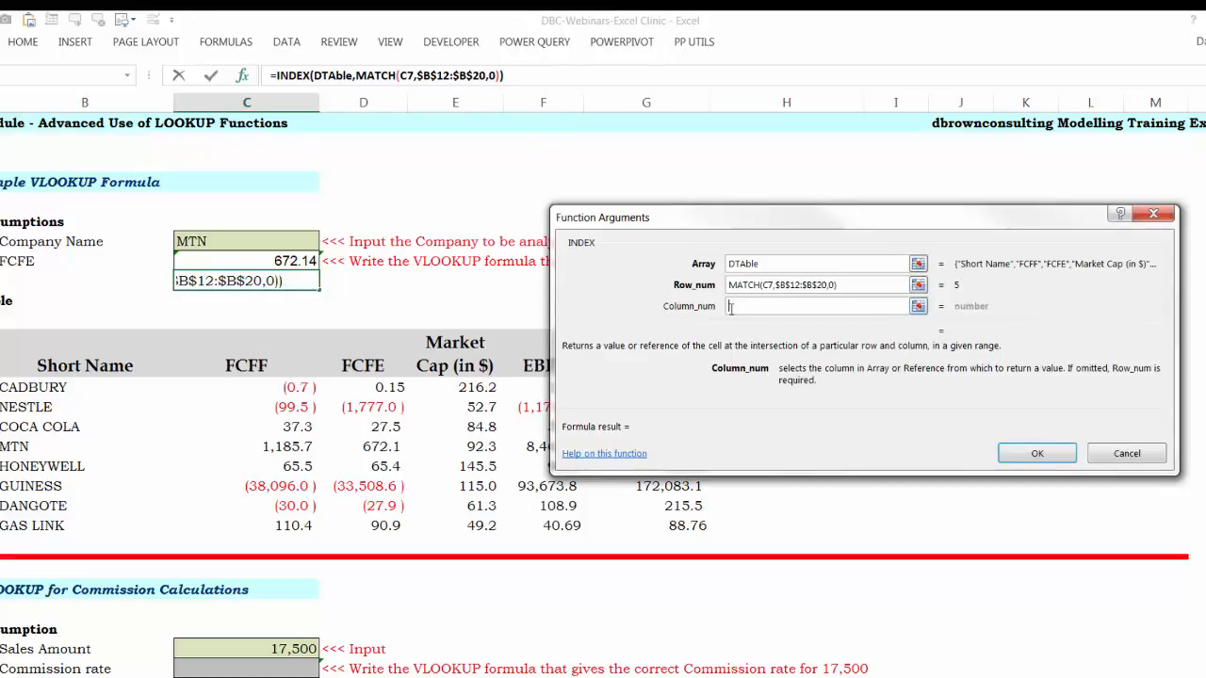
type("MATCH()")
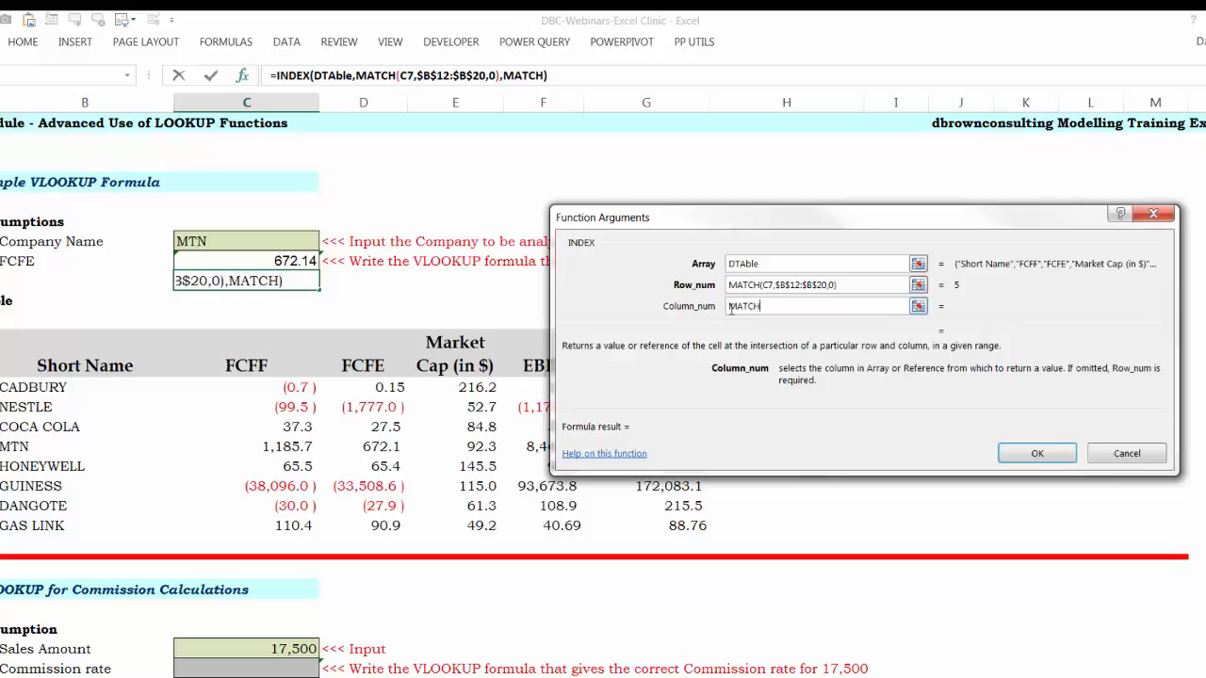
Set the column MATCH to look up B8 in the absolute header range $B$12:$G$12 with match type 0
left_click(524, 75)
left_click(759, 264)
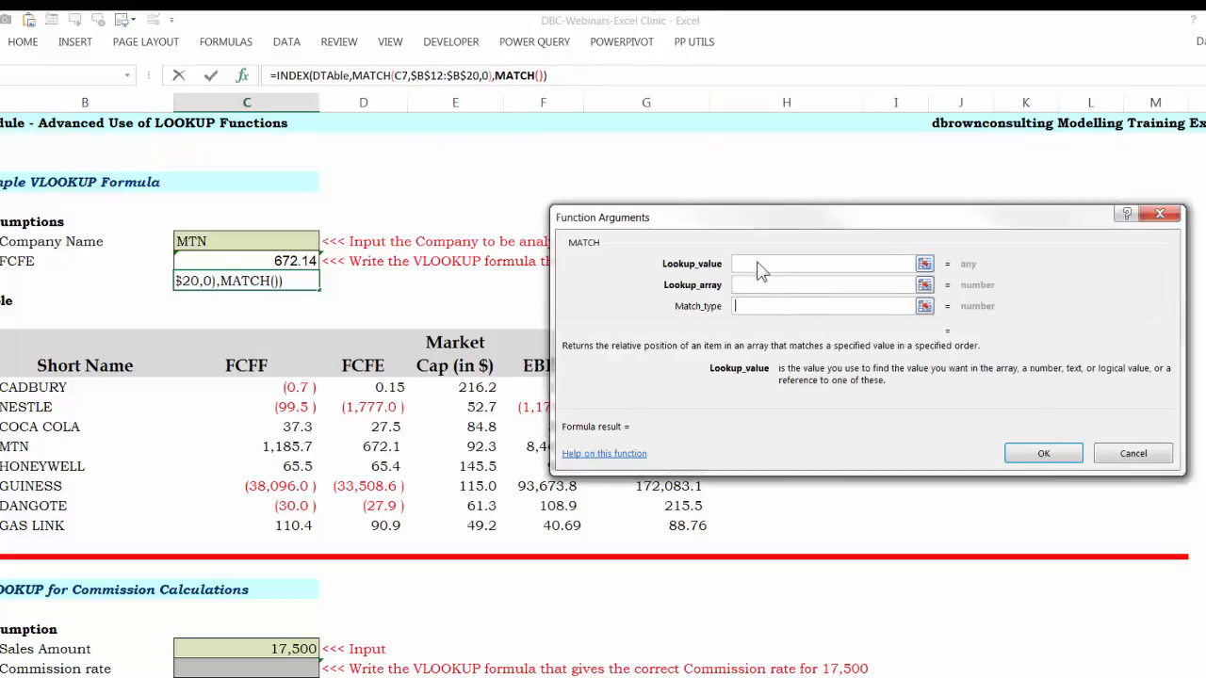
left_click(61, 262)
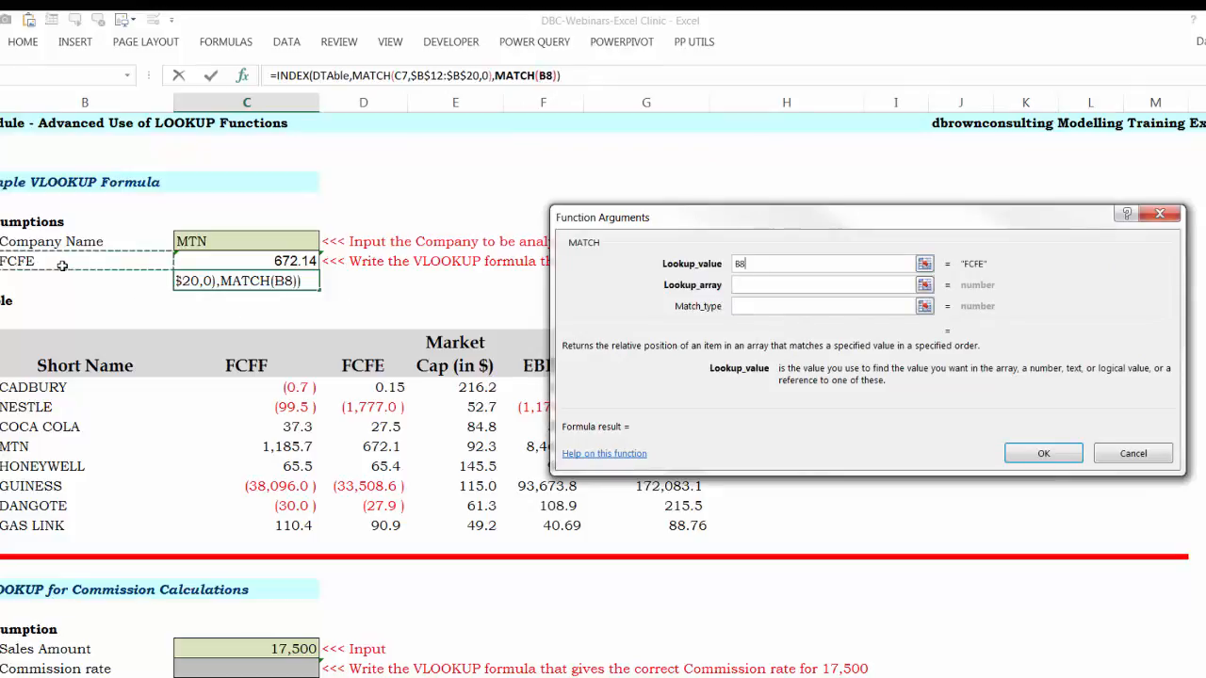
left_click(754, 285)
left_click_drag(784, 219, 728, 438)
left_click_drag(79, 355, 625, 346)
key("F4")
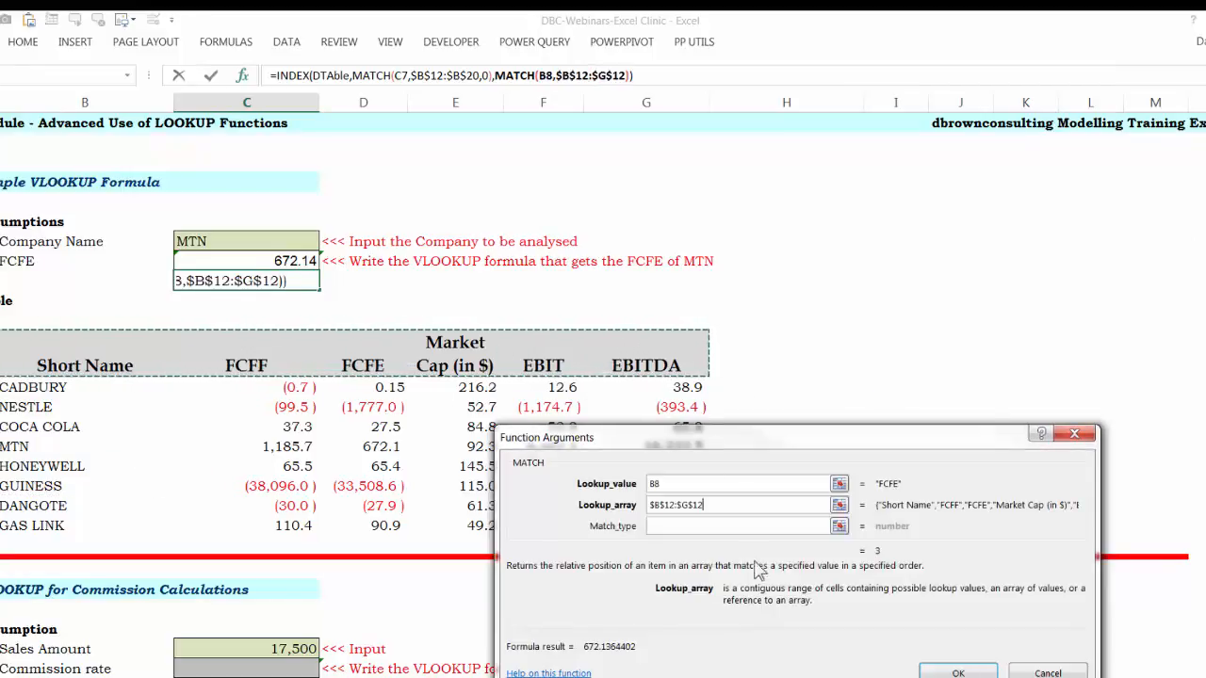
left_click(712, 527)
type("0")
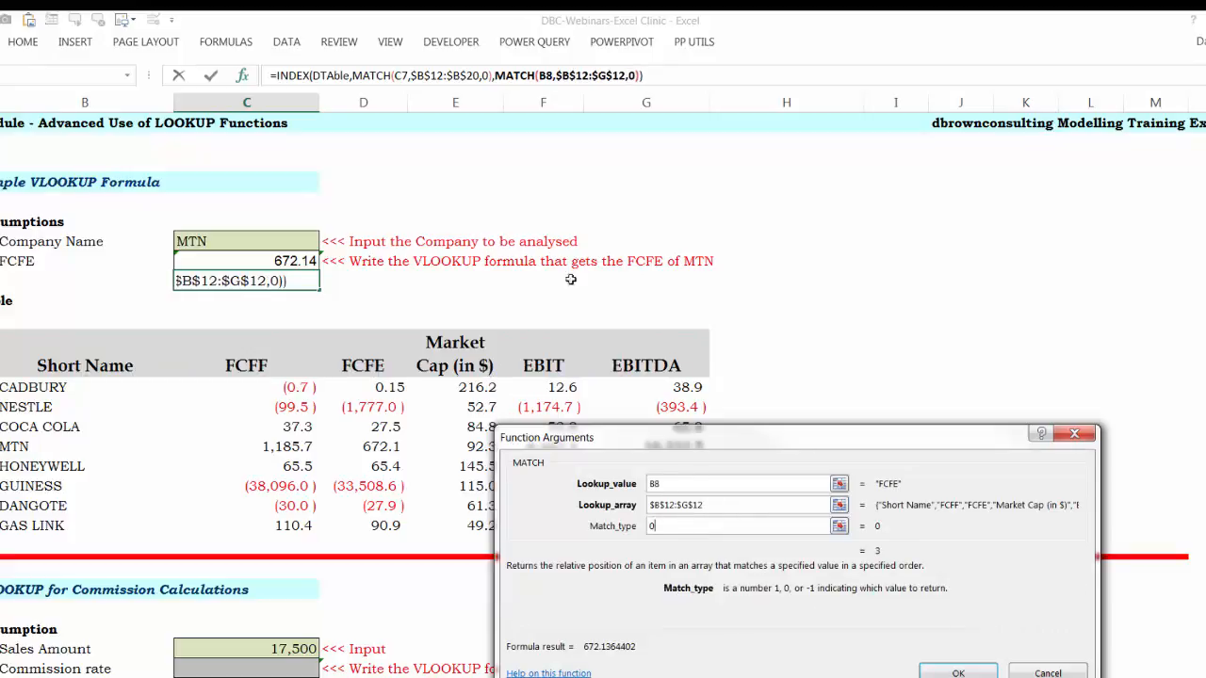
Review the outer INDEX row and column arguments, accept the formula, and format C9 as a number with two decimals
left_click(300, 77)
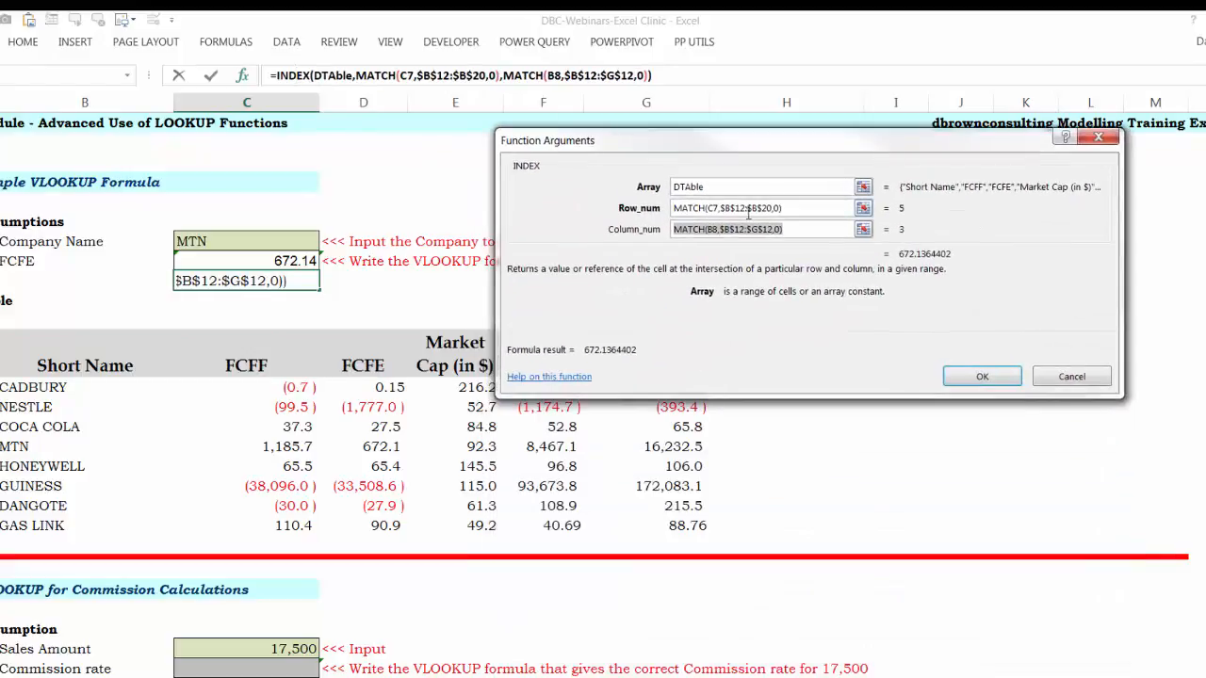
left_click(815, 209)
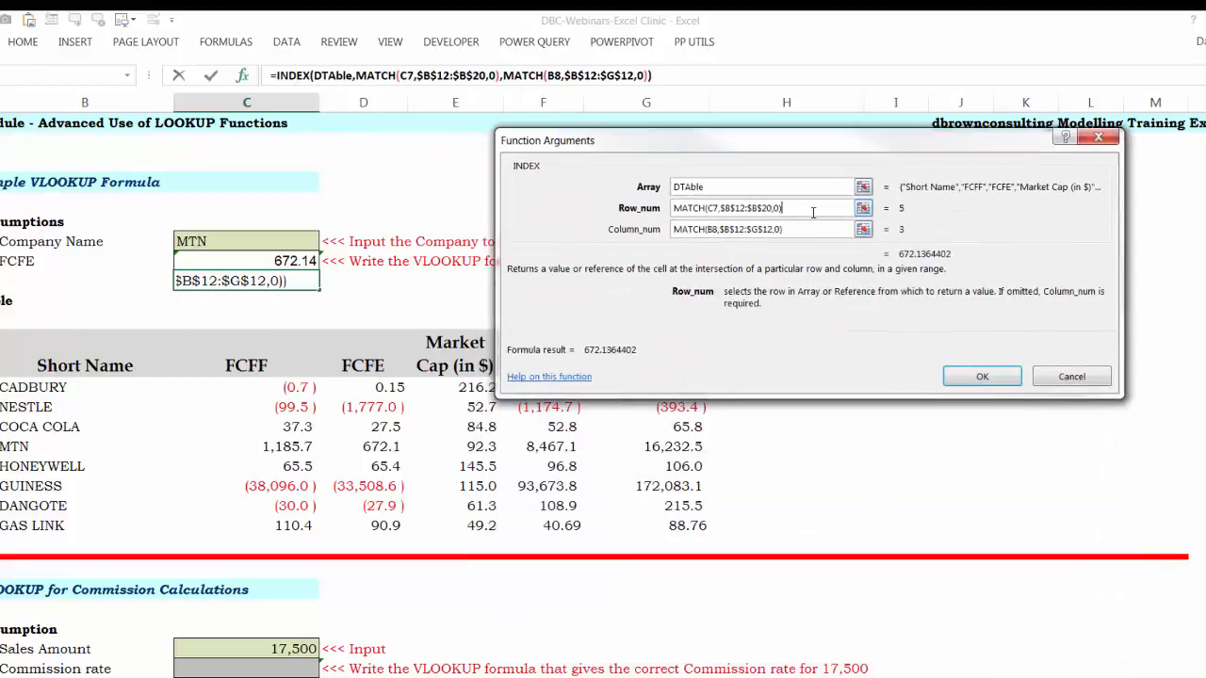
left_click(805, 229)
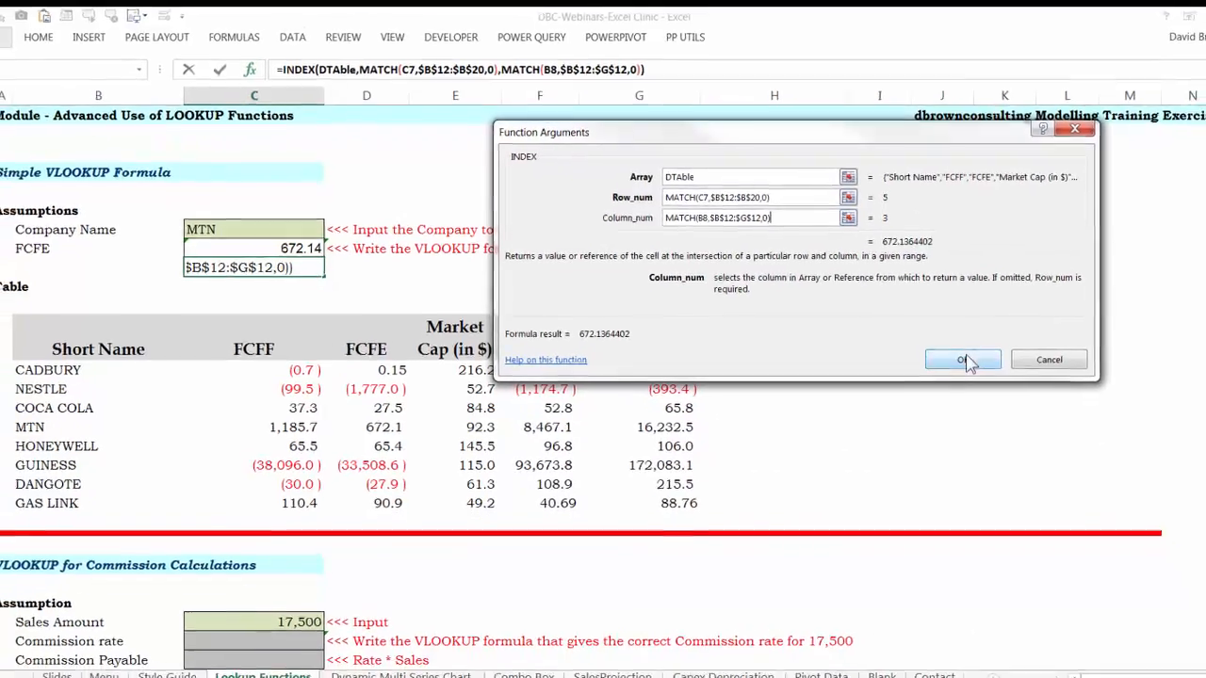
left_click(982, 376)
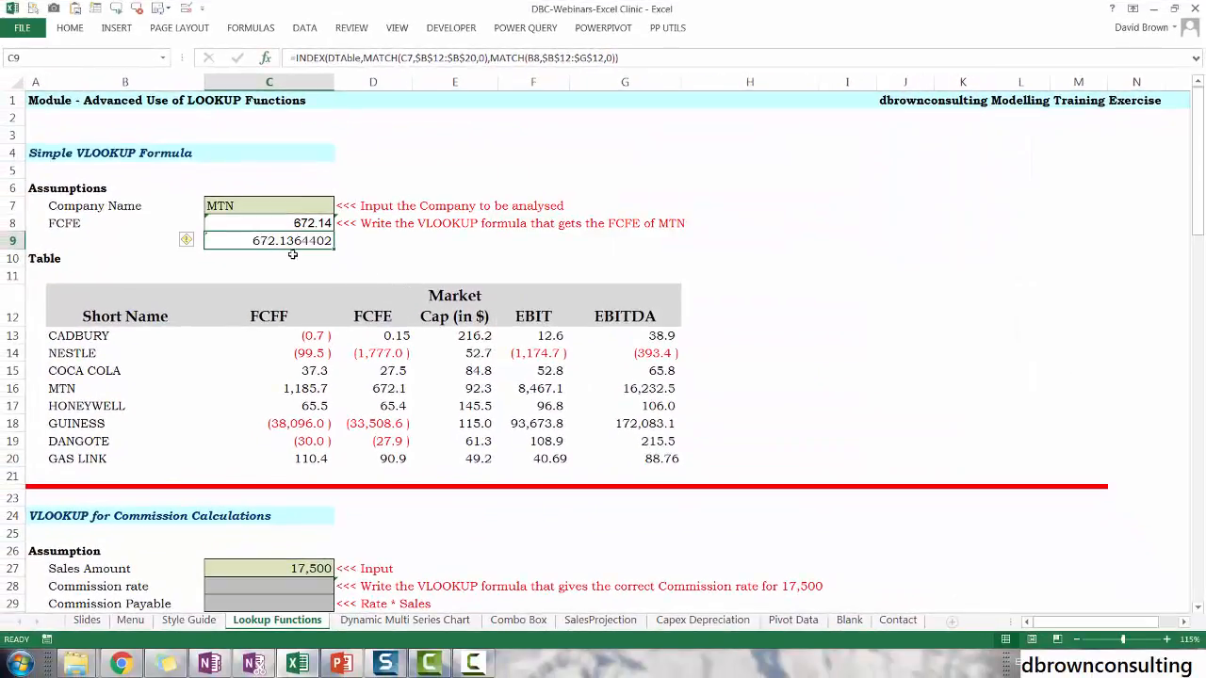
key("ctrl+shift+1")
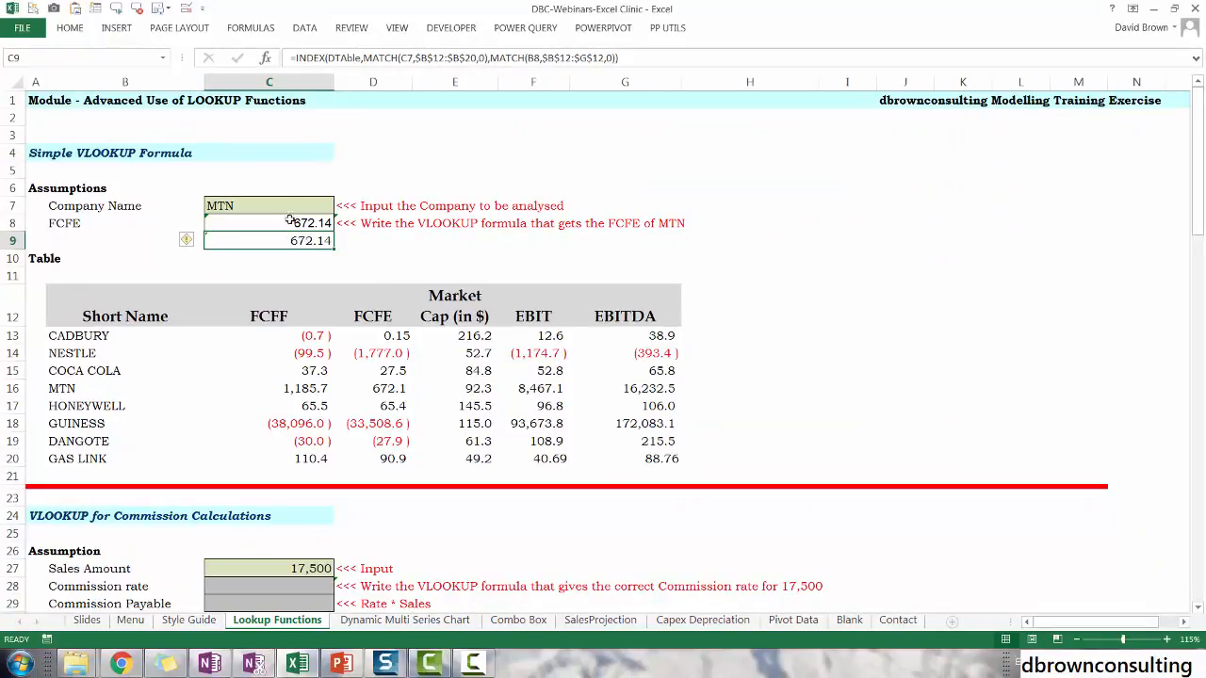
Change the company name in C7 to DANGOTE
left_click(294, 204)
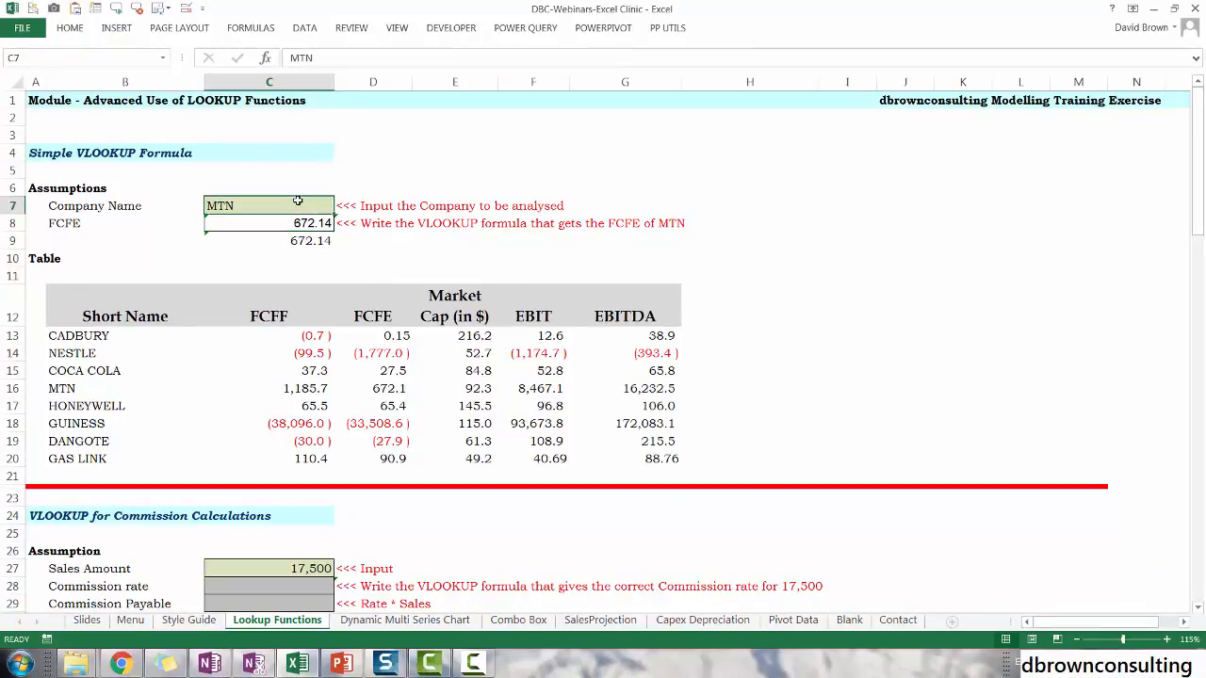
type("DANGOTE")
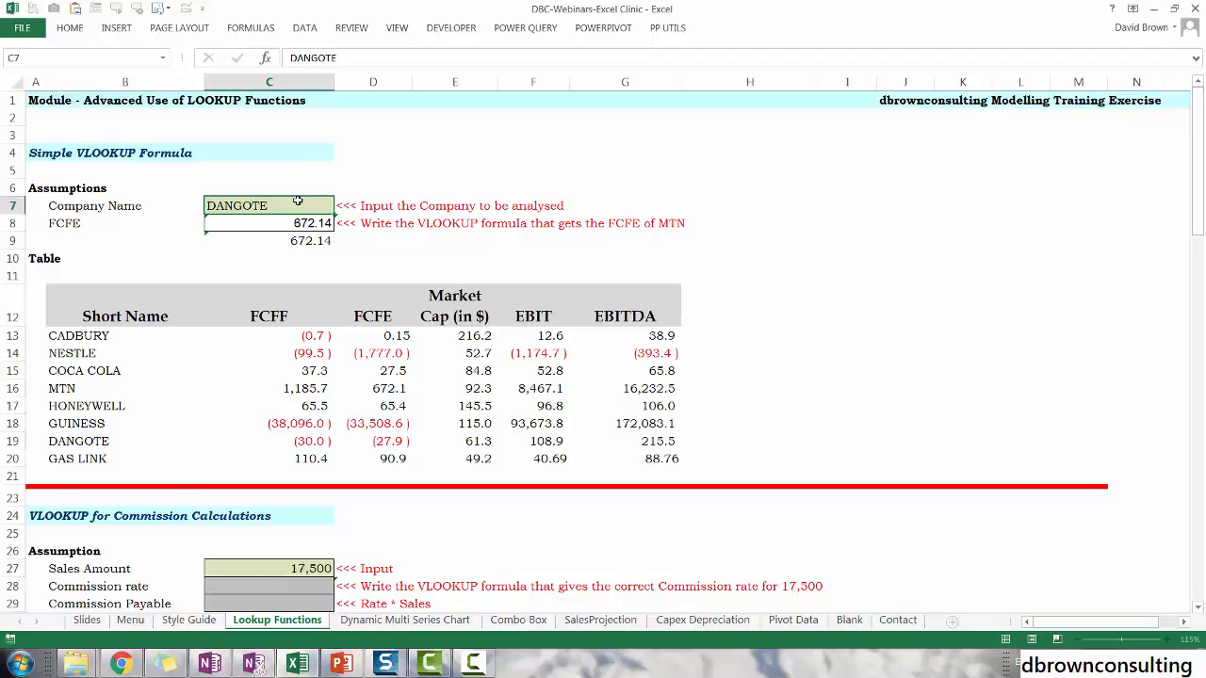
key("Return")
Change the lookup heading in B8 to EBITDA
key("Down")
key("Up")
key("Left")
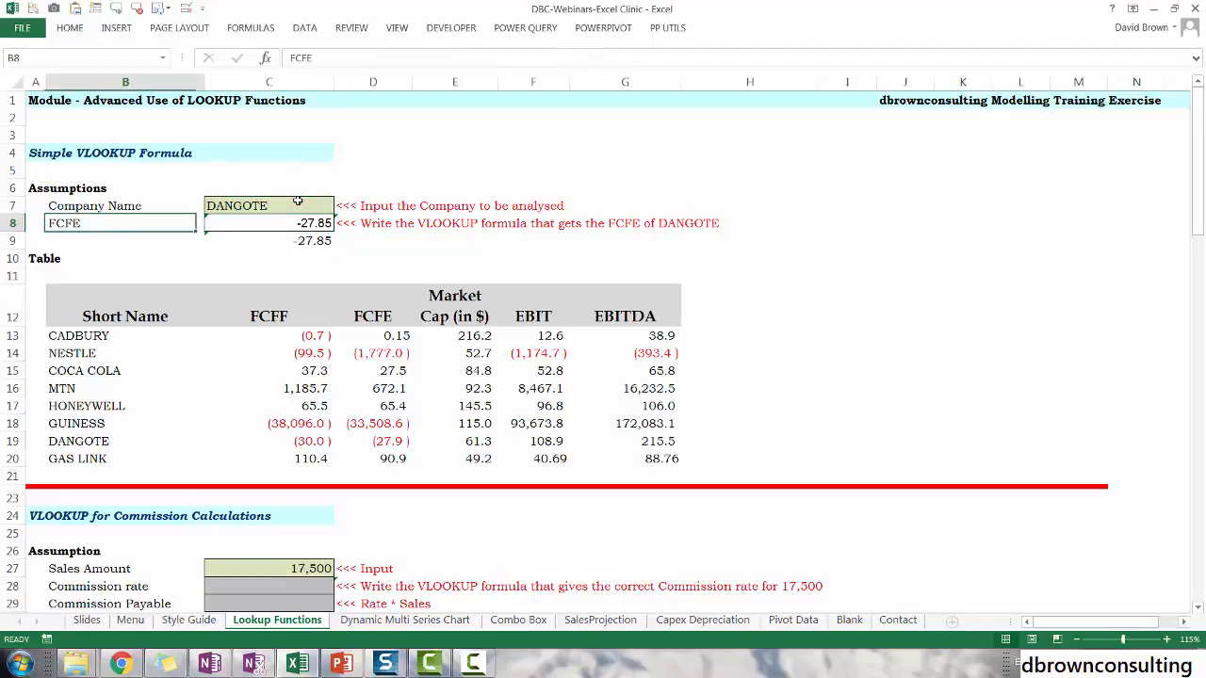
type("F")
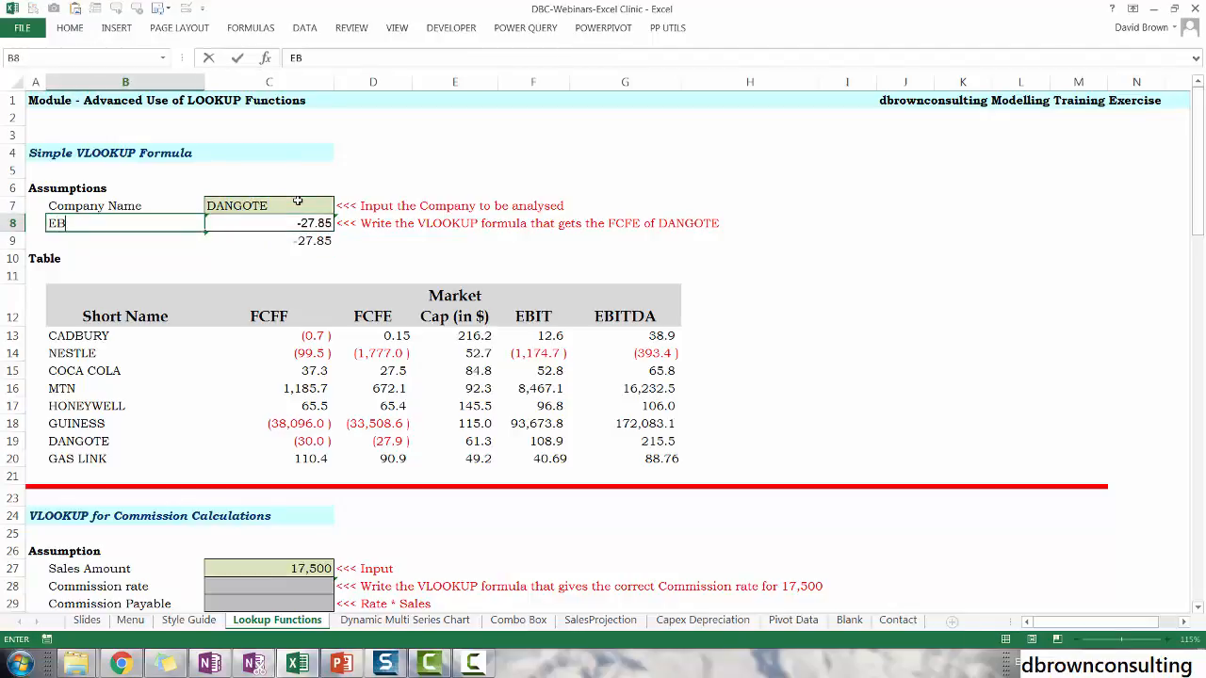
type("BITDA")
key("Return")
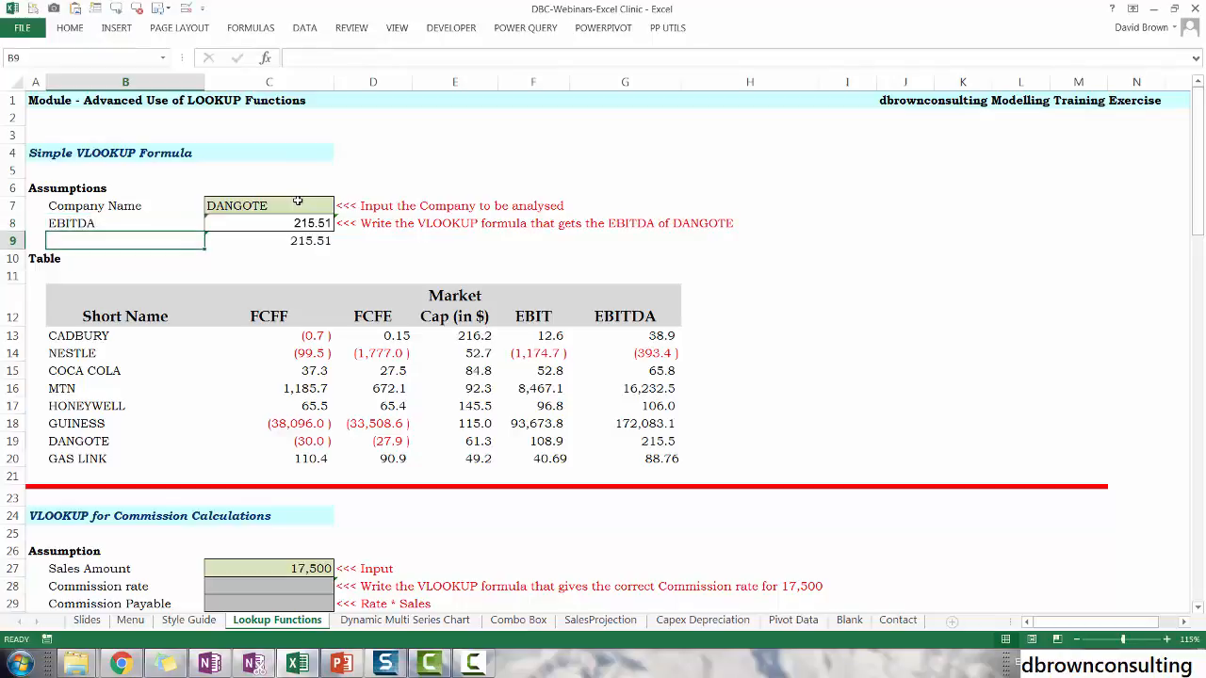
key("Up")
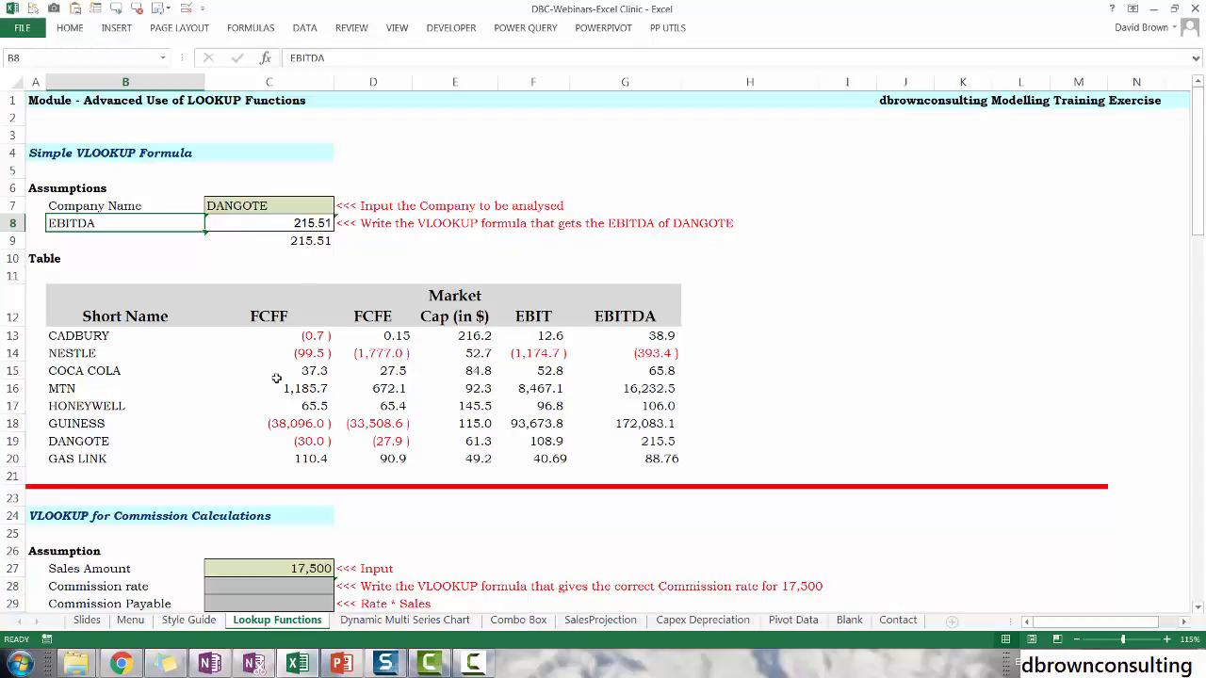
Return to the Menu sheet and open the Combo Box sheet from featured question 4 on combo and list creation
left_click(35, 104)
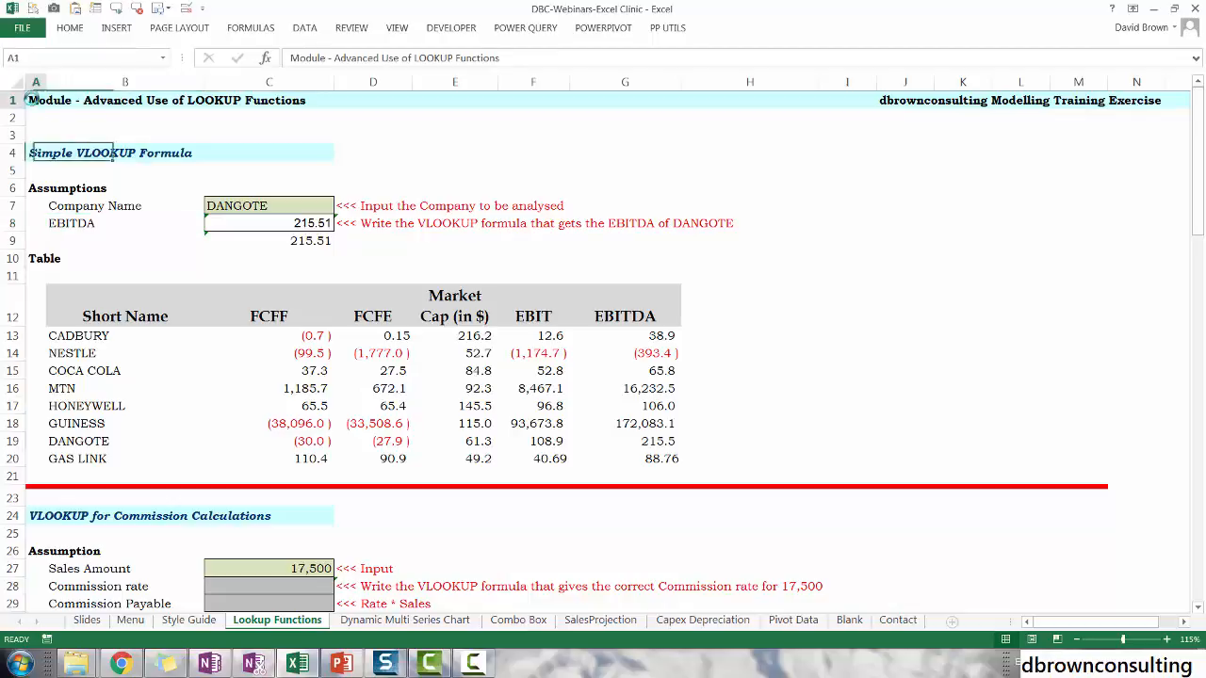
key("ctrl+Page_Up")
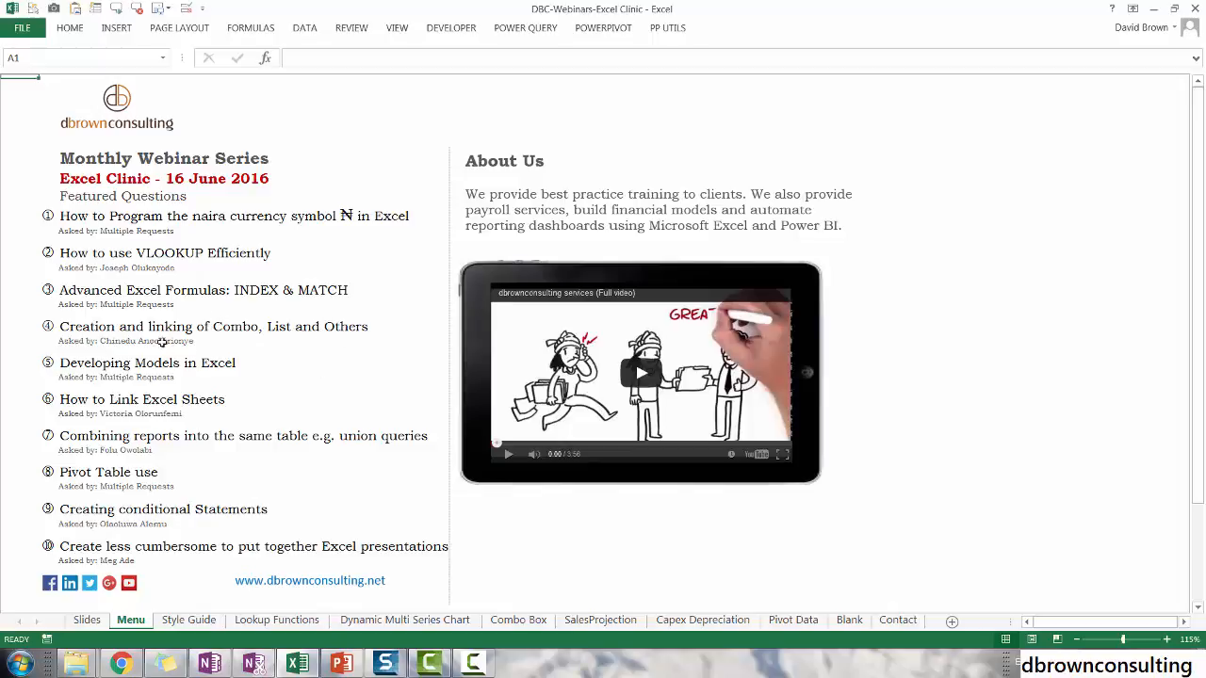
left_click(47, 329)
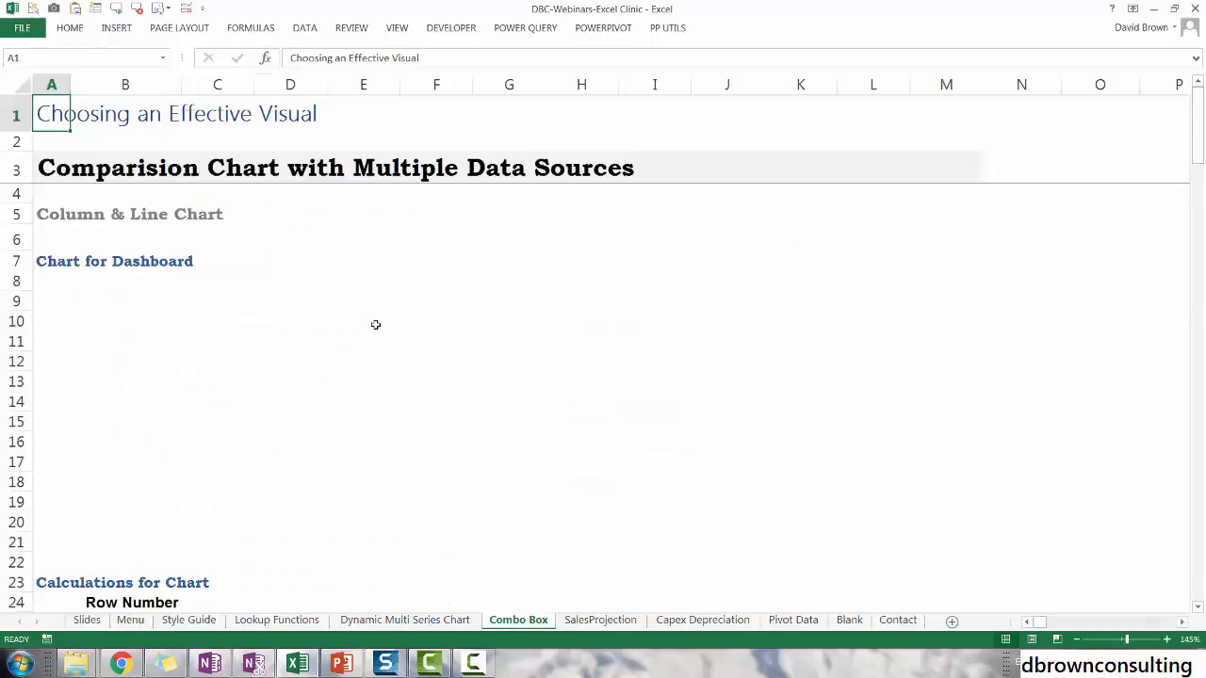
Clear the old chart calculations in B27:M29 beneath the year headings on the Combo Box sheet
left_click(129, 312)
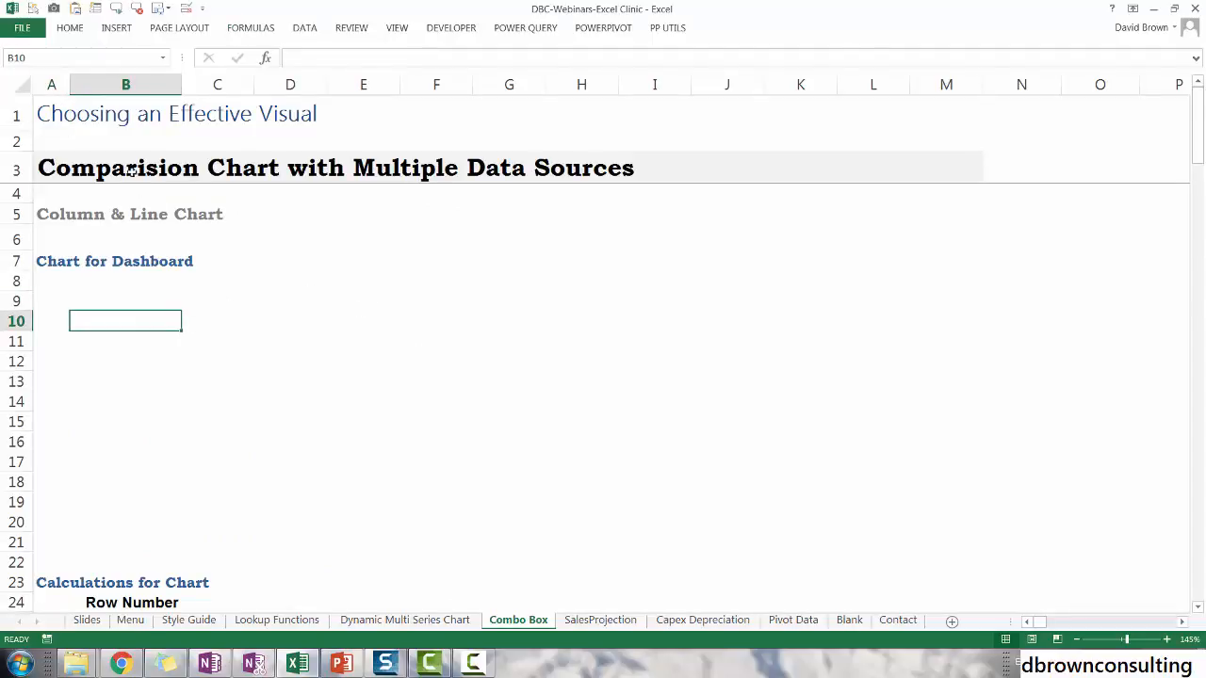
scroll(513, 368, "down", 6)
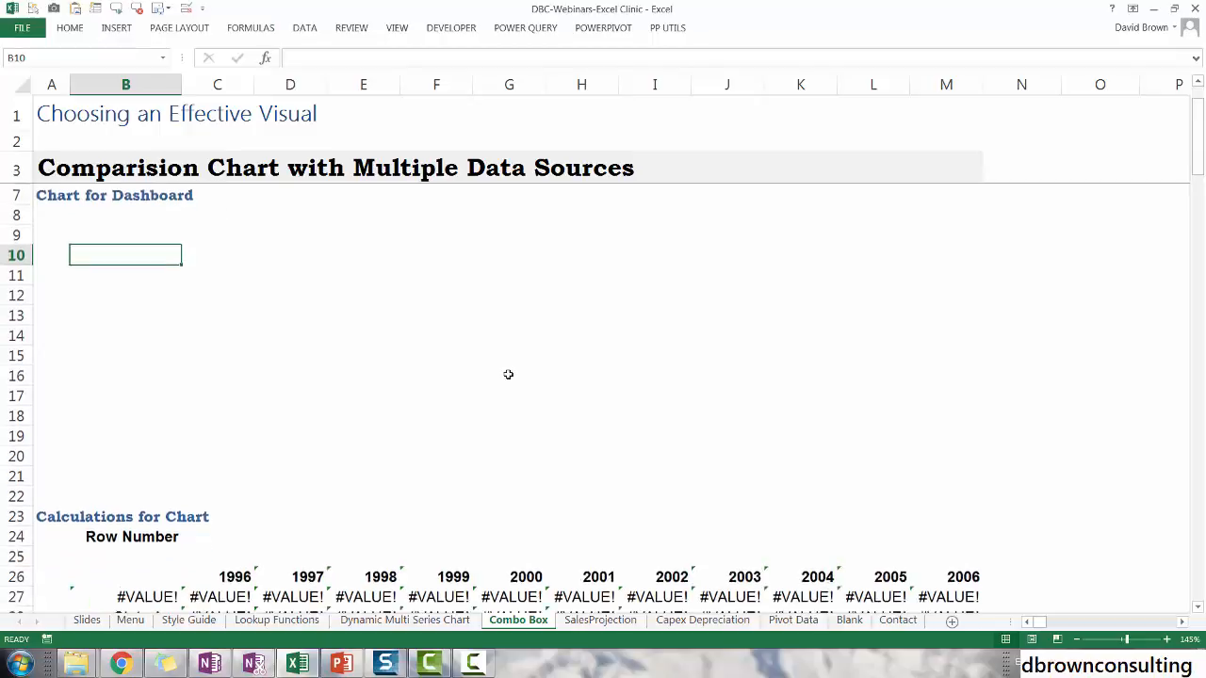
scroll(283, 349, "down", 1)
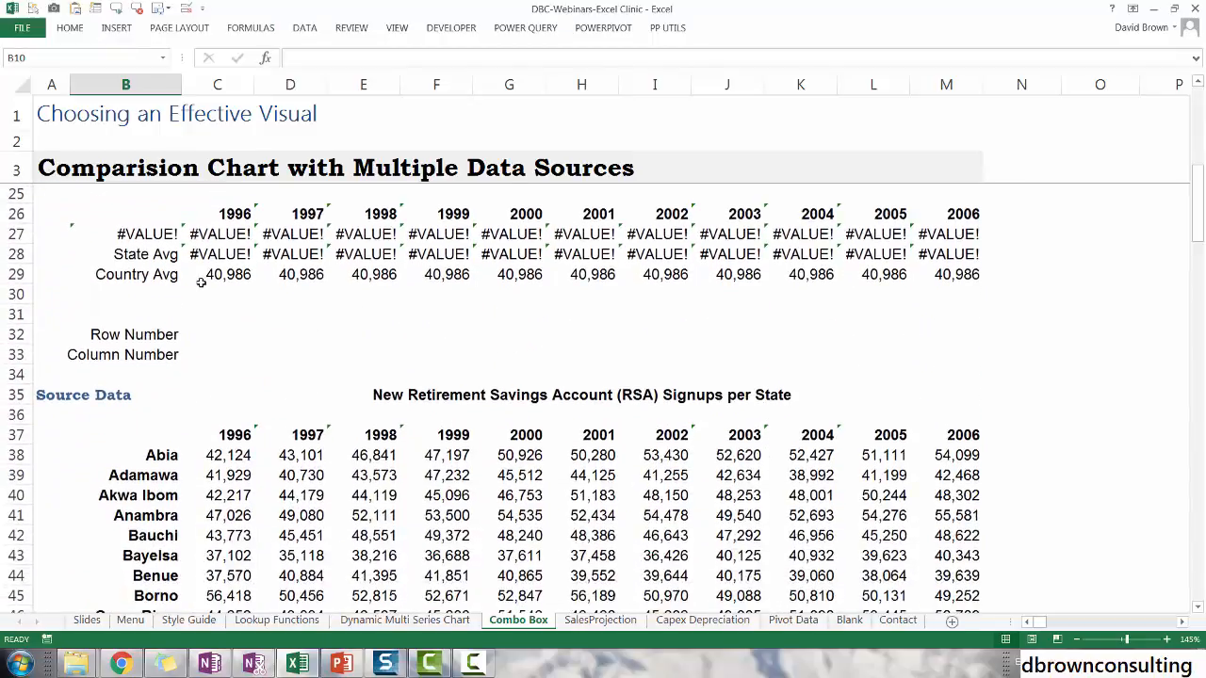
scroll(131, 282, "up", 1)
left_click_drag(169, 290, 941, 332)
key("Delete")
left_click(455, 314)
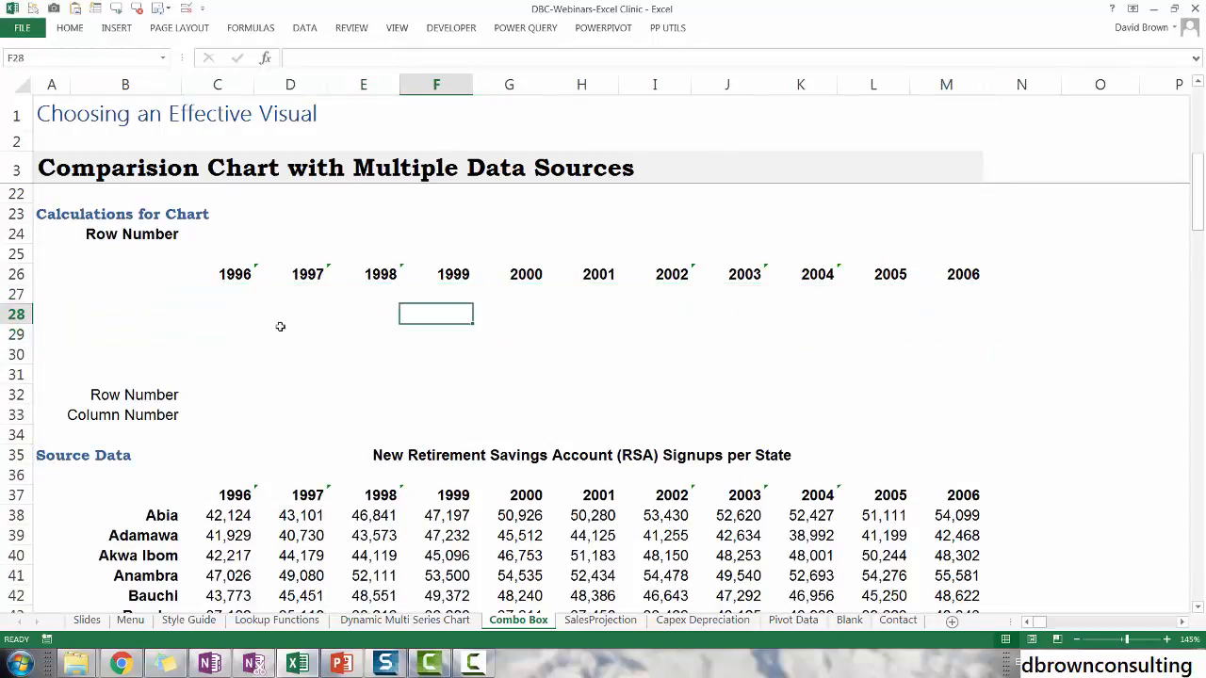
Examine the RSA signups source data by state and year, from the state names down through the yearly figures
scroll(207, 399, "down", 3)
scroll(324, 403, "down", 1)
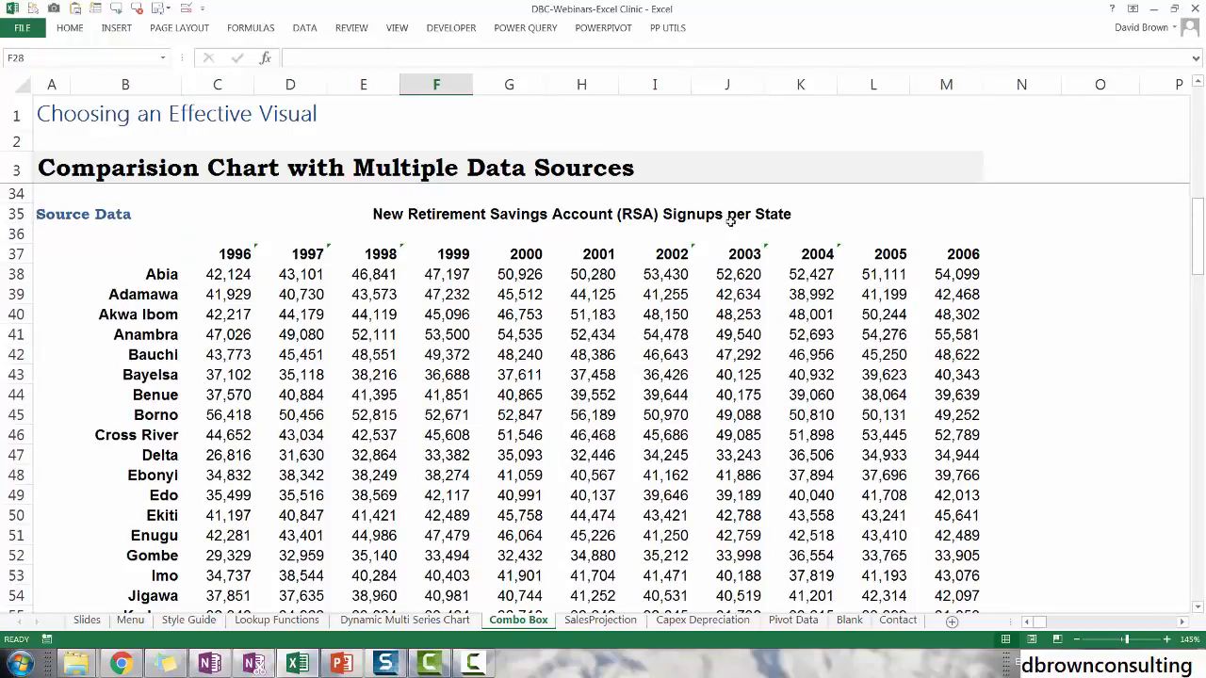
left_click(170, 256)
left_click_drag(150, 275, 192, 498)
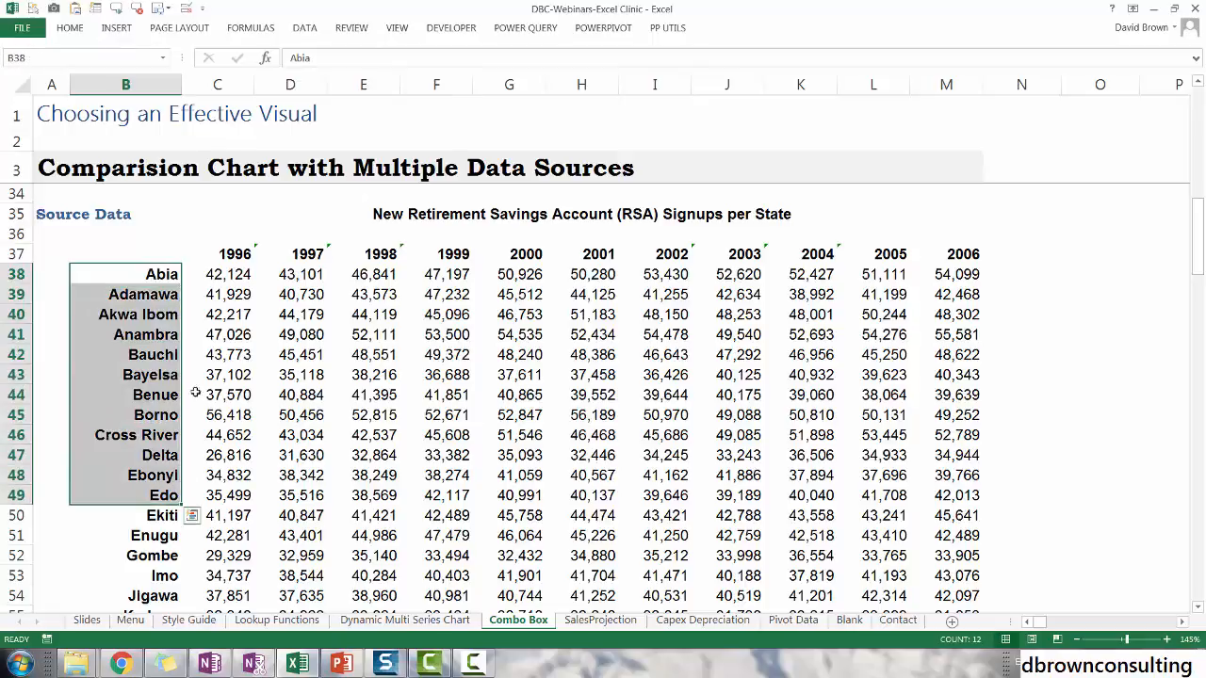
left_click(143, 296)
left_click(386, 297)
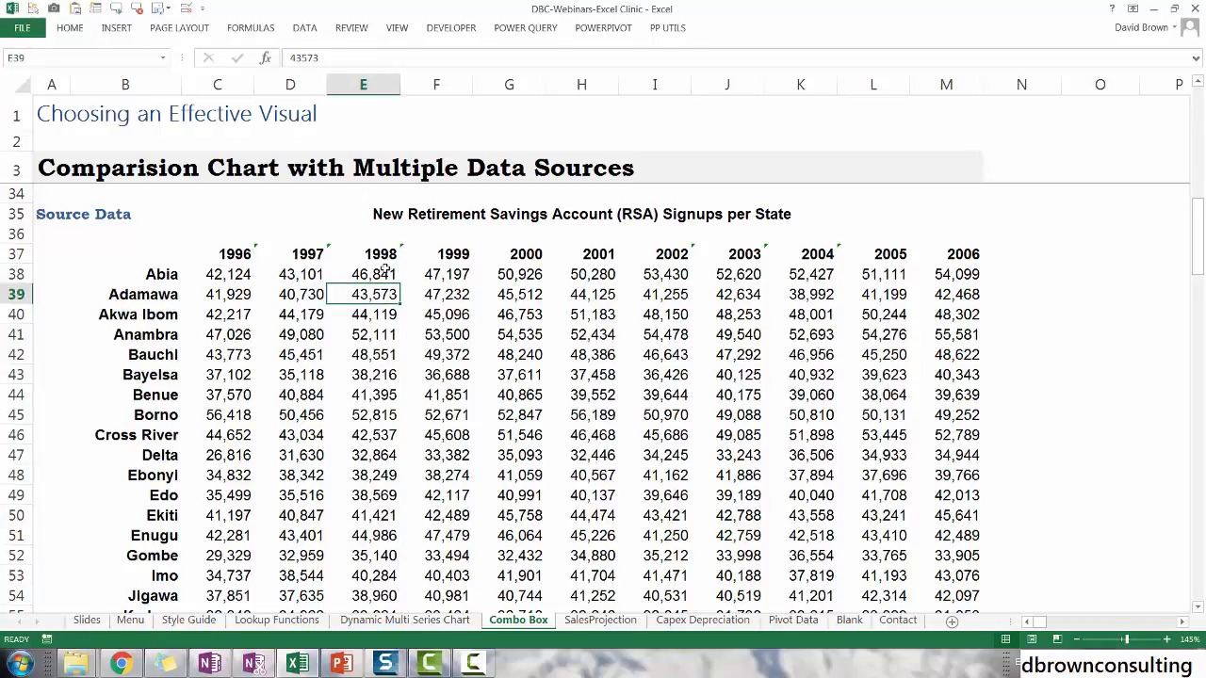
scroll(506, 351, "down", 9)
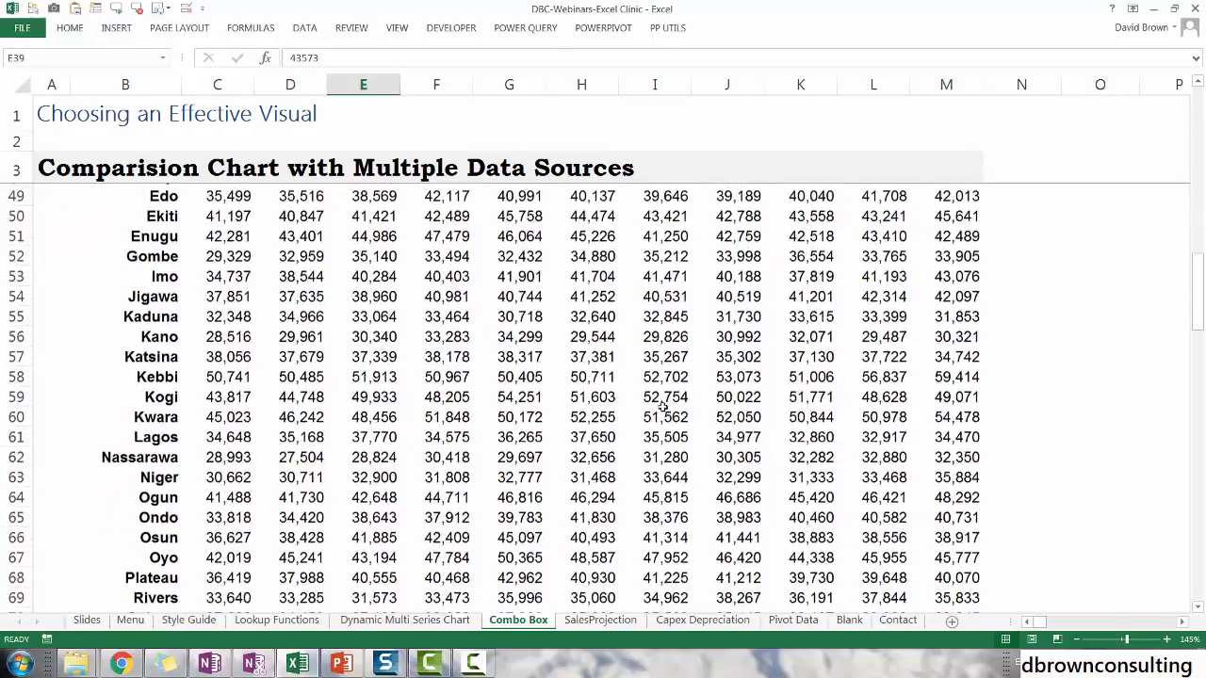
scroll(570, 345, "up", 10)
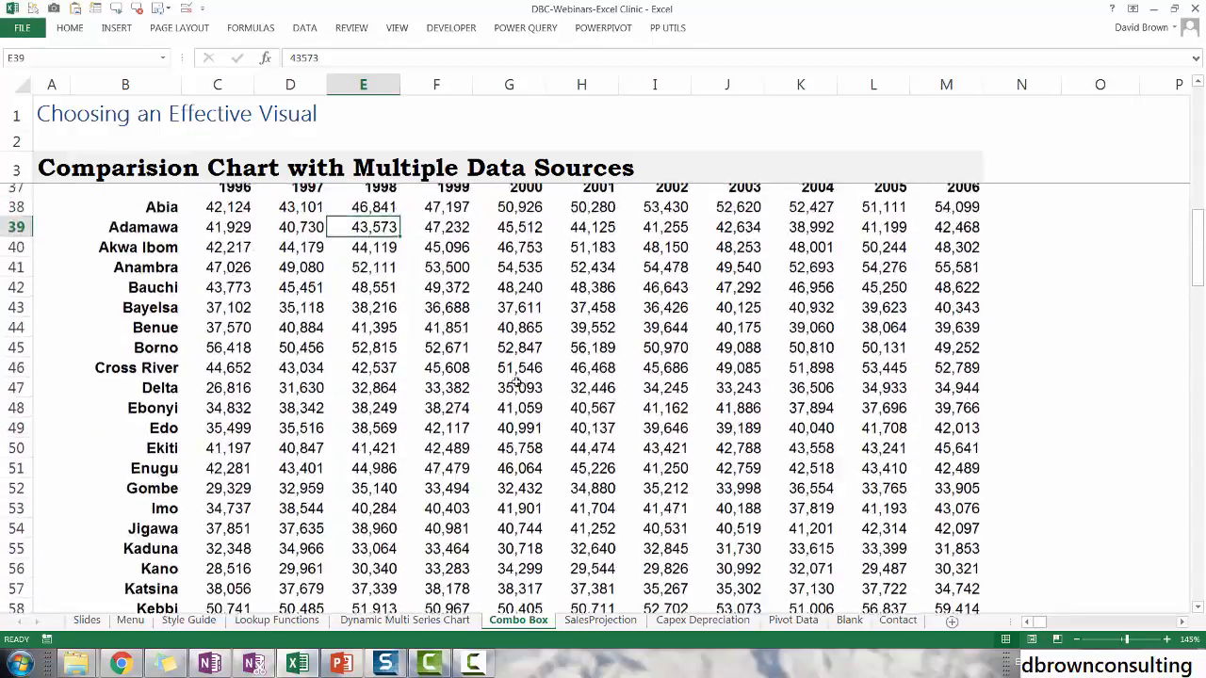
scroll(436, 425, "down", 1)
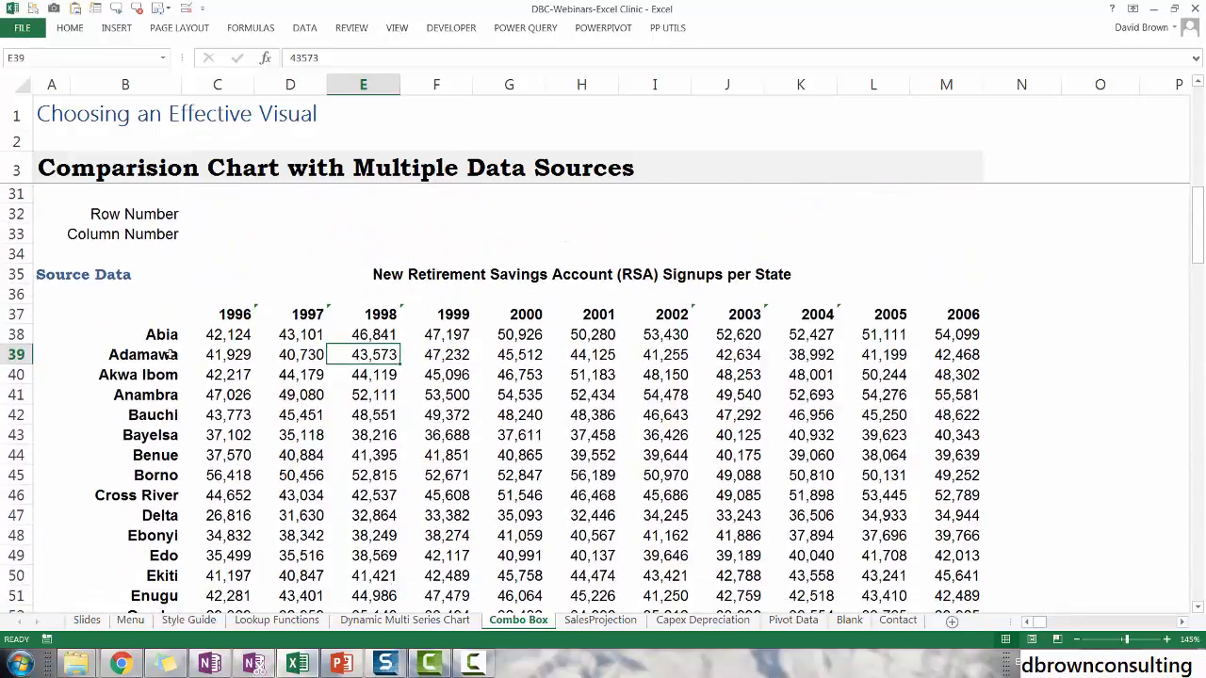
Examine the state names and yearly signup figures in the source data, and the empty dashboard chart and calculation areas above them
left_click_drag(162, 336, 727, 434)
left_click(568, 395)
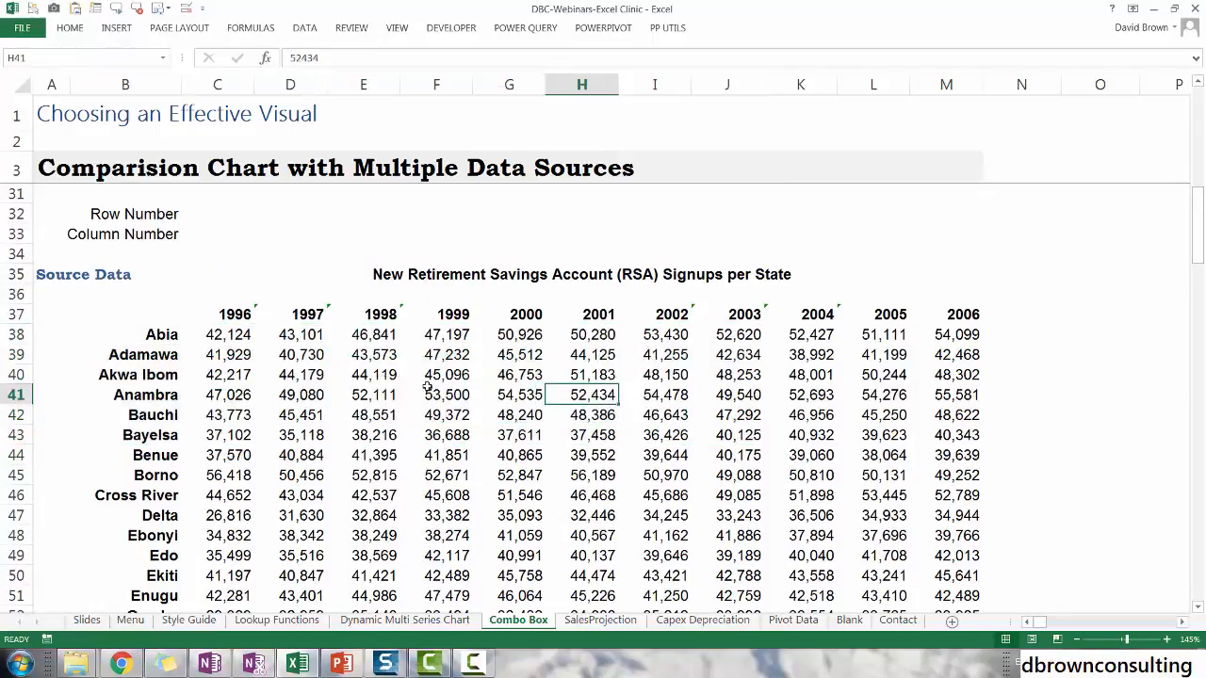
scroll(300, 366, "up", 4)
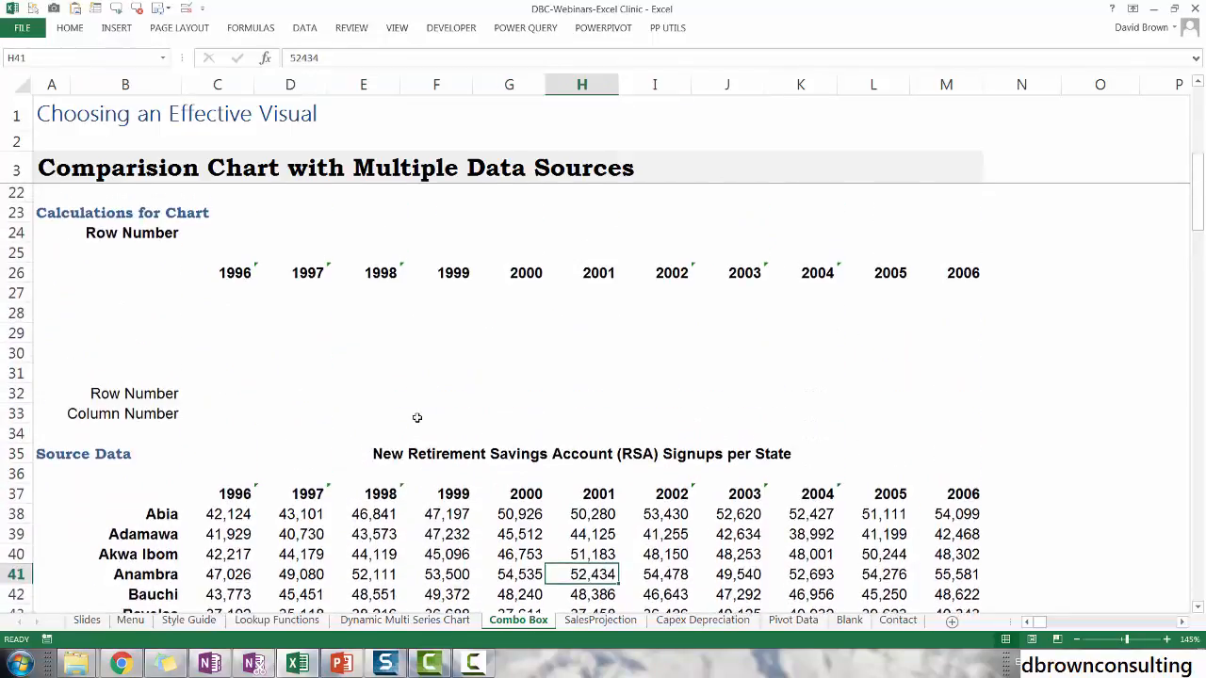
scroll(322, 414, "up", 1)
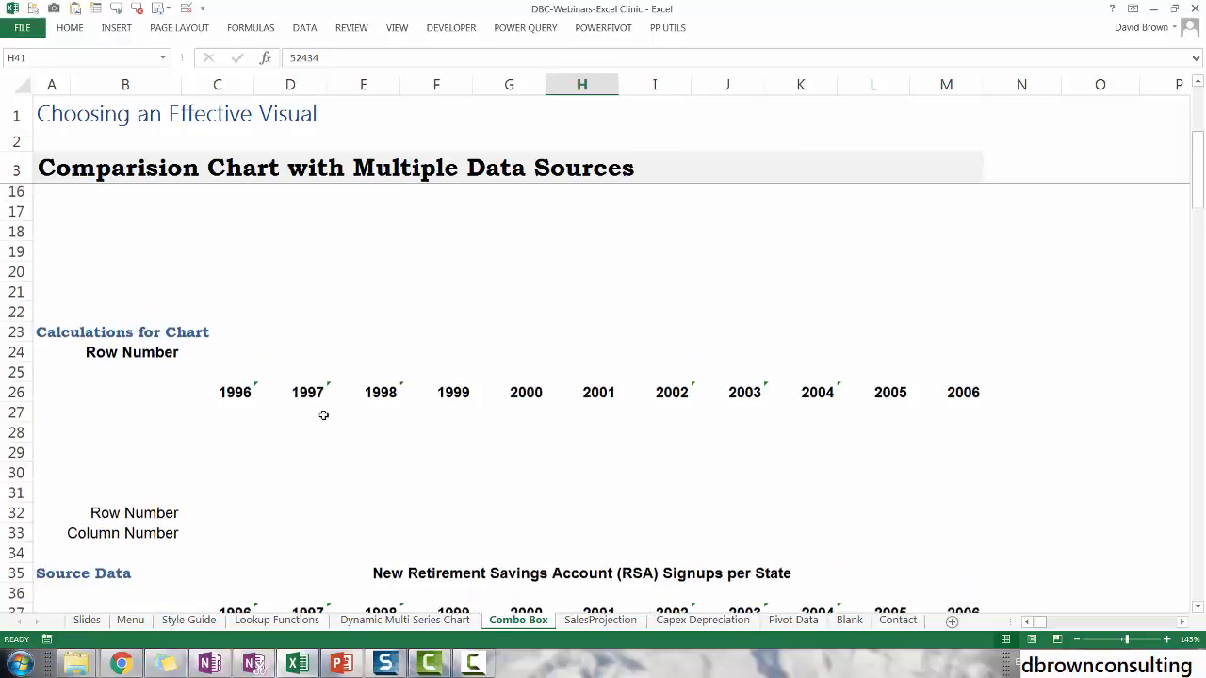
scroll(326, 444, "up", 4)
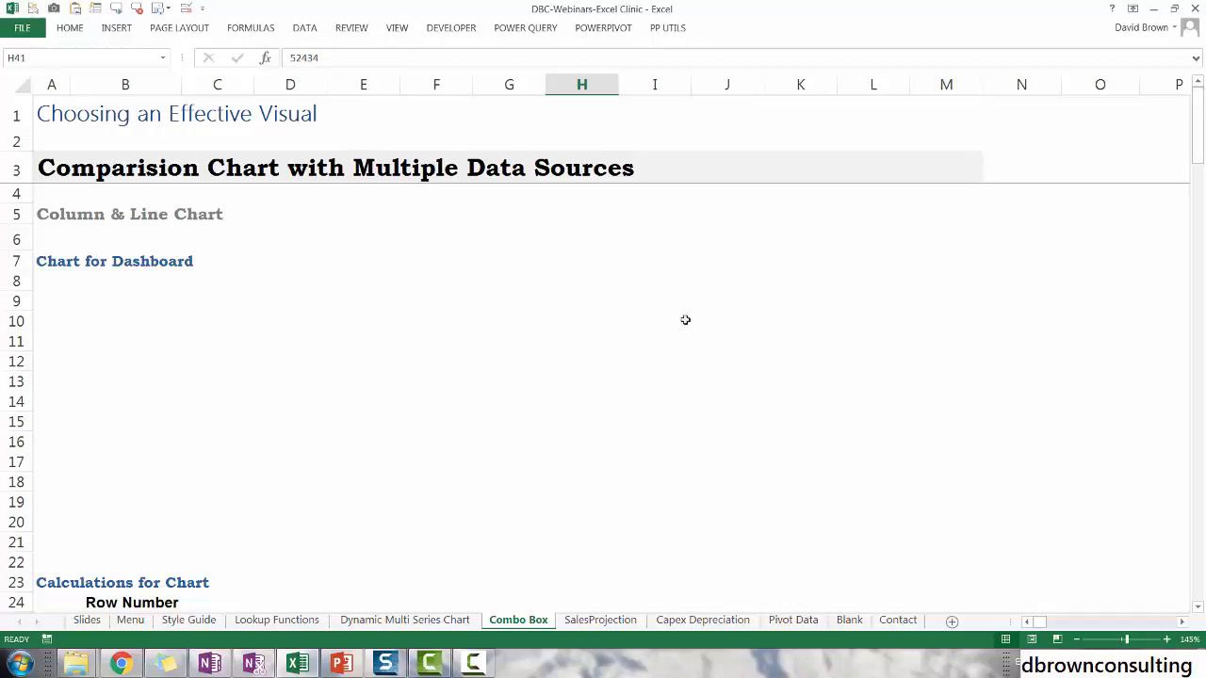
left_click(212, 241)
scroll(184, 546, "down", 6)
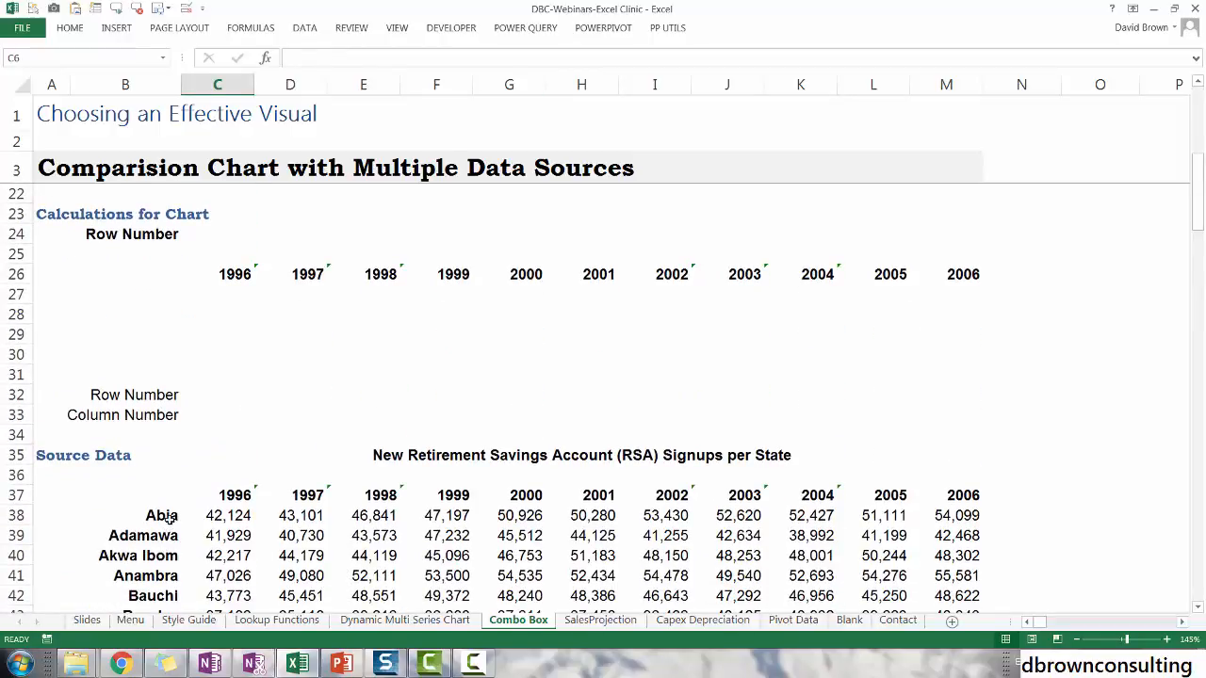
left_click(167, 516)
left_click(157, 537)
left_click(149, 558)
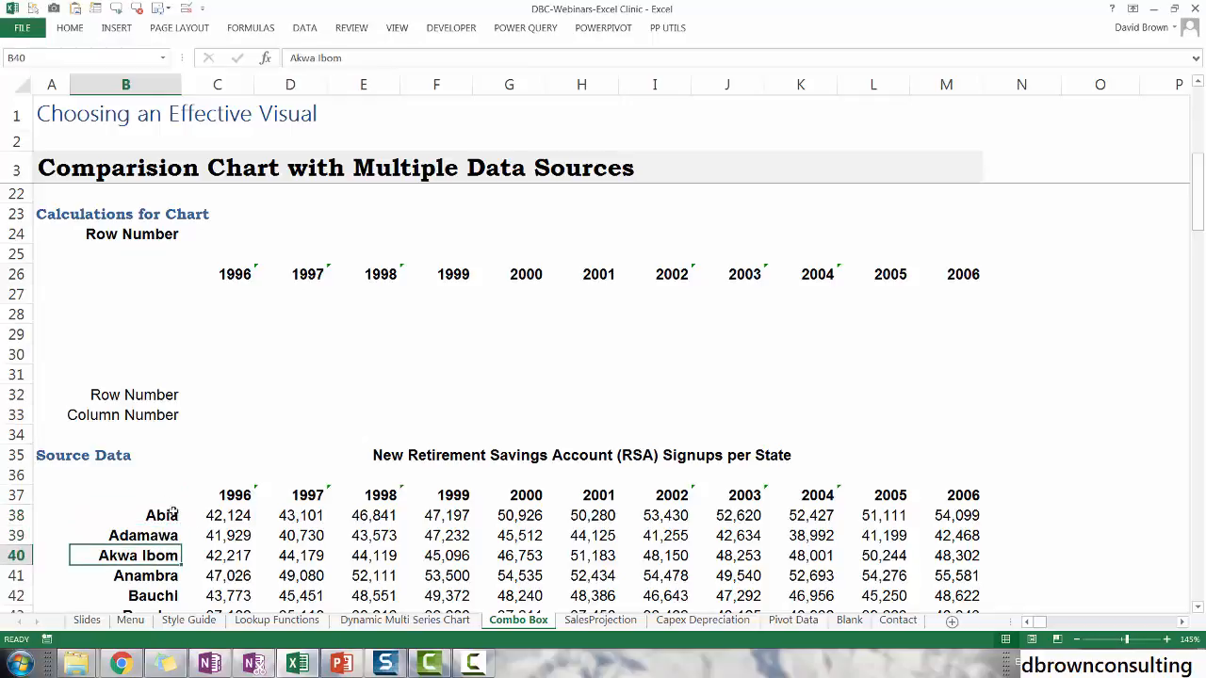
scroll(258, 509, "up", 6)
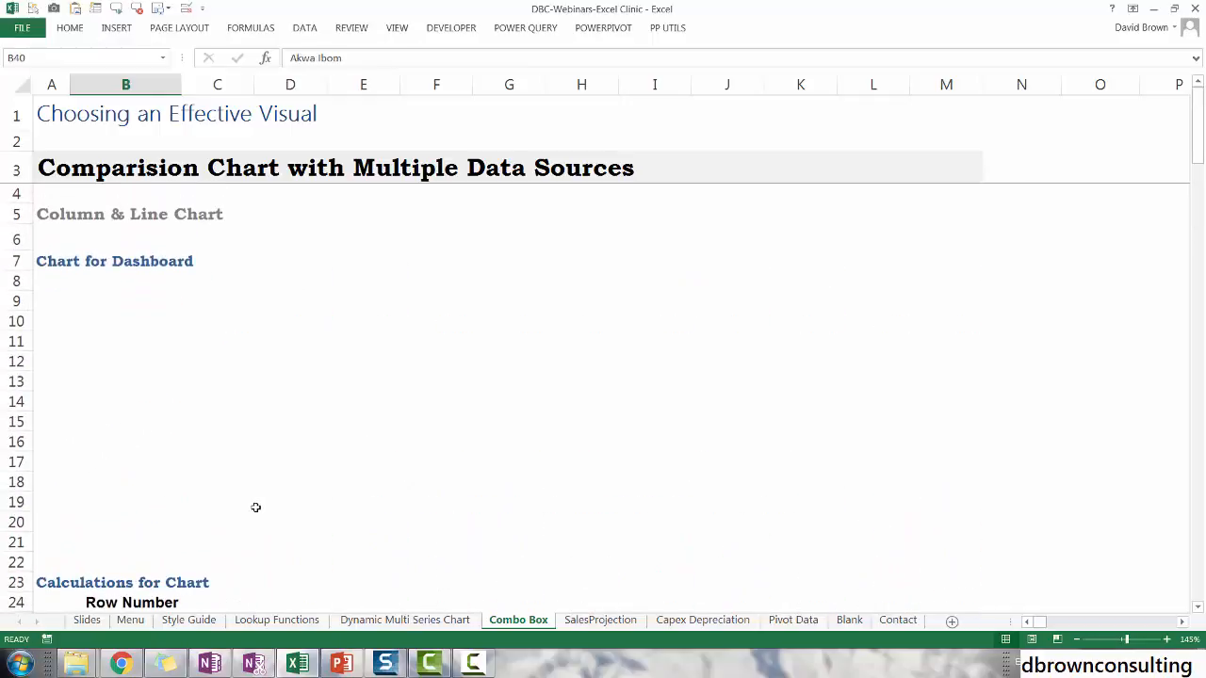
Enter the label Switch in C6 above the dashboard chart area and fill the adjacent cell D6 with yellow
left_click(203, 240)
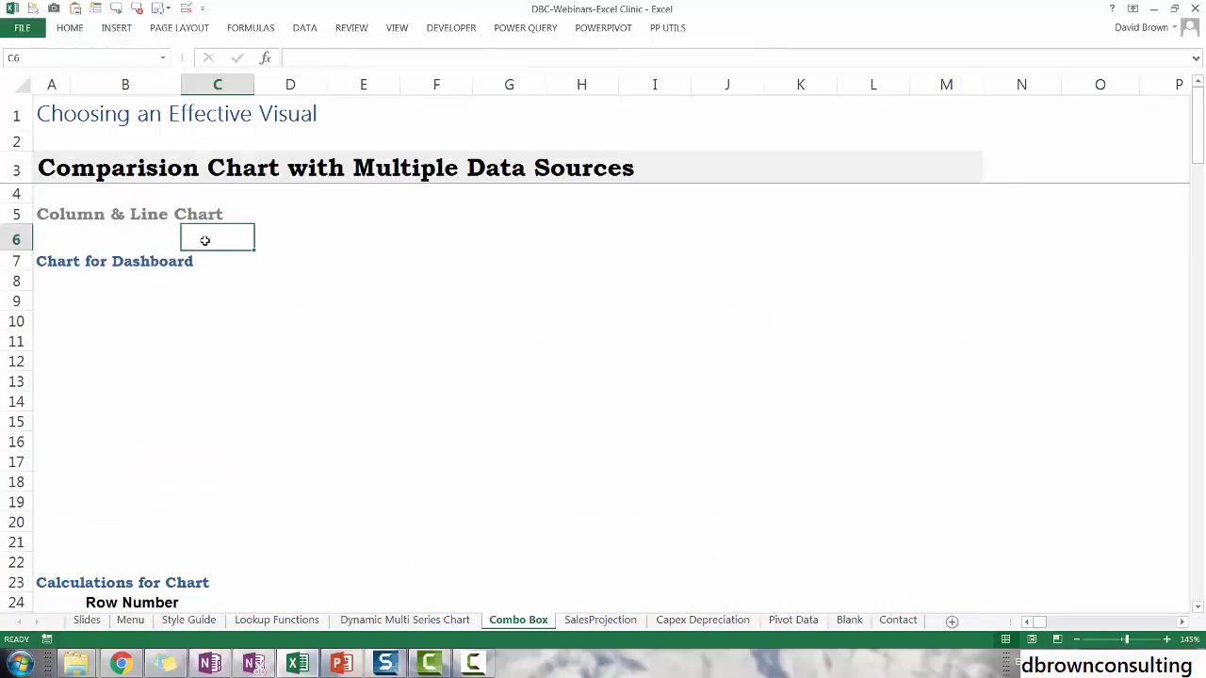
type("Switch")
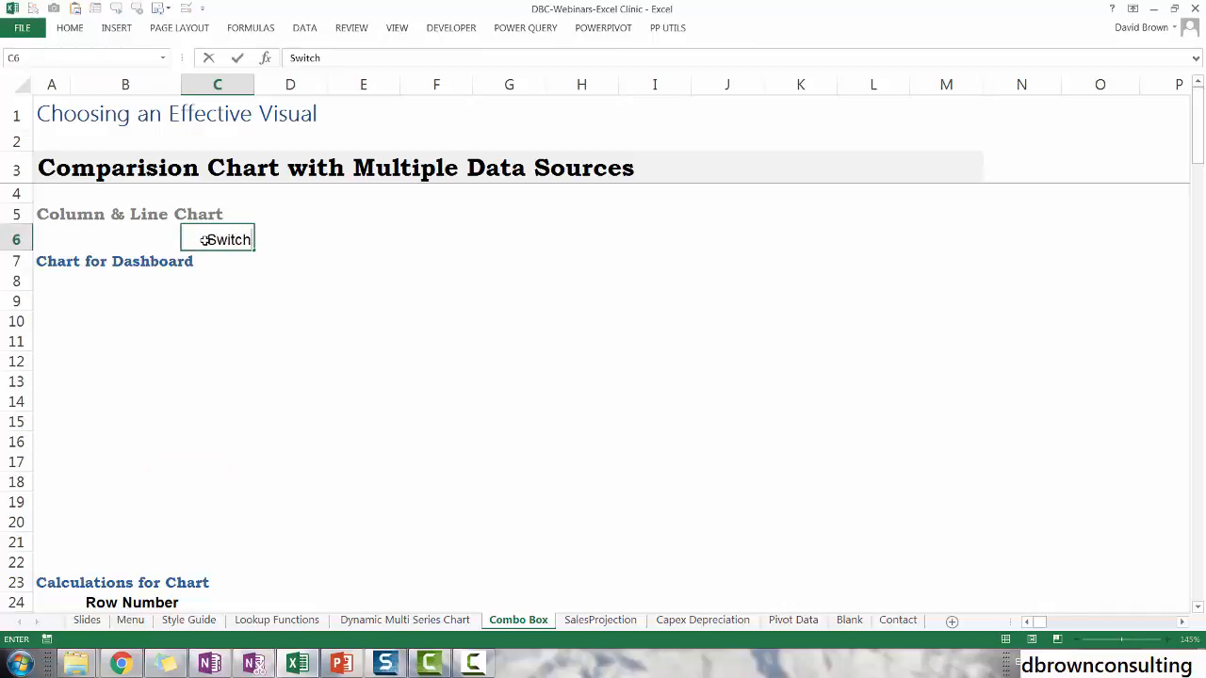
key("Return")
key("Up")
key("Right")
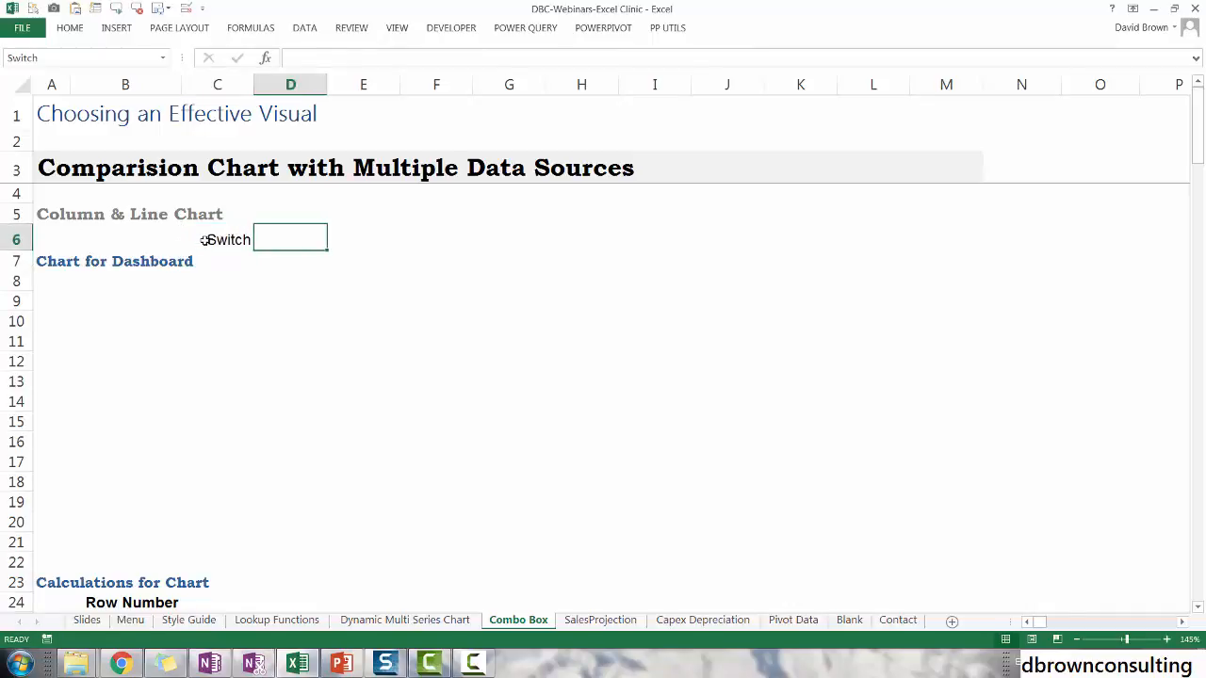
left_click(80, 32)
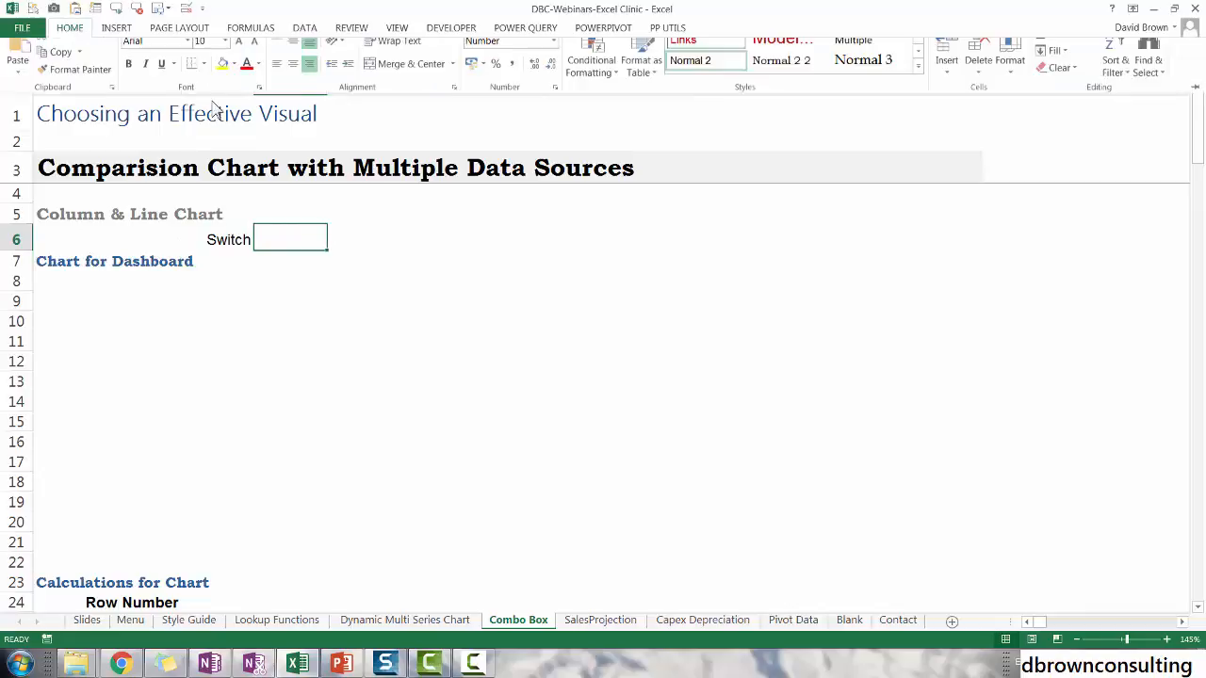
left_click(222, 77)
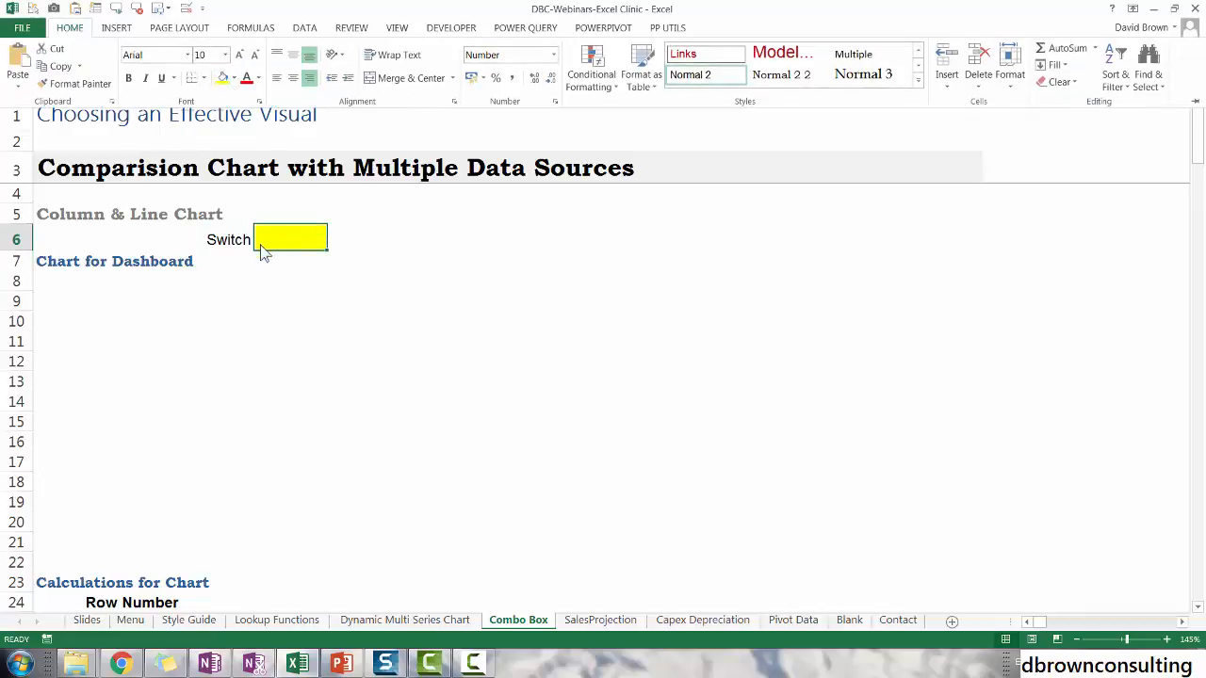
left_click(217, 320)
left_click(217, 310)
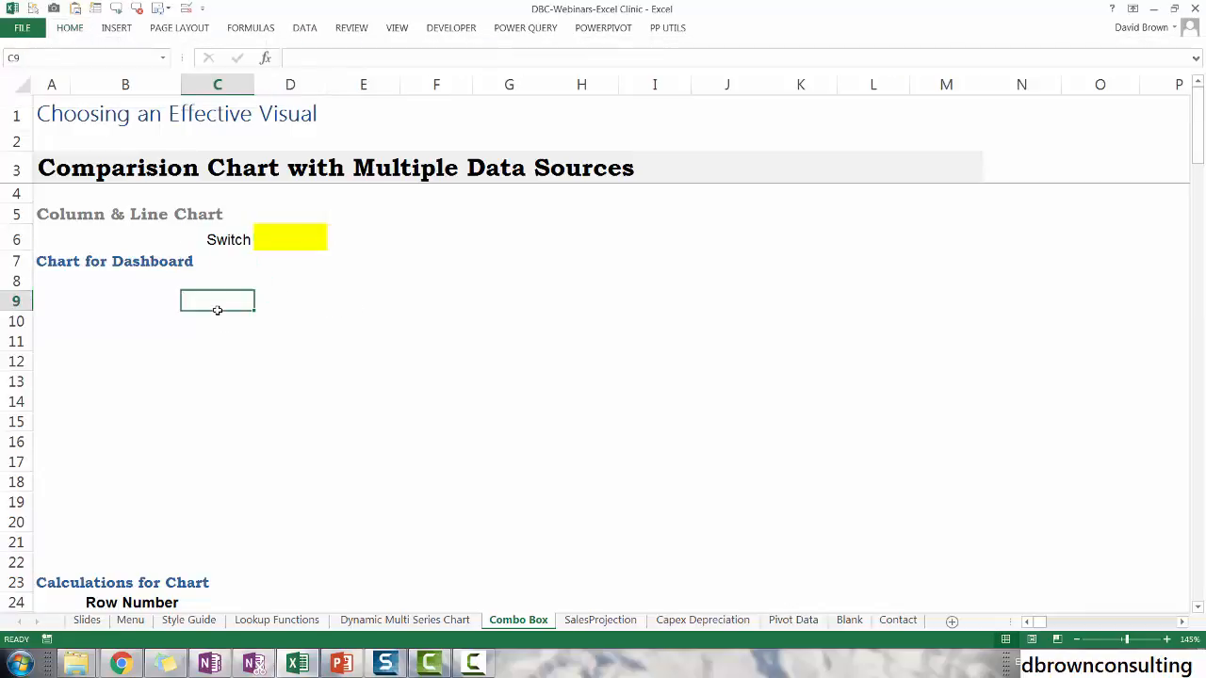
Label the chart calculation rows in B27:B29 State, State Average and Country Average
scroll(255, 425, "down", 5)
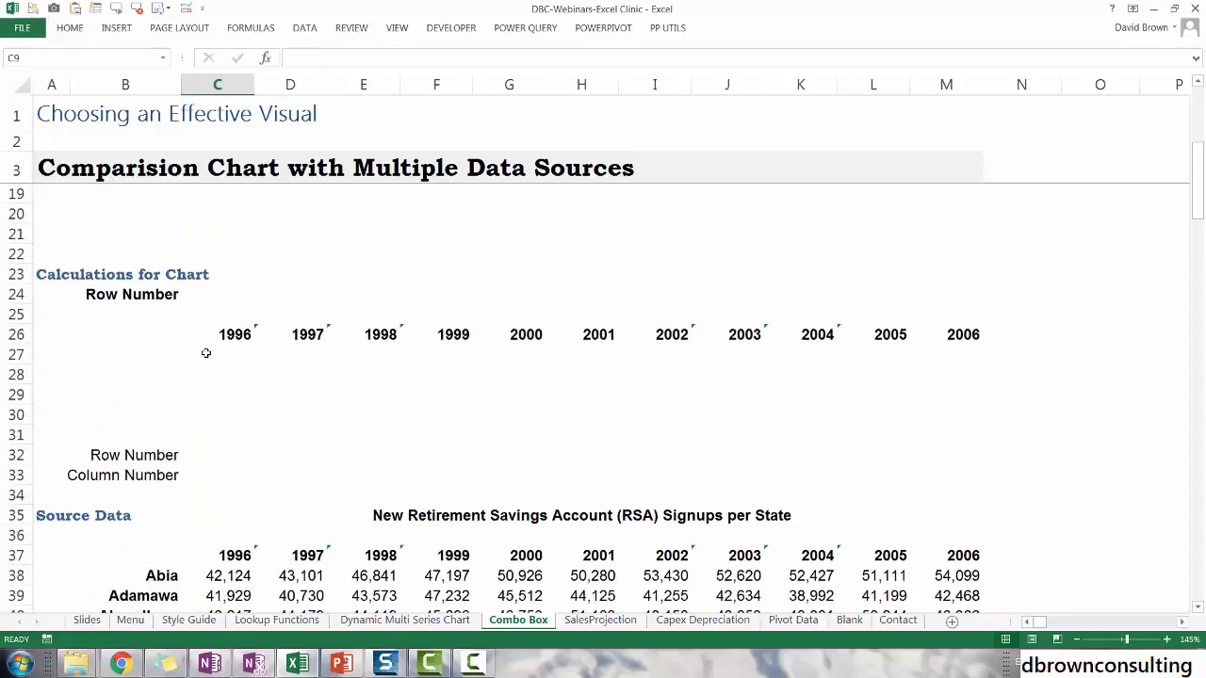
left_click_drag(205, 353, 950, 388)
left_click(155, 362)
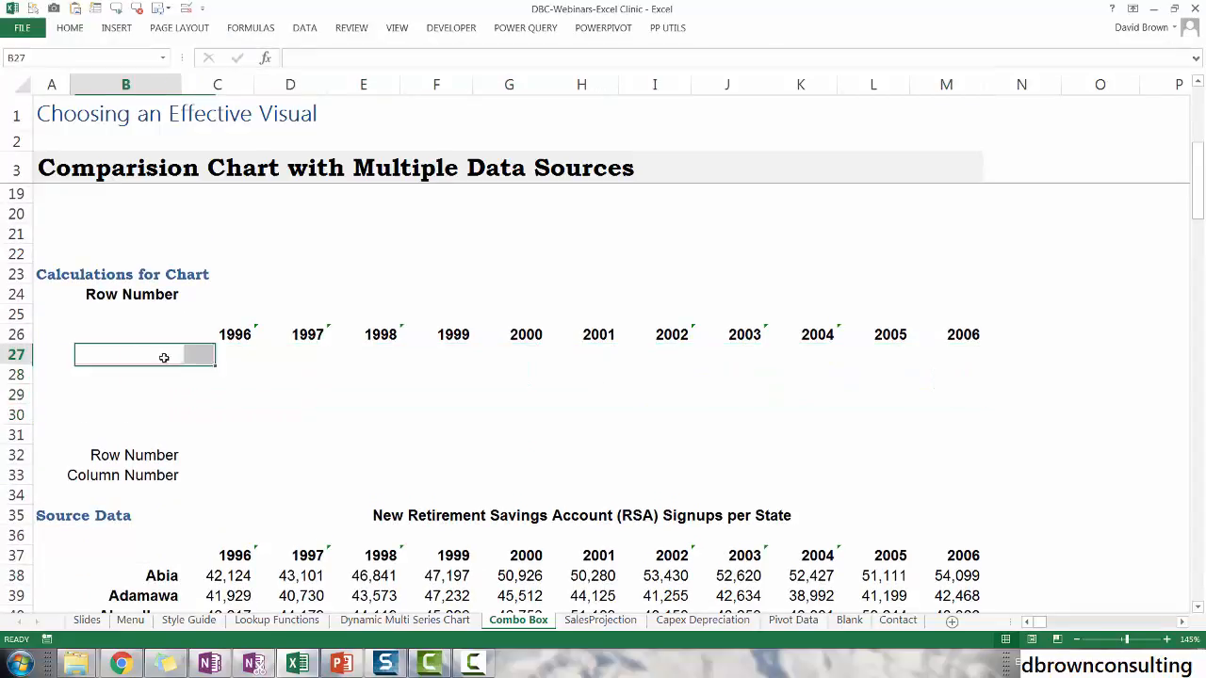
type("State")
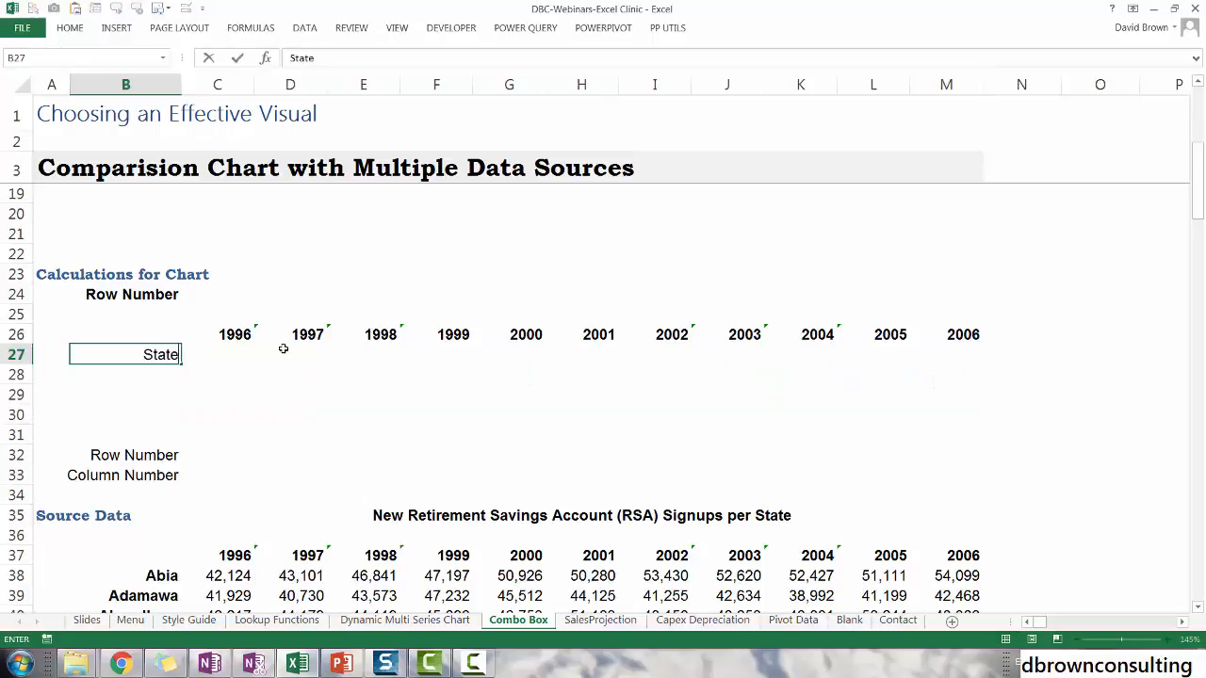
key("Return")
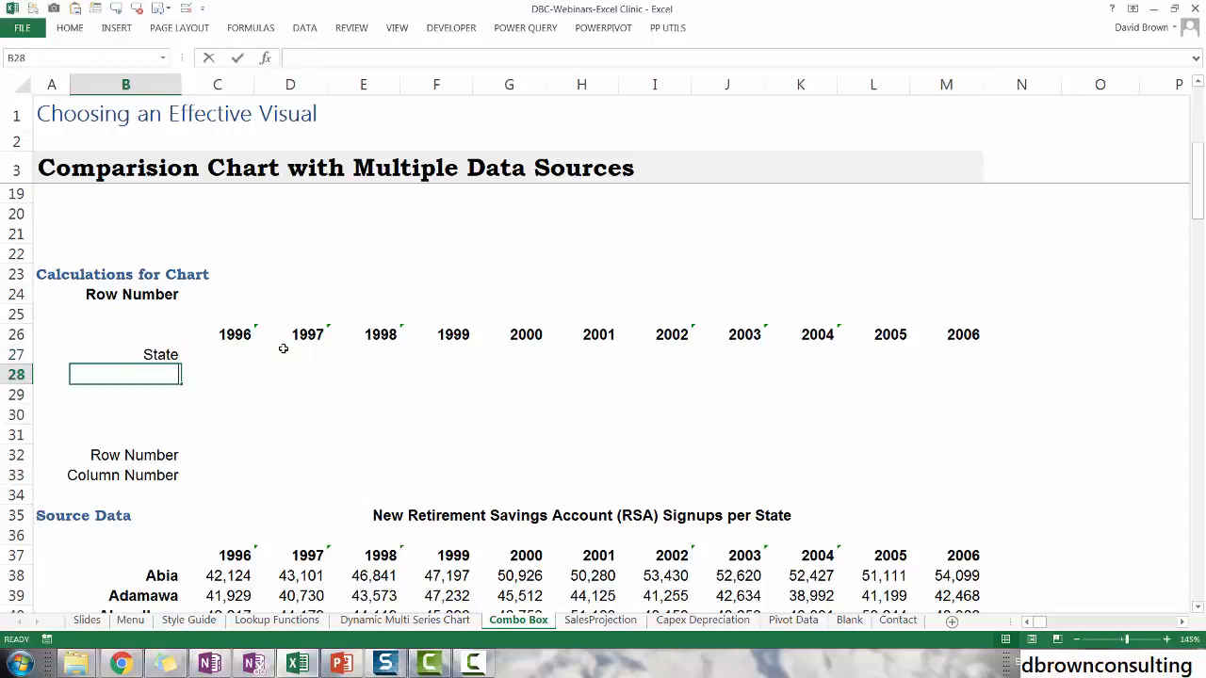
type("State Average")
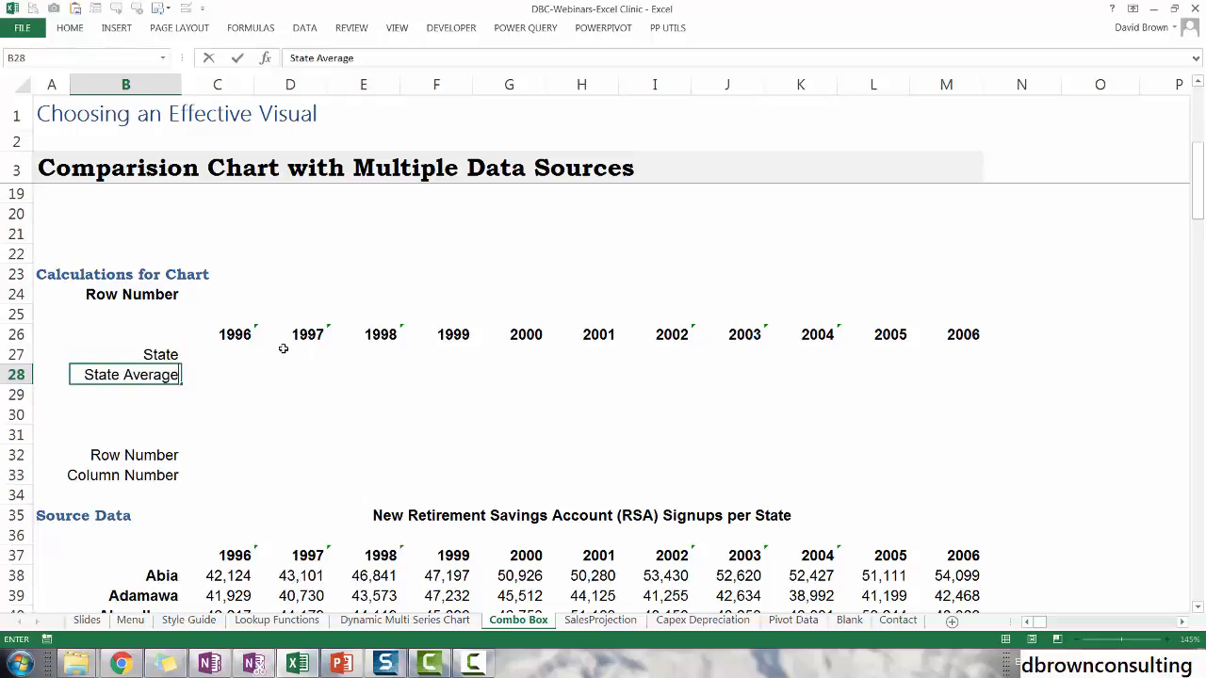
key("Return")
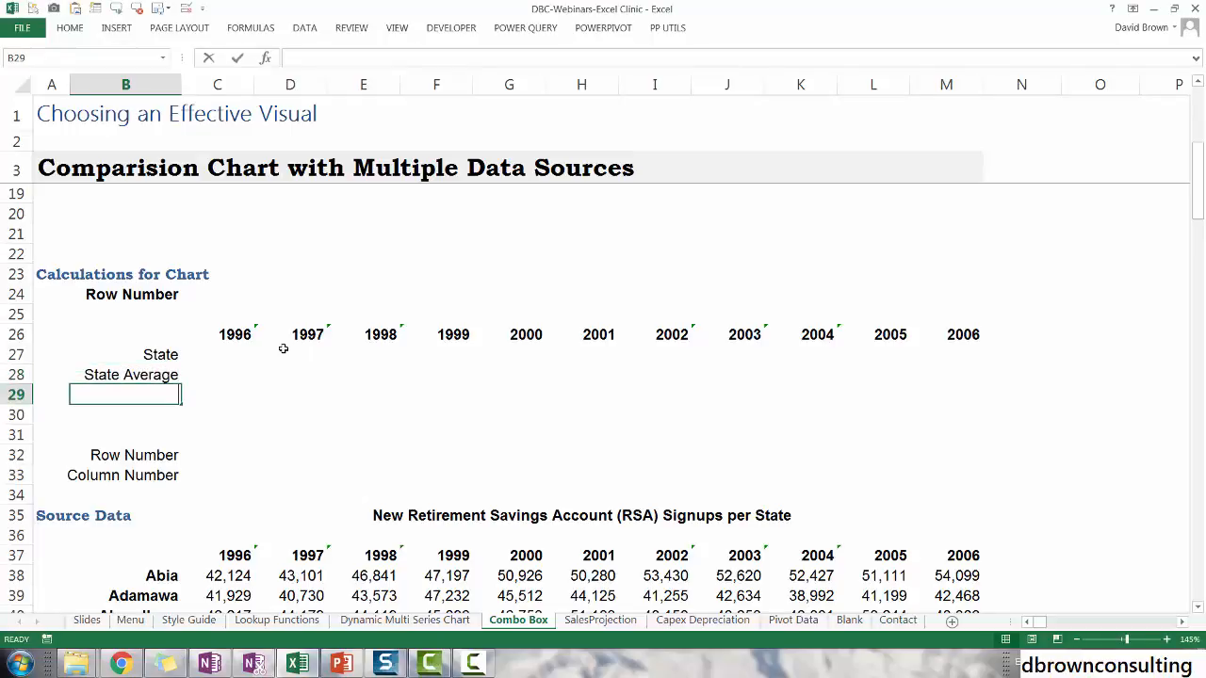
type("Country Av")
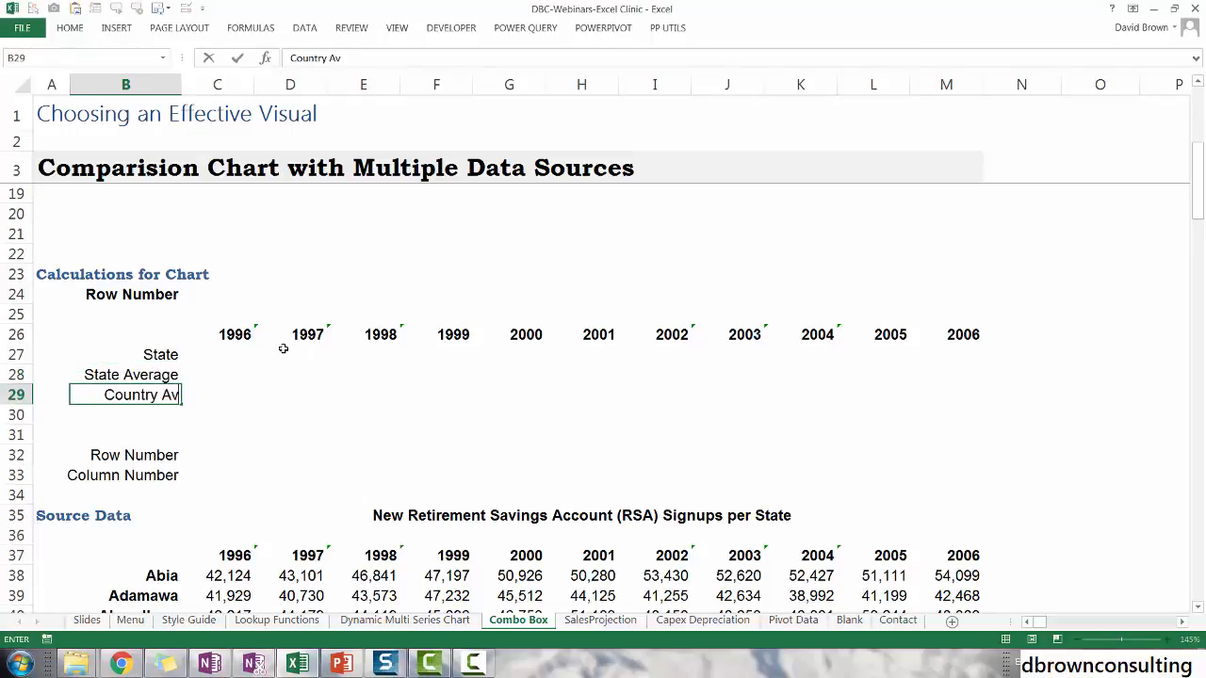
type("erage")
key("Return")
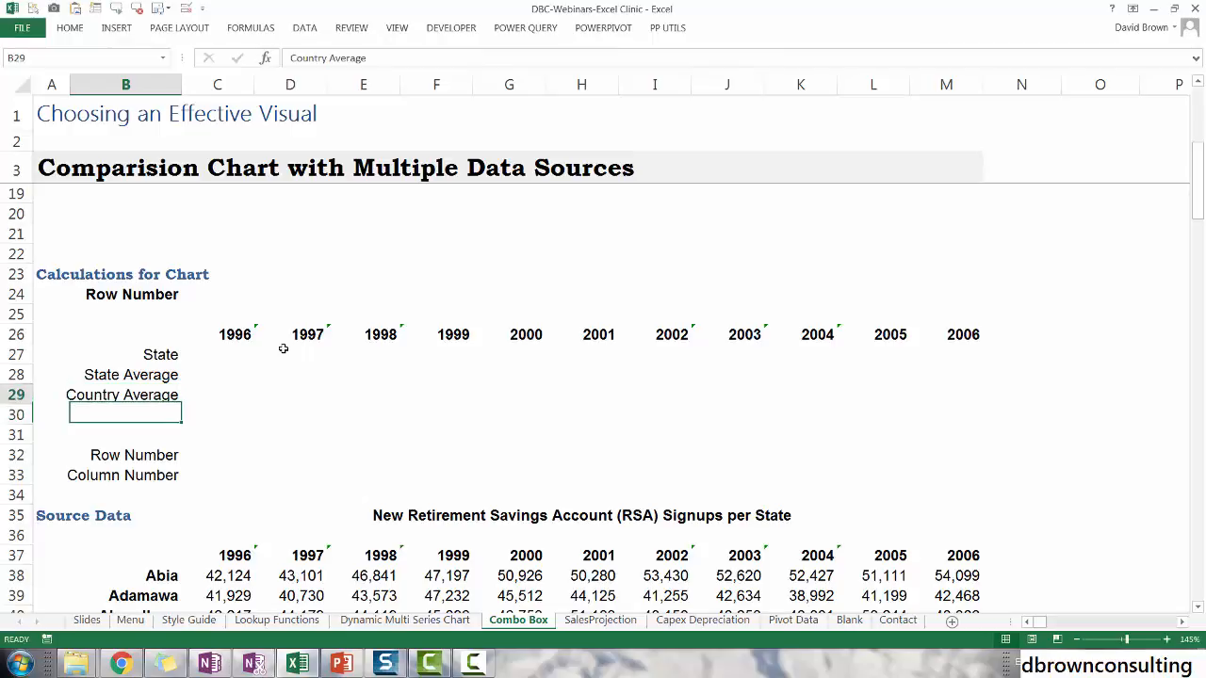
Review the empty year cells beside the State, State Average and Country Average labels
key("Up")
key("Up")
key("Up")
key("Right")
key("Down")
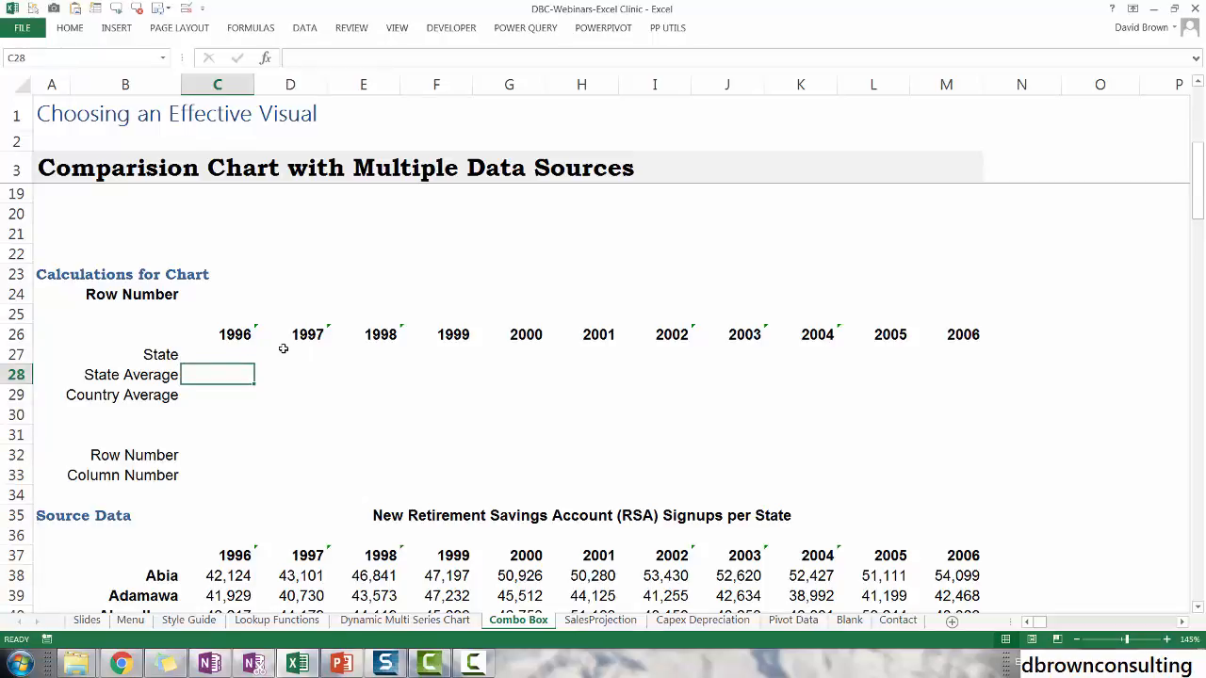
key("Left")
key("Up")
key("Right")
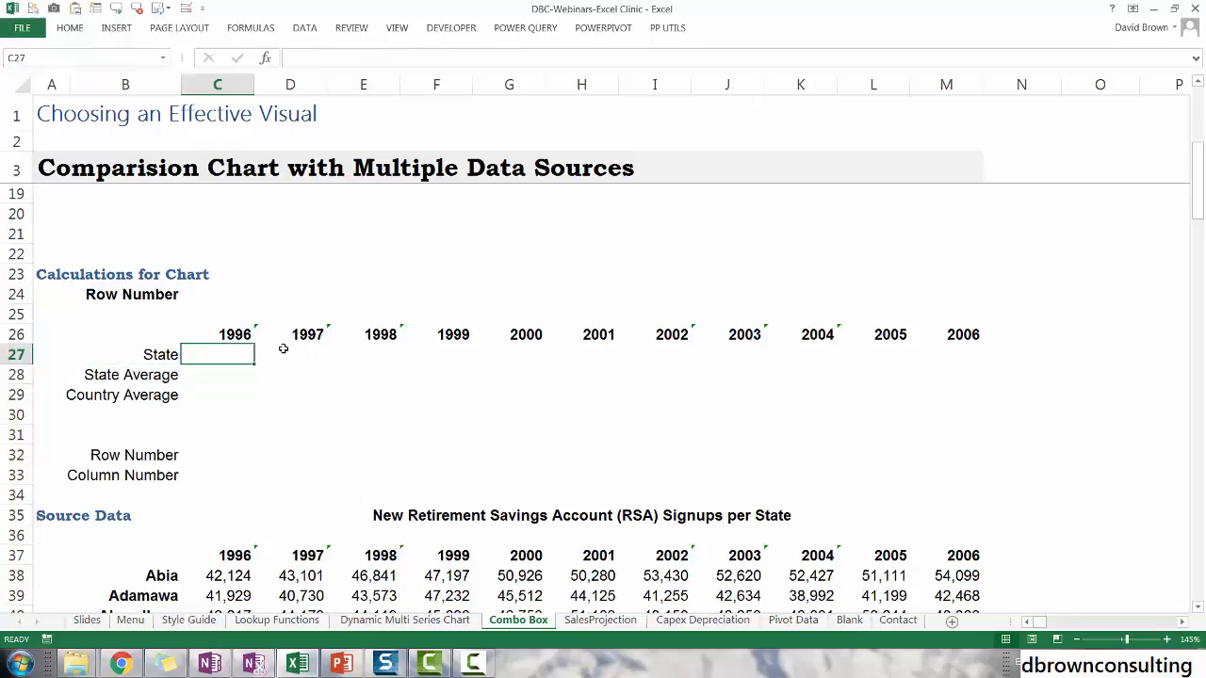
key("Right")
key("Right")
key("Right")
key("Right")
key("Left")
key("Left")
key("Left")
key("Left")
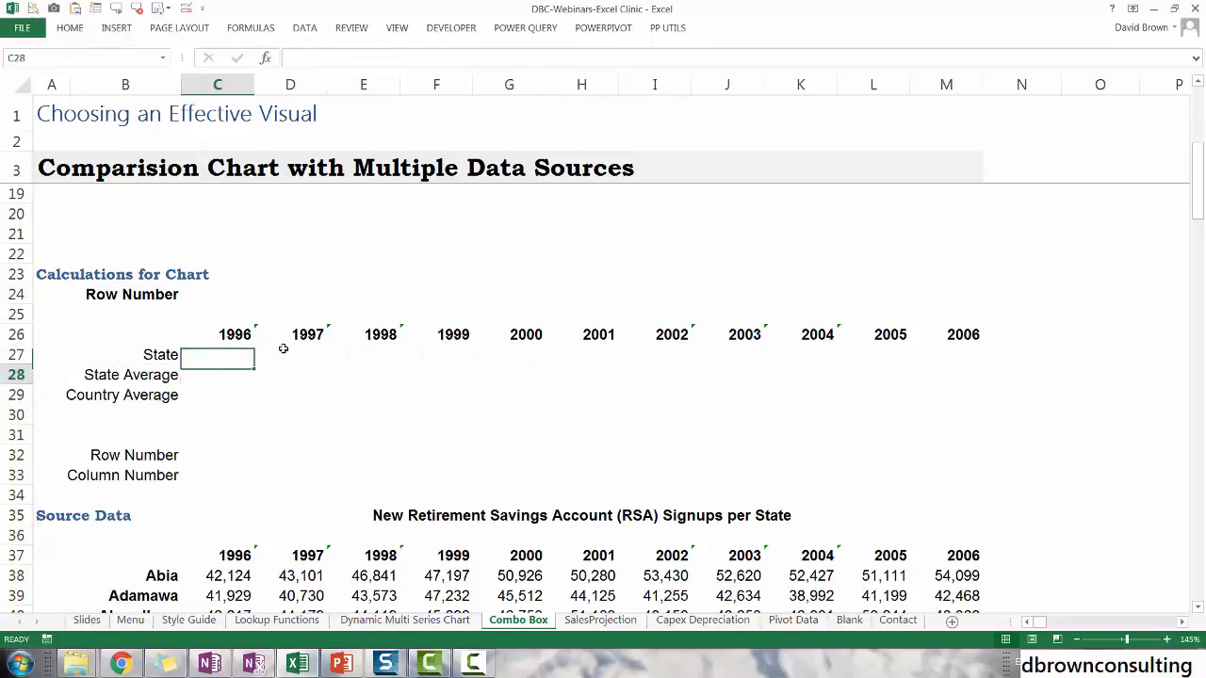
key("Down")
key("shift+Right")
key("shift+Right")
key("shift+Right")
key("shift+Right")
key("shift+Right")
key("shift+Right")
key("shift+Right")
key("Down")
key("shift+Right")
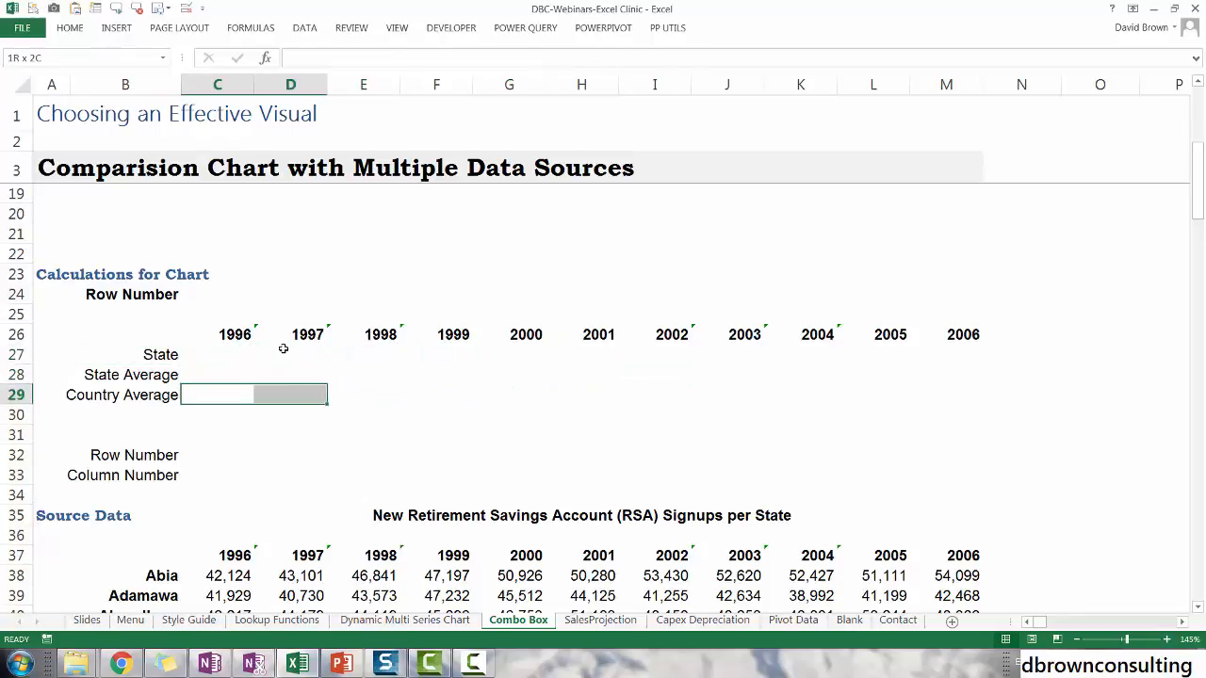
Calculate the country average in C29 with AVERAGE over all state figures, using the absolute range $C$38:$M$73
key("Left")
key("Right")
key("Up")
key("Down")
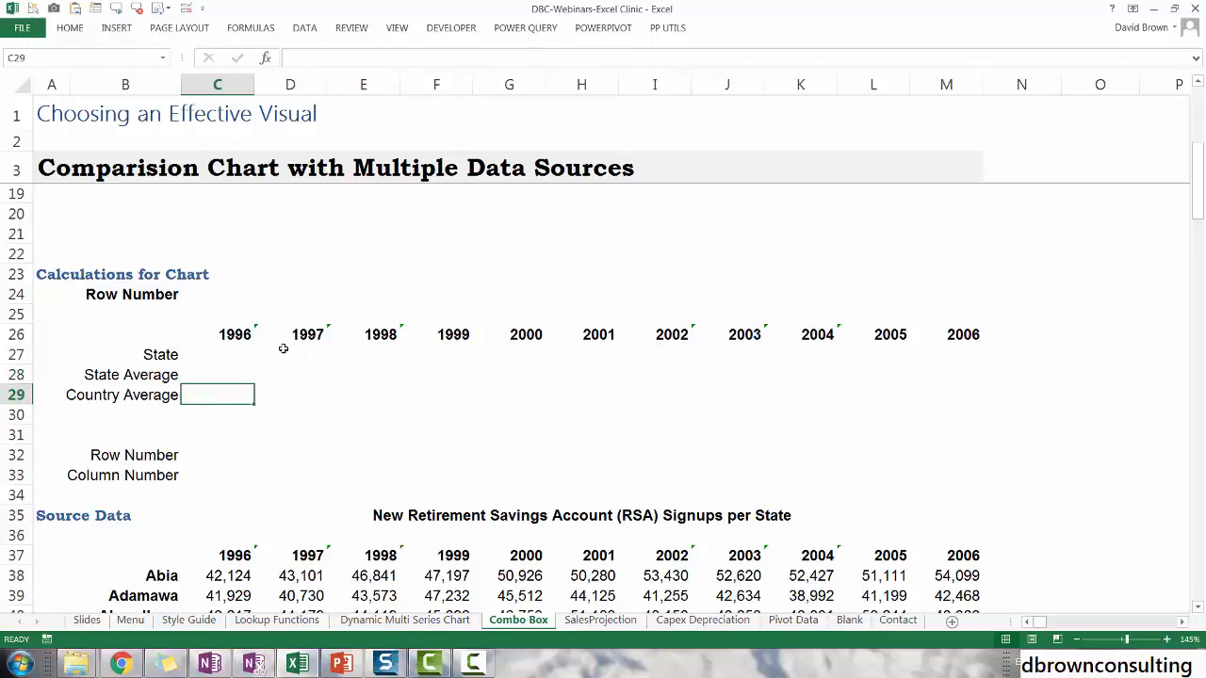
type("=aver")
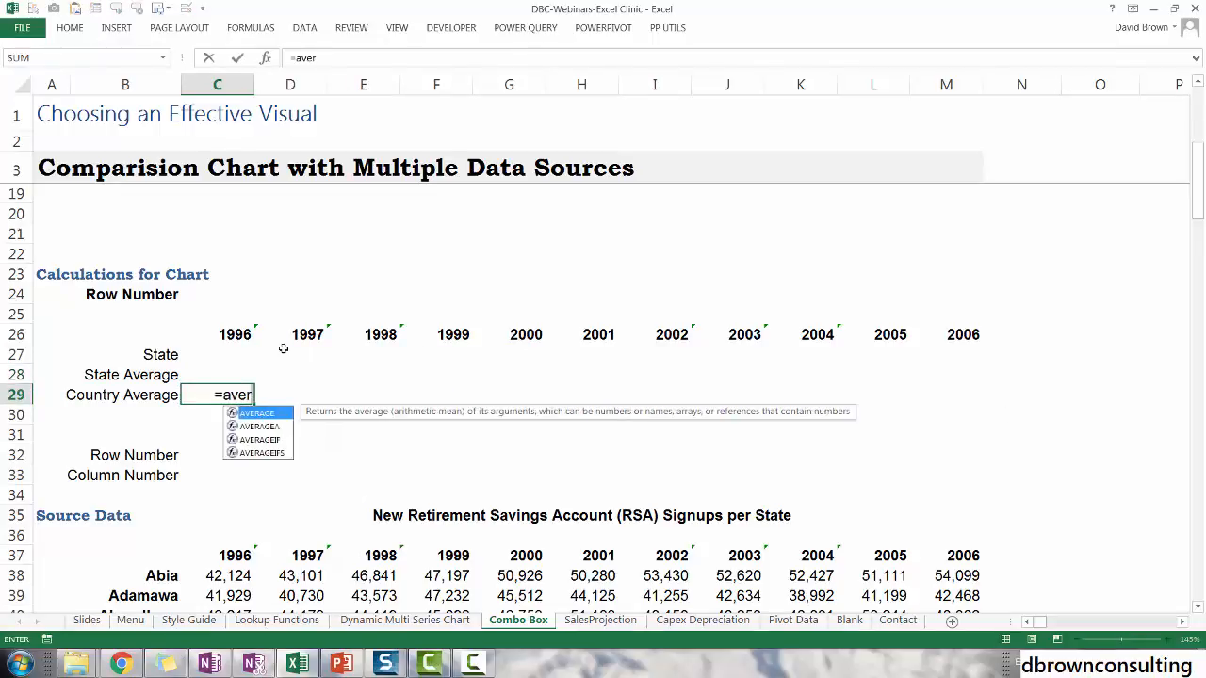
key("Tab")
key("Down")
key("Down")
key("Down")
key("Down")
key("Down")
key("Down")
key("Down")
key("Down")
key("Down")
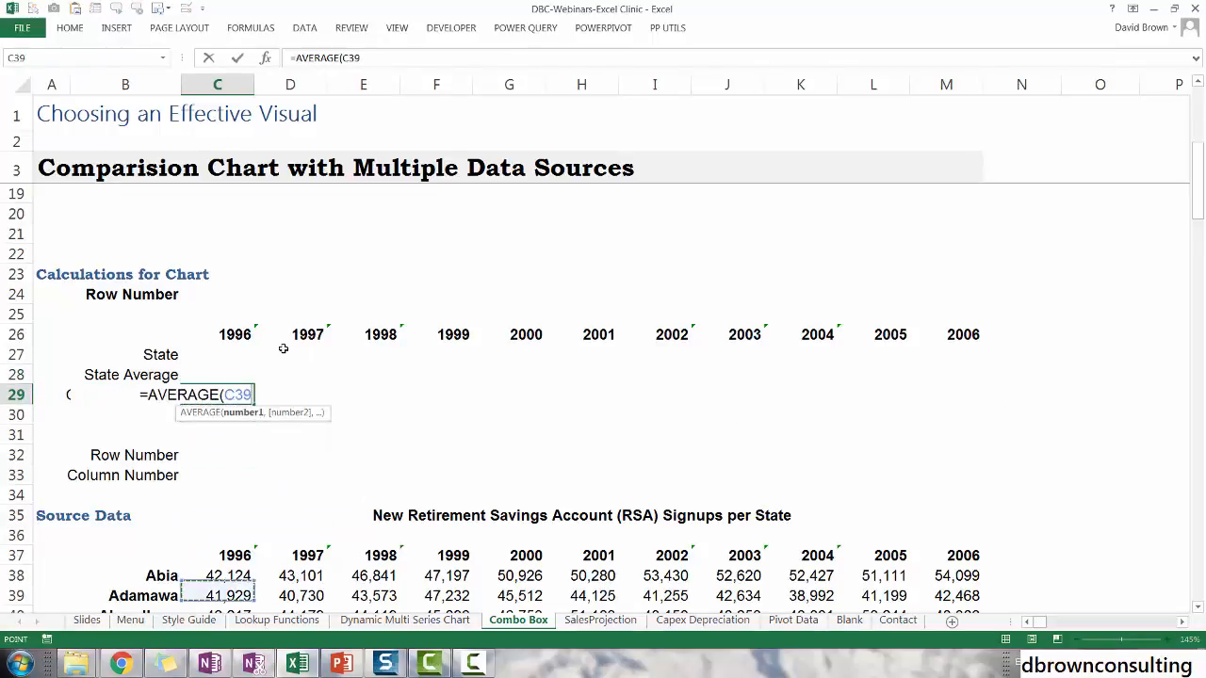
key("ctrl+shift+Right")
key("ctrl+shift+Down")
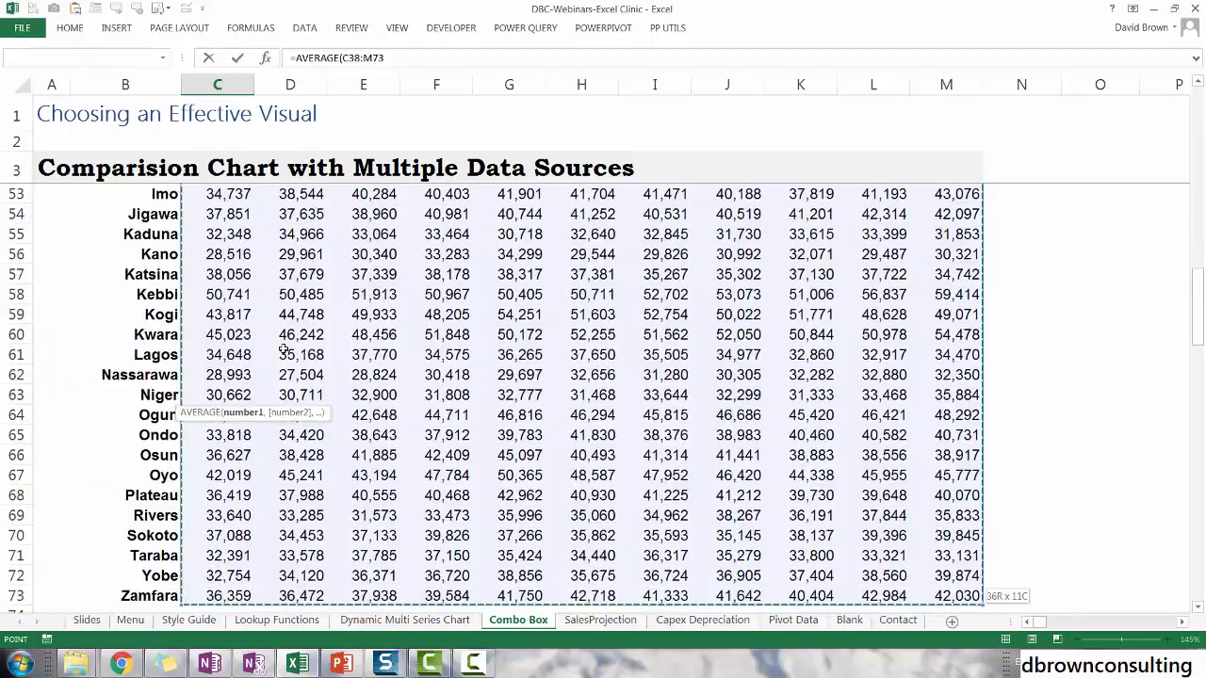
key("F4")
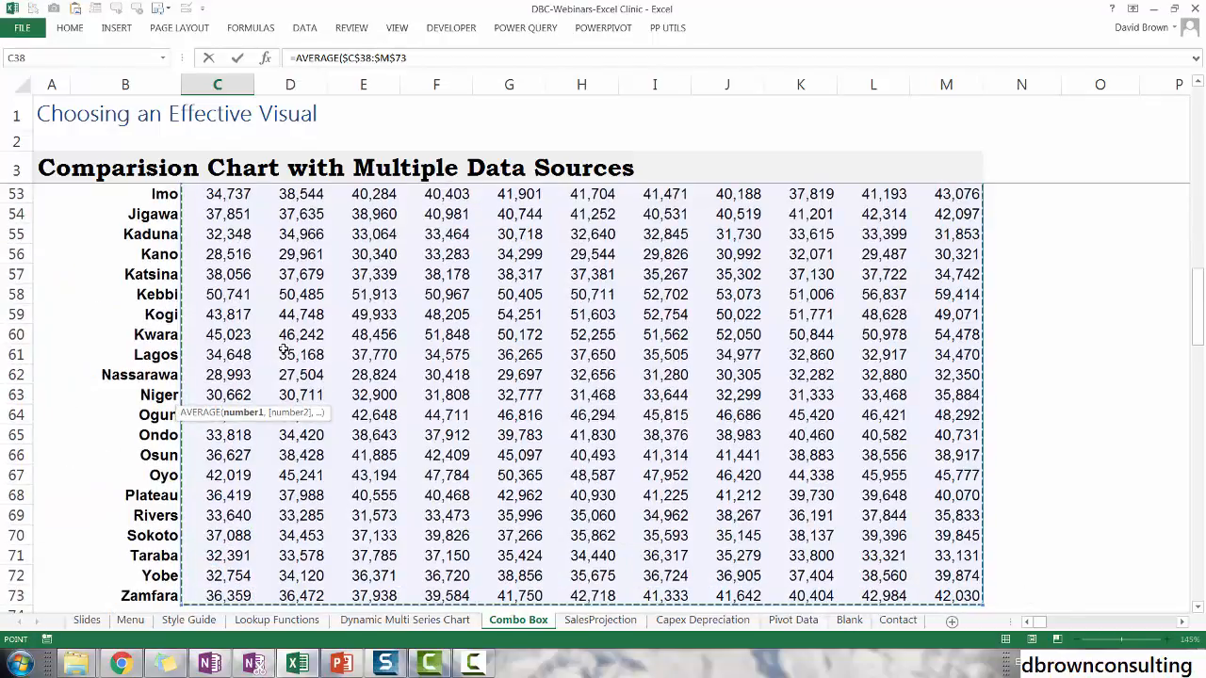
key("Return")
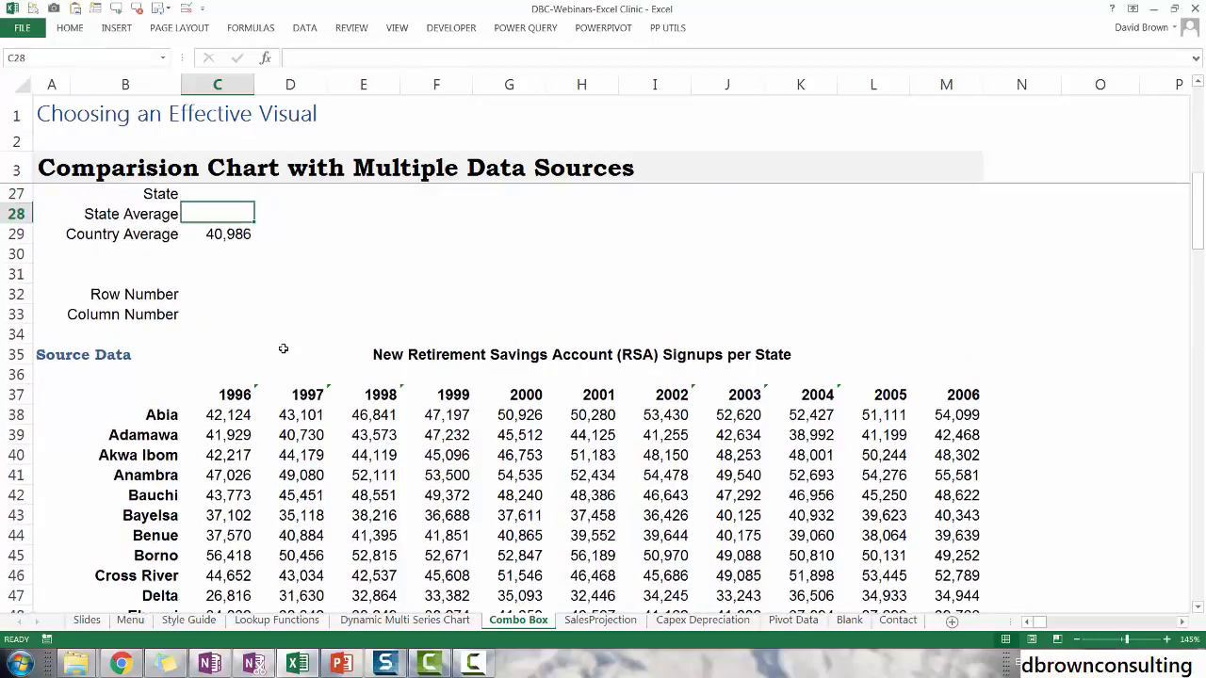
Fill the country average formula across from C29 to M29 for every year from 1996 to 2006
key("ctrl+Up")
key("ctrl+Down")
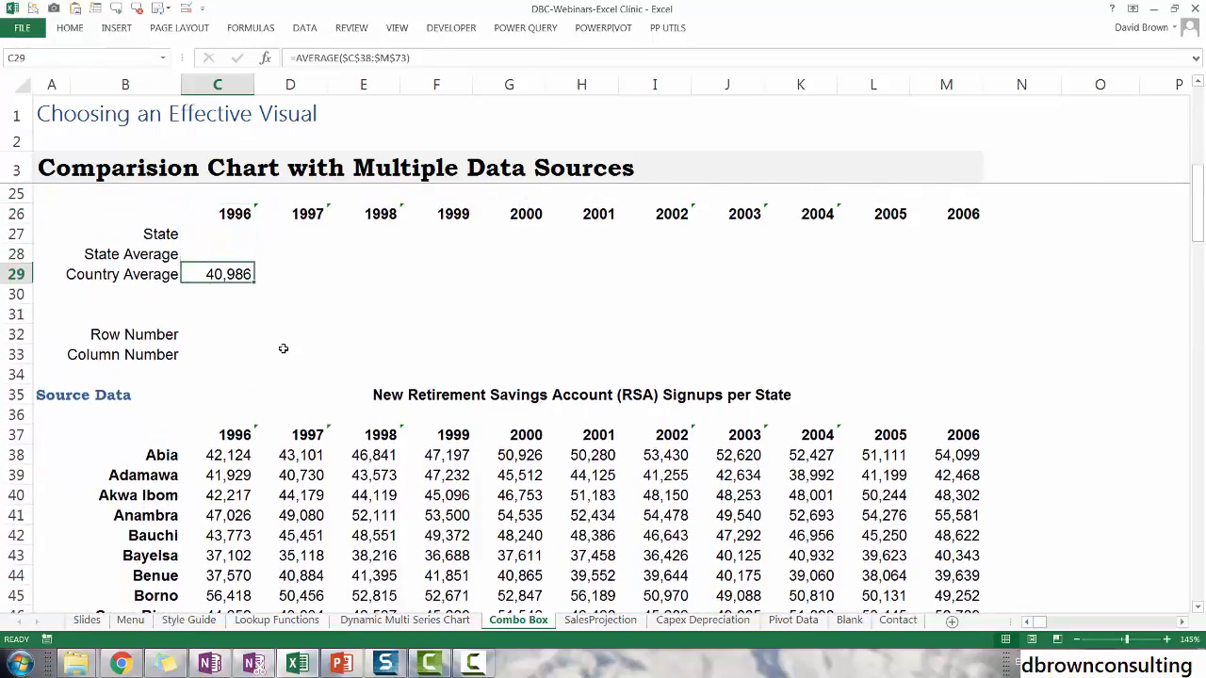
key("shift+Right")
key("shift+Right")
key("shift+Right")
key("shift+Right")
key("shift+Right")
key("shift+Right")
key("shift+Right")
key("shift+Right")
key("shift+Right")
key("shift+Right")
key("shift+Right")
key("shift+Left")
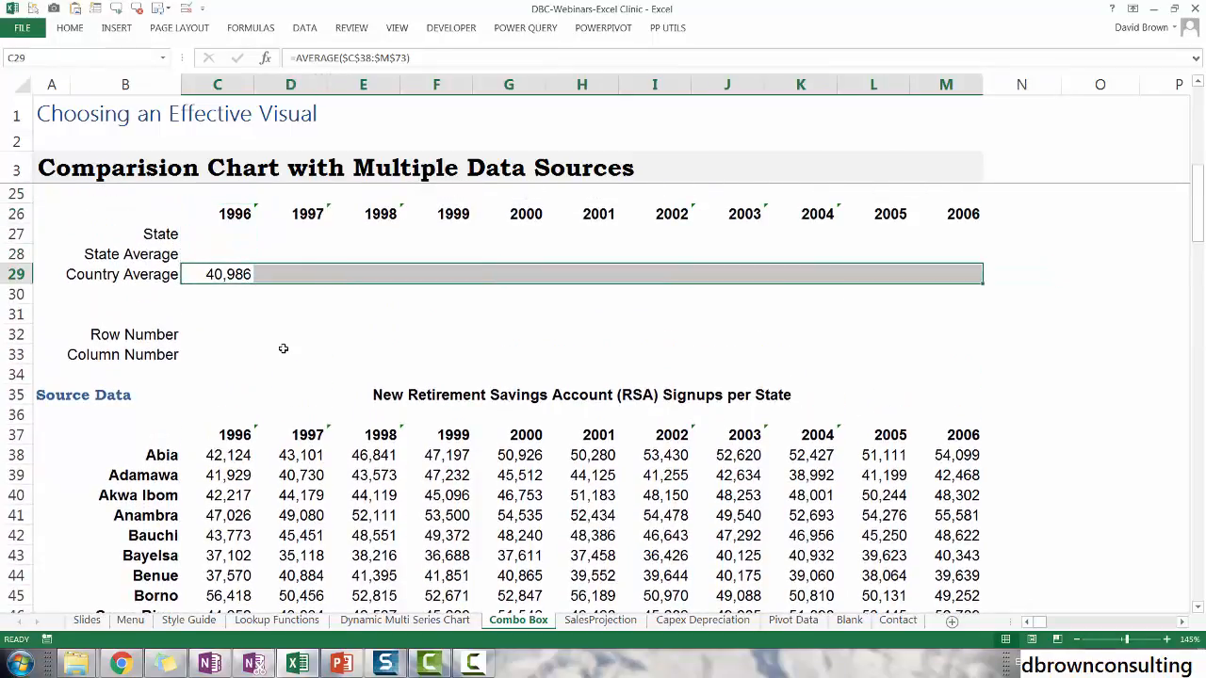
key("ctrl+r")
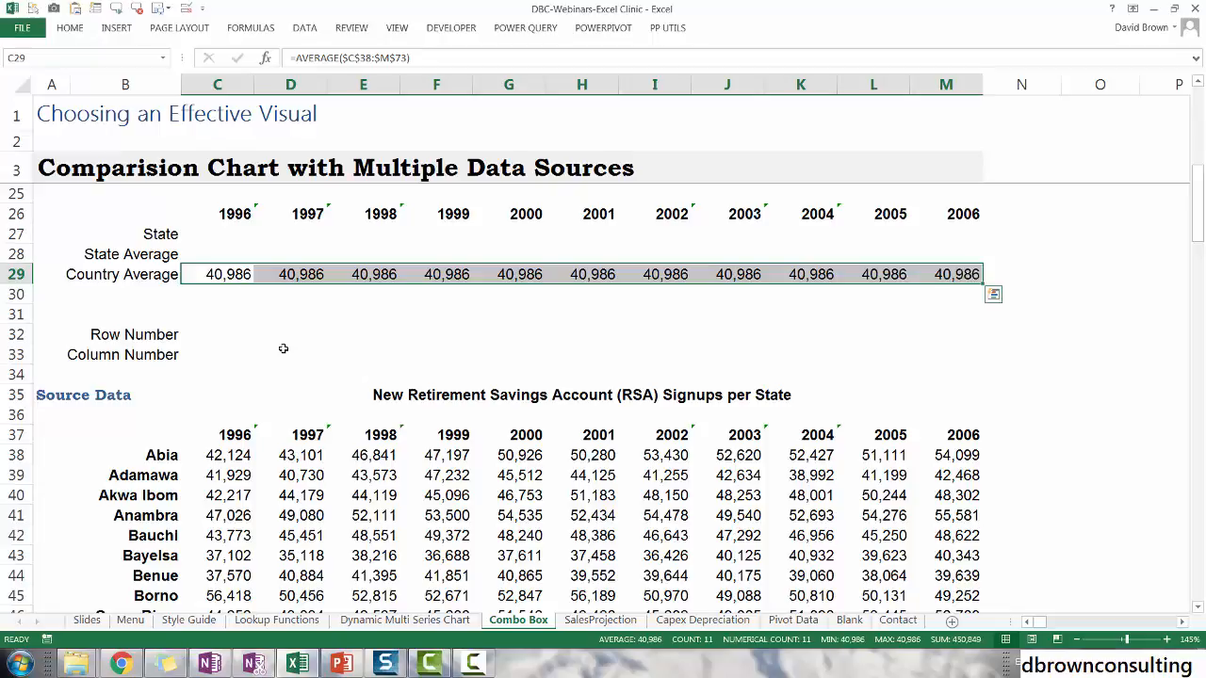
key("Up")
key("Up")
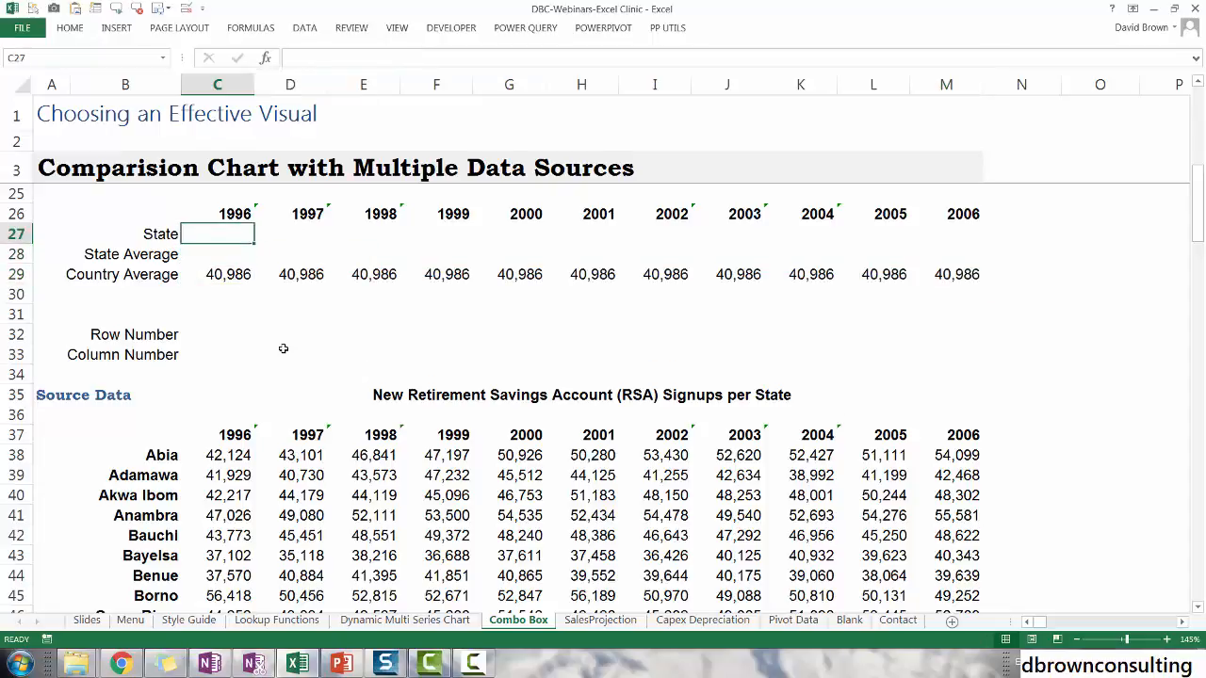
Examine the chart calculation rows and the extent of the source data table starting at the blank header cell B37
key("Up")
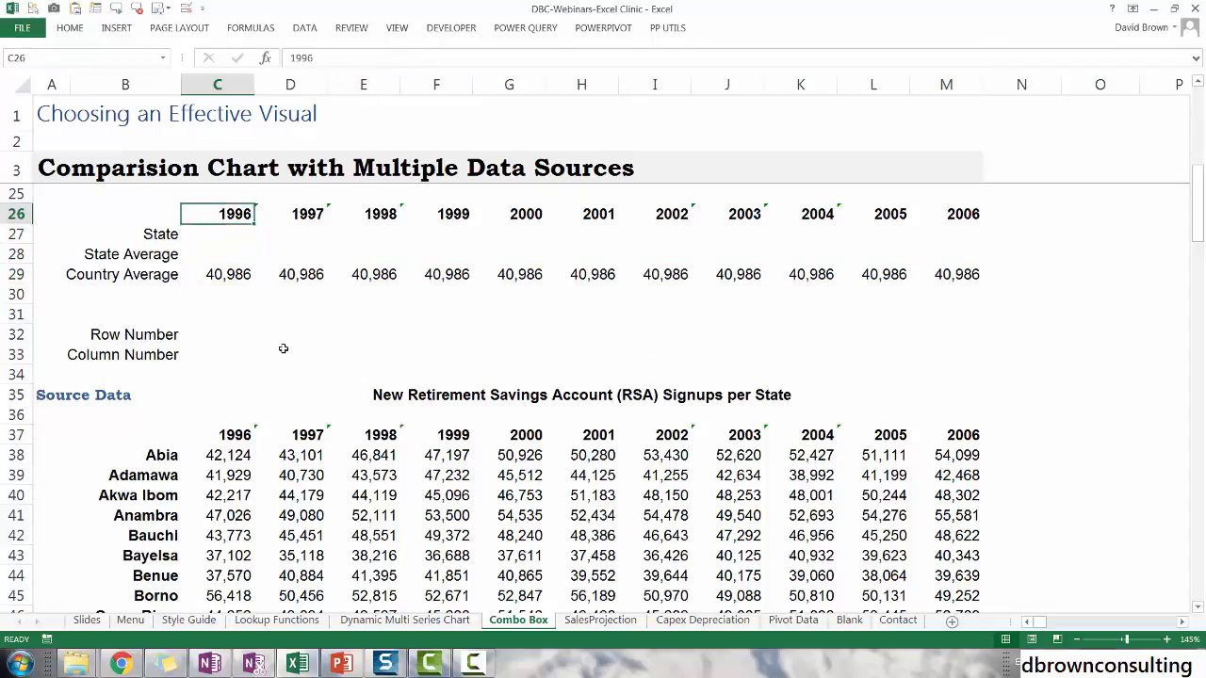
key("Down")
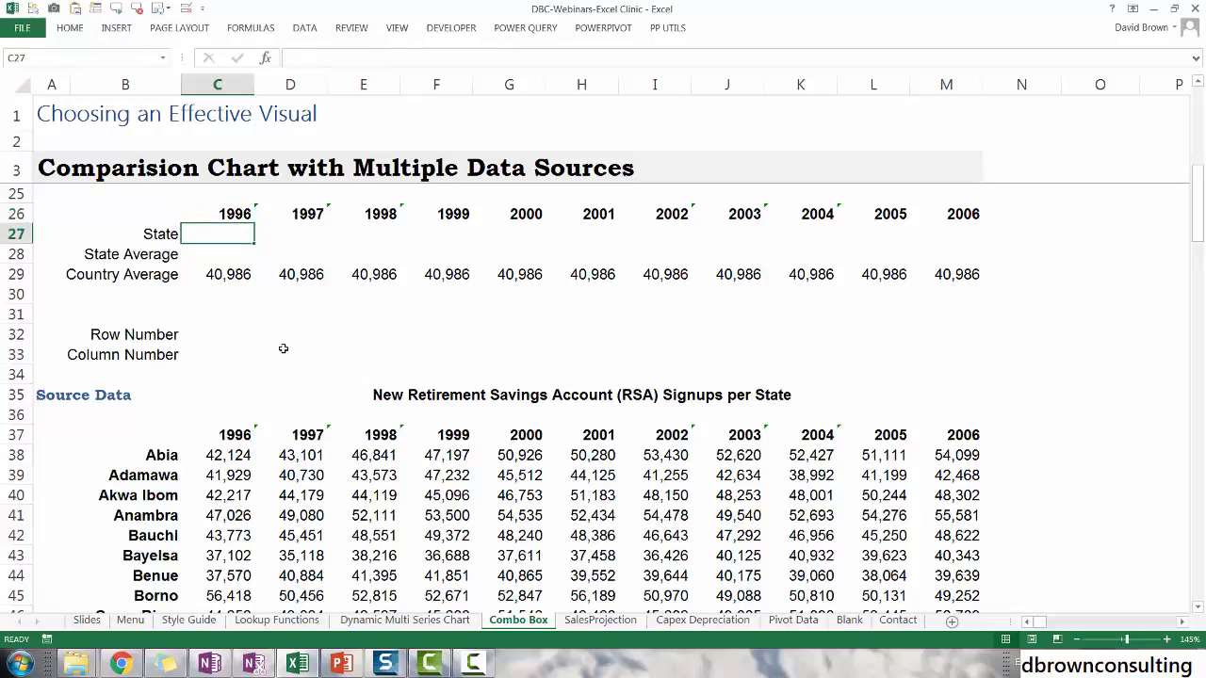
key("Up")
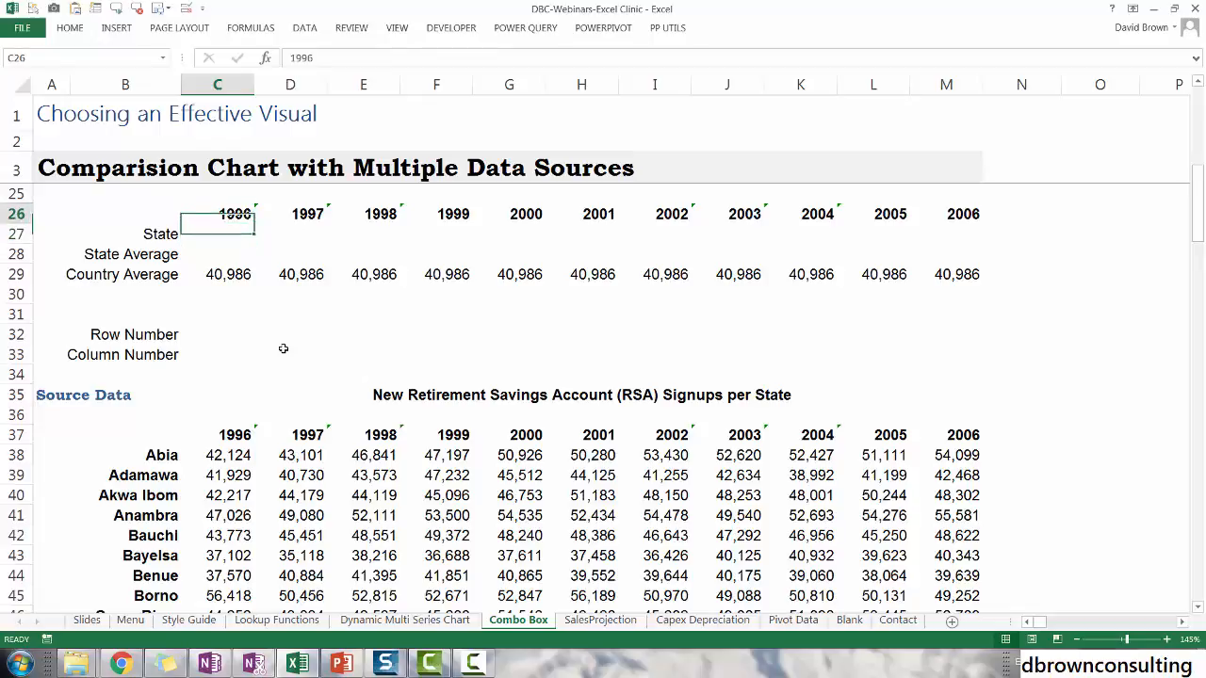
key("Down")
key("Down")
key("ctrl+Down")
key("ctrl+Down")
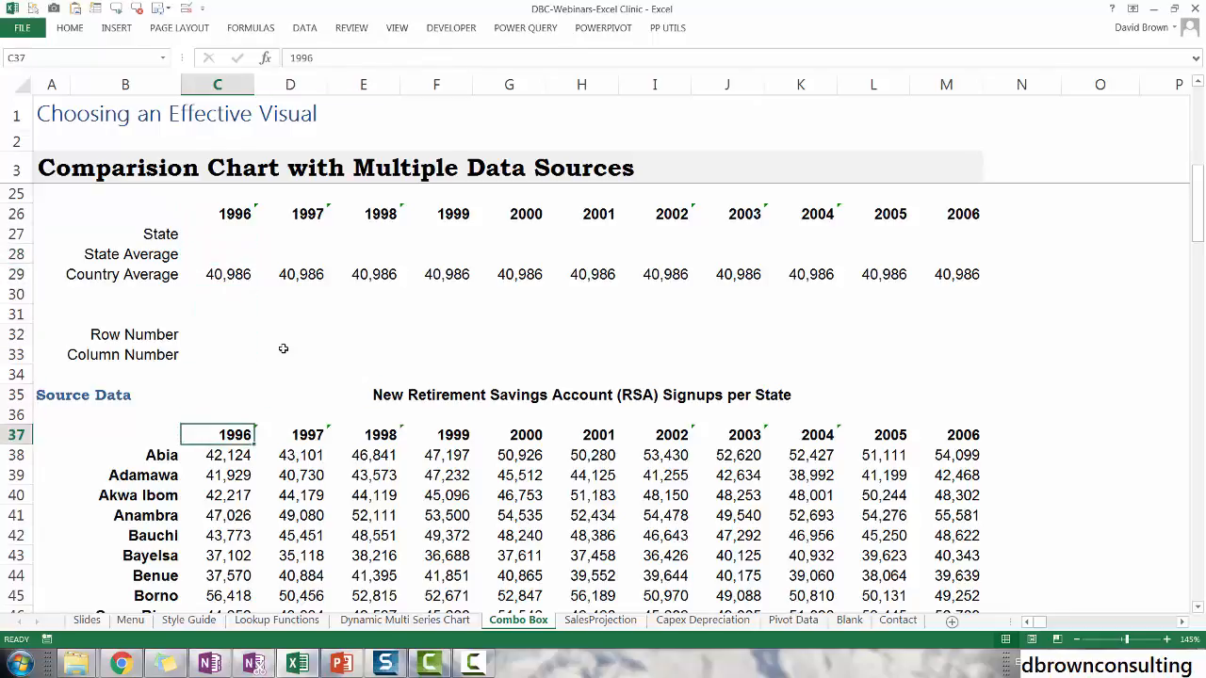
key("Left")
key("shift+Right")
key("ctrl+shift+Right")
key("shift+Down")
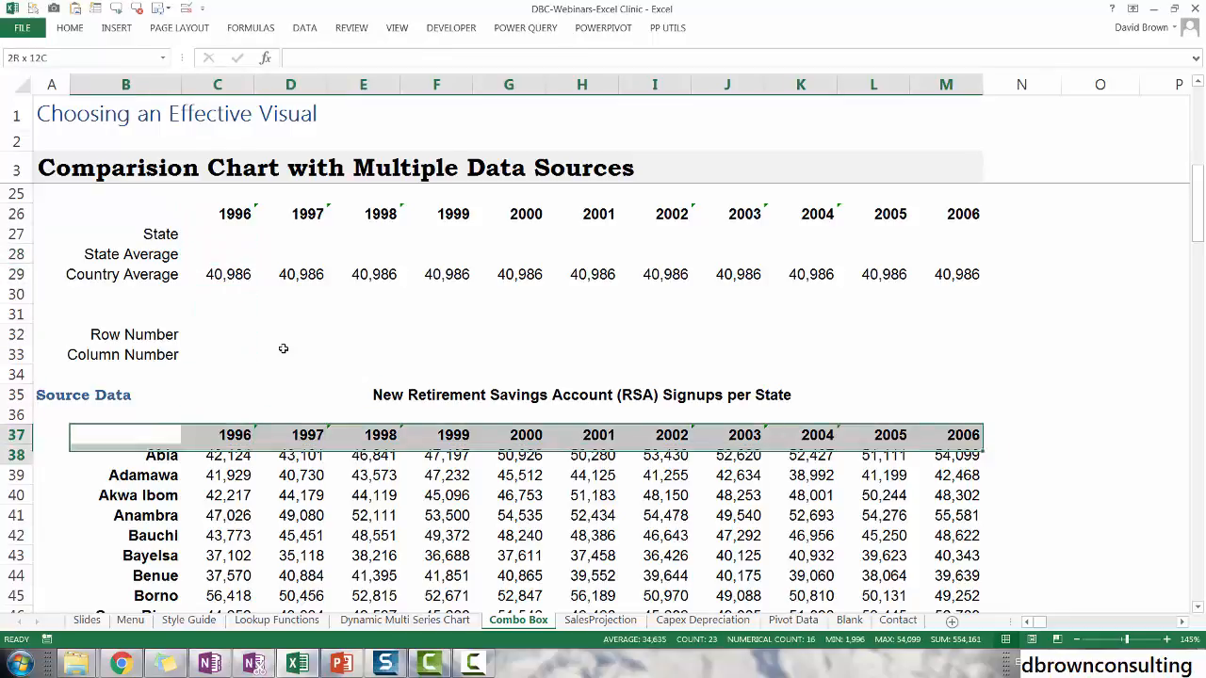
key("ctrl+shift+Down")
Examine the row positions of the first states counted from the blank header cell B37 in the source data
key("Down")
key("Up")
key("Up")
key("Up")
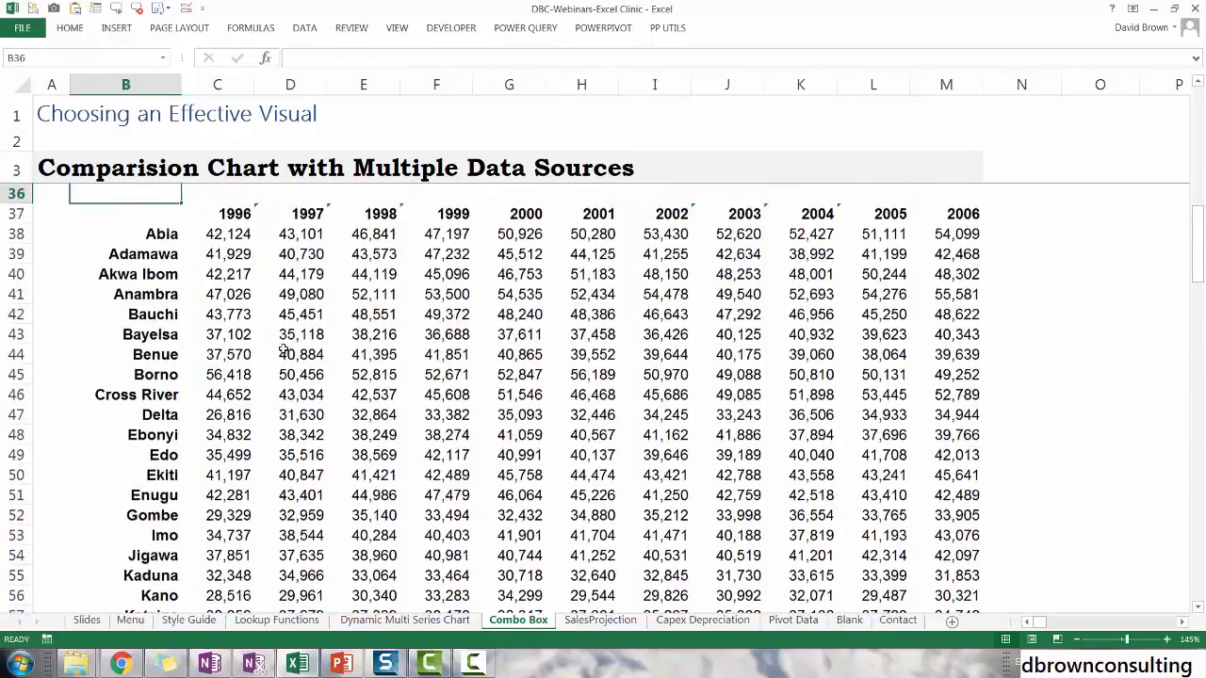
key("Down")
key("Down")
key("Down")
key("Up")
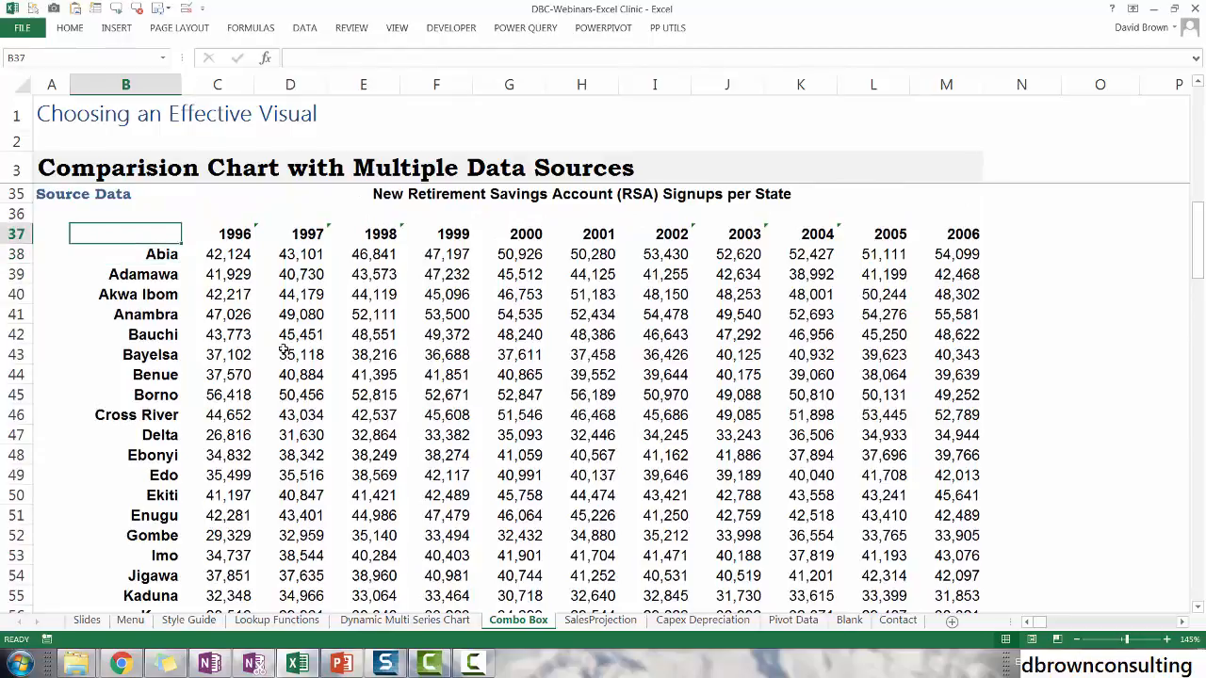
key("Down")
key("ctrl+shift+Down")
key("Up")
key("Up")
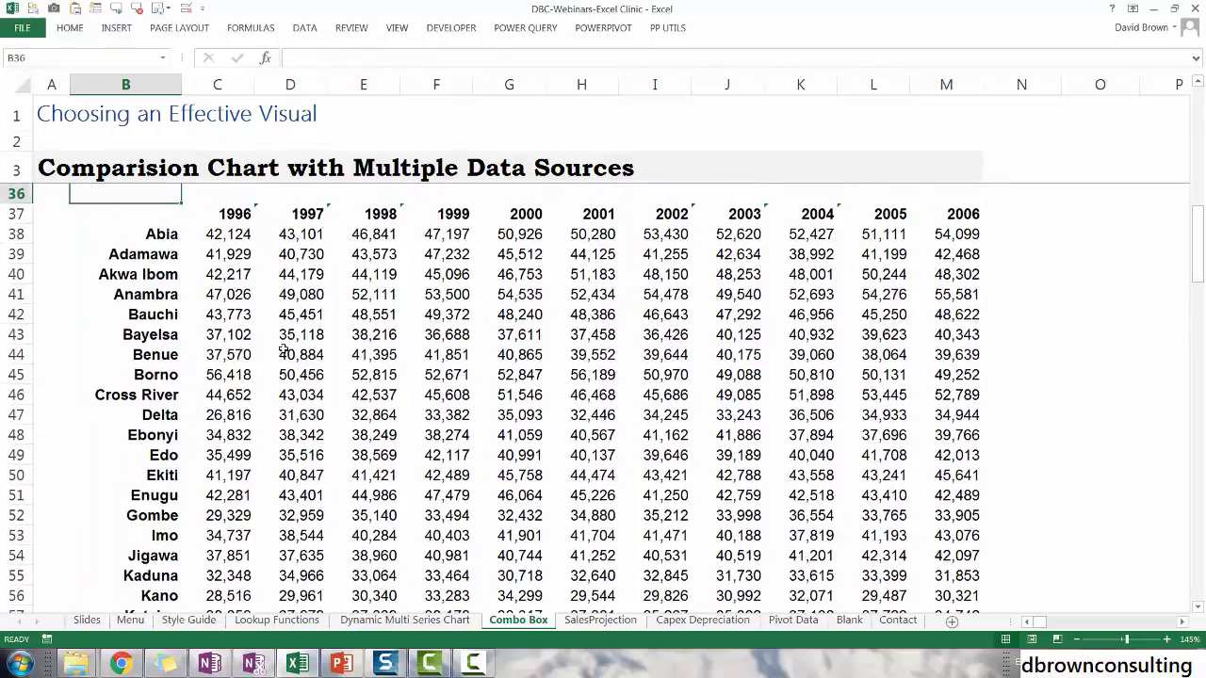
key("Down")
key("Down")
key("ctrl+shift+Down")
key("Up")
key("Up")
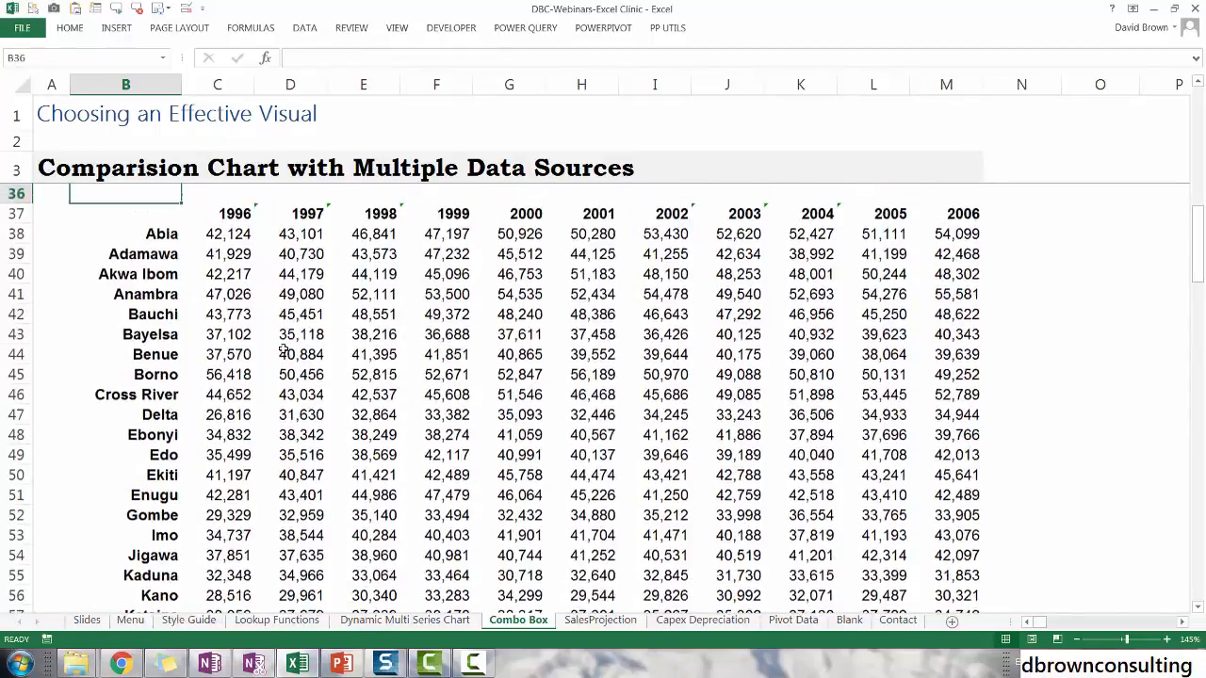
key("Down")
key("Down")
key("Up")
key("shift+Down")
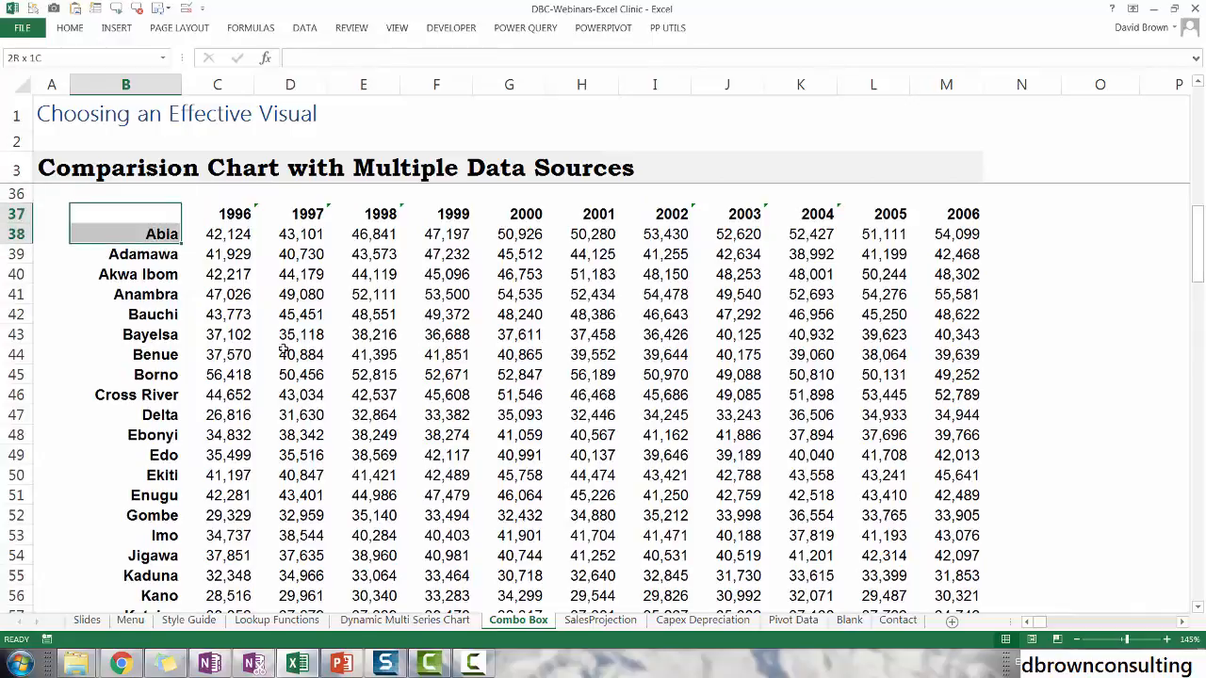
key("shift+Right")
key("shift+Down")
key("shift+Down")
key("shift+Up")
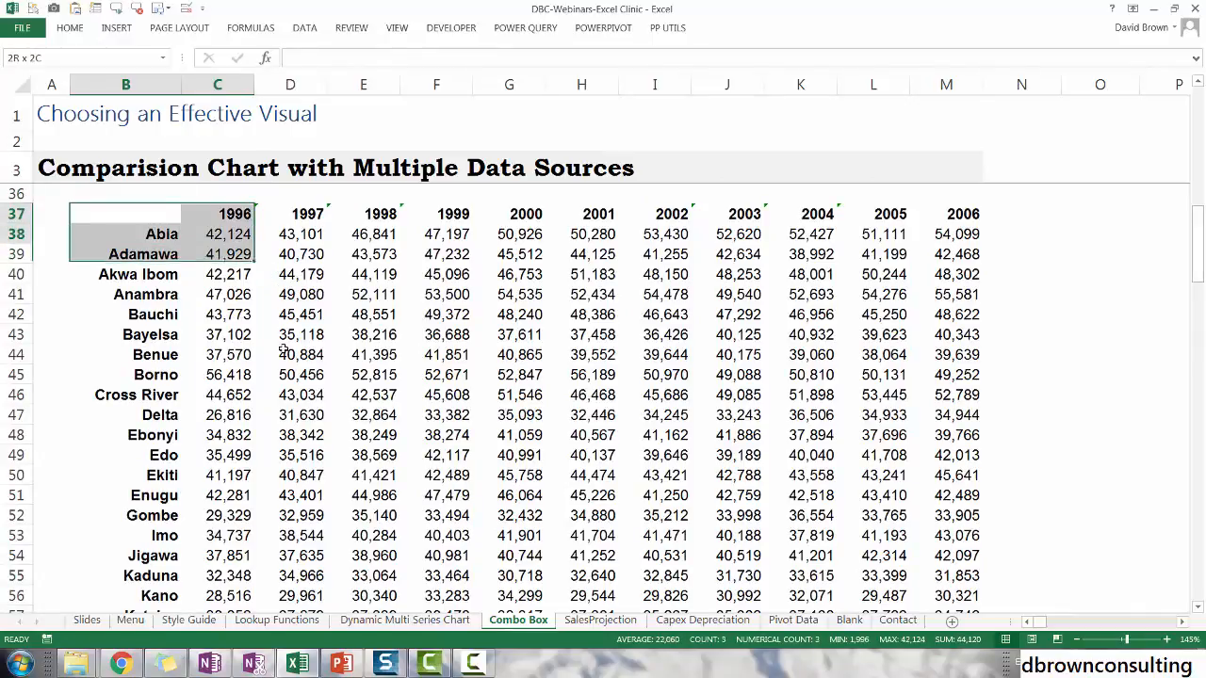
key("shift+Up")
key("shift+Left")
key("shift+Down")
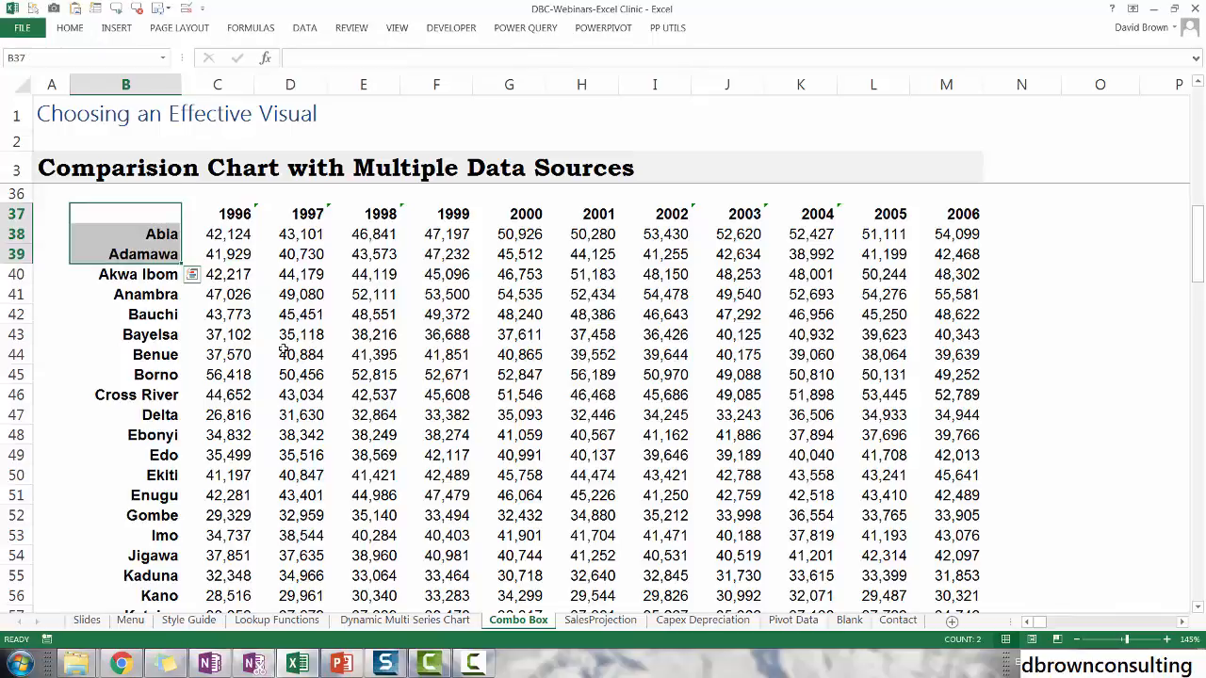
Set the yellow Switch cell D6 to 2 and format it as a number with two decimals
key("Up")
key("Up")
key("Up")
key("Up")
key("Up")
key("Up")
key("Up")
key("Up")
key("Up")
key("Up")
key("Up")
key("Up")
key("Up")
key("Up")
key("Up")
key("Up")
key("Up")
key("Up")
key("Up")
key("Up")
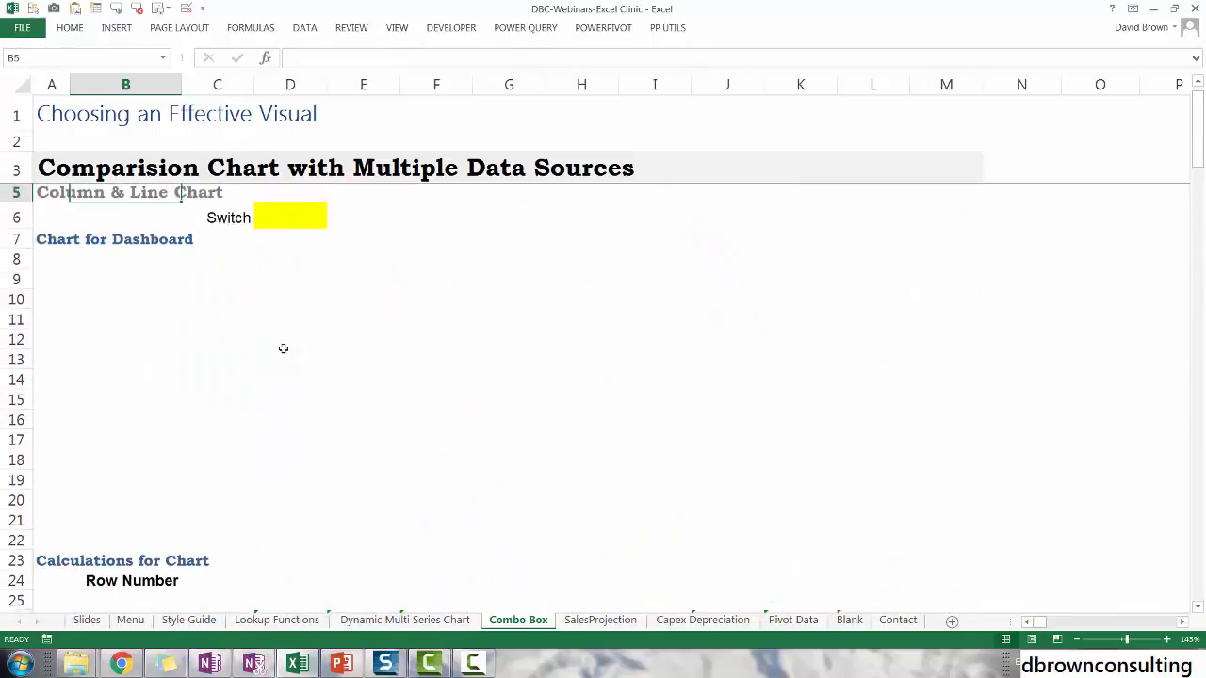
key("Up")
key("Right")
key("Right")
key("Down")
key("Down")
type("1")
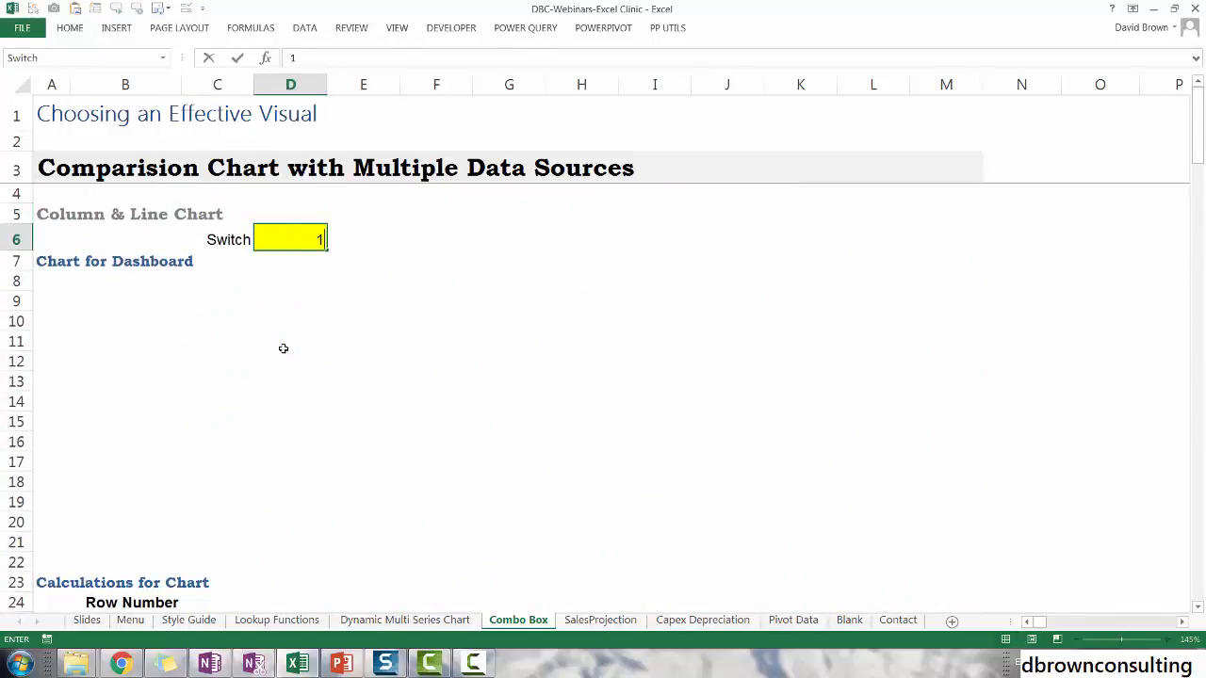
key("Return")
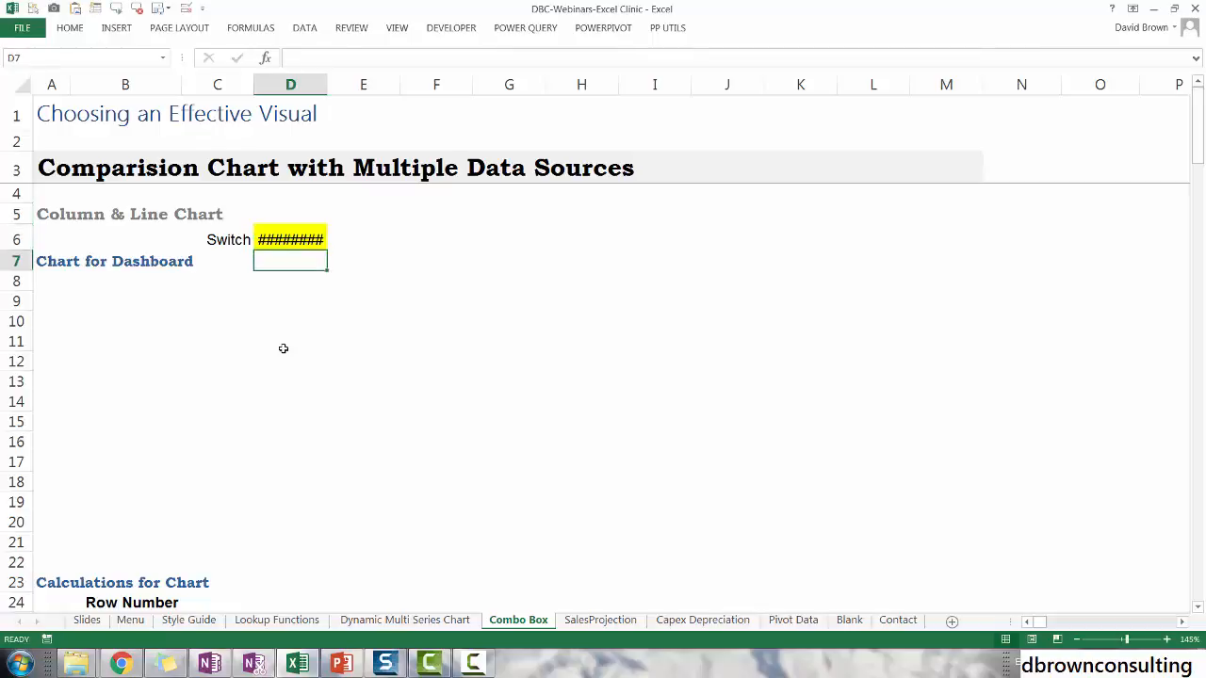
key("Up")
key("ctrl+shift+1")
key("Down")
key("Up")
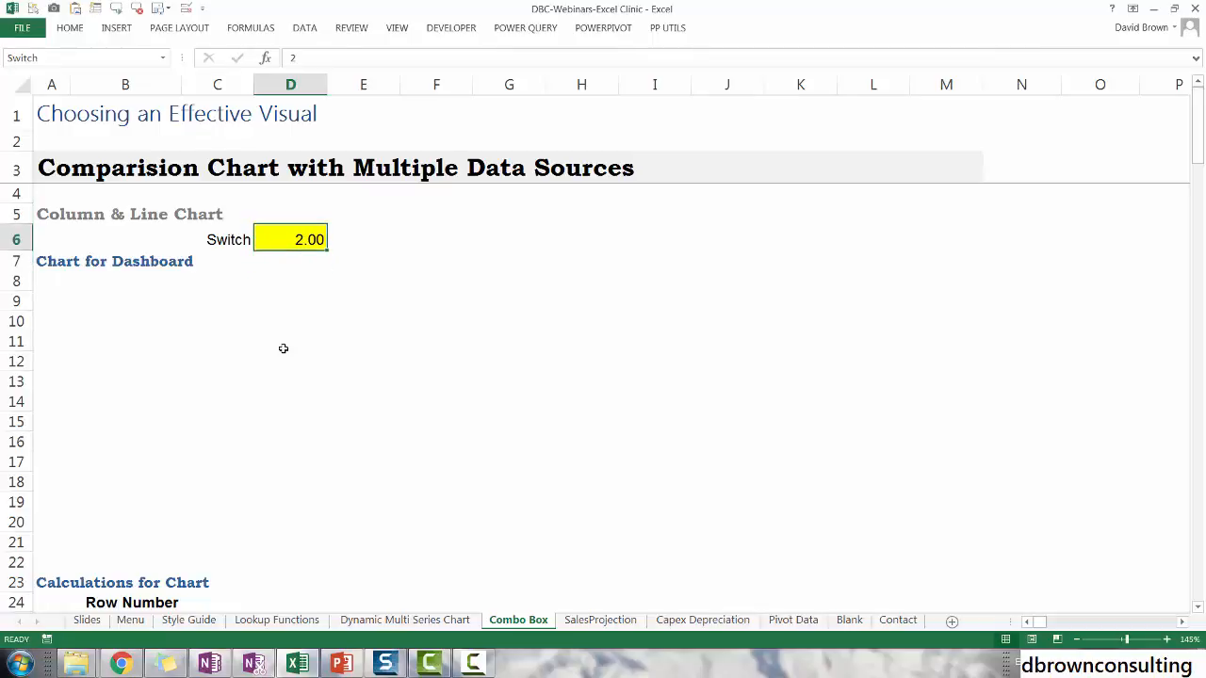
Start an INDEX formula in C27 for the State row's 1996 figure
key("Down")
key("Down")
key("Down")
key("Down")
key("Down")
key("Down")
key("Down")
key("Down")
key("Down")
key("Down")
key("Down")
key("Down")
key("Down")
key("Down")
key("Down")
key("Down")
key("Down")
key("Down")
key("Down")
key("Down")
key("Down")
key("Down")
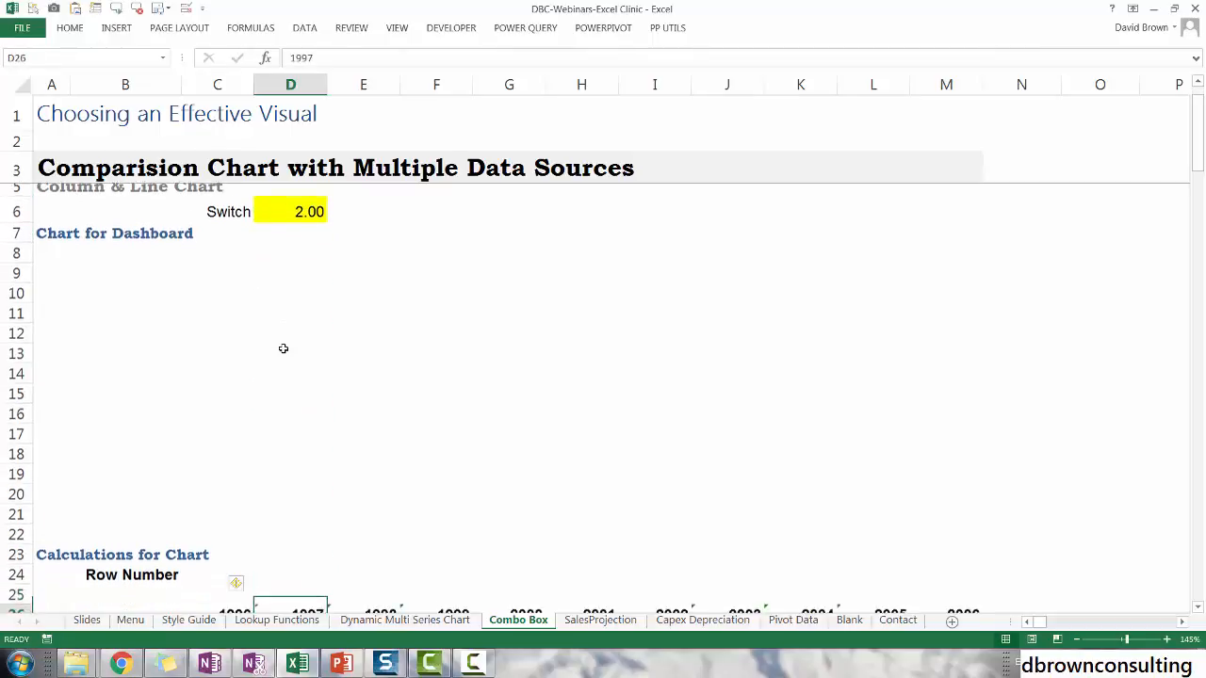
key("Down")
key("Left")
key("Up")
key("Up")
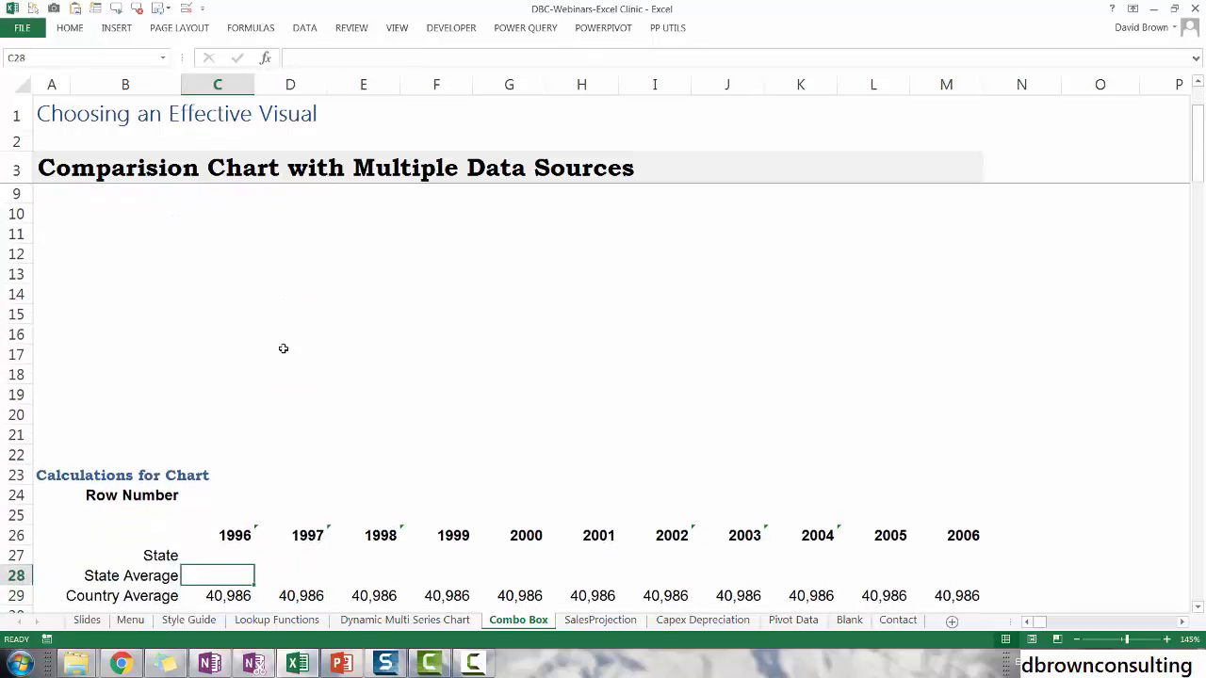
type("=index")
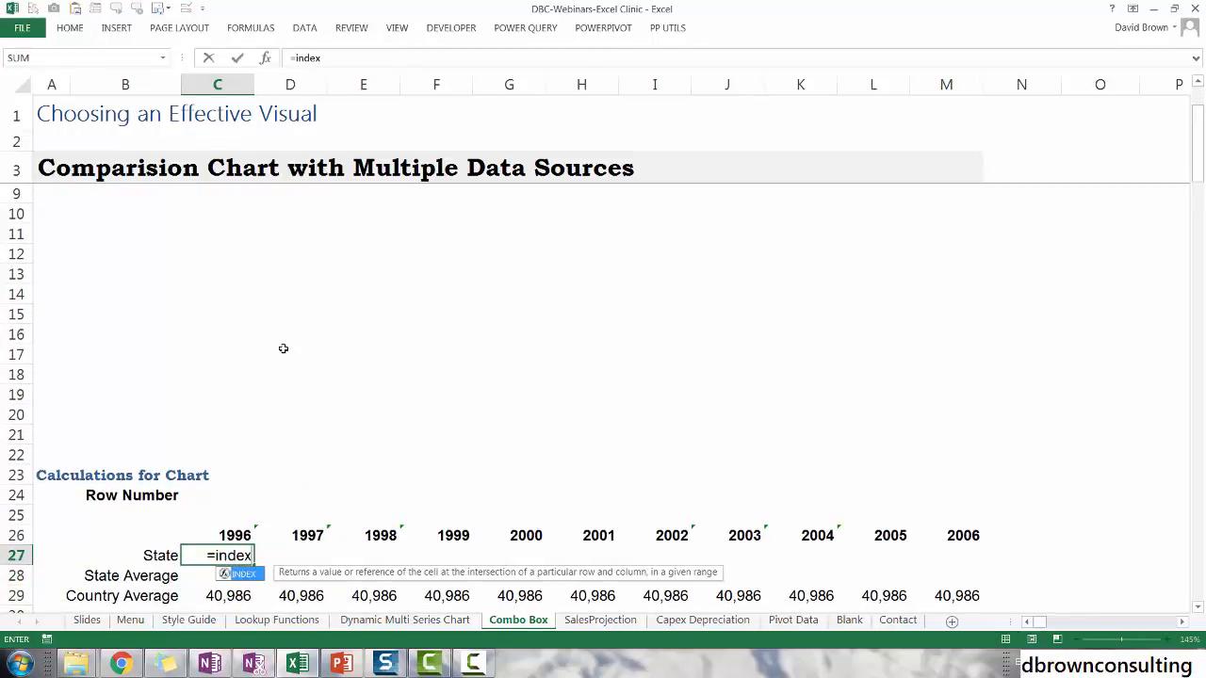
key("Tab")
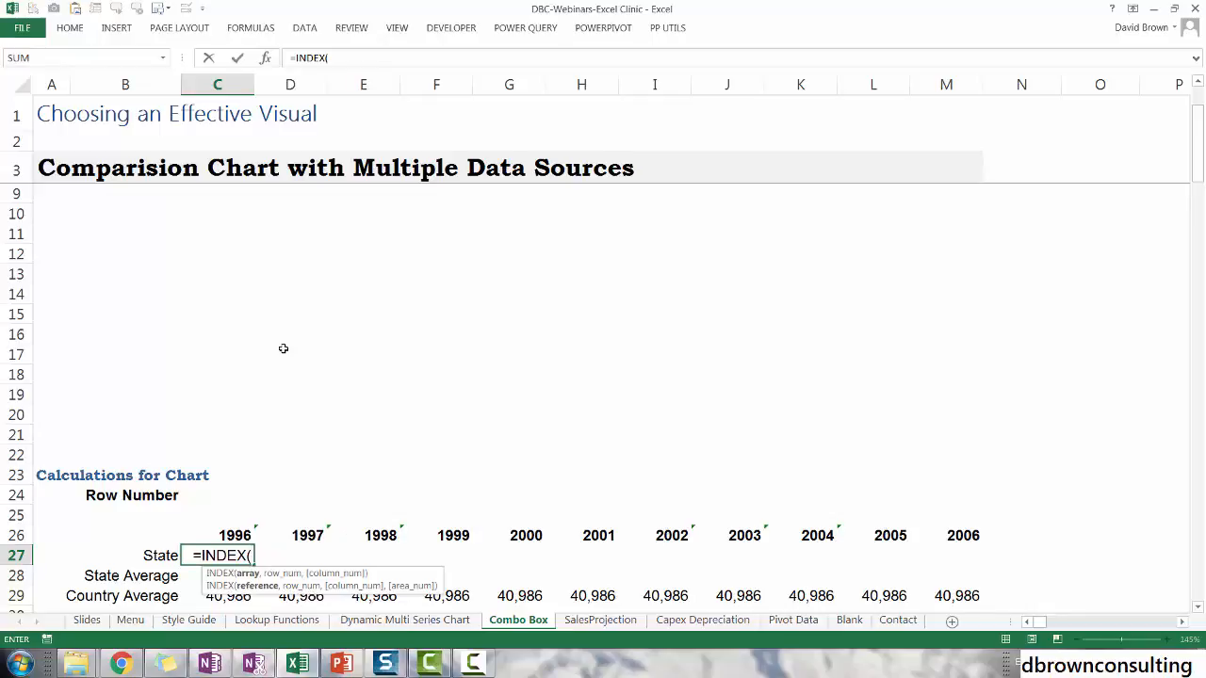
key("Down")
key("Down")
key("Down")
key("Down")
key("Down")
key("Down")
key("Down")
key("Down")
key("Down")
key("Down")
key("Down")
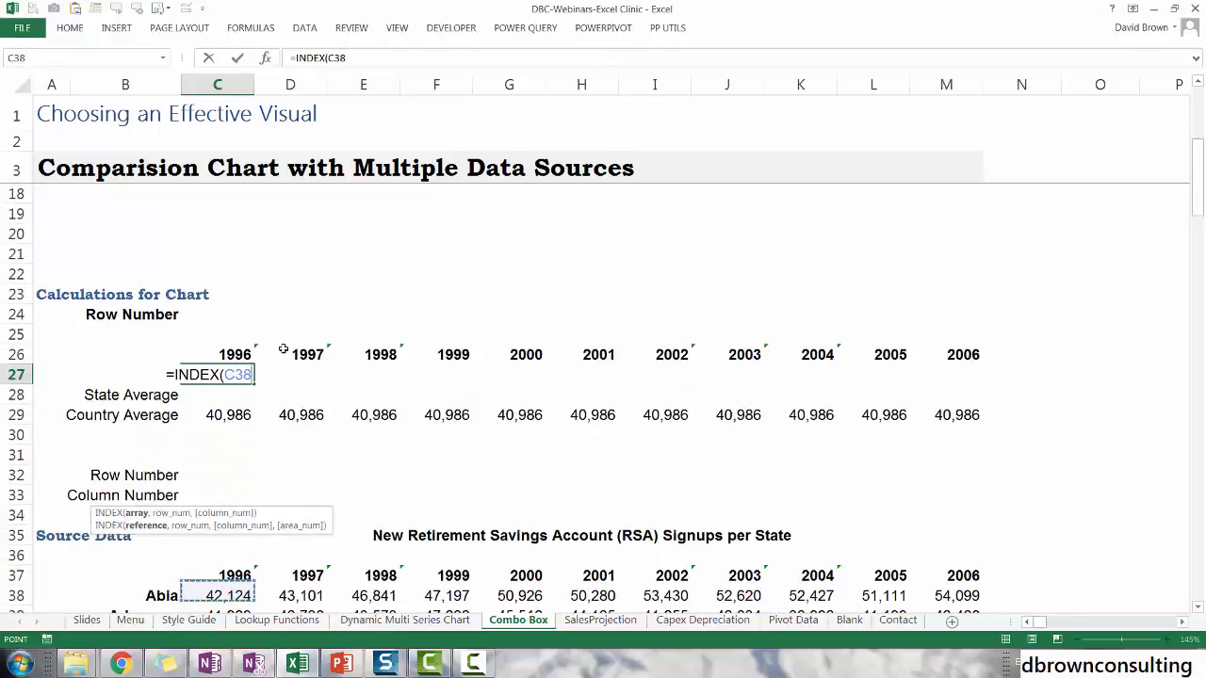
key("BackSpace")
key("BackSpace")
key("BackSpace")
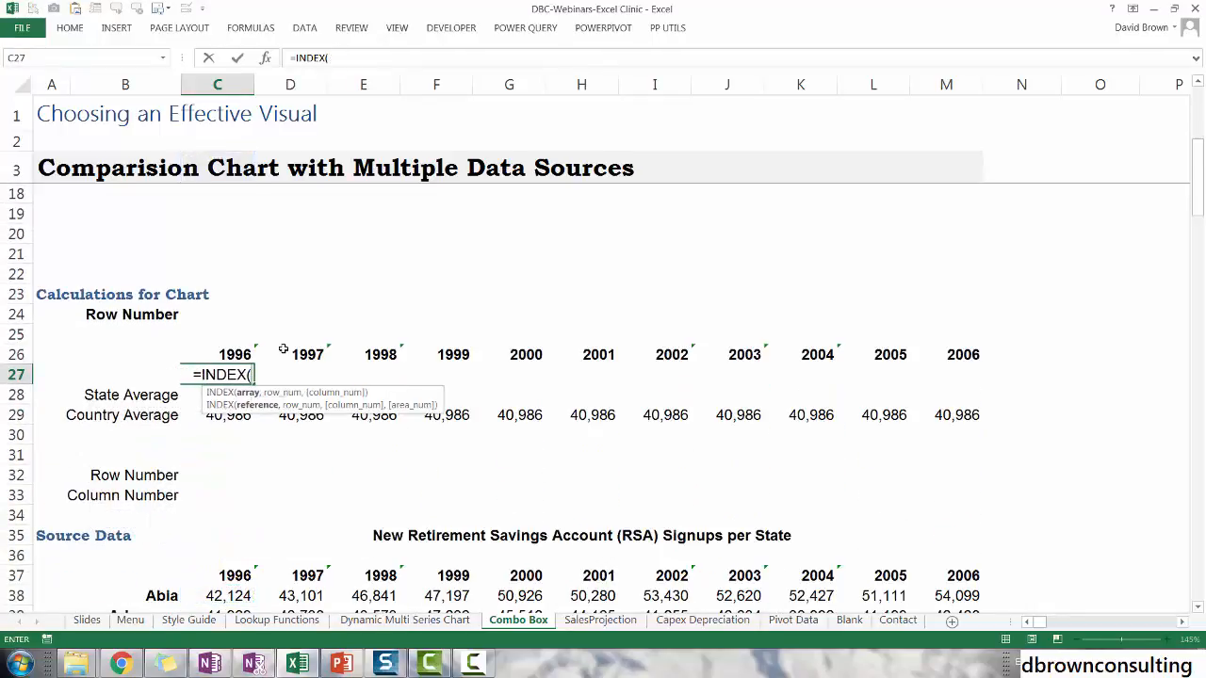
Choose INDEX's array,row_num,column_num form and set its Array to the source table B37:M73, the named range d
key("ctrl+a")
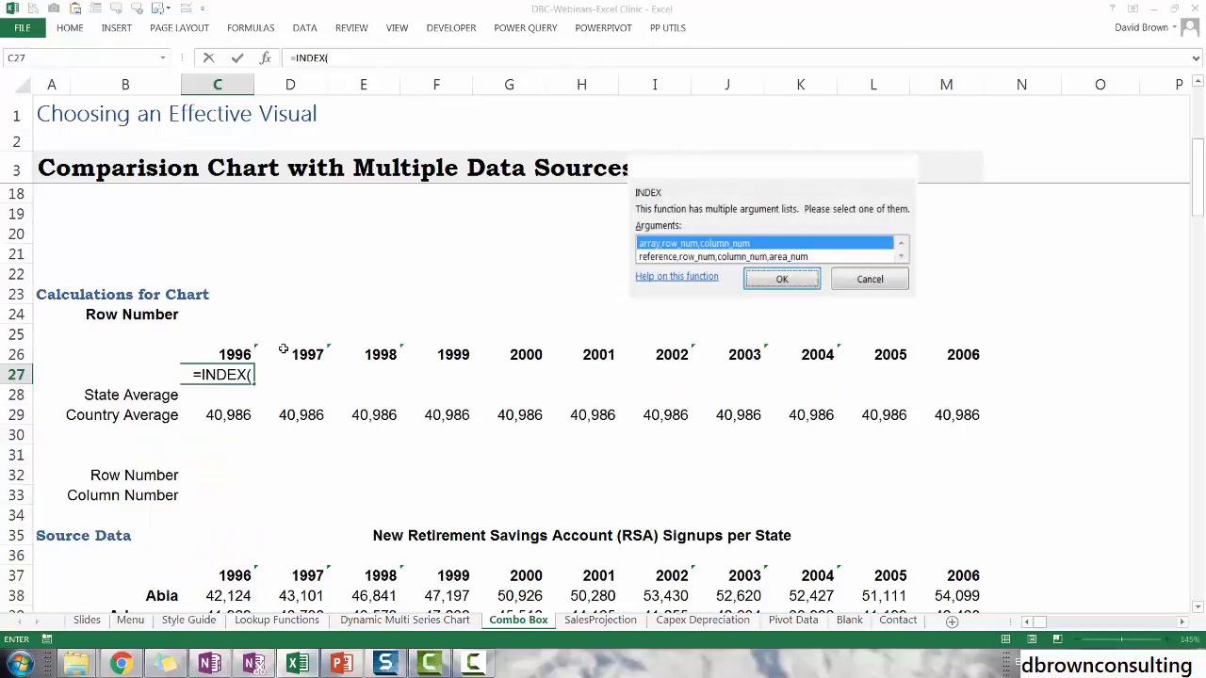
key("Return")
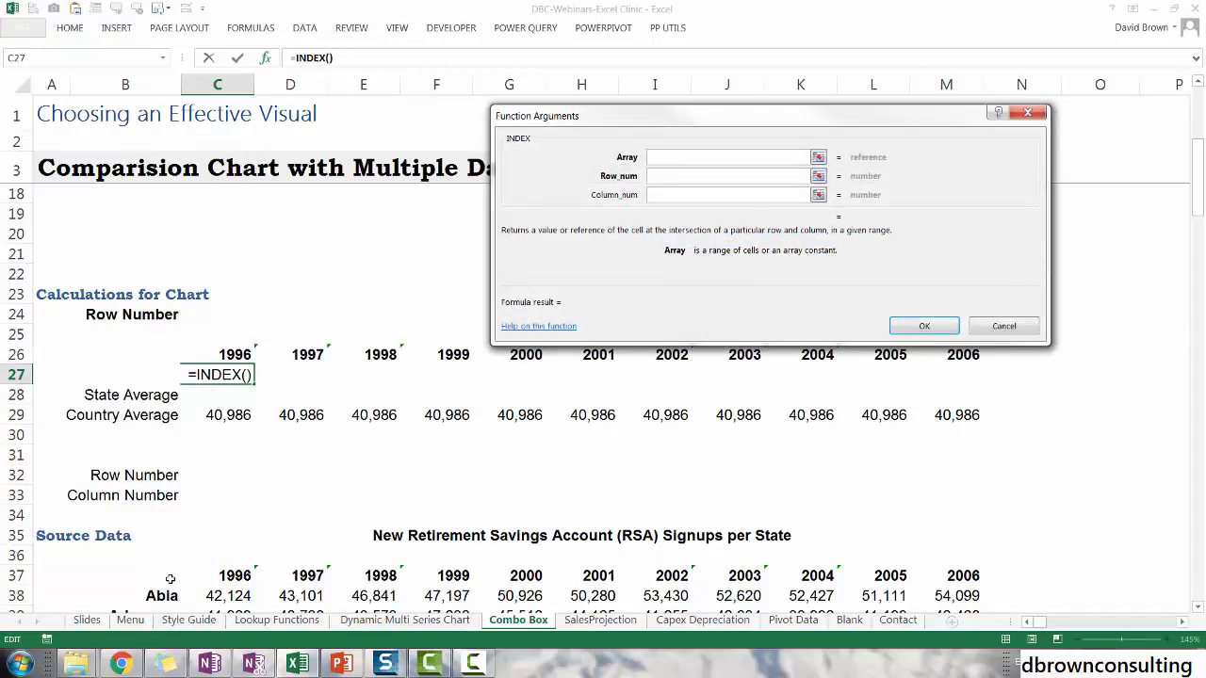
left_click(169, 578)
key("ctrl+shift+Right")
key("shift+Down")
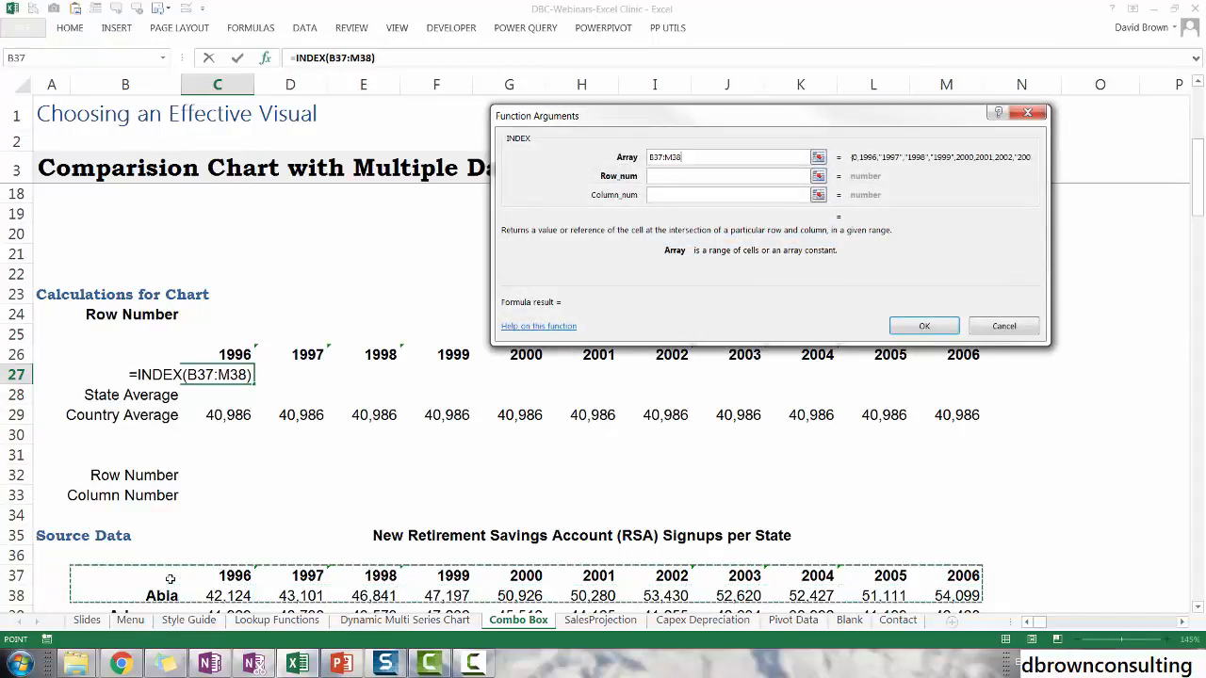
key("ctrl+shift+Down")
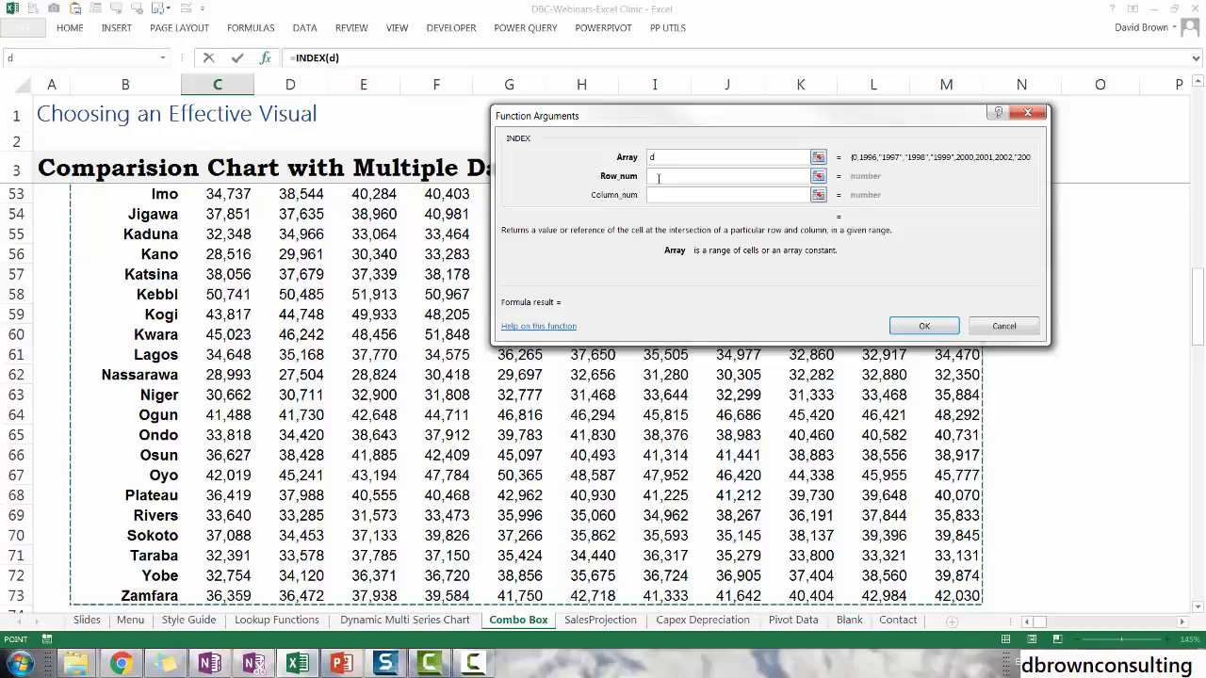
key("shift+Down")
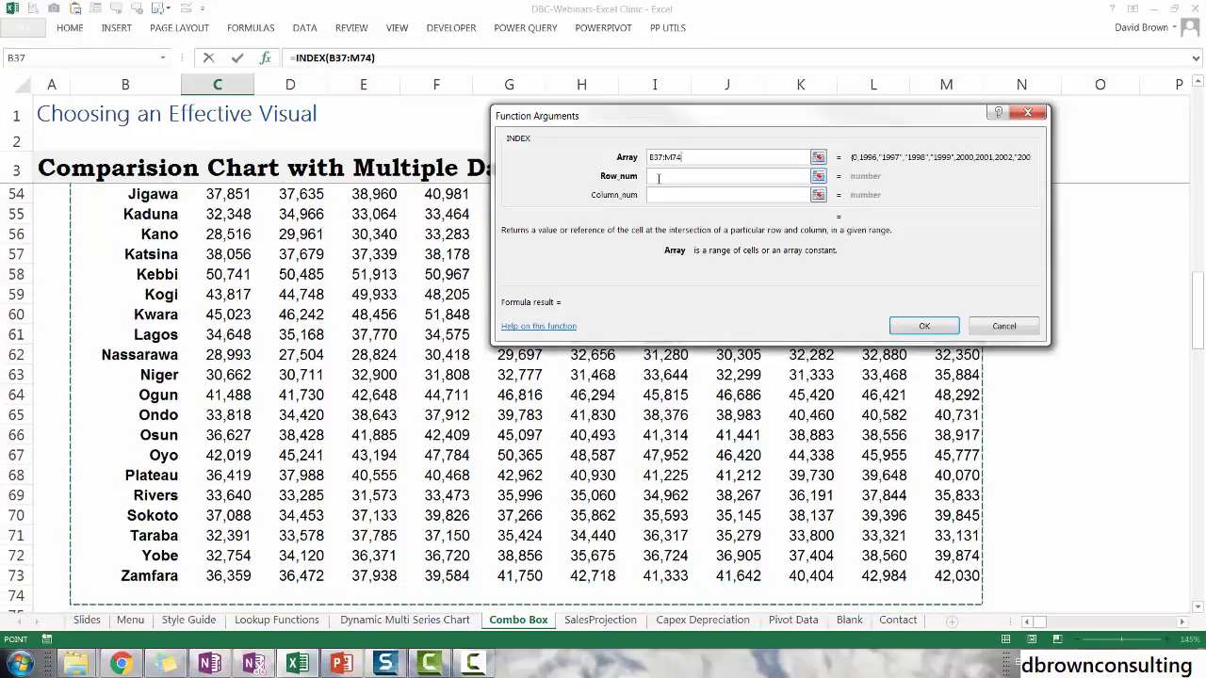
key("shift+Up")
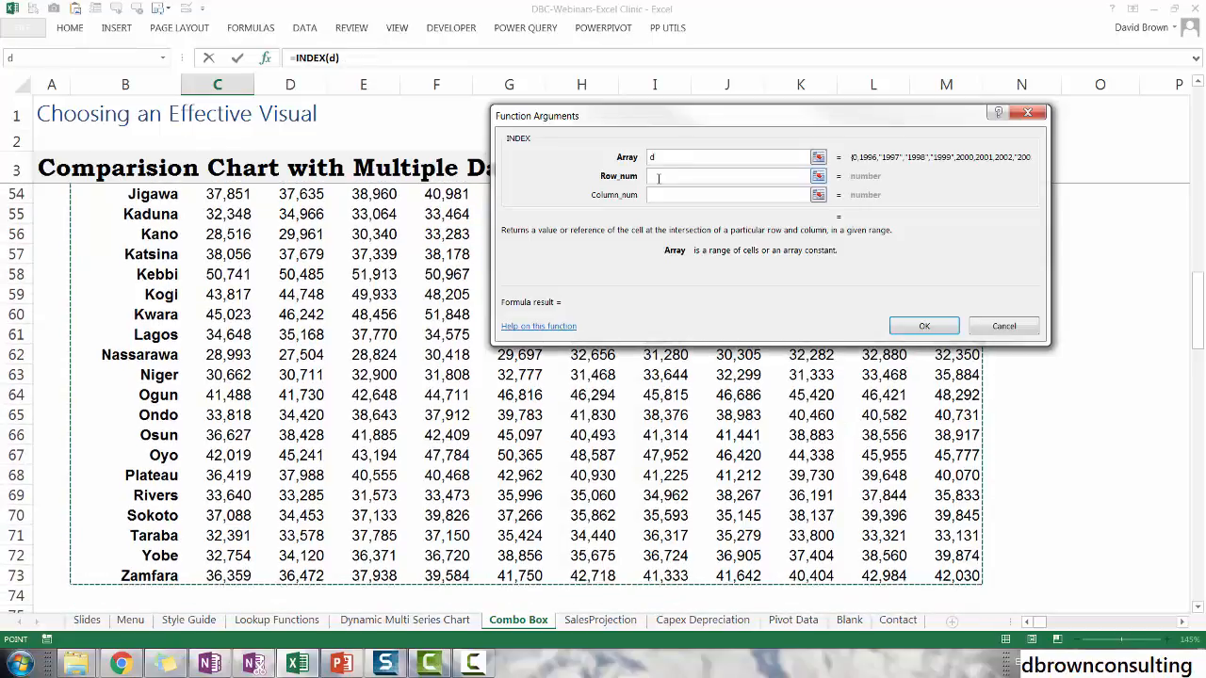
Set the INDEX Row_num argument to the Switch cell D6
left_click(658, 179)
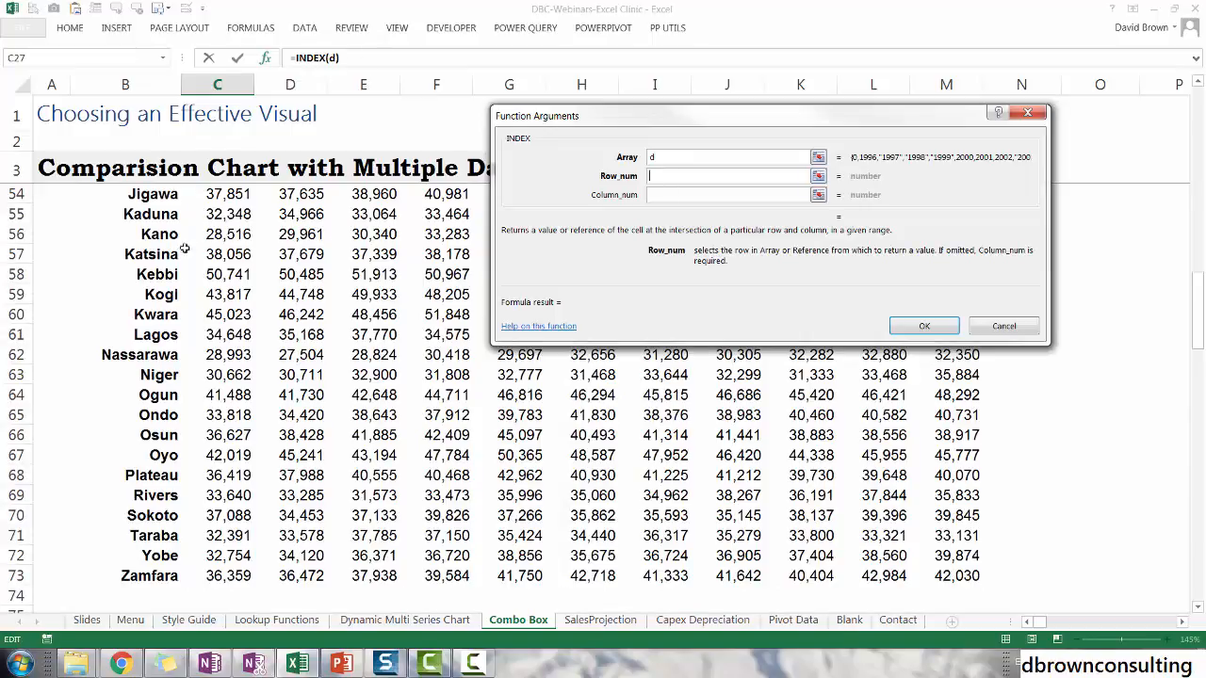
scroll(359, 331, "up", 16)
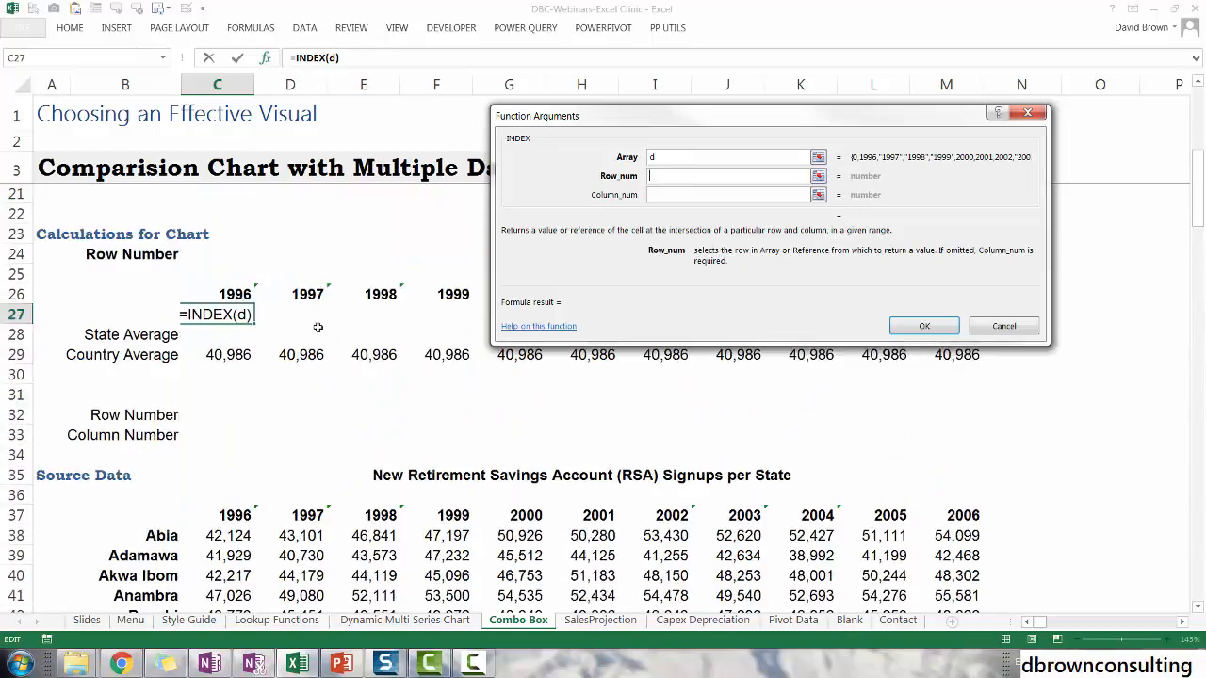
left_click(309, 199)
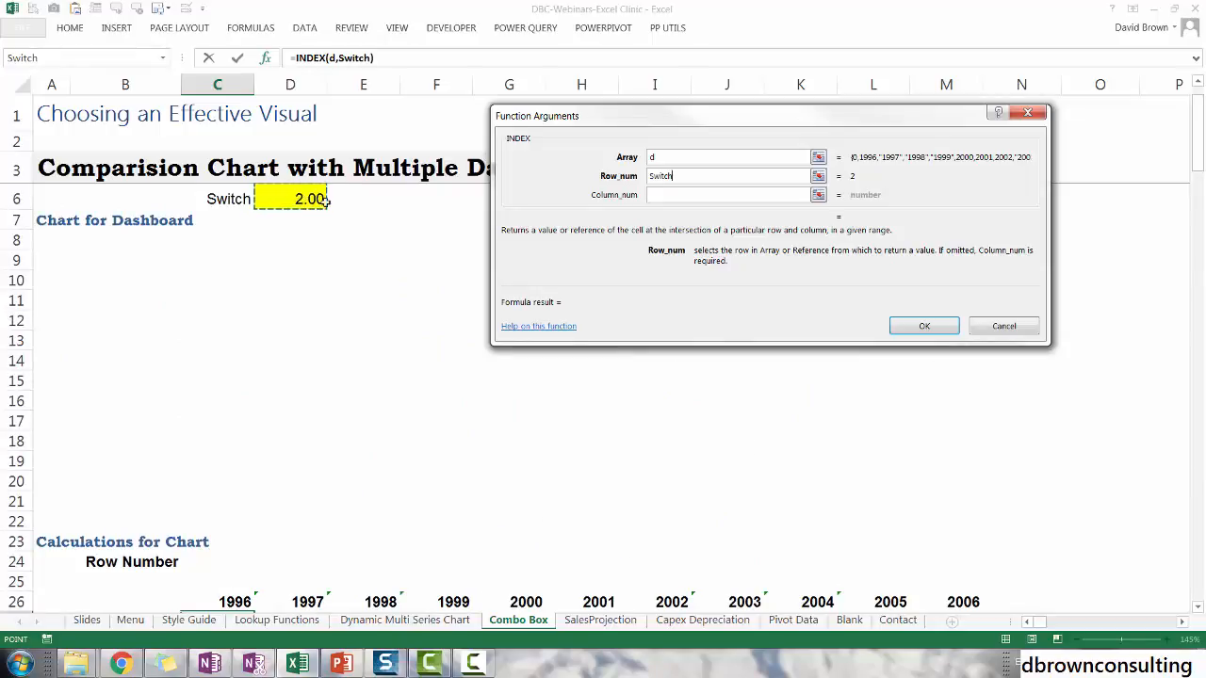
Nest a MATCH function in INDEX's Column_num argument and set its Lookup_value to the 1996 heading in C26
left_click(676, 195)
scroll(613, 329, "down", 6)
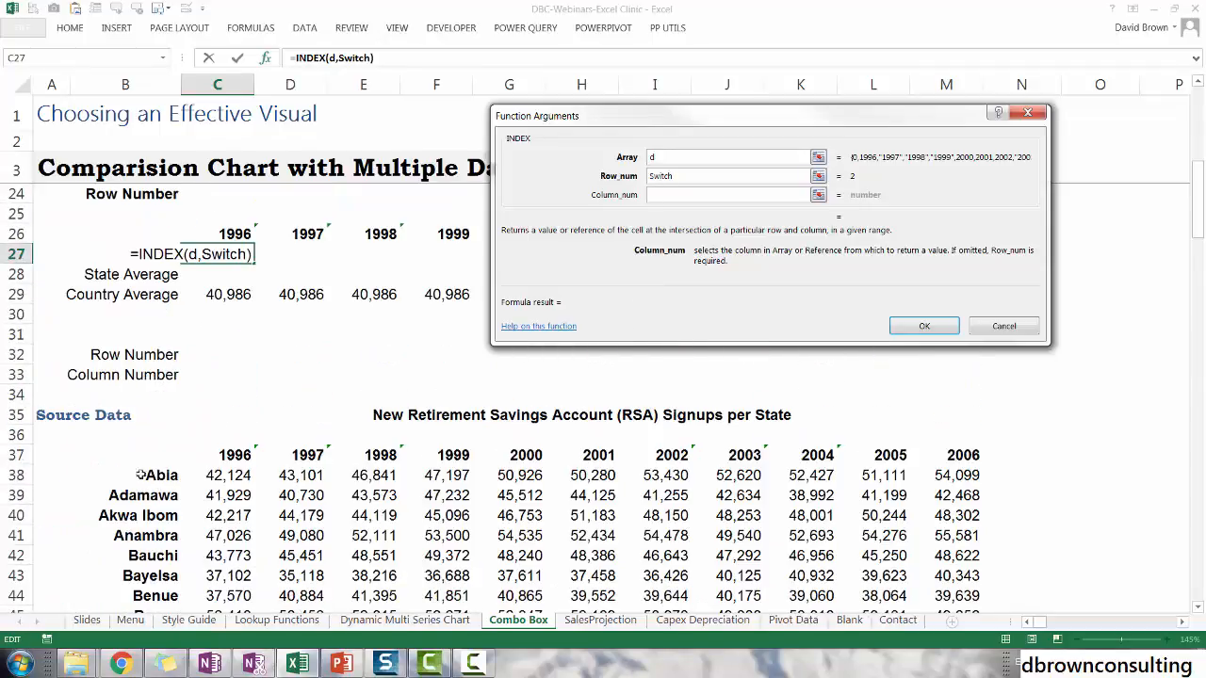
scroll(218, 444, "up", 1)
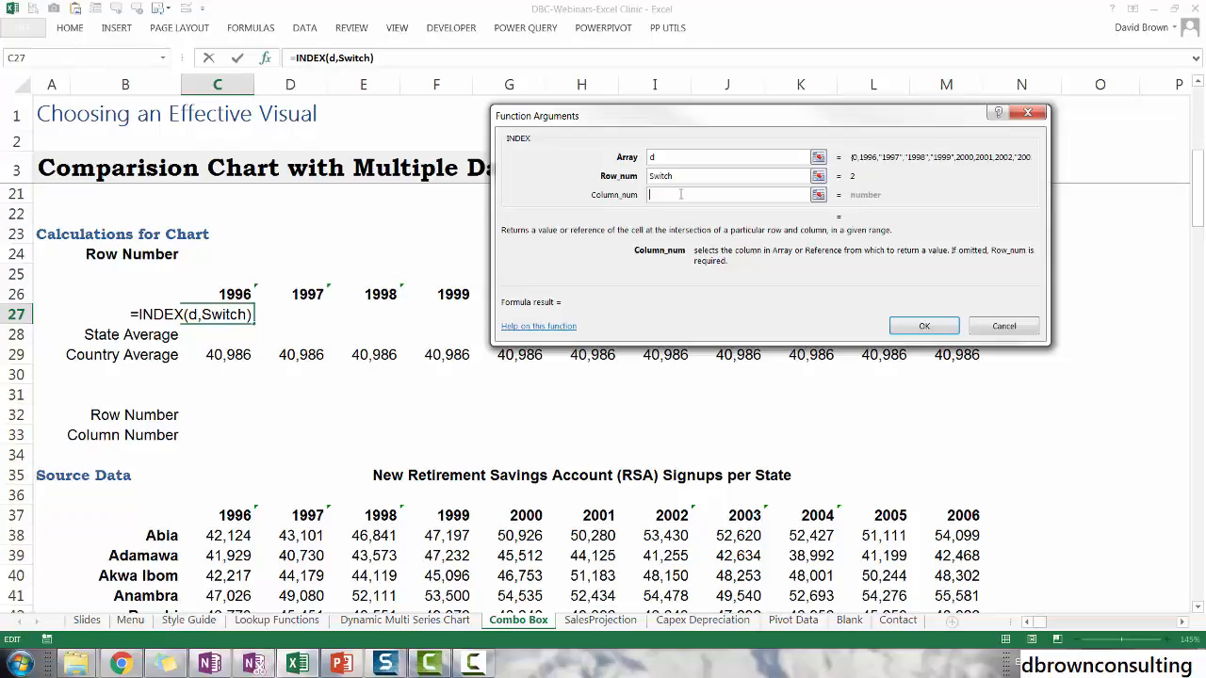
type("match(")
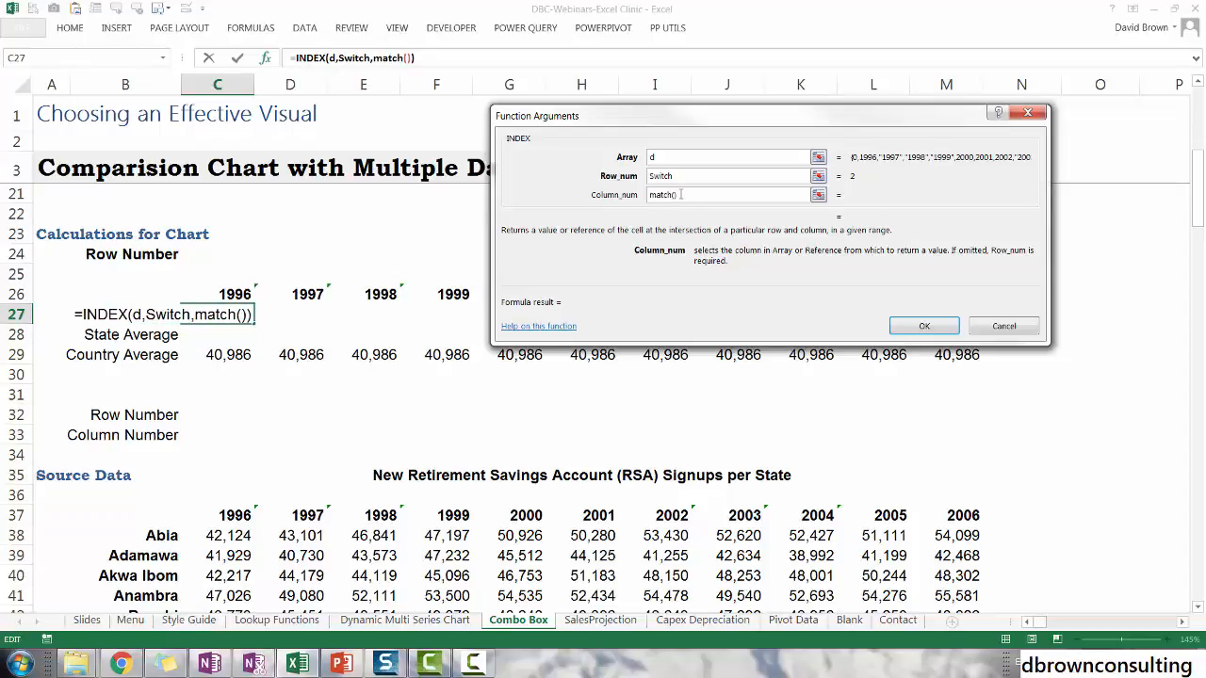
left_click(382, 58)
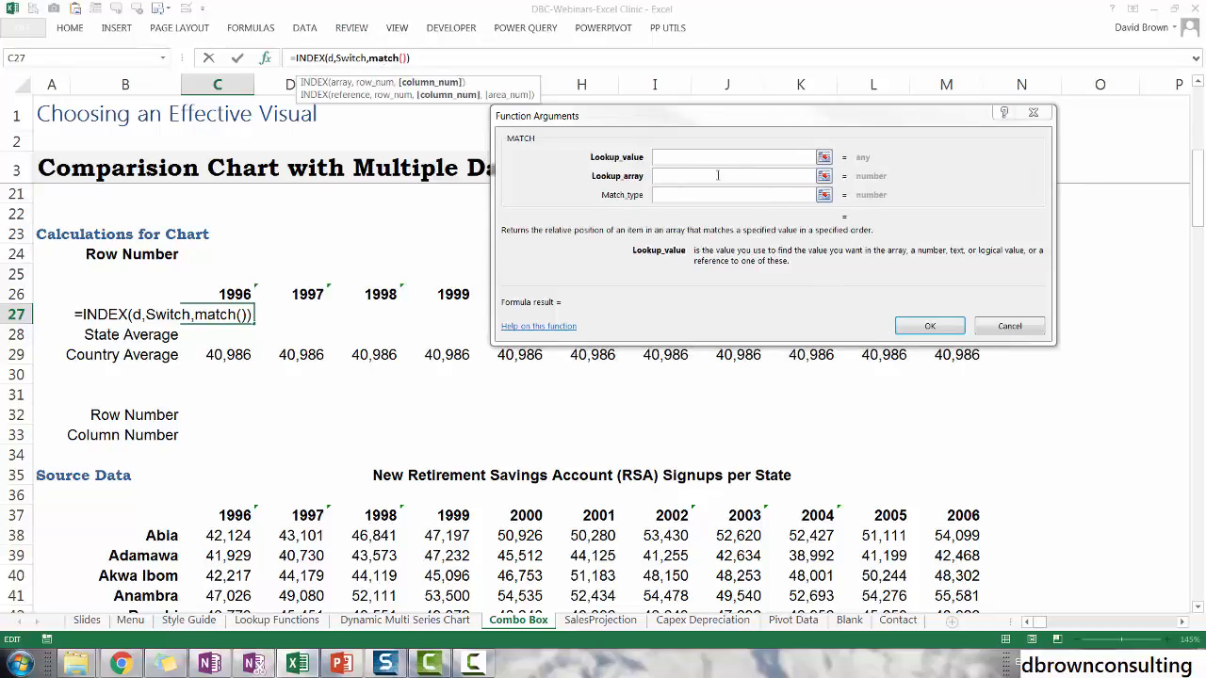
left_click(690, 160)
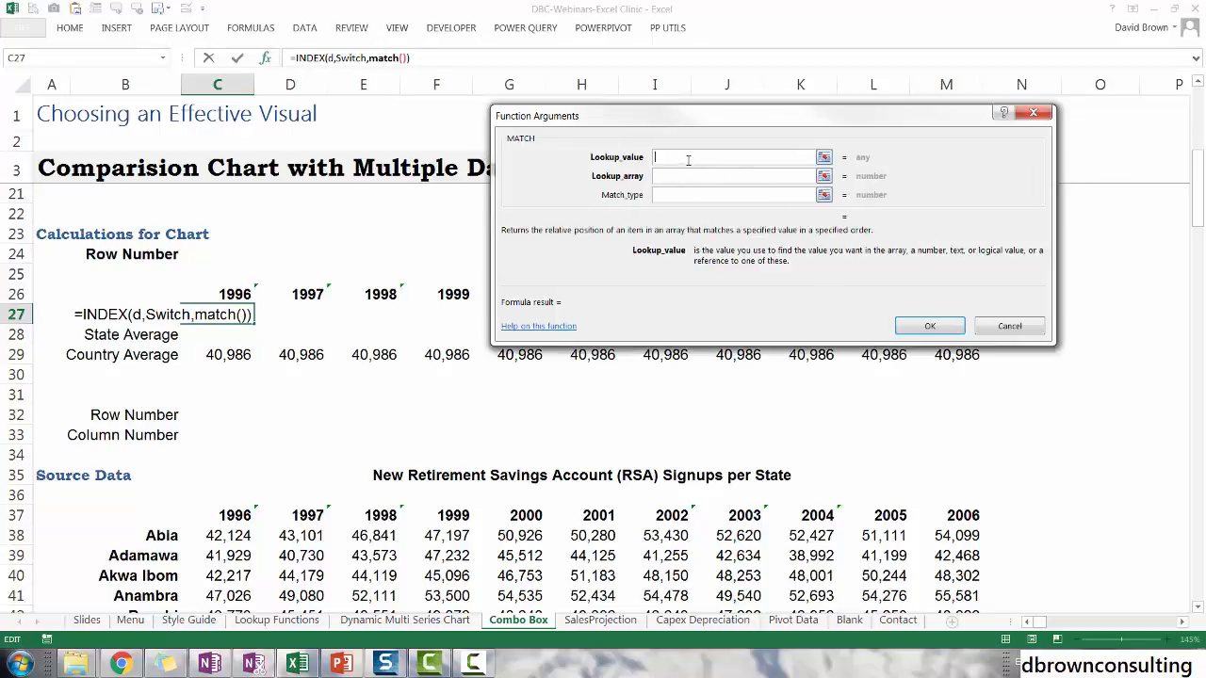
left_click(229, 295)
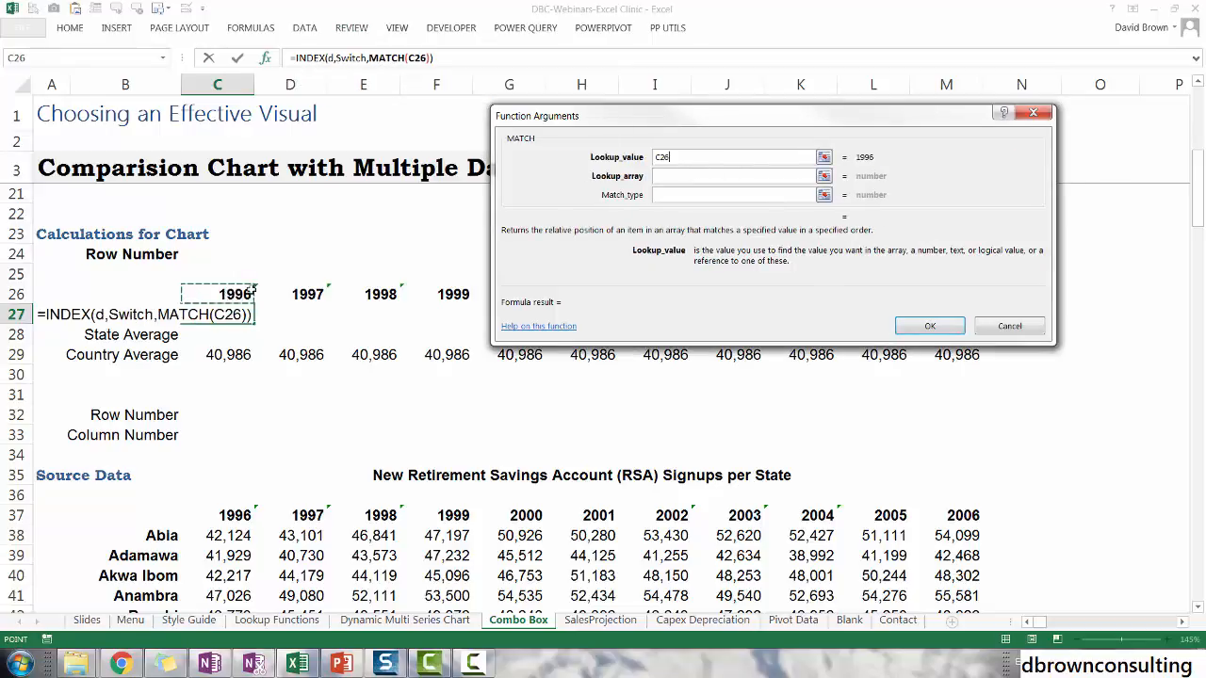
key("Tab")
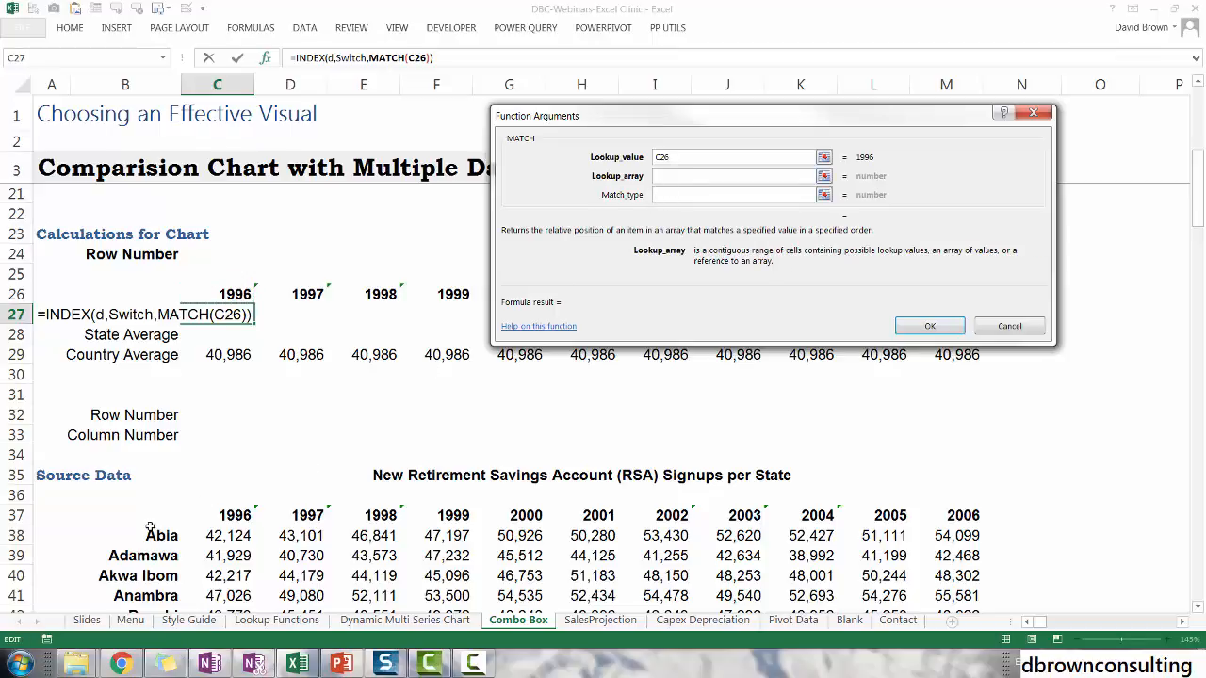
left_click_drag(153, 520, 923, 512)
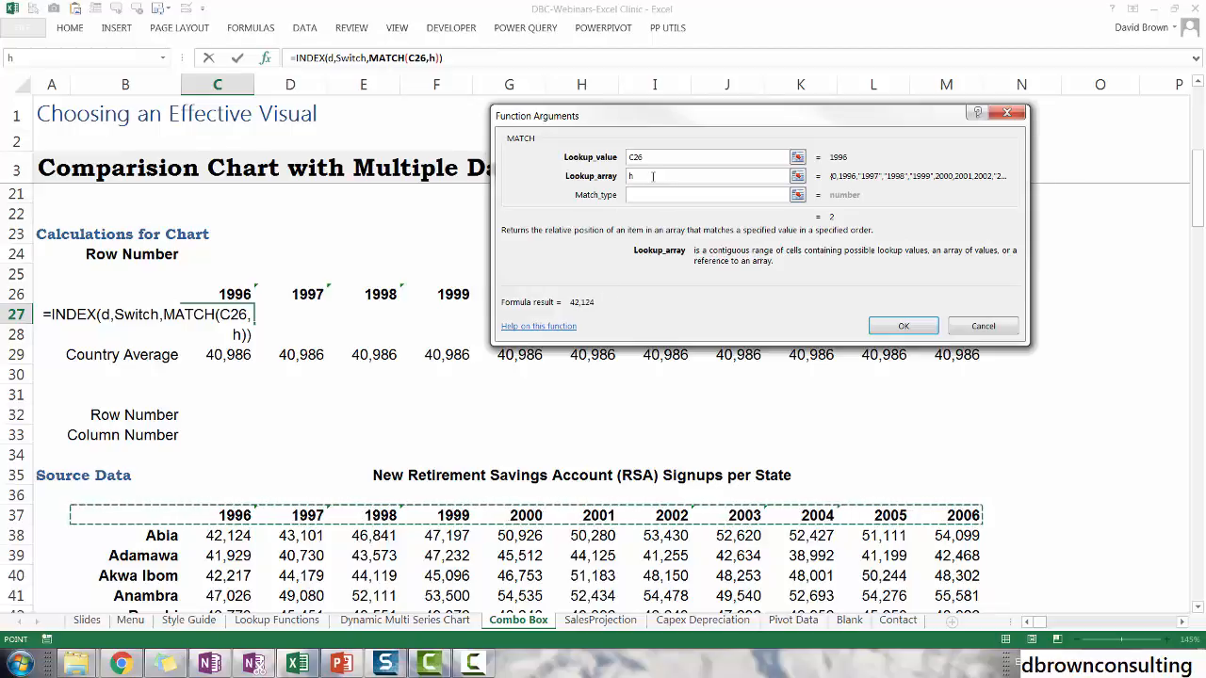
key("shift+Right")
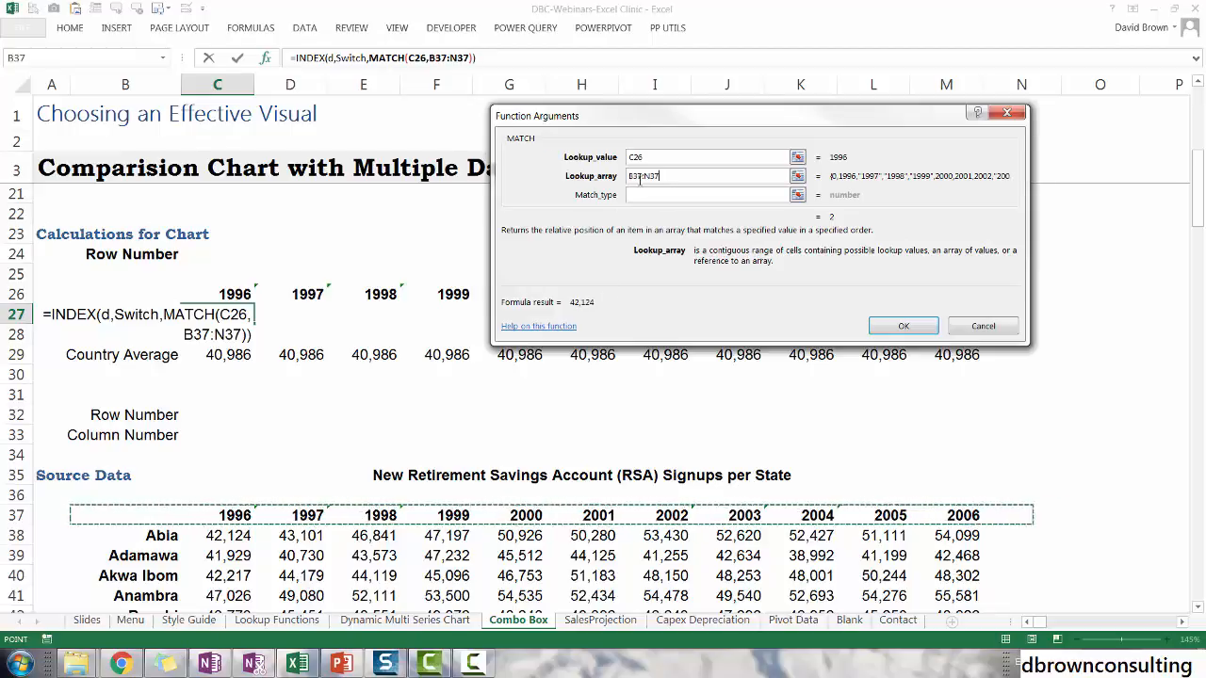
key("F4")
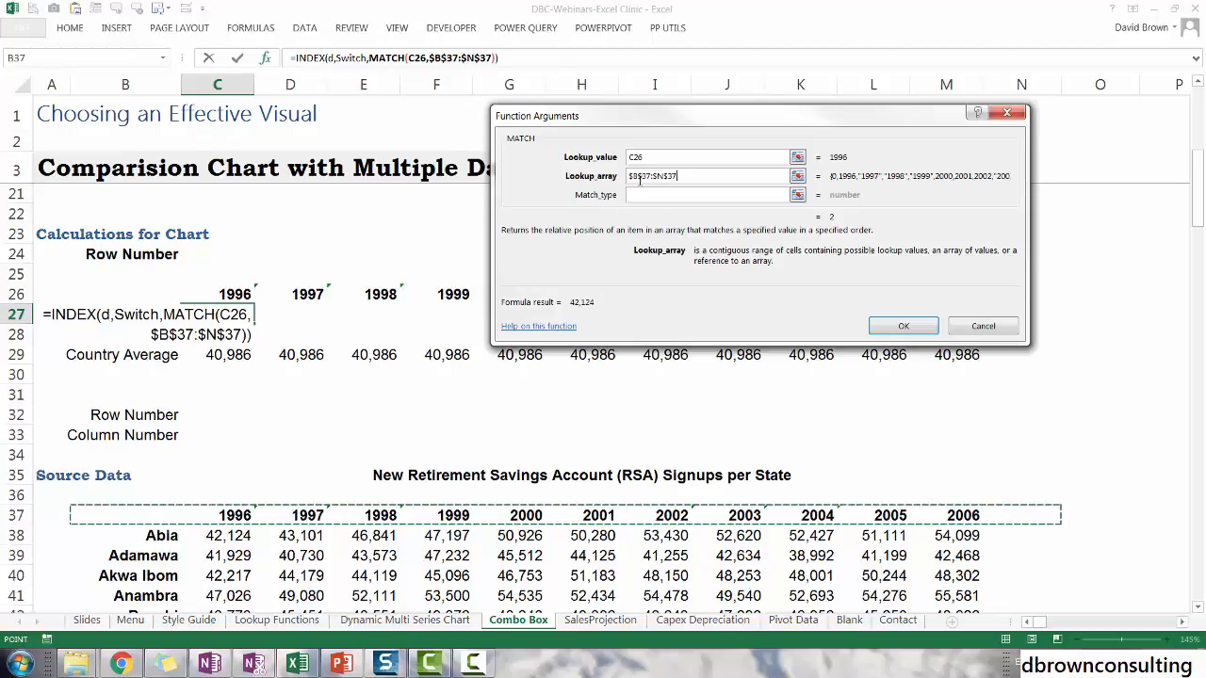
key("BackSpace")
key("BackSpace")
key("BackSpace")
key("BackSpace")
key("BackSpace")
key("BackSpace")
key("BackSpace")
key("BackSpace")
key("BackSpace")
key("BackSpace")
key("BackSpace")
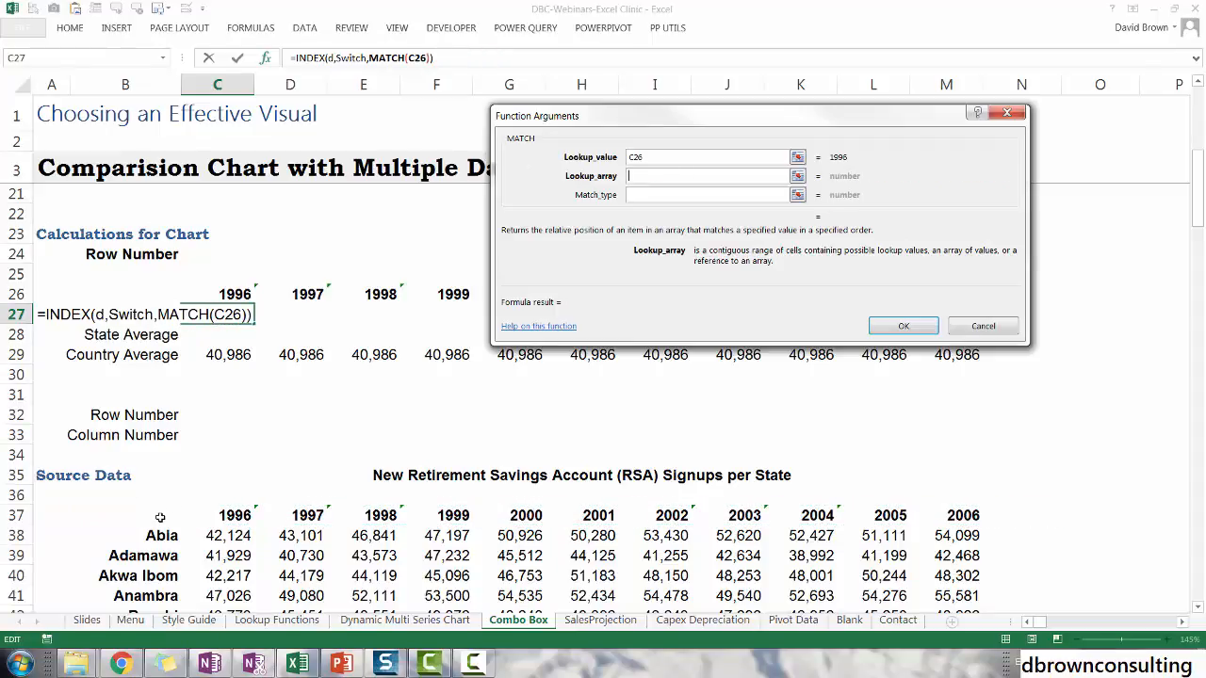
Set MATCH's Lookup_array to the source header row B37:M37, the named range h, and Match_type to 0, and accept the formula
left_click_drag(160, 517, 775, 512)
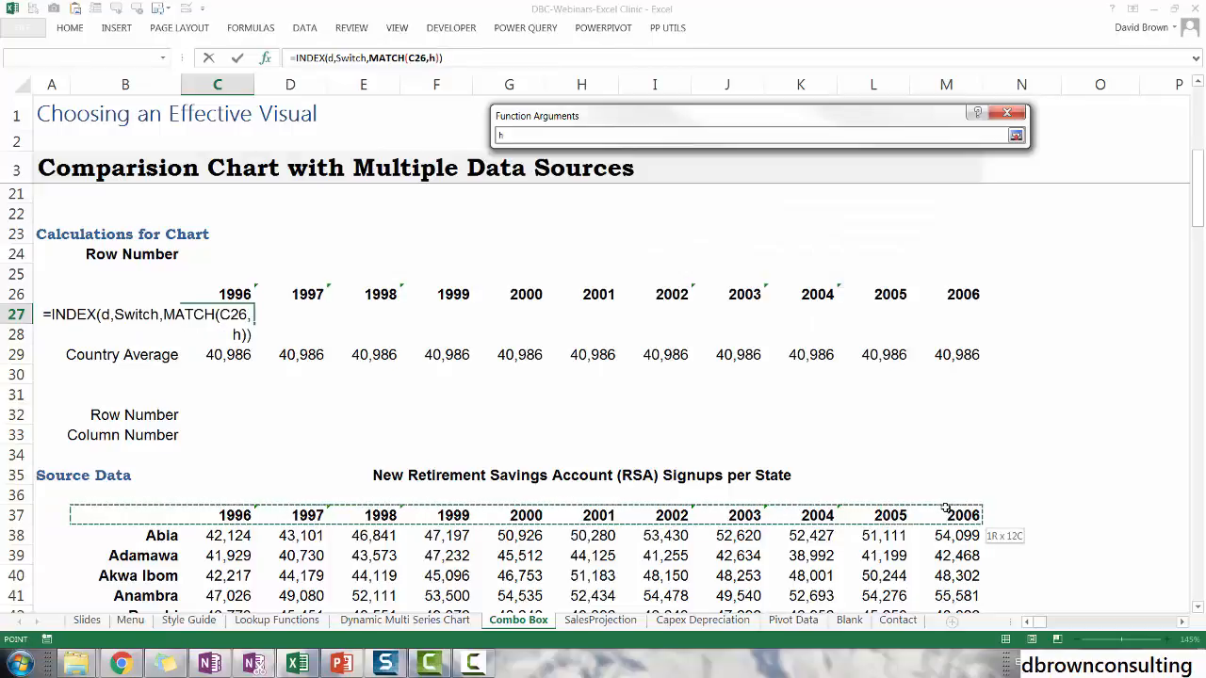
key("Return")
left_click(654, 197)
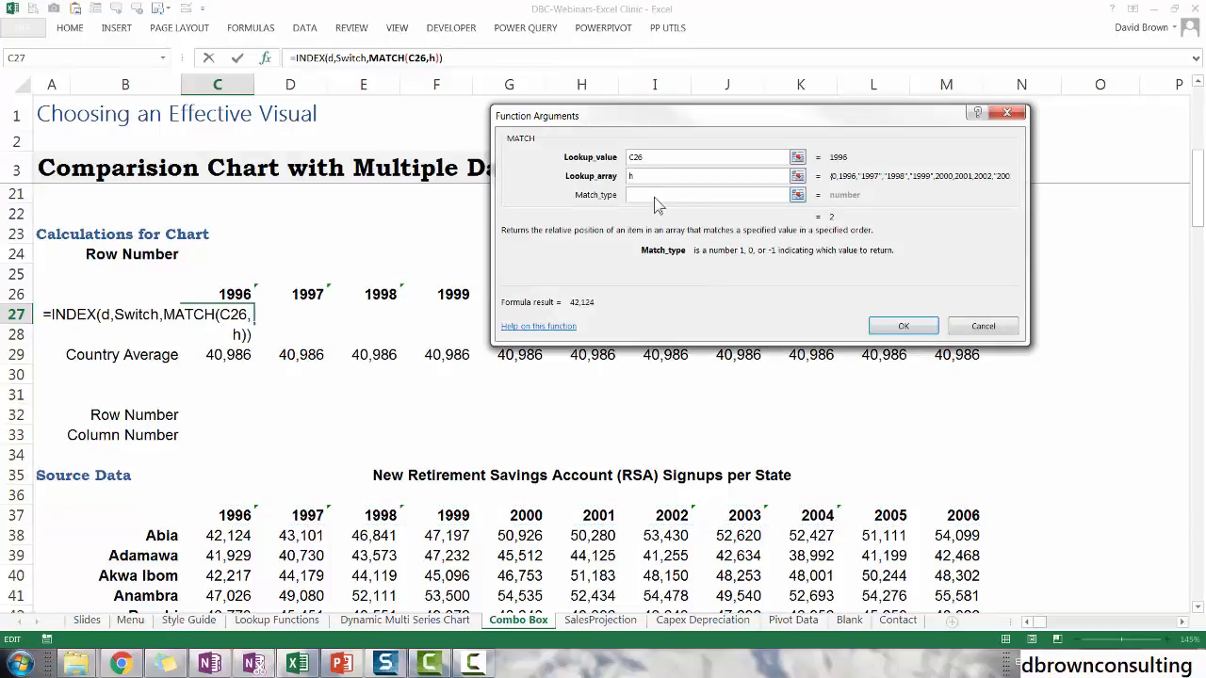
type("0")
left_click(321, 58)
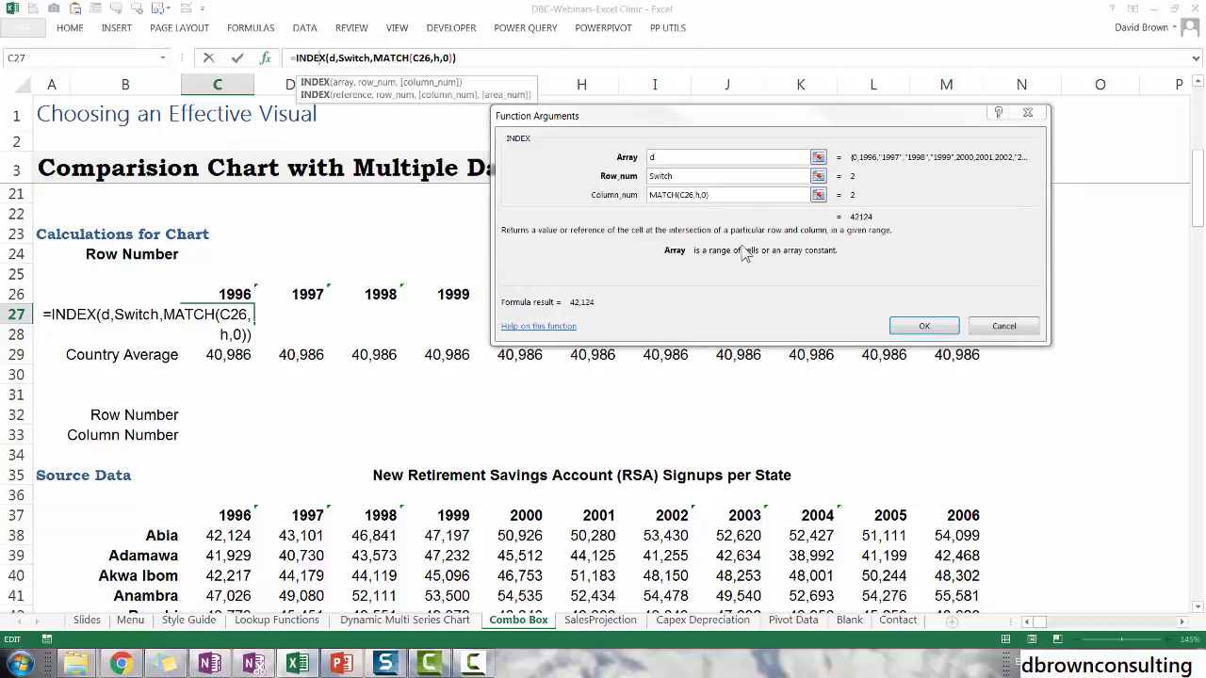
left_click(946, 326)
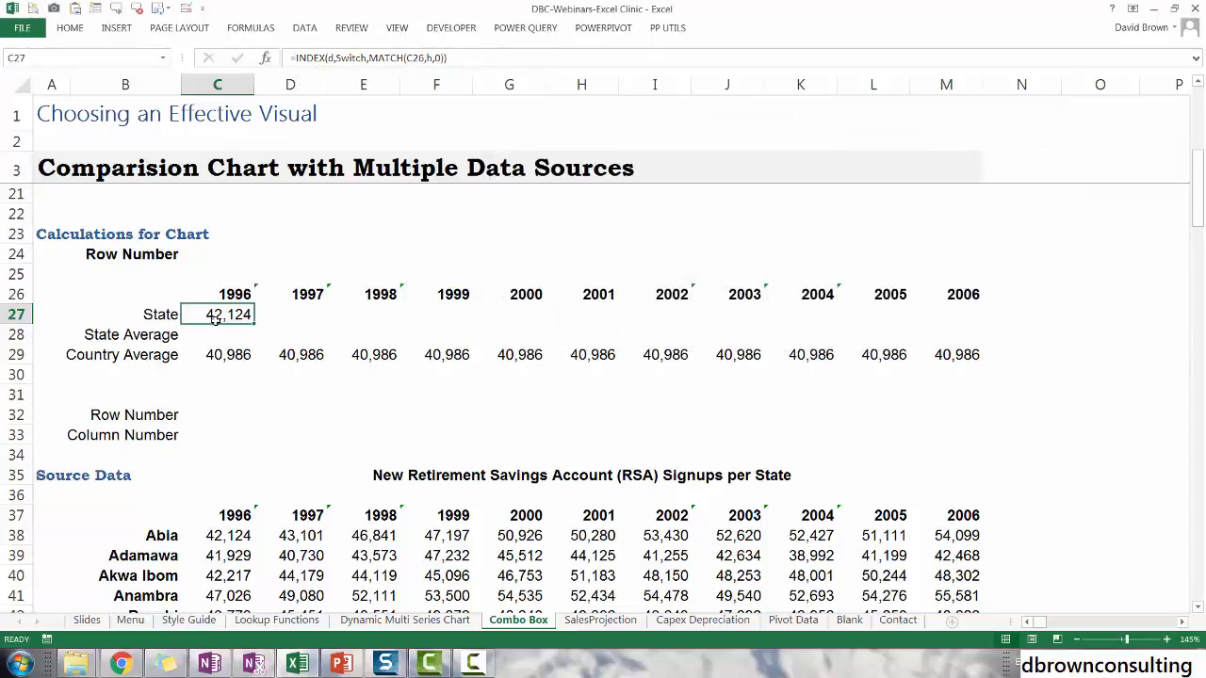
Start an INDEX formula in B27 in place of the State label, using the array,row_num,column_num form
left_click(163, 315)
scroll(207, 321, "up", 5)
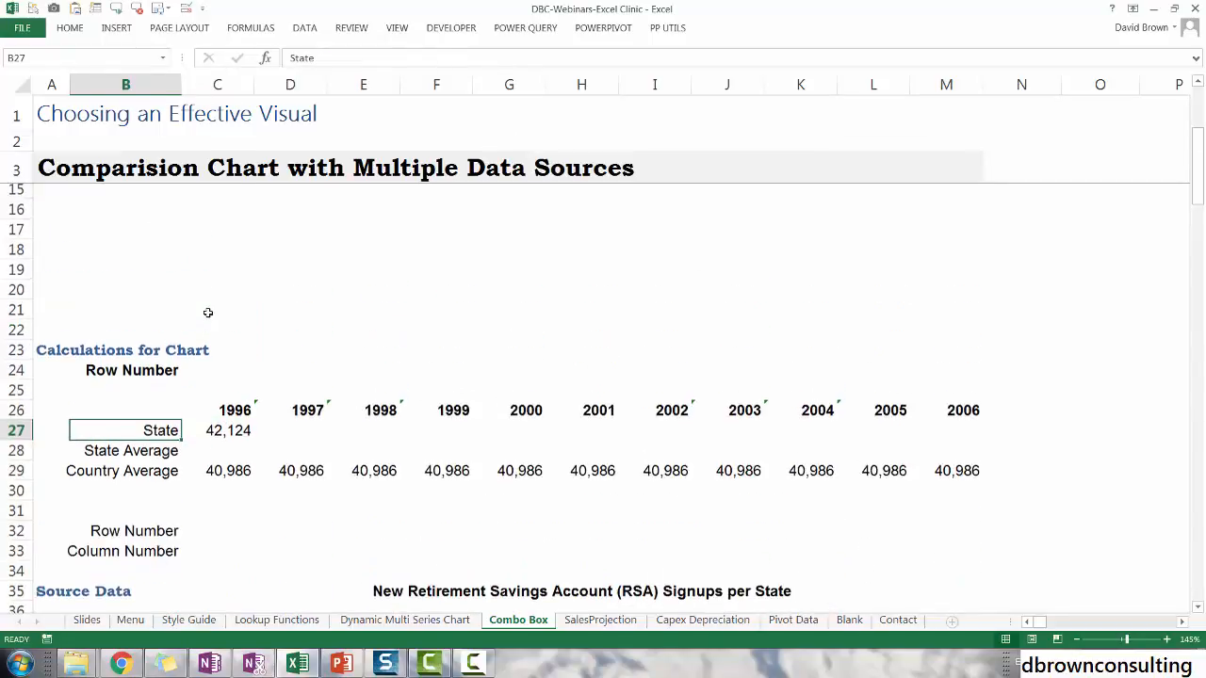
scroll(207, 344, "down", 3)
scroll(202, 359, "down", 1)
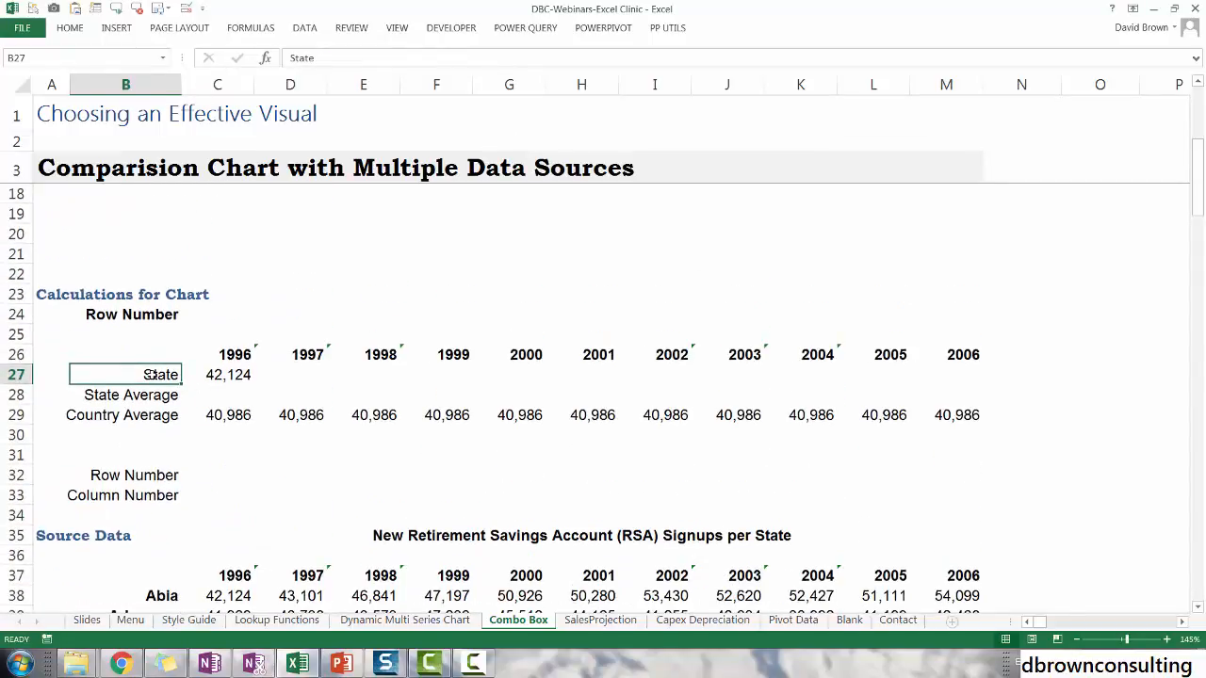
type("=index")
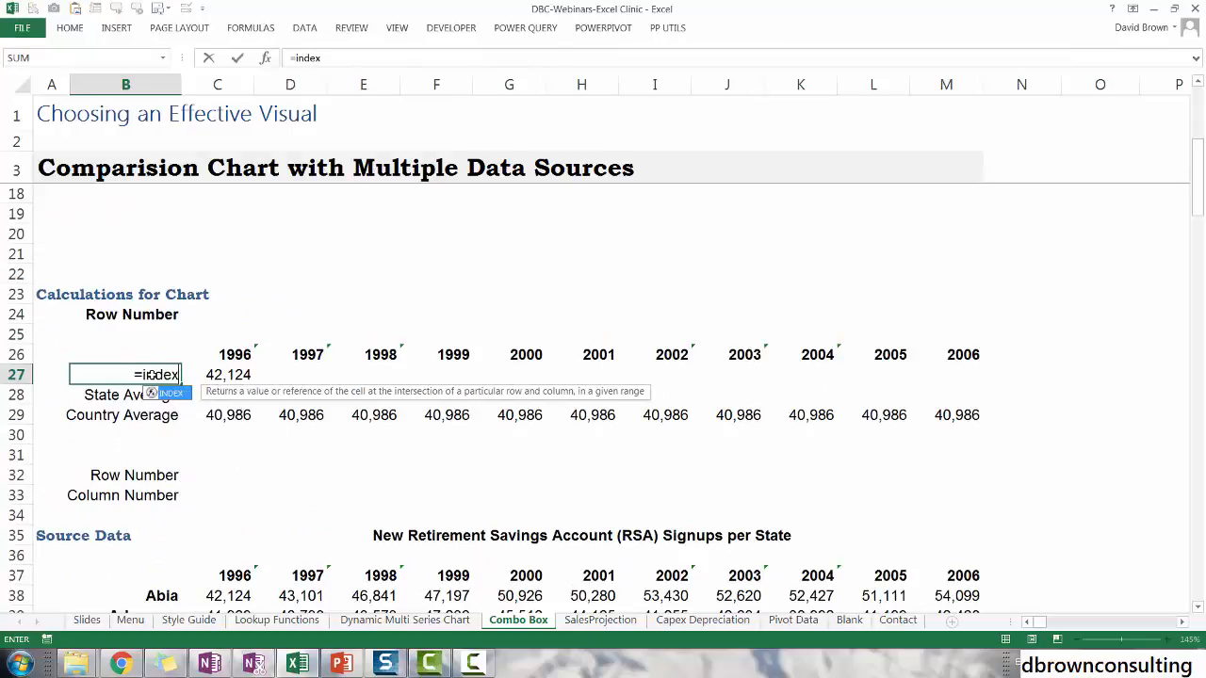
key("Tab")
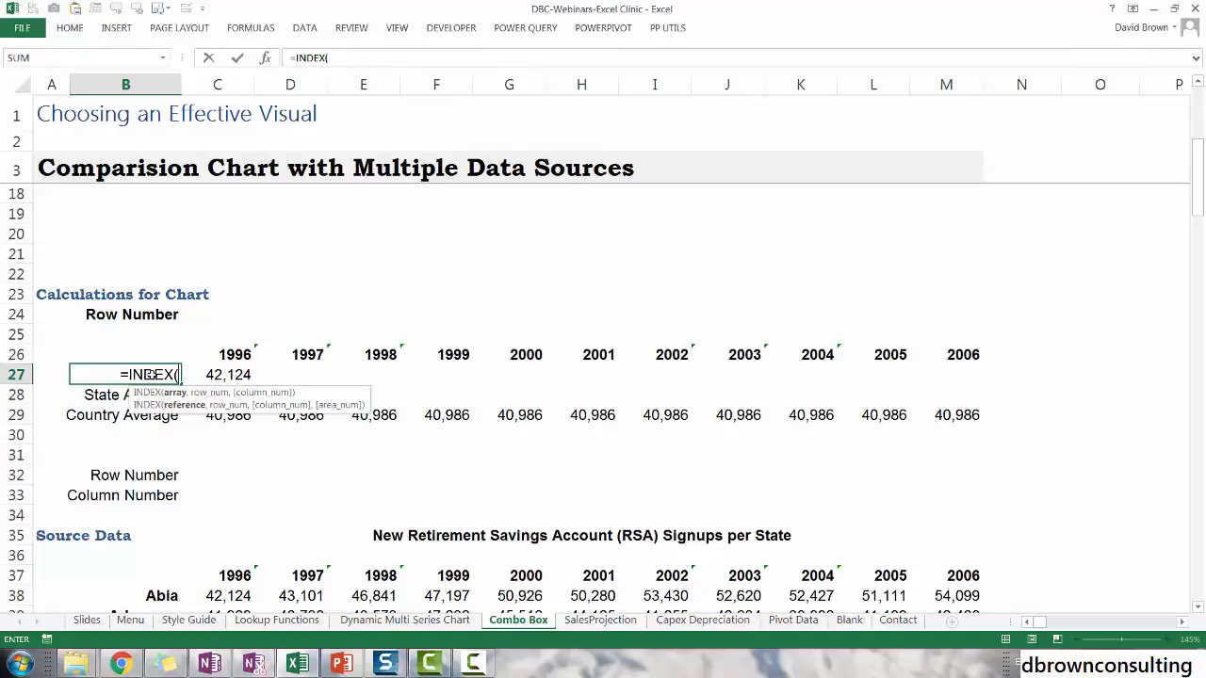
key("ctrl+a")
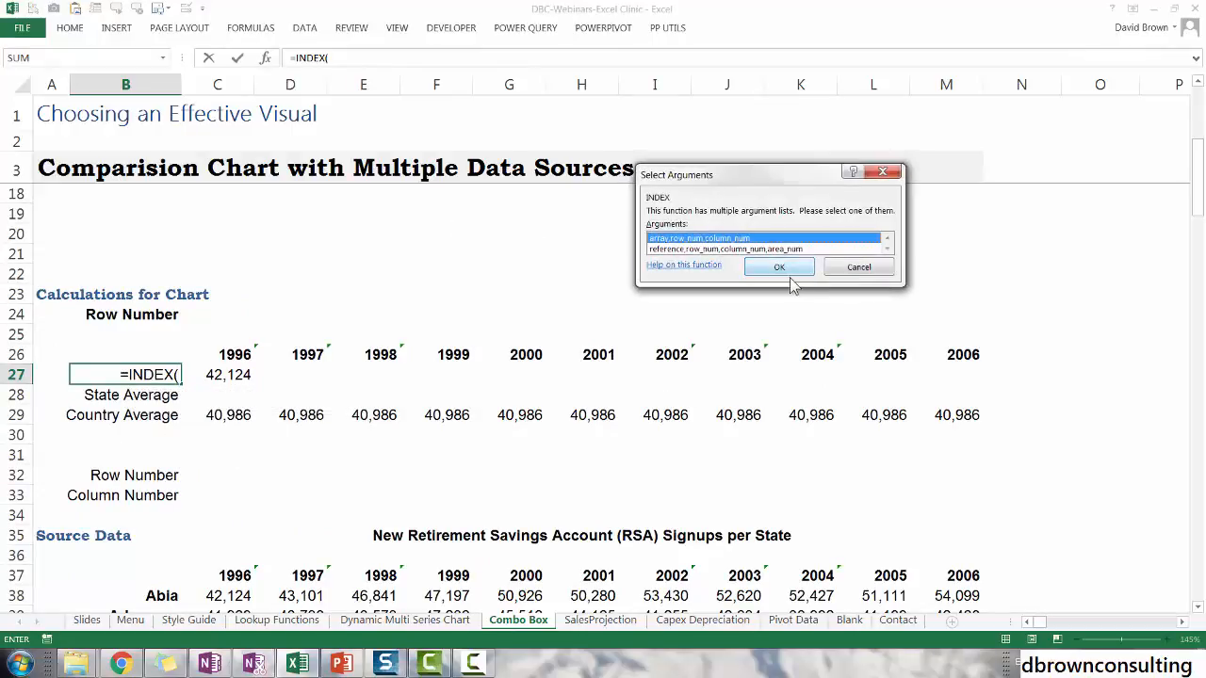
left_click(779, 271)
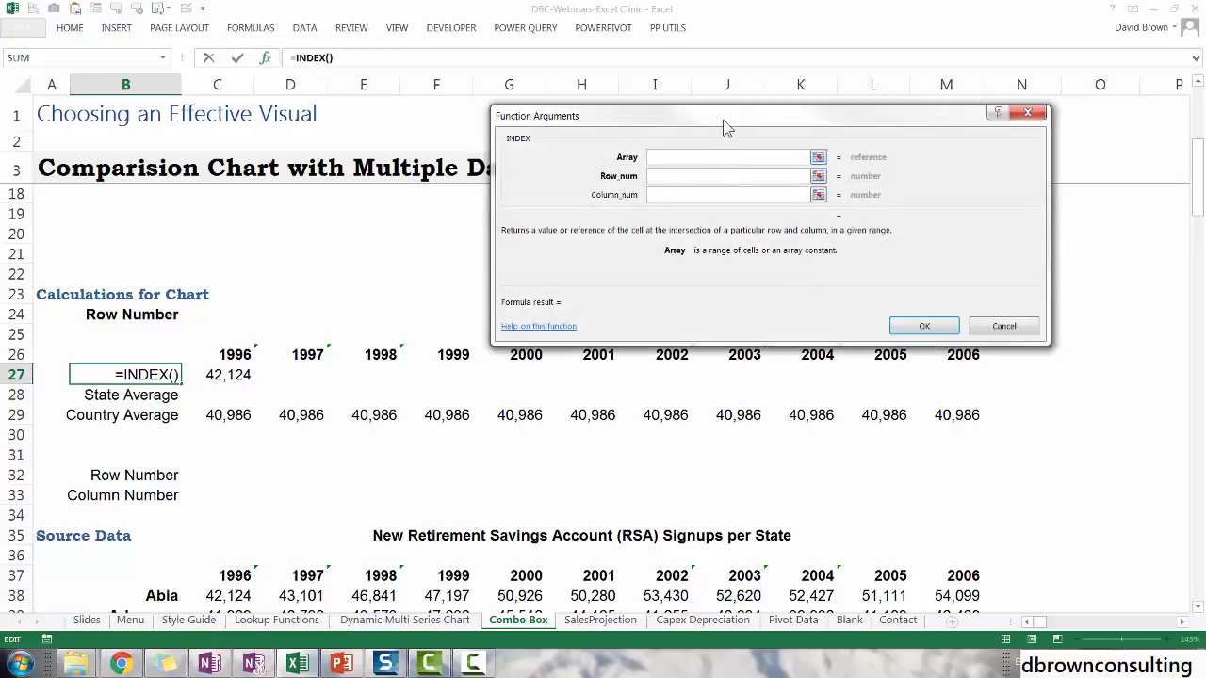
Set the INDEX Array to the source table's state name column B37:B73, the named range k
left_click_drag(725, 123, 803, 109)
scroll(112, 567, "down", 1)
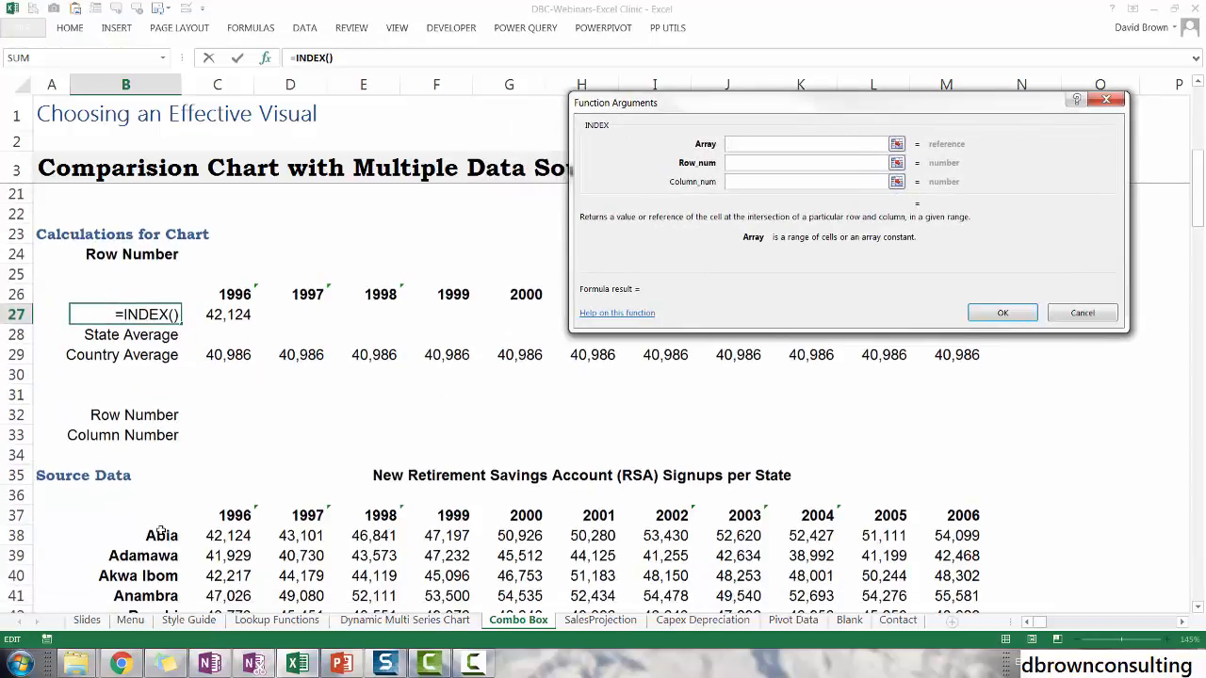
left_click(167, 520)
key("ctrl+shift+Down")
key("ctrl+shift+Down")
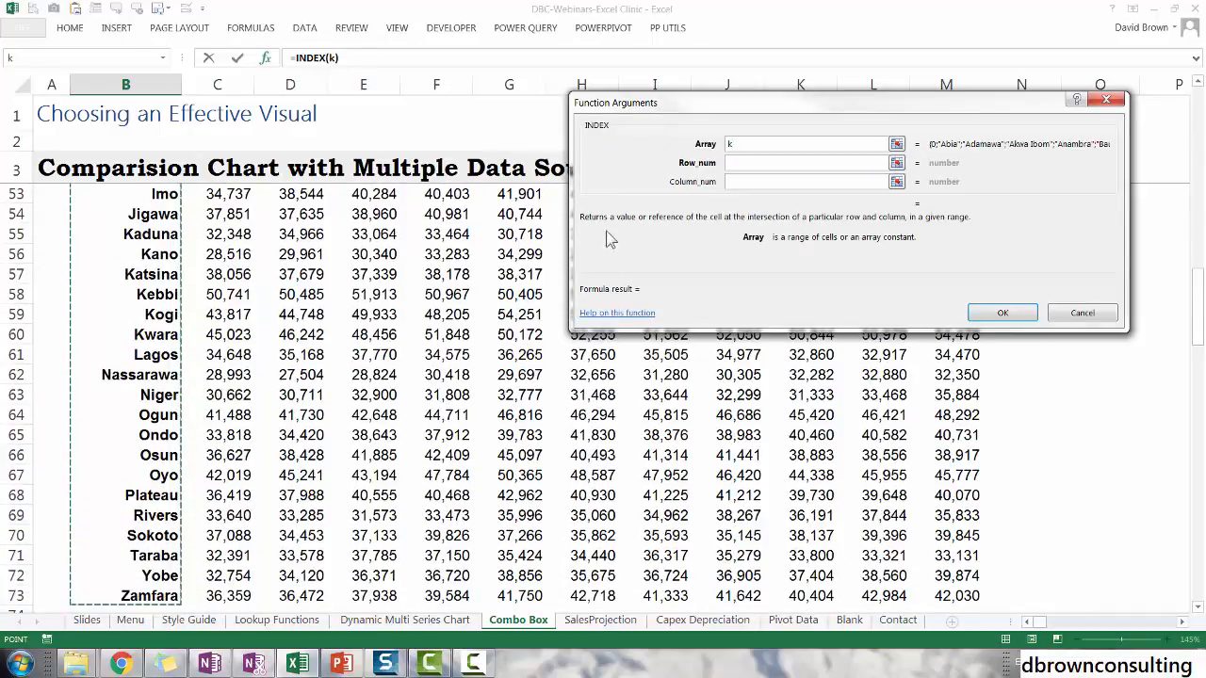
Set INDEX's Row_num to the Switch cell D6 and Column_num to 1, and accept the formula in B27
key("Tab")
scroll(402, 316, "up", 3)
scroll(332, 337, "up", 13)
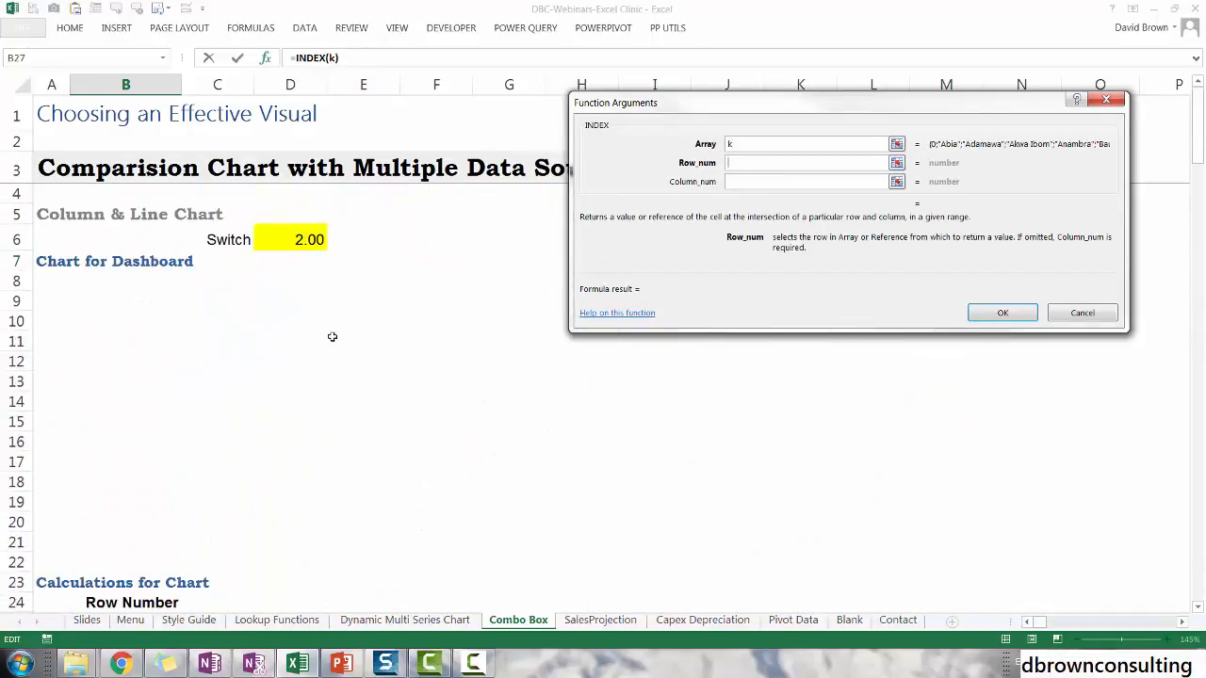
left_click(307, 243)
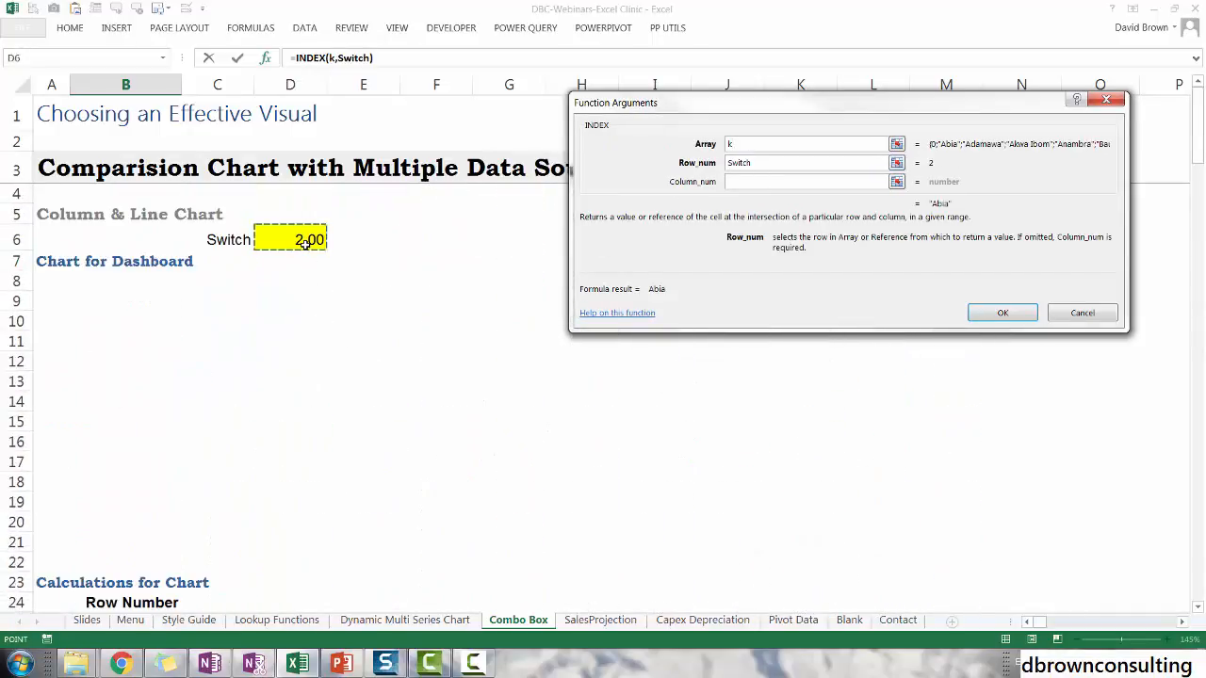
left_click(750, 183)
type("0")
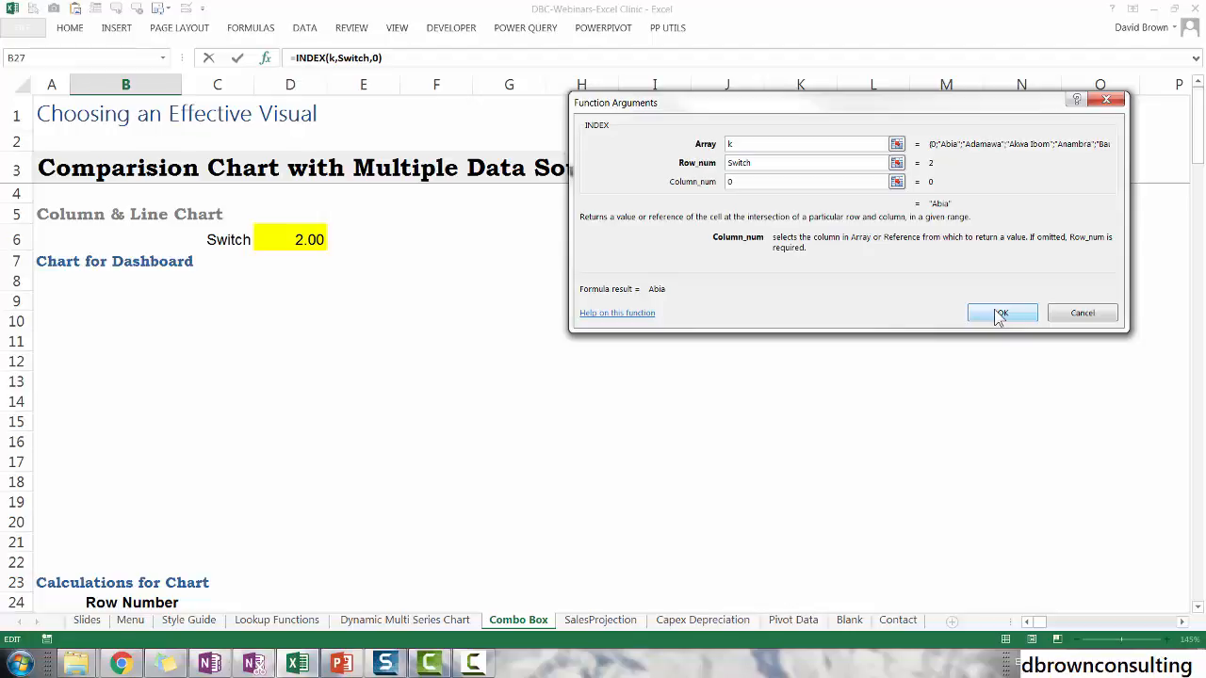
key("BackSpace")
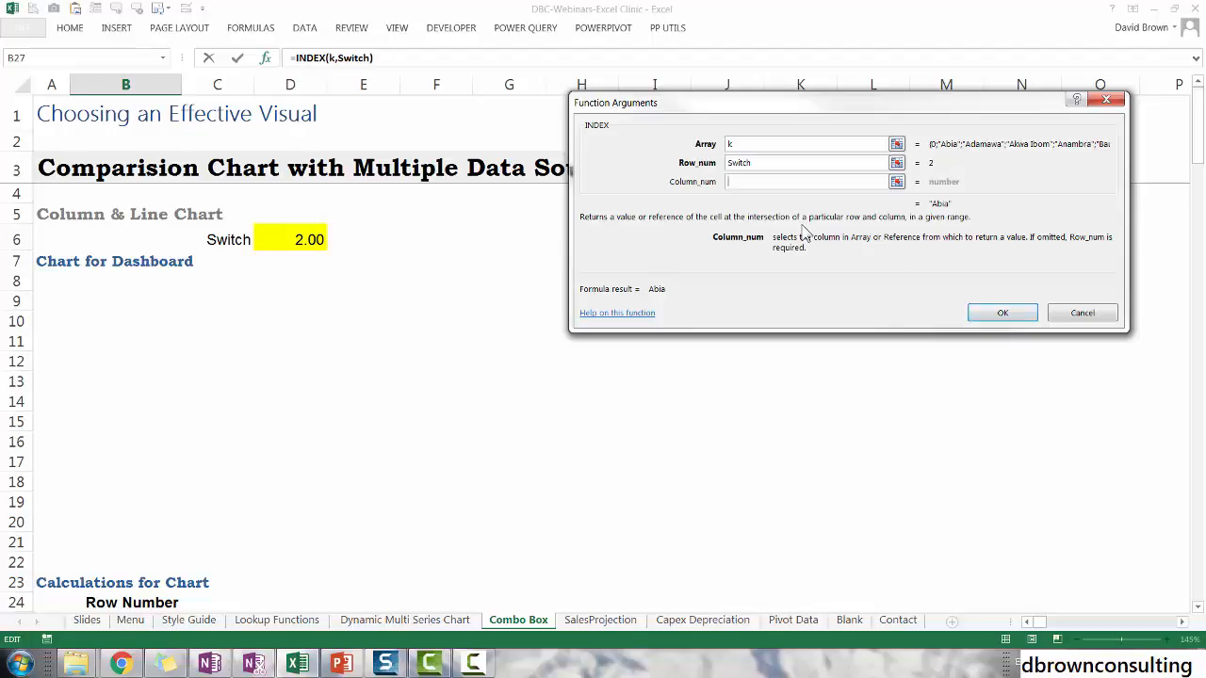
type("1")
scroll(929, 334, "down", 2)
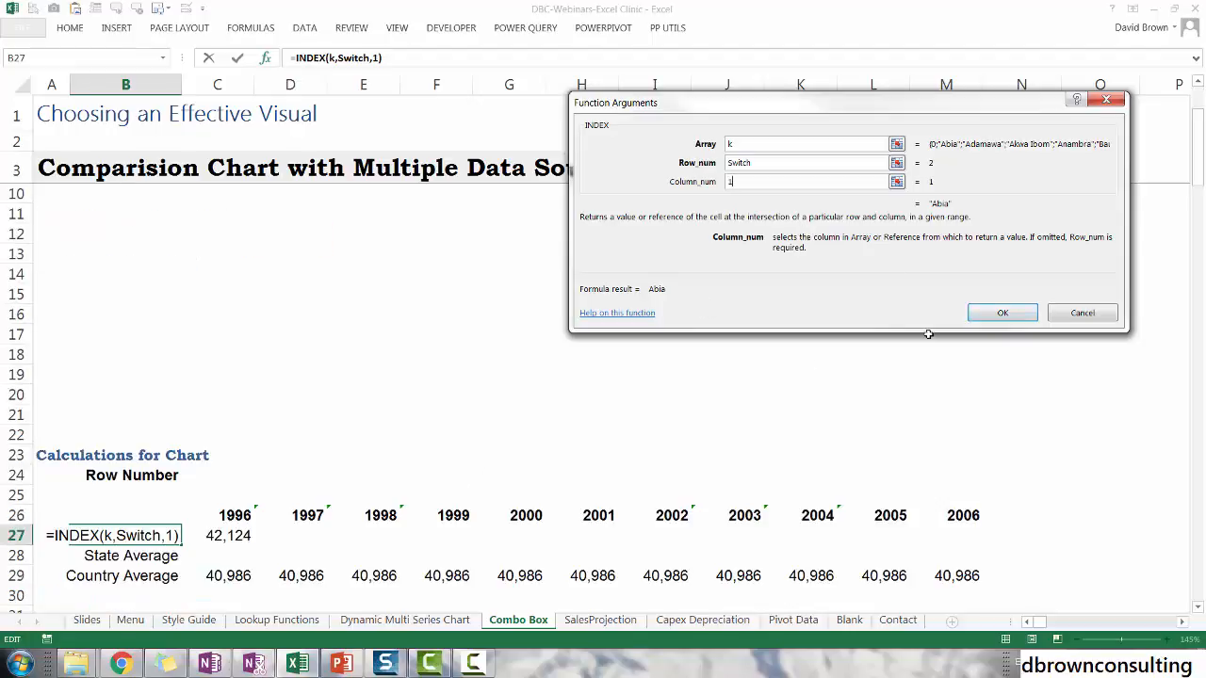
left_click(1002, 313)
Set the yellow Switch cell D6 to 3 and check the state name formula in B27
scroll(301, 490, "down", 2)
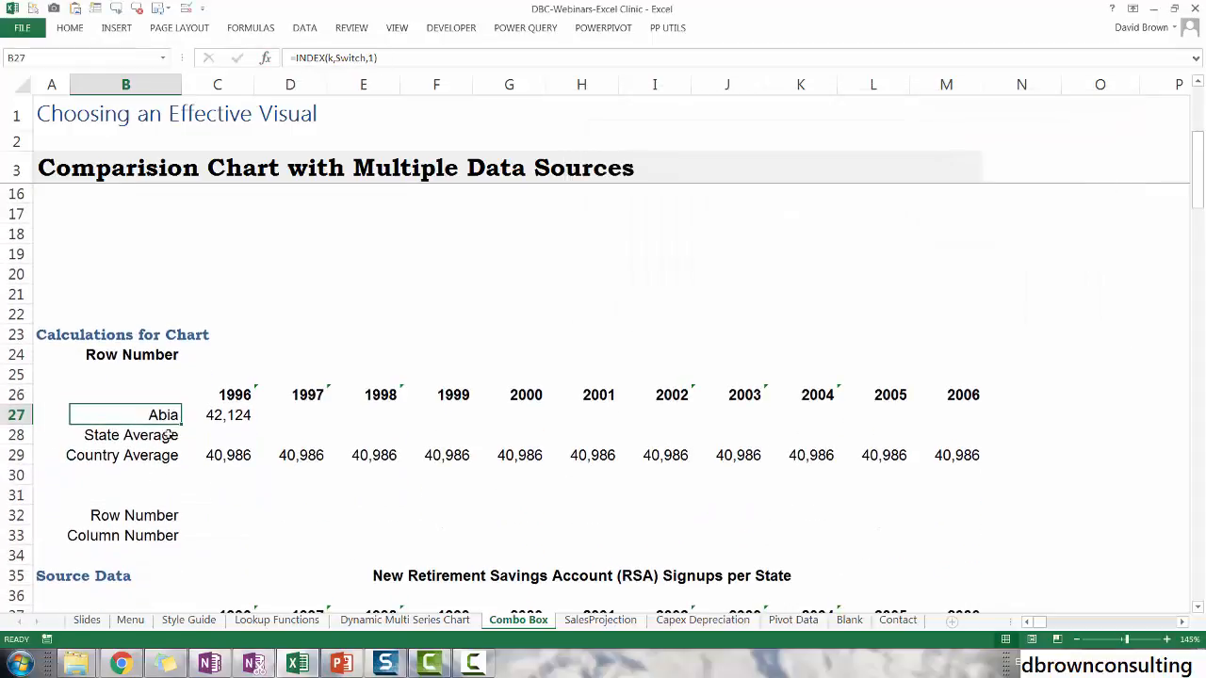
scroll(401, 408, "up", 4)
left_click(292, 239)
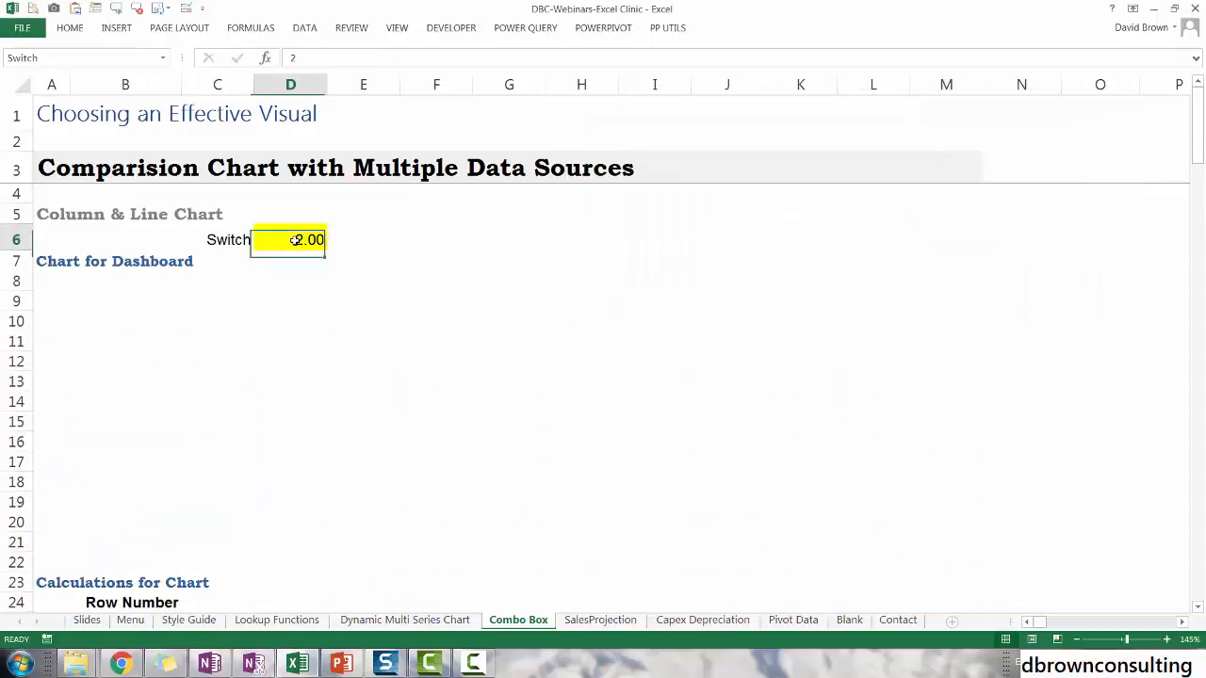
type("3")
key("Return")
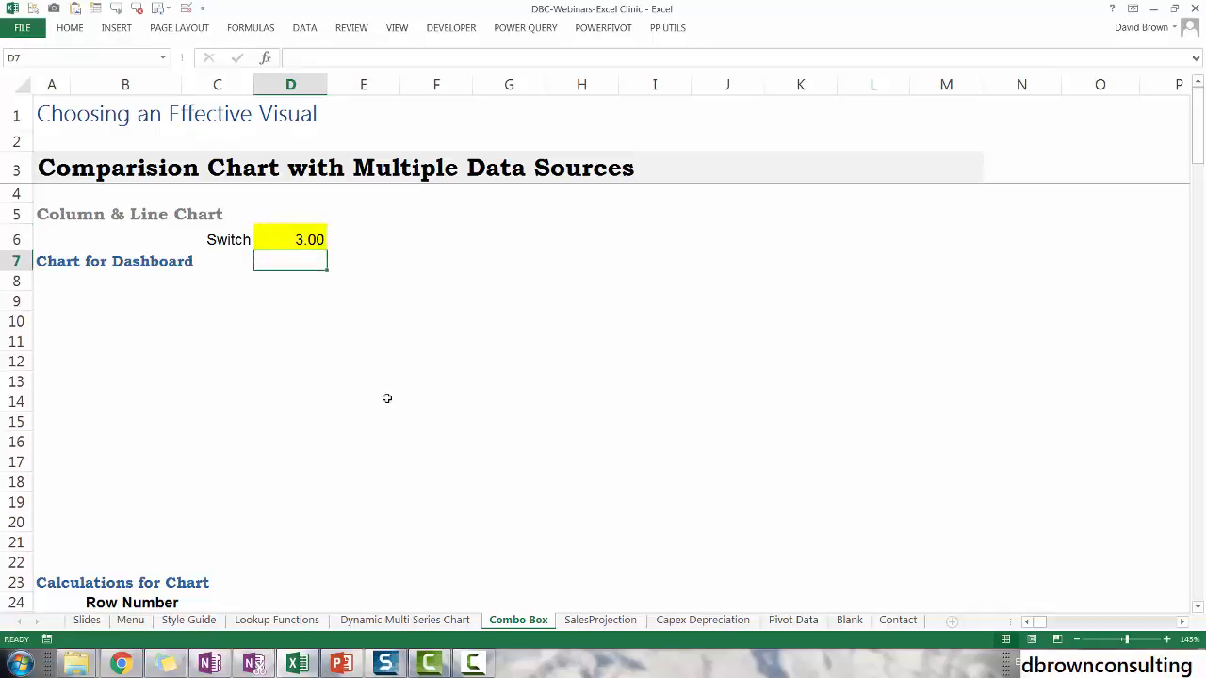
scroll(326, 439, "down", 5)
left_click(147, 356)
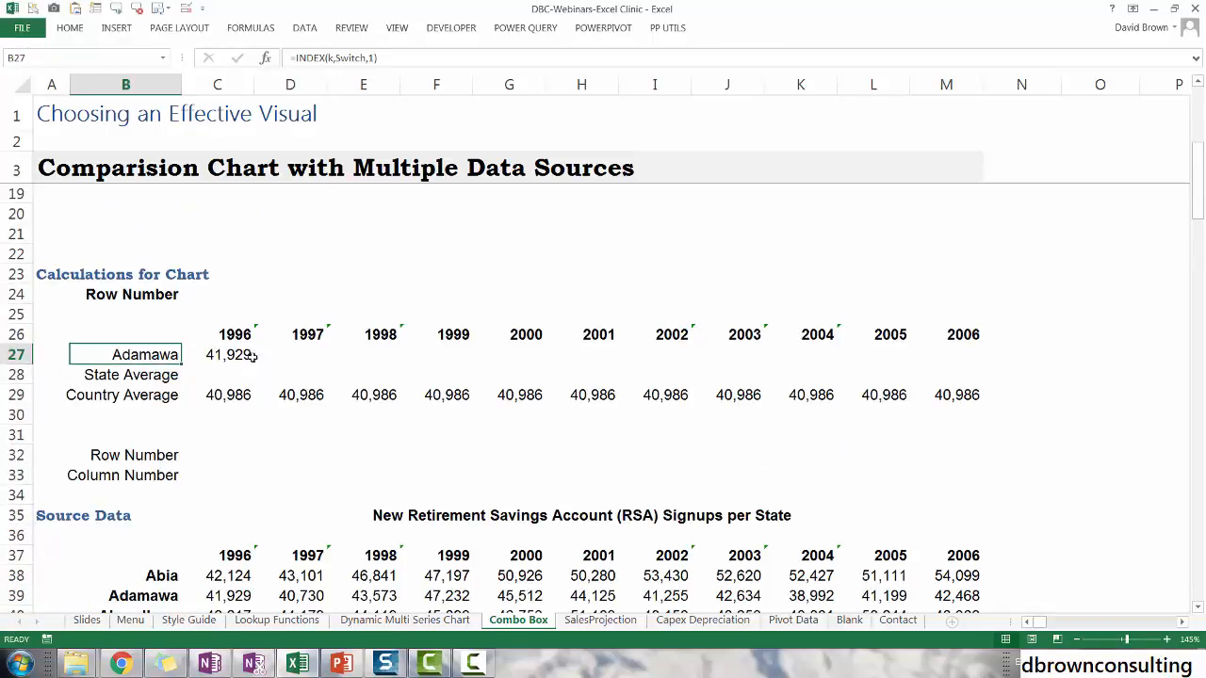
Re-enter 3 in the Switch cell D6 and return to the chart calculations in row 27
scroll(283, 358, "up", 5)
left_click(304, 247)
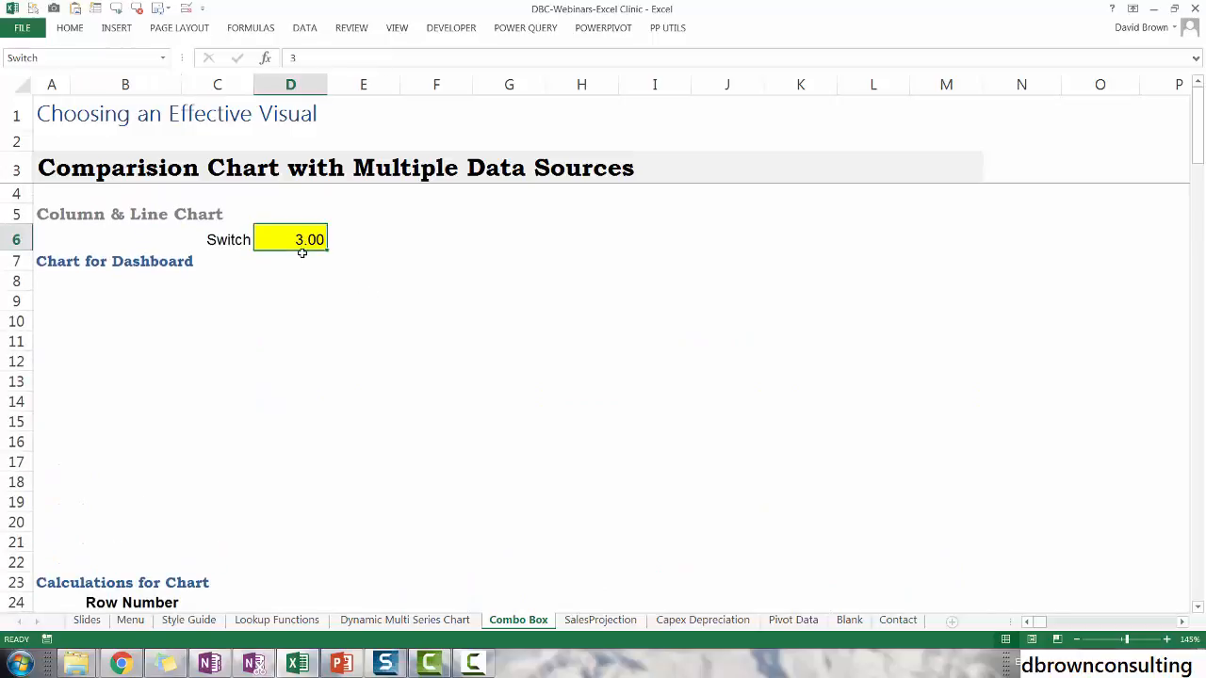
type("3")
key("ctrl+Return")
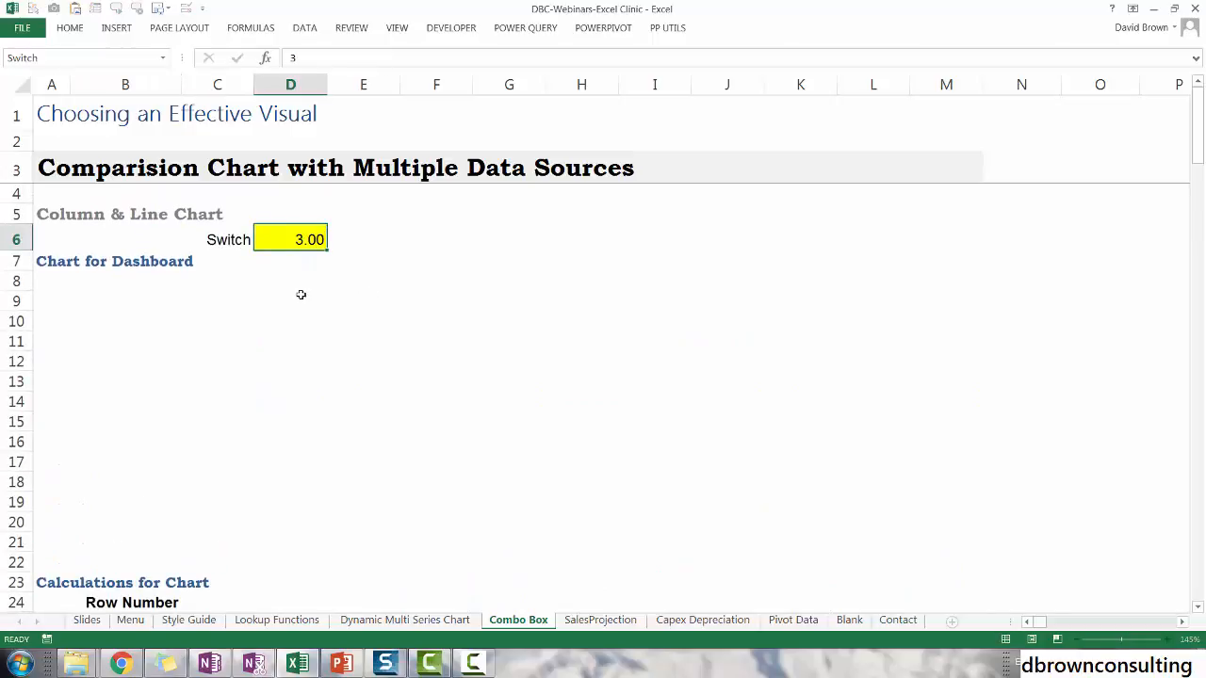
left_click(315, 266)
scroll(295, 388, "down", 4)
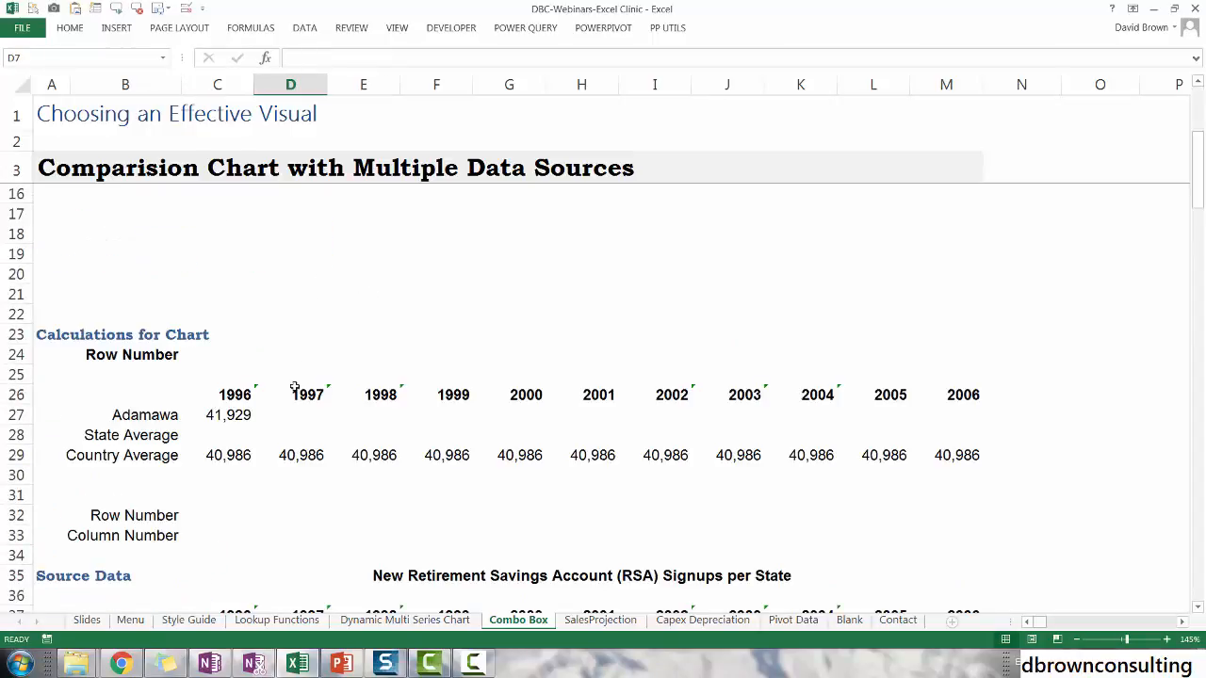
Fill the INDEX and MATCH signups formula in C27 across the years to M27
left_click(222, 415)
key("shift+Right")
key("shift+Right")
key("shift+Right")
key("shift+Right")
key("shift+Right")
key("shift+Right")
key("shift+Right")
key("shift+Right")
key("shift+Right")
key("shift+Right")
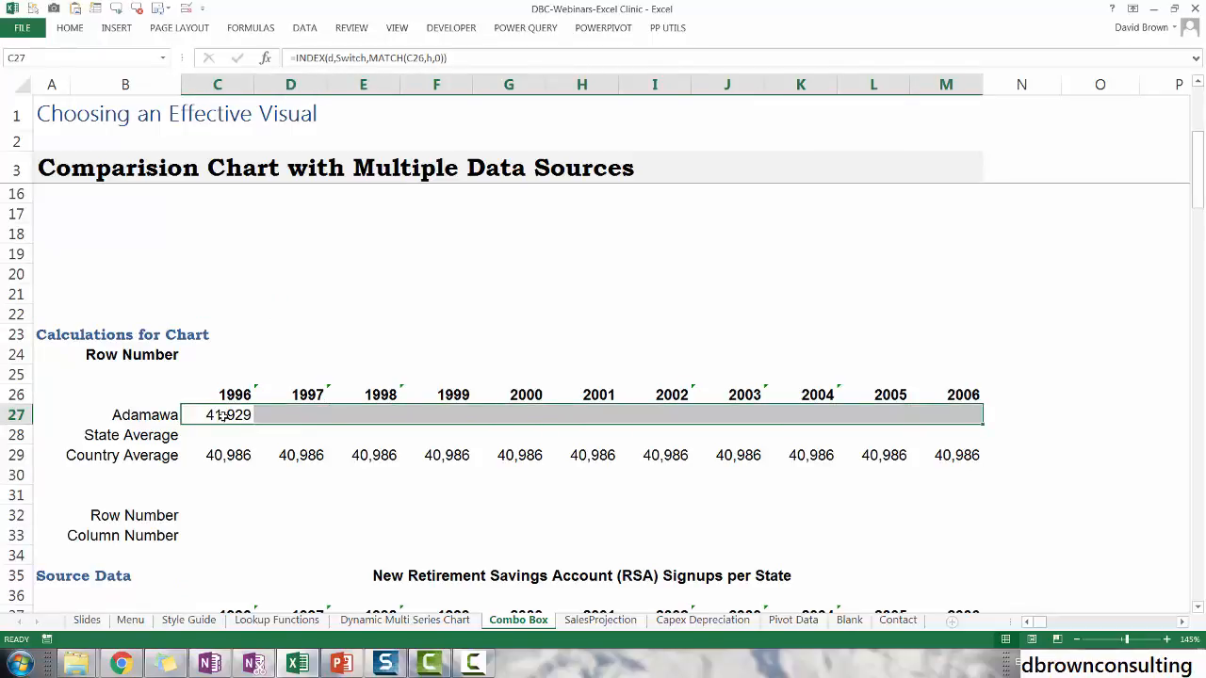
key("ctrl+r")
Enter the State Average formula =AVERAGE($C$27:$M$27) in C28 with absolute references
key("Down")
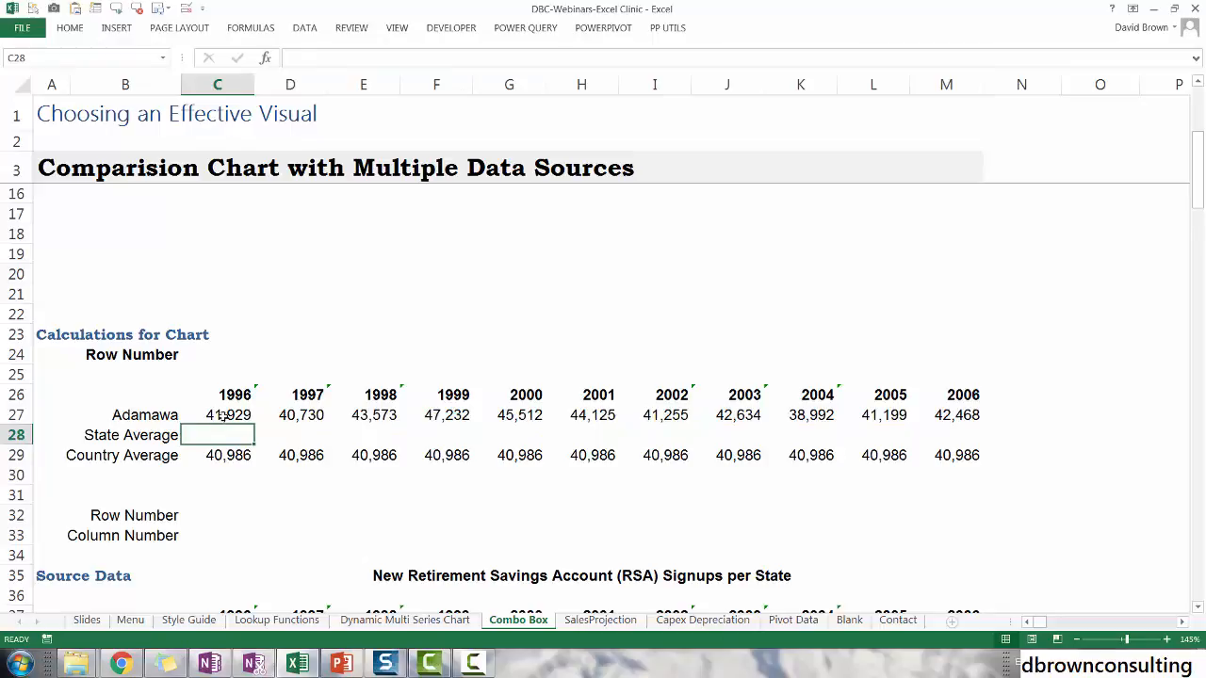
type("=avera")
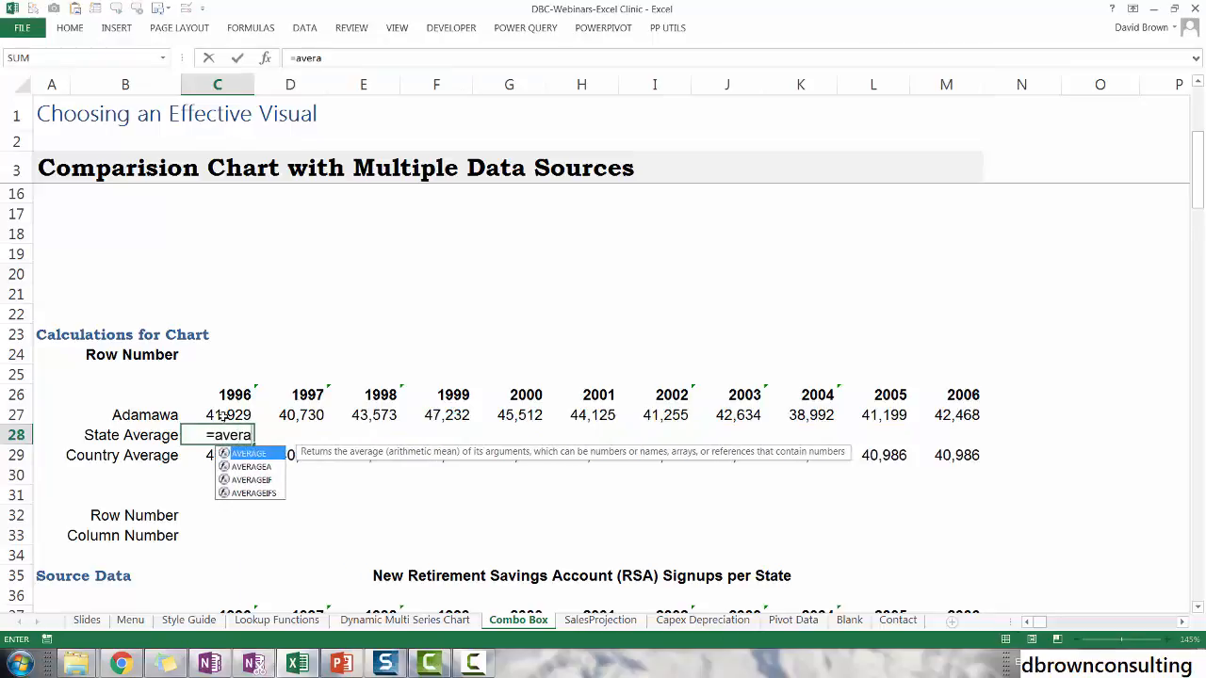
key("Tab")
key("Up")
key("ctrl+shift+Right")
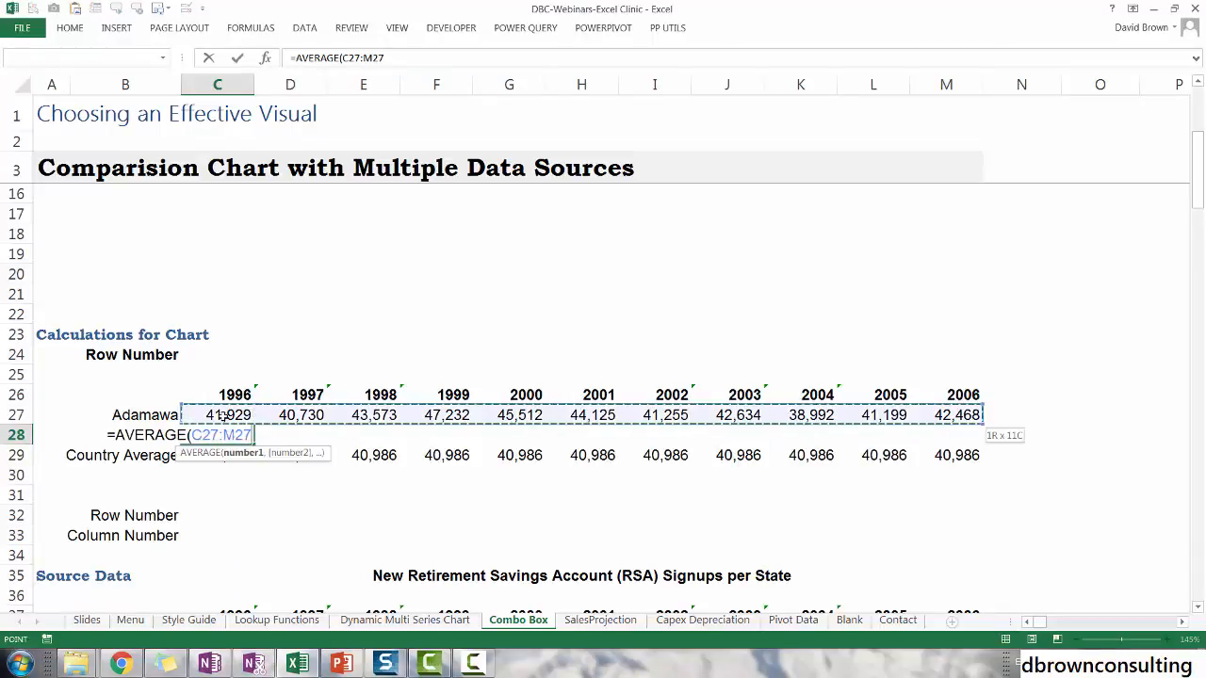
key("F4")
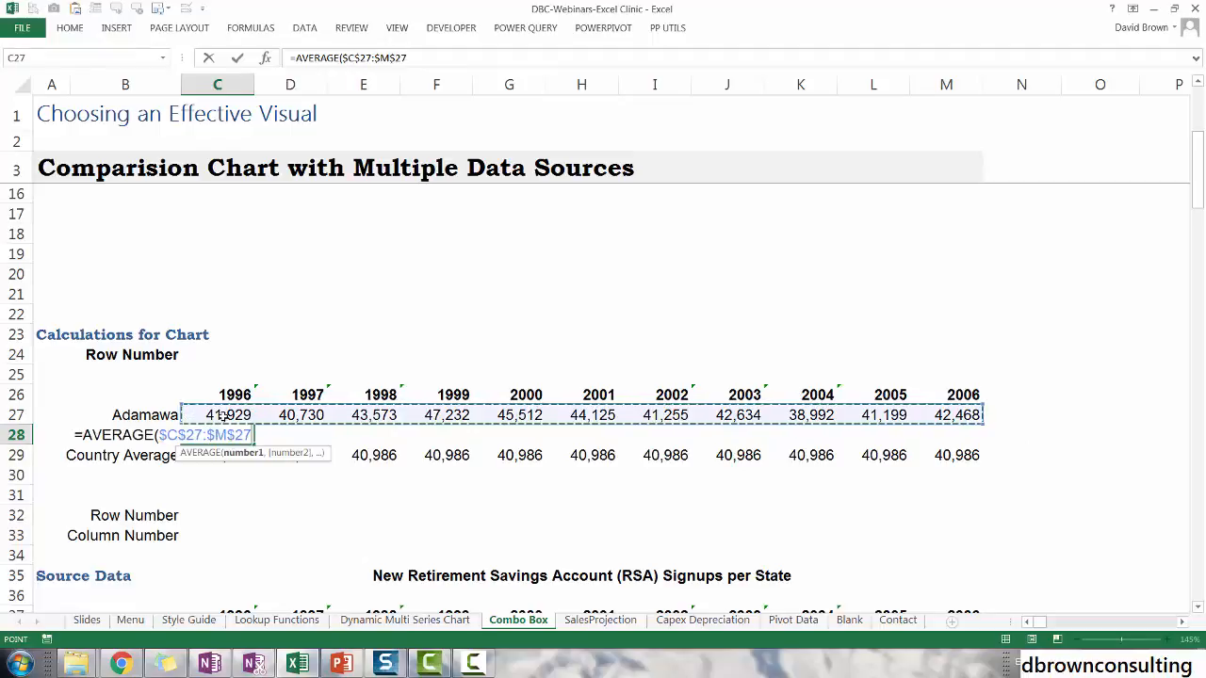
type(")")
key("Return")
Fill the State Average formula from C28 across to M28
key("Up")
key("shift+Right")
key("shift+Right")
key("shift+Right")
key("shift+Right")
key("shift+Right")
key("shift+Right")
key("shift+Right")
key("shift+Right")
key("shift+Right")
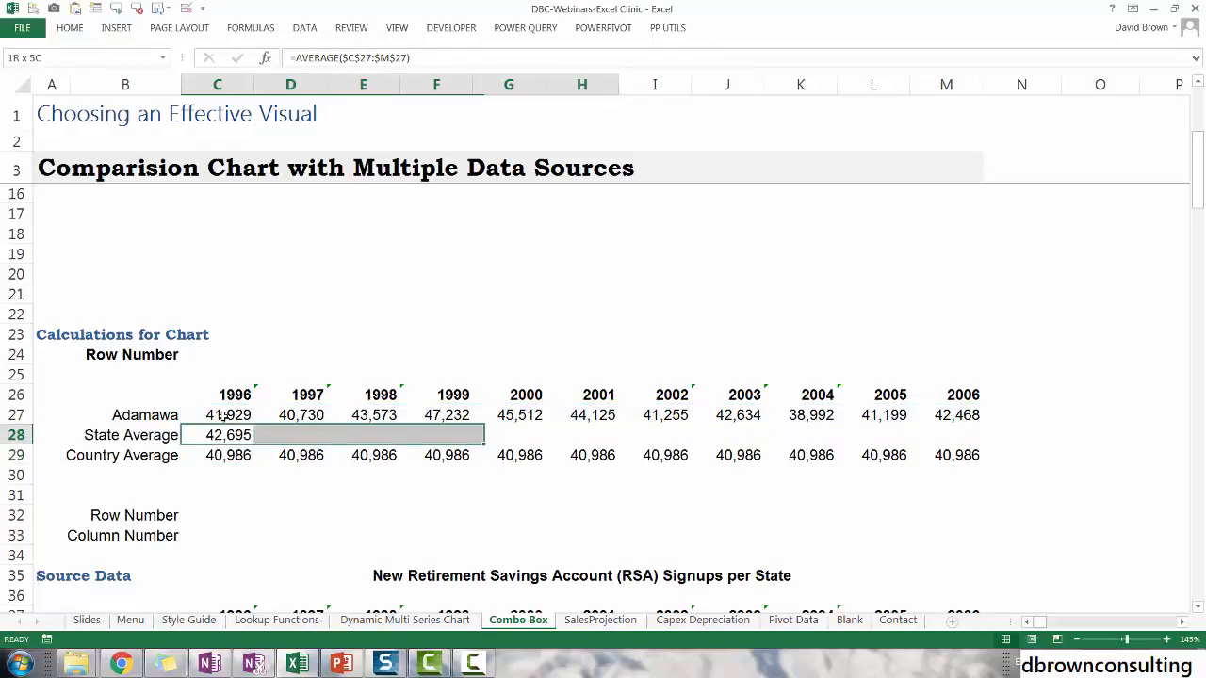
key("shift+Right")
key("ctrl+r")
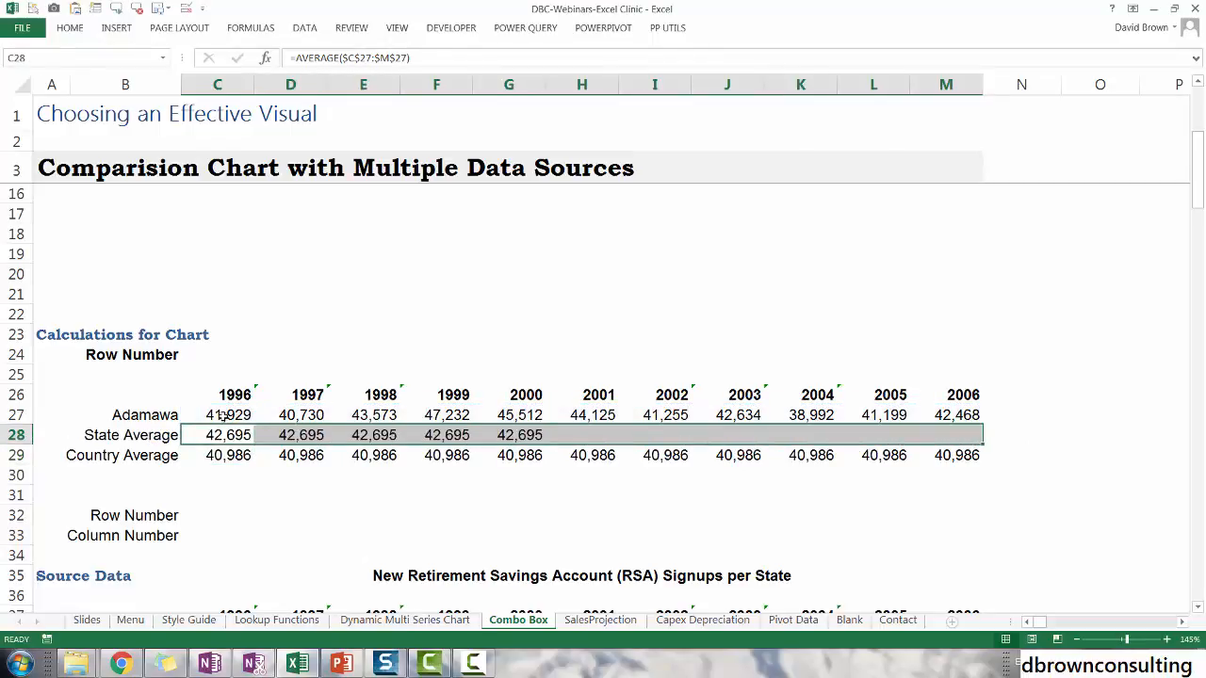
key("Left")
key("Up")
key("Right")
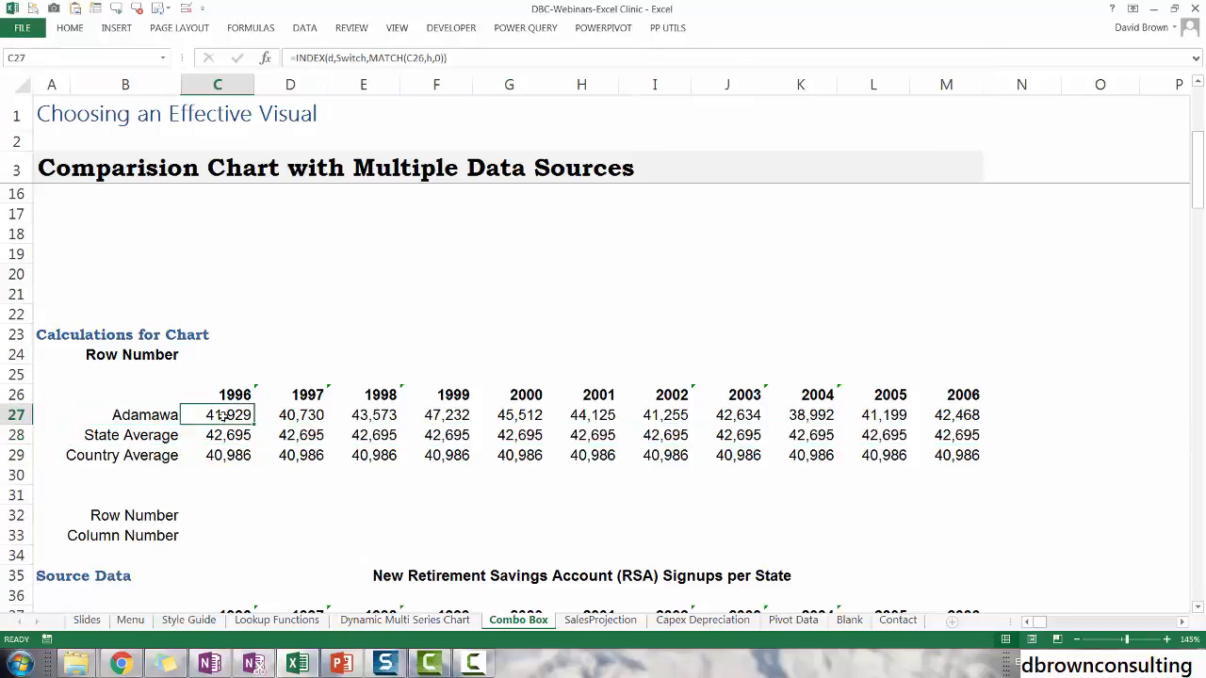
key("Up")
key("Left")
key("shift+Right")
key("ctrl+shift+Right")
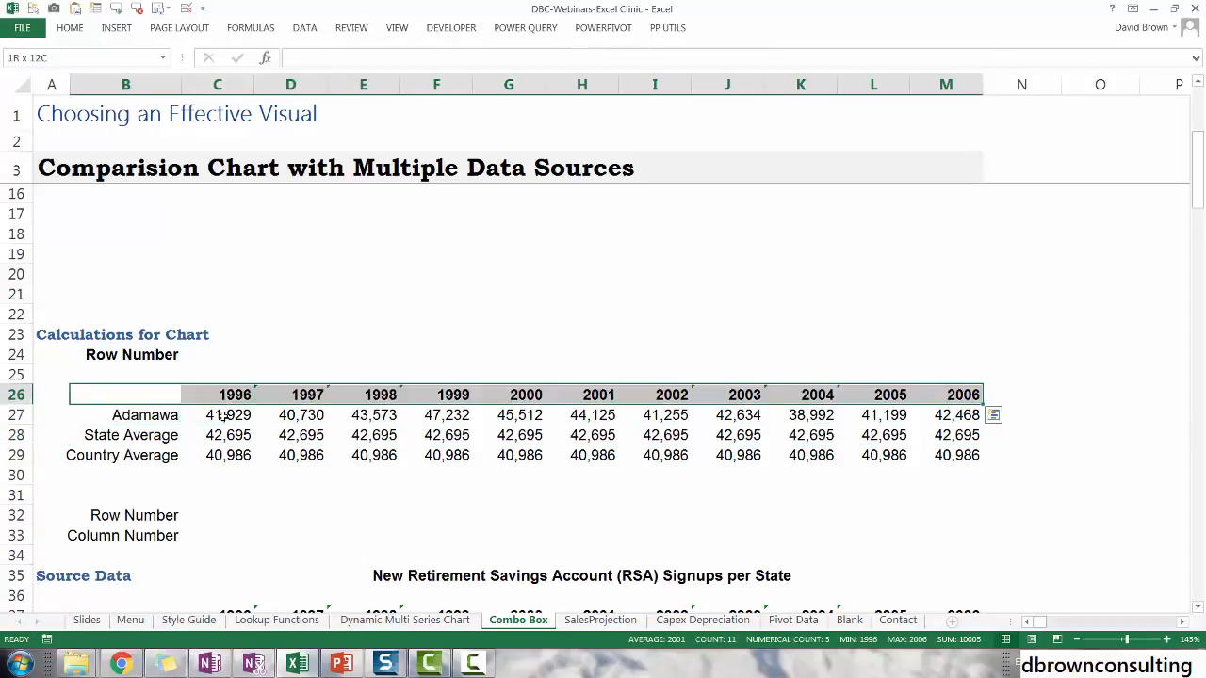
Look over the state rows of the RSA signups source table and return to the chart calculations
key("Down")
key("Down")
key("Down")
key("Down")
key("Down")
key("Down")
key("Down")
key("Down")
key("Down")
key("Down")
key("Down")
key("Down")
key("Down")
key("Down")
key("Down")
key("Down")
key("Down")
key("Down")
key("Down")
key("Down")
key("Down")
key("Down")
key("Down")
key("Down")
key("Down")
key("Down")
key("Down")
key("Down")
key("Down")
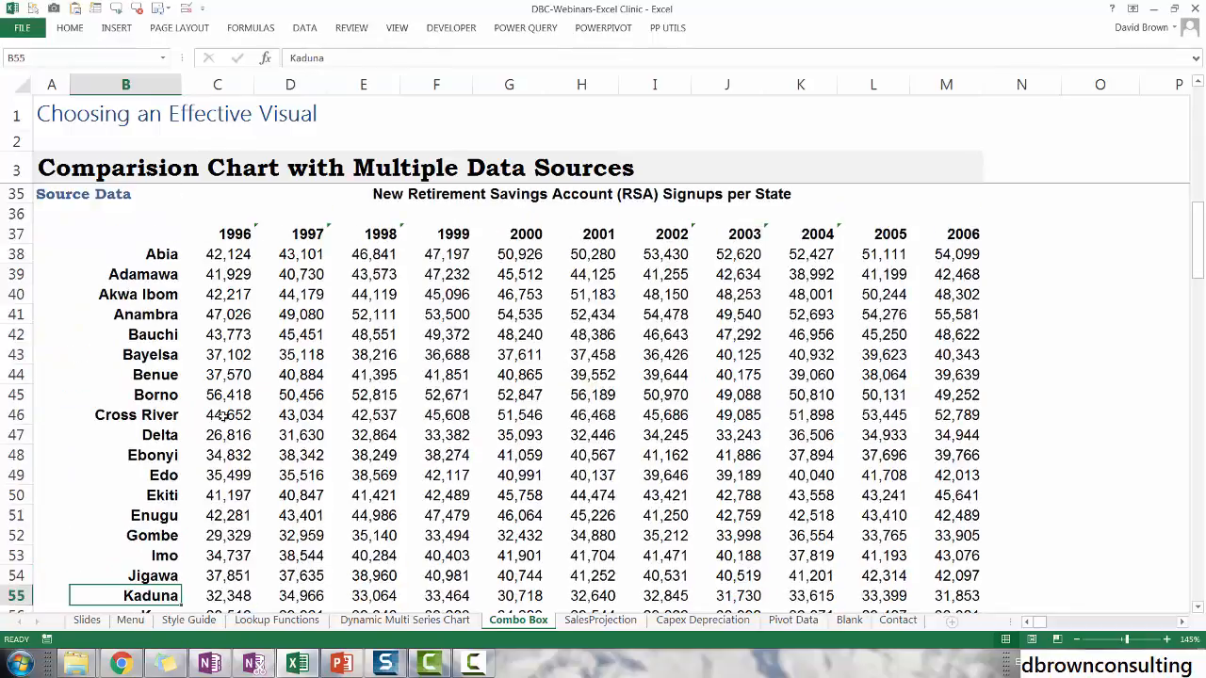
key("Right")
key("Right")
key("Up")
key("Up")
key("Up")
key("Up")
key("Up")
key("Up")
key("Up")
key("Up")
key("Up")
key("Up")
key("Up")
key("Up")
key("Up")
key("Up")
key("Up")
key("Up")
key("Up")
key("Up")
key("Up")
key("Up")
key("Up")
key("Up")
key("Up")
key("Up")
key("Up")
key("Up")
key("Up")
key("Up")
key("Up")
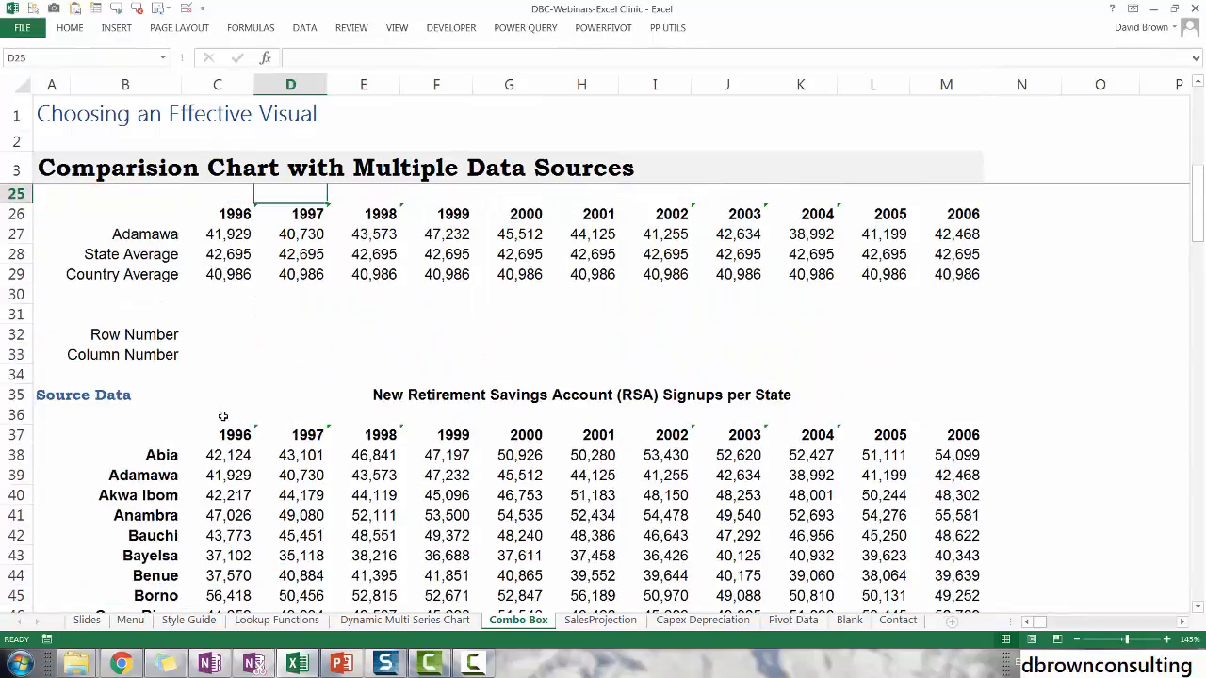
key("Left")
key("shift+Right")
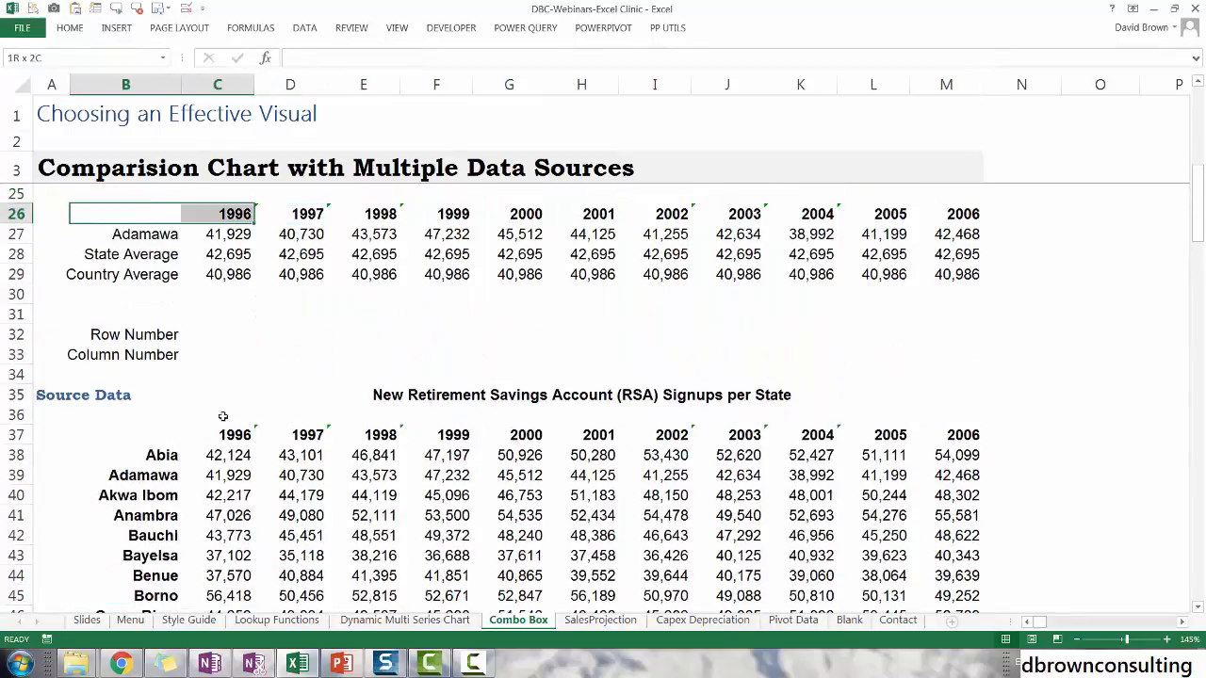
key("ctrl+shift+Right")
key("shift+Down")
key("shift+Down")
key("shift+Down")
key("Down")
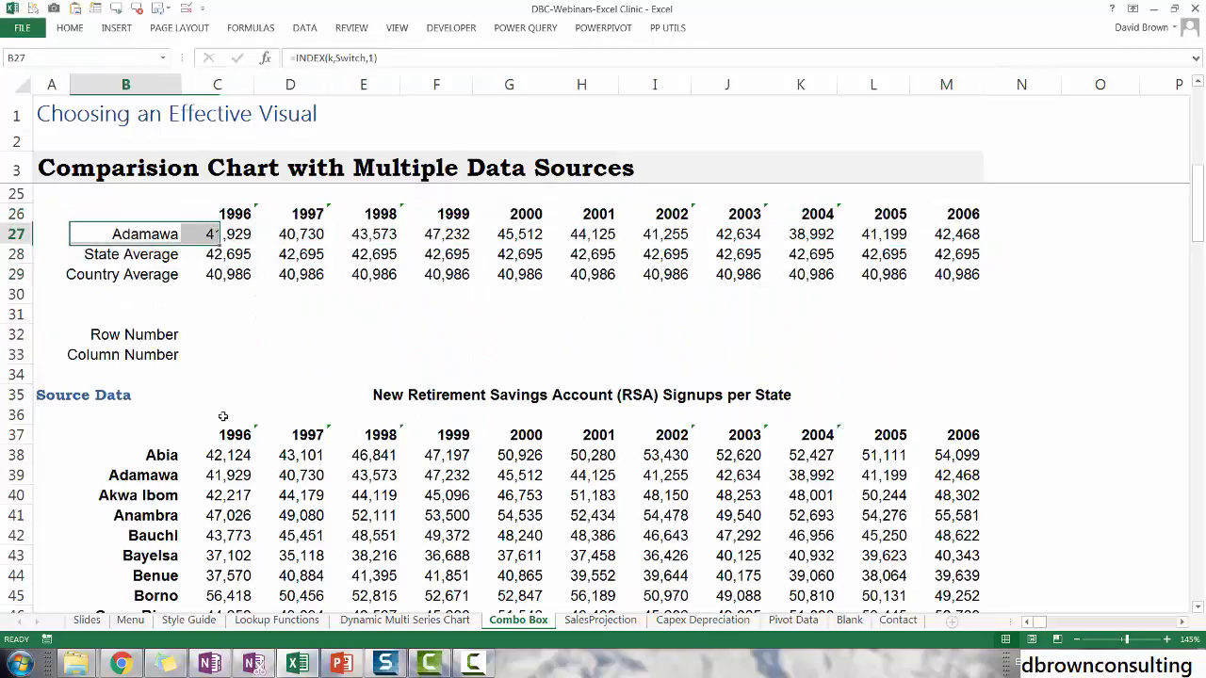
key("Up")
key("shift+Right")
key("ctrl+shift+Right")
key("shift+Down")
key("shift+Down")
key("shift+Down")
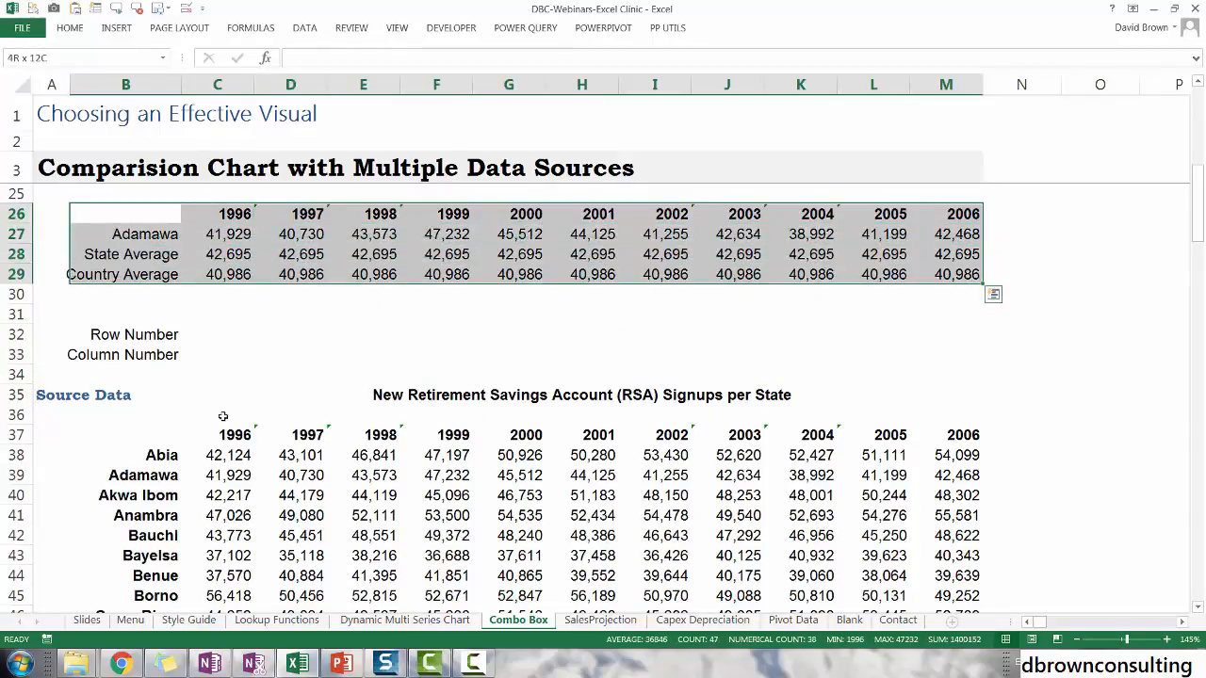
Insert a default clustered column chart from the chart calculations table B26:M29
key("Down")
key("Right")
key("Right")
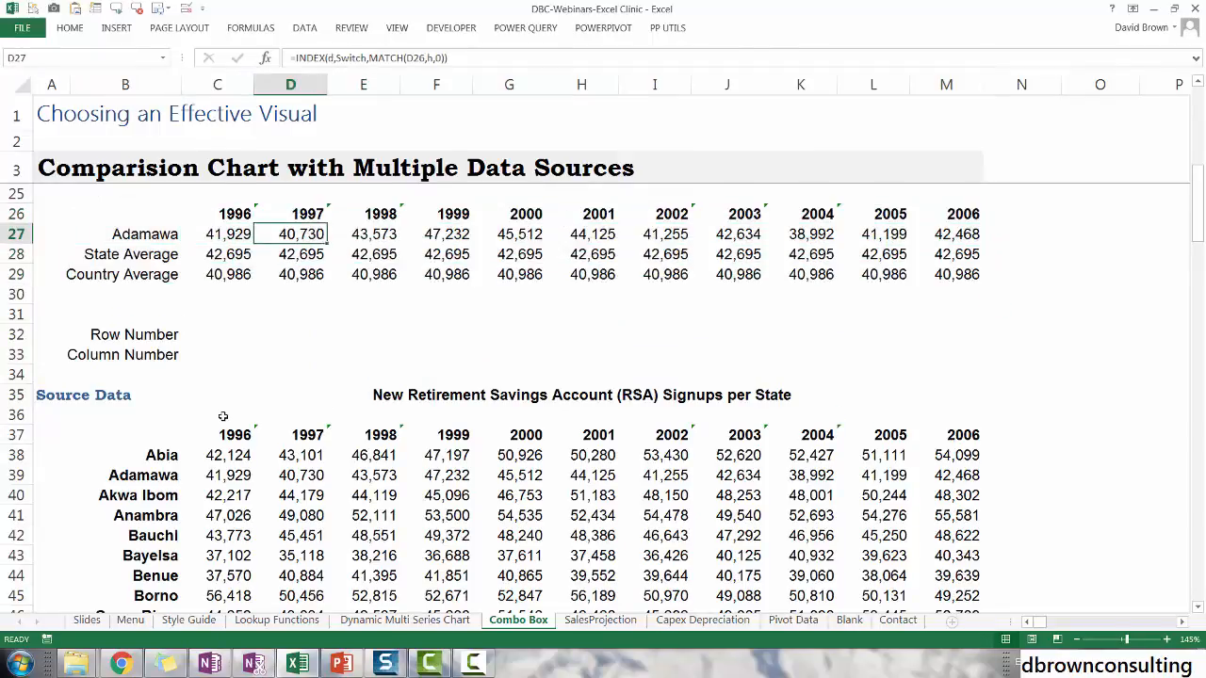
key("alt+F1")
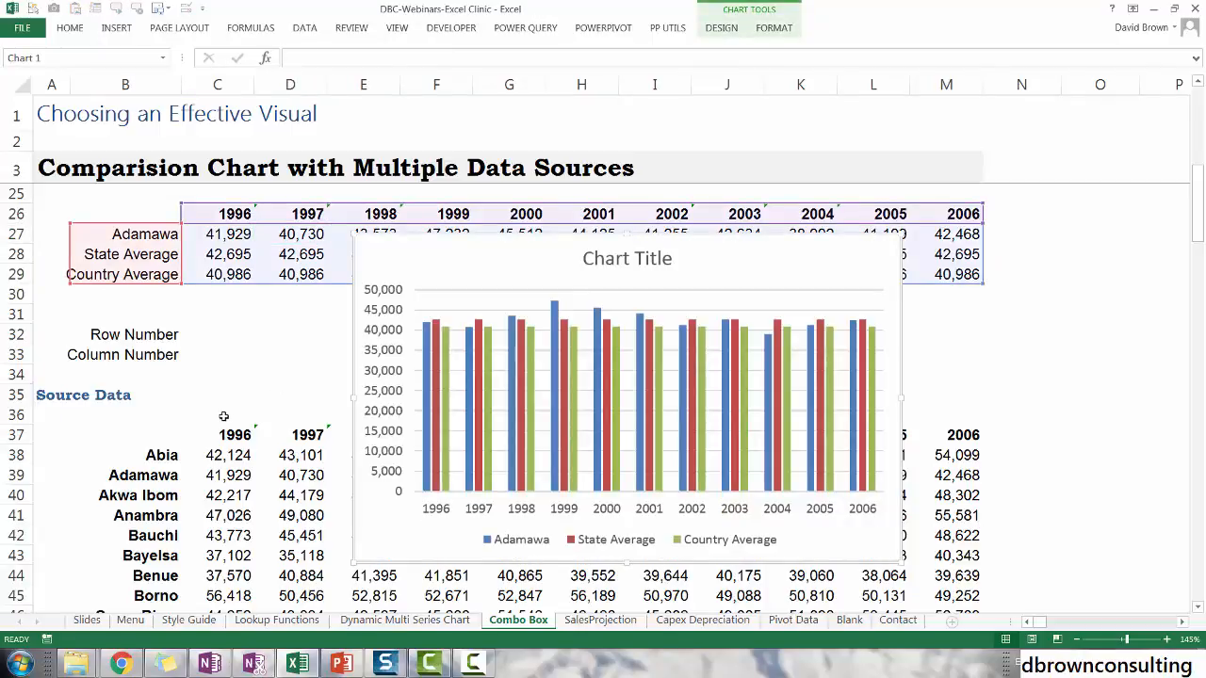
Move the new chart up into the Chart for Dashboard area, directly beneath the Switch cell, with the formatting pane closed
scroll(328, 211, "up", 3)
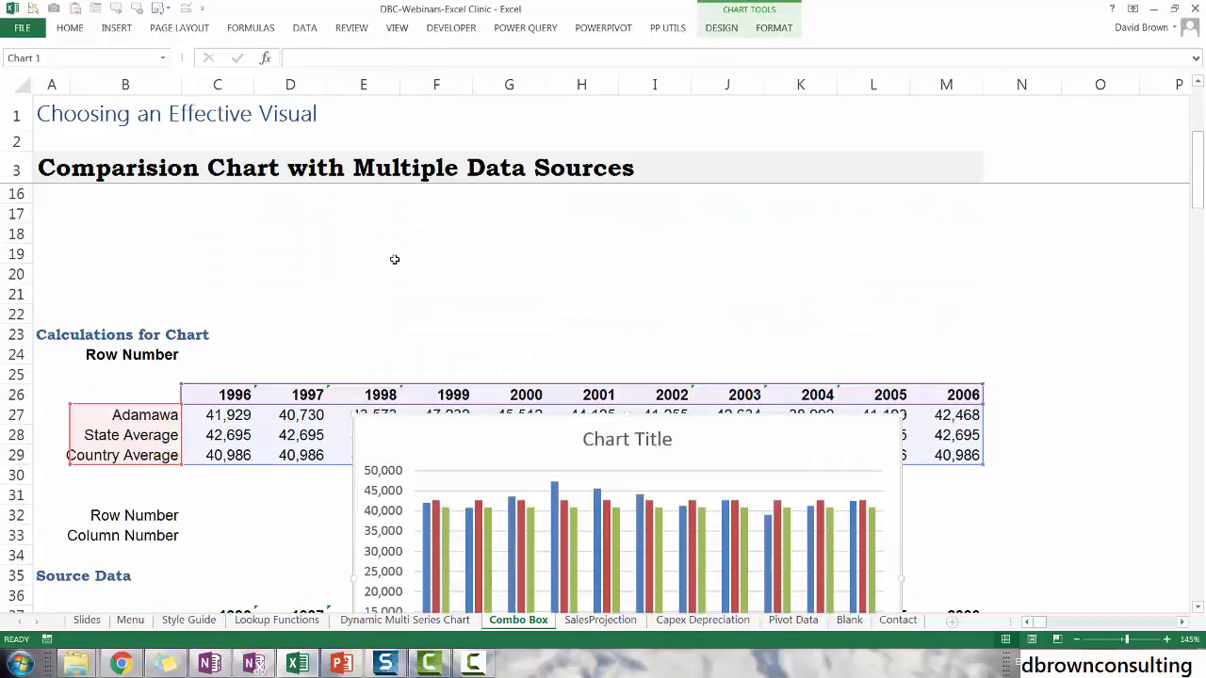
double_click(490, 420)
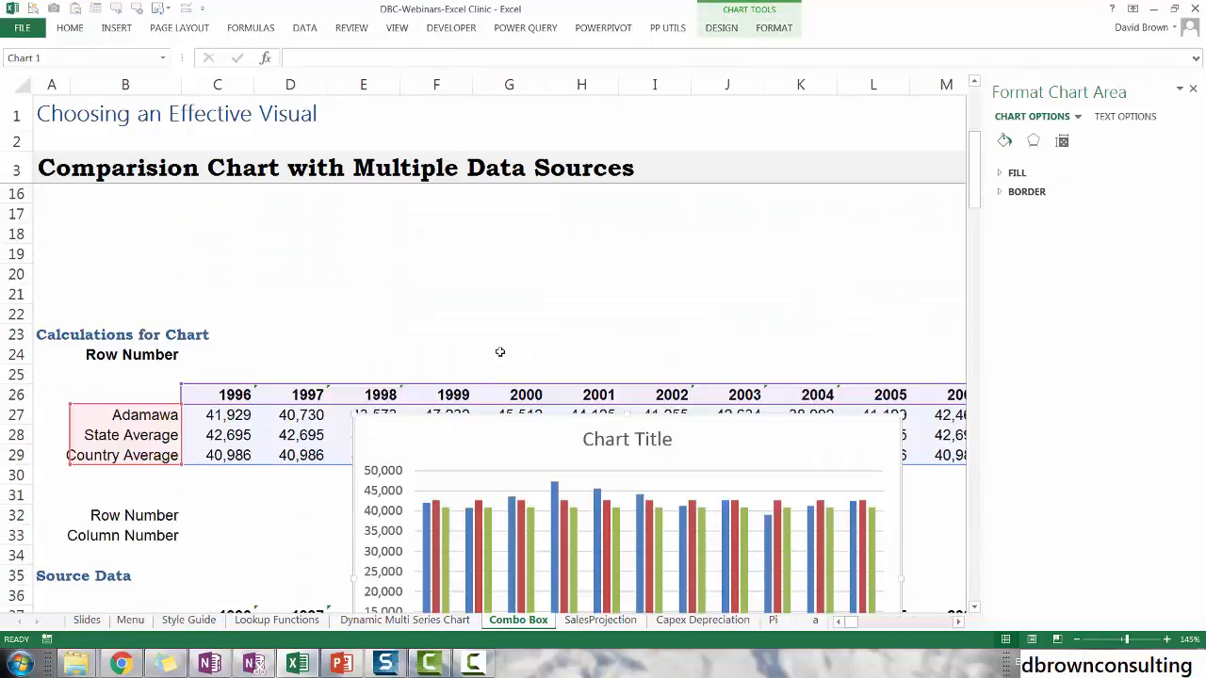
left_click(1194, 89)
left_click_drag(528, 356, 425, 259)
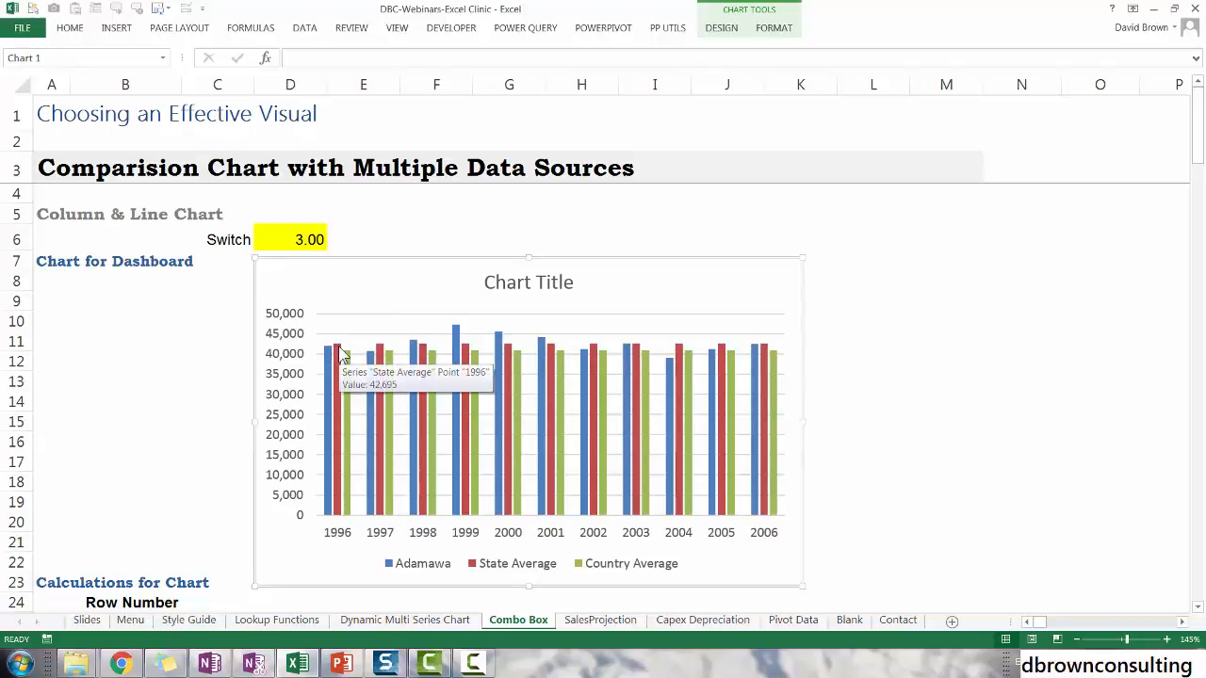
Change the chart to a custom combo with State Average and Country Average as Line series
left_click(341, 354)
double_click(341, 354)
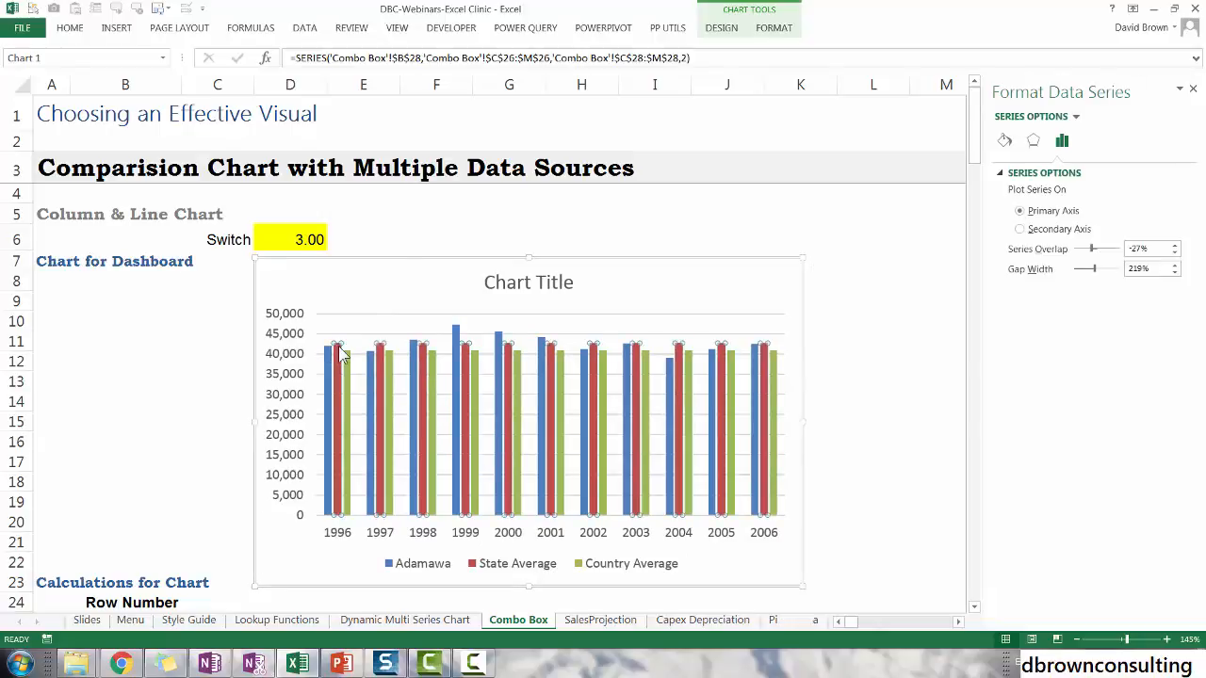
left_click(775, 28)
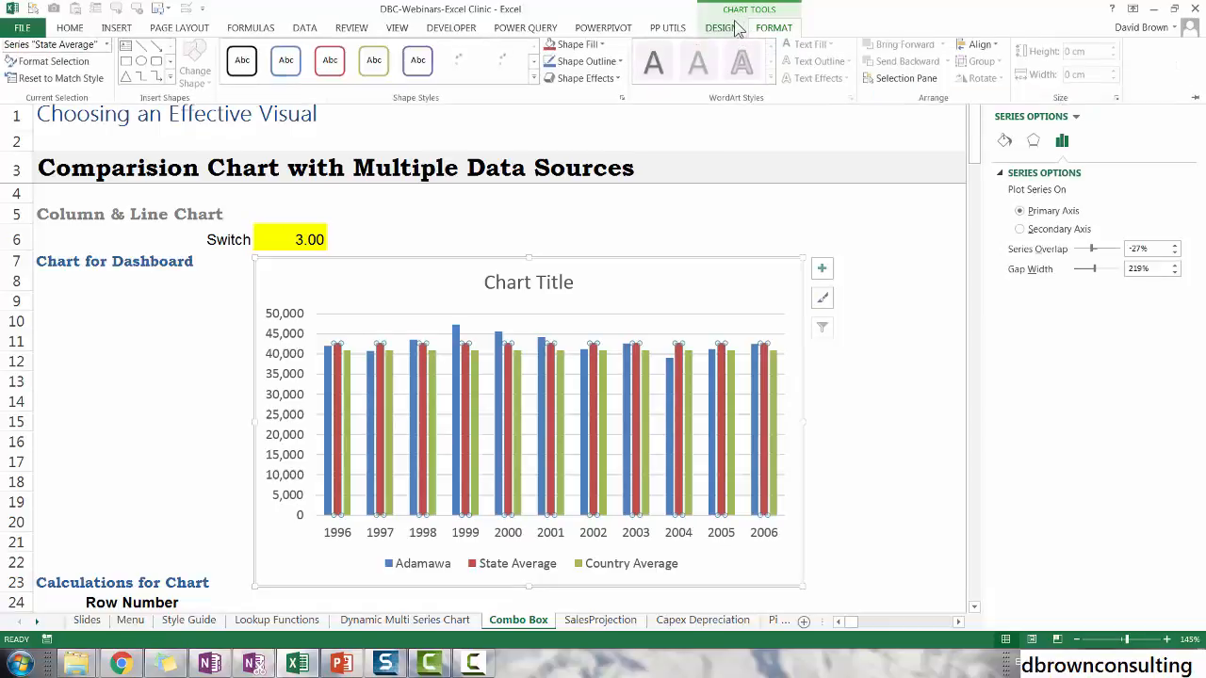
left_click(726, 29)
left_click(825, 82)
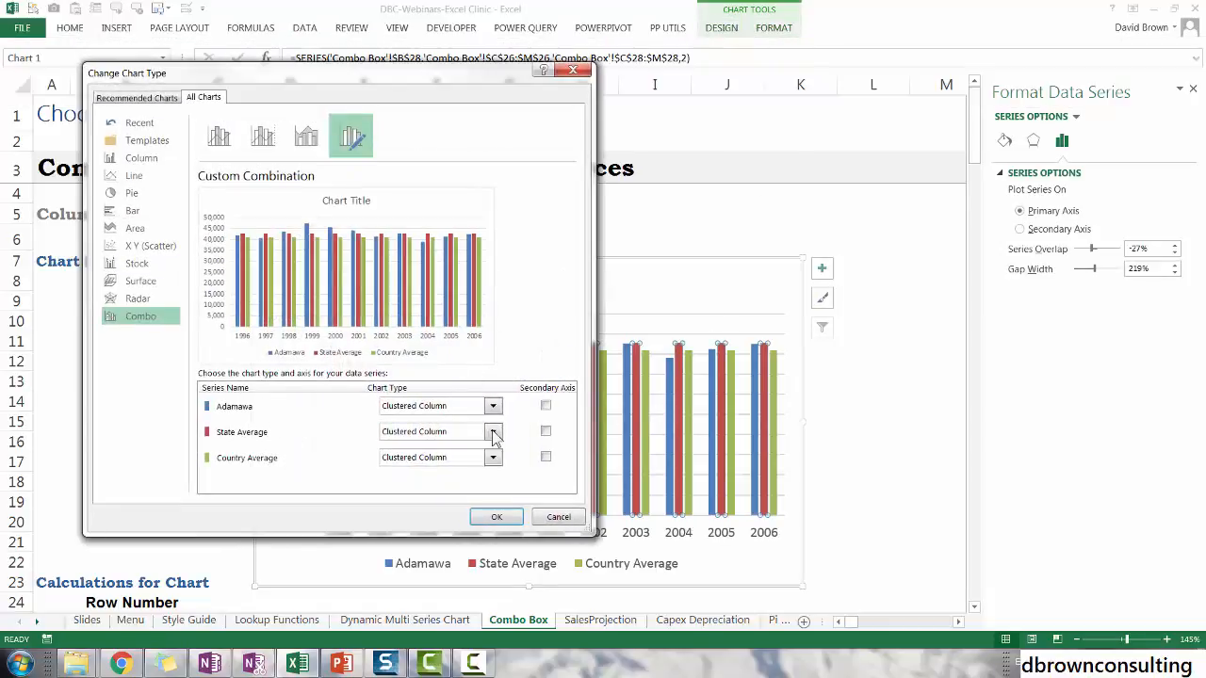
left_click(492, 432)
left_click(400, 300)
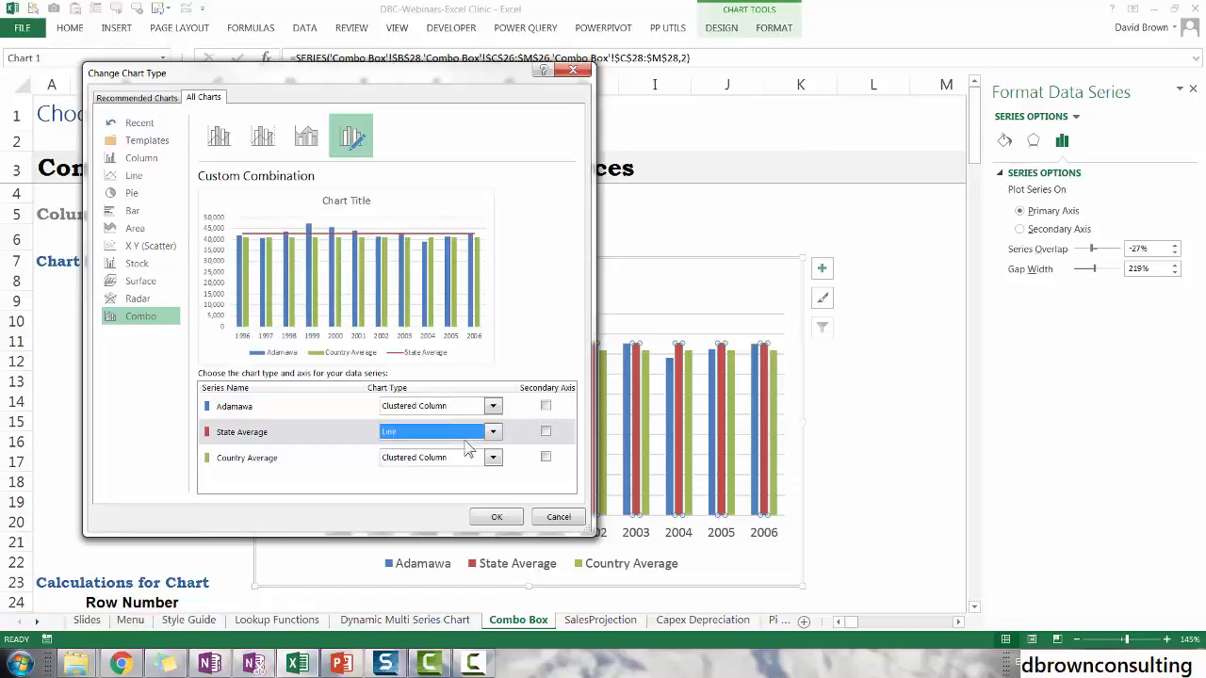
left_click(491, 458)
left_click(412, 330)
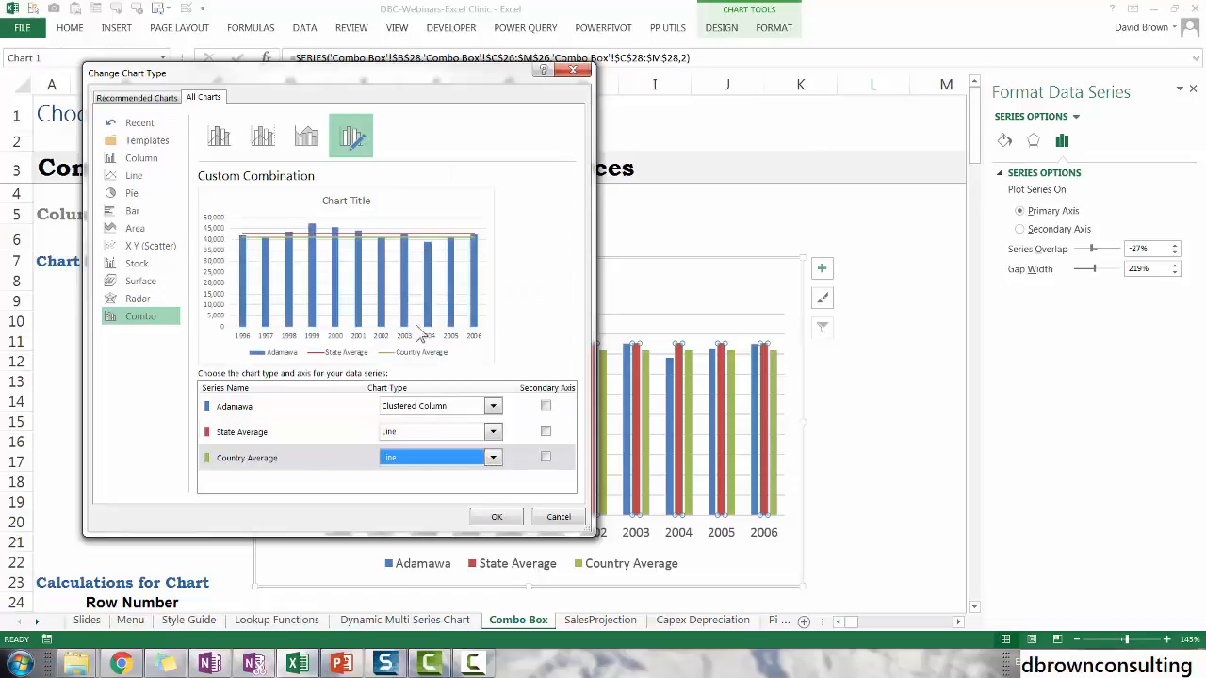
left_click(497, 516)
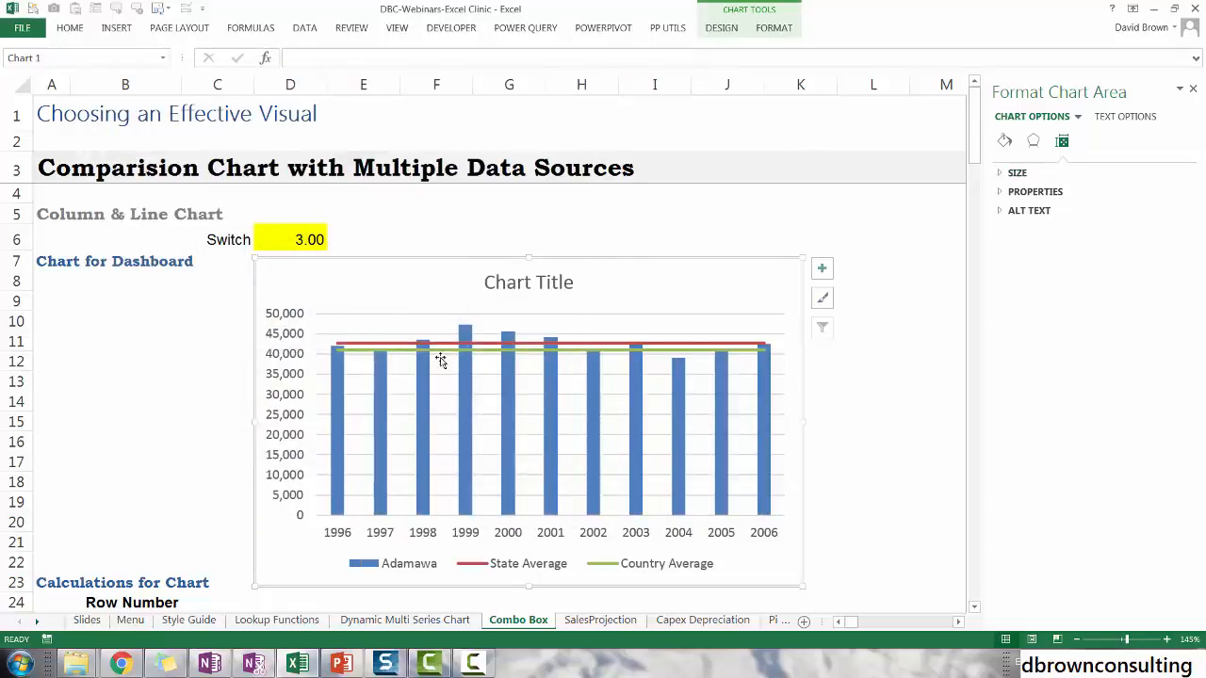
Move the chart title to the upper-left corner of the chart
left_click(551, 289)
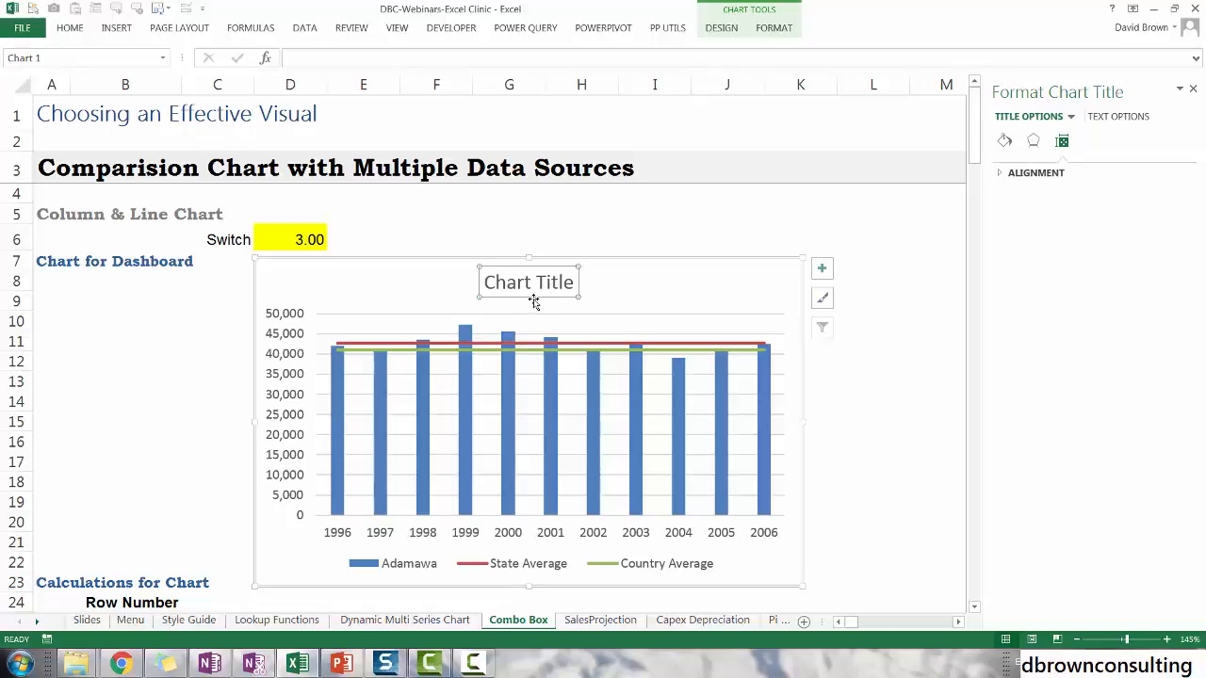
left_click_drag(533, 301, 360, 284)
left_click_drag(283, 277, 283, 277)
Link the chart title to the sheet heading in cell A3 with ='Combo Box'!$A$3
left_click(296, 59)
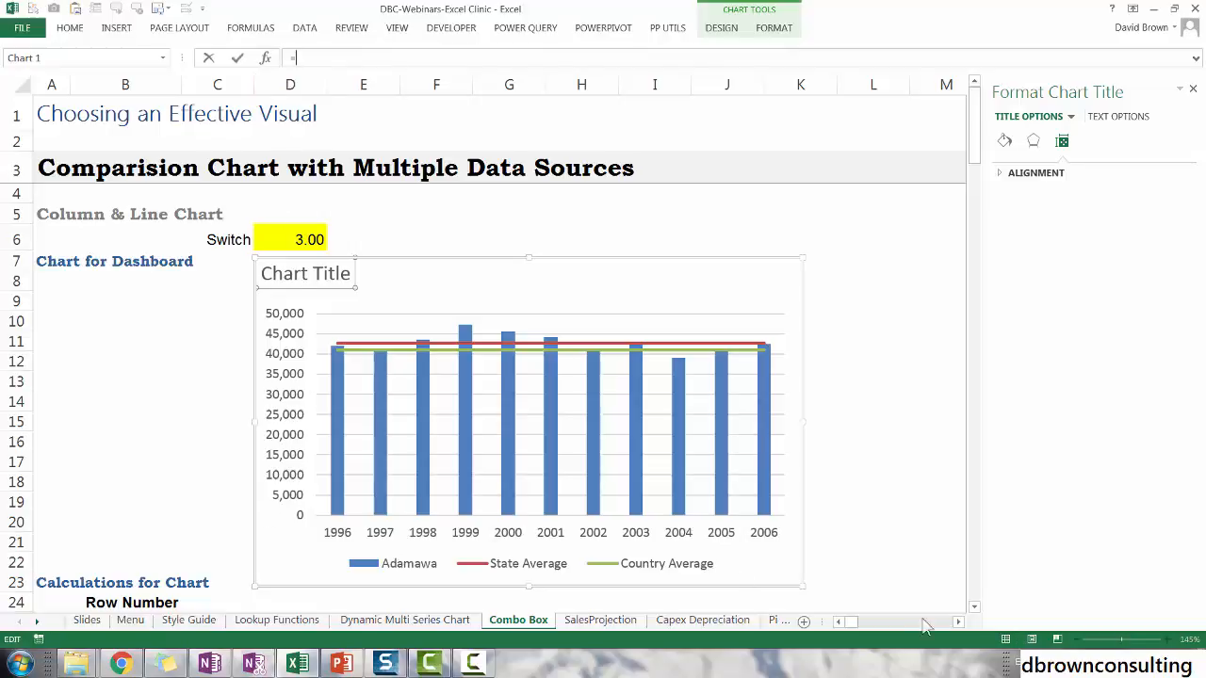
left_click(974, 608)
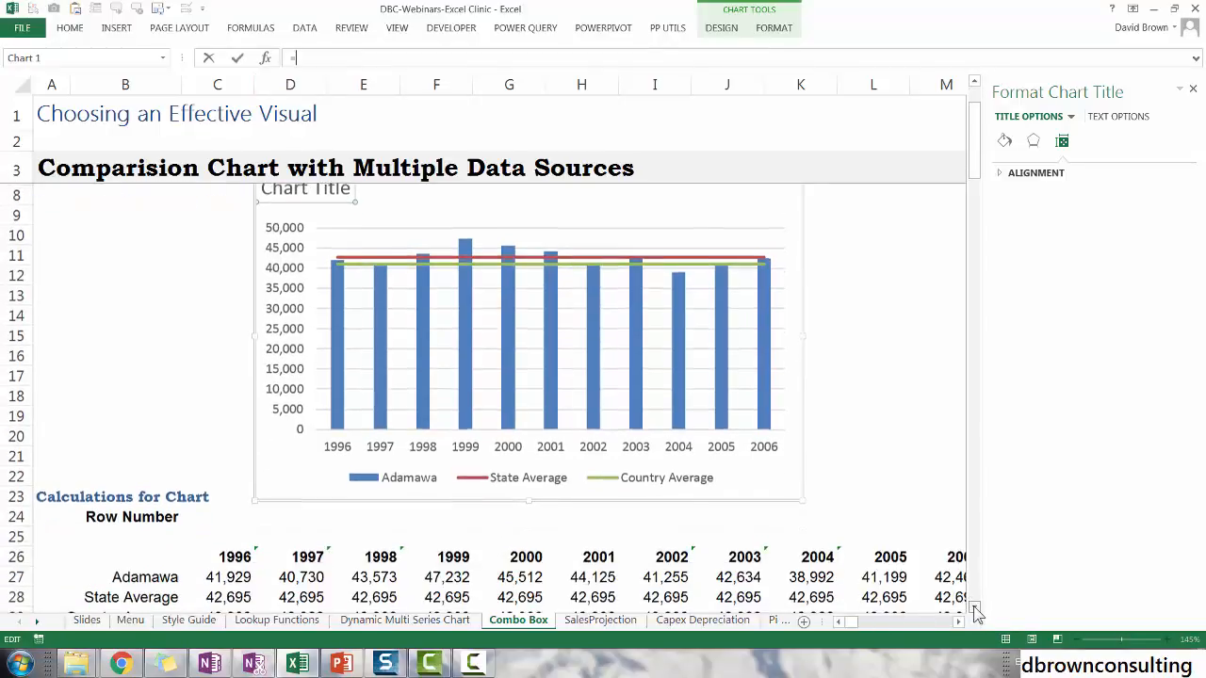
type("=")
left_click(160, 558)
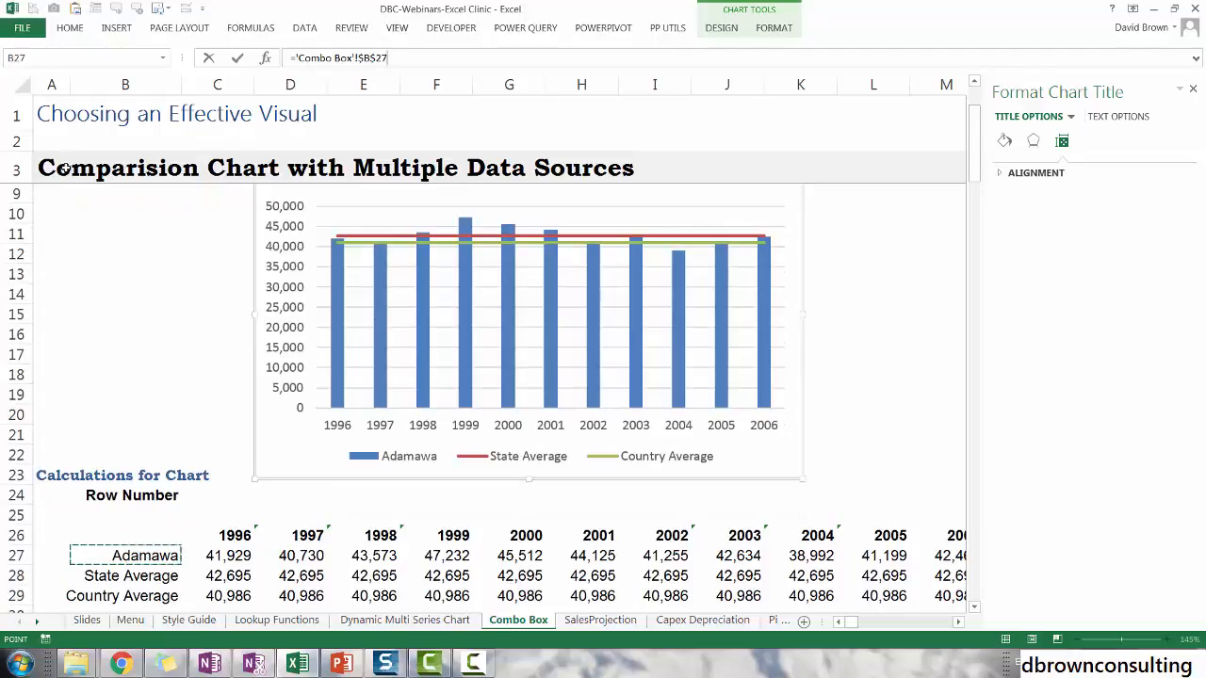
left_click(37, 167)
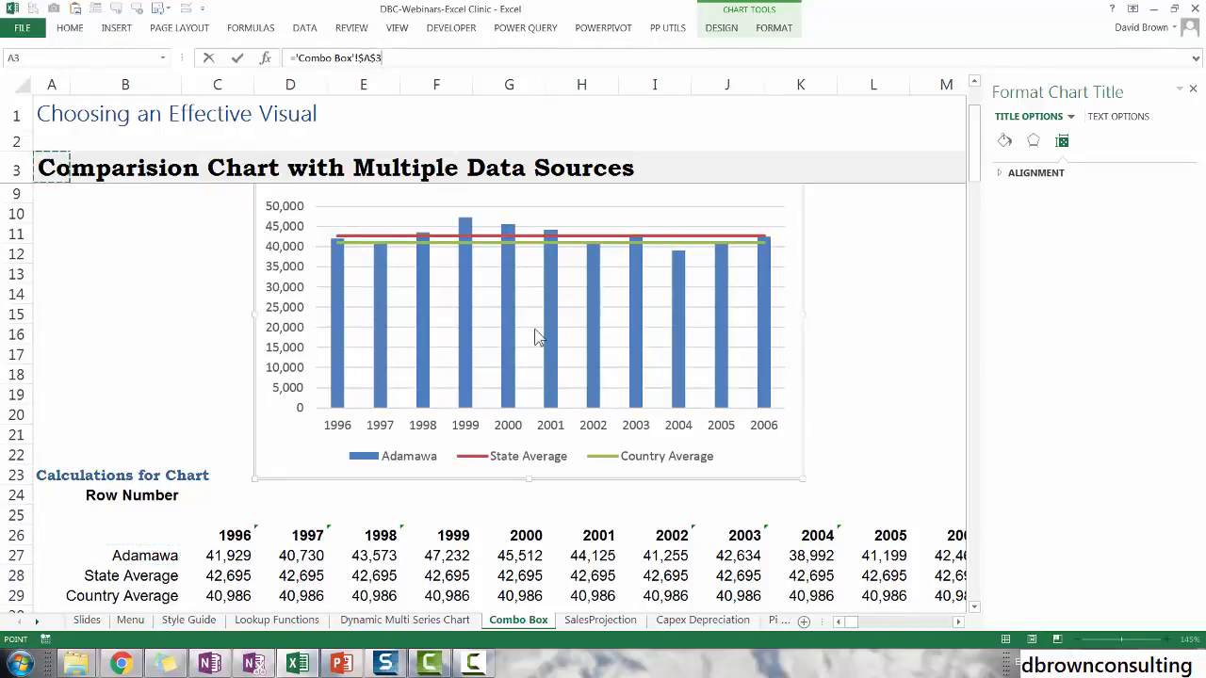
key("Return")
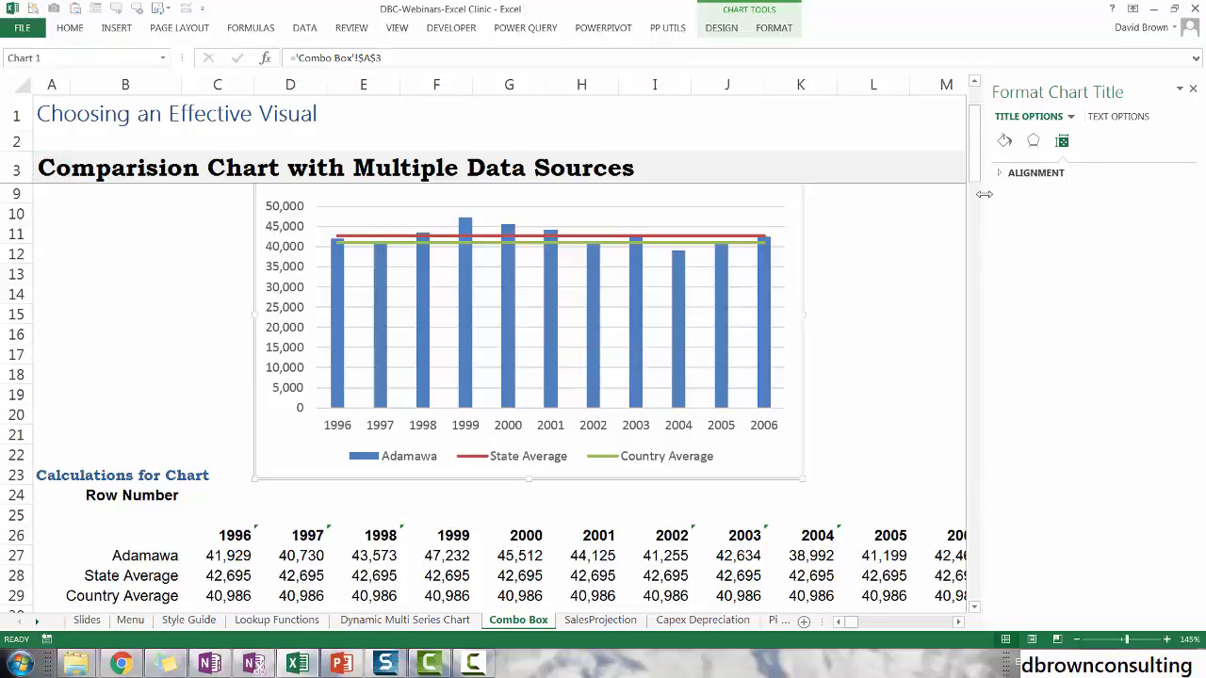
scroll(980, 175, "up", 2)
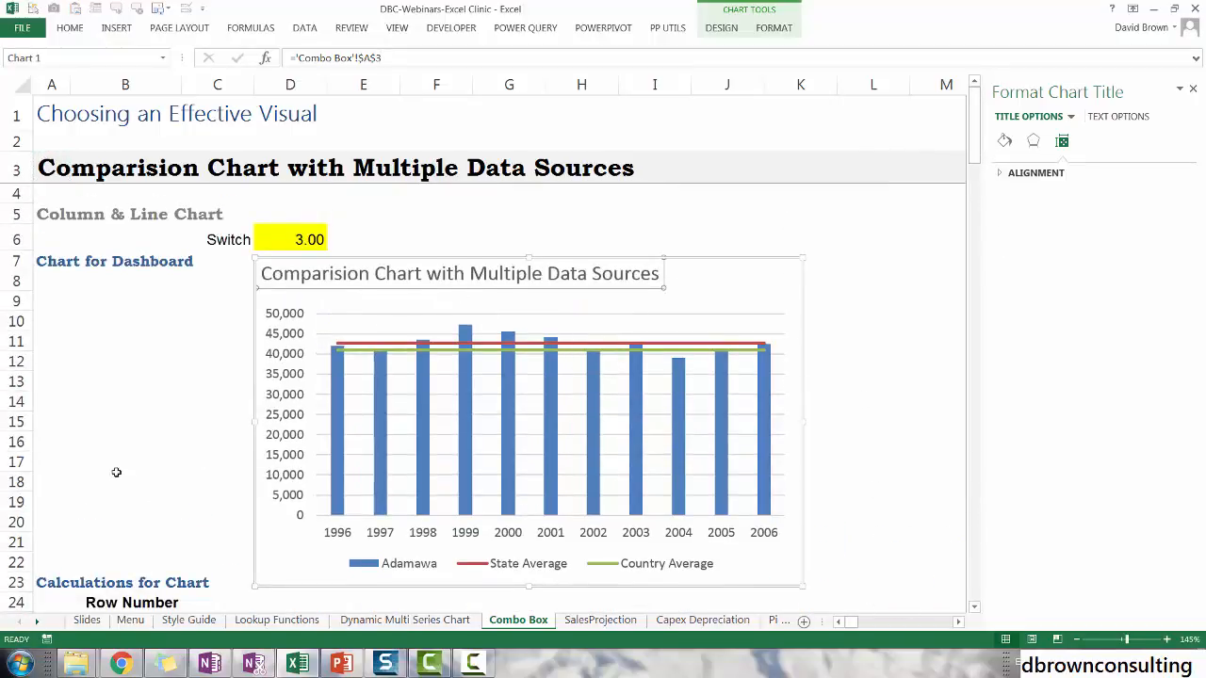
left_click(172, 407)
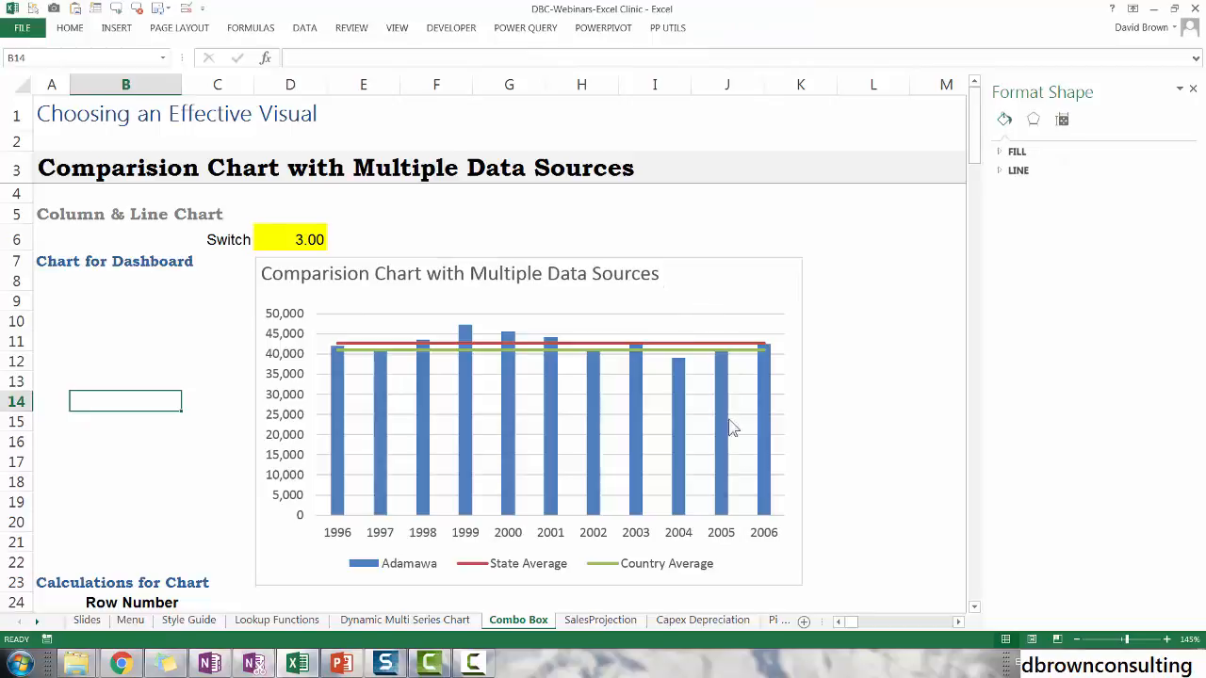
Set the yellow Switch cell D6 to 5 to test the chart, and go back to the Menu sheet
left_click(311, 238)
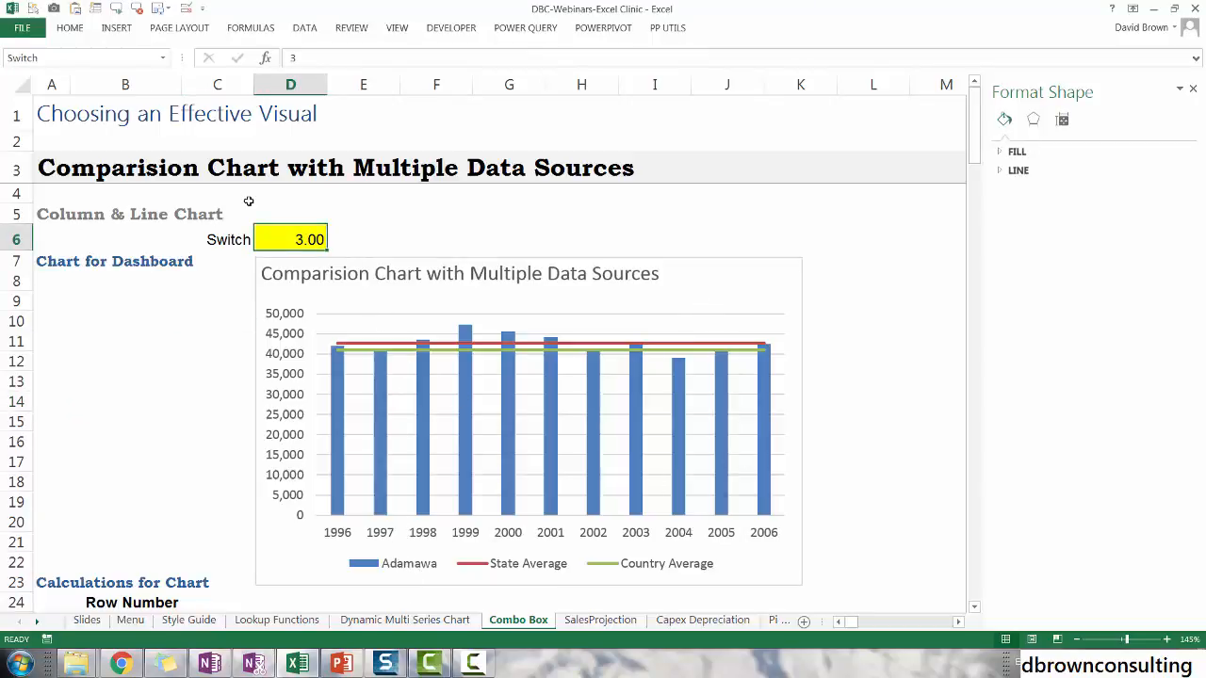
type("5")
left_click(417, 240)
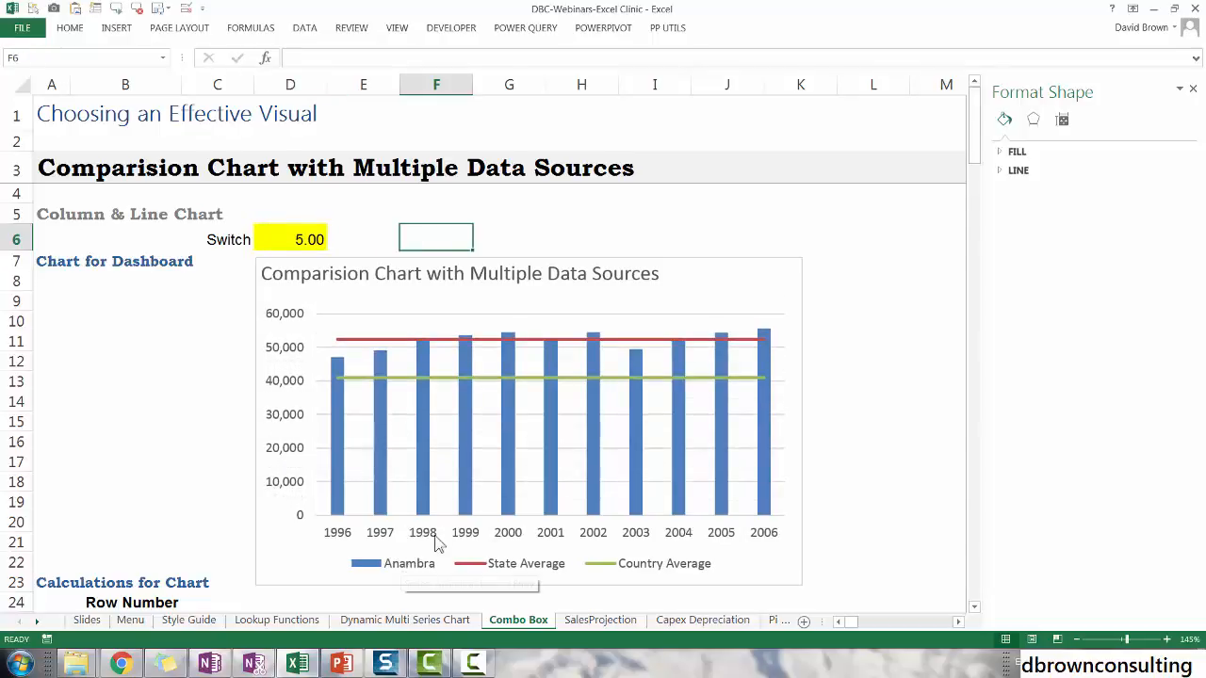
left_click(41, 114)
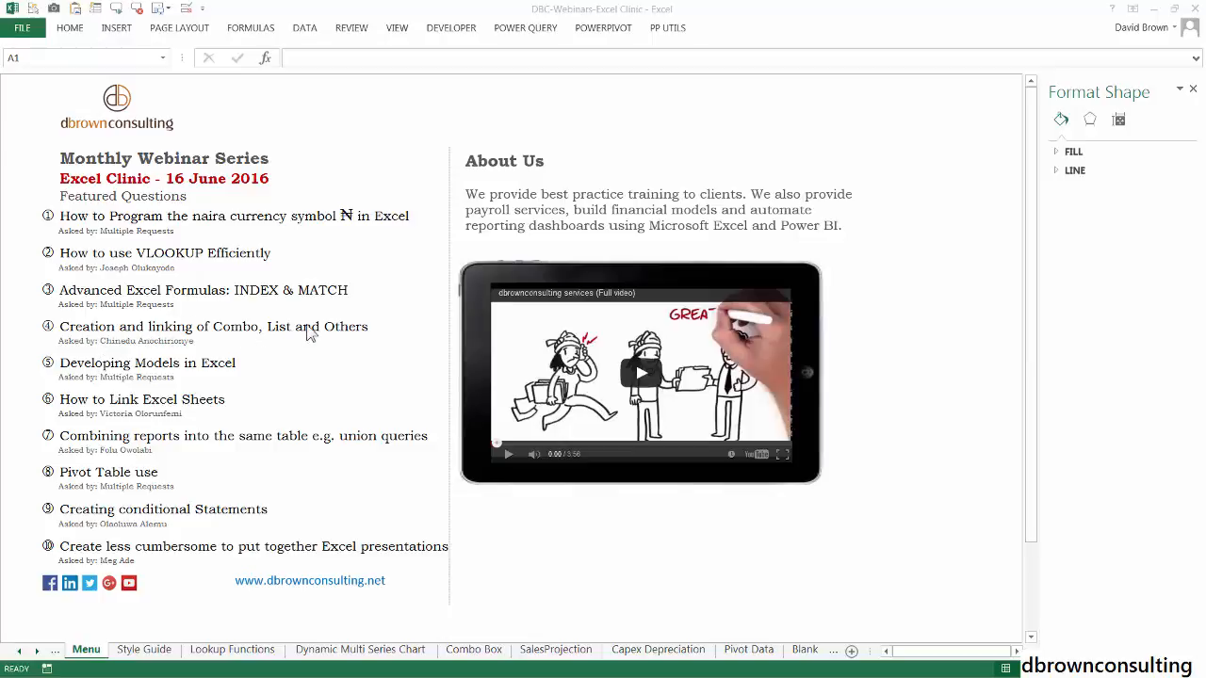
Open the Combo Box worksheet through featured question 4 about creating and linking combos and lists
left_click(48, 328)
left_click(48, 329)
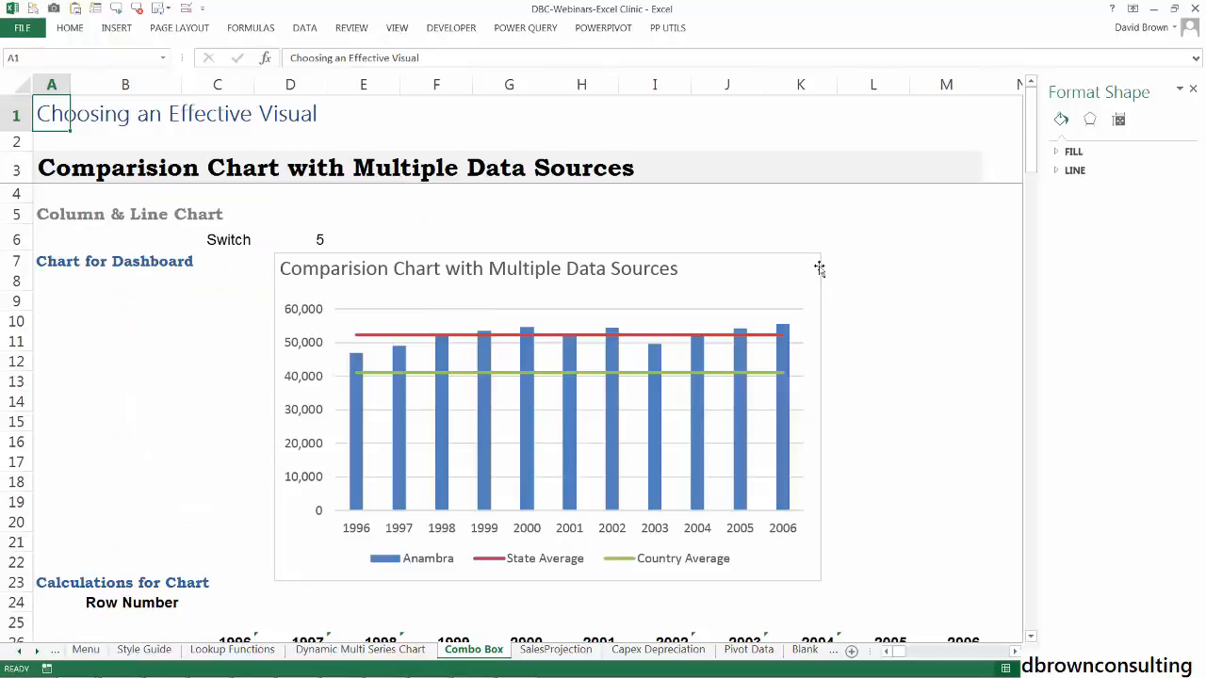
left_click(774, 219)
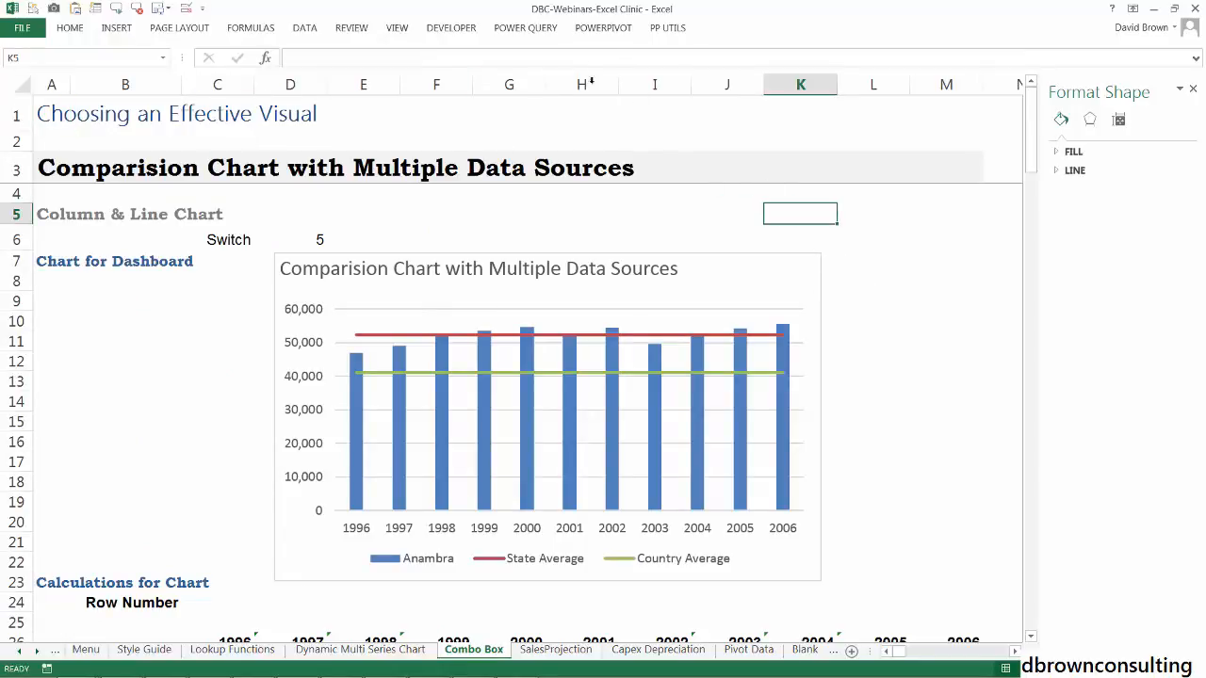
Insert a Form Controls combo box in row 5 above the chart's right end
left_click(446, 31)
left_click(449, 33)
double_click(449, 33)
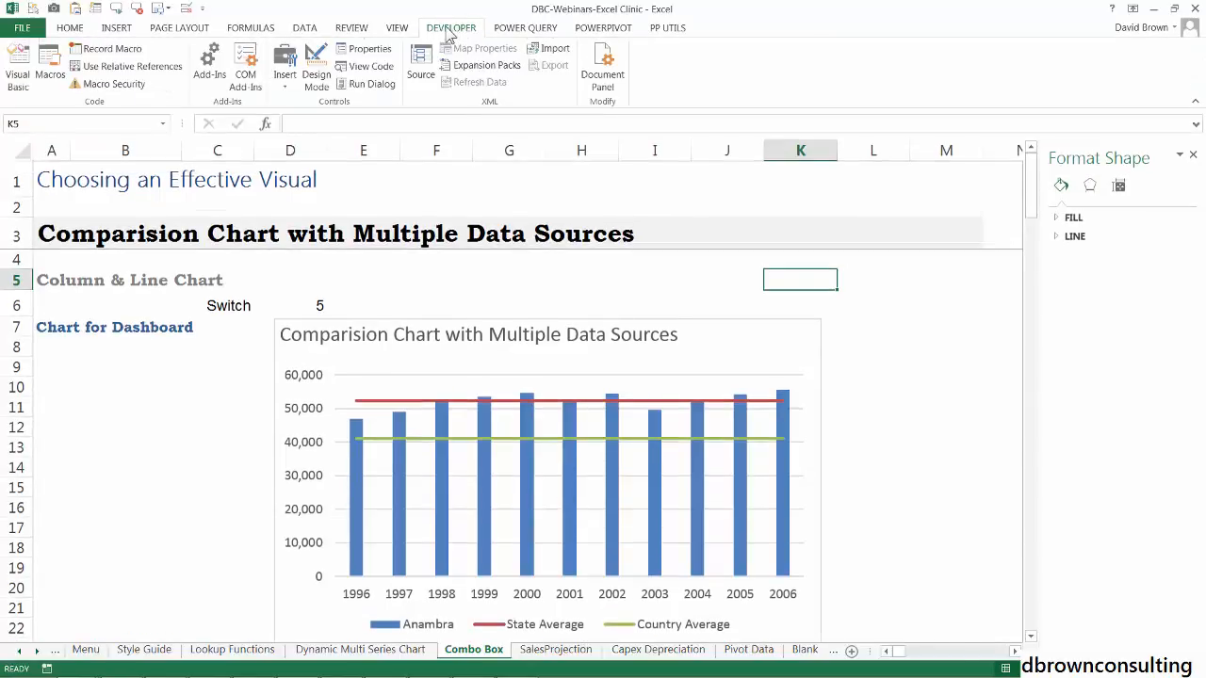
double_click(450, 33)
left_click(446, 36)
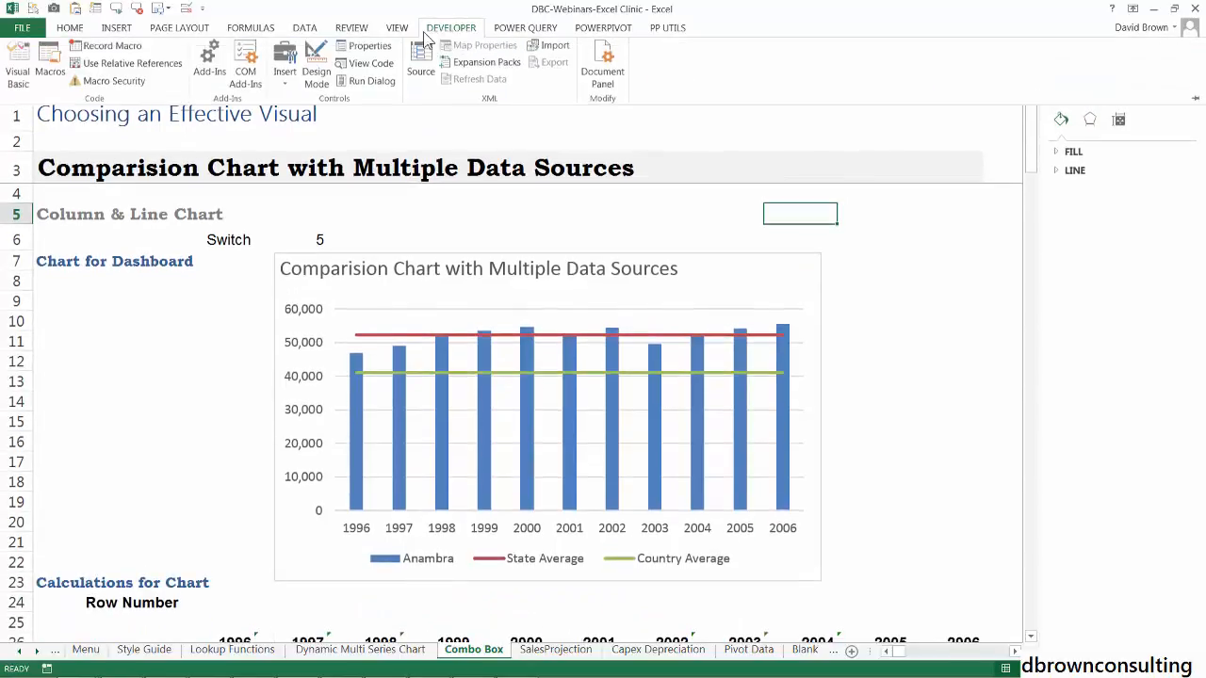
left_click(283, 87)
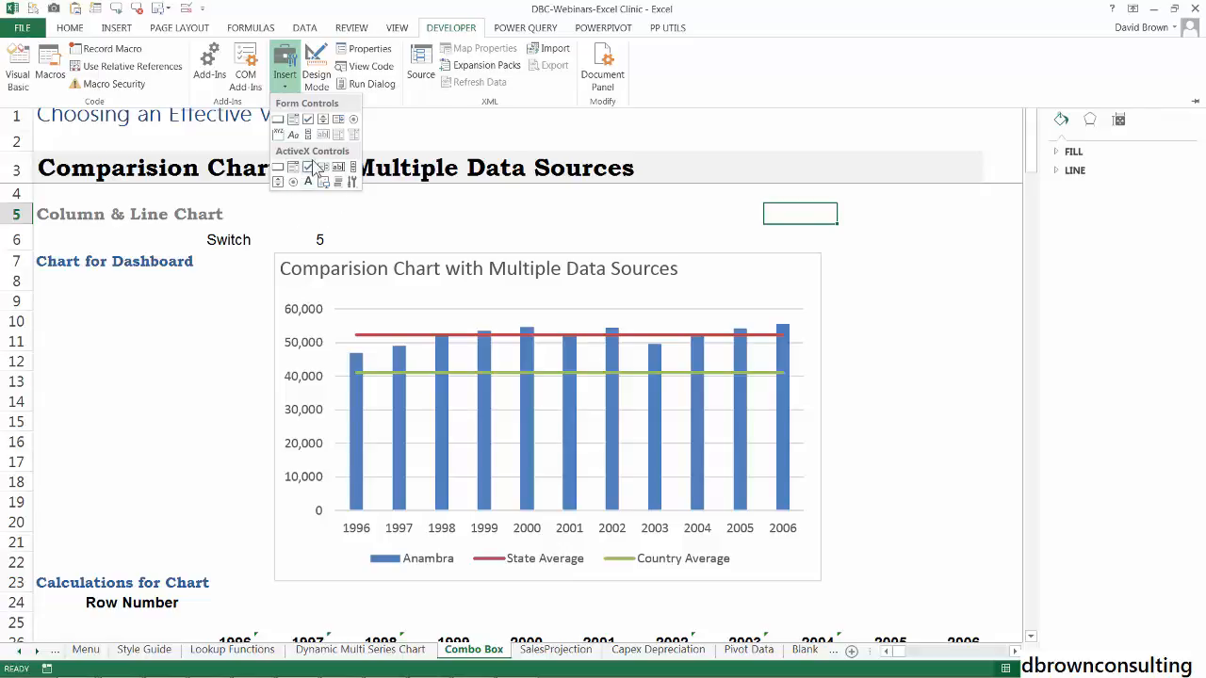
left_click(295, 121)
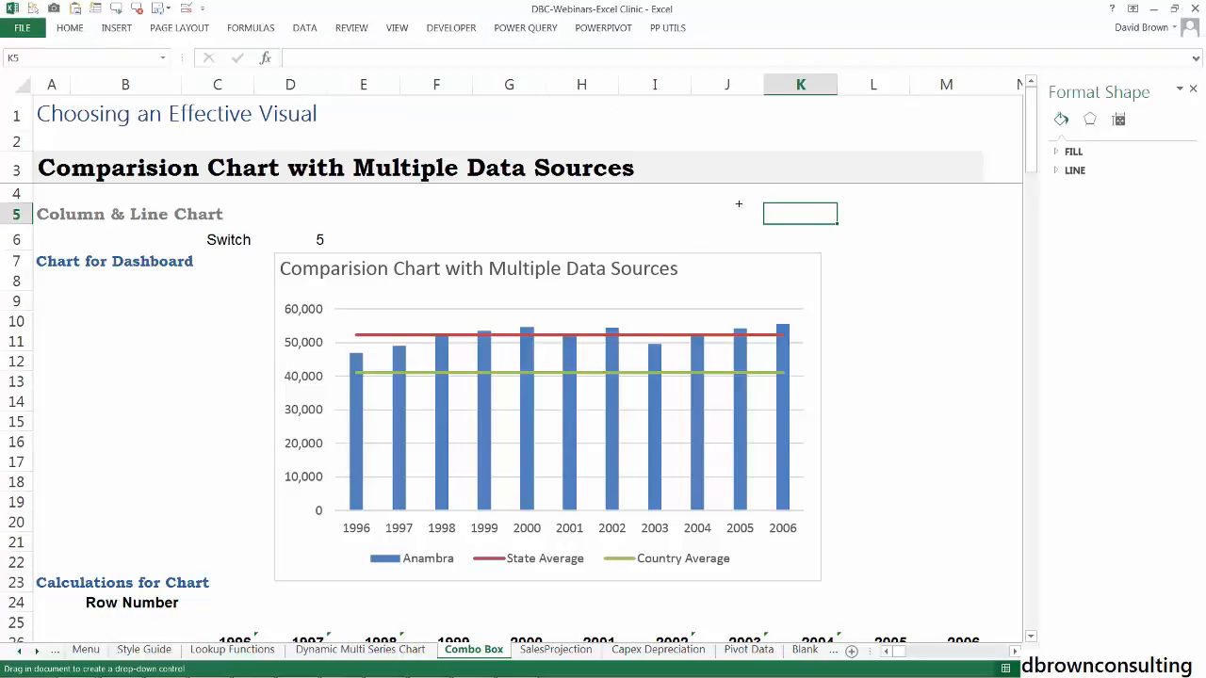
mouse_move(739, 204)
left_mouse_down()
mouse_move(778, 228)
mouse_move(899, 228)
mouse_move(816, 218)
mouse_move(843, 216)
left_mouse_up()
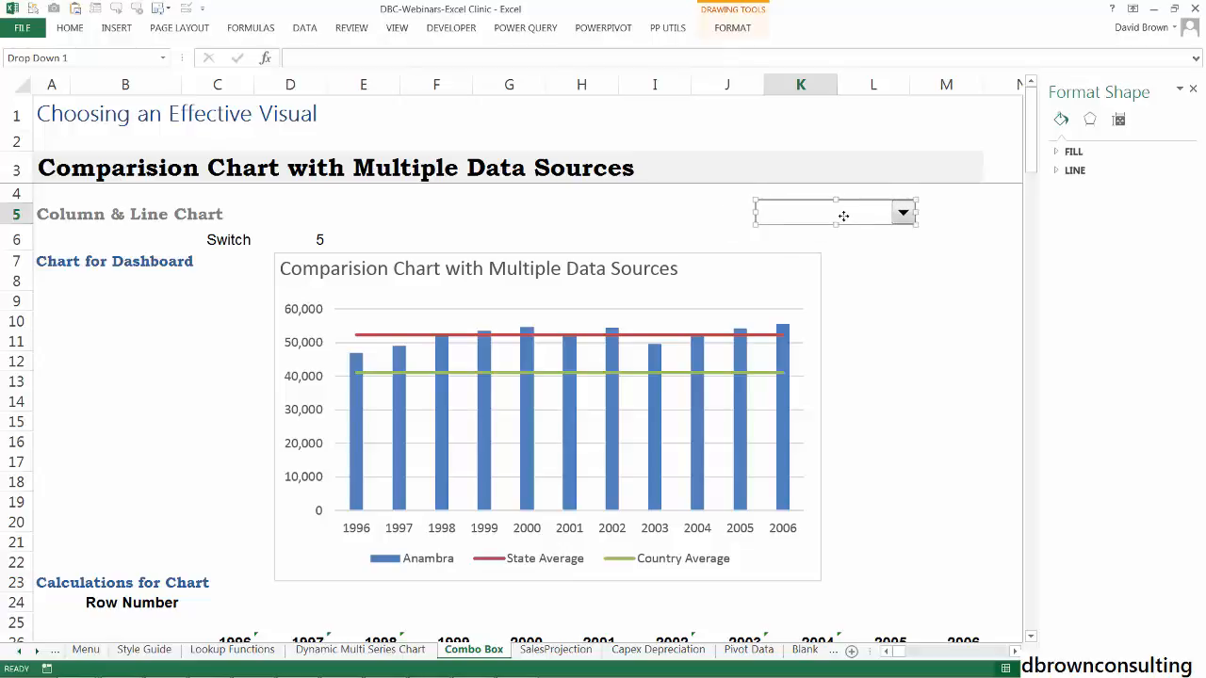
left_click(885, 269)
key("Down")
key("Down")
key("Down")
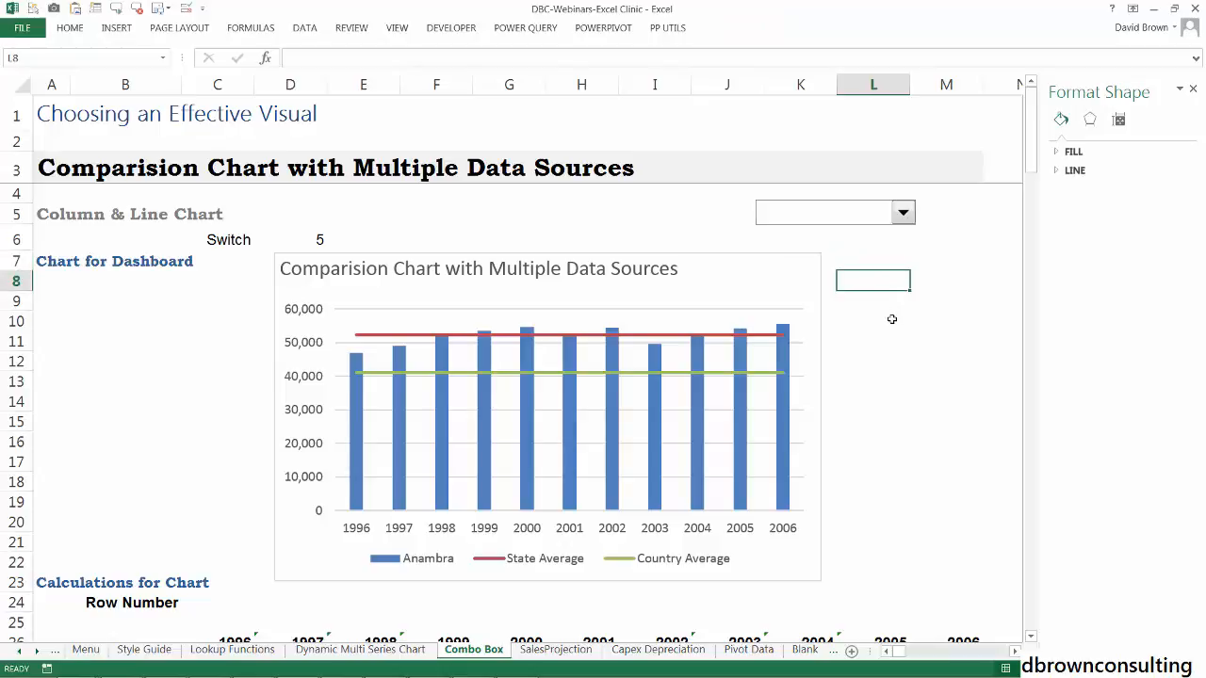
left_click(890, 282)
left_click(893, 305)
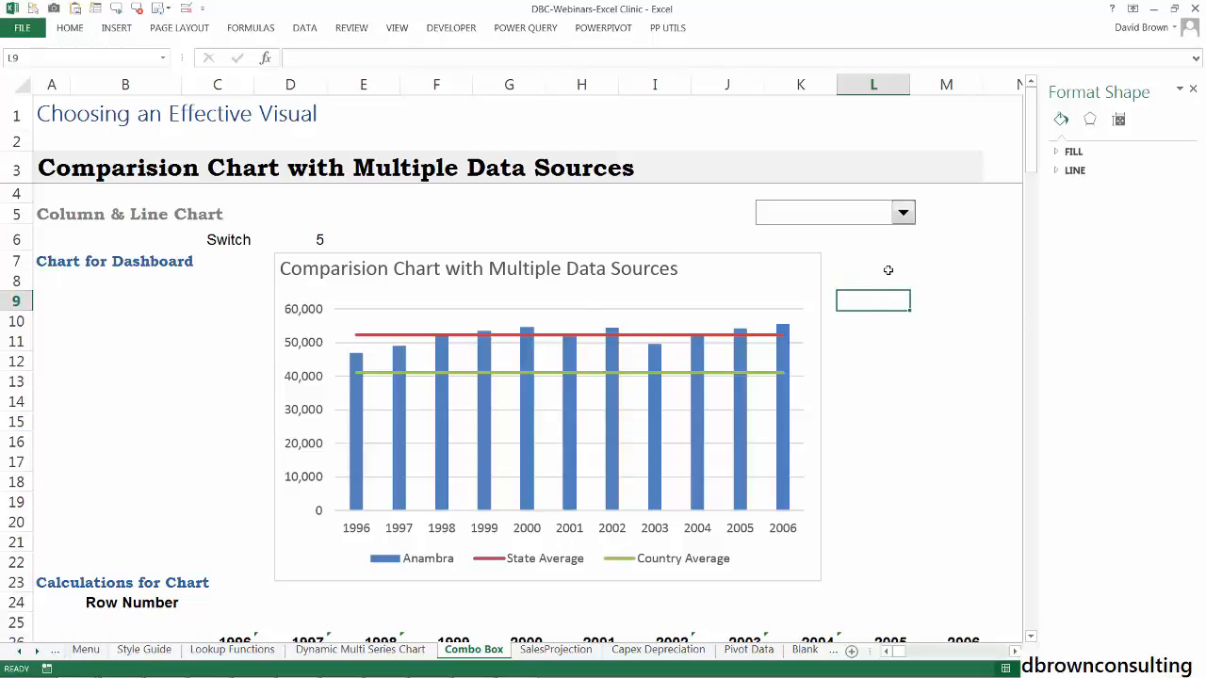
left_click(888, 270)
left_click(891, 286)
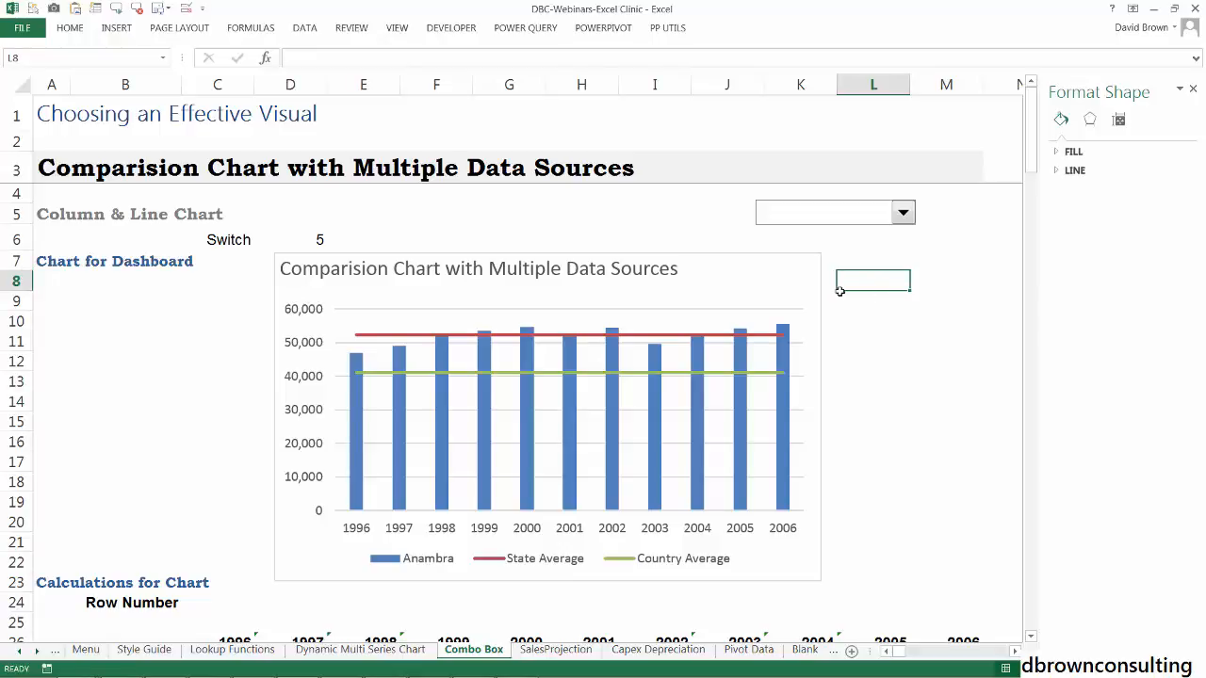
Draw a rounded rectangle overlapping the chart's upper right corner
left_click(810, 274)
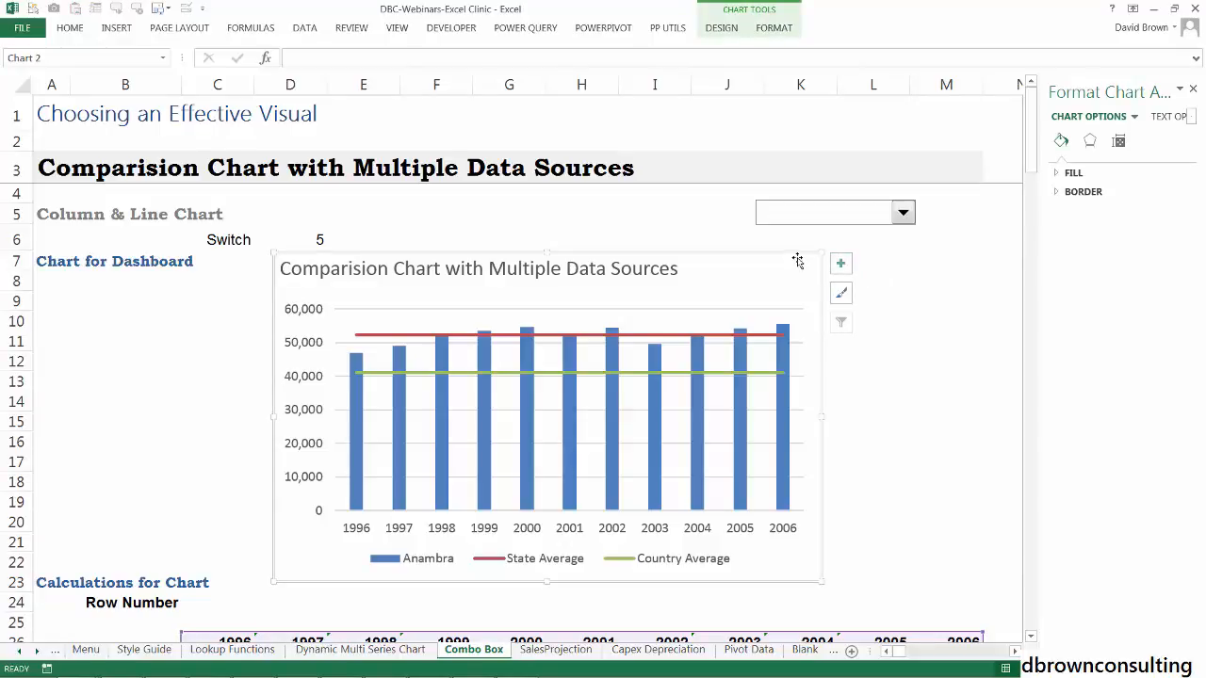
left_click(905, 278)
left_click(132, 29)
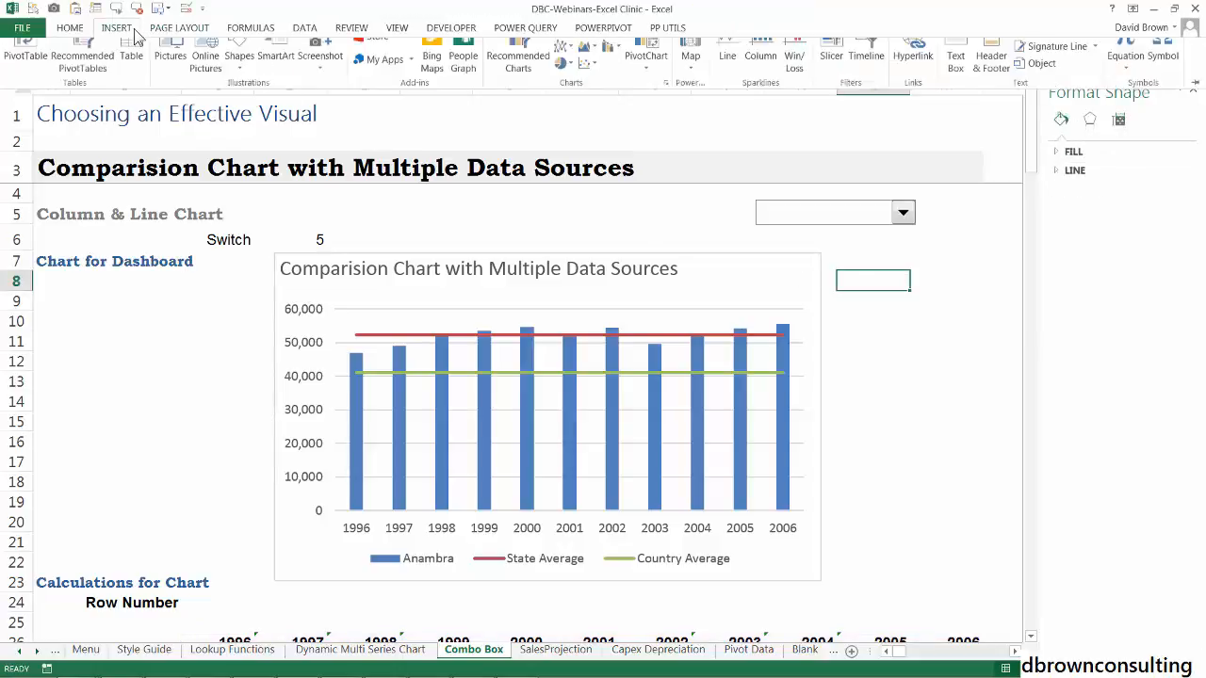
left_click(239, 68)
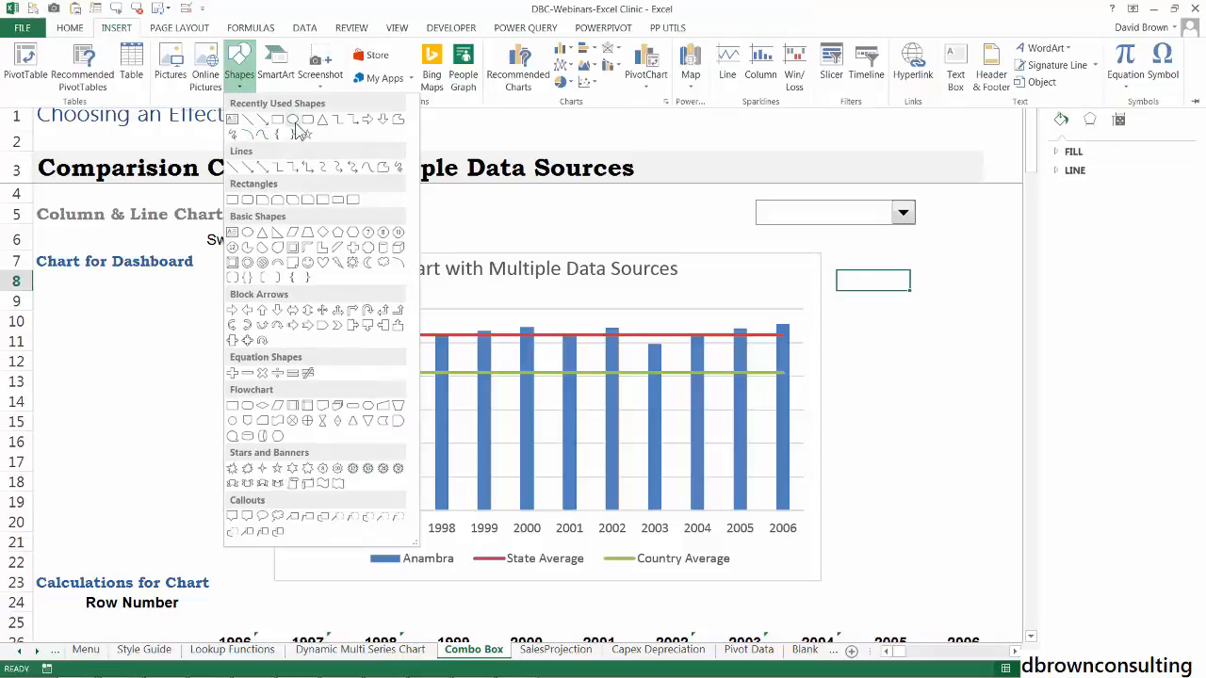
left_click(294, 120)
left_click_drag(804, 269, 961, 394)
mouse_move(907, 334)
left_mouse_down()
mouse_move(928, 312)
mouse_move(896, 315)
left_mouse_up()
left_click(914, 422)
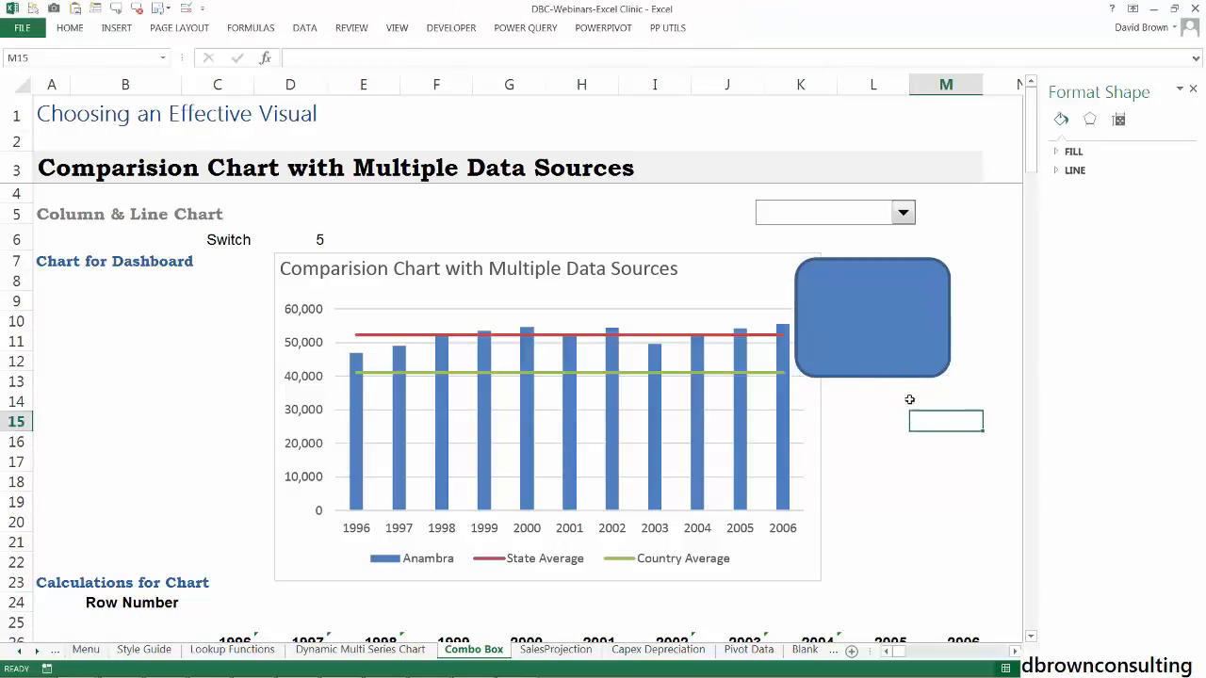
Compare selecting the rounded rectangle with selecting the chart, and delete the rectangle
left_click(890, 324)
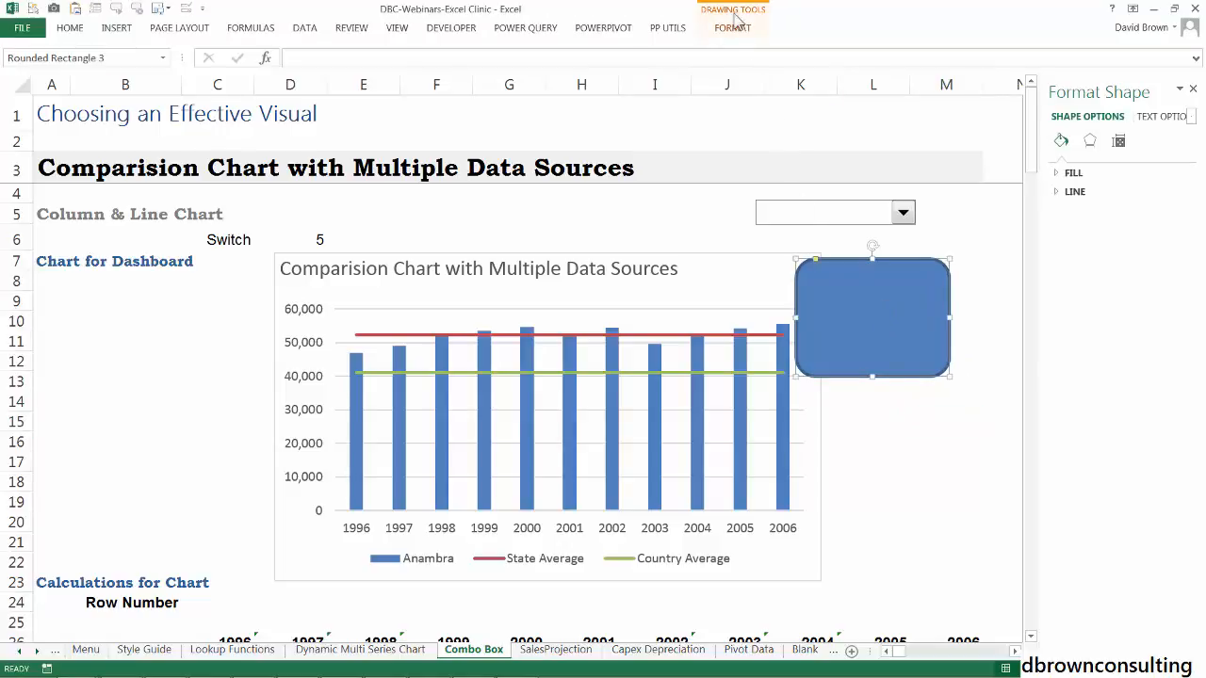
left_click(729, 257)
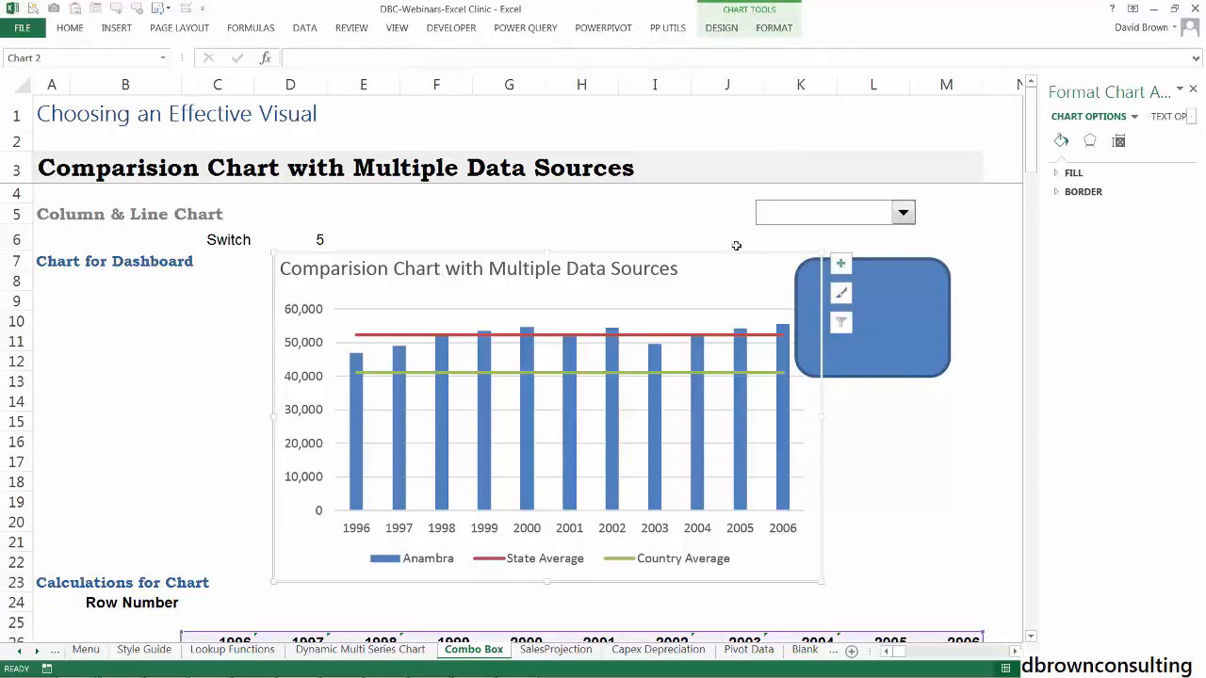
left_click(921, 298)
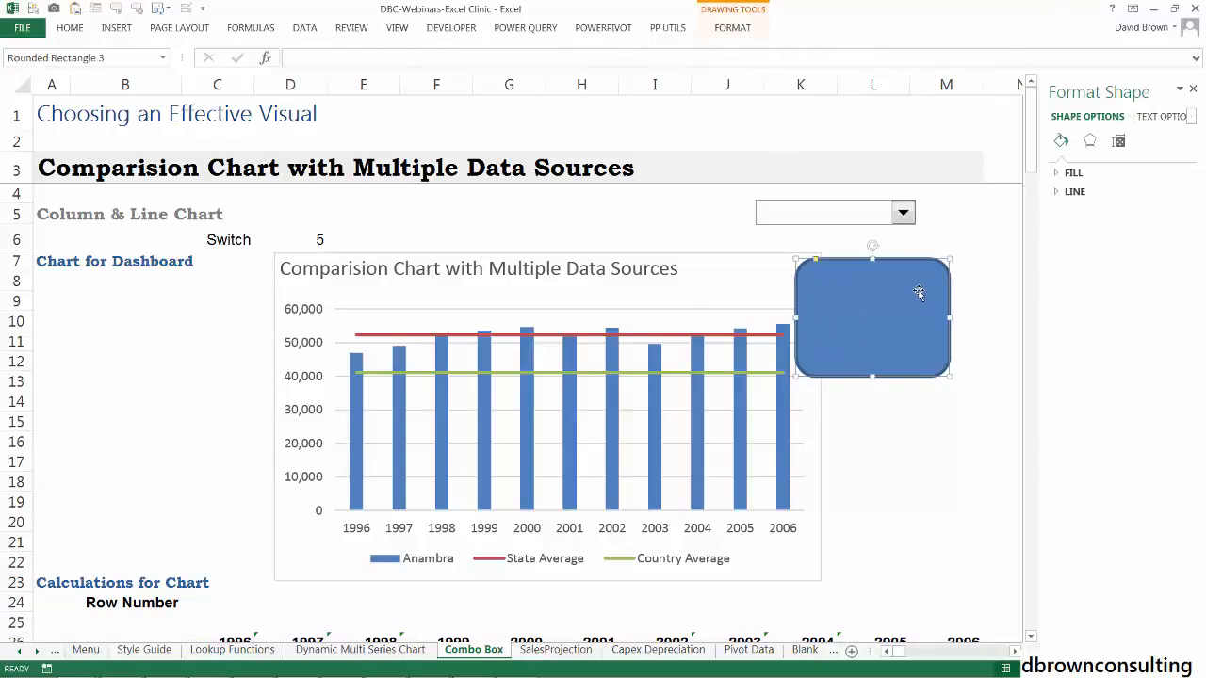
key("Delete")
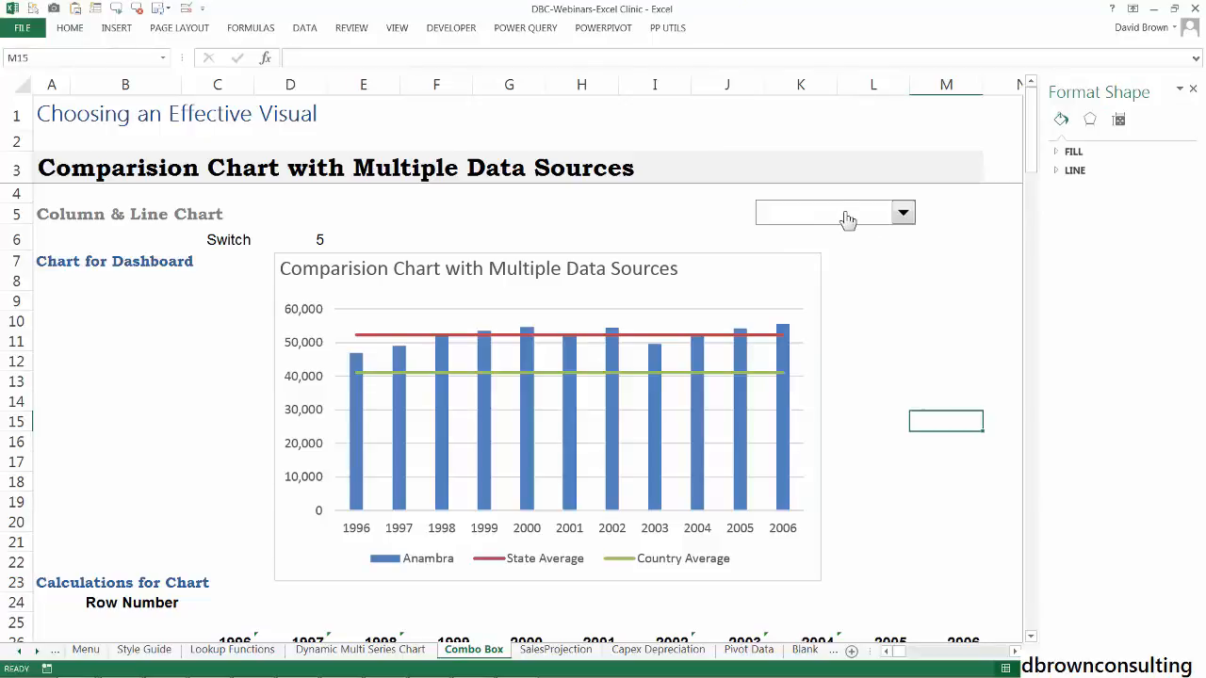
Select the combo box and move it left so it sits just above the chart's right end
right_click(847, 218)
key("Escape")
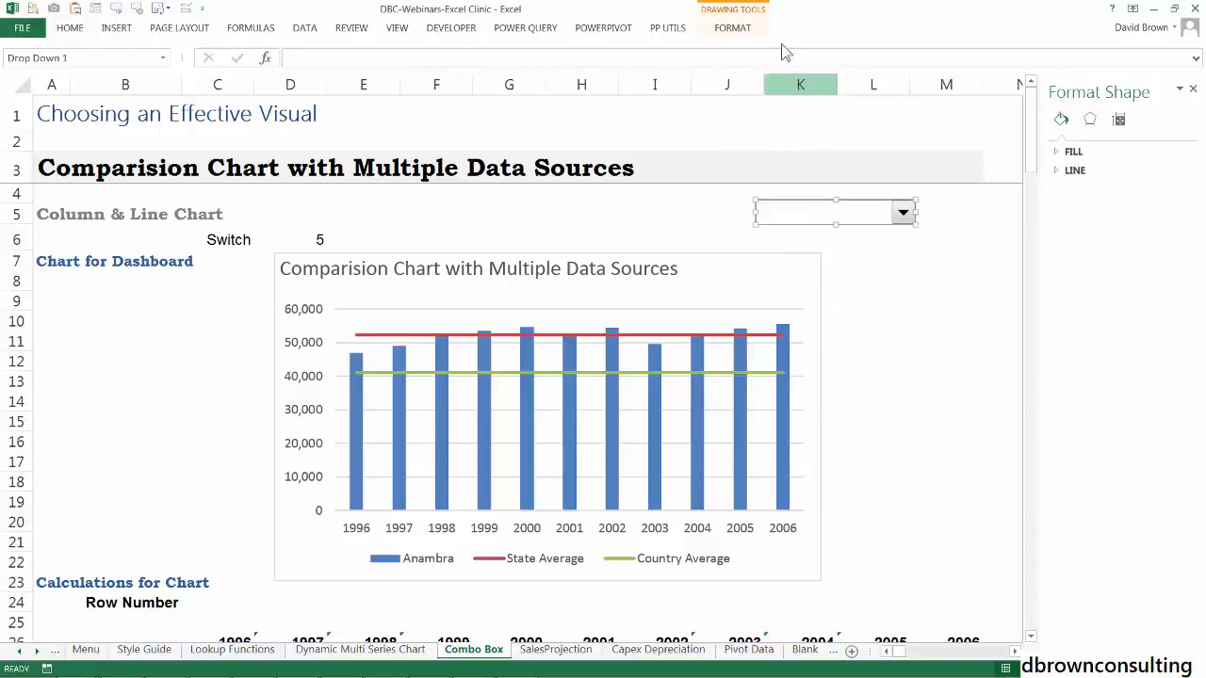
mouse_move(845, 218)
left_mouse_down()
mouse_move(818, 208)
mouse_move(855, 223)
left_mouse_up()
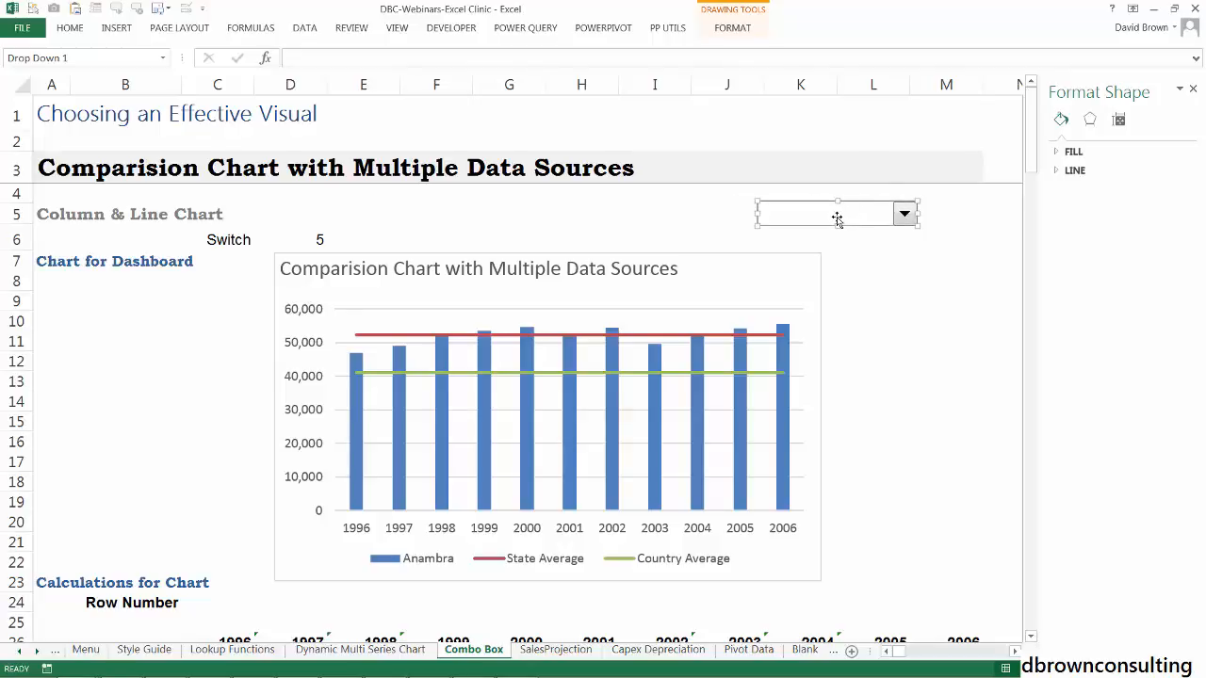
left_click_drag(842, 215, 746, 221)
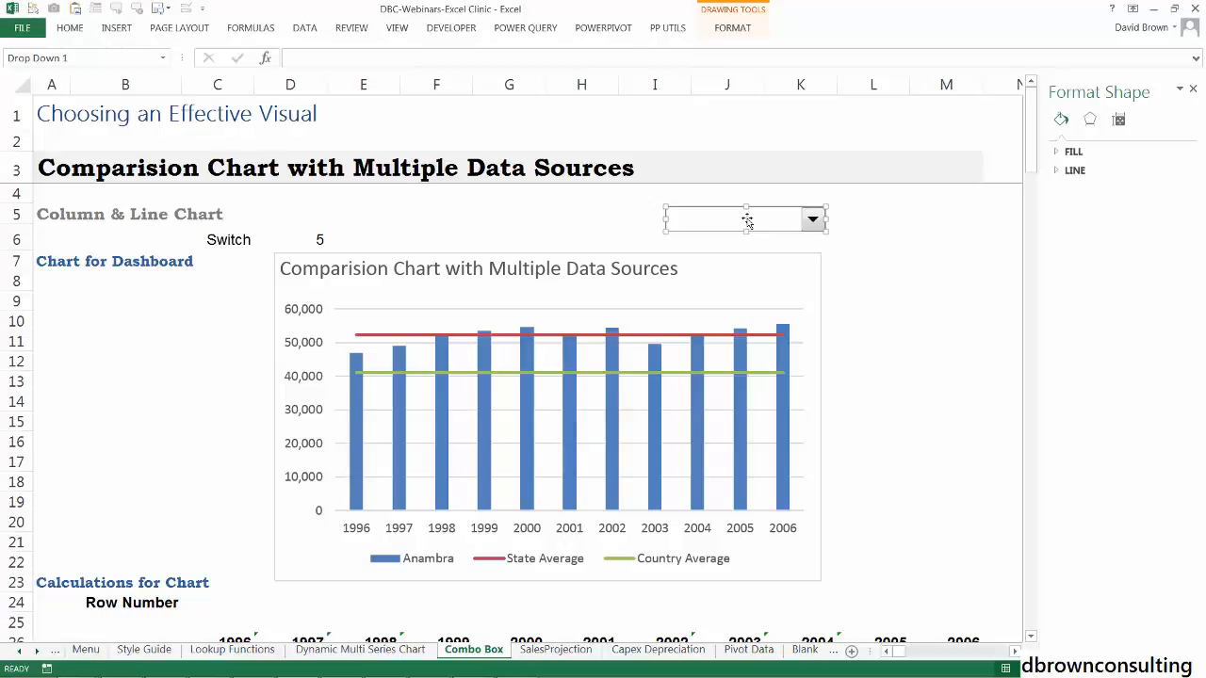
left_click(866, 259)
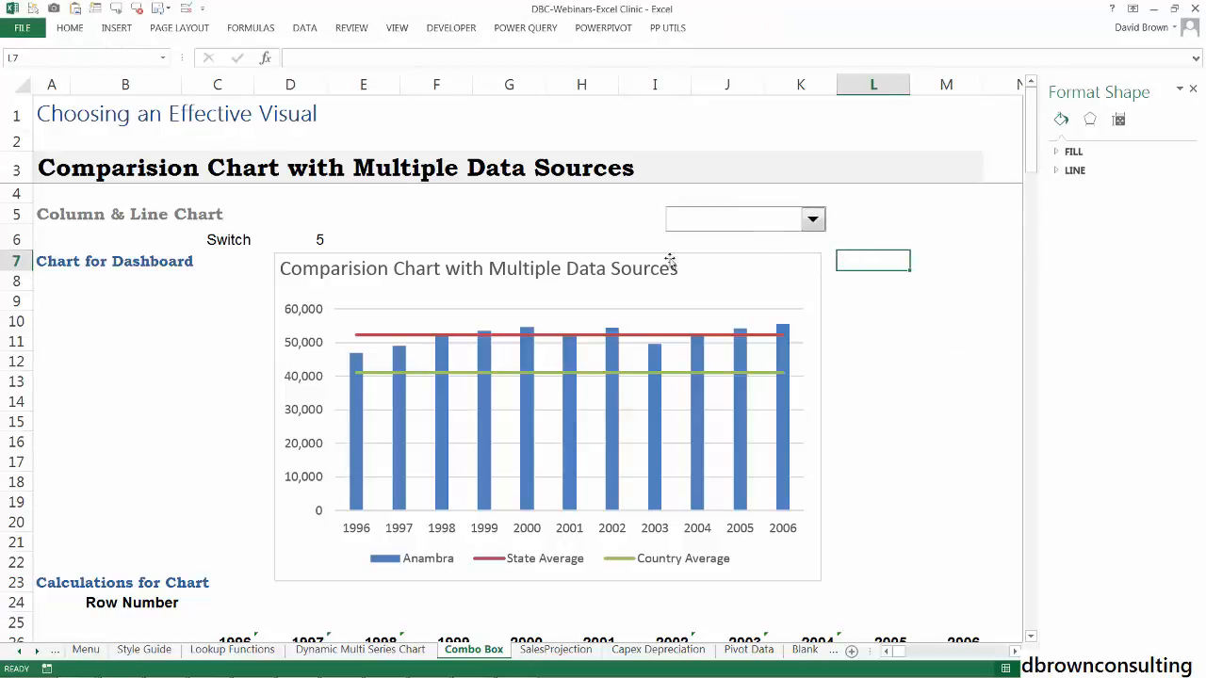
Set the Switch value in cell D6 to 7
left_click(317, 240)
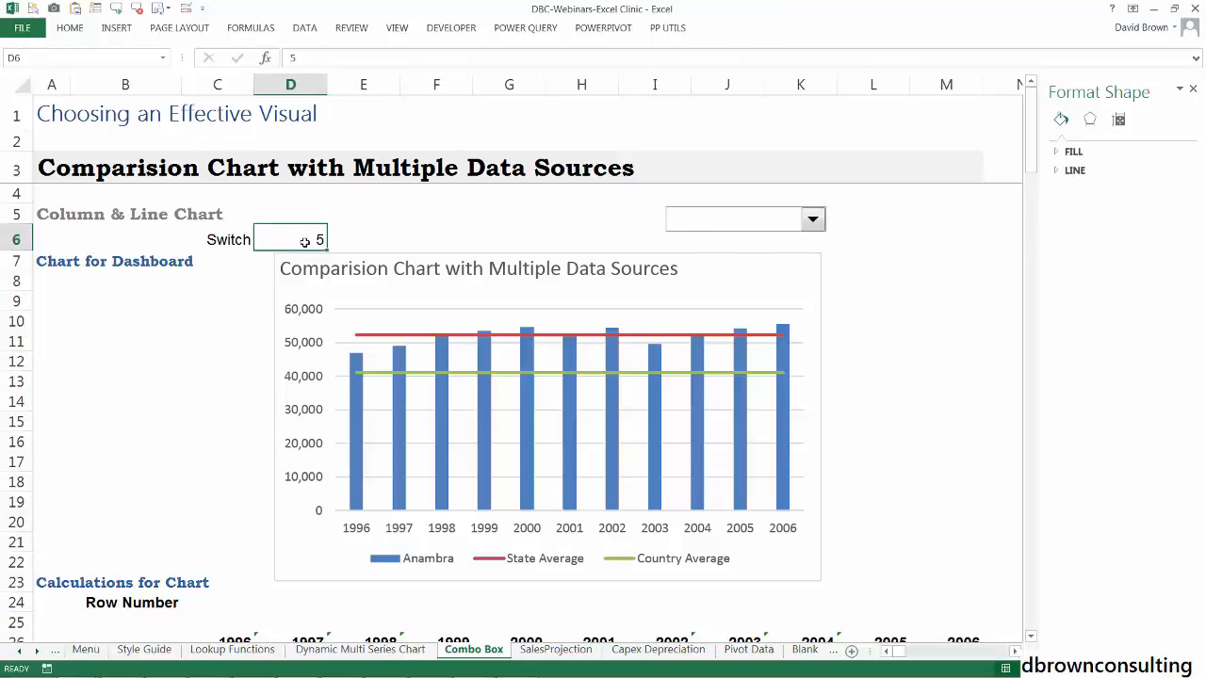
type("7")
key("Return")
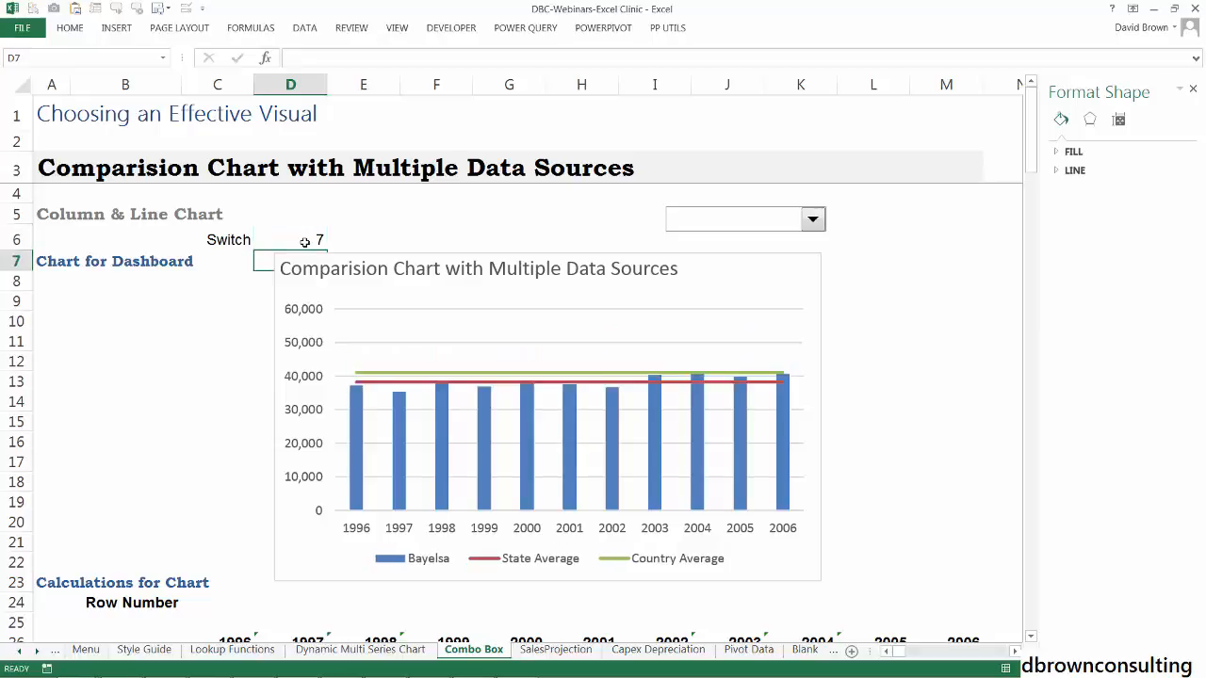
left_click(316, 239)
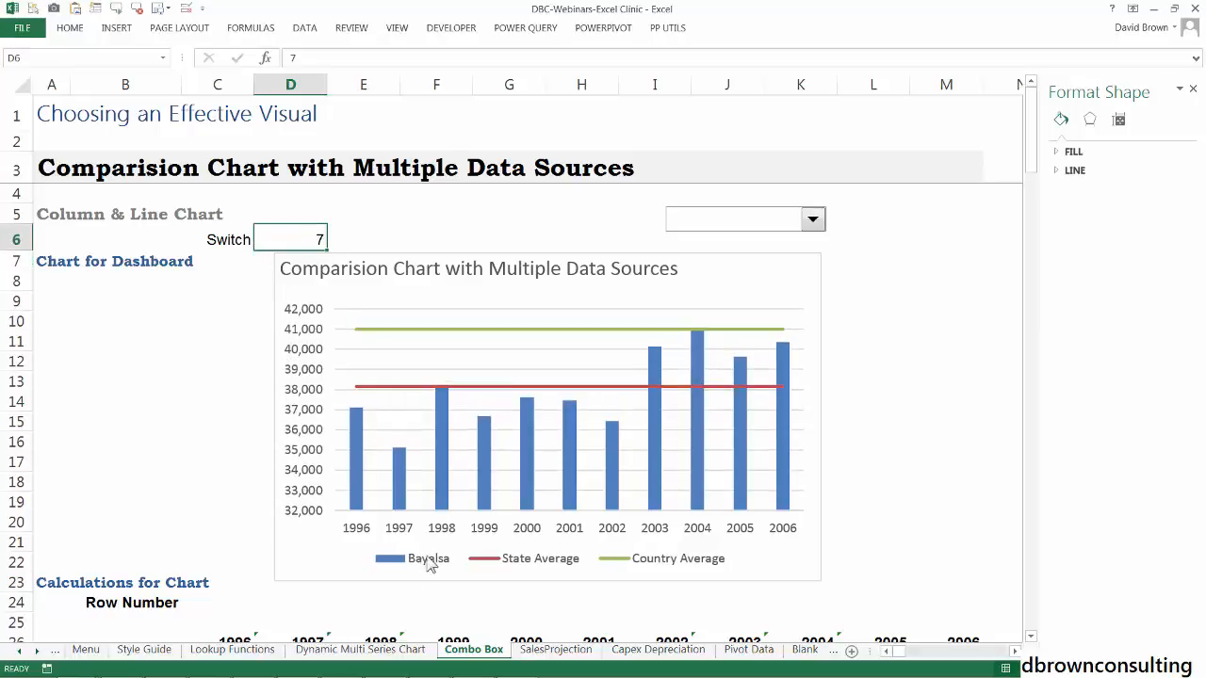
Examine the Source Data table, counting down column B from cell B37 to match the switch number with its state
scroll(287, 556, "down", 1)
scroll(288, 556, "down", 6)
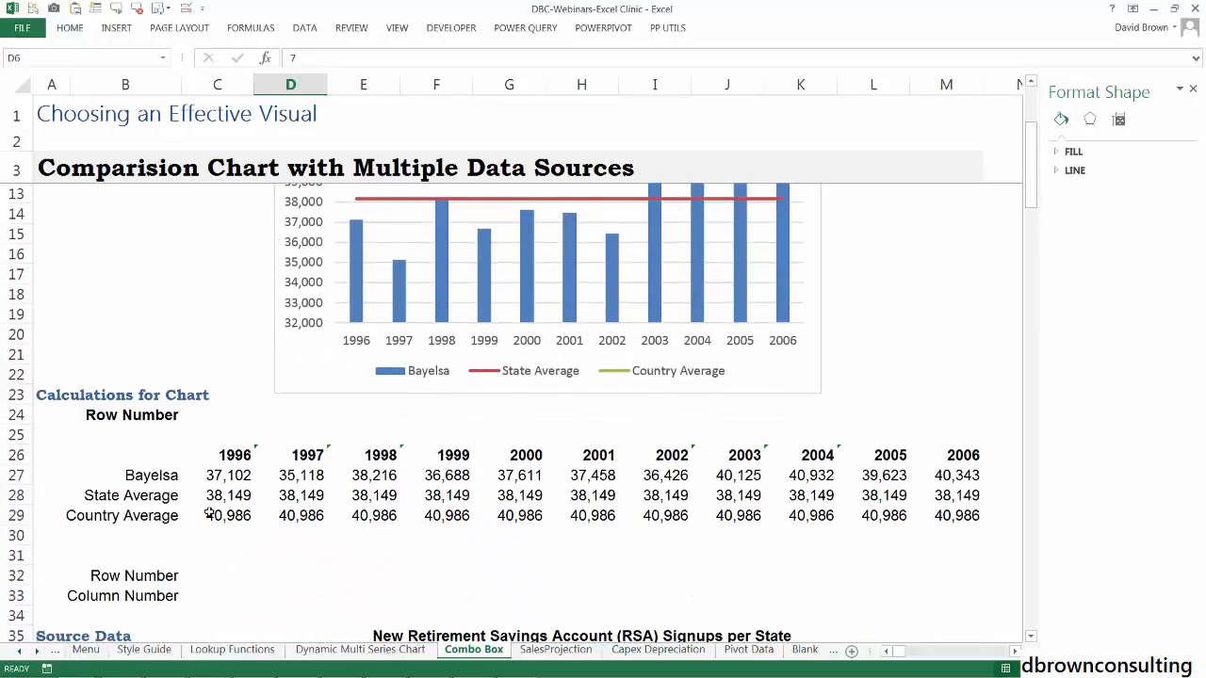
left_click(183, 431)
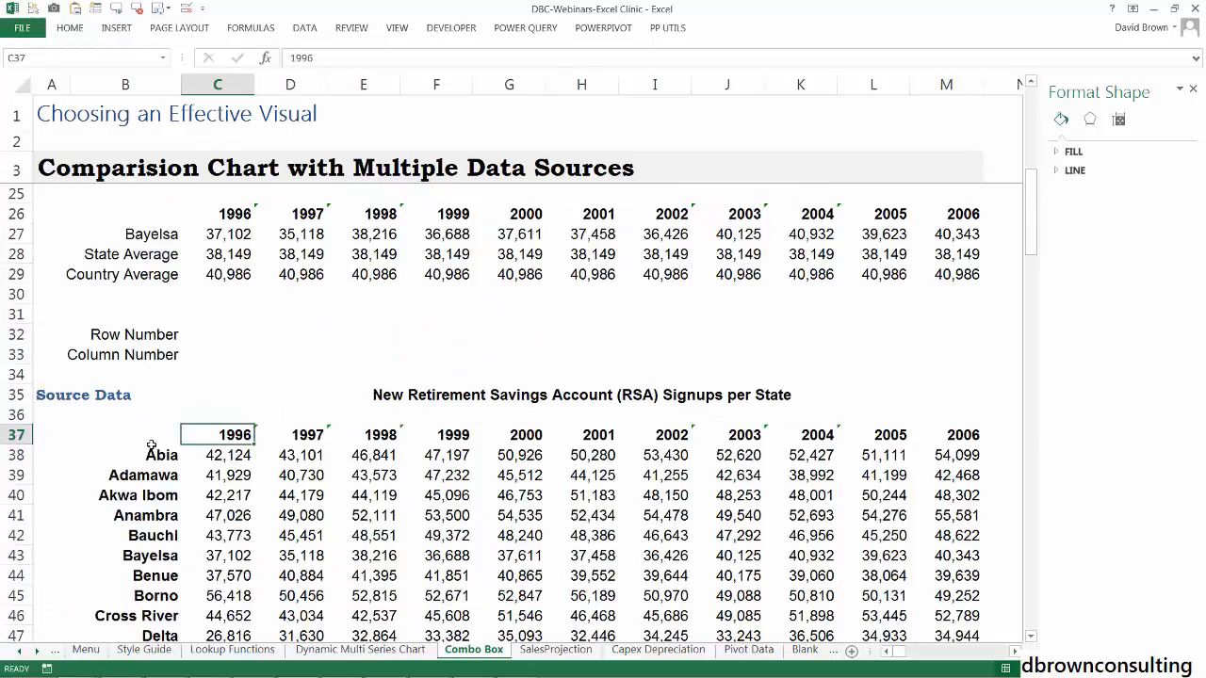
left_click(150, 447)
left_click(174, 435)
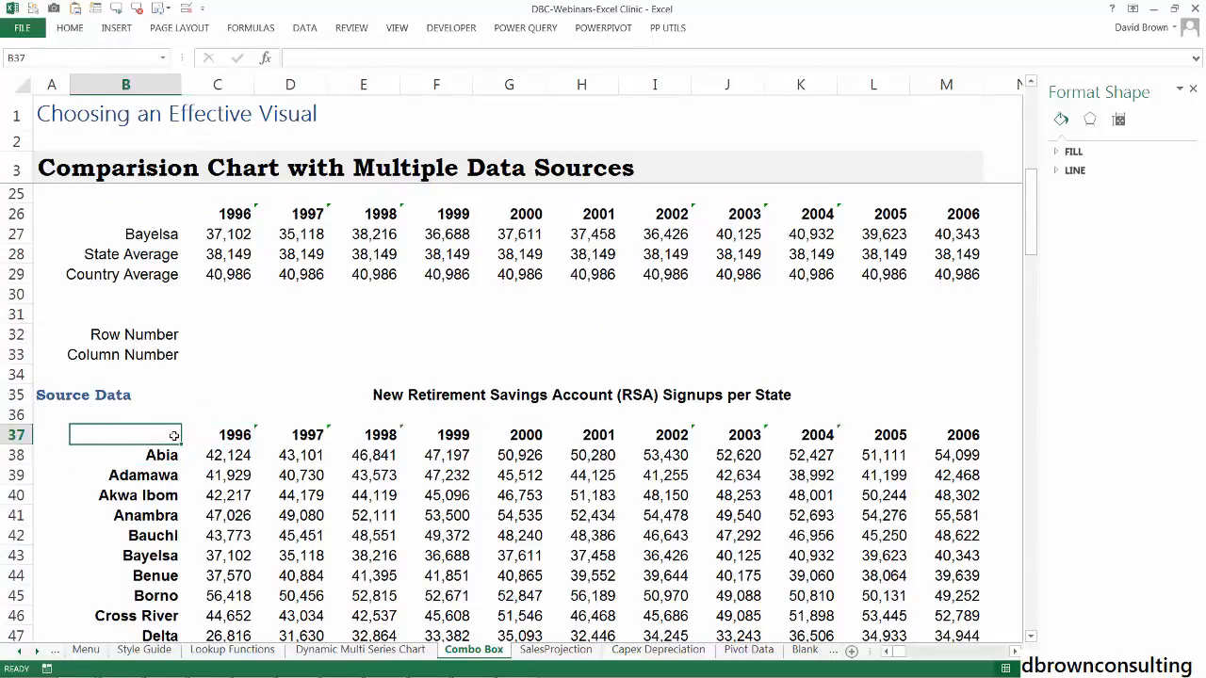
key("Down")
key("Down")
key("Down")
key("Down")
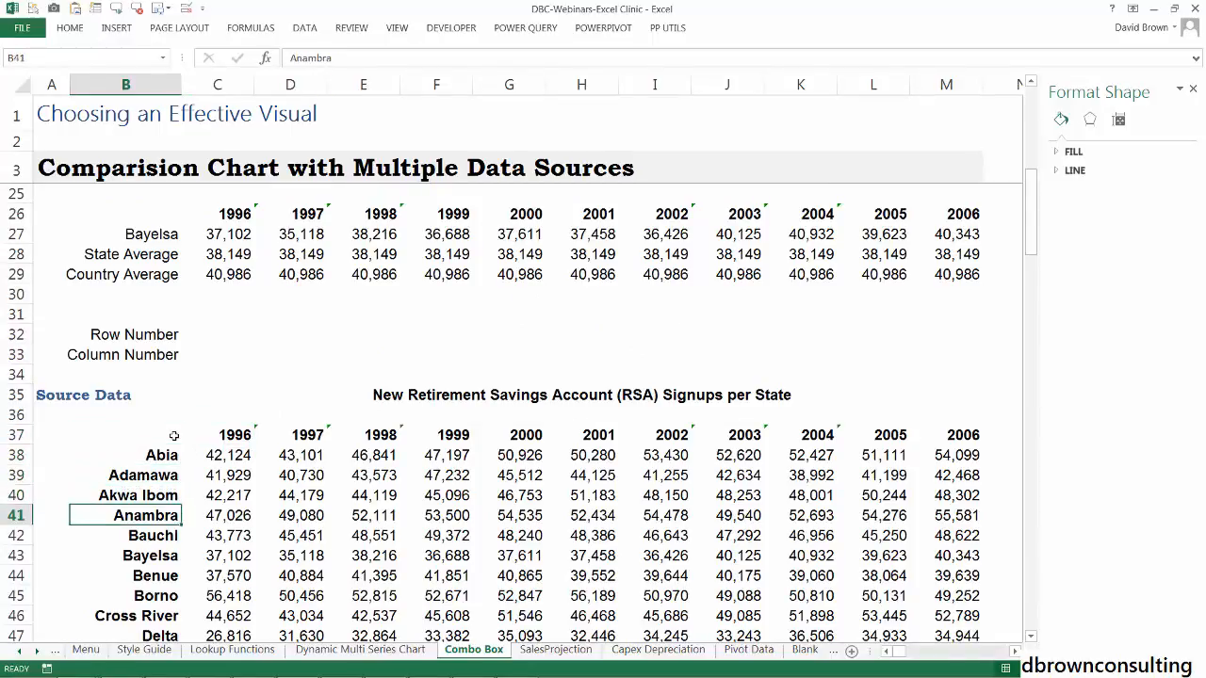
key("Down")
key("Down")
key("Up")
key("Up")
key("Up")
key("Up")
key("Up")
key("Up")
scroll(172, 432, "up", 7)
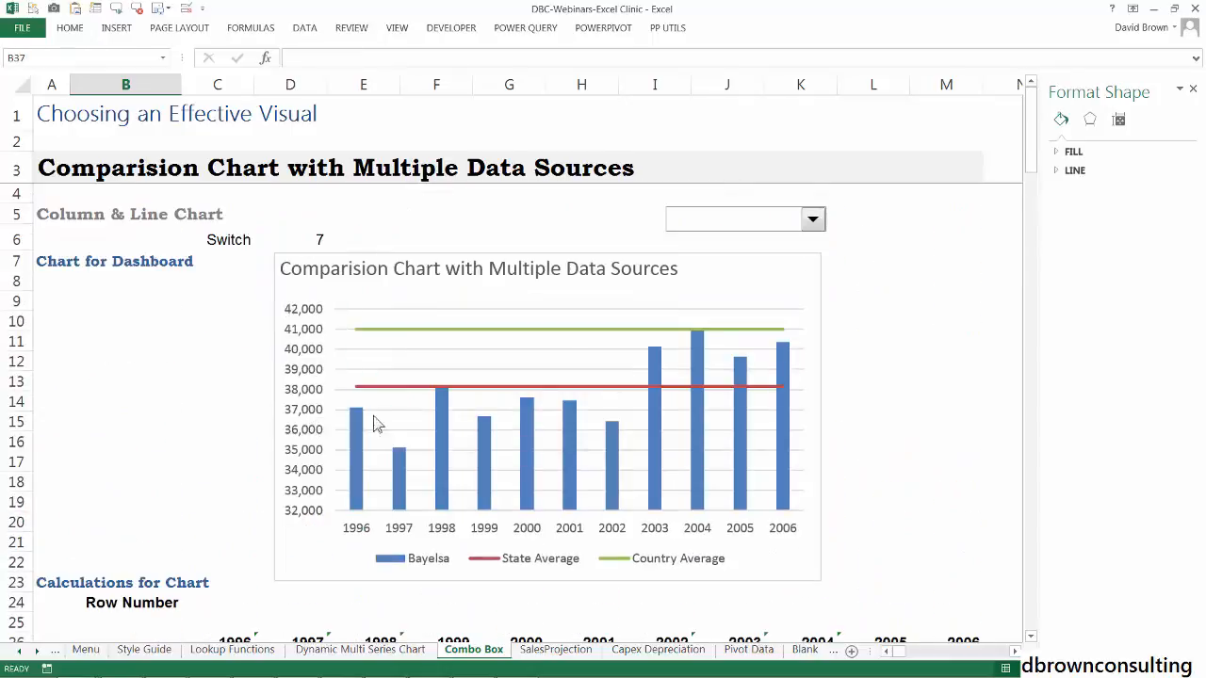
left_click_drag(518, 231, 521, 224)
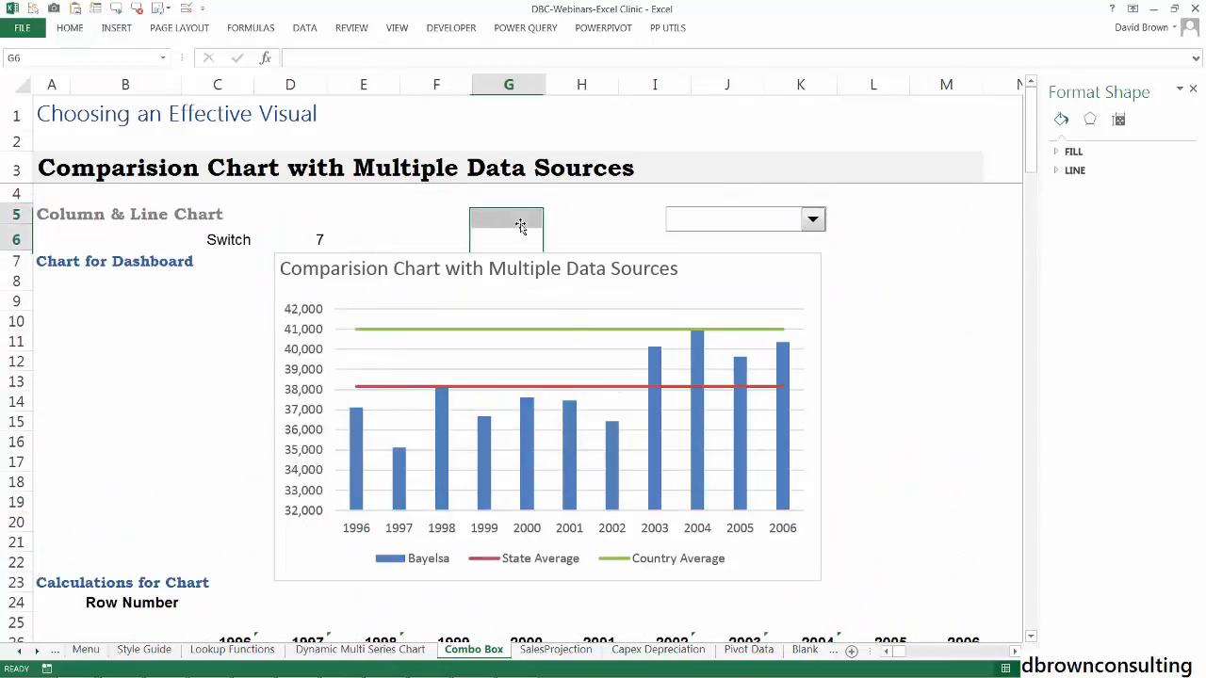
left_click(315, 242)
left_click(436, 236)
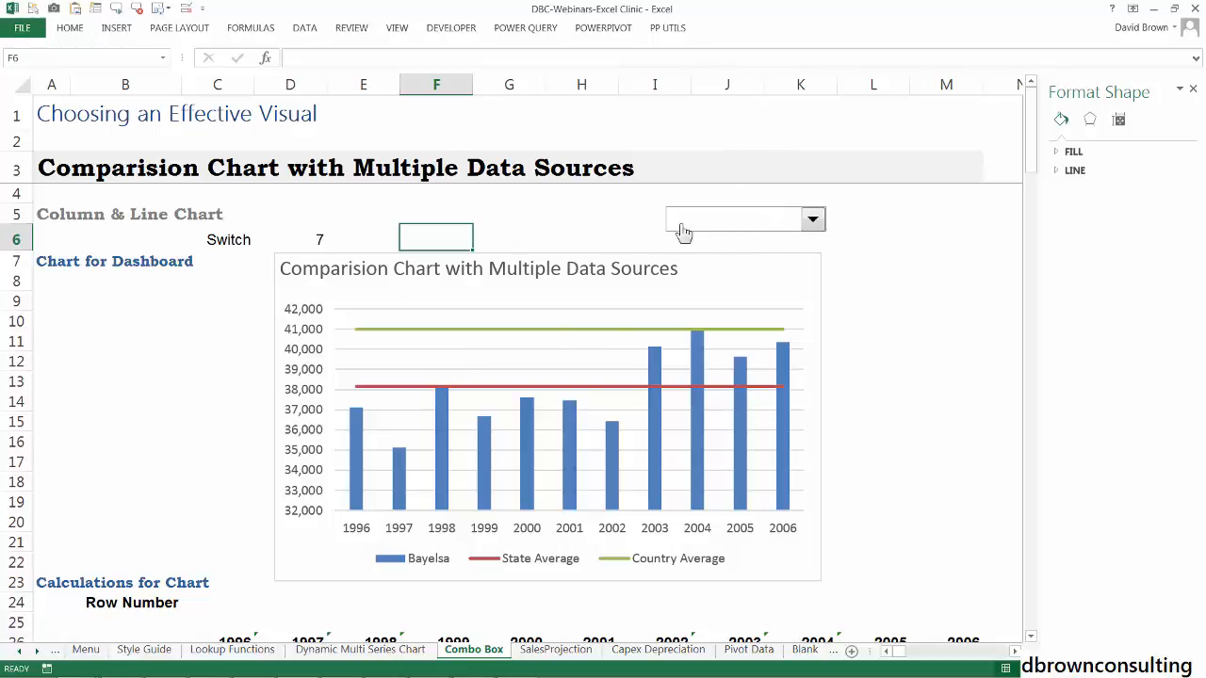
Enter 7 in the Switch cell D6 and highlight the cell with a yellow fill
left_click(316, 240)
type("7")
key("ctrl+Return")
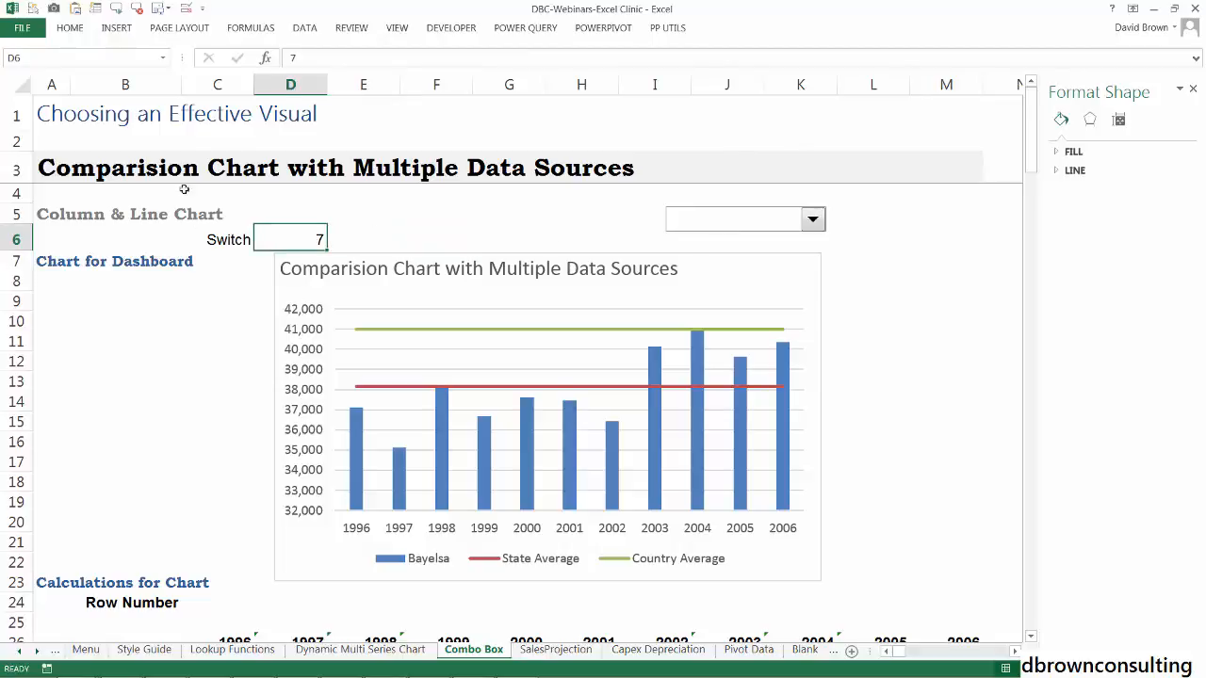
left_click(71, 28)
left_click(222, 77)
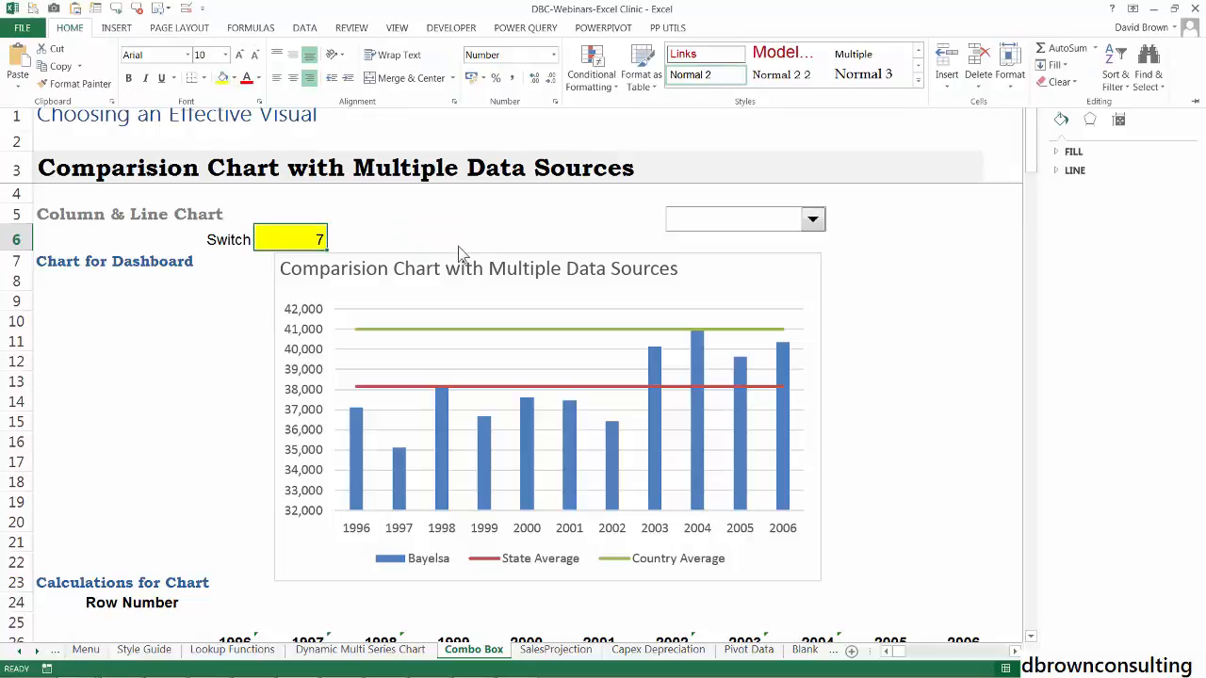
left_click(468, 236)
left_click(467, 234)
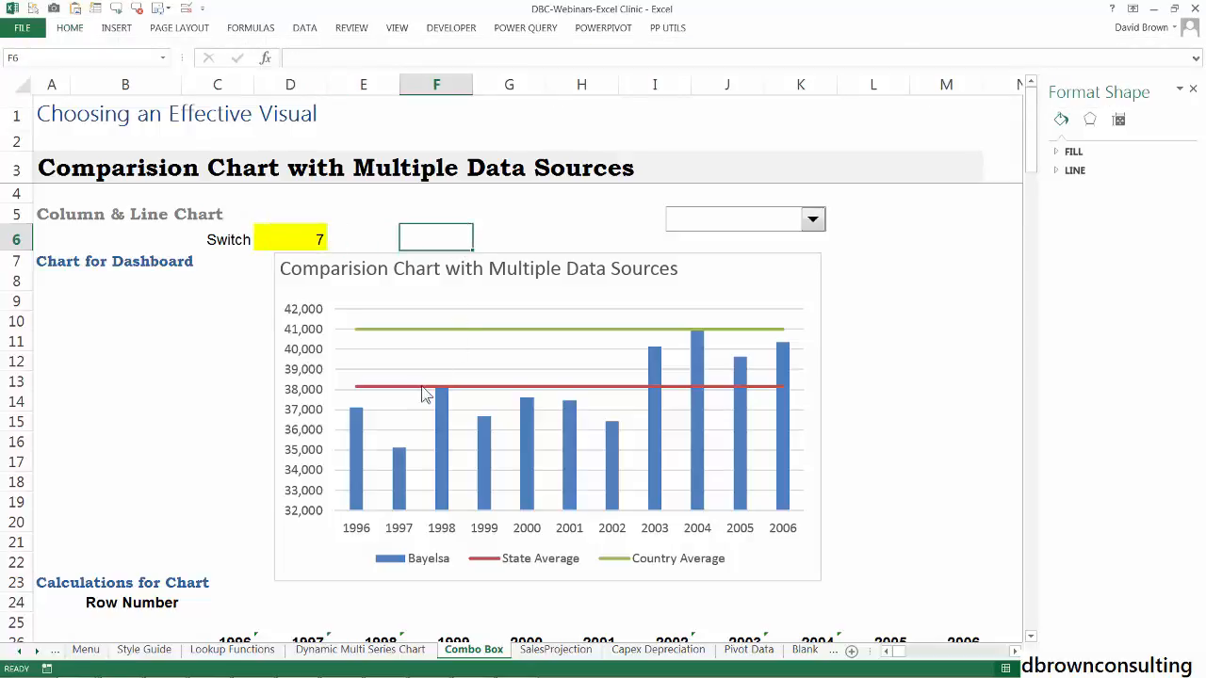
Name the range of state names in the Source Data table, B38:B73, as List
scroll(377, 443, "down", 7)
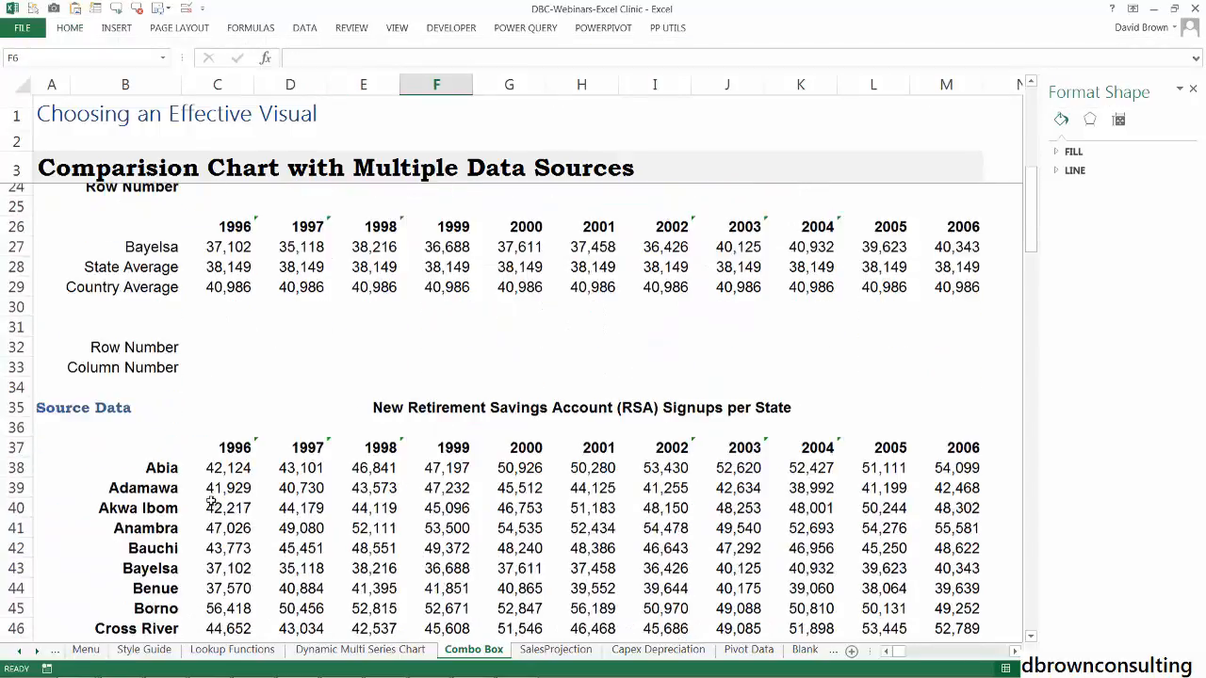
scroll(166, 396, "down", 2)
left_click(164, 396)
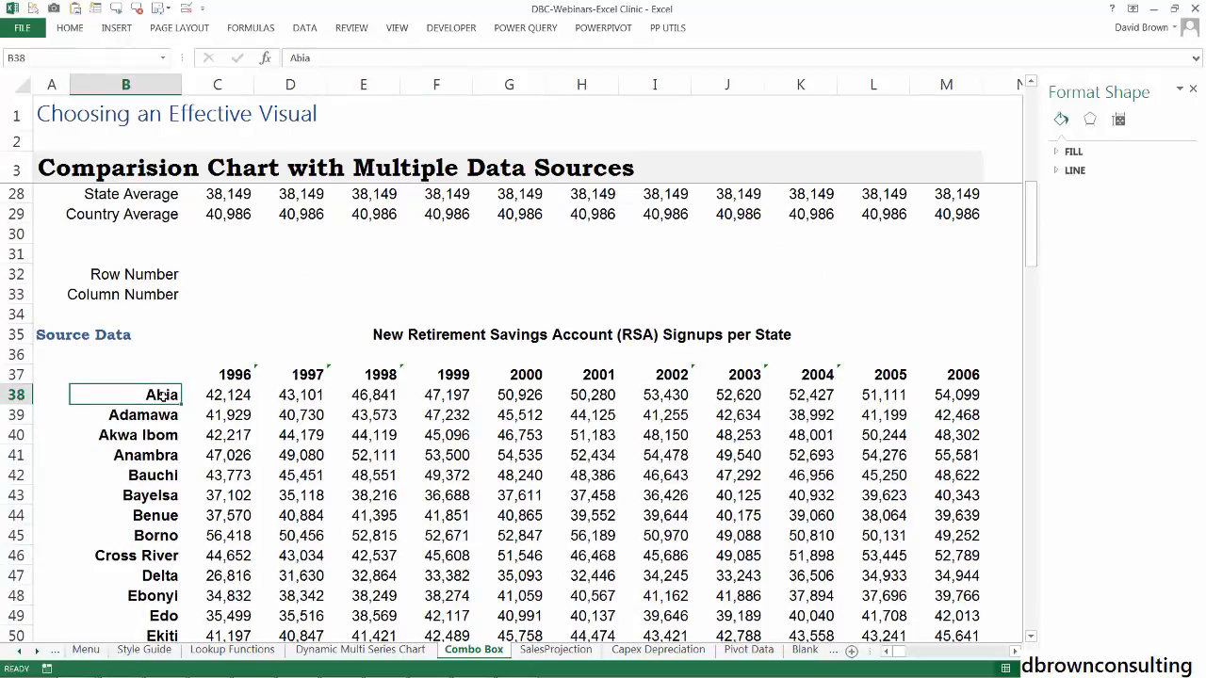
key("ctrl+shift+Down")
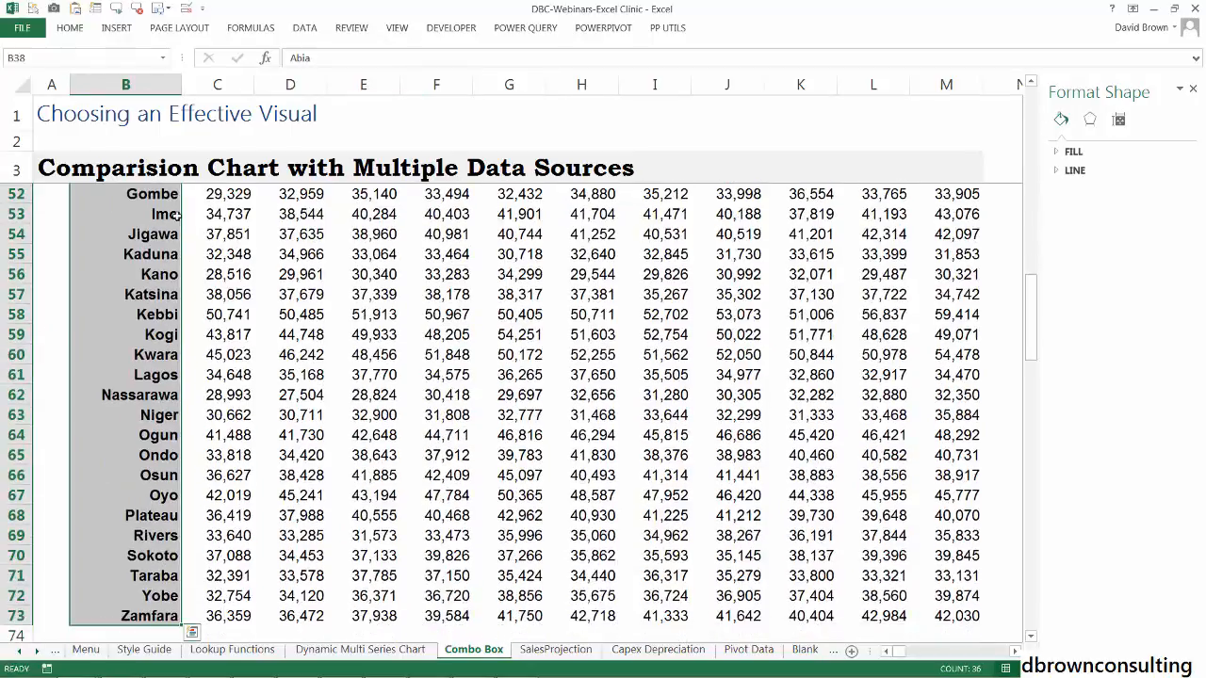
left_click(110, 57)
type("l")
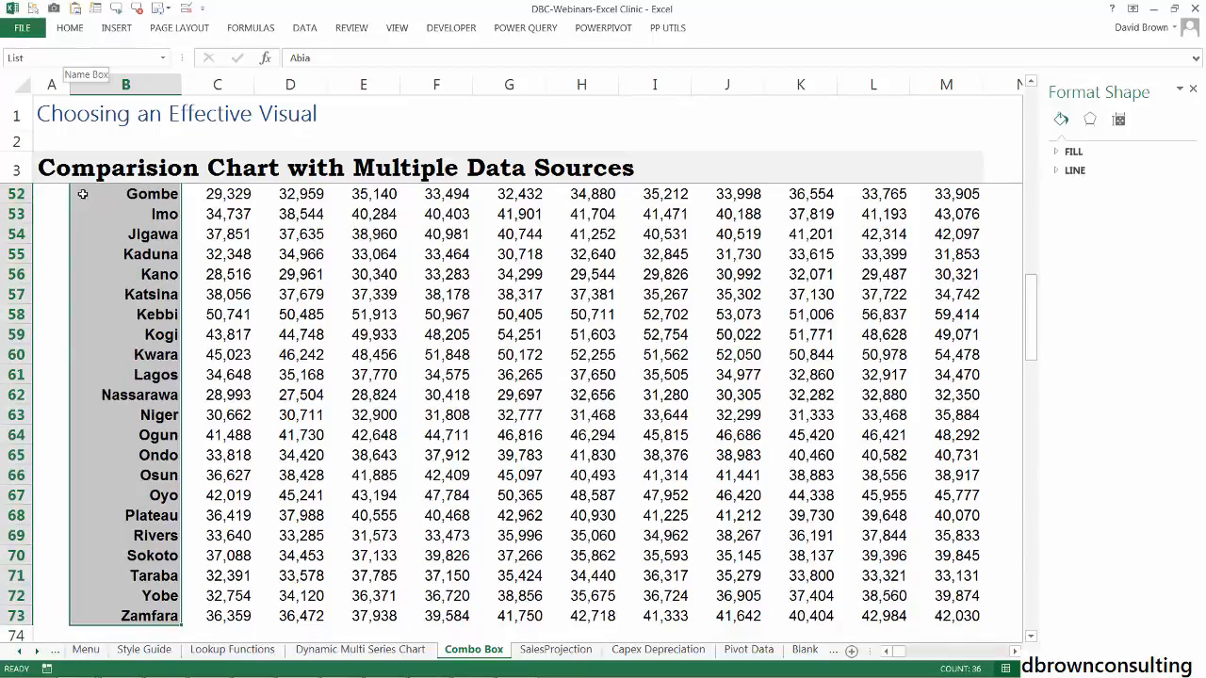
left_click(132, 336)
Try to set the combo box's input range to LIST and its cell link to switch
scroll(150, 334, "up", 3)
scroll(150, 333, "up", 11)
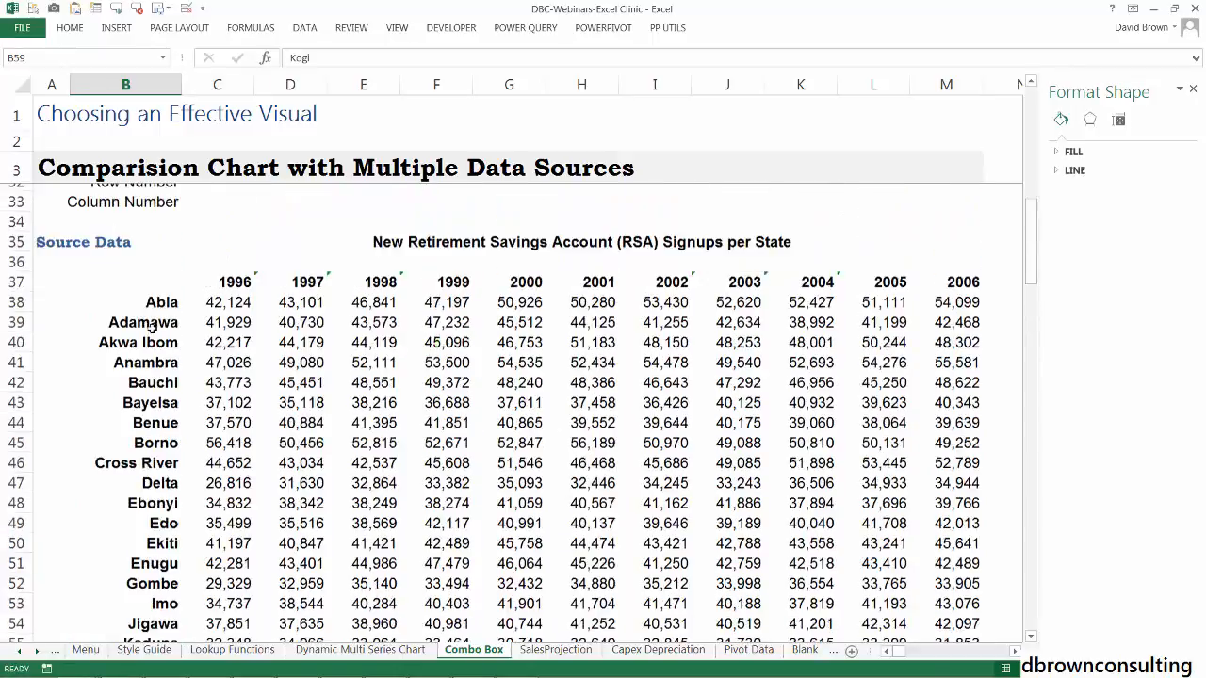
scroll(229, 302, "up", 2)
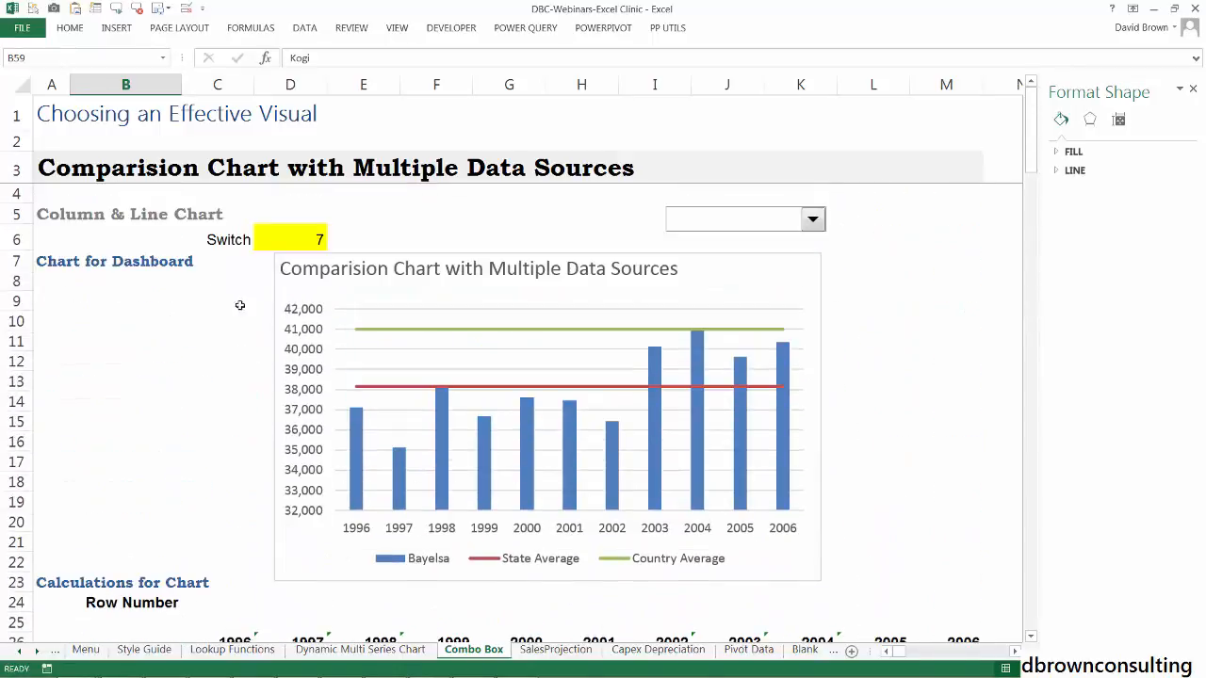
left_click(306, 241)
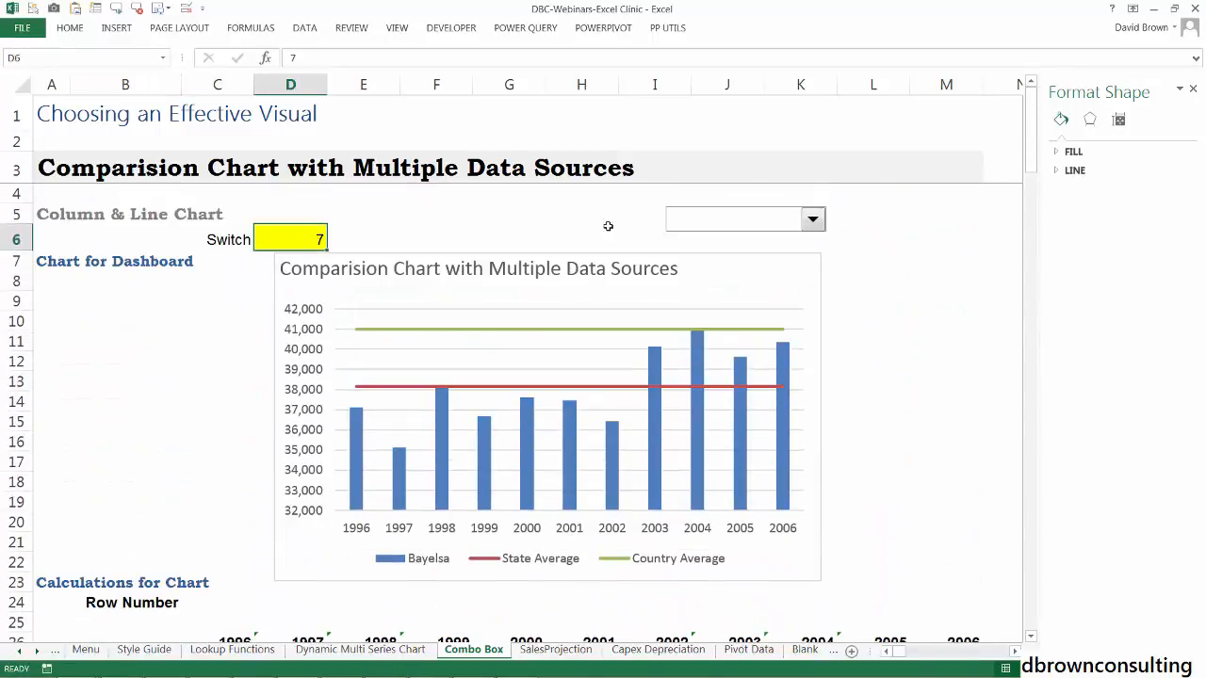
right_click(724, 228)
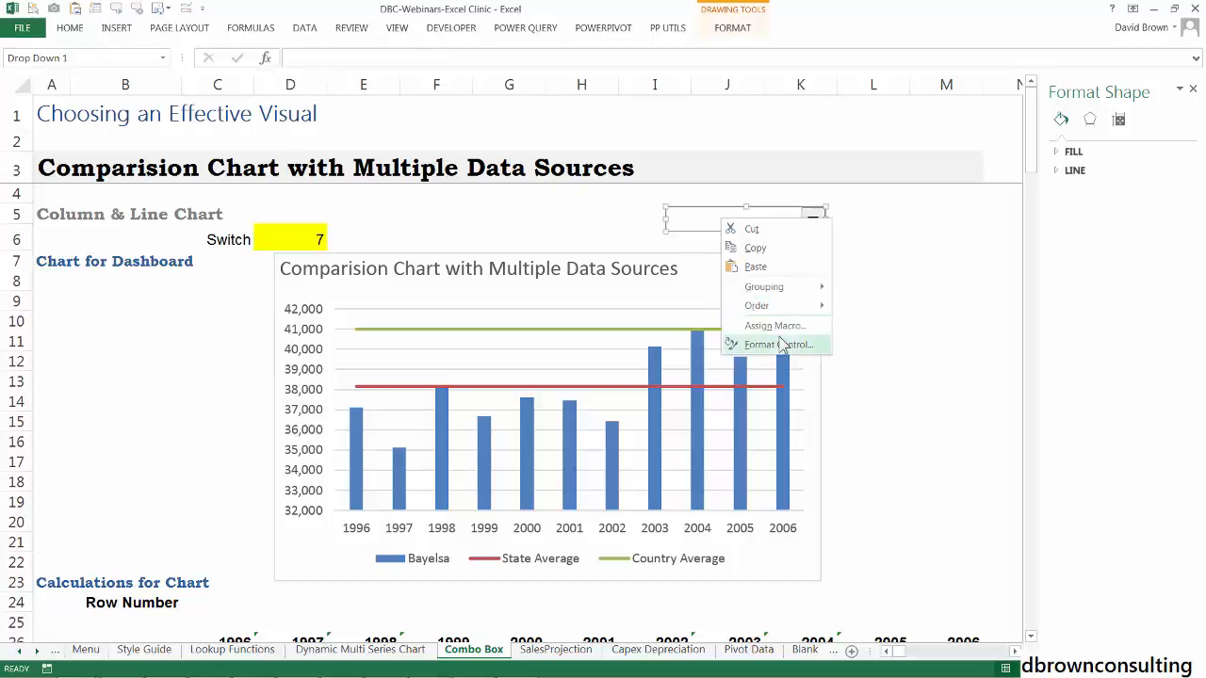
left_click(780, 346)
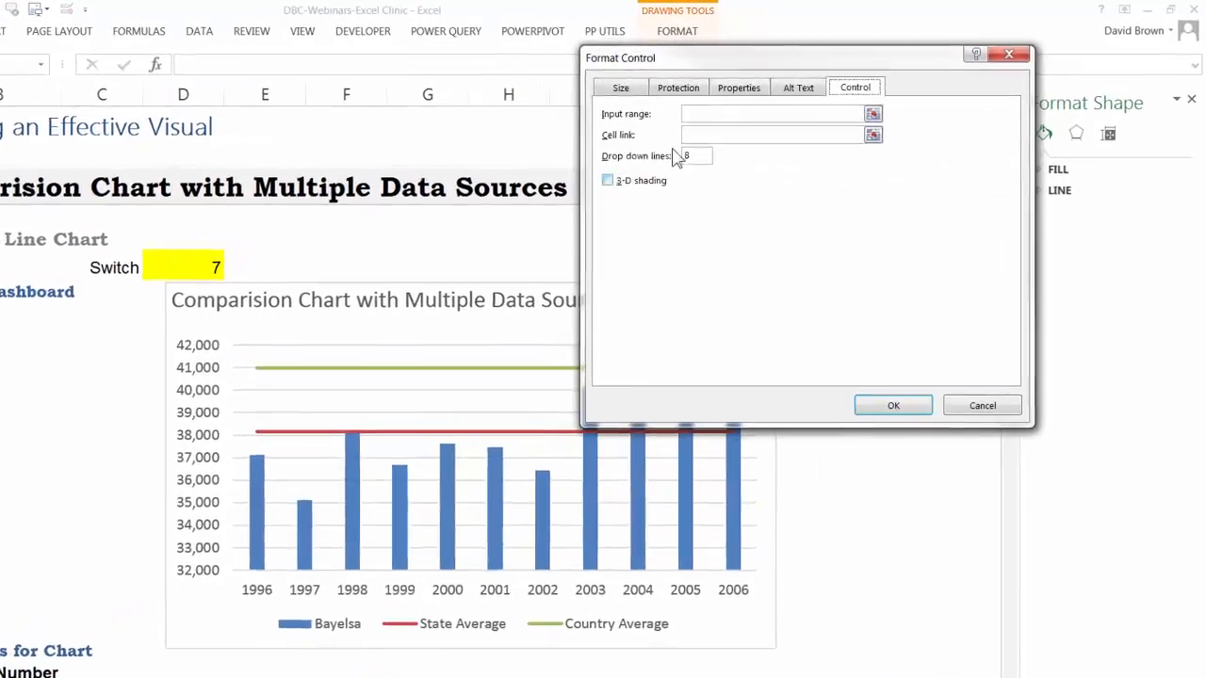
left_click(698, 116)
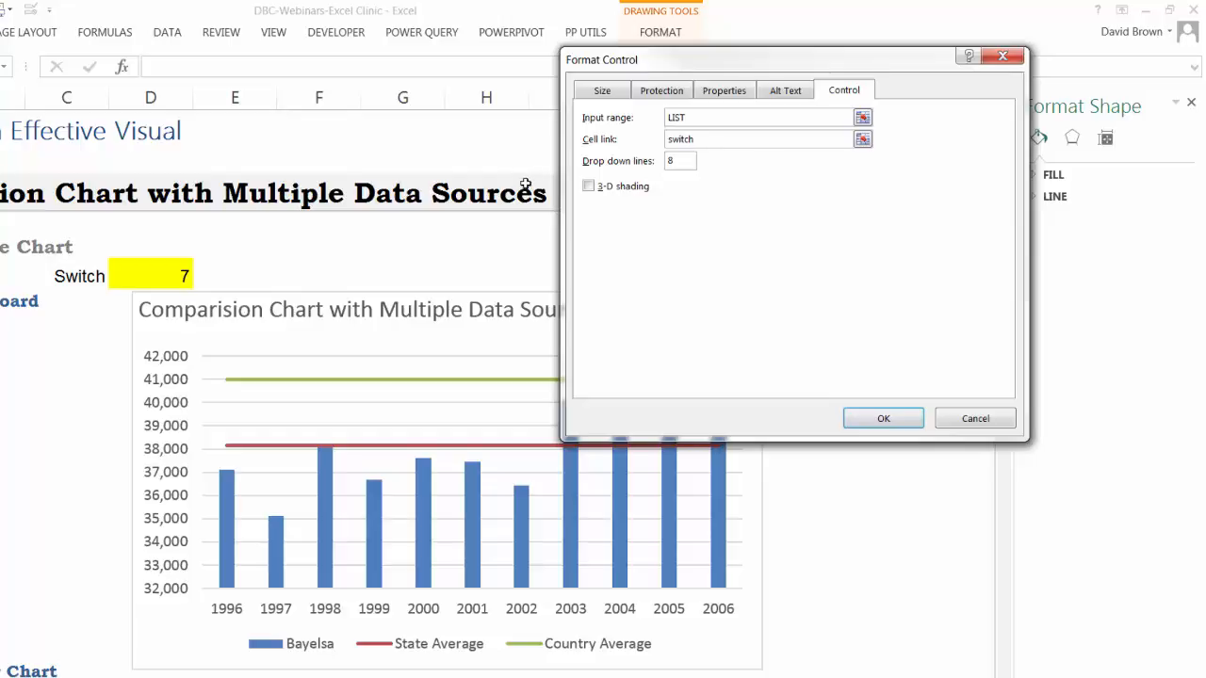
left_click(881, 420)
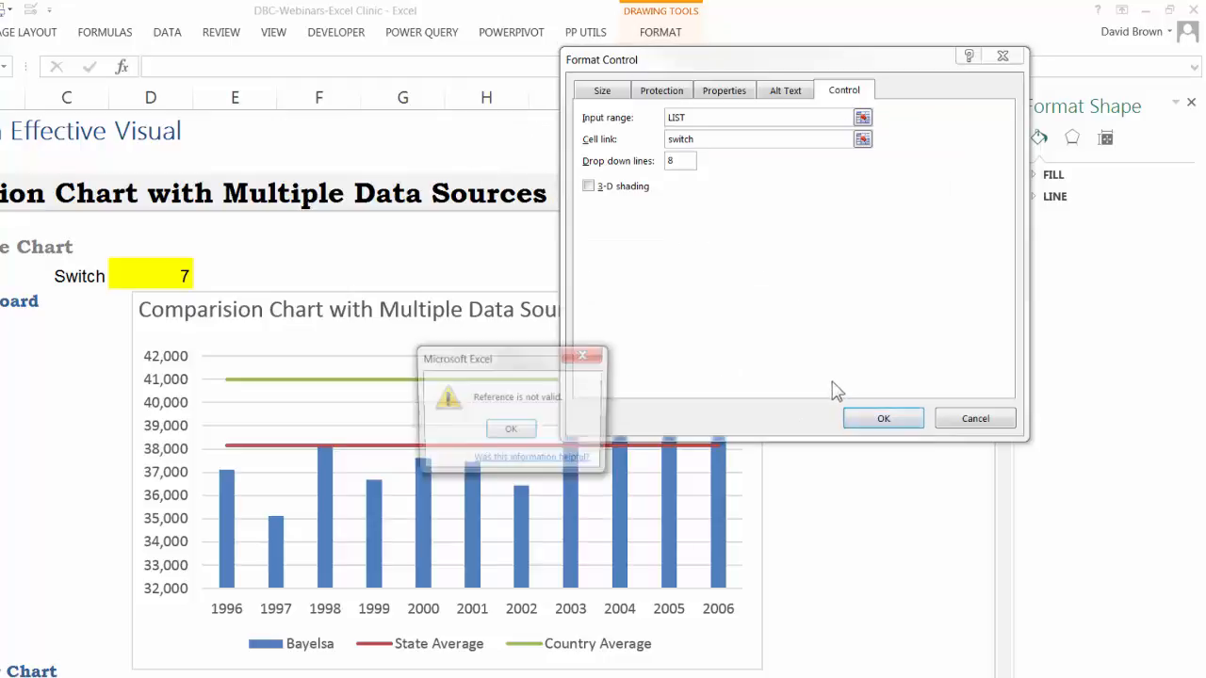
left_click(511, 431)
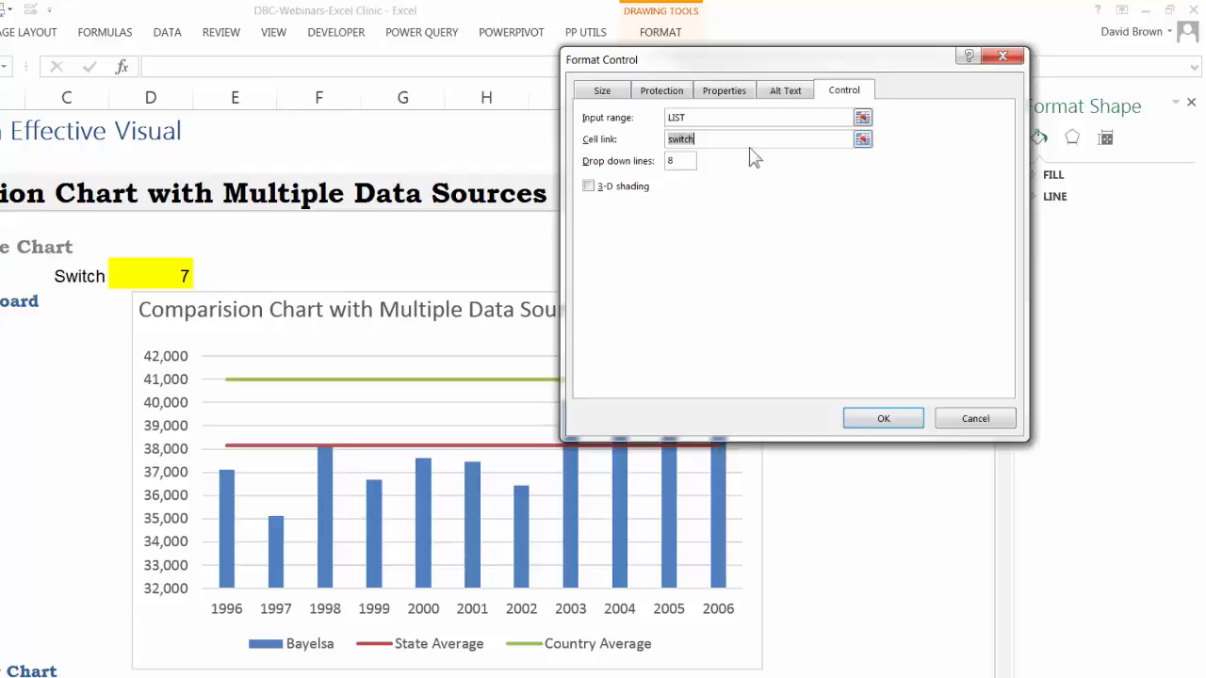
left_click(974, 418)
Give the yellow Switch cell D6 the name Switch
left_click(154, 283)
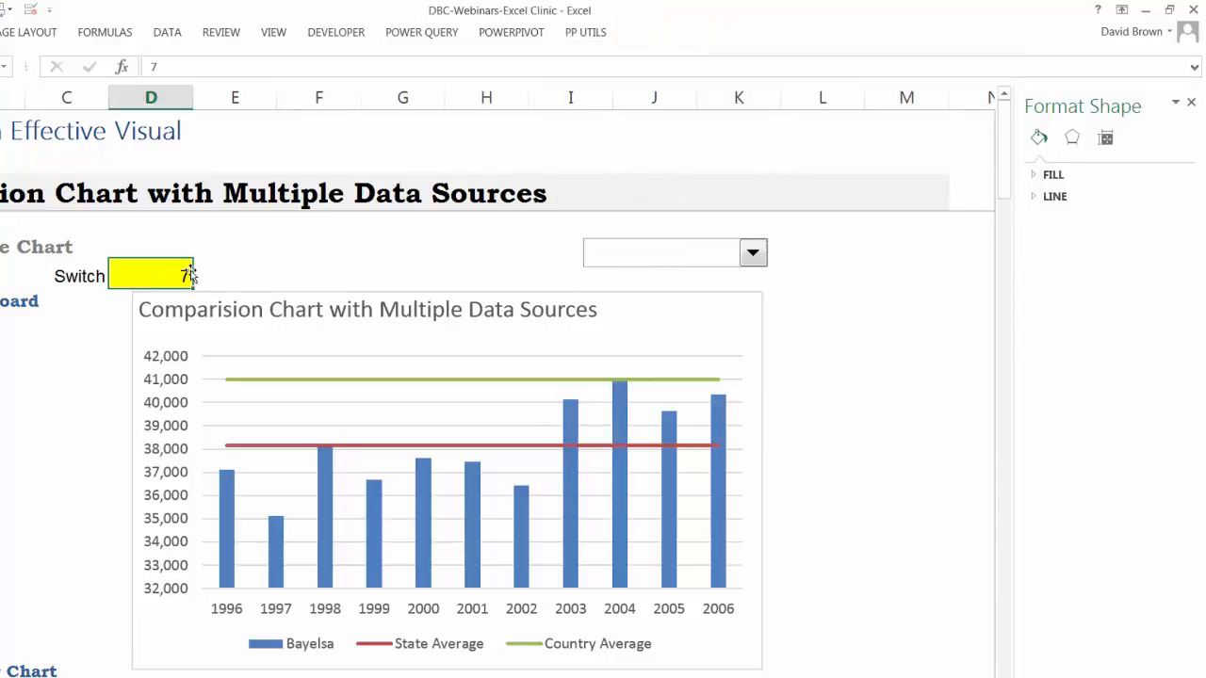
left_click(261, 253)
left_click(185, 276)
Set the combo box's input range to List and its cell link to Switch, then deselect the control
right_click(645, 259)
left_click(707, 402)
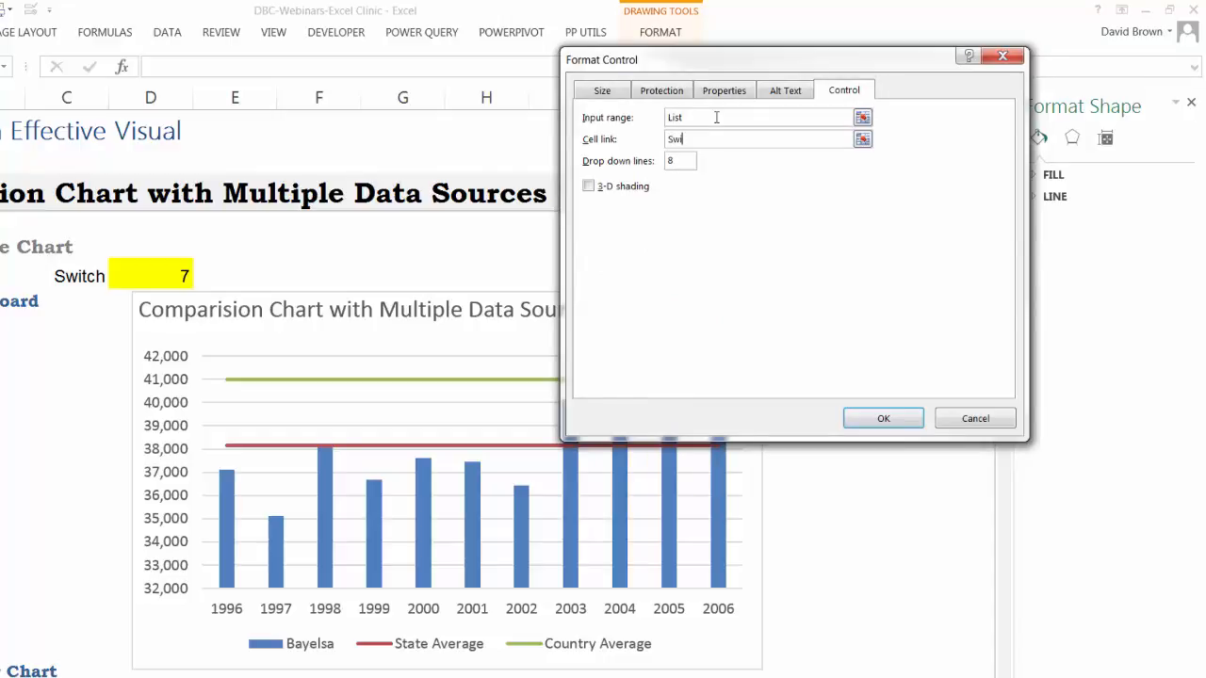
type("h")
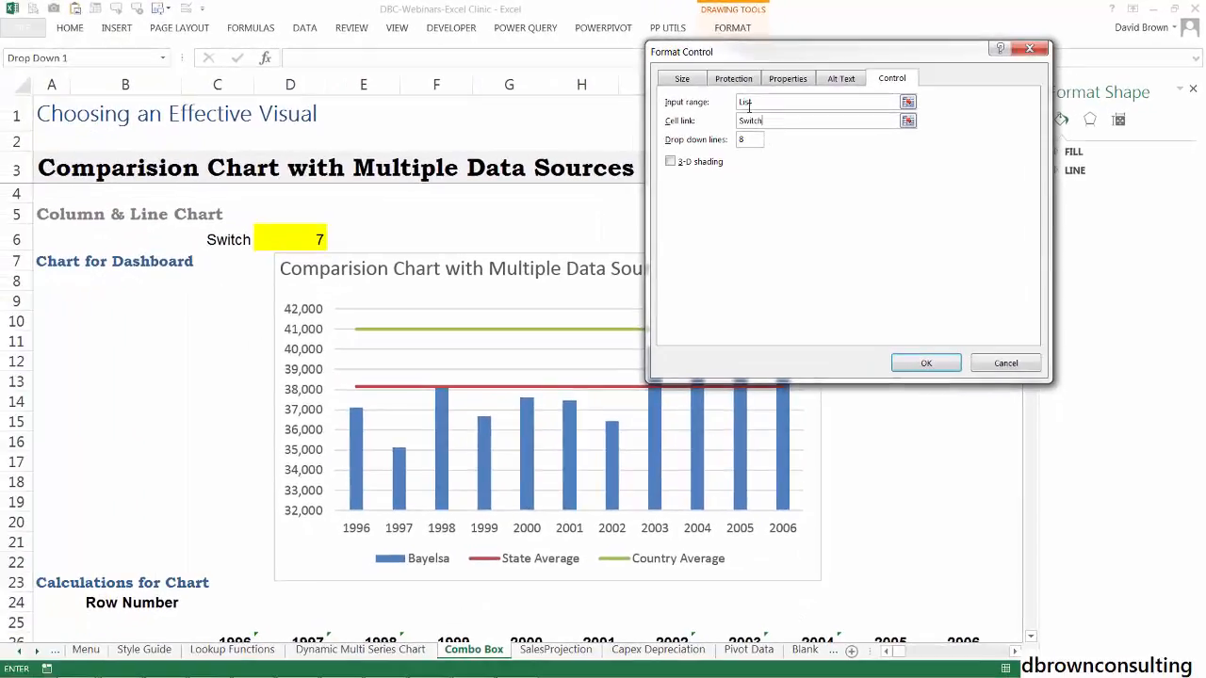
left_click(909, 363)
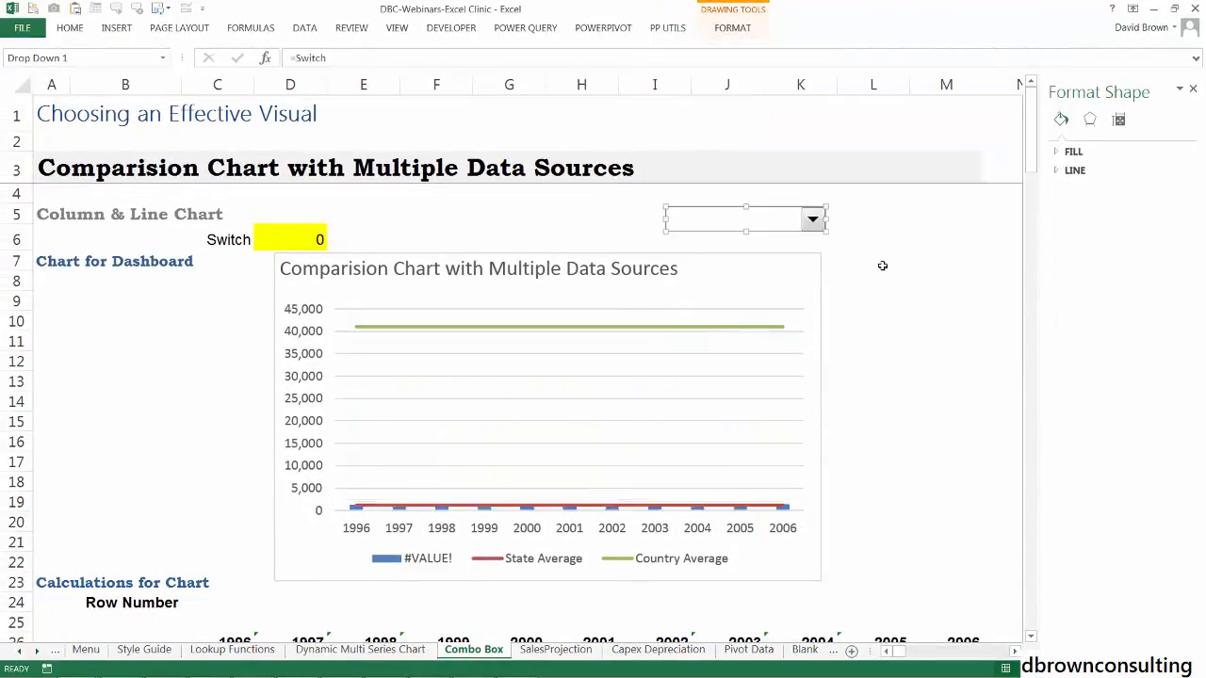
left_click(882, 265)
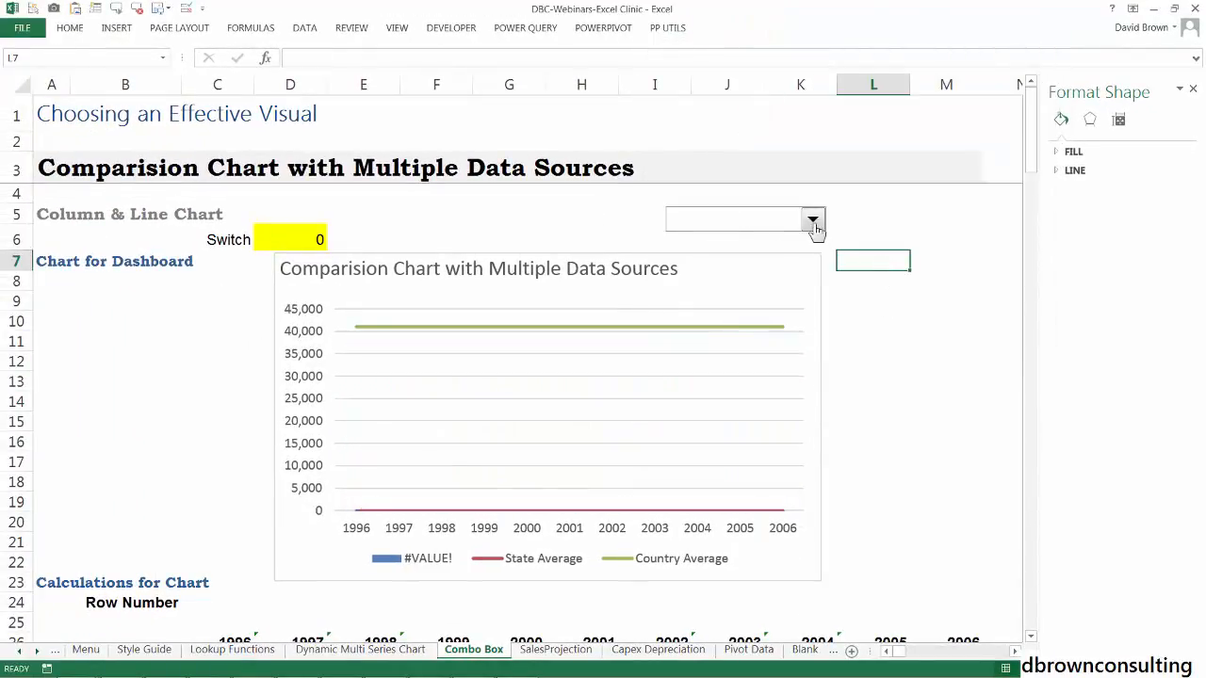
Choose Adamawa in the combo box and check the Switch cell and the chart's calculation rows against it
left_click(815, 226)
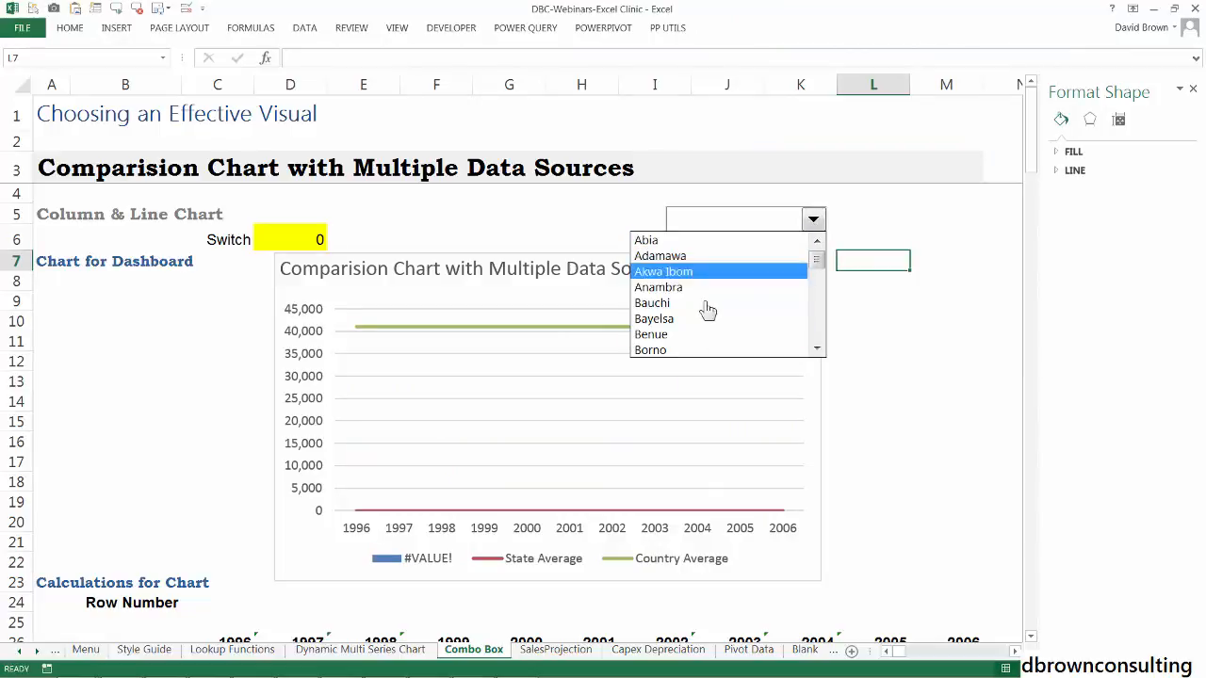
left_click(716, 258)
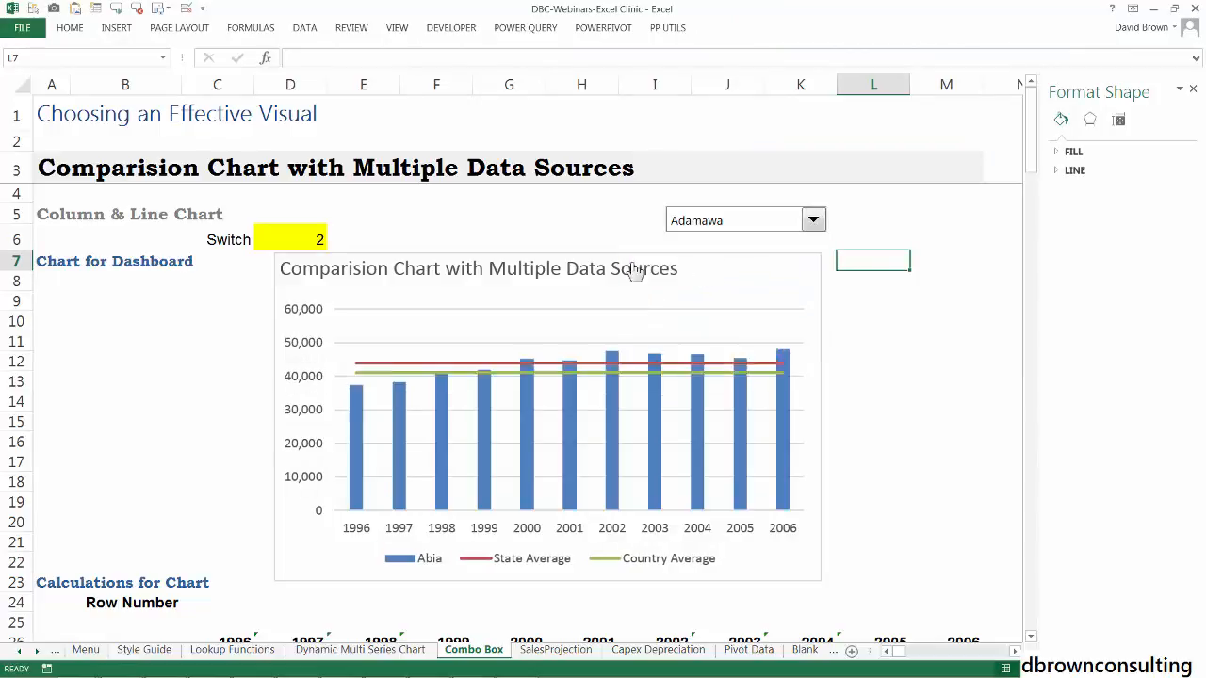
left_click(303, 236)
scroll(205, 565, "down", 1)
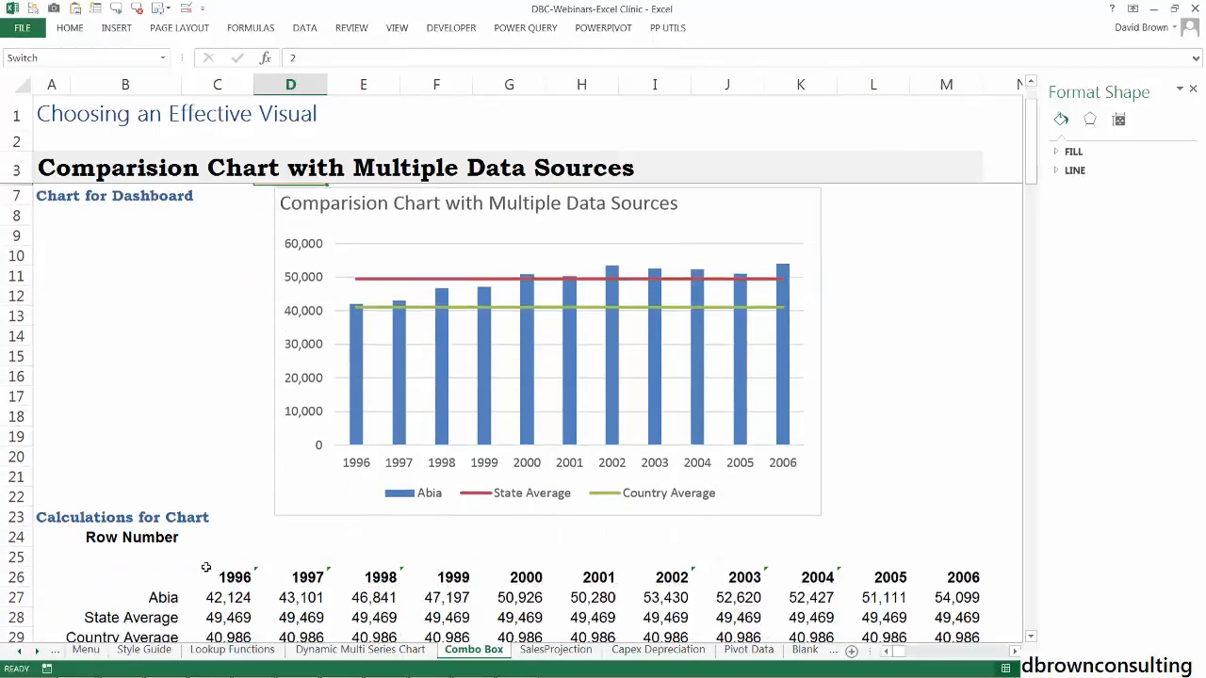
scroll(279, 464, "up", 1)
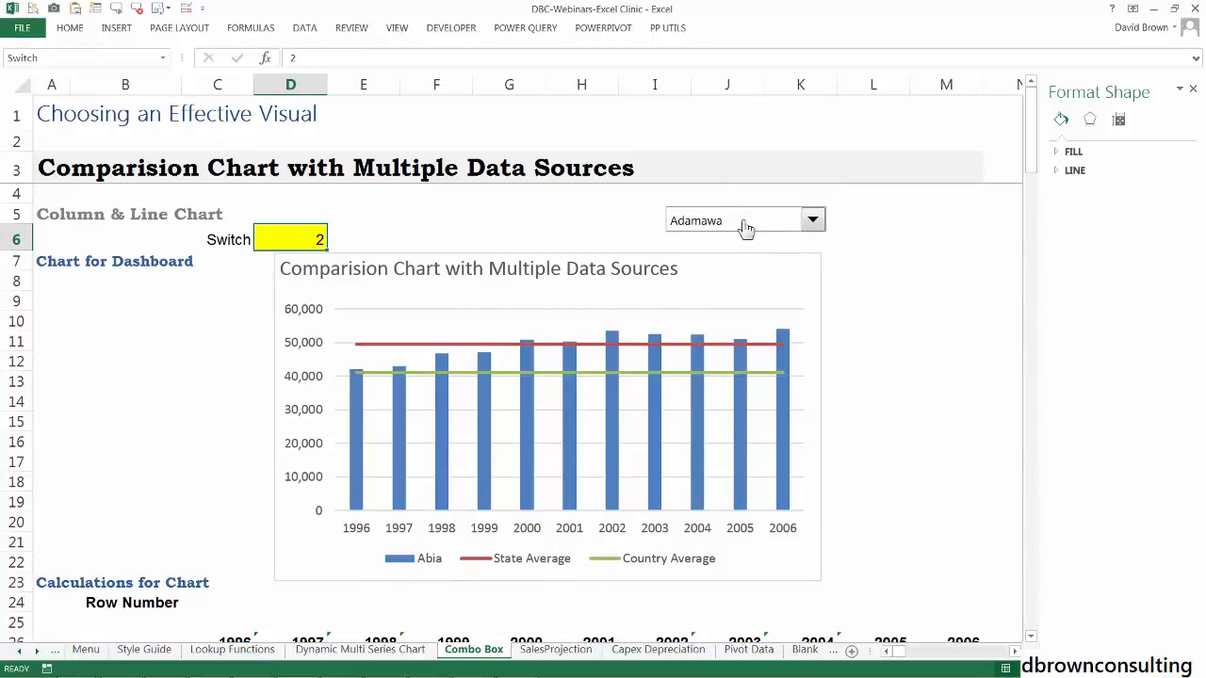
Compare the order of states in the combo box with the Source Data rows, checking cells B37 and B38 as starting points
left_click(745, 226)
left_click(815, 245)
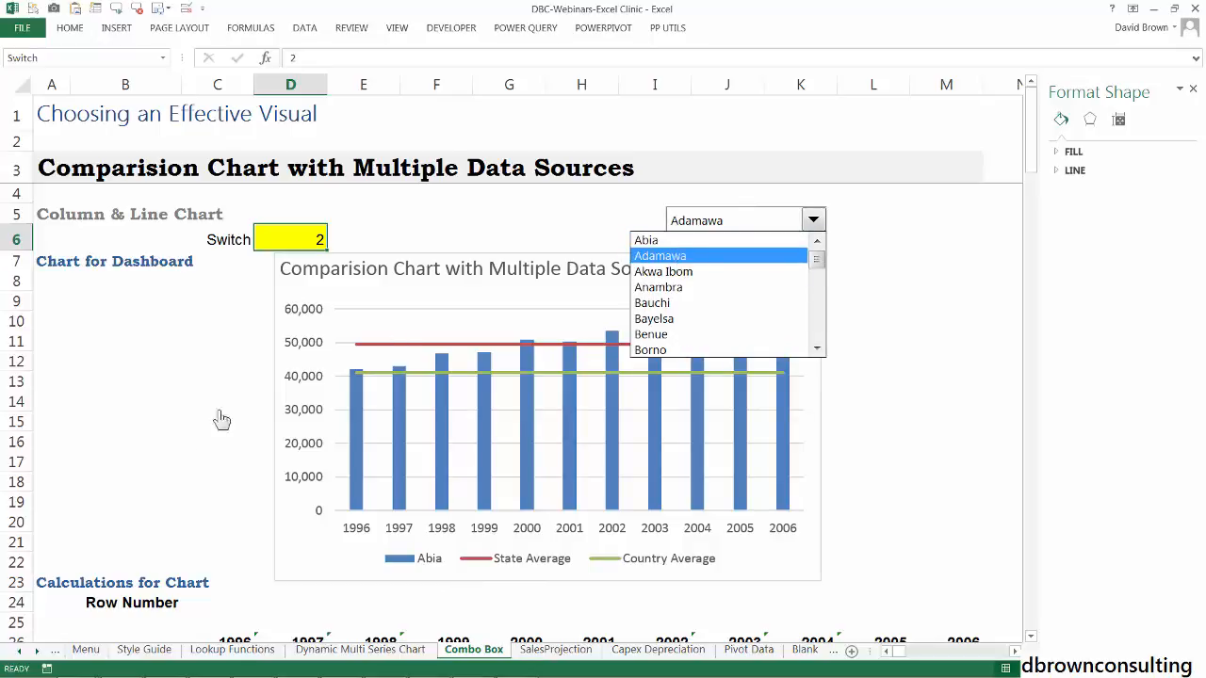
left_click(186, 465)
left_click(186, 466)
scroll(193, 534, "down", 1)
scroll(193, 533, "down", 6)
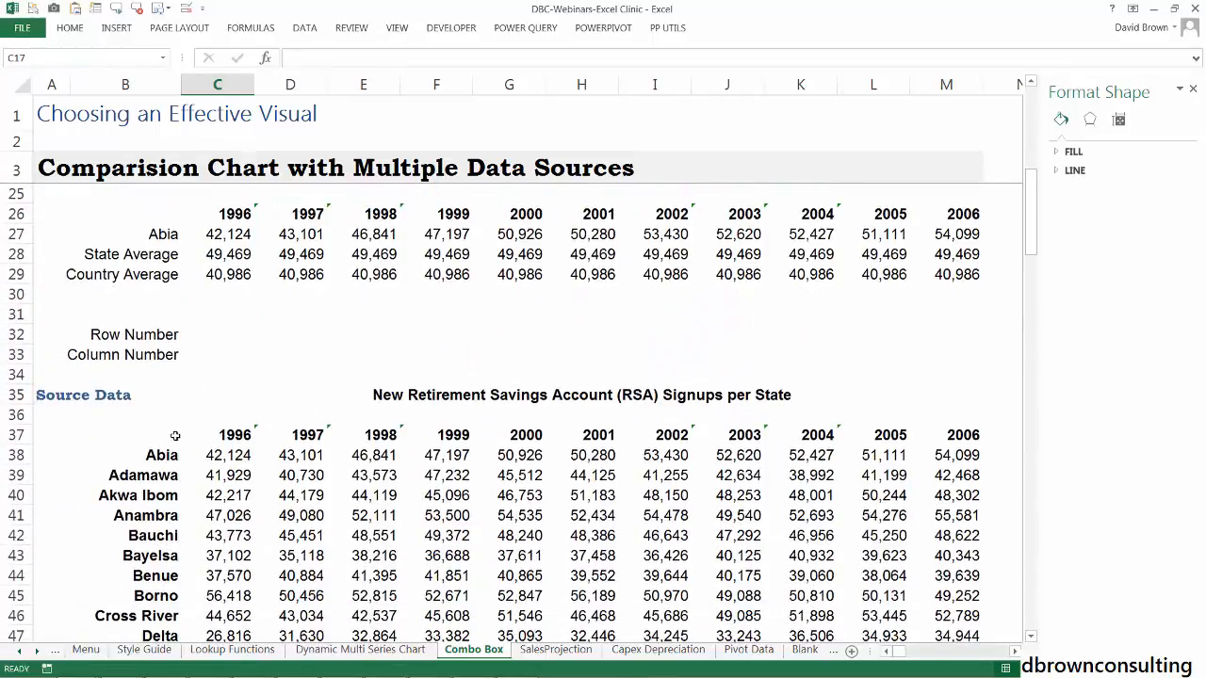
left_click(175, 435)
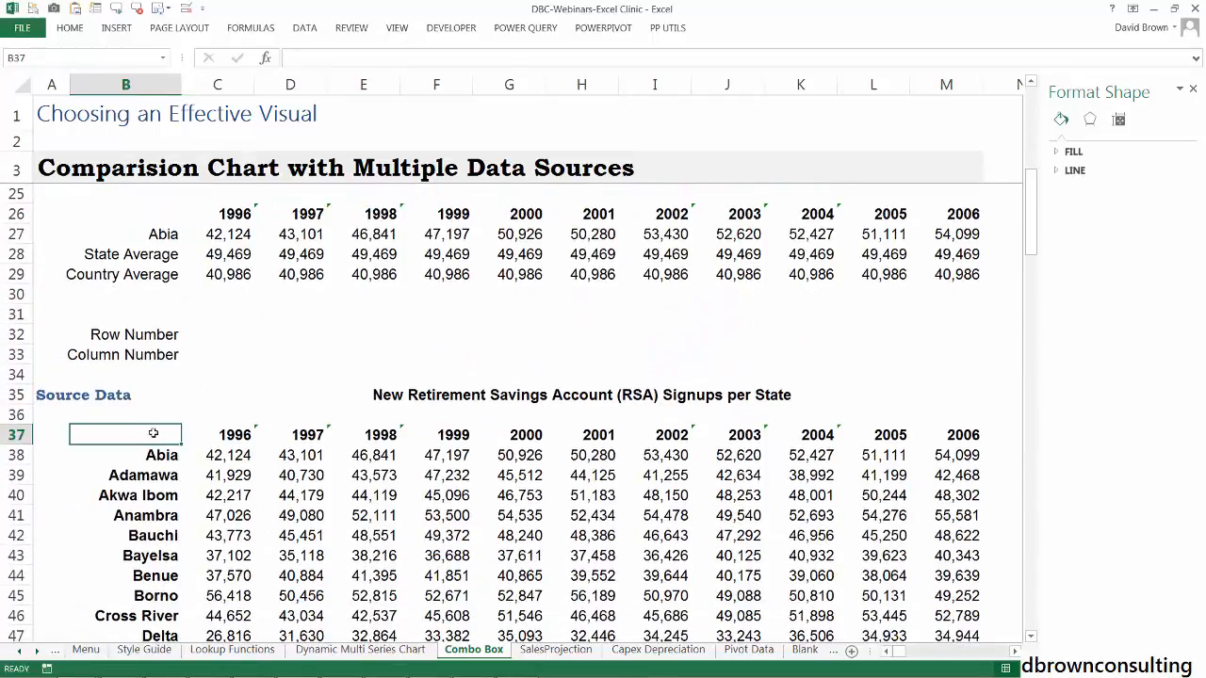
left_click(158, 456)
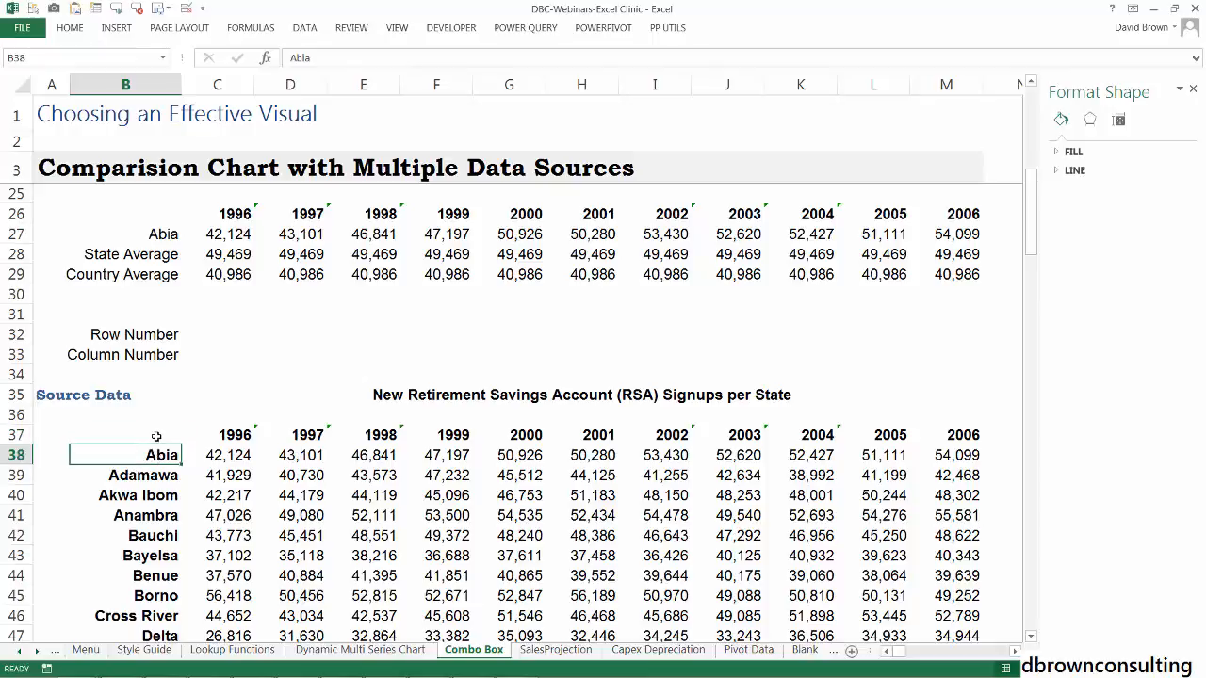
left_click(157, 436)
left_click(153, 452)
left_click(159, 433)
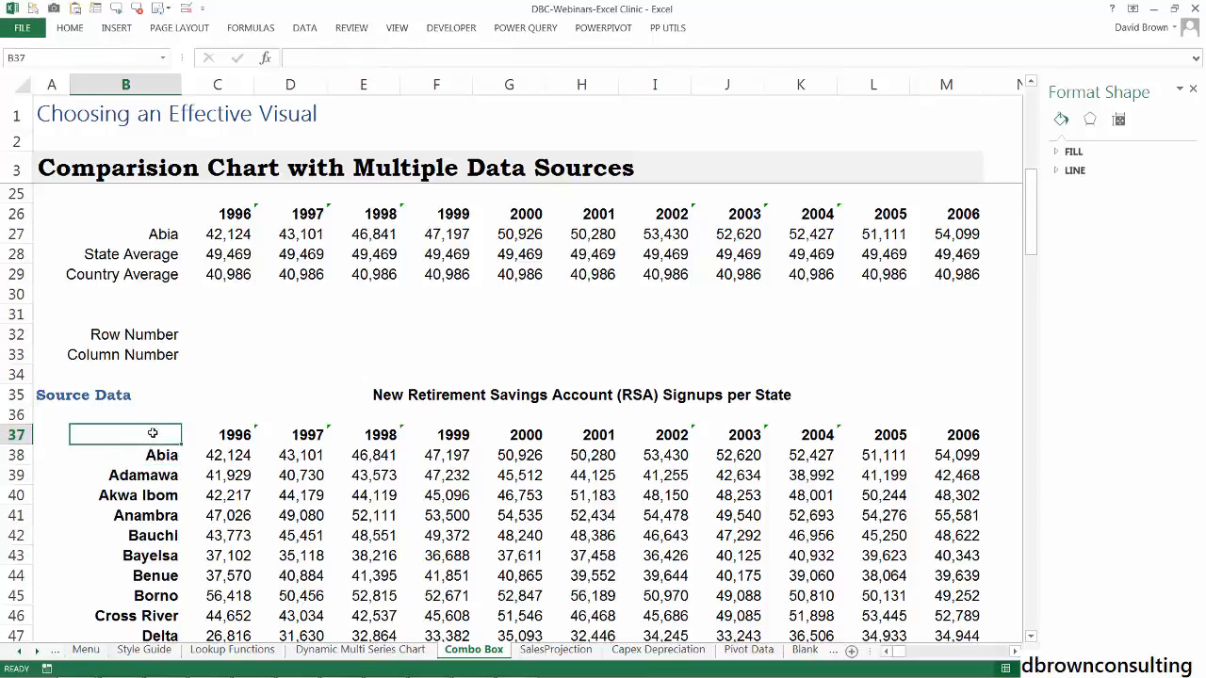
left_click(150, 456)
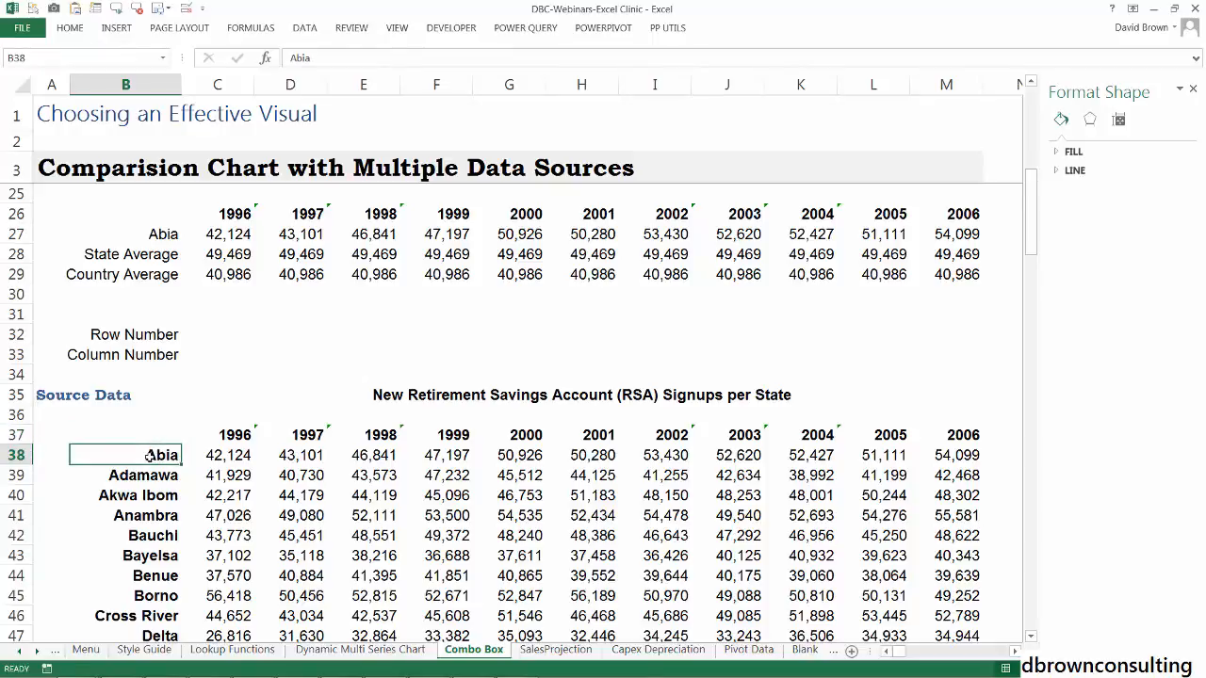
Change the row number argument of the INDEX formula in cell B27 to $D$6+1
left_click(166, 239)
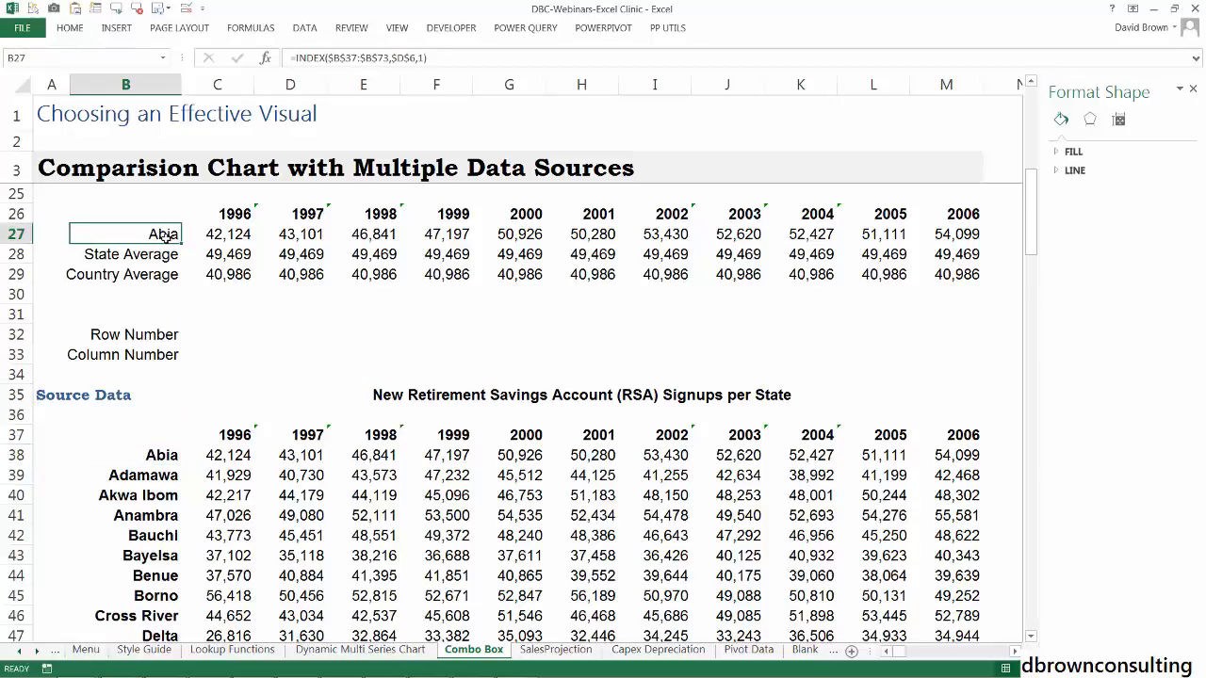
left_click(359, 58)
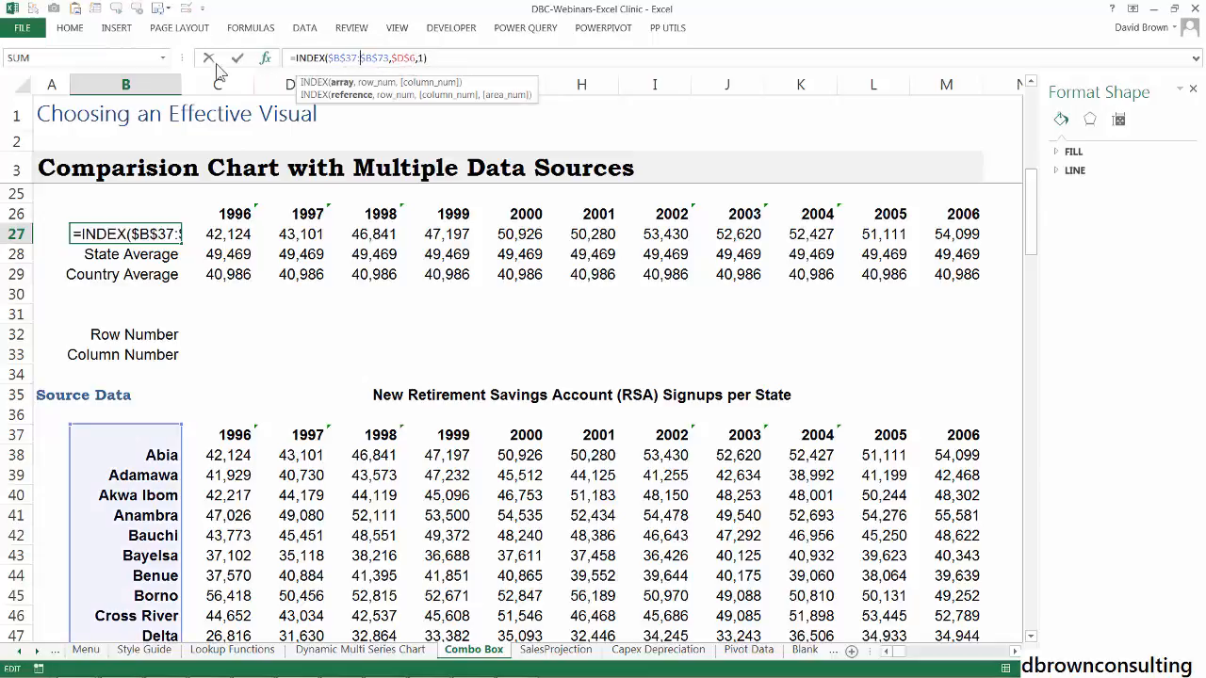
left_click(265, 58)
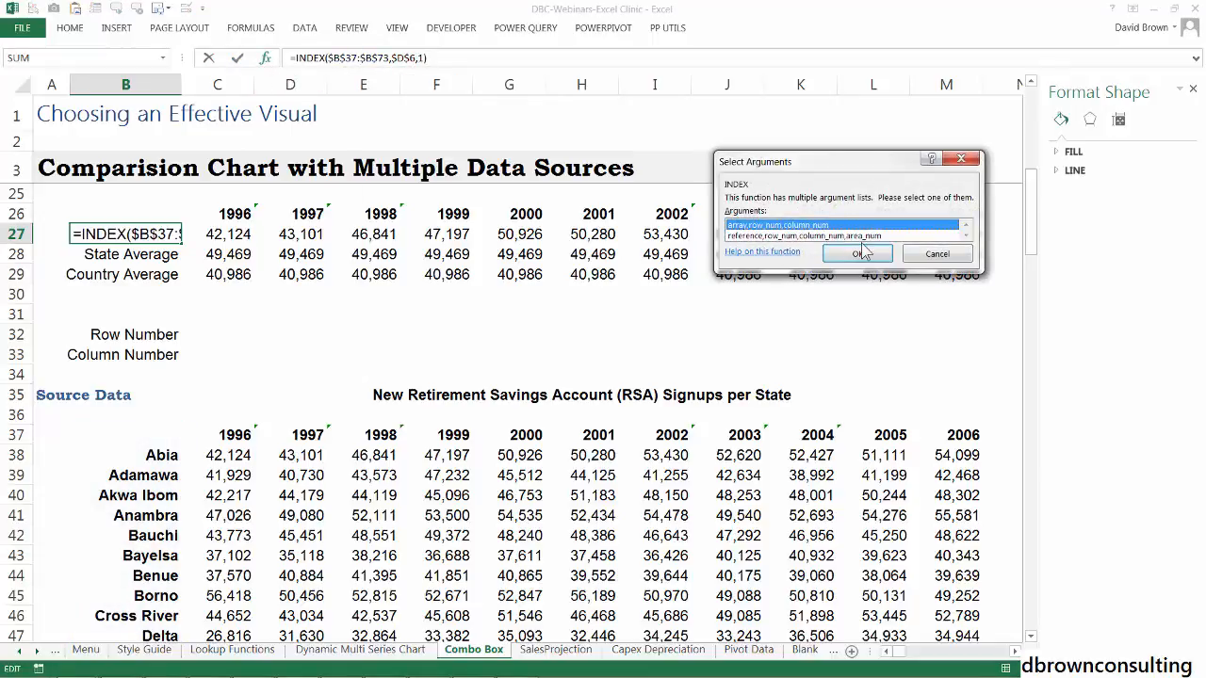
left_click(861, 254)
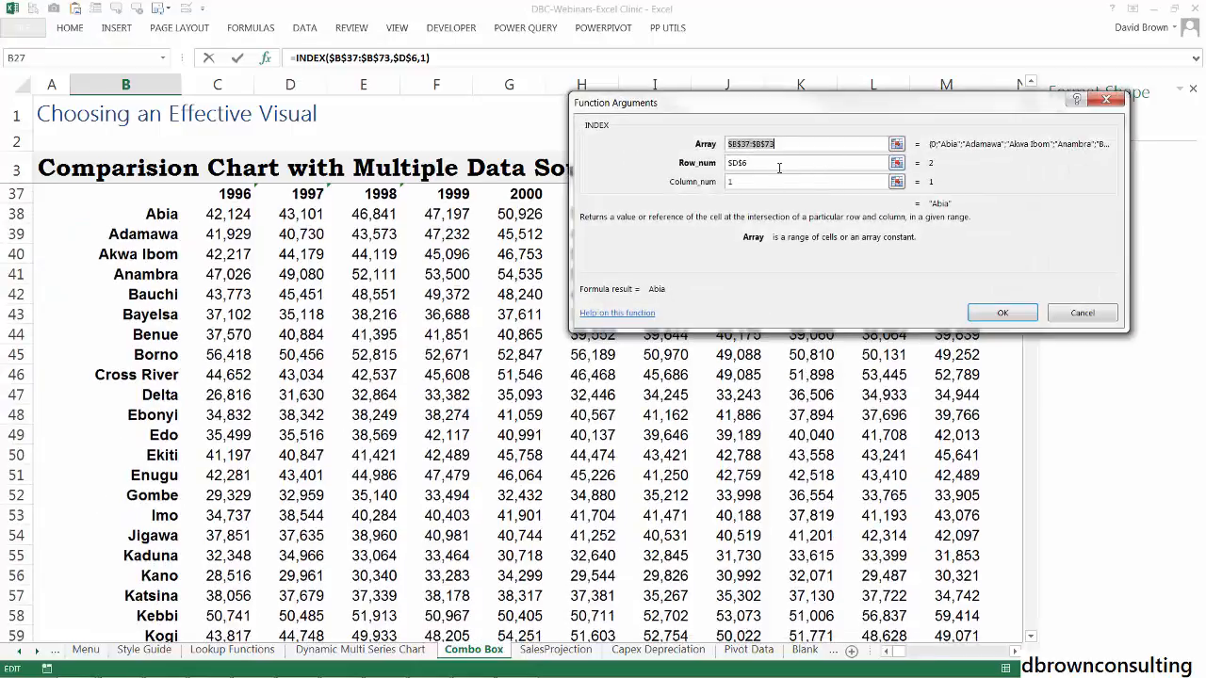
left_click(780, 168)
left_click(791, 145)
left_click(756, 164)
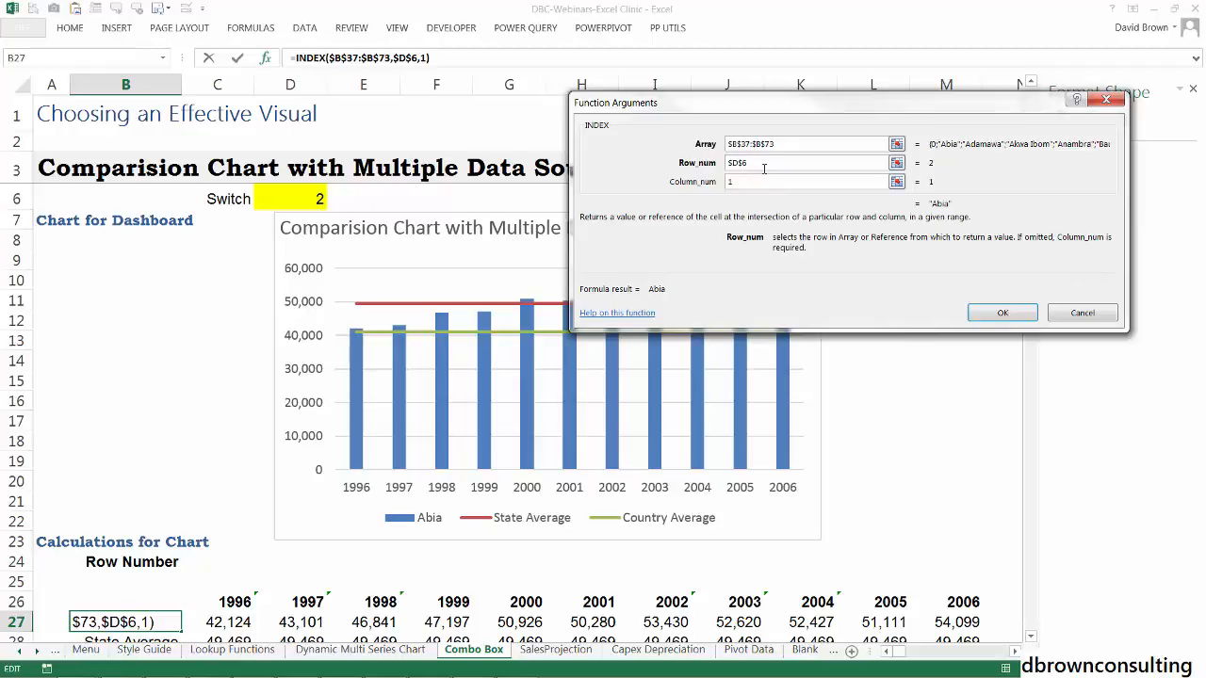
type("+")
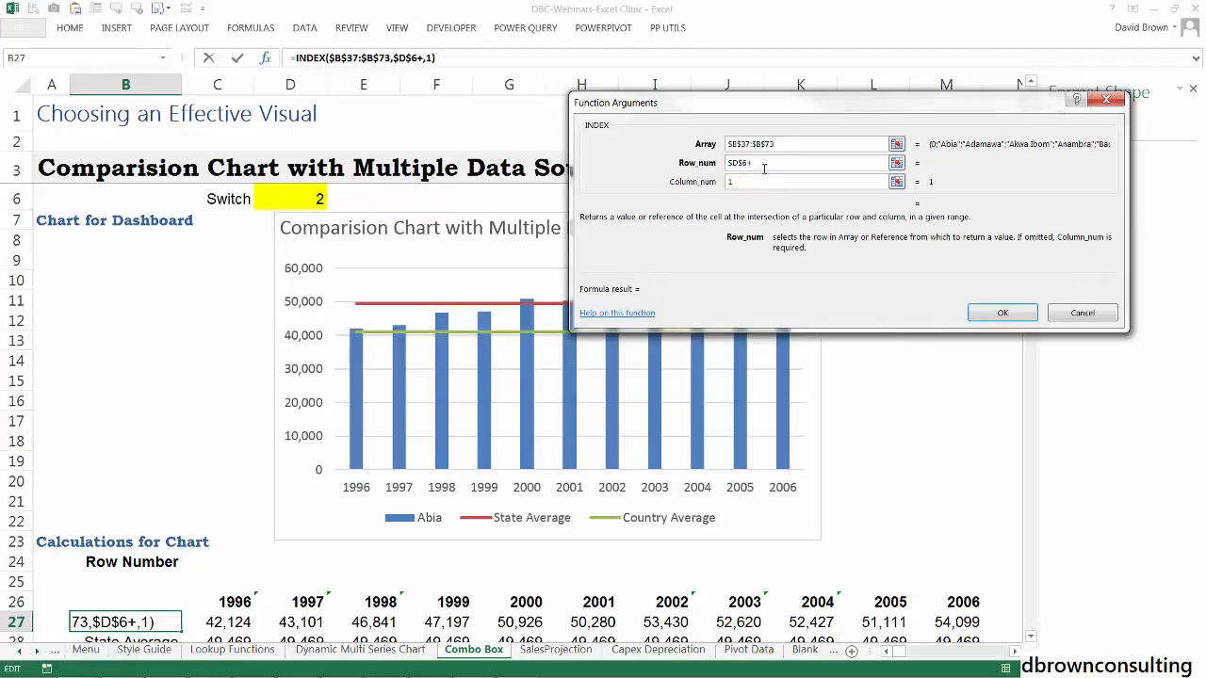
type("1")
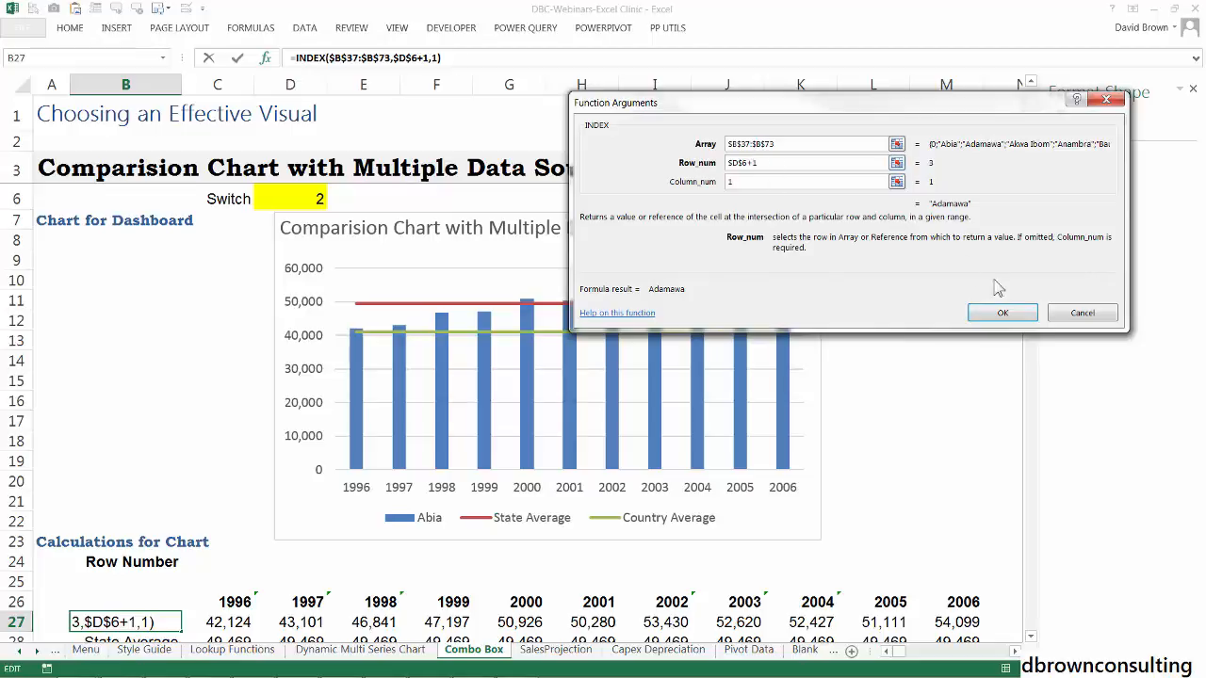
left_click(1003, 313)
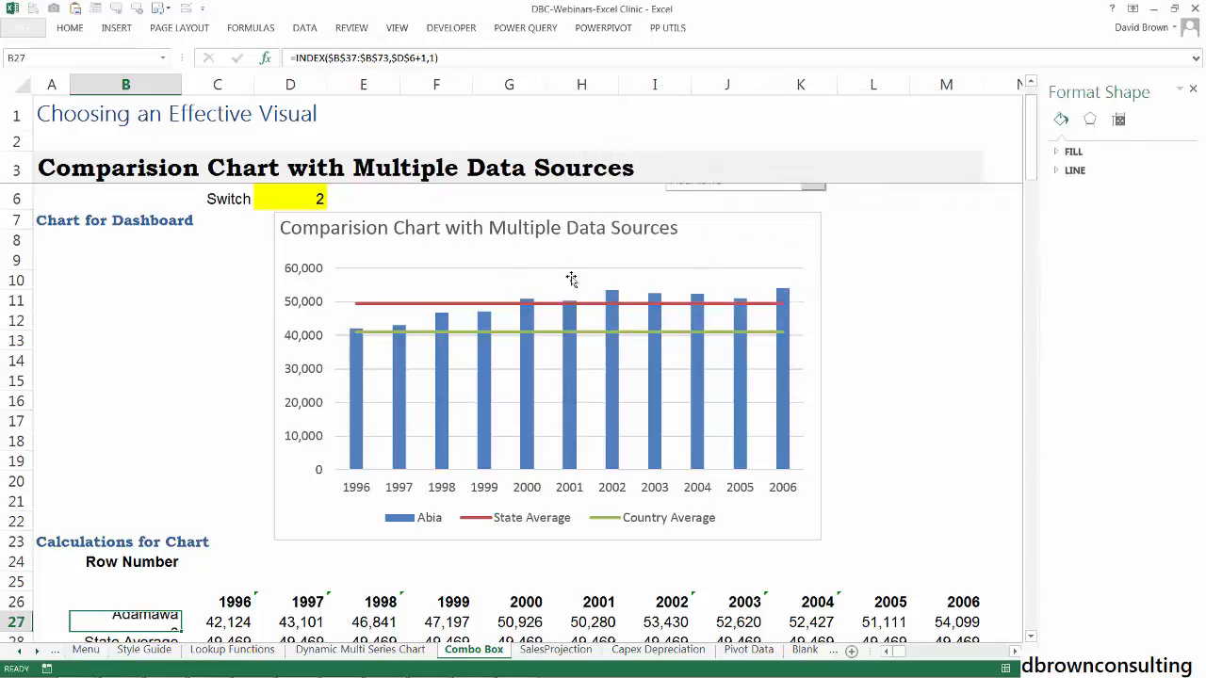
Choose Abia in the state combo box to test the chart with the first state
left_click(220, 366)
scroll(300, 476, "up", 1)
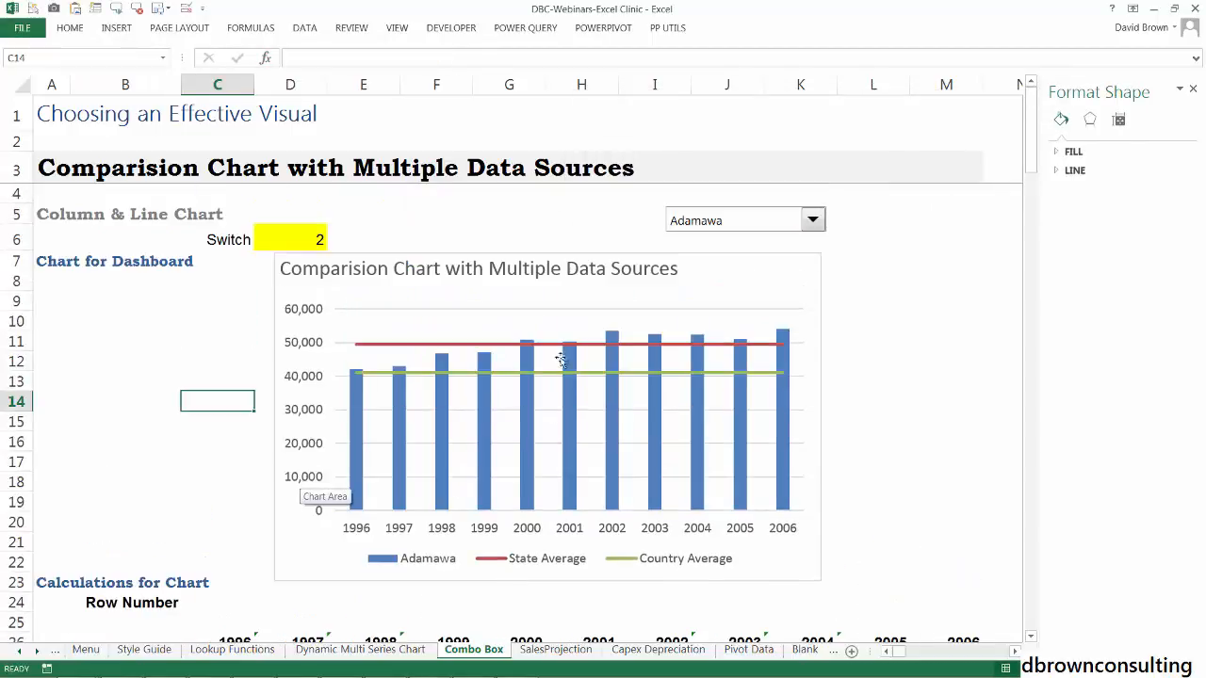
left_click(812, 225)
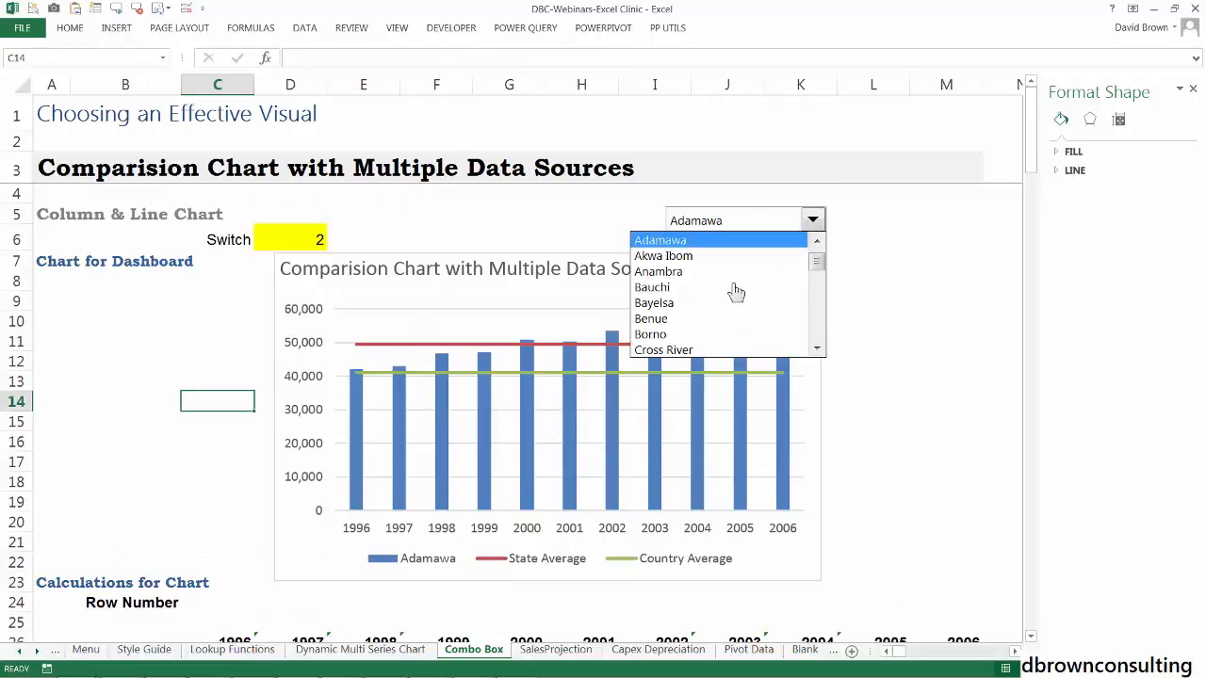
left_click(816, 242)
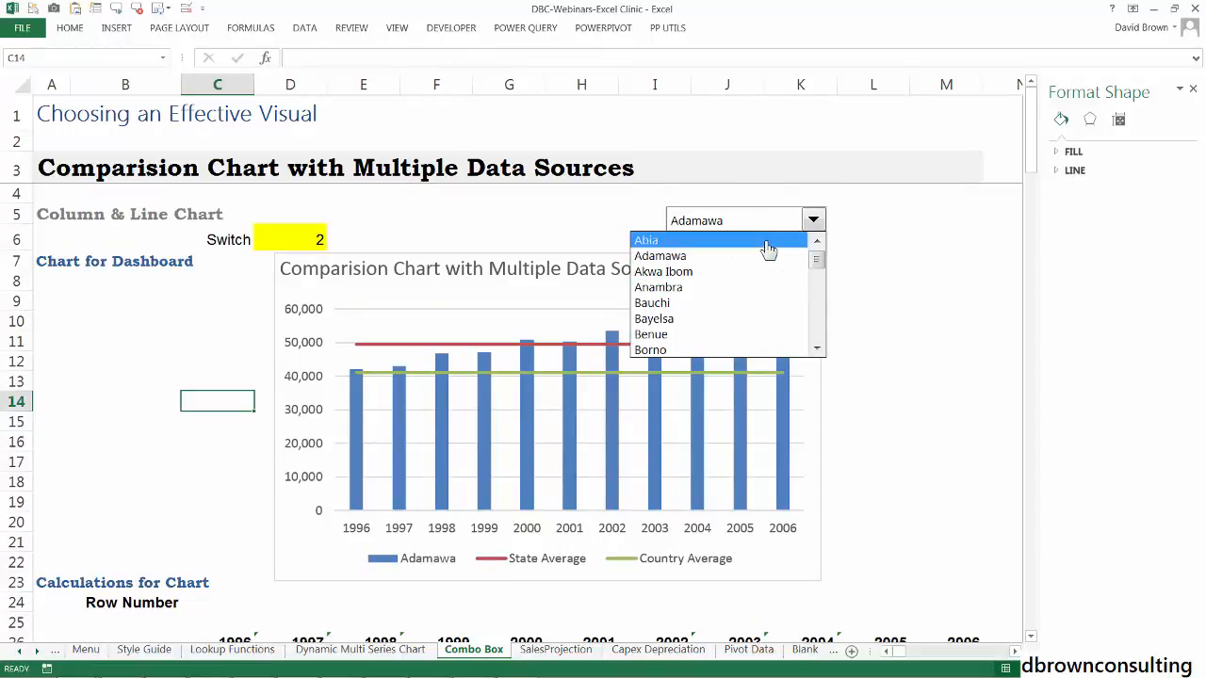
left_click(765, 240)
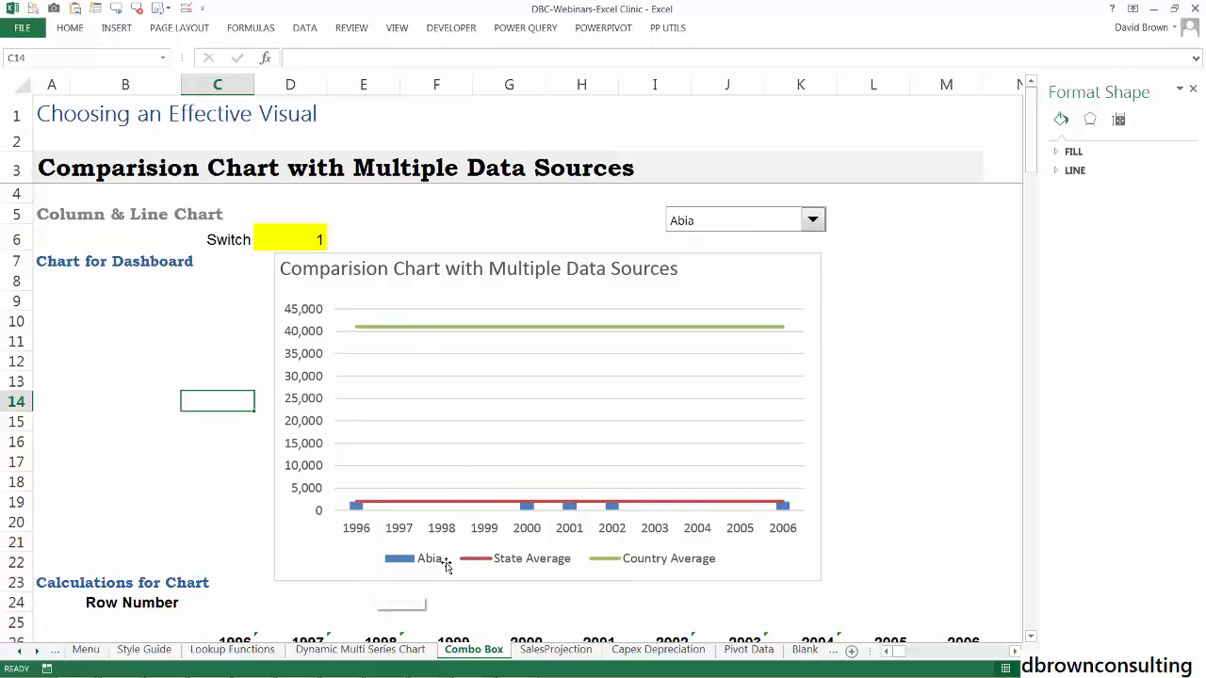
Compare the Abia row of the chart calculations with its Source Data row, checking cells C27 and C38
scroll(298, 572, "down", 3)
scroll(299, 572, "down", 4)
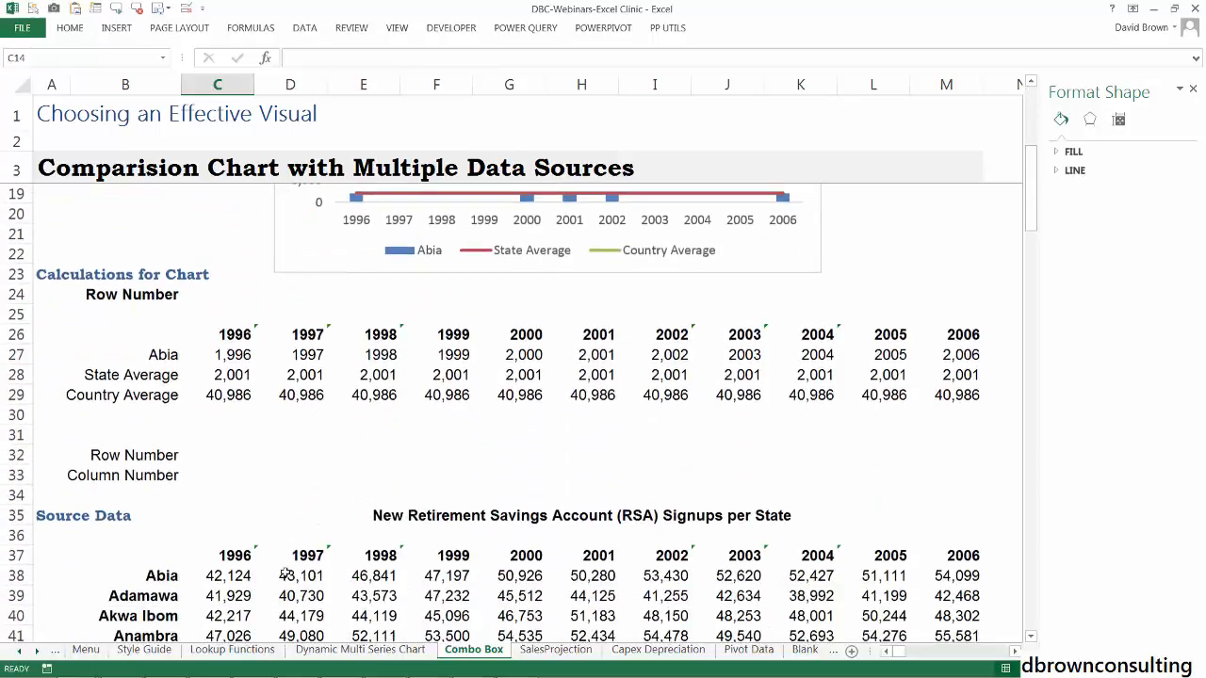
scroll(283, 569, "up", 1)
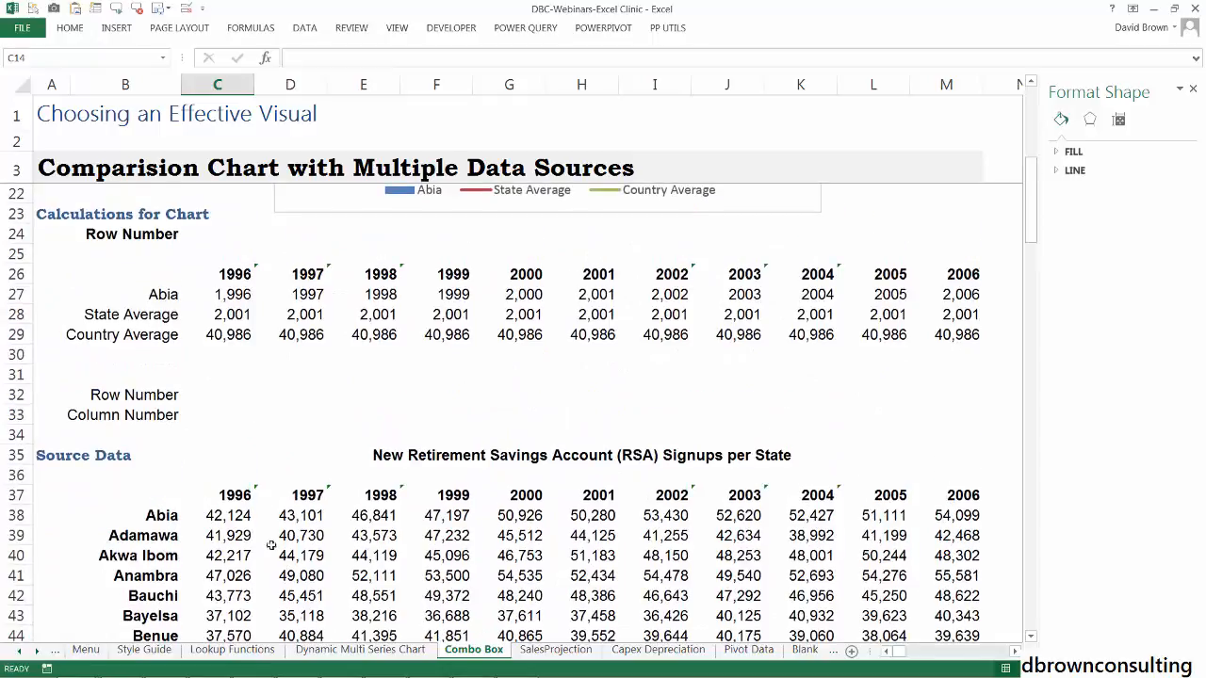
left_click(241, 294)
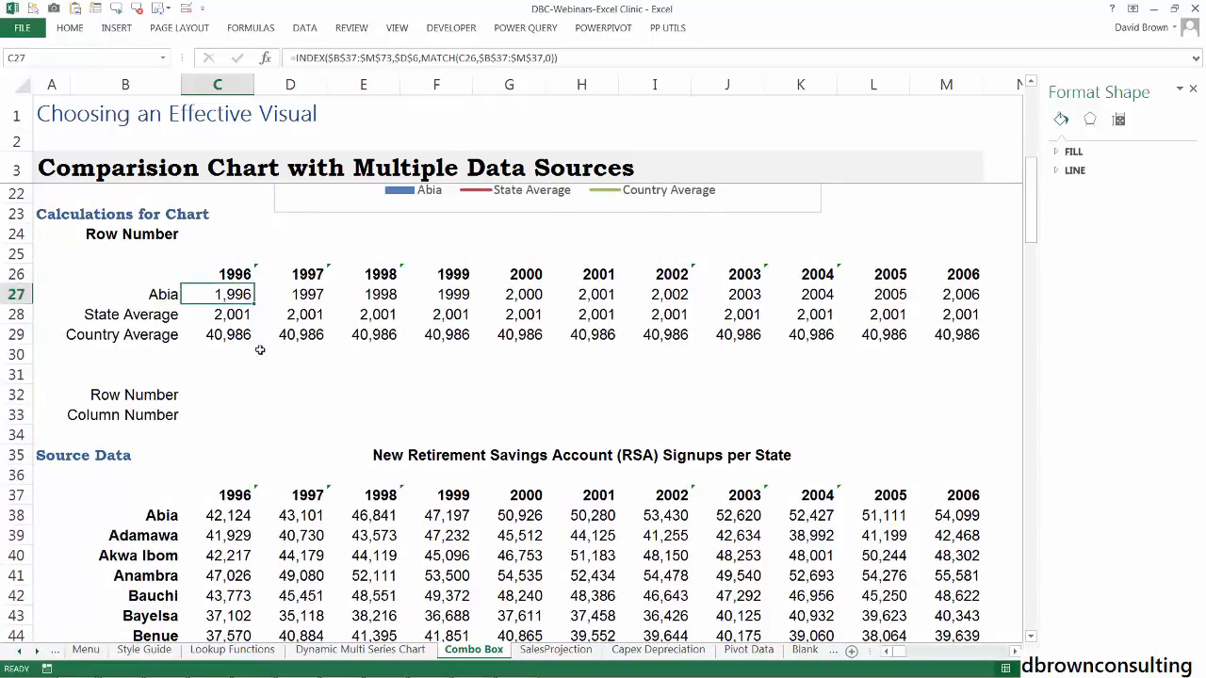
scroll(273, 531, "down", 3)
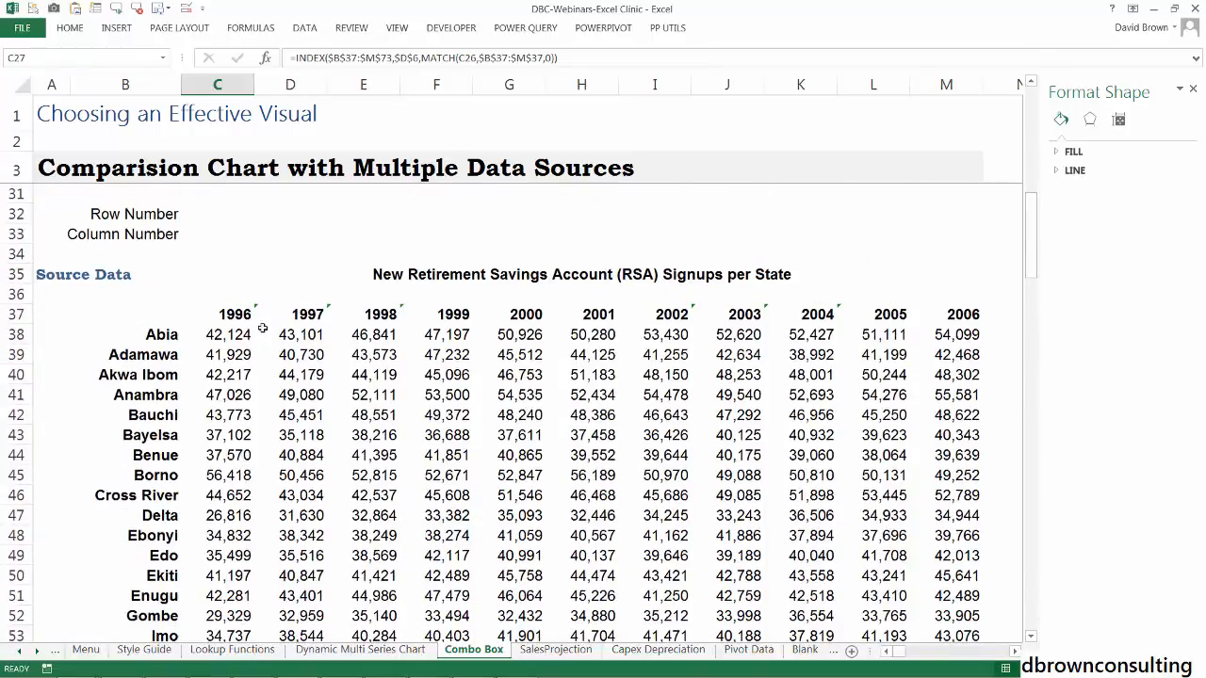
left_click(243, 332)
scroll(257, 355, "up", 4)
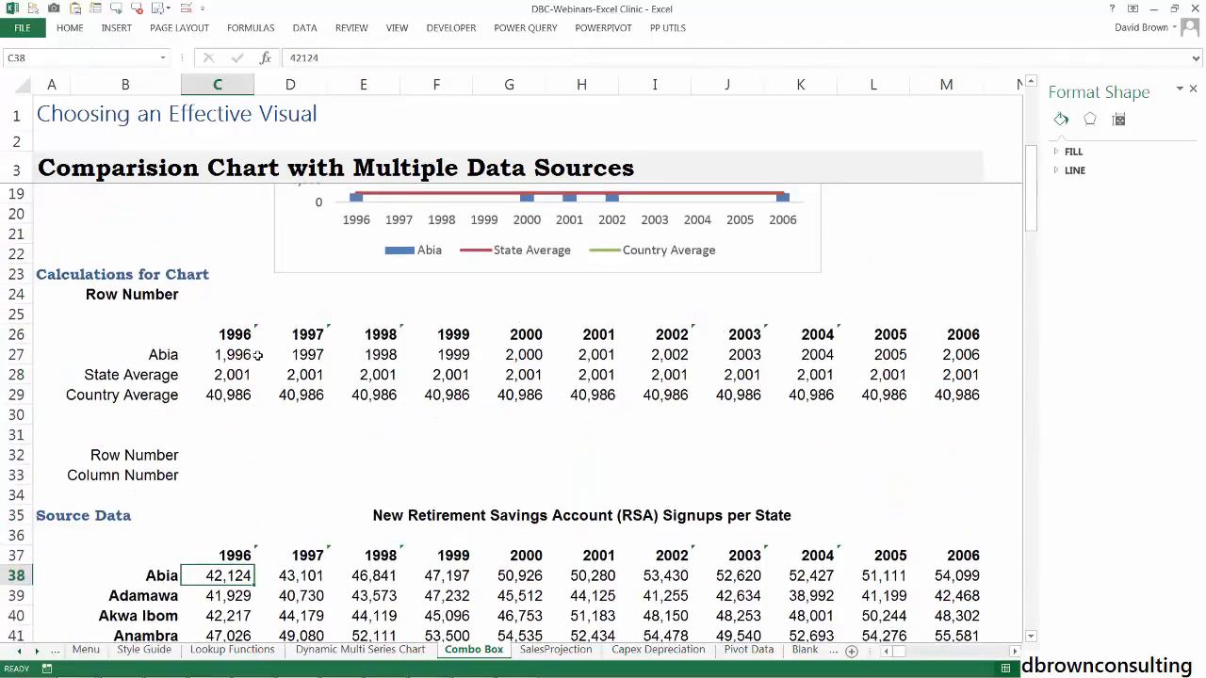
Change the row number argument of the INDEX formula in cell C27 to $D$6+1
left_click(242, 356)
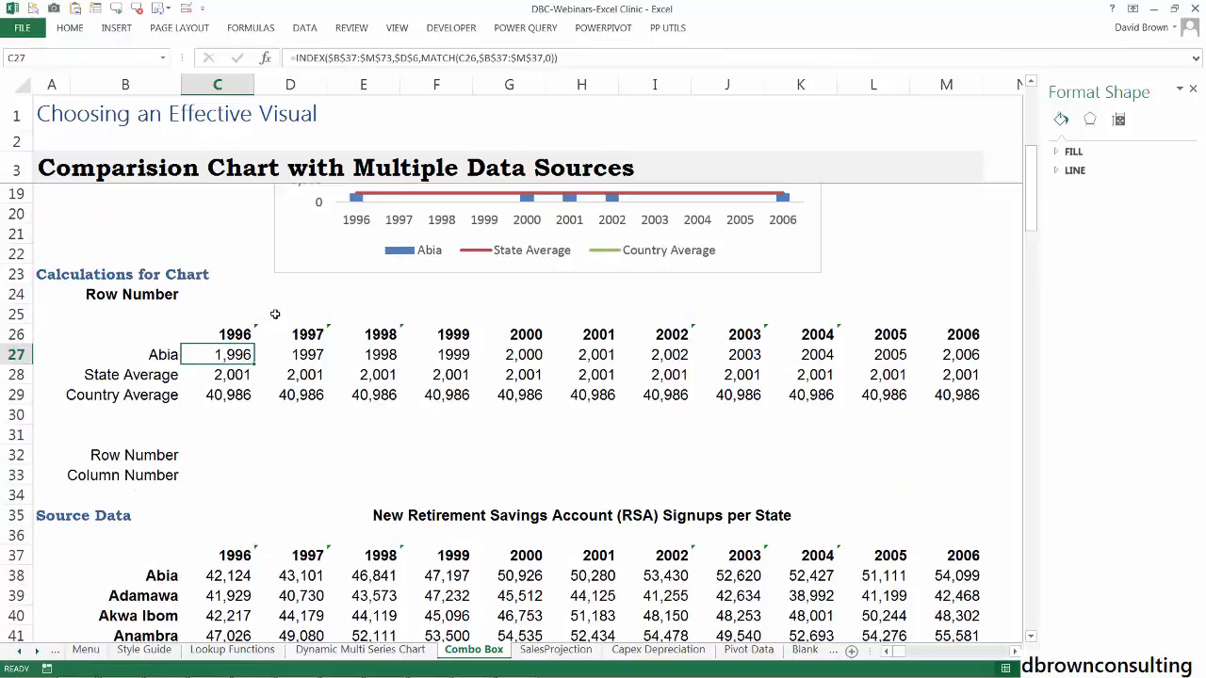
left_click(353, 58)
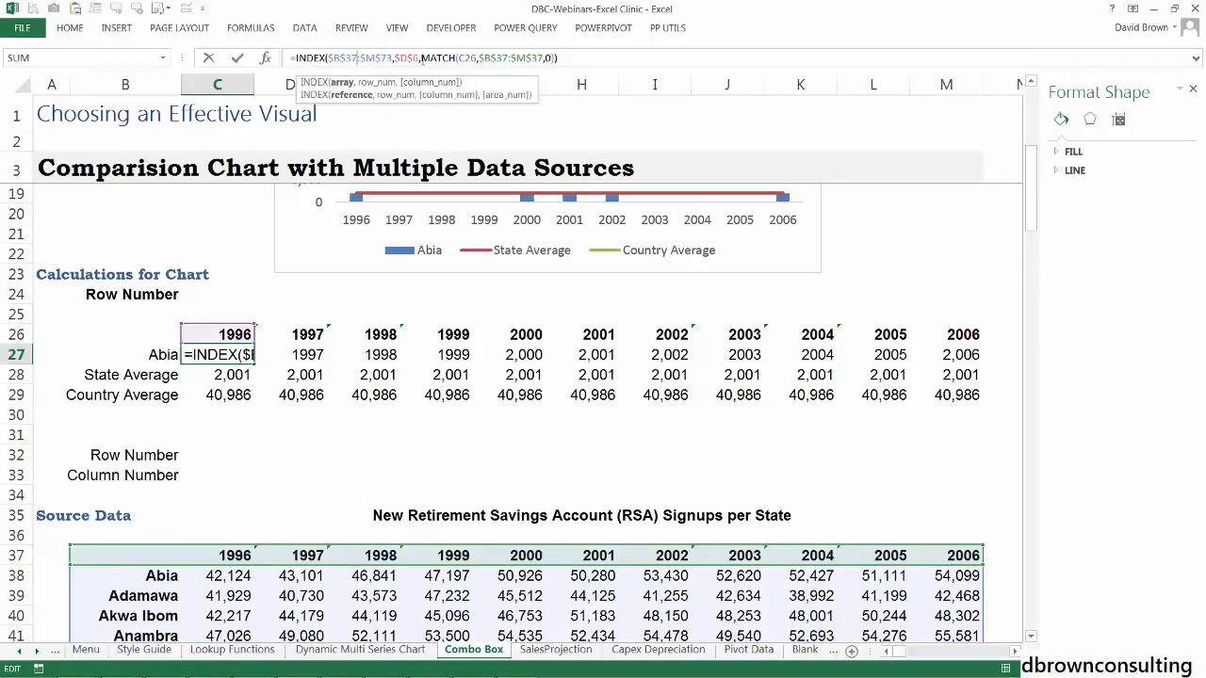
left_click(419, 58)
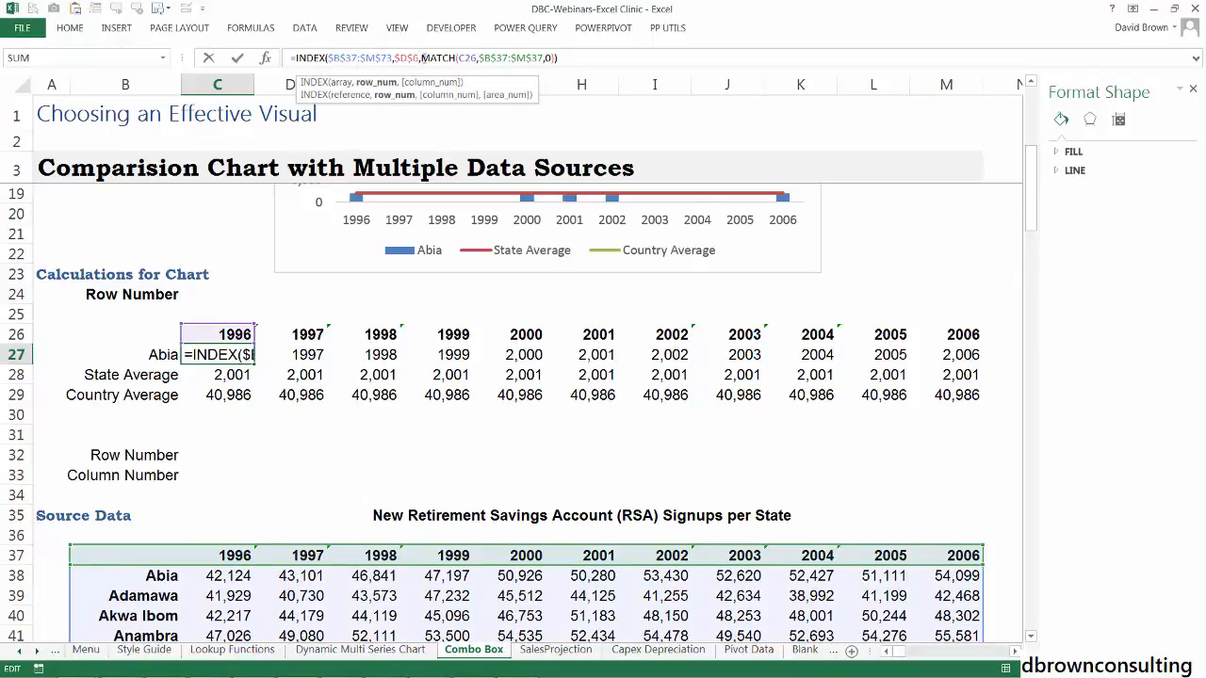
type("+1")
key("Return")
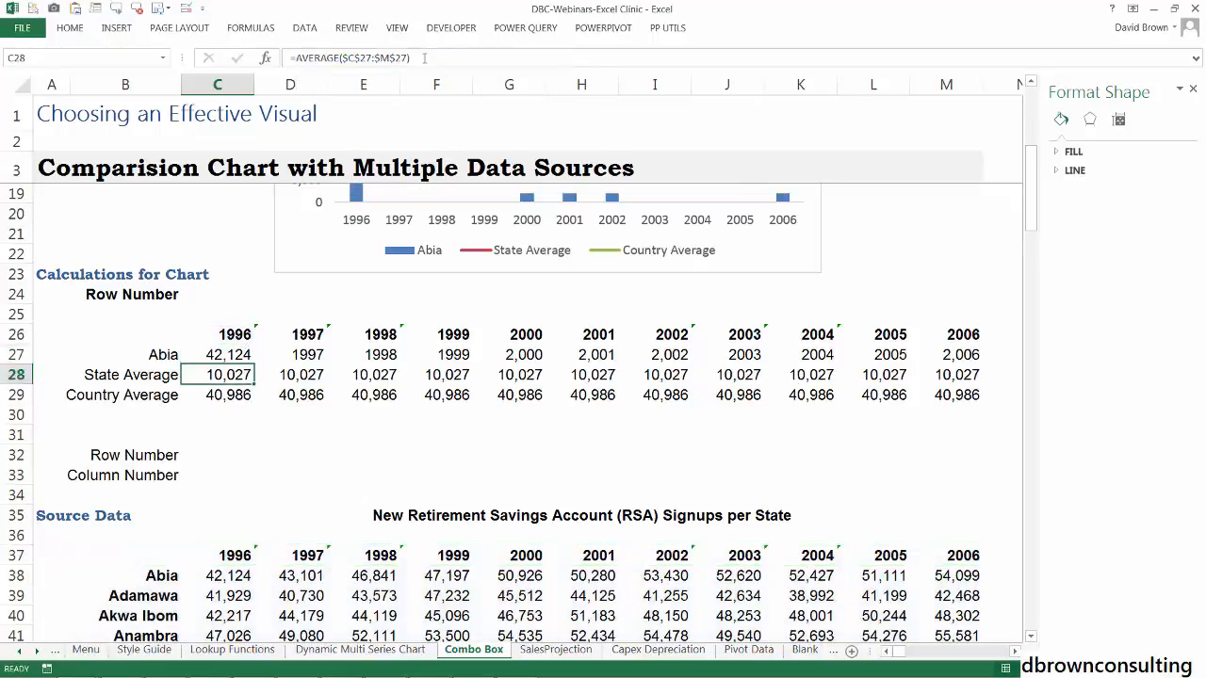
Fill the C27 formula across the row to M27 and check the copied formula in E27
key("Up")
key("ctrl+shift+Right")
key("ctrl+r")
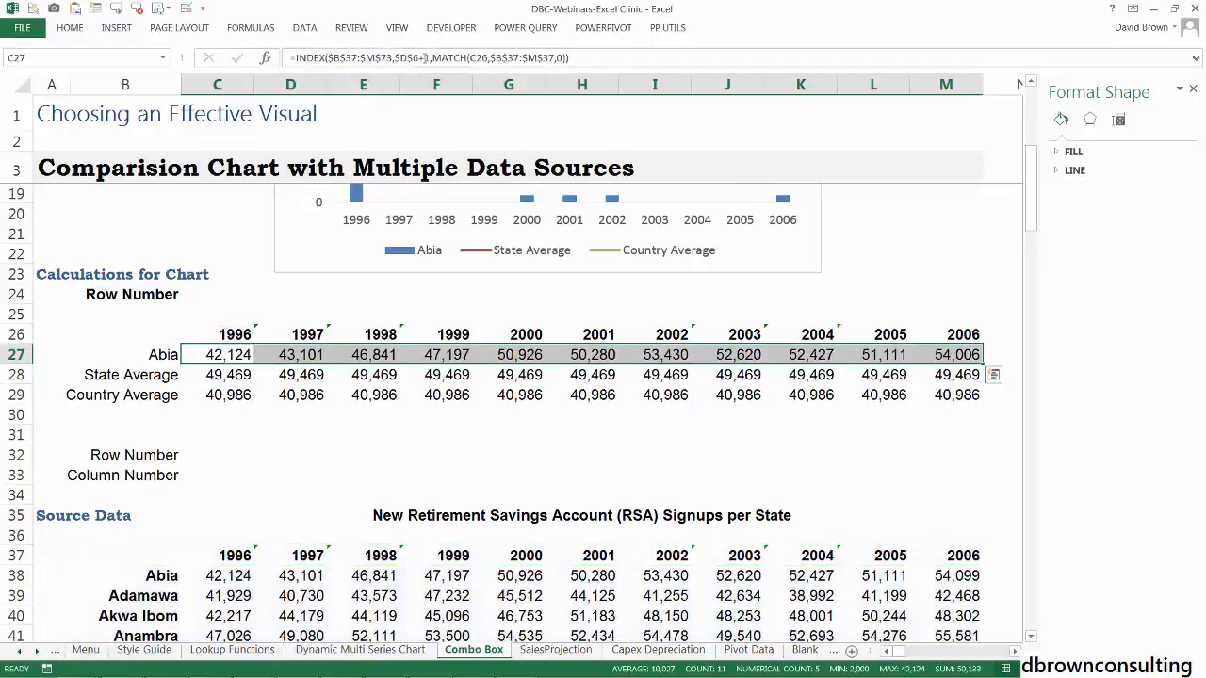
key("shift+BackSpace")
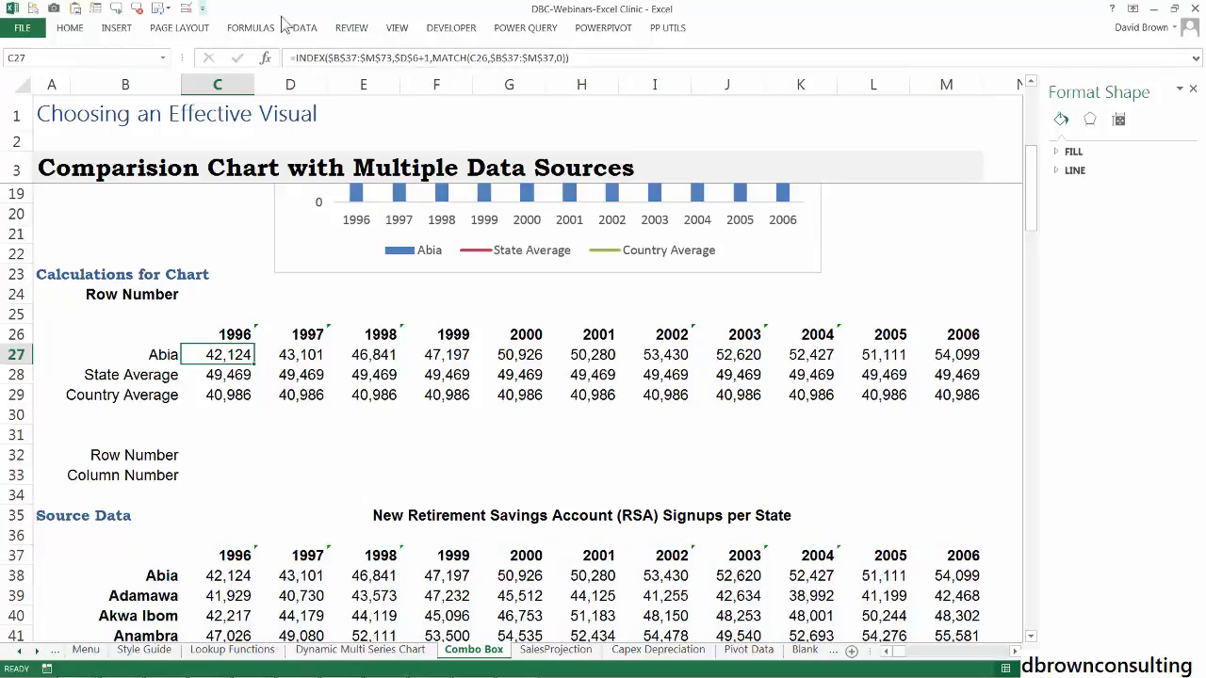
left_click(370, 352)
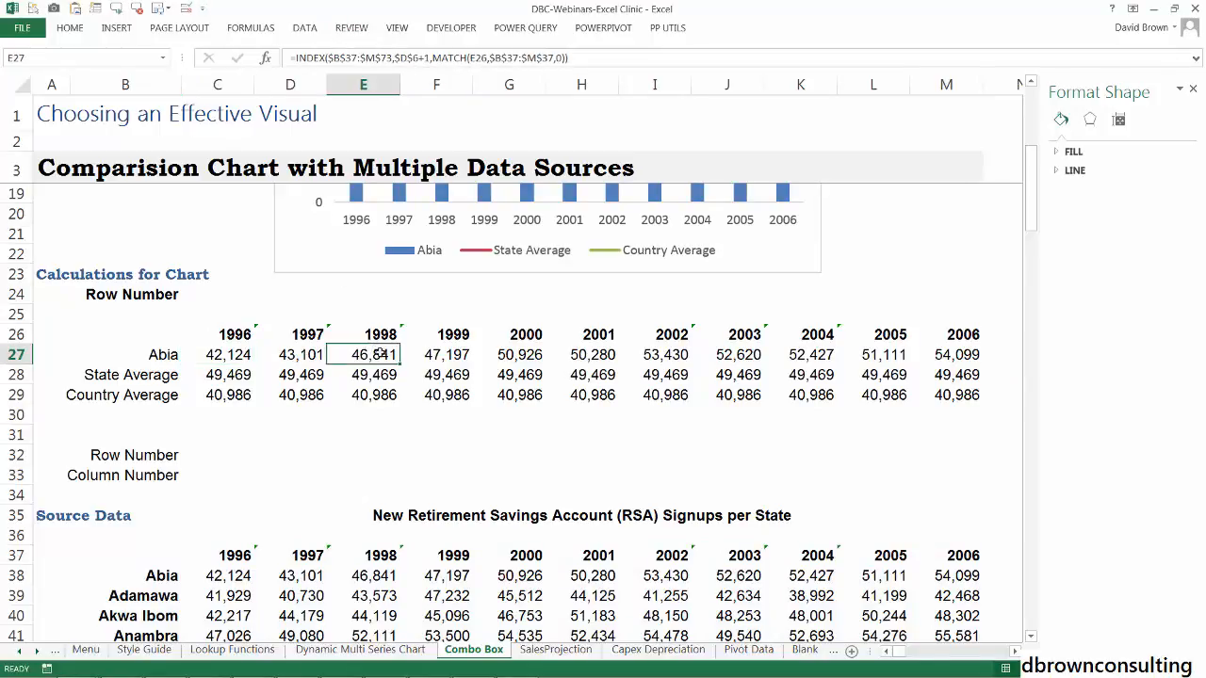
Test the chart by choosing Akwa Ibom, Cross River and Ekiti one after another in the combo box
scroll(377, 353, "up", 5)
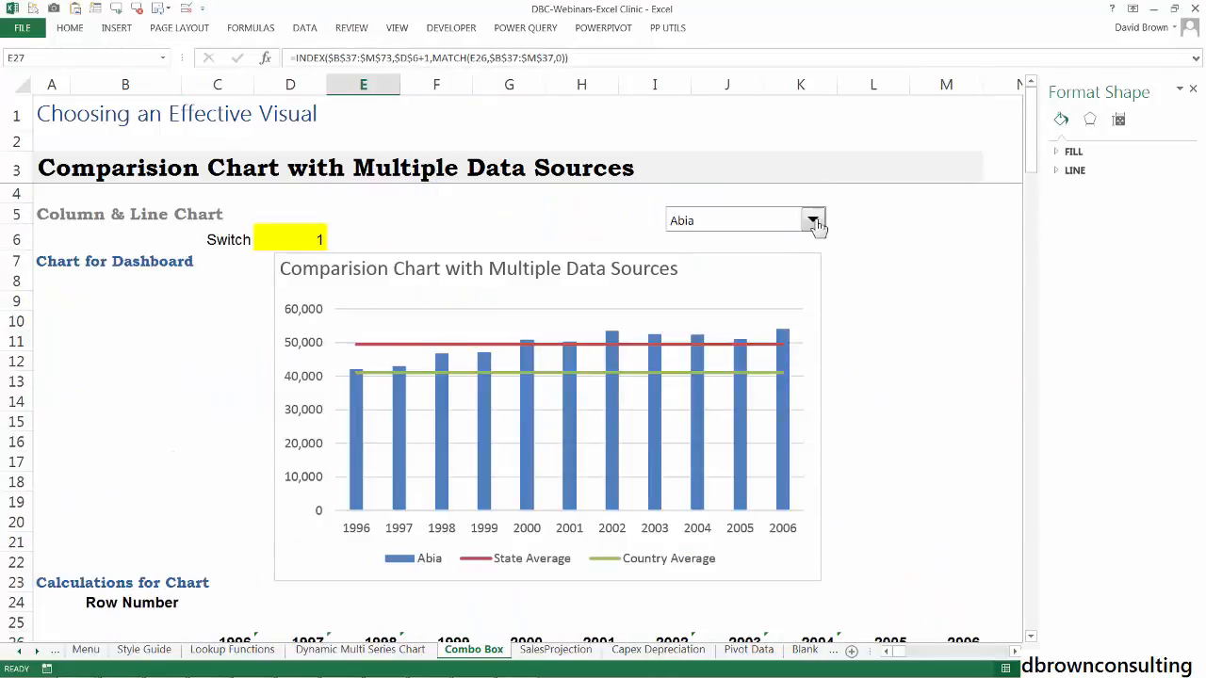
left_click(813, 221)
left_click(740, 273)
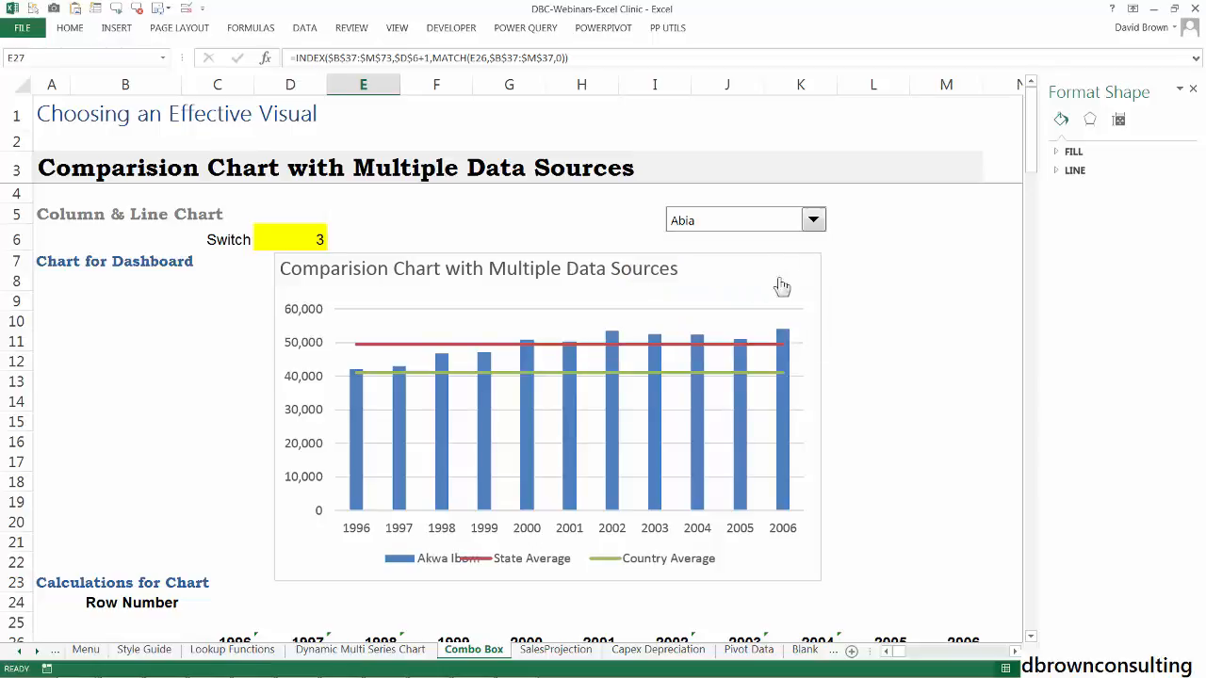
left_click(813, 220)
left_click(732, 336)
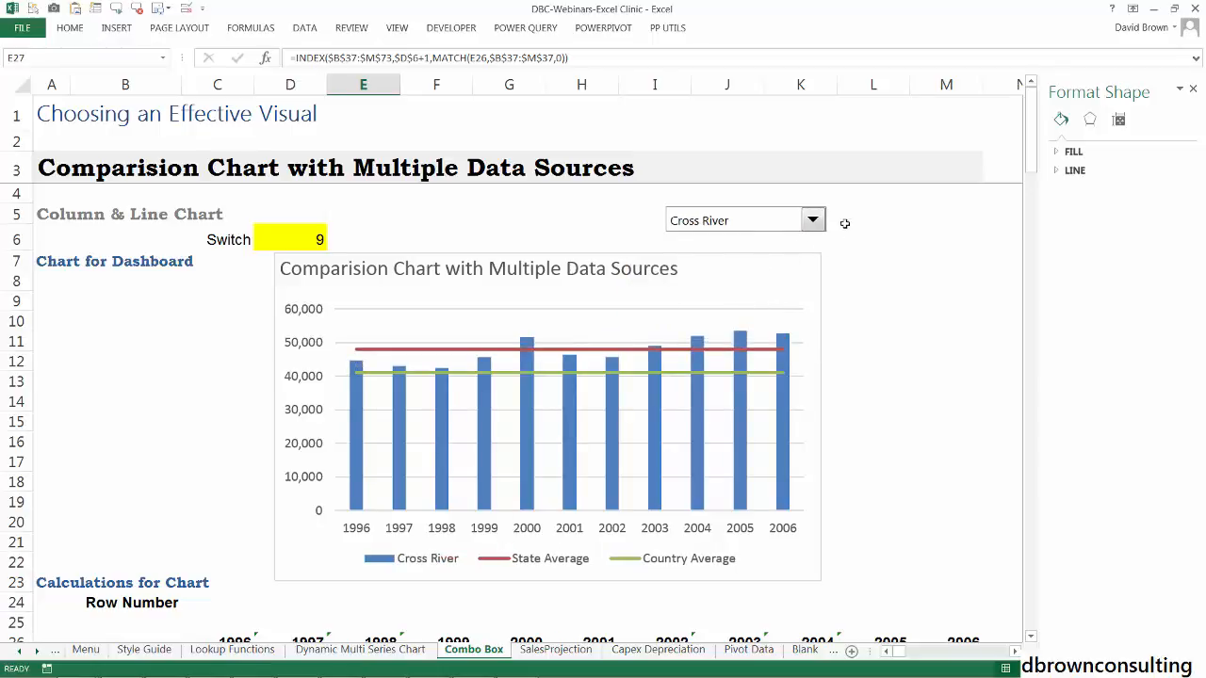
left_click(812, 220)
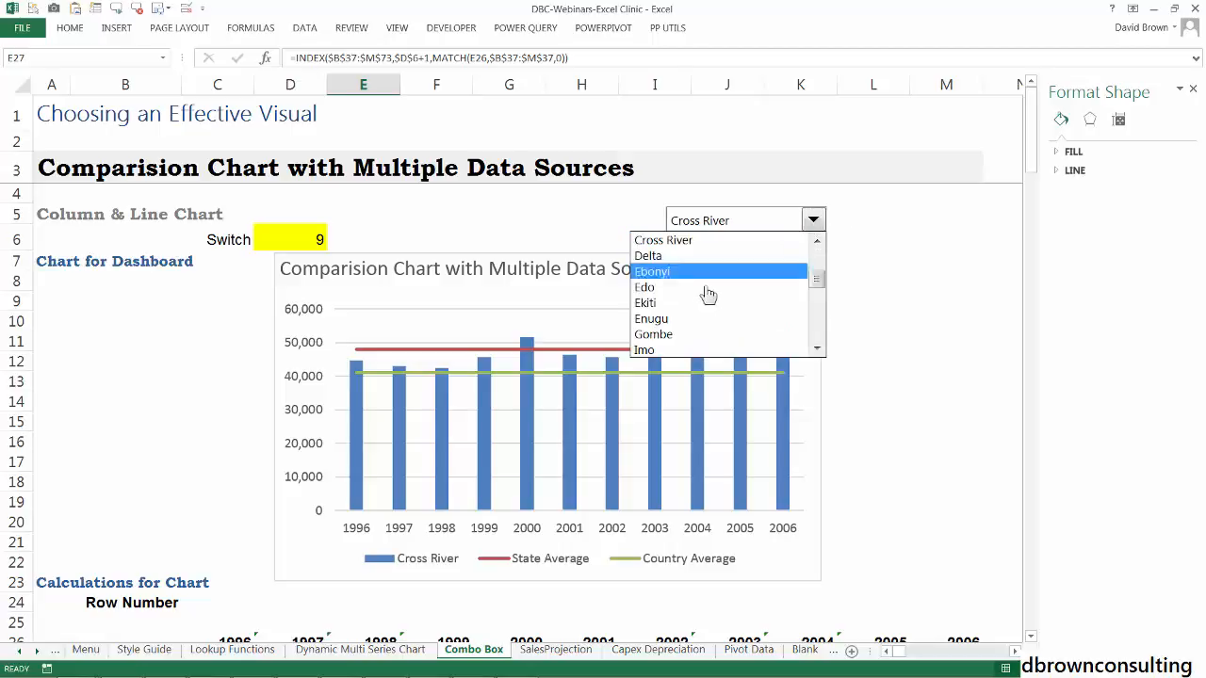
left_click(709, 302)
Move the combo box onto the chart's upper-right corner, just below the title line, and deselect it
right_click(750, 227)
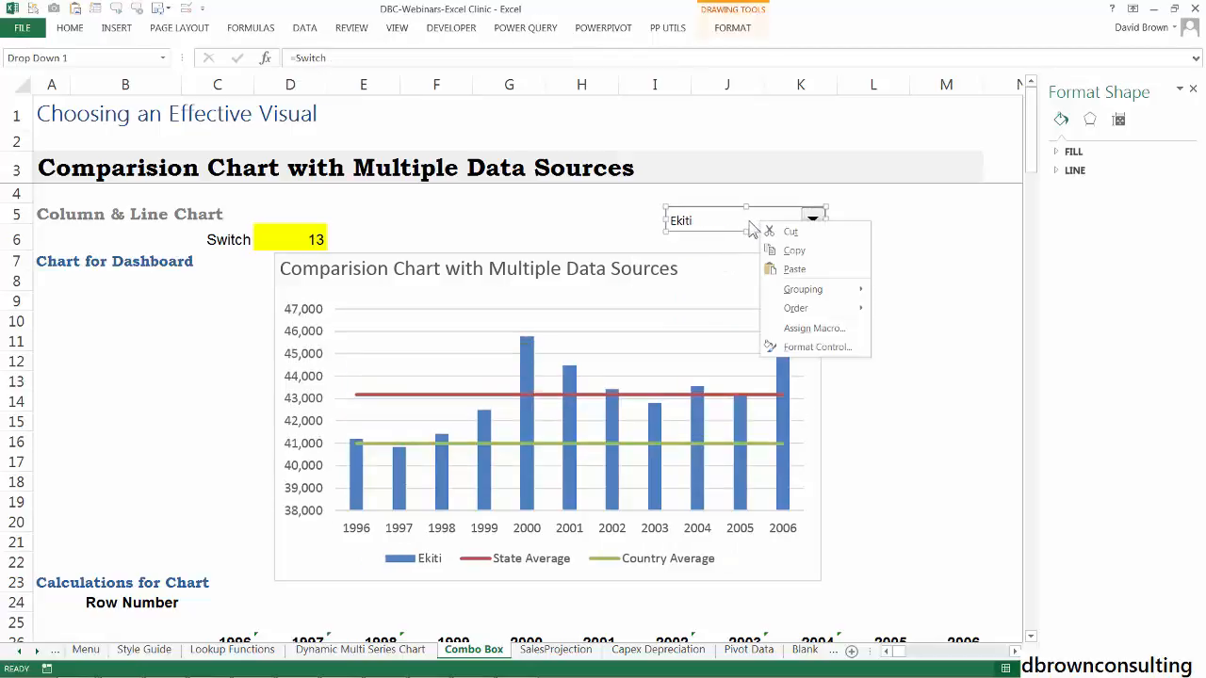
left_click(750, 222)
left_click_drag(745, 223, 767, 296)
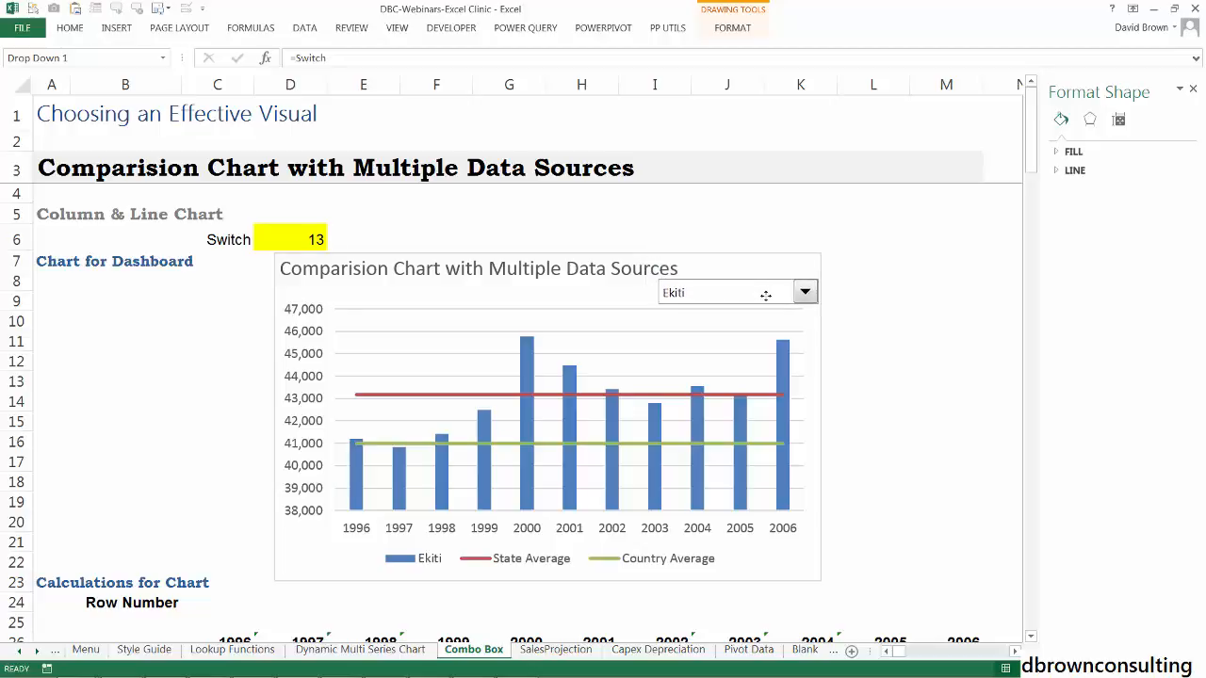
left_click(886, 260)
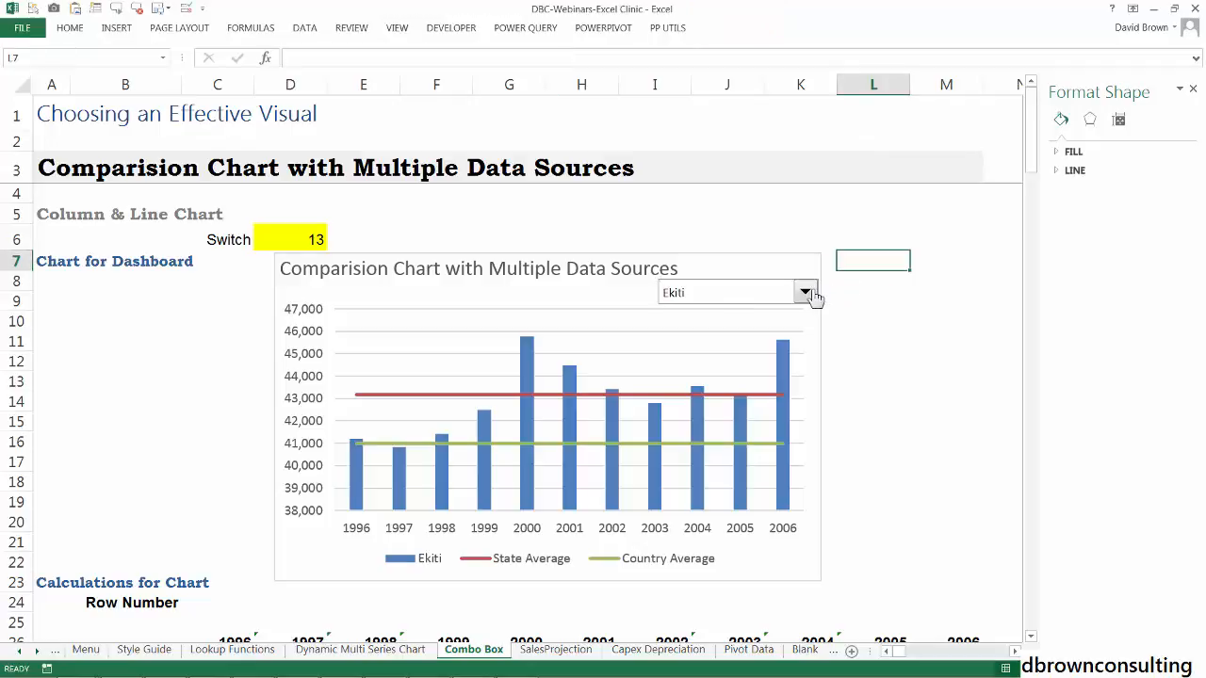
Choose Gombe in the repositioned combo box to test the chart
left_click(806, 293)
left_click(764, 345)
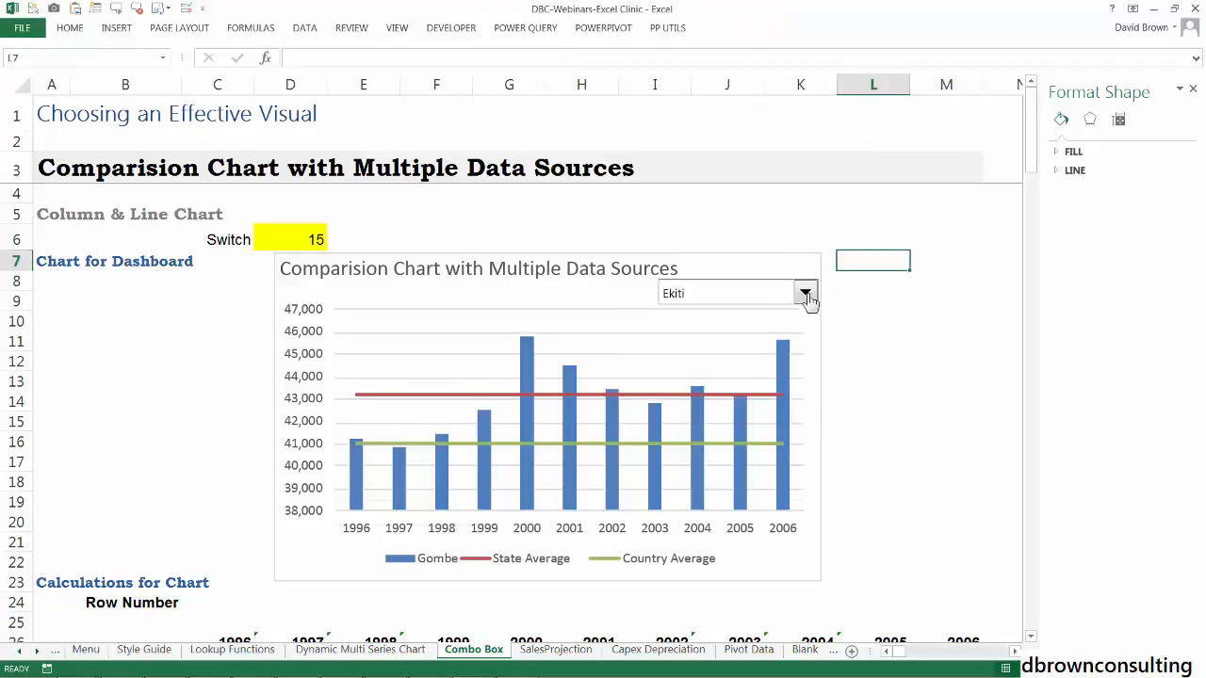
left_click(773, 232)
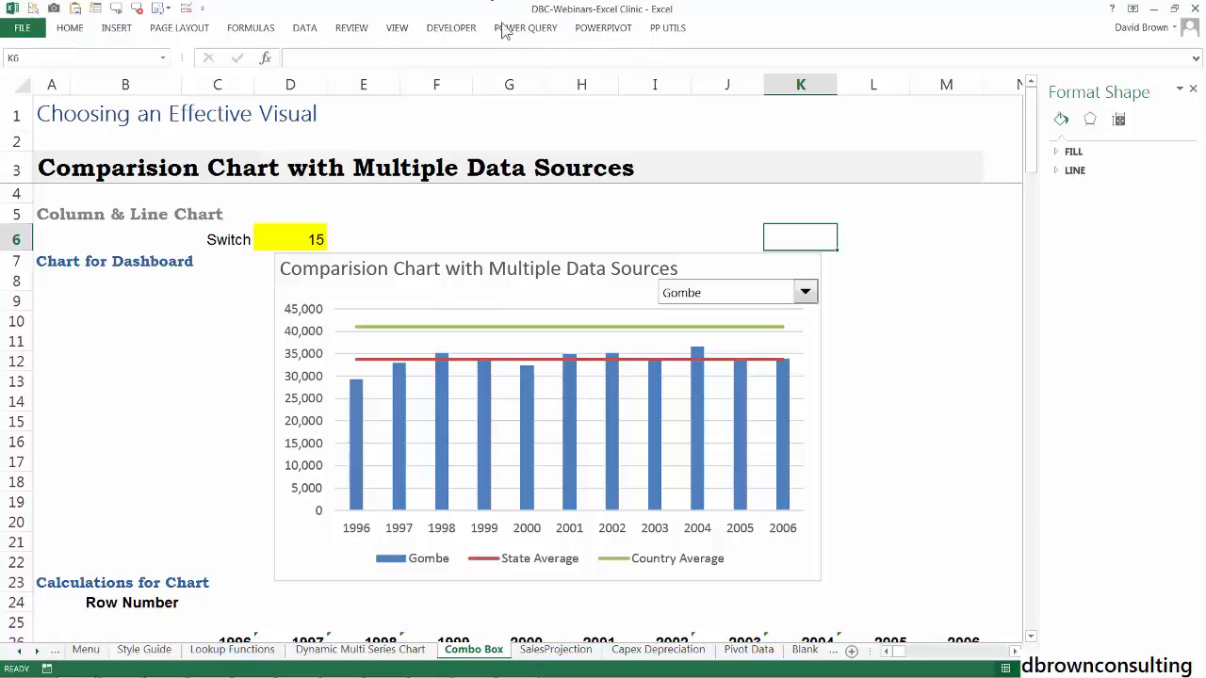
Insert a list box form control along the chart's right edge, spanning nearly the chart's full height
left_click(451, 30)
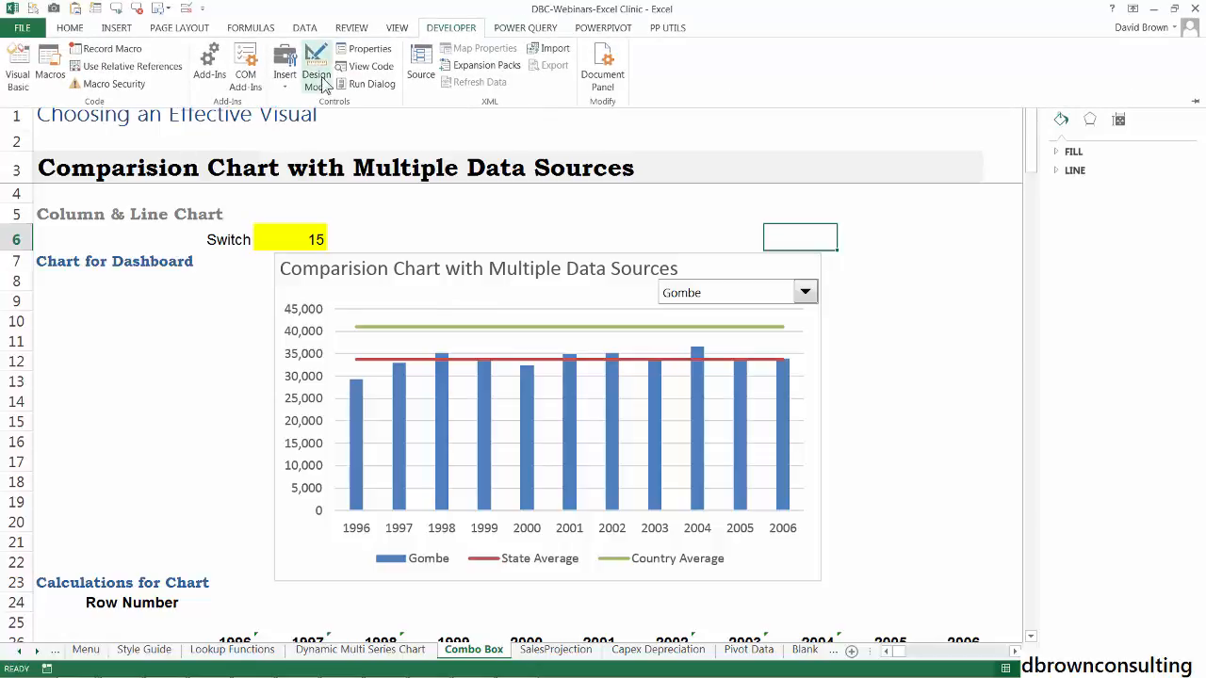
left_click(292, 90)
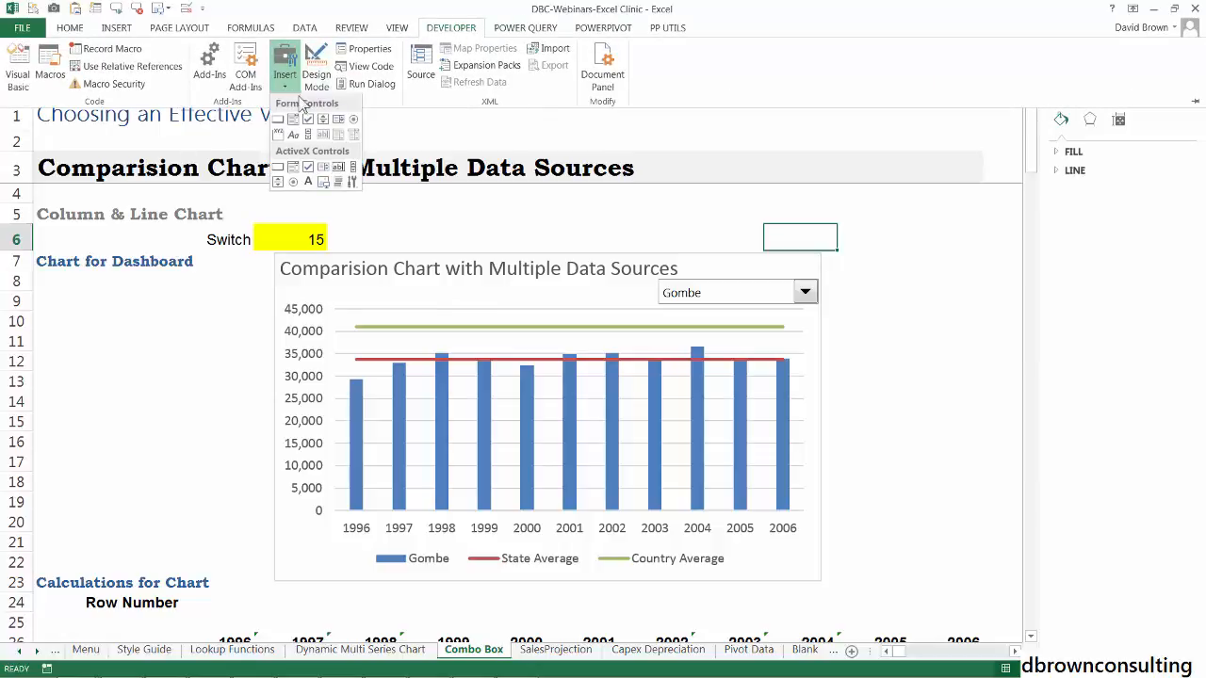
left_click(338, 121)
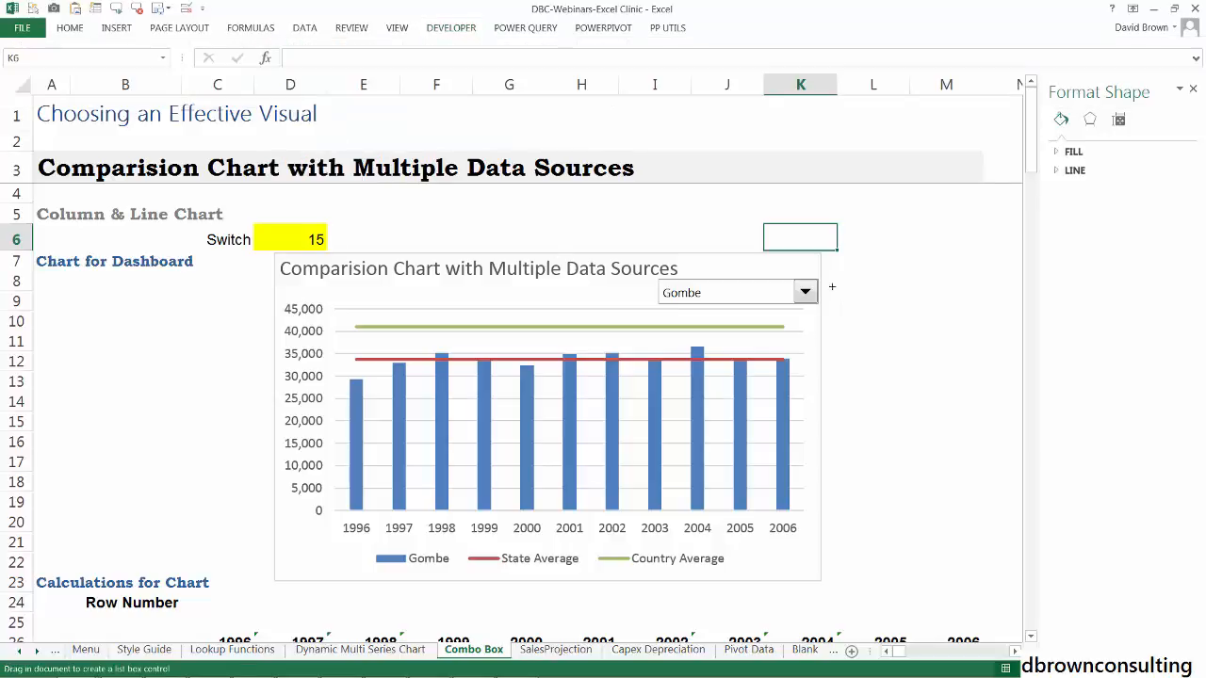
left_click_drag(821, 252, 946, 571)
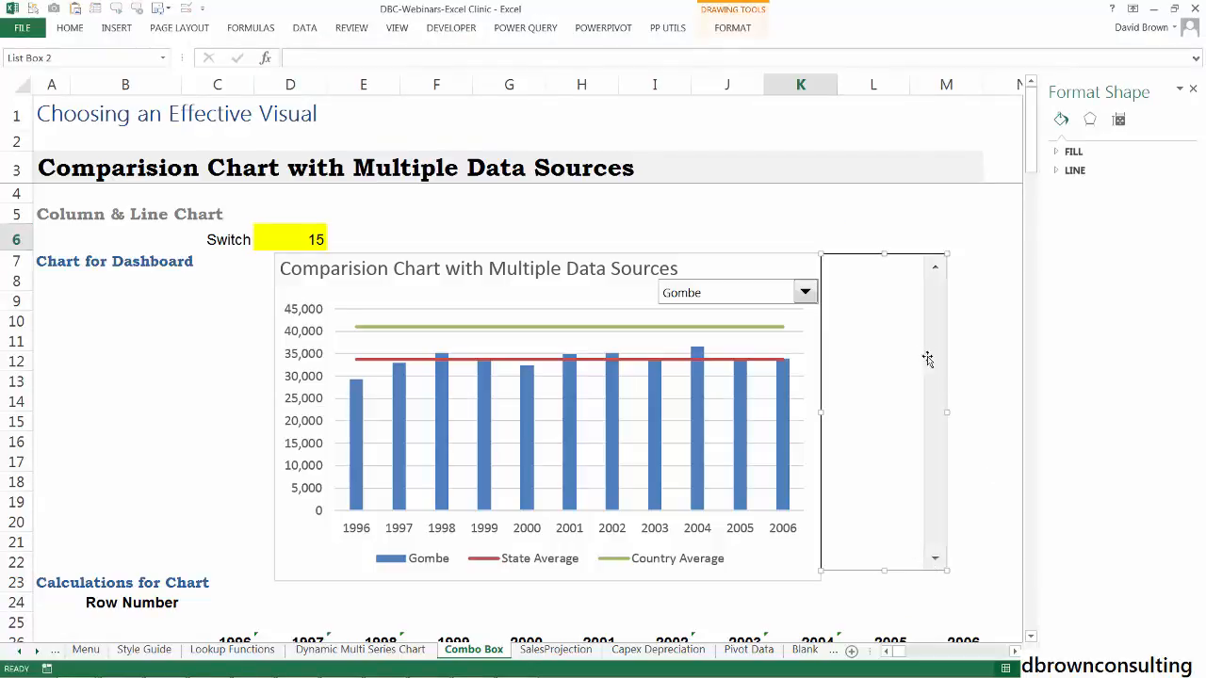
Set the list box's input range to List and its cell link to Switch, and extend it slightly below the chart's lower edge
right_click(901, 367)
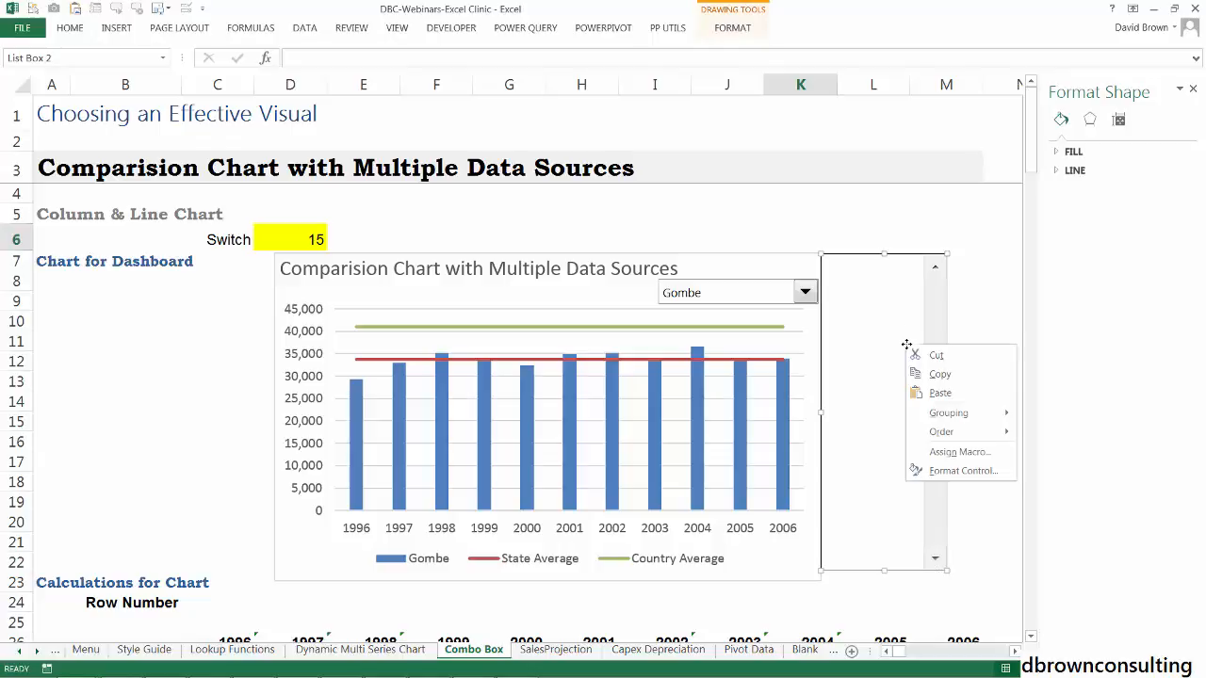
left_click(954, 464)
left_click(740, 101)
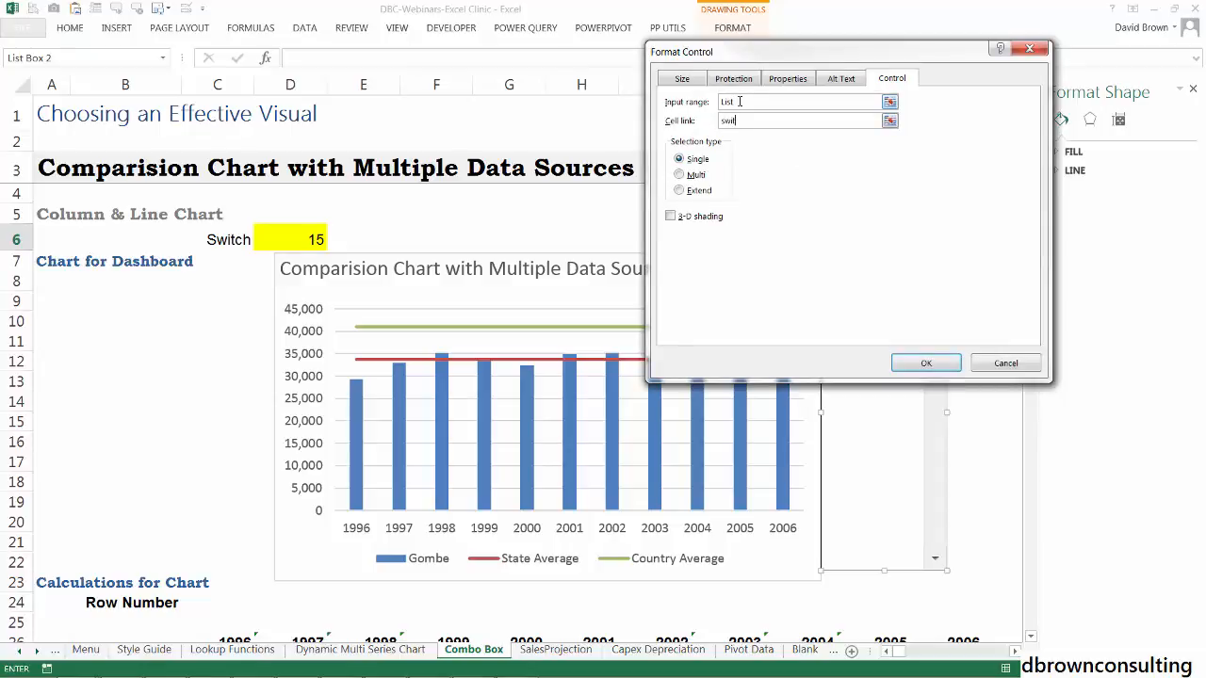
left_click(926, 364)
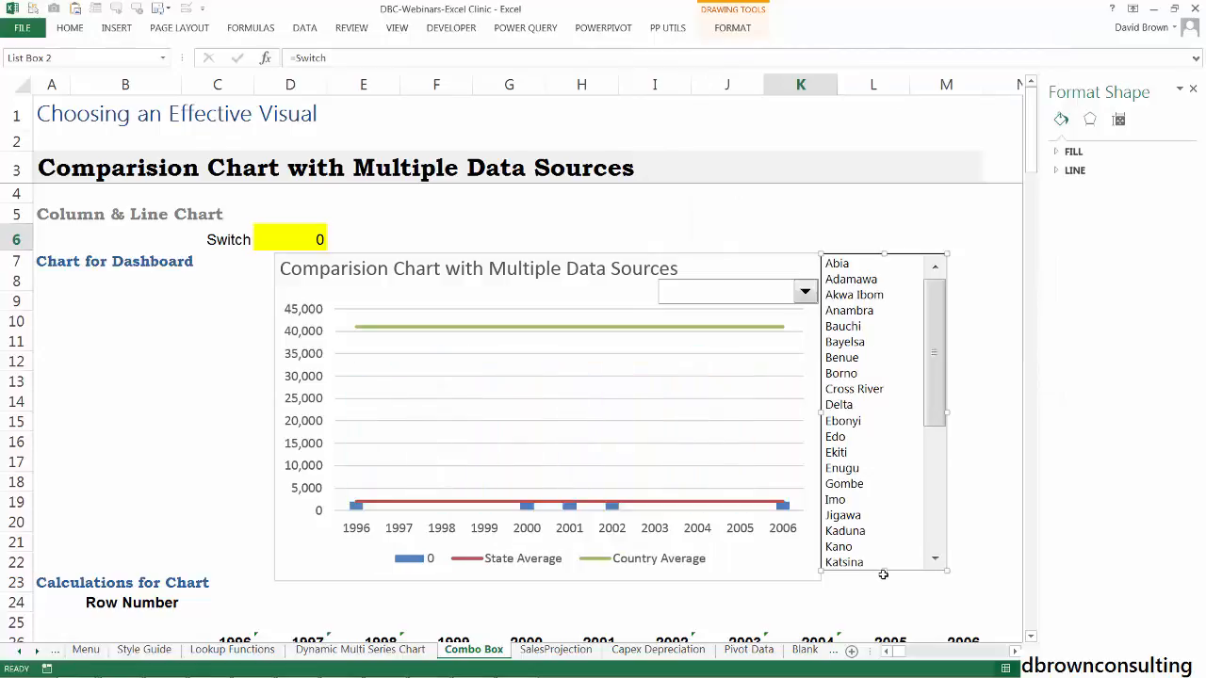
left_click_drag(881, 569, 880, 584)
left_click(812, 229)
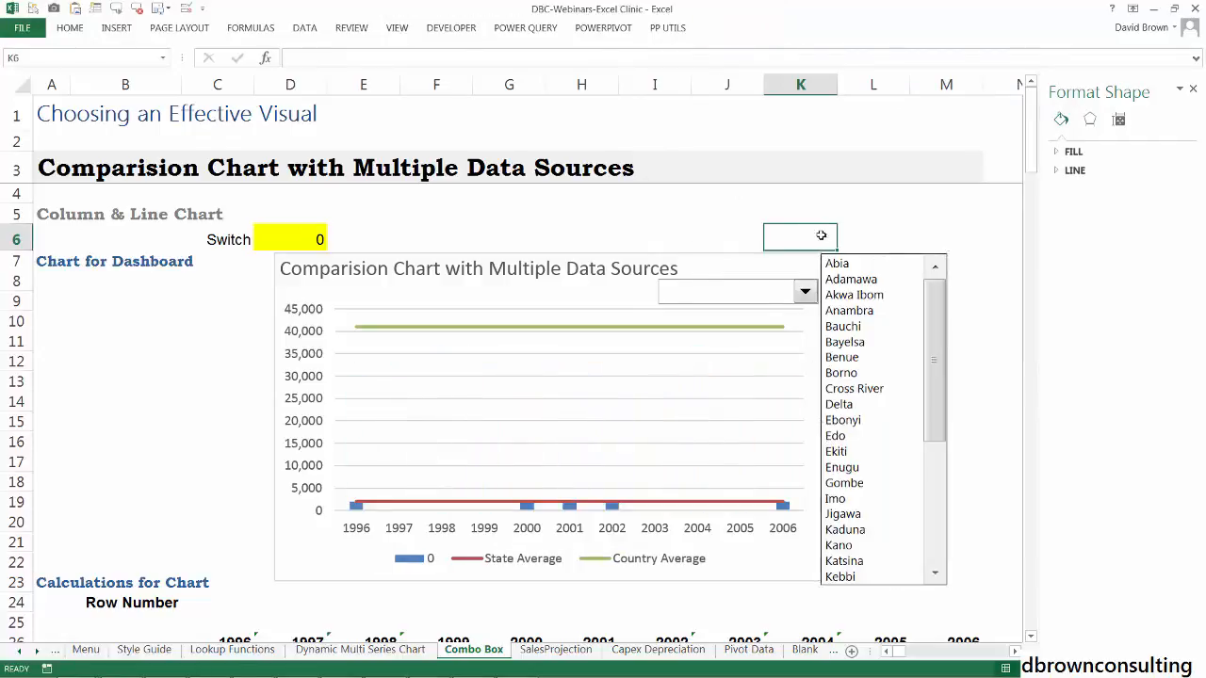
Test the list box by selecting Adamawa, Bauchi, Cross River and Ekiti in turn
left_click(869, 281)
left_click(854, 327)
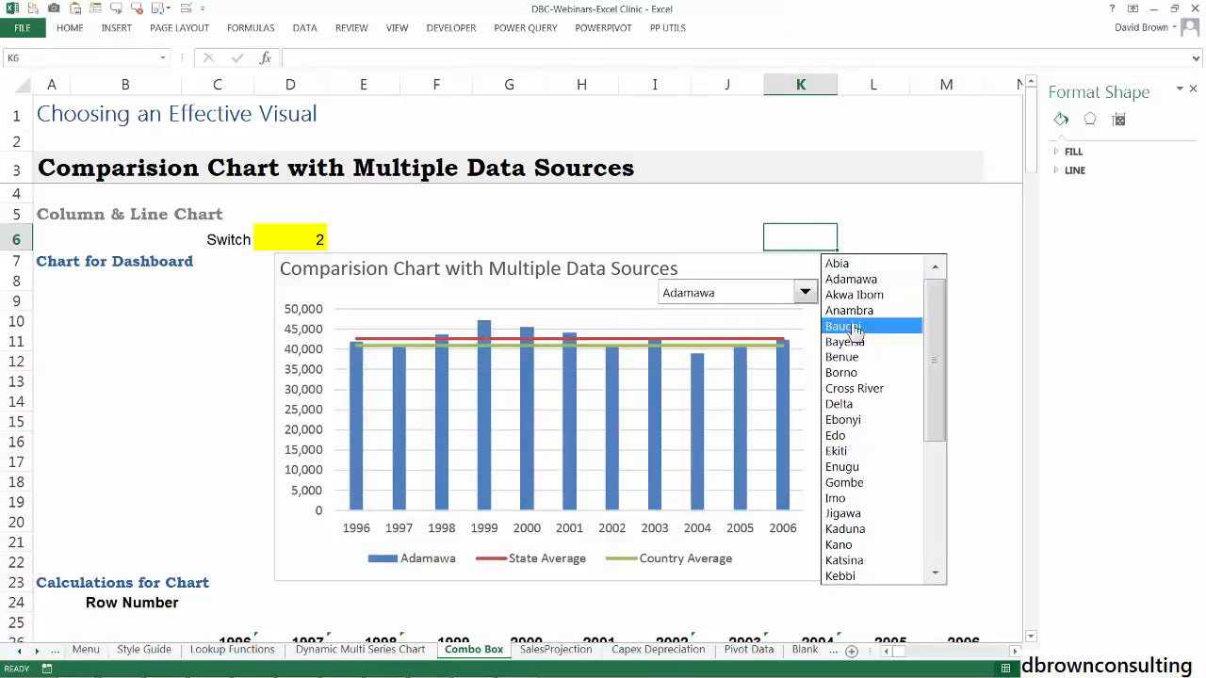
left_click(851, 388)
left_click(844, 451)
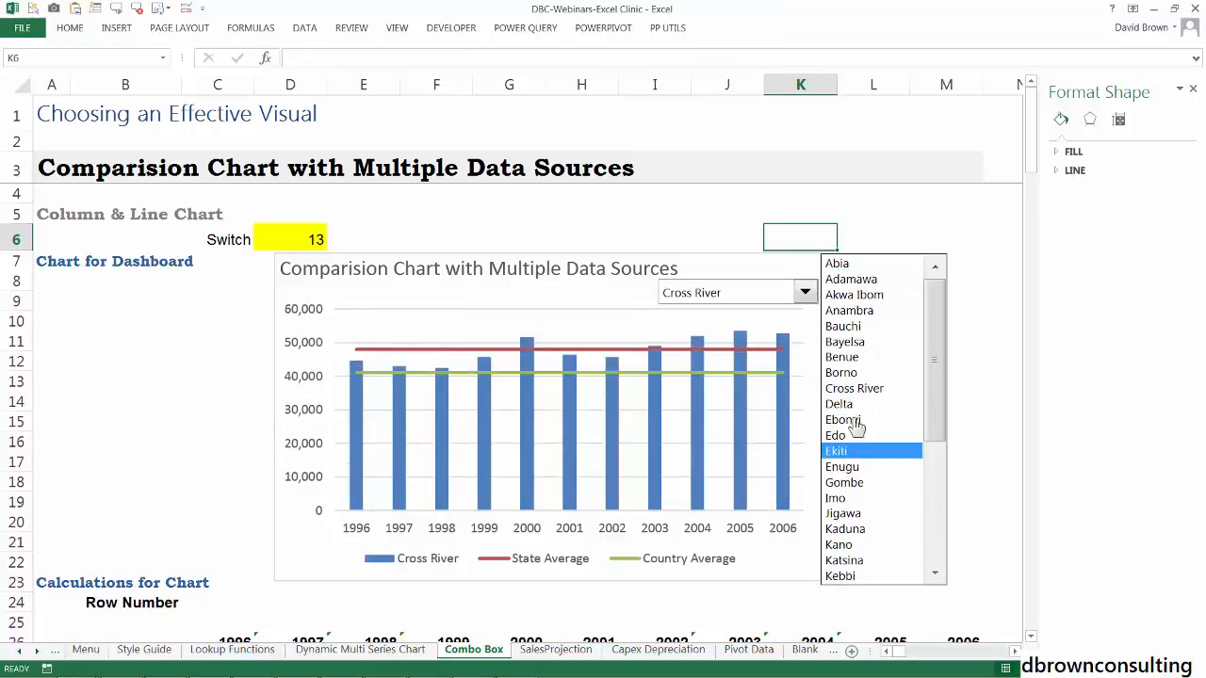
Test more list box entries by selecting Benue, Ebonyi, Enugu, Imo, Bauchi and Bayelsa in turn
left_click(865, 358)
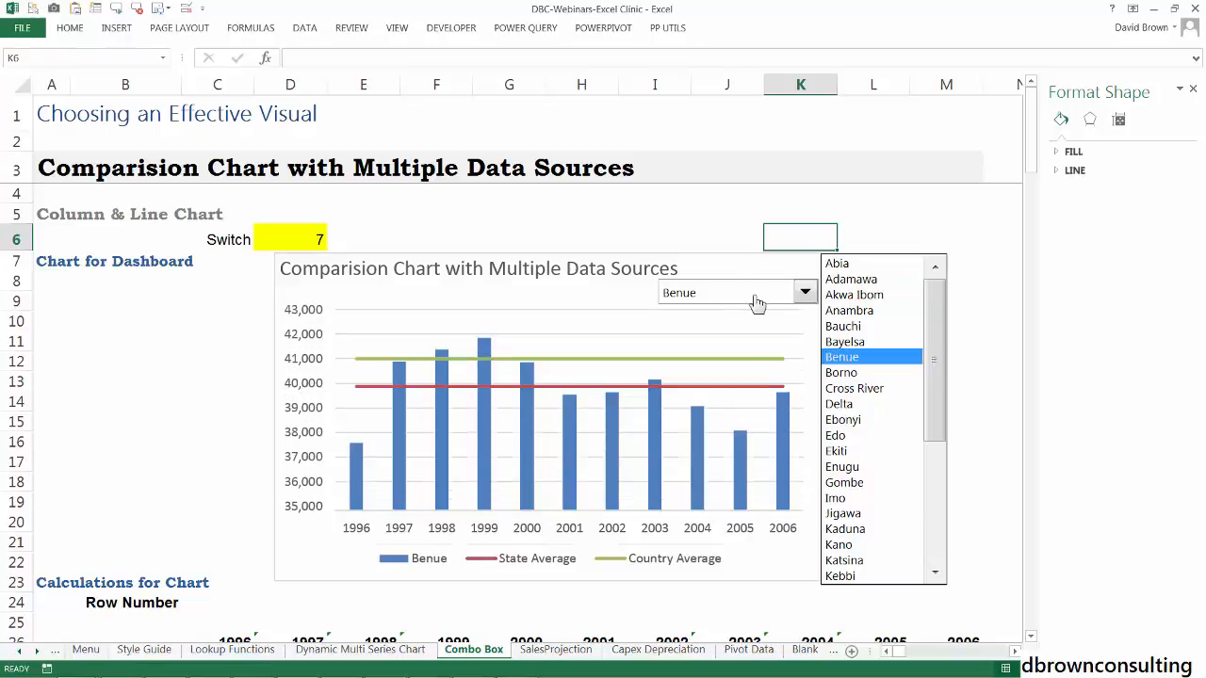
left_click(875, 423)
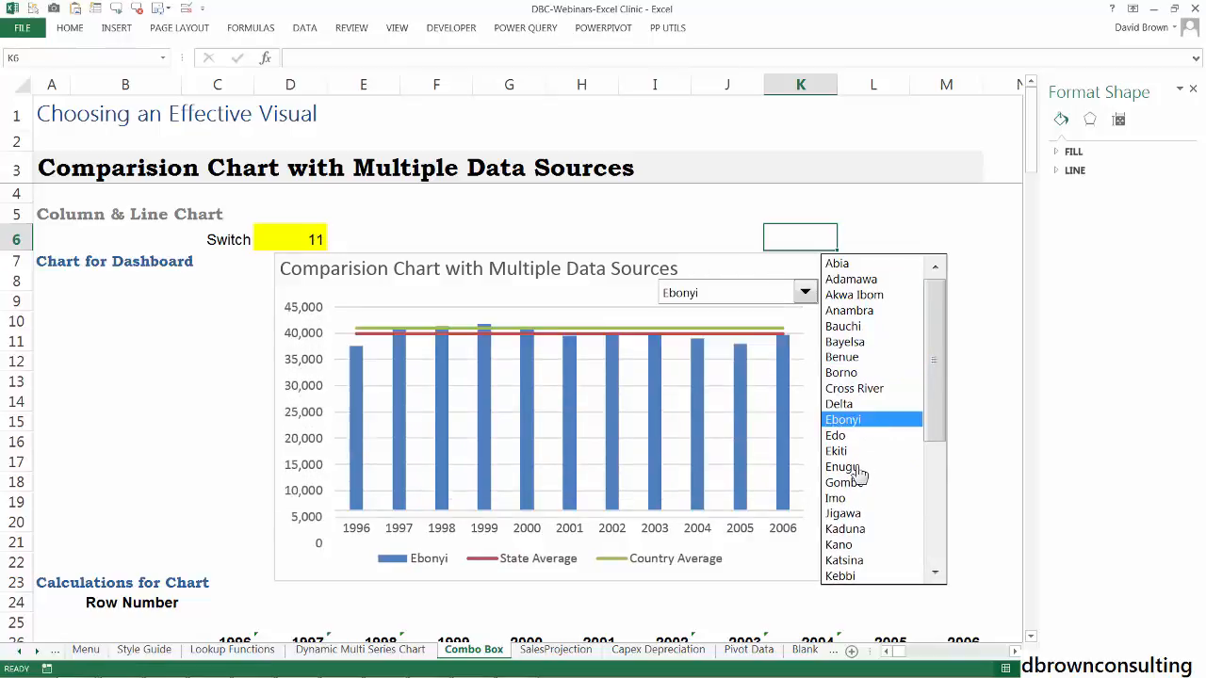
left_click(867, 468)
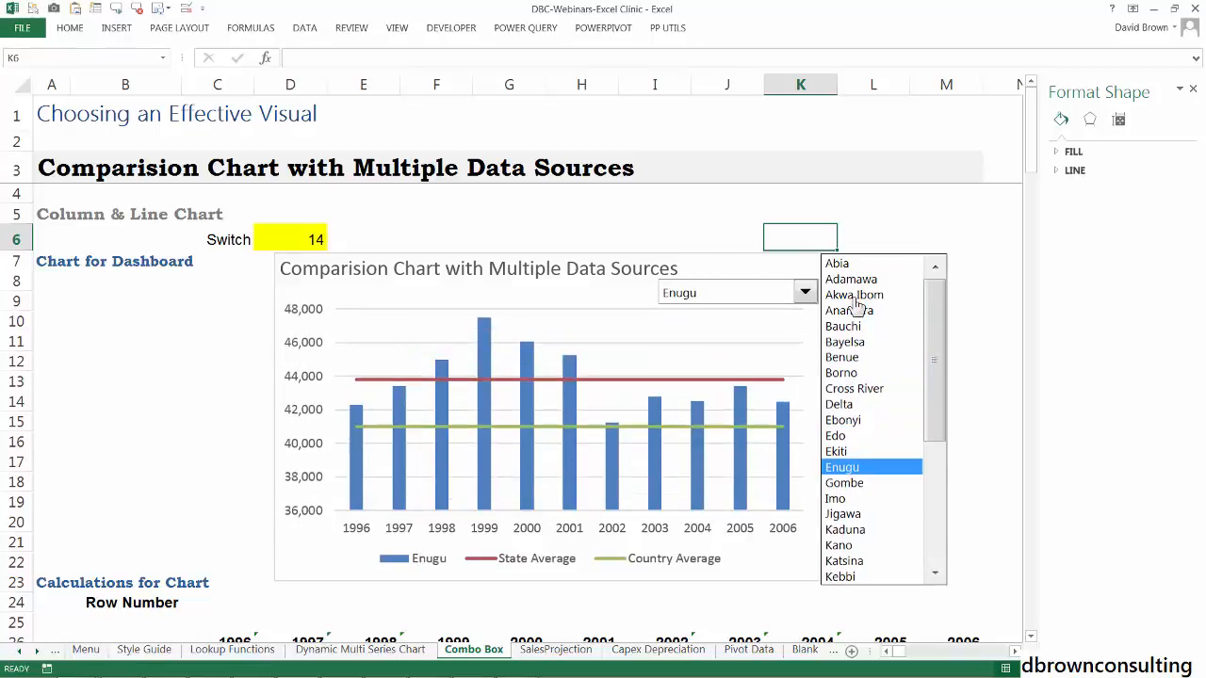
left_click(853, 500)
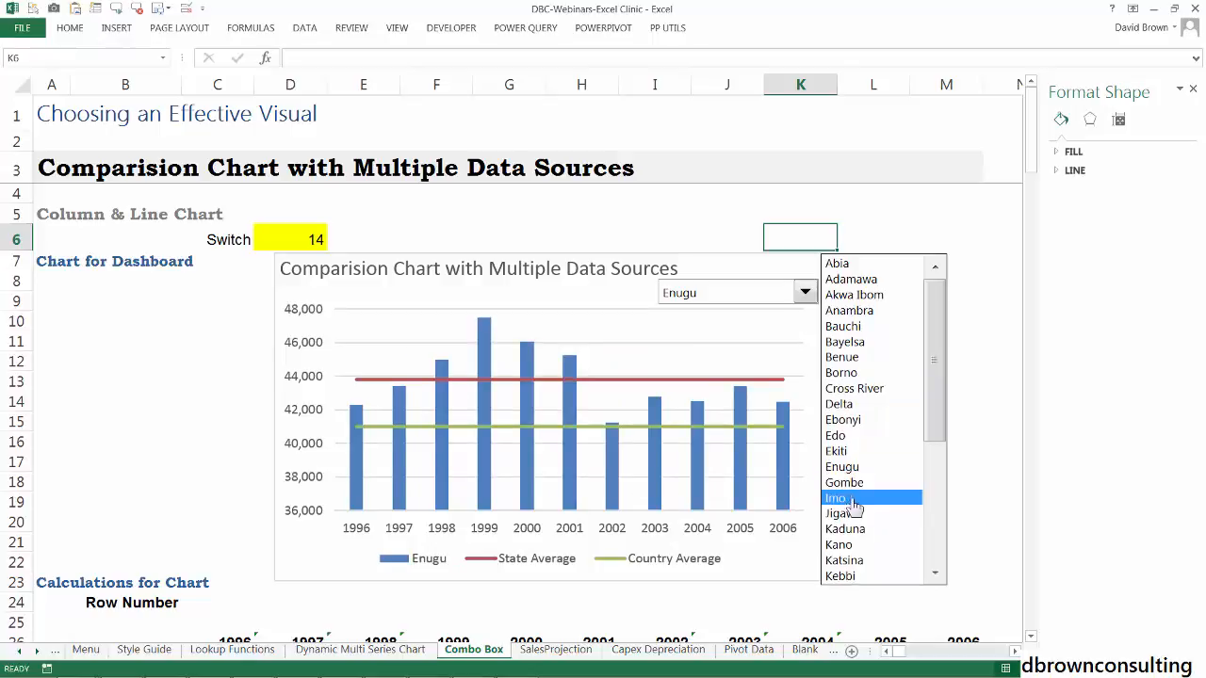
left_click(865, 327)
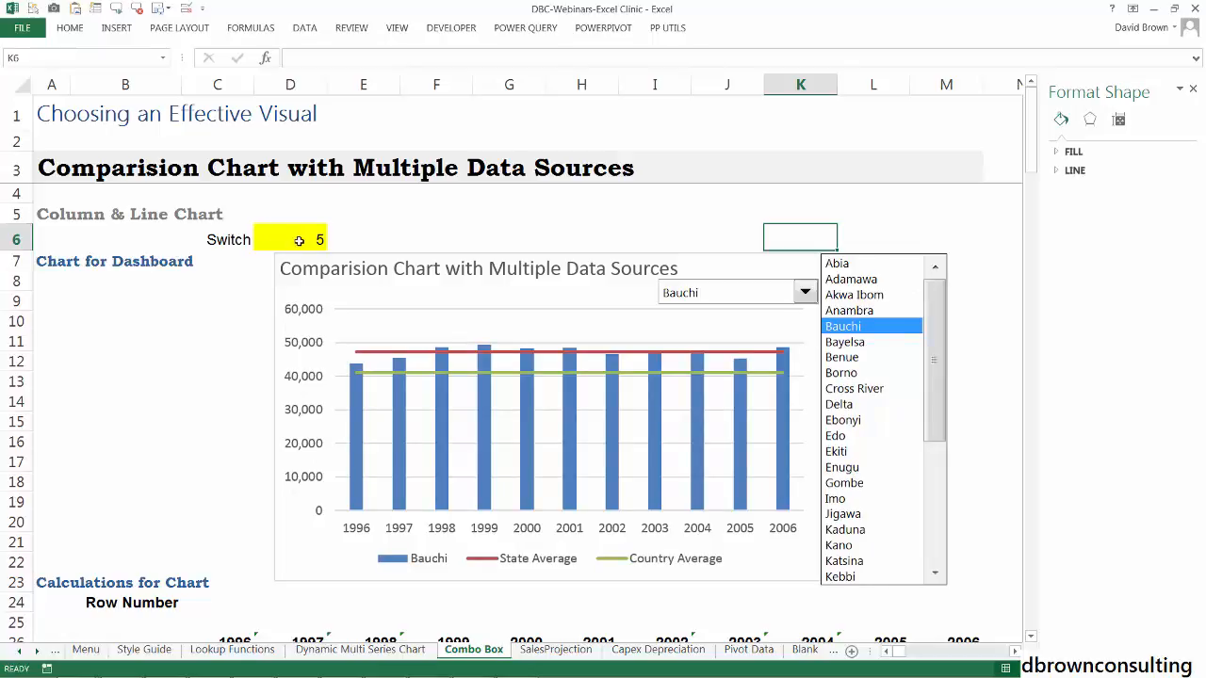
left_click(844, 342)
Set the Switch cell to 8 to test driving the chart and both form controls directly from the cell
left_click(311, 238)
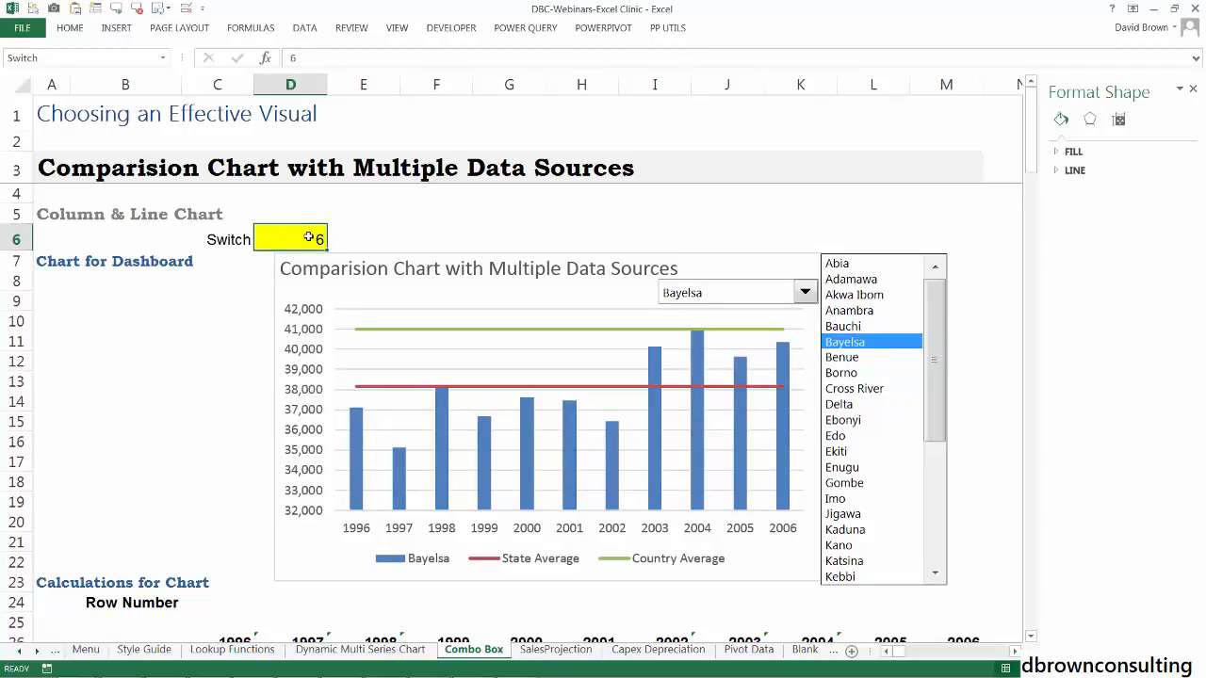
type("8")
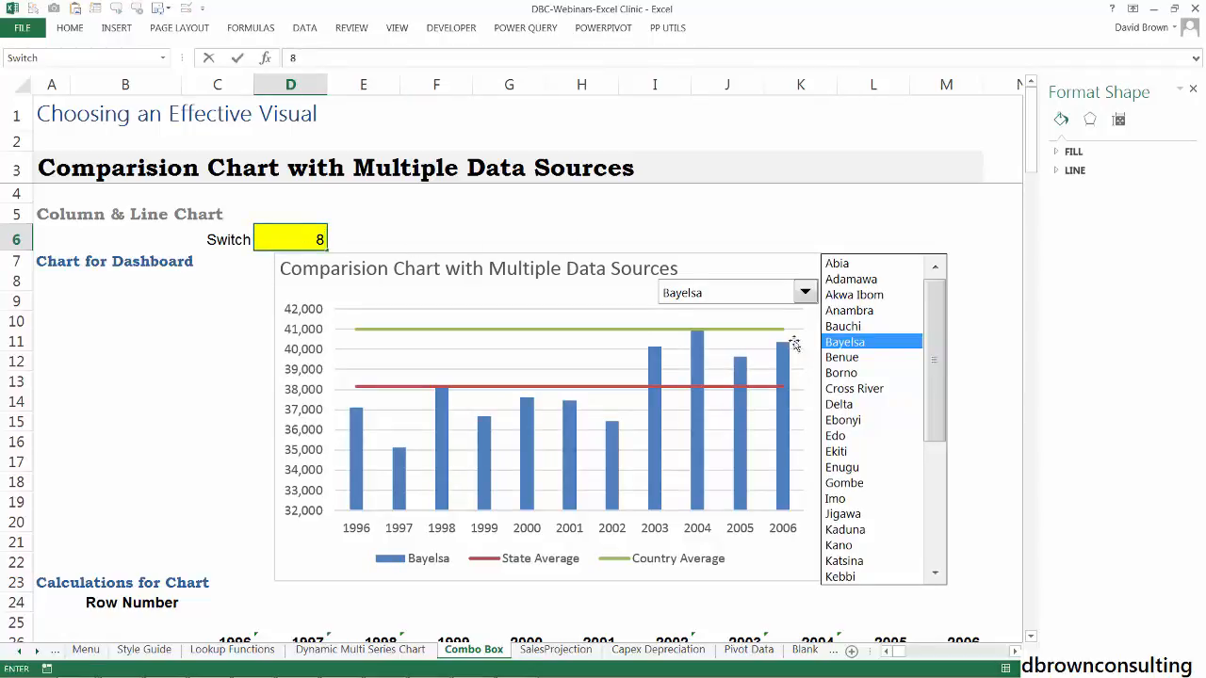
key("Return")
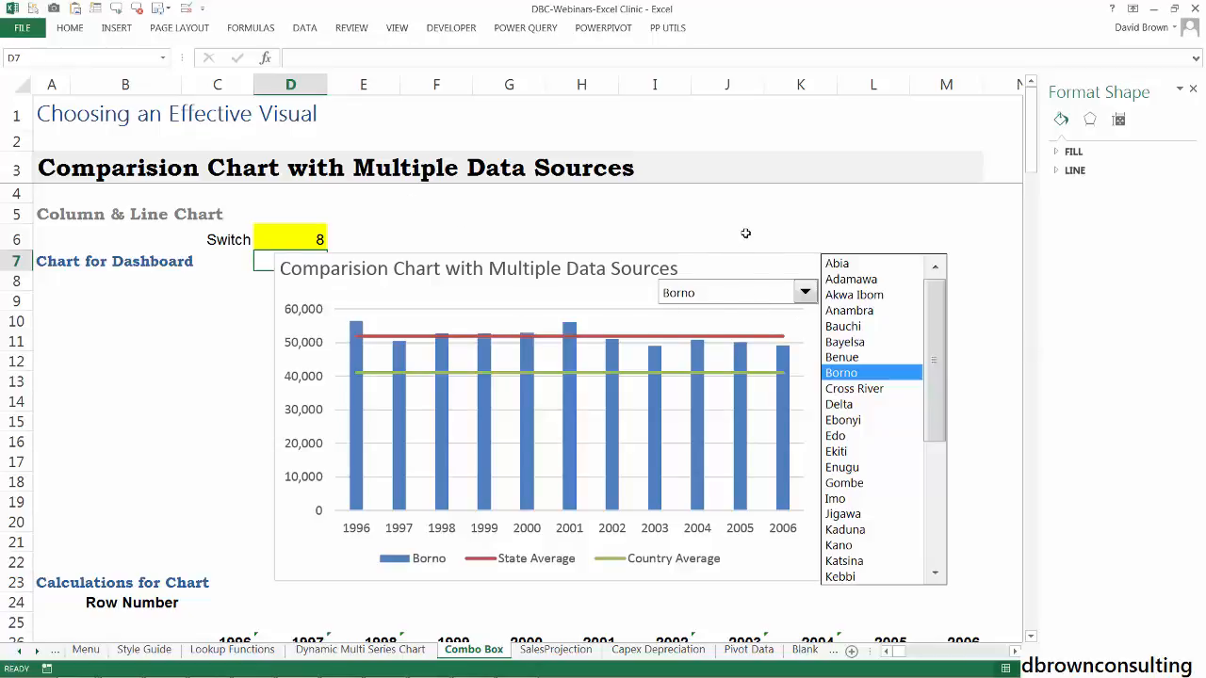
Check the featured questions on the Menu sheet and return to the Combo Box sheet
left_click(45, 118)
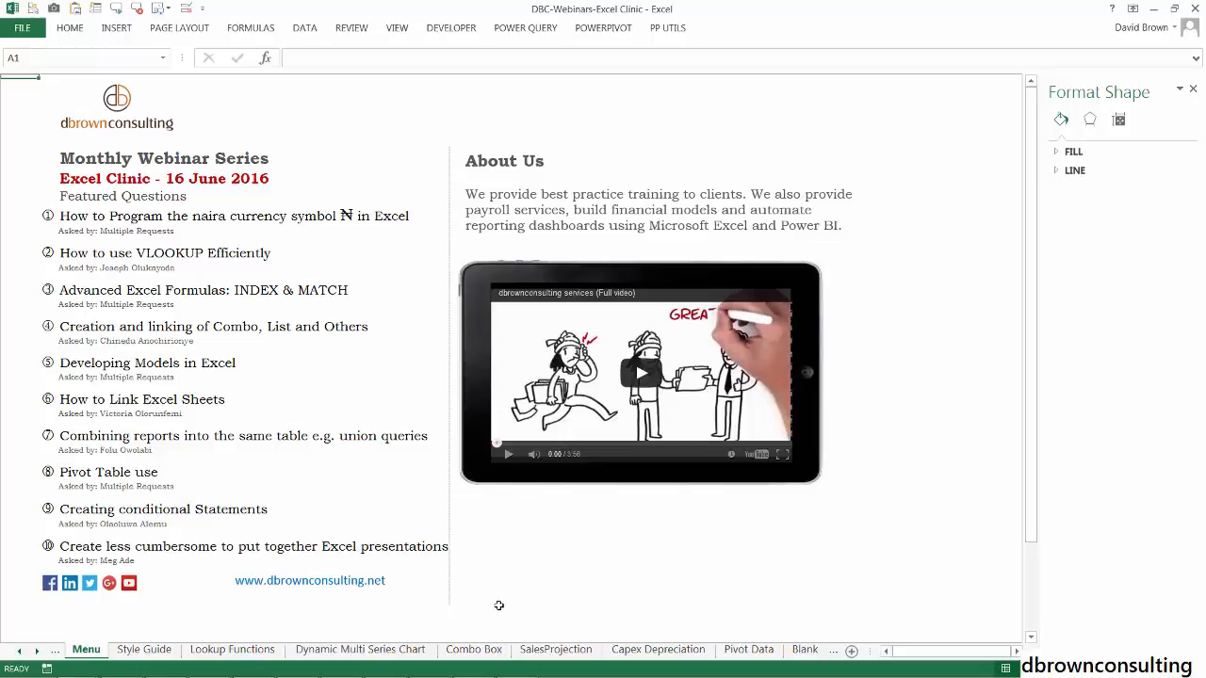
left_click(490, 650)
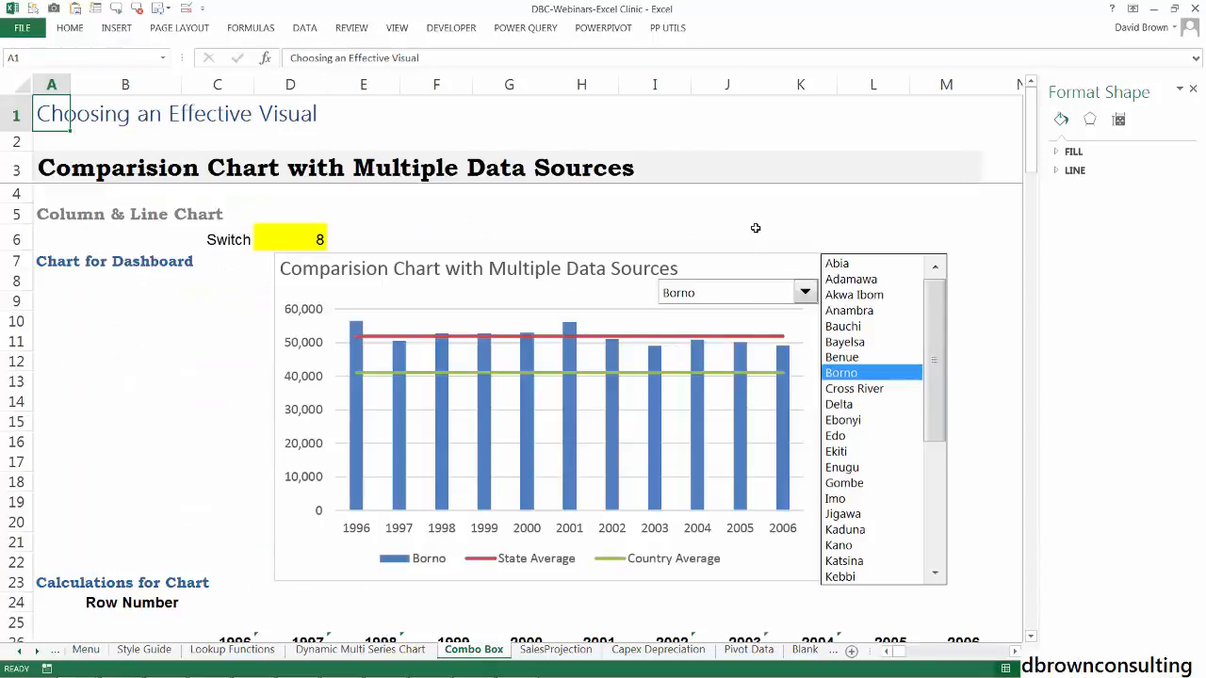
left_click(759, 219)
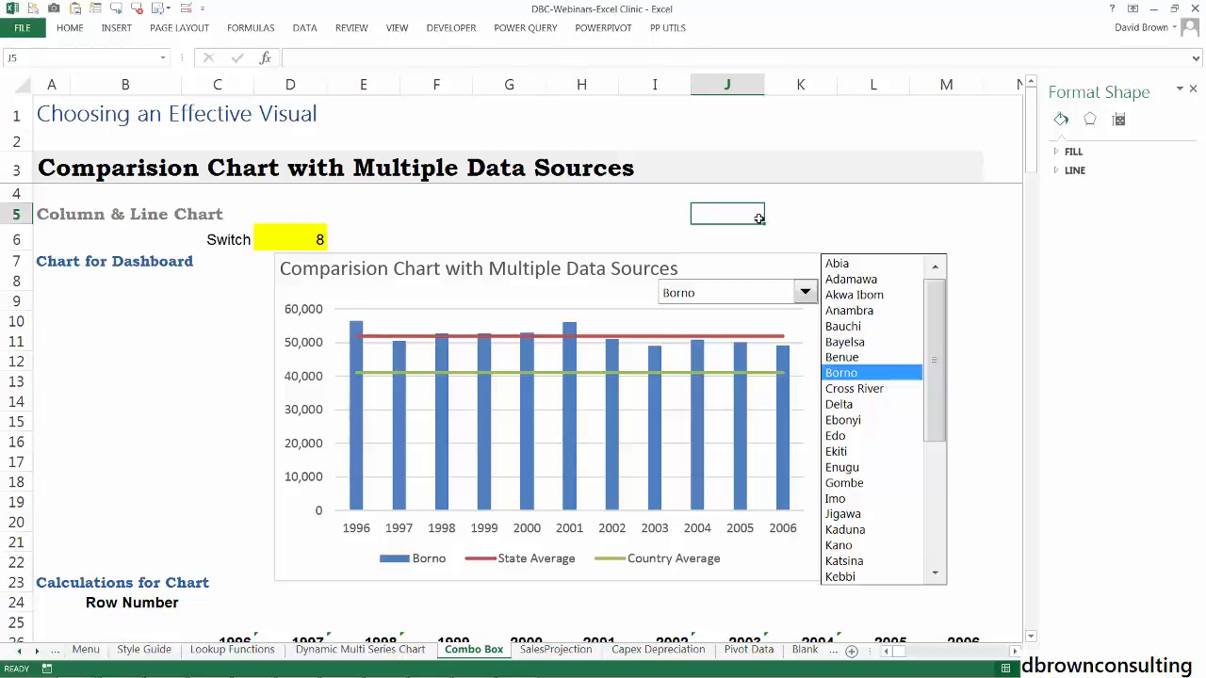
Review how the Switch cell, the source data and the chart calculations in B26:M29 feed the comparison chart
left_click(294, 234)
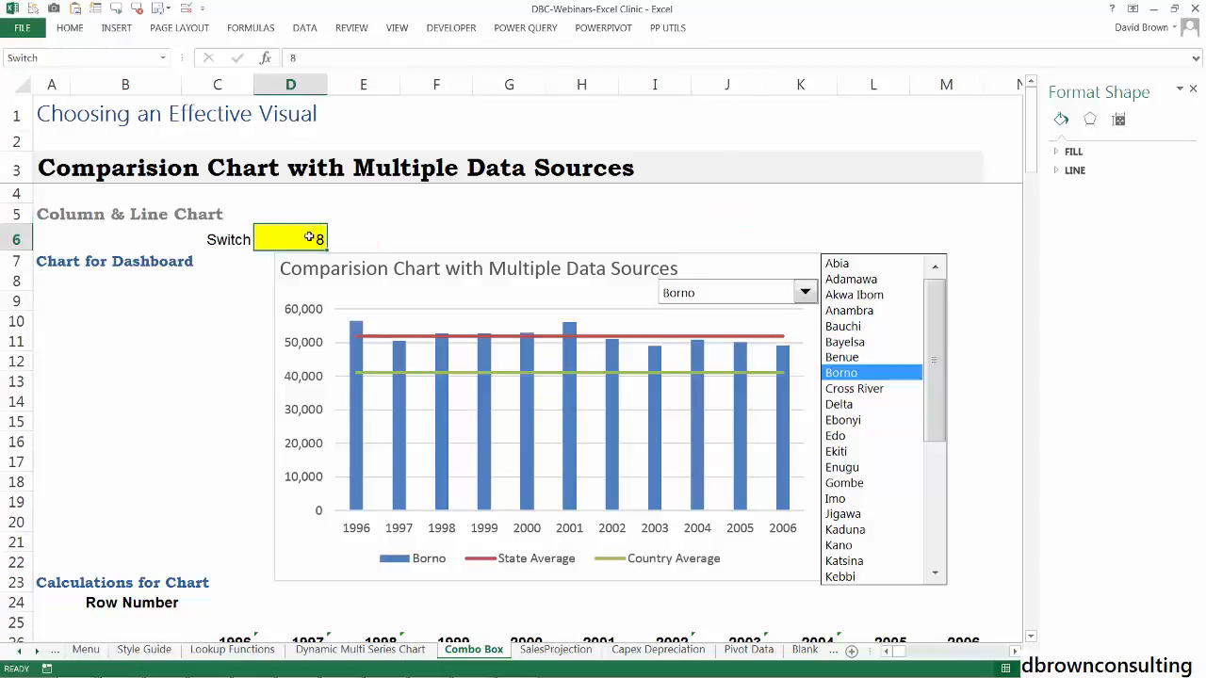
scroll(371, 501, "down", 4)
scroll(302, 479, "down", 4)
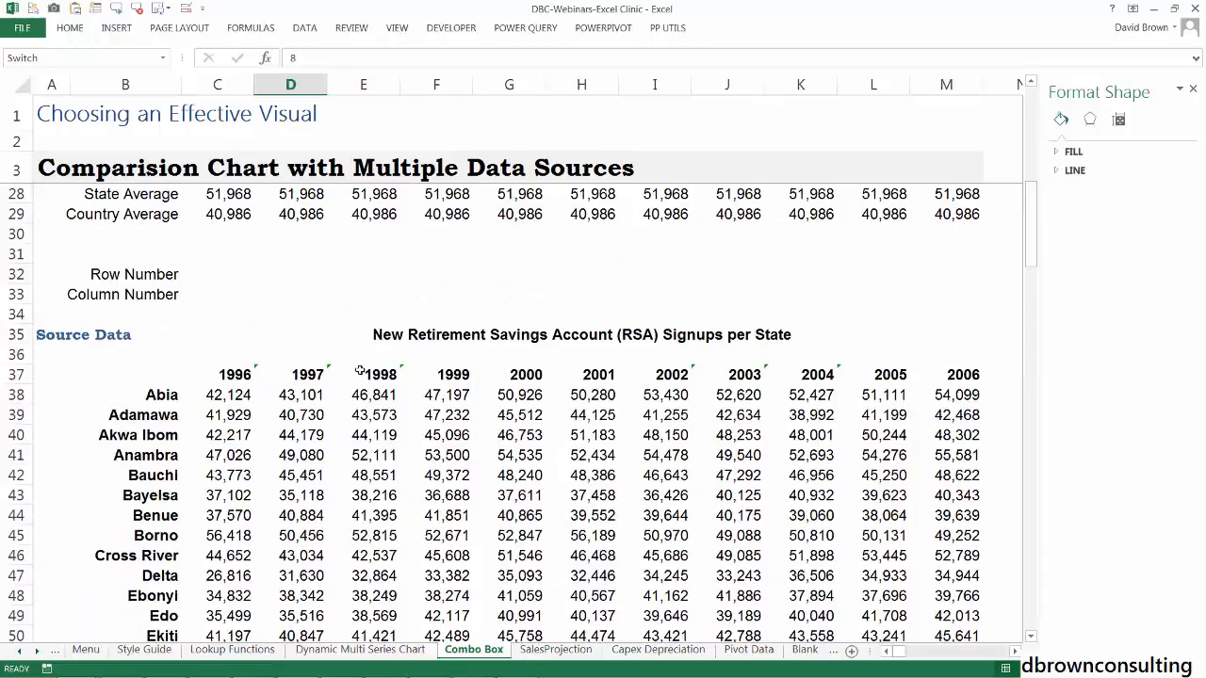
scroll(315, 372, "up", 3)
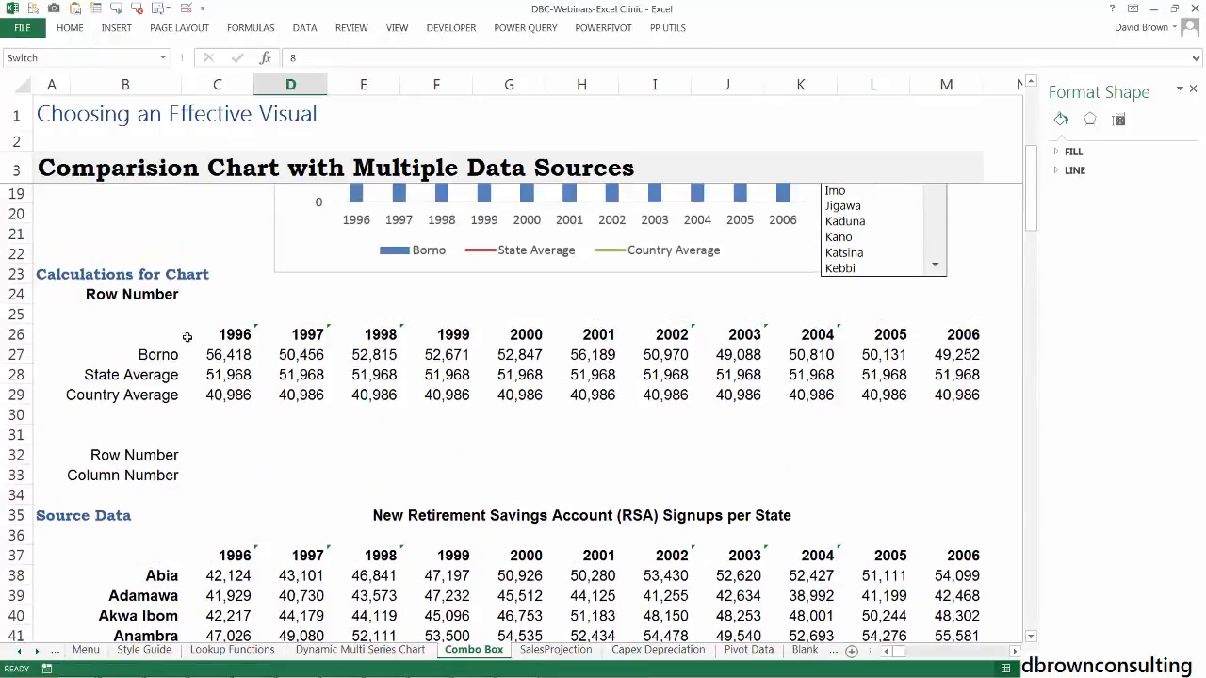
left_click_drag(169, 342, 947, 396)
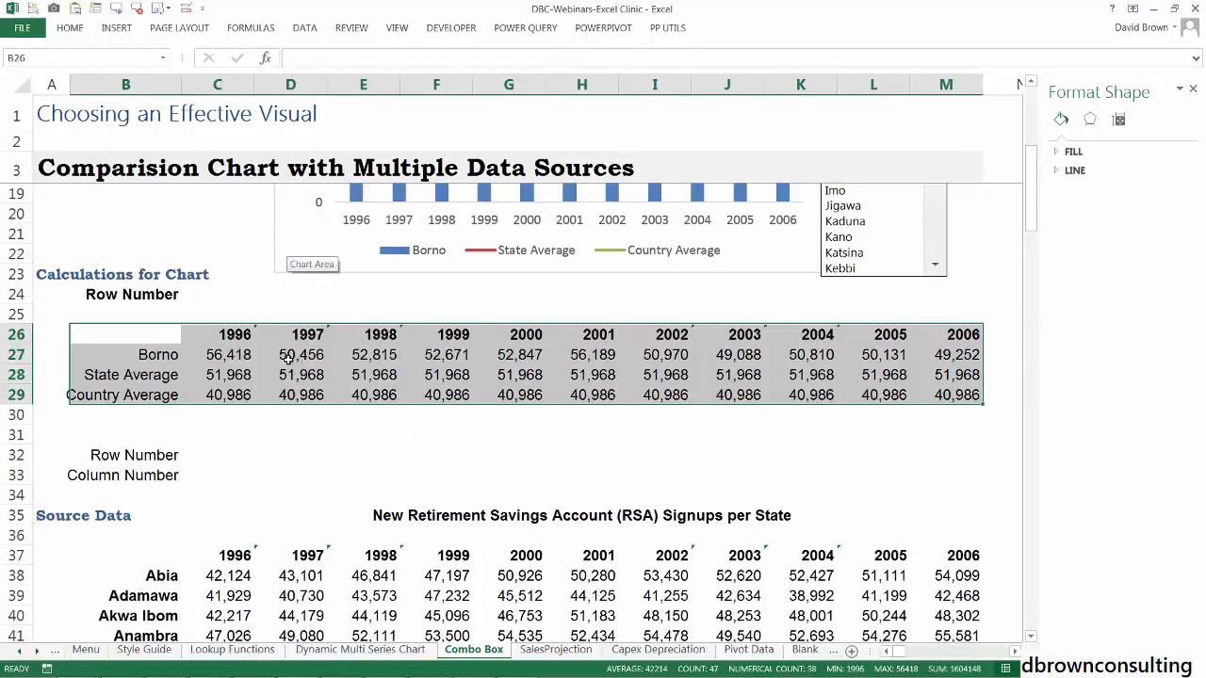
scroll(418, 349, "up", 5)
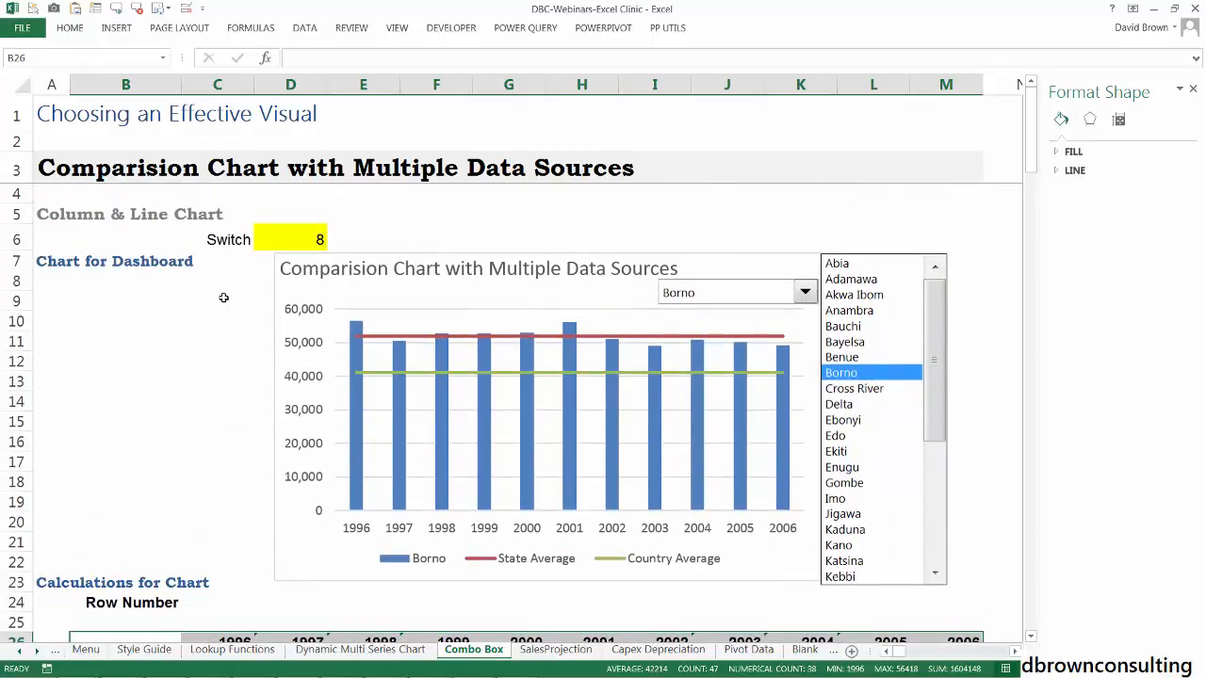
left_click(224, 299)
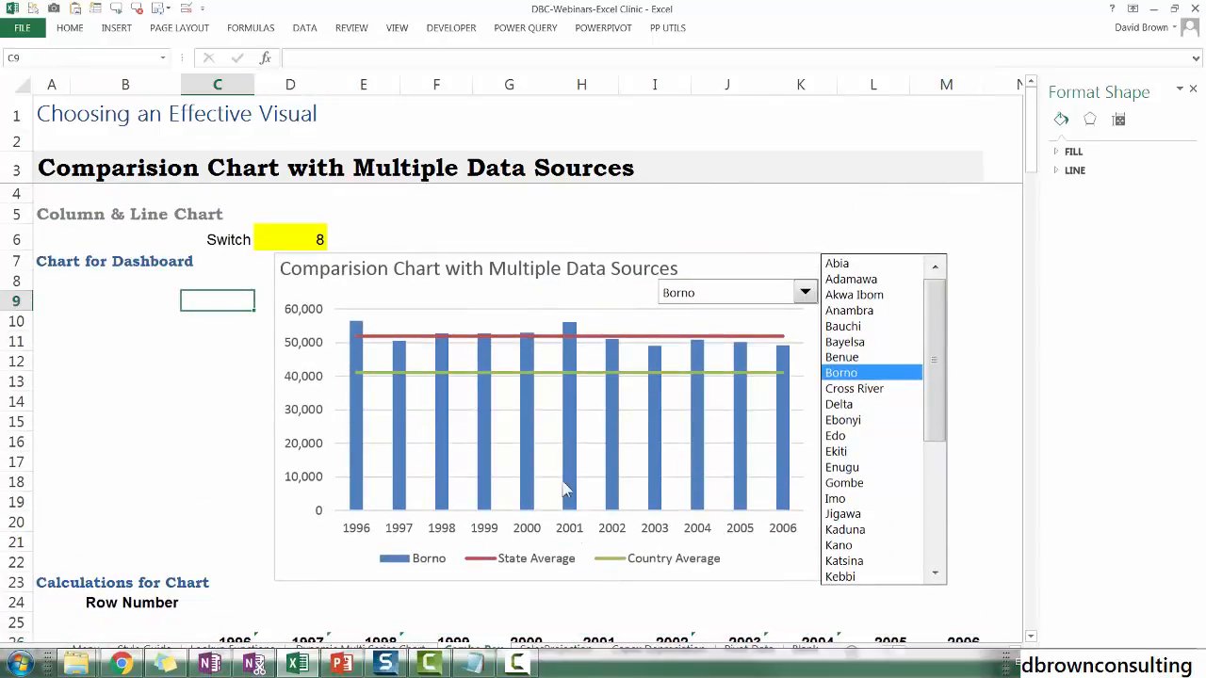
Open the Capex Depreciation sheet and close the Format Shape pane
left_click(658, 650)
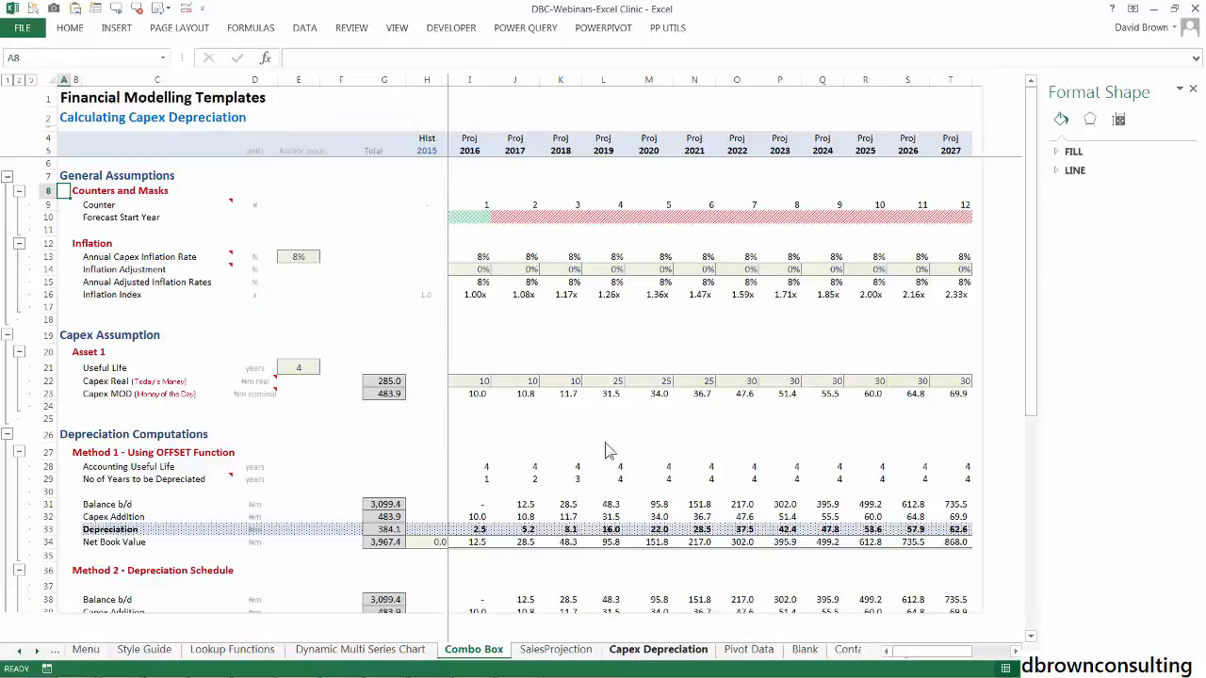
left_click(424, 229)
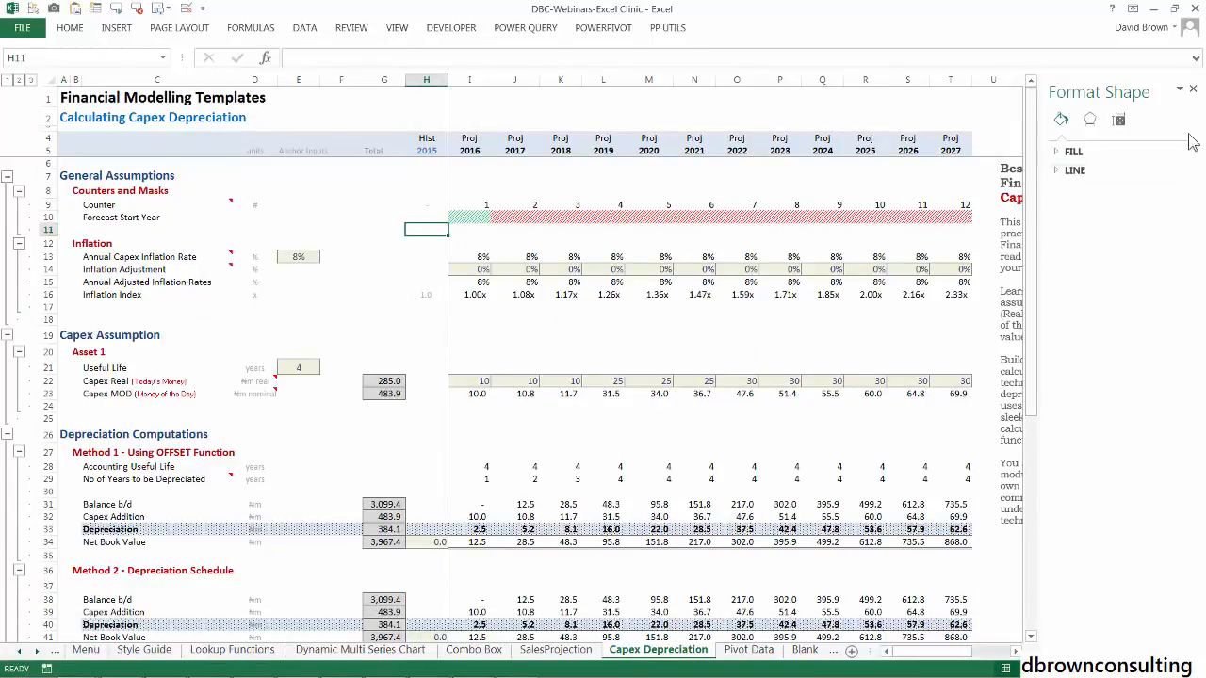
left_click(1193, 89)
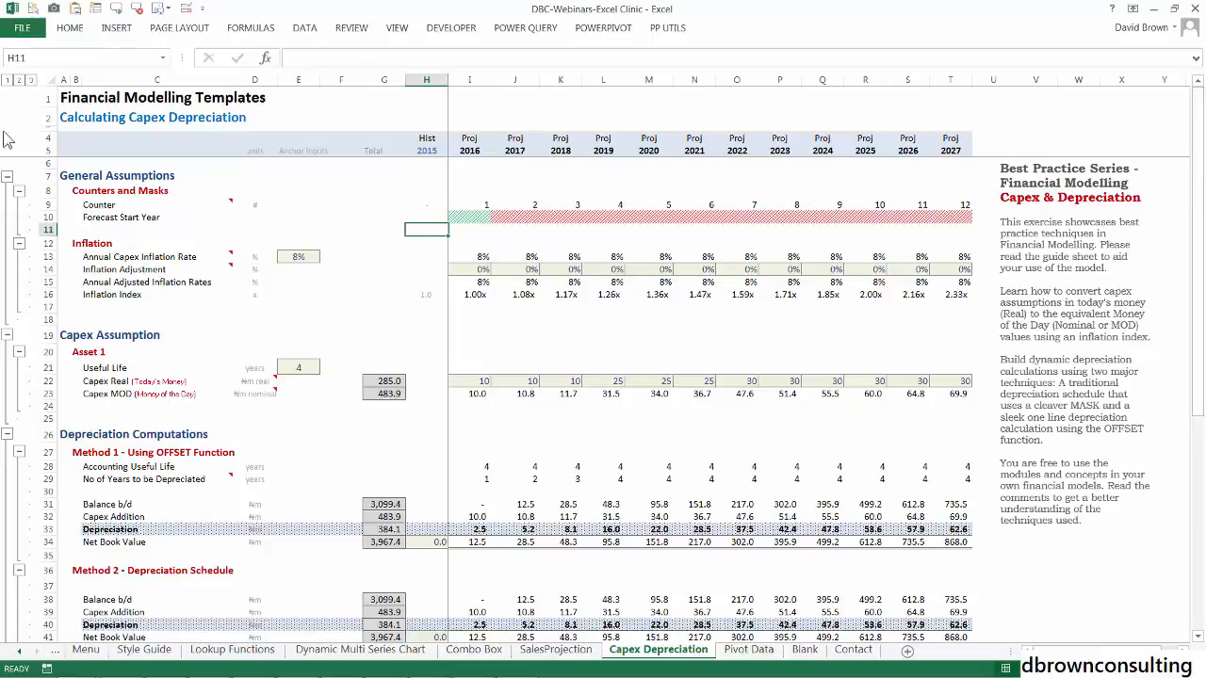
Collapse the outline to its second level, expand Method 1 - Using OFFSET Function, and restore all outline levels to view the model structure
left_click(21, 81)
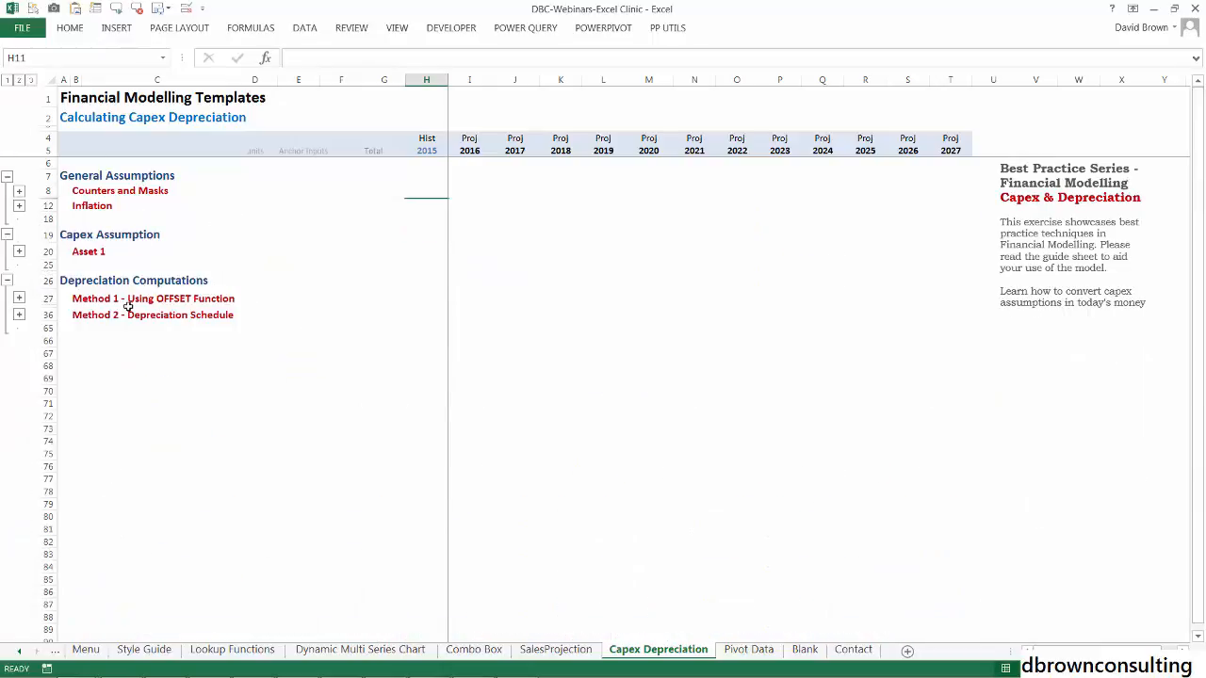
left_click(19, 298)
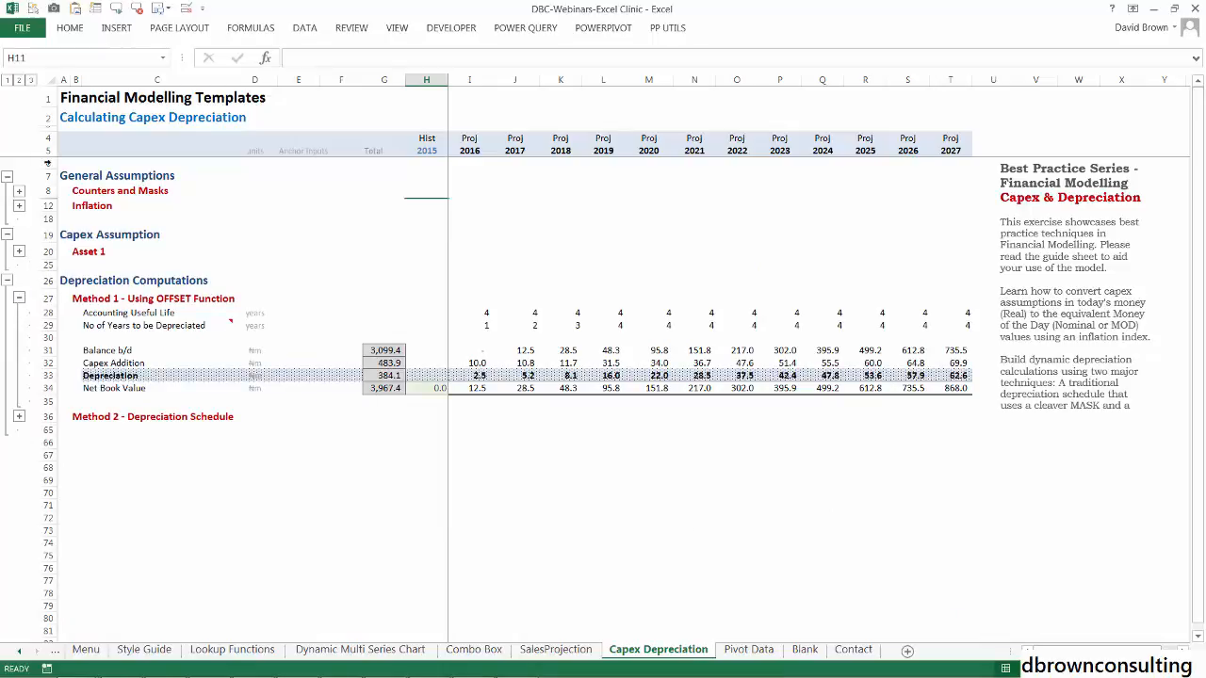
left_click(30, 80)
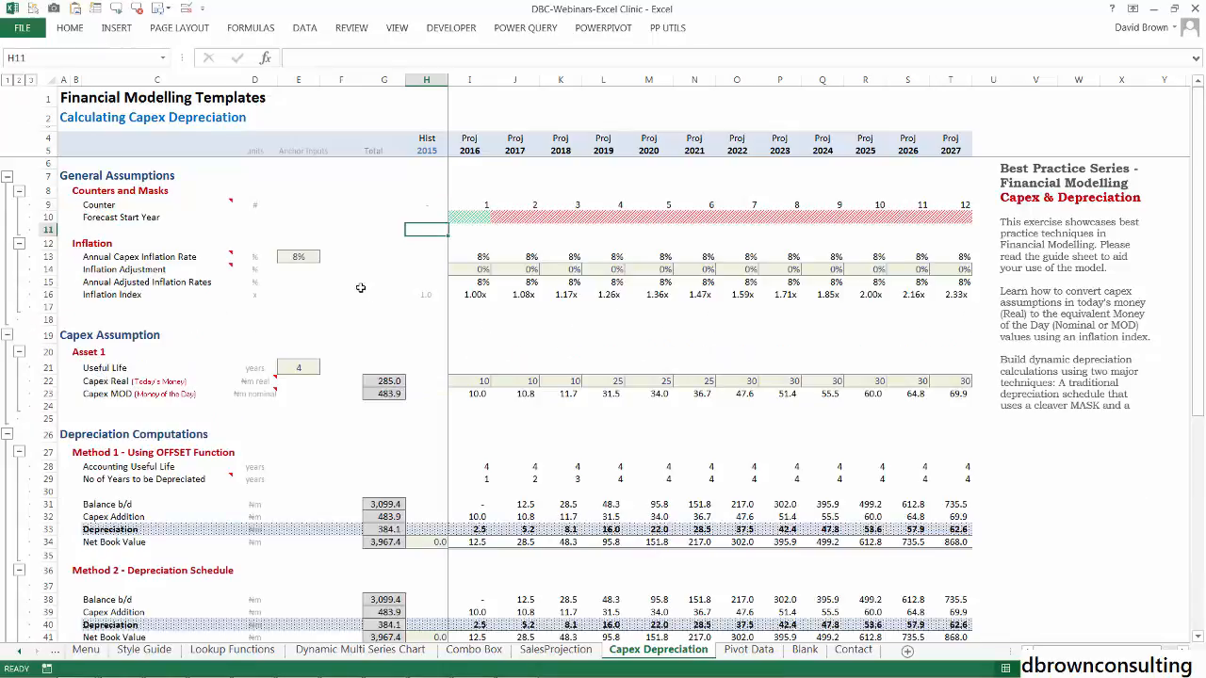
Examine the inflation inputs, Accounting Useful Life formulas, and the Depreciation and Net Book Value formulas of the OFFSET method
left_click(323, 272)
left_click(310, 258)
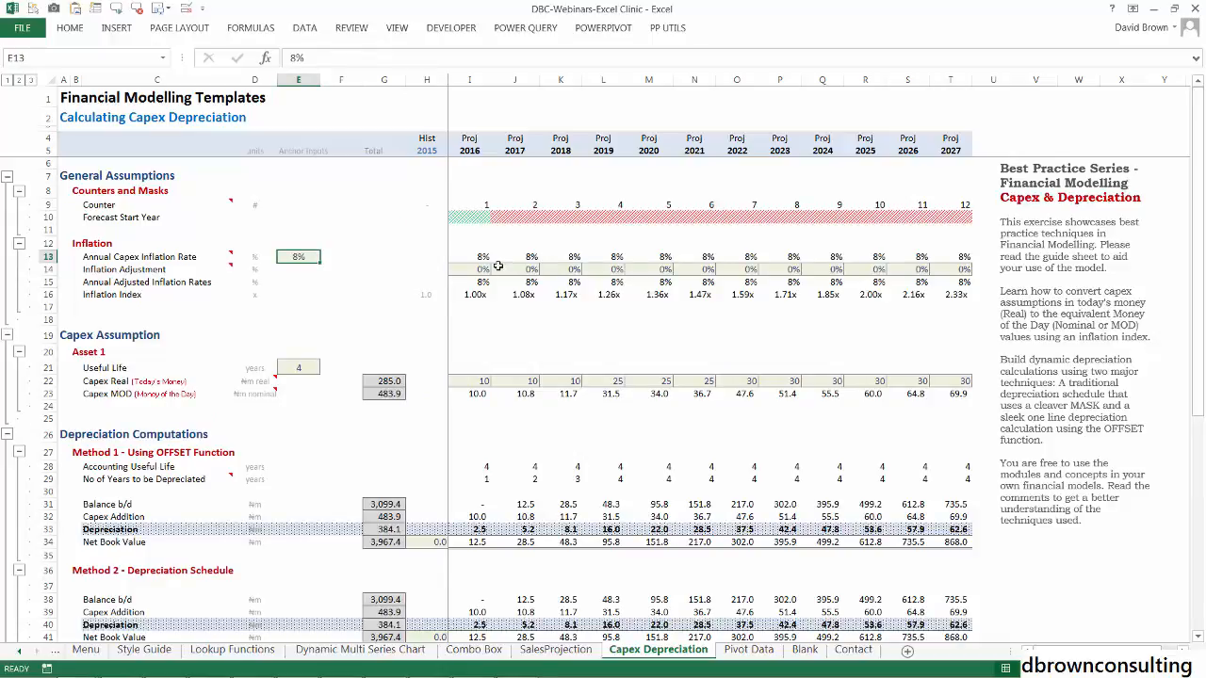
left_click_drag(426, 278, 531, 257)
left_click(488, 320)
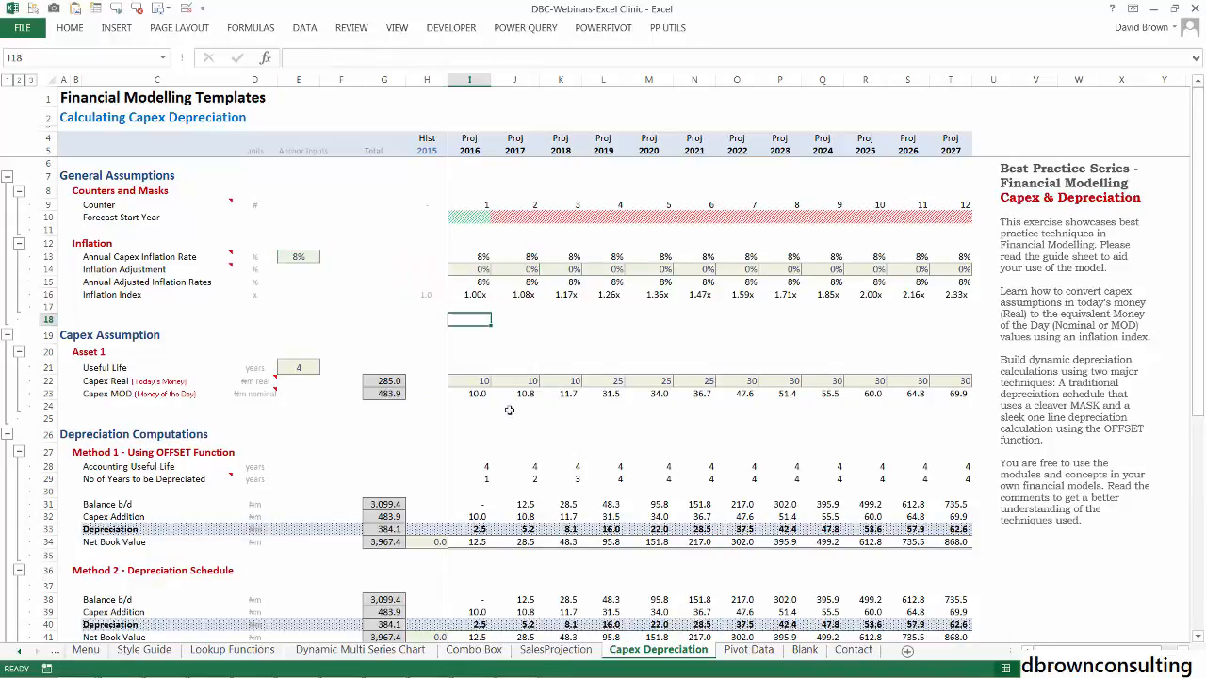
left_click(488, 467)
left_click(555, 466)
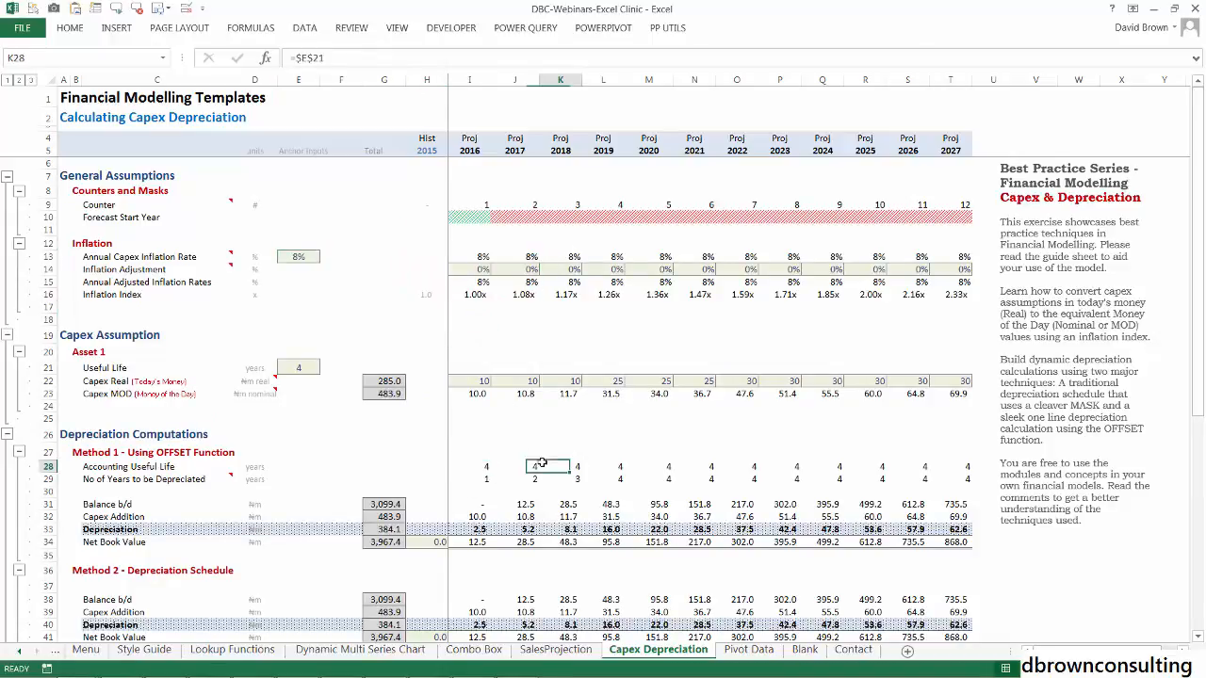
left_click(648, 467)
left_click(562, 529)
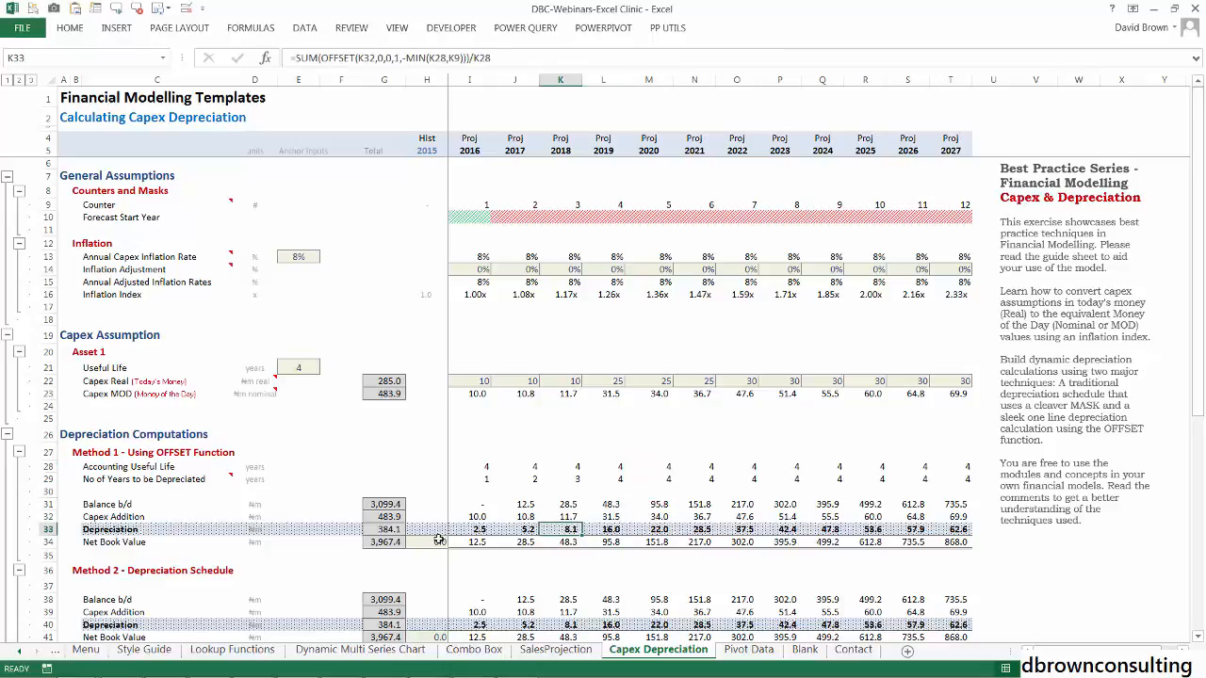
left_click_drag(476, 544, 678, 532)
left_click(599, 545)
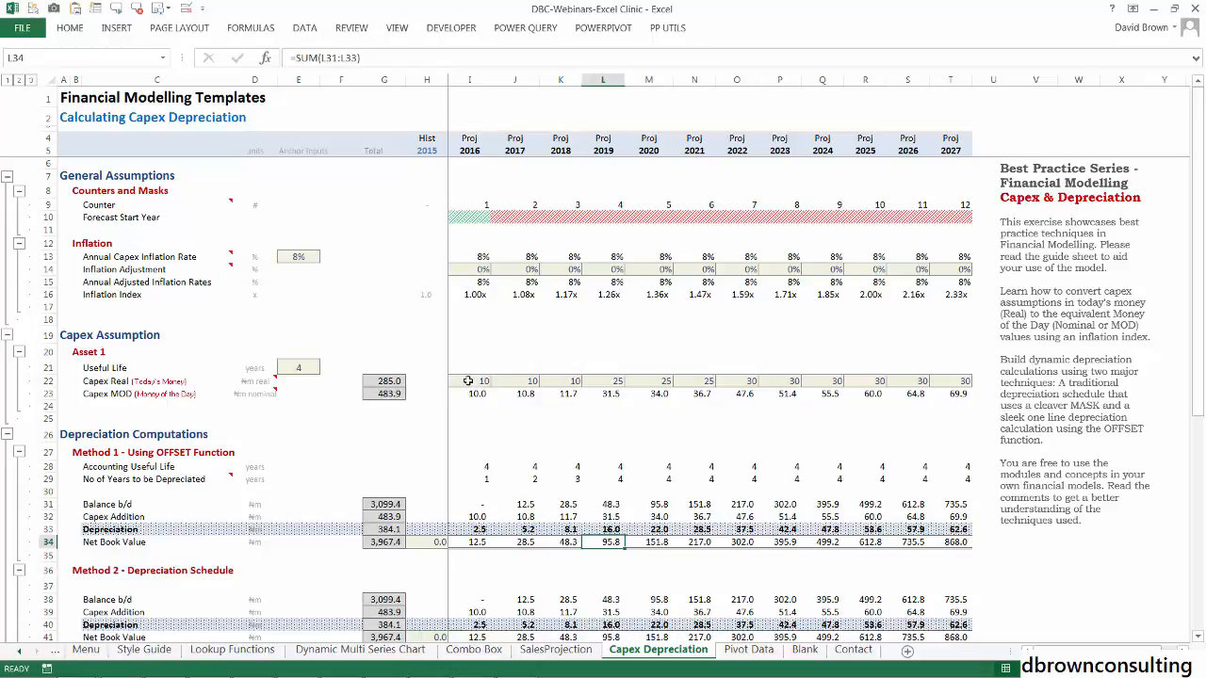
Set the 2017 Capex Real input for Asset 1 to 50 and return to the Menu sheet
left_click_drag(468, 381, 931, 378)
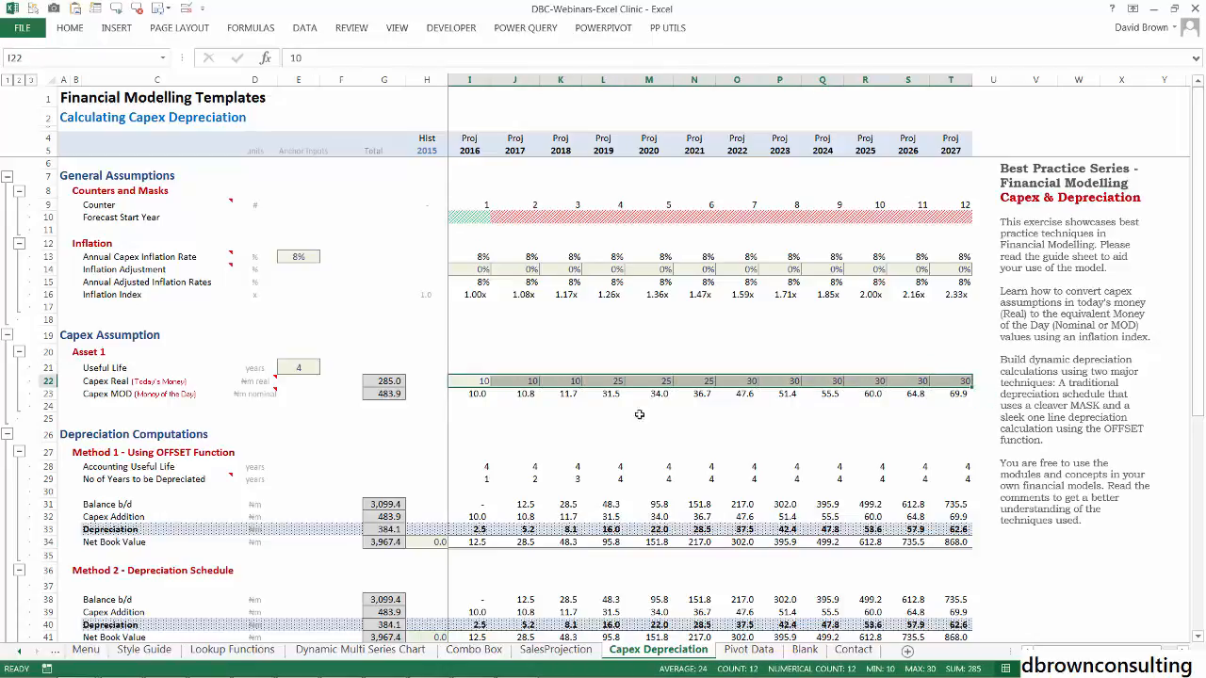
left_click(476, 382)
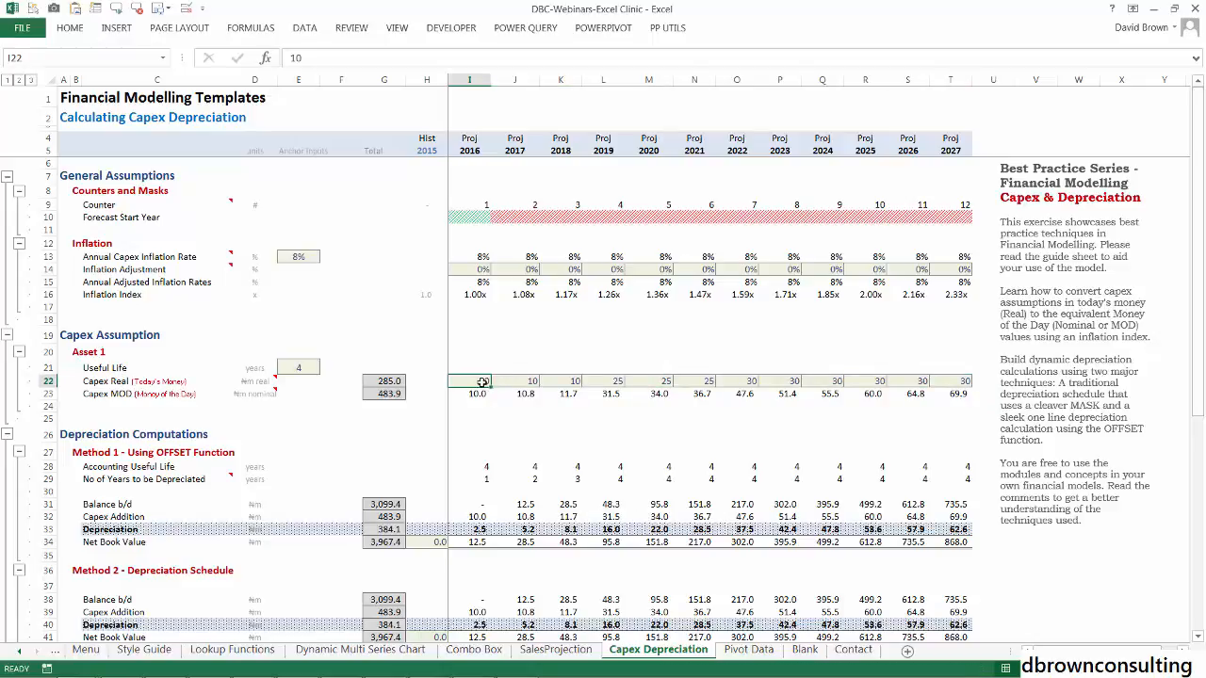
left_click(518, 382)
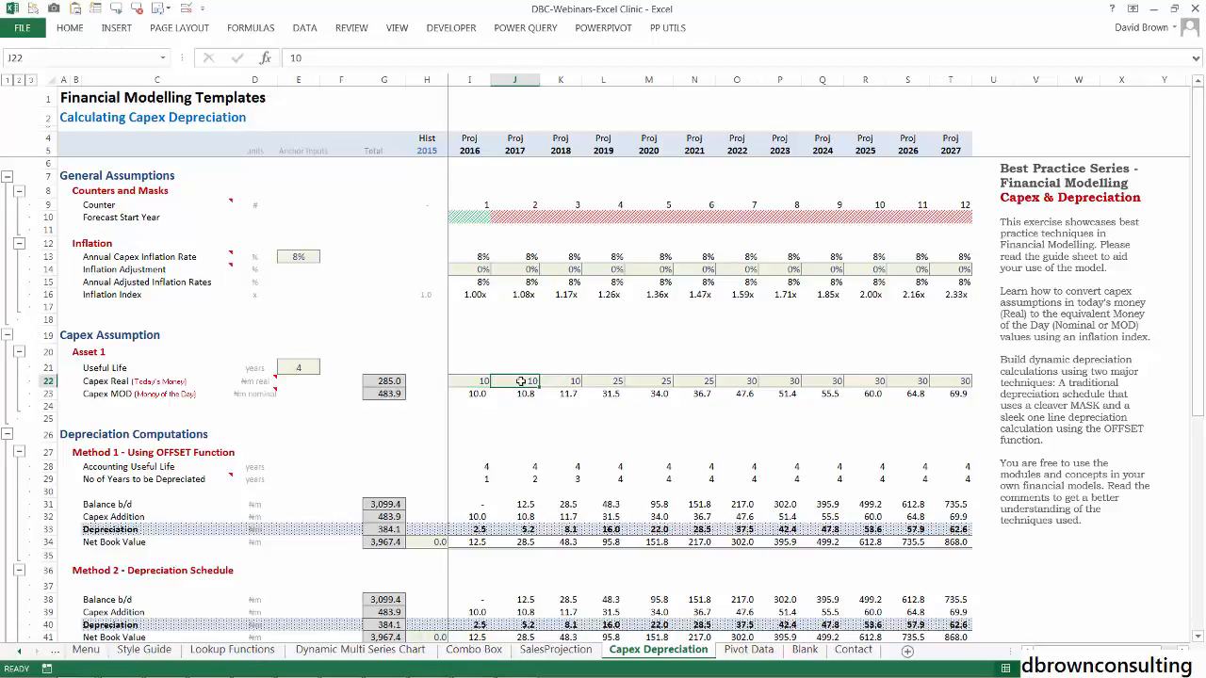
type("5")
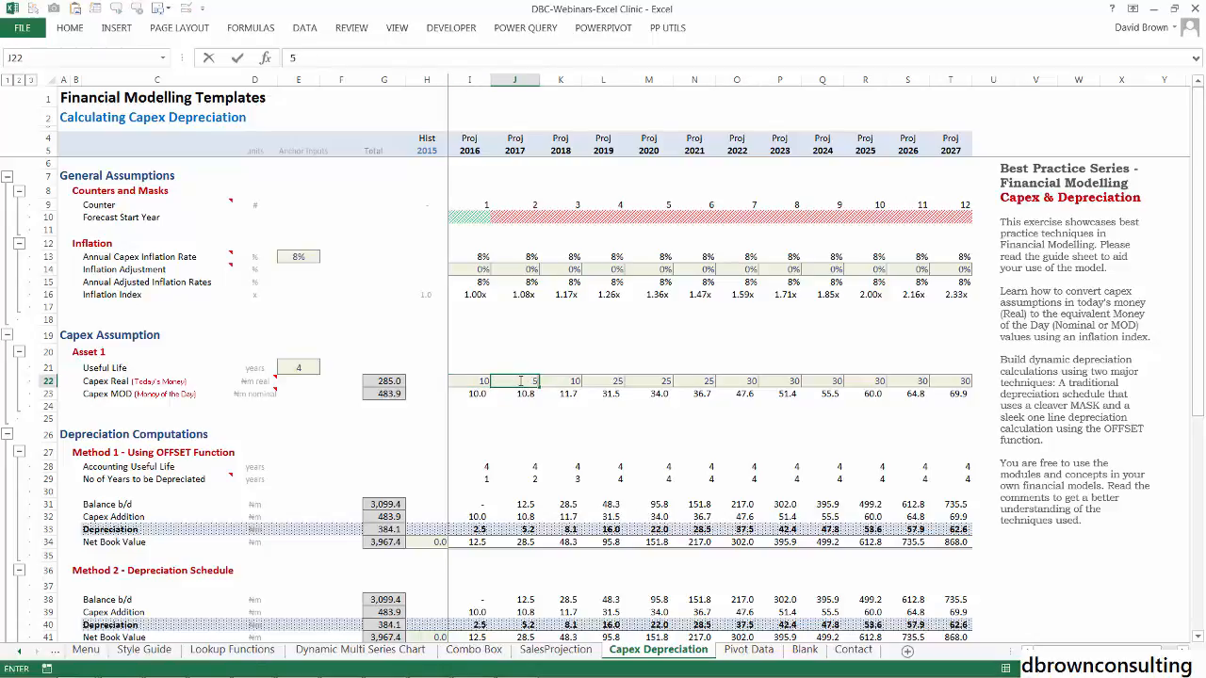
type("0")
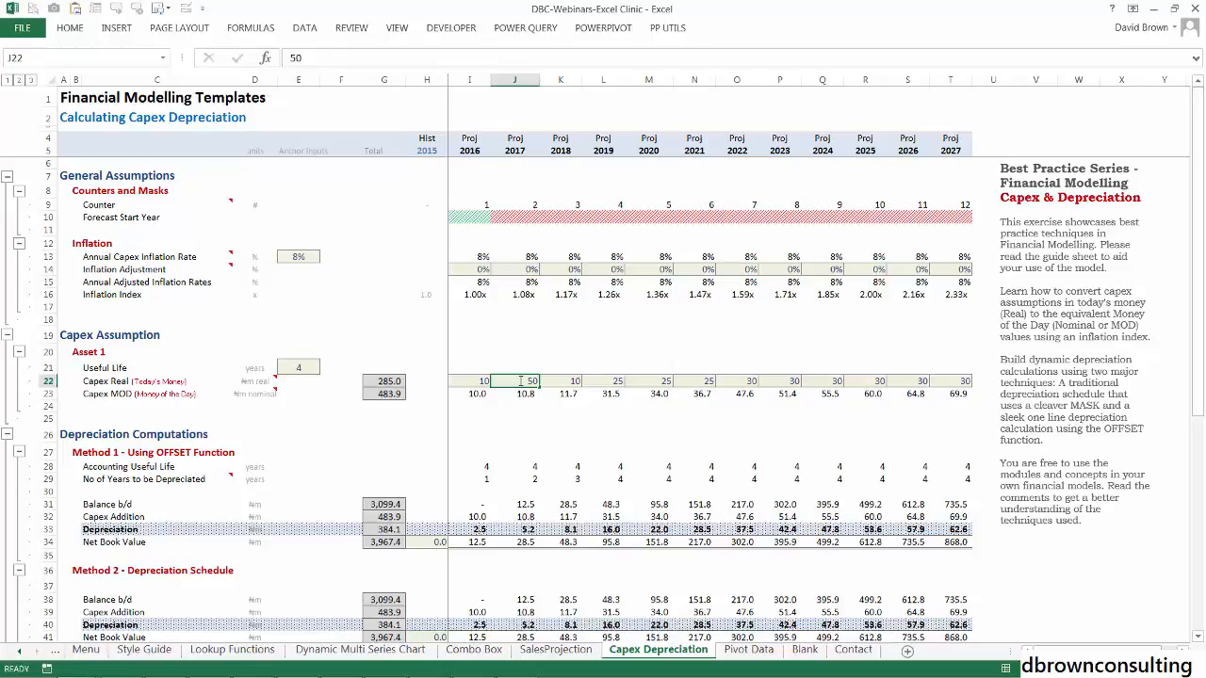
key("Return")
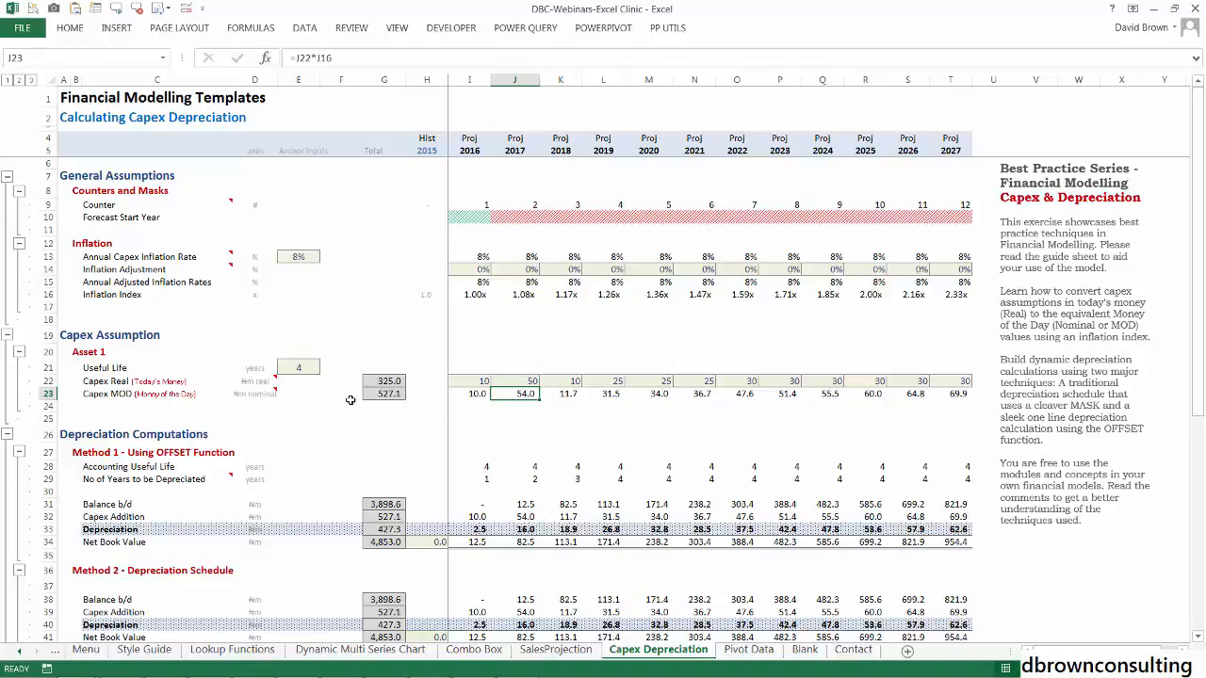
left_click(86, 650)
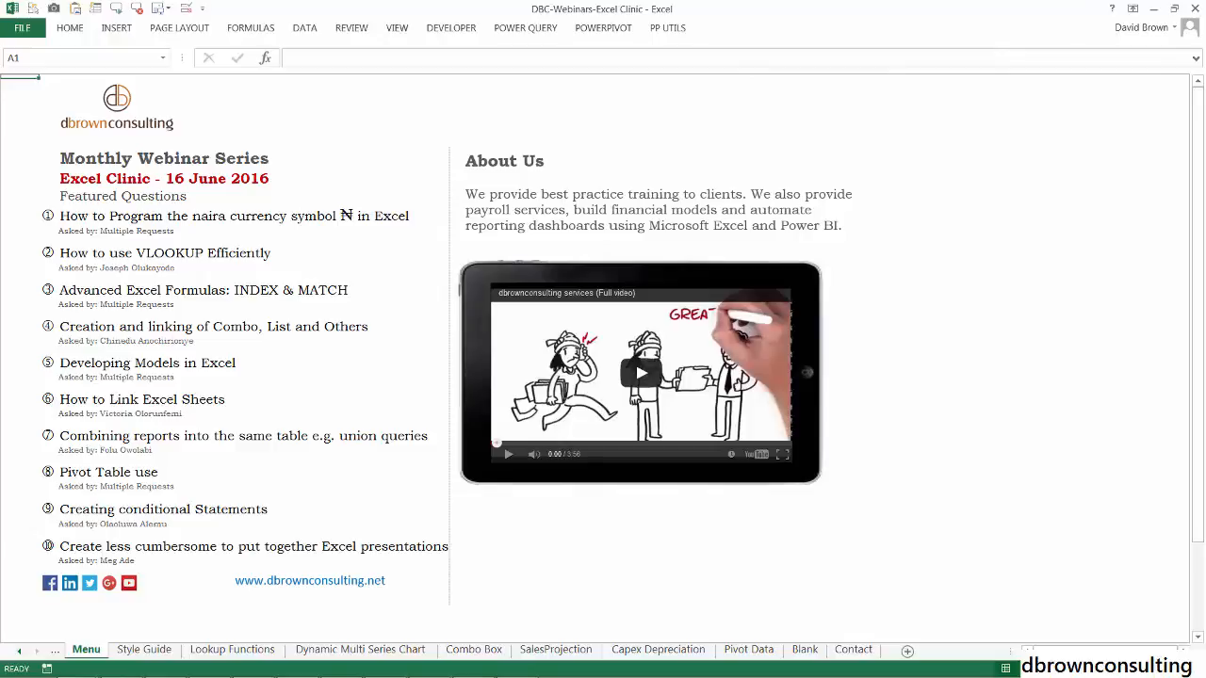
Open the workbook EO201 - Simple Budget - Linking Sheets from the Files folder without updating its external links
key("alt+Tab")
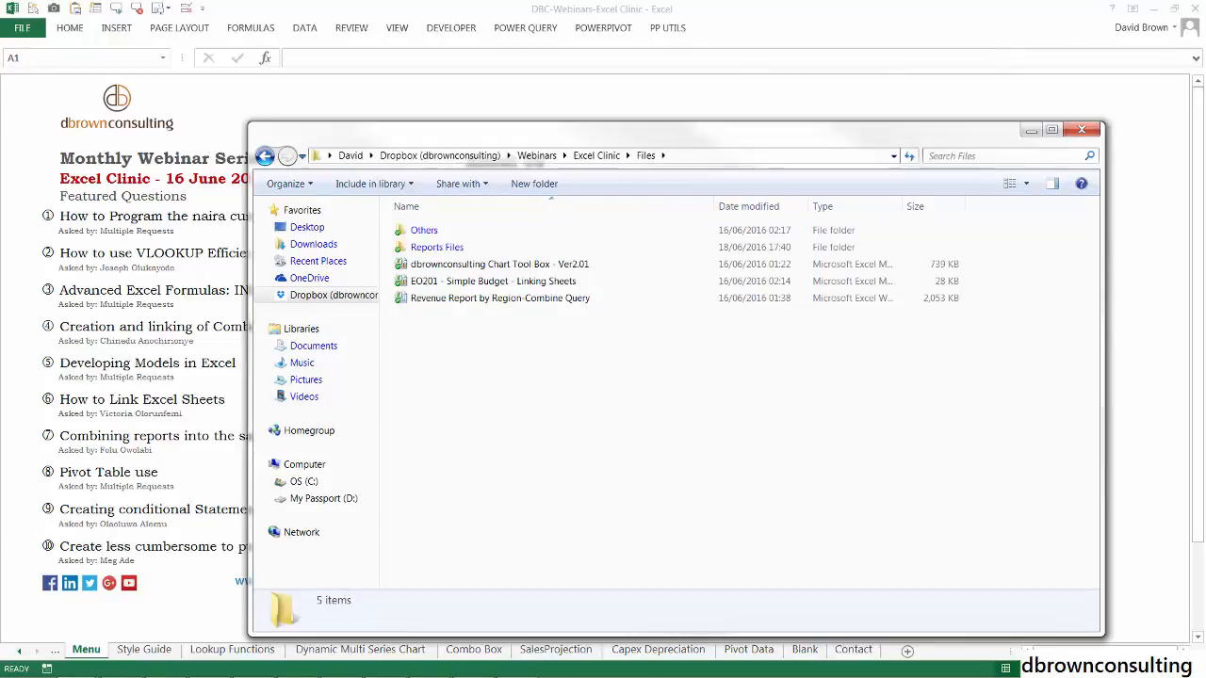
double_click(539, 286)
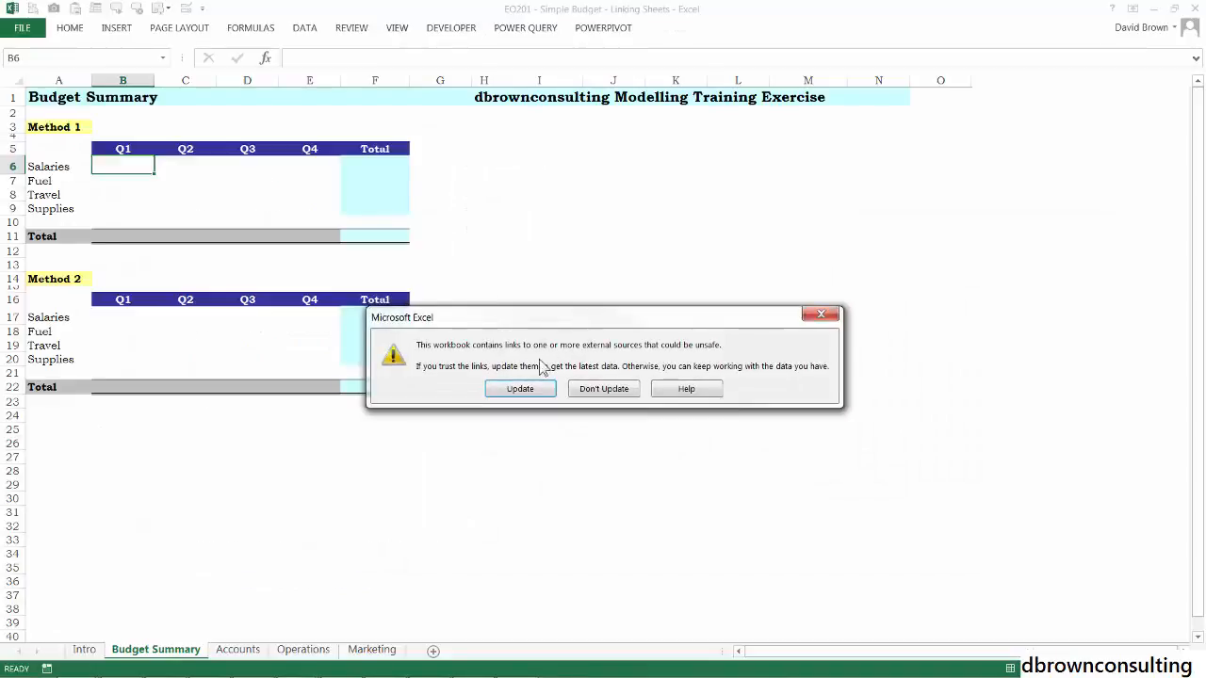
left_click(604, 389)
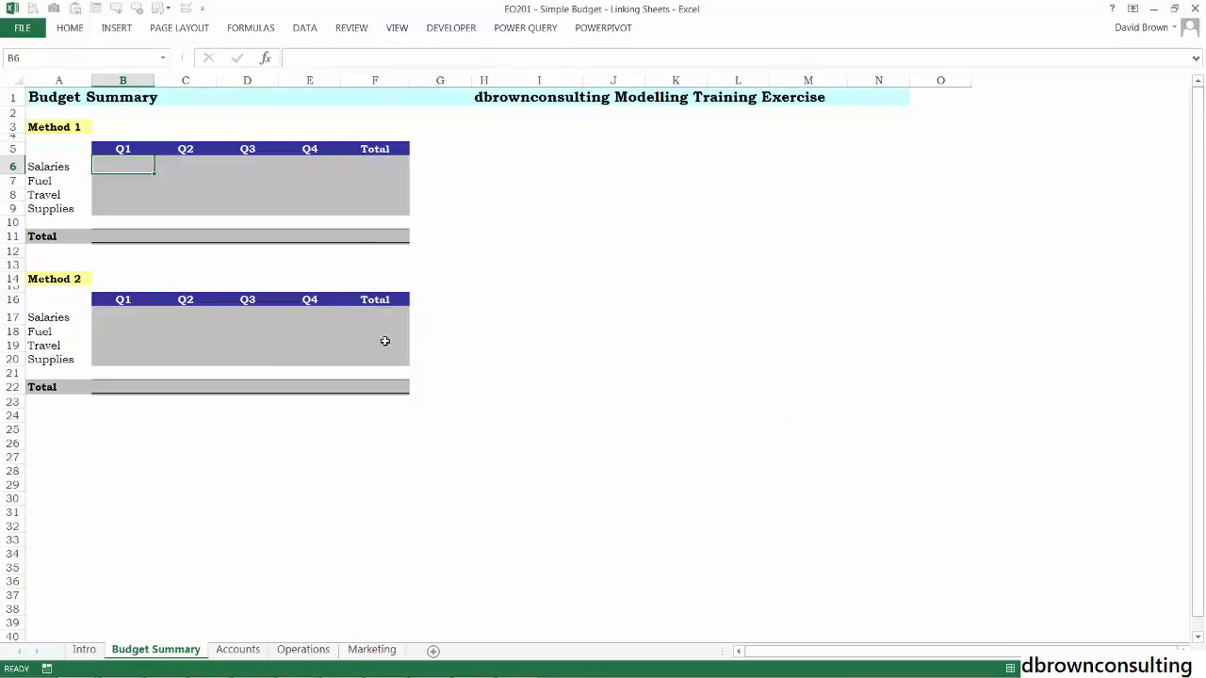
left_click(105, 213)
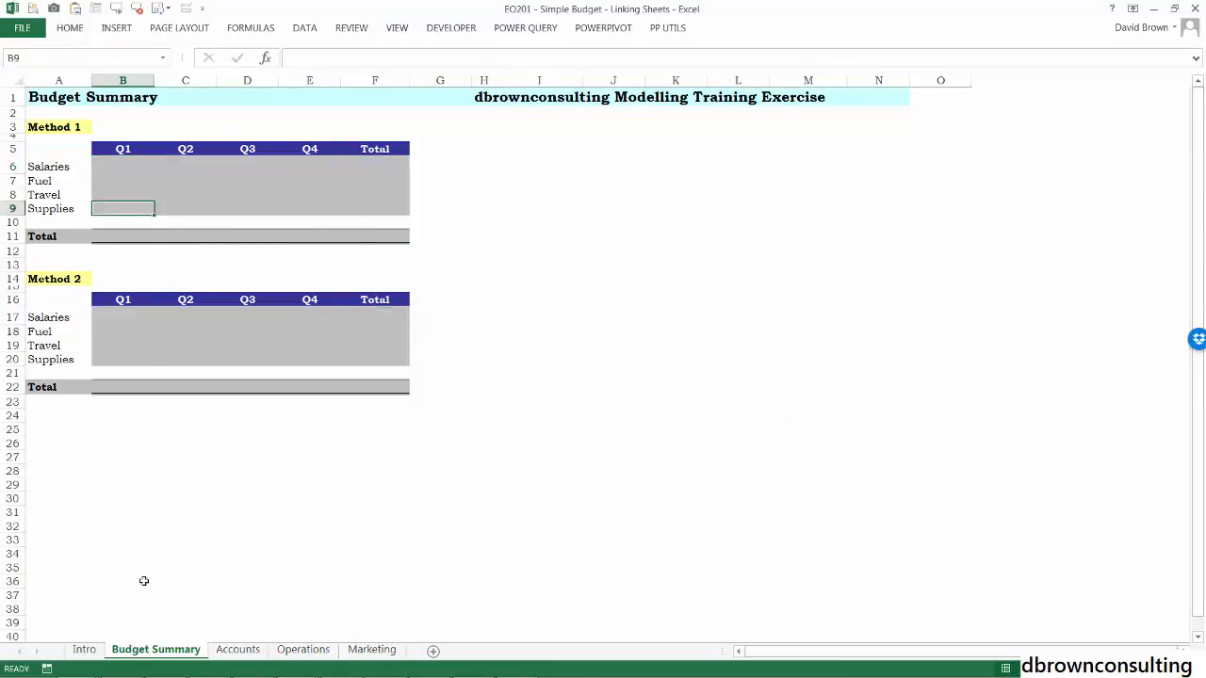
Look through the quarterly expense tables on the Accounts, Operations and Marketing sheets
left_click(243, 649)
left_click(302, 650)
left_click(241, 649)
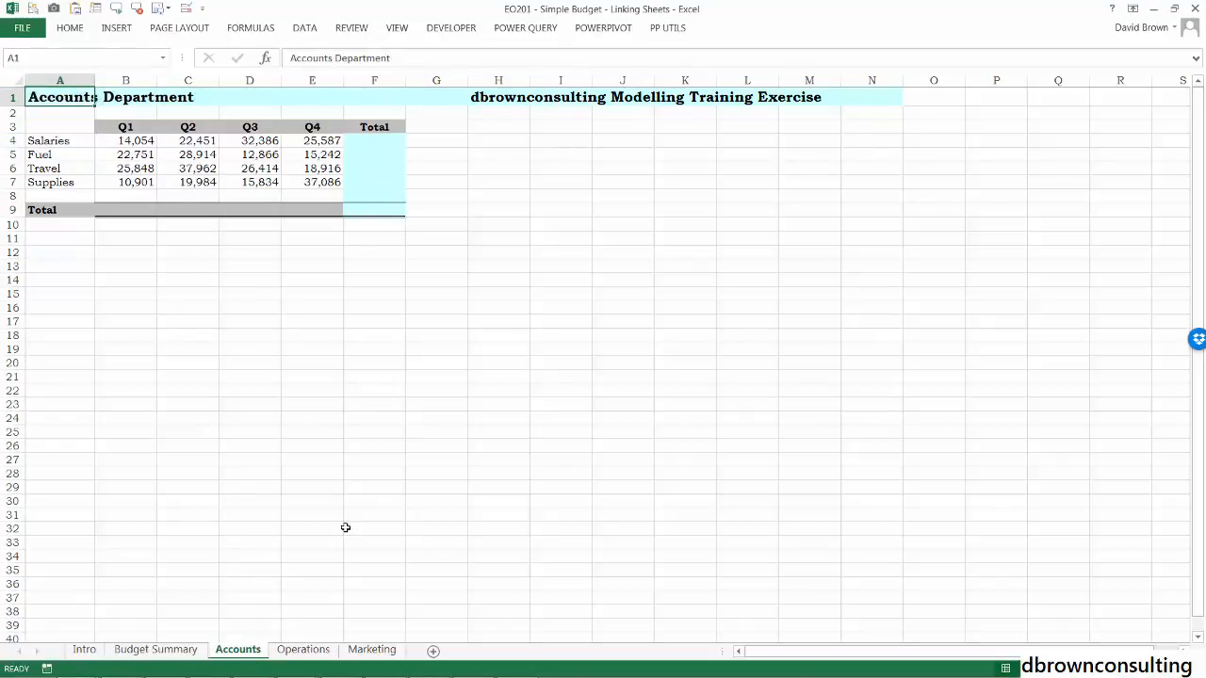
scroll(346, 528, "up", 3)
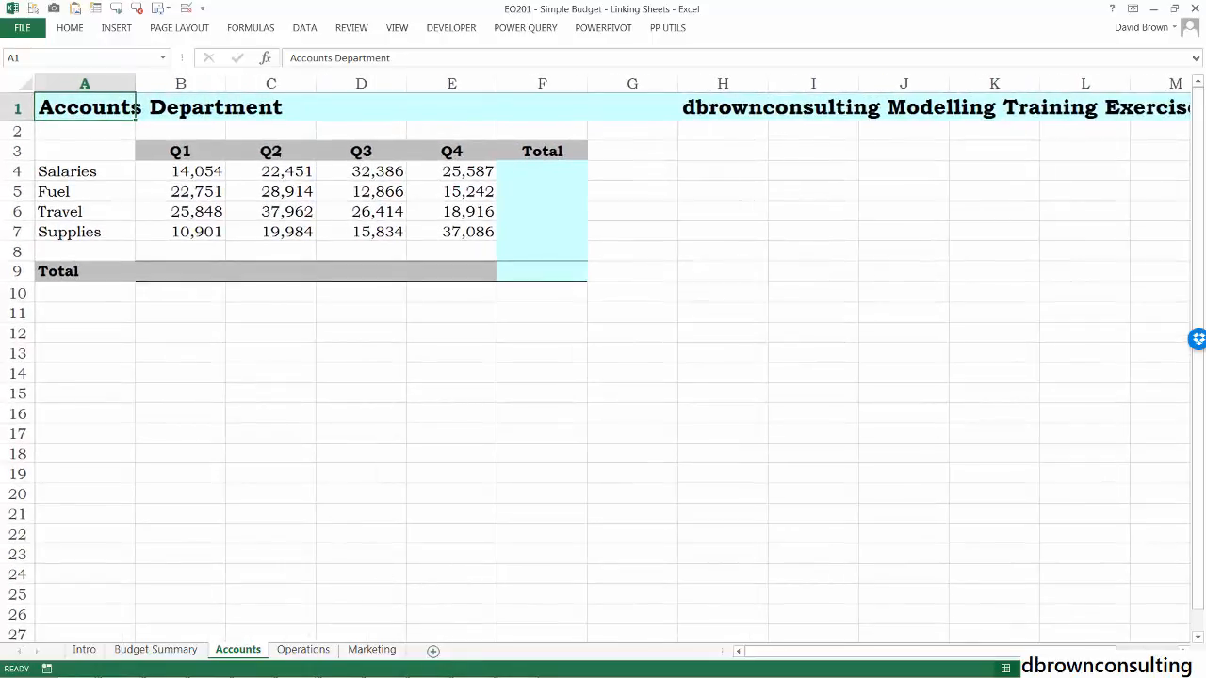
left_click(303, 650)
scroll(428, 537, "up", 3)
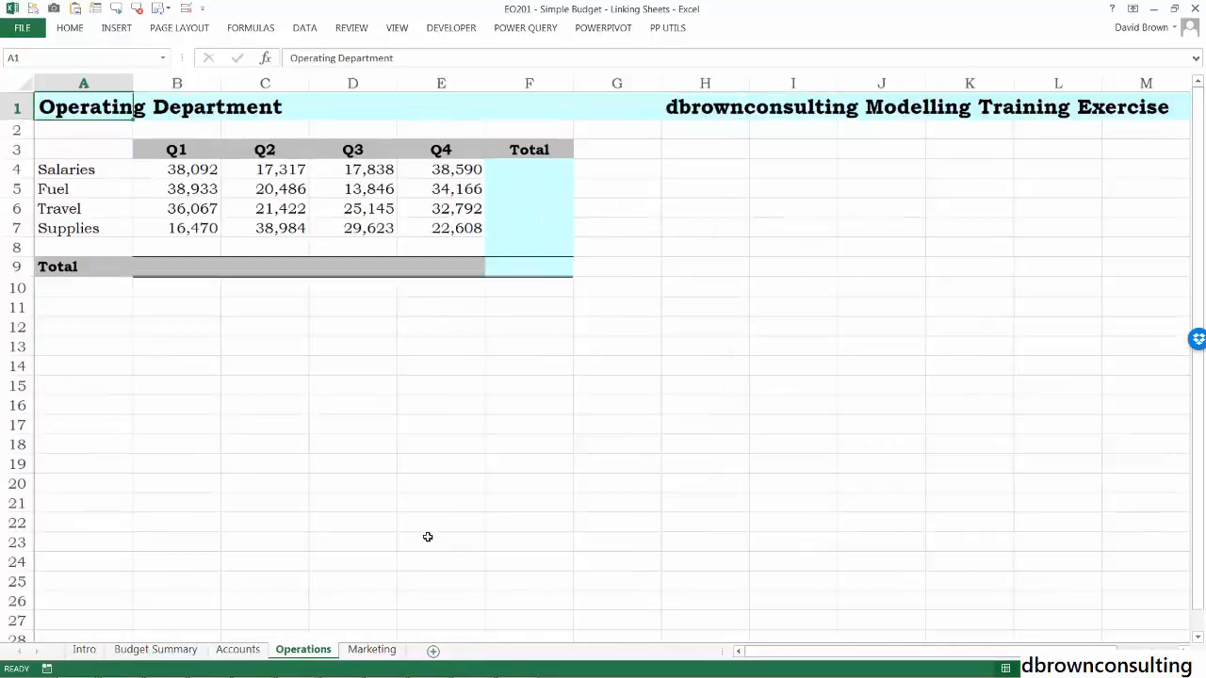
left_click(372, 649)
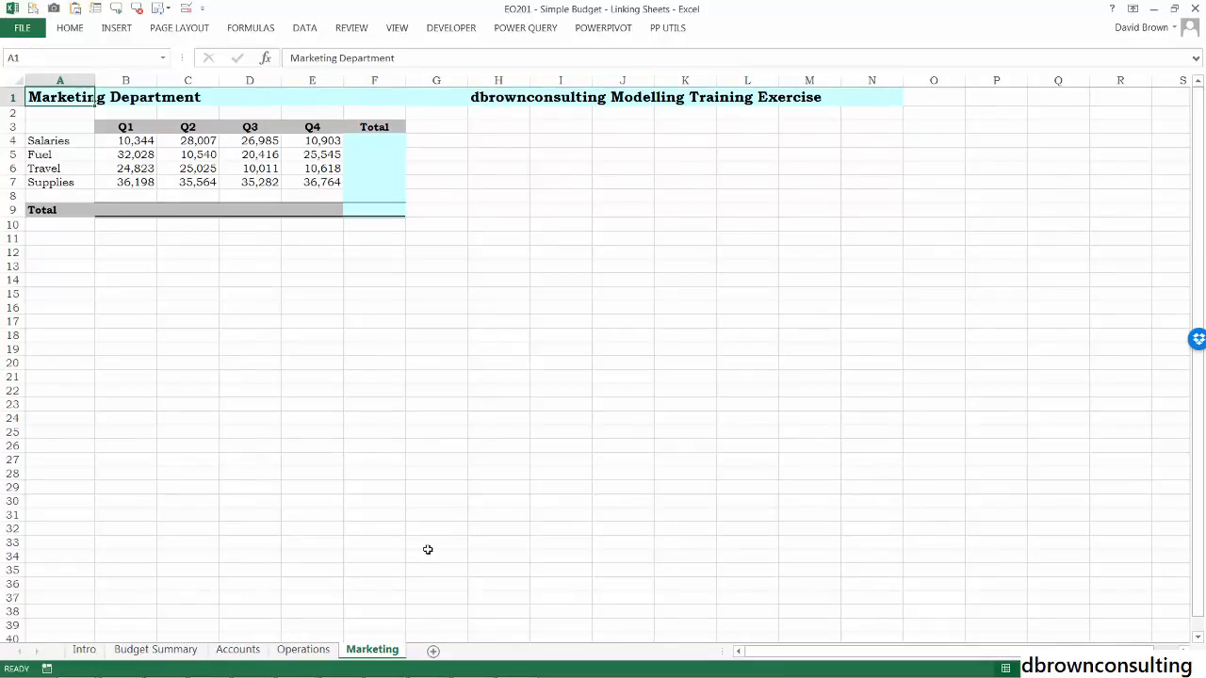
scroll(428, 550, "up", 3)
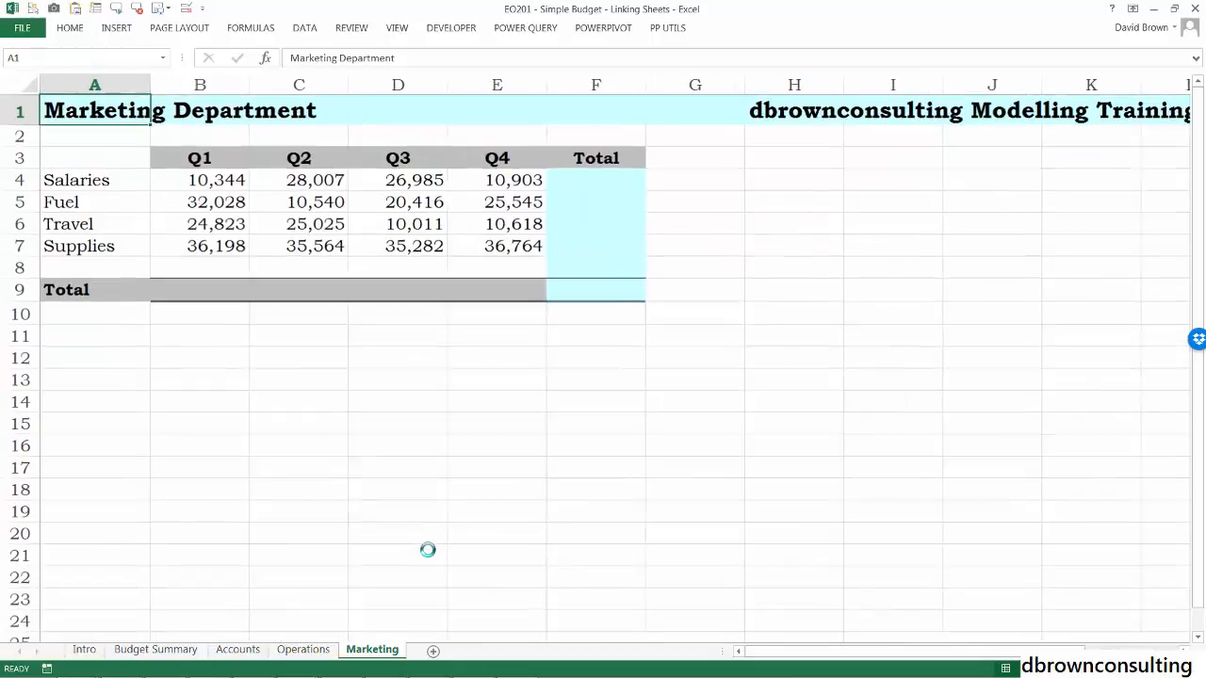
Examine the Salaries, Fuel, Travel and Supplies rows and the Q1 to Q4 figures on the Marketing sheet
left_click(204, 175)
left_click(124, 179)
left_click(104, 204)
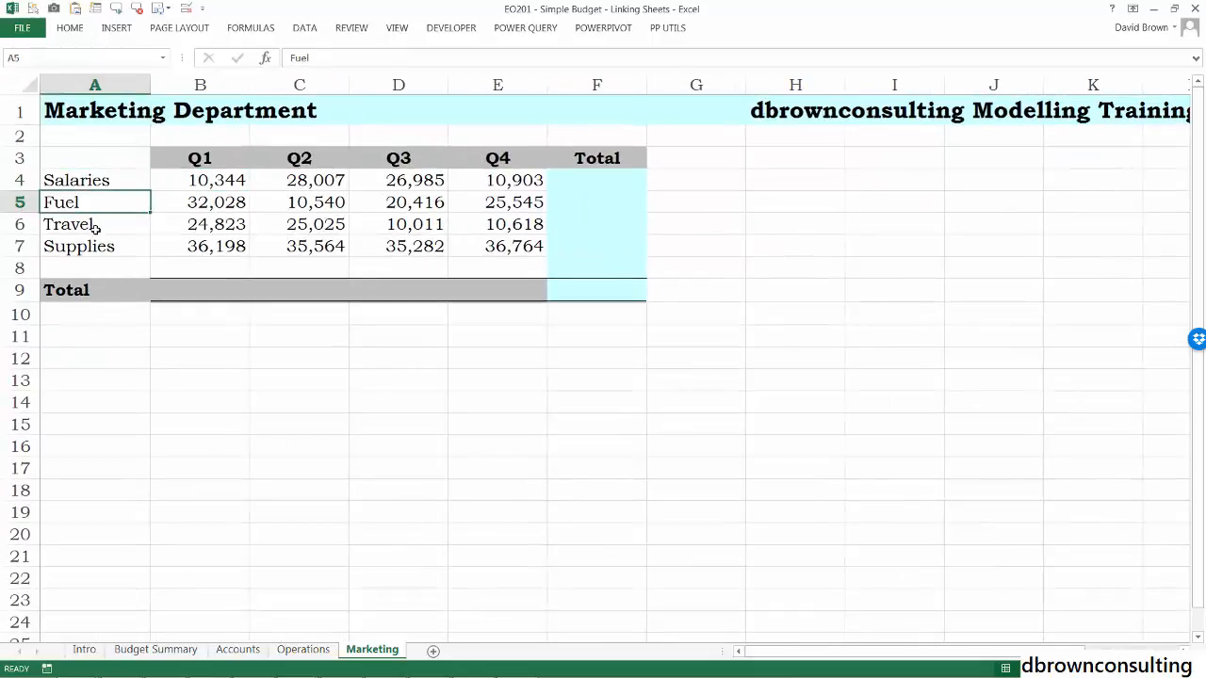
left_click(95, 227)
left_click(92, 249)
left_click_drag(198, 183, 495, 251)
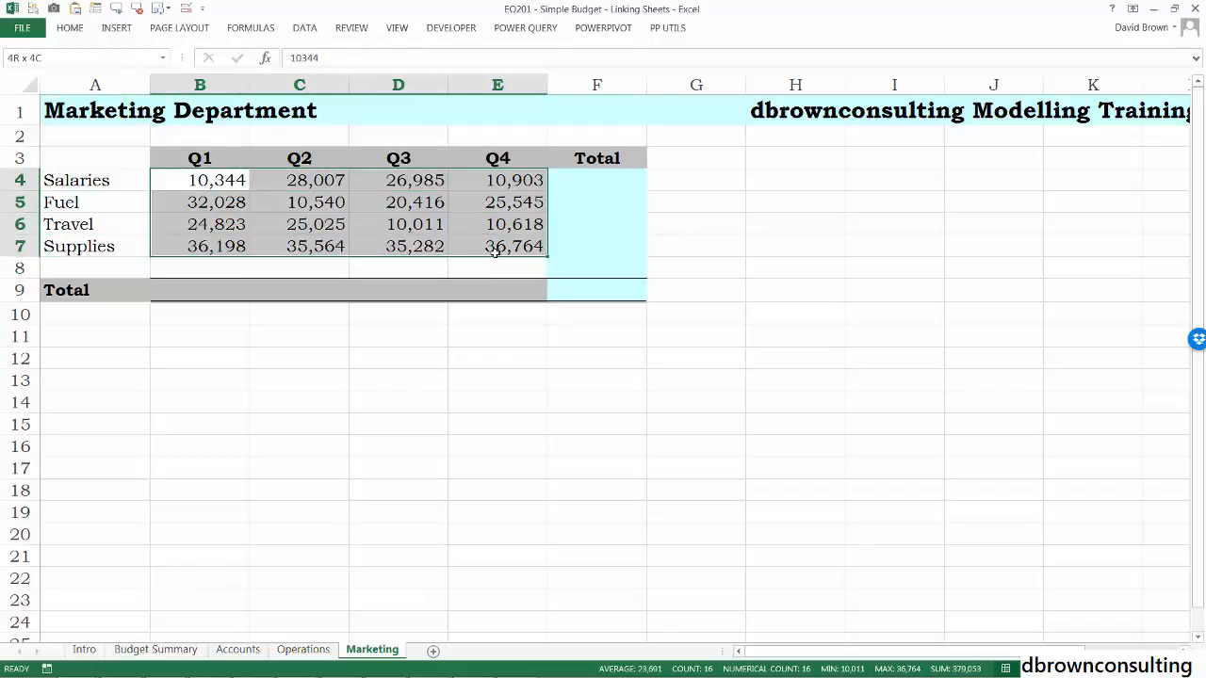
Compare the layout of the Operations and Accounts sheets with the Method 1 range B6:E9 on Budget Summary
left_click(285, 652)
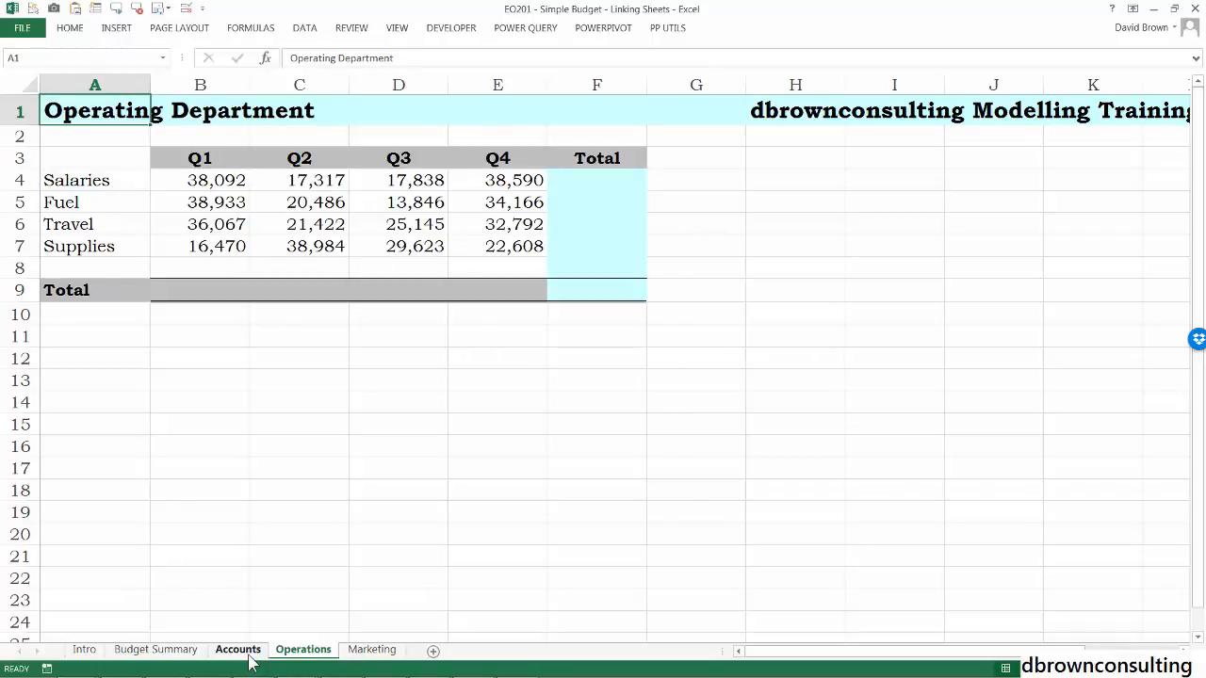
left_click(240, 652)
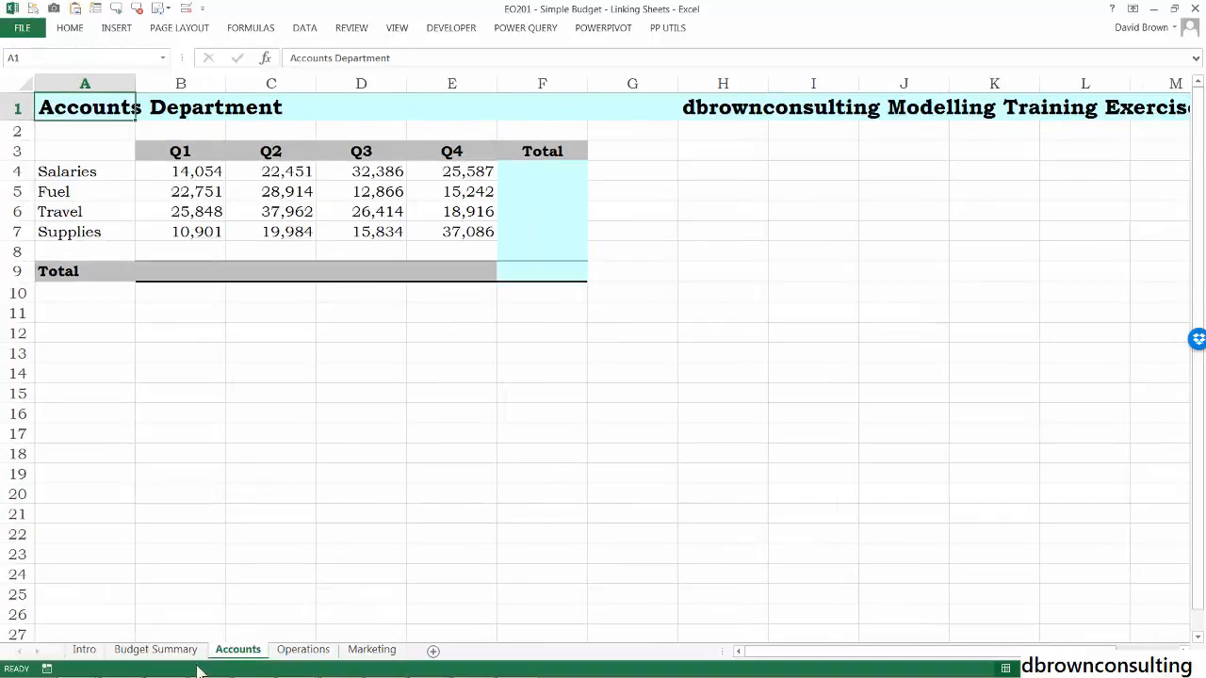
left_click(183, 655)
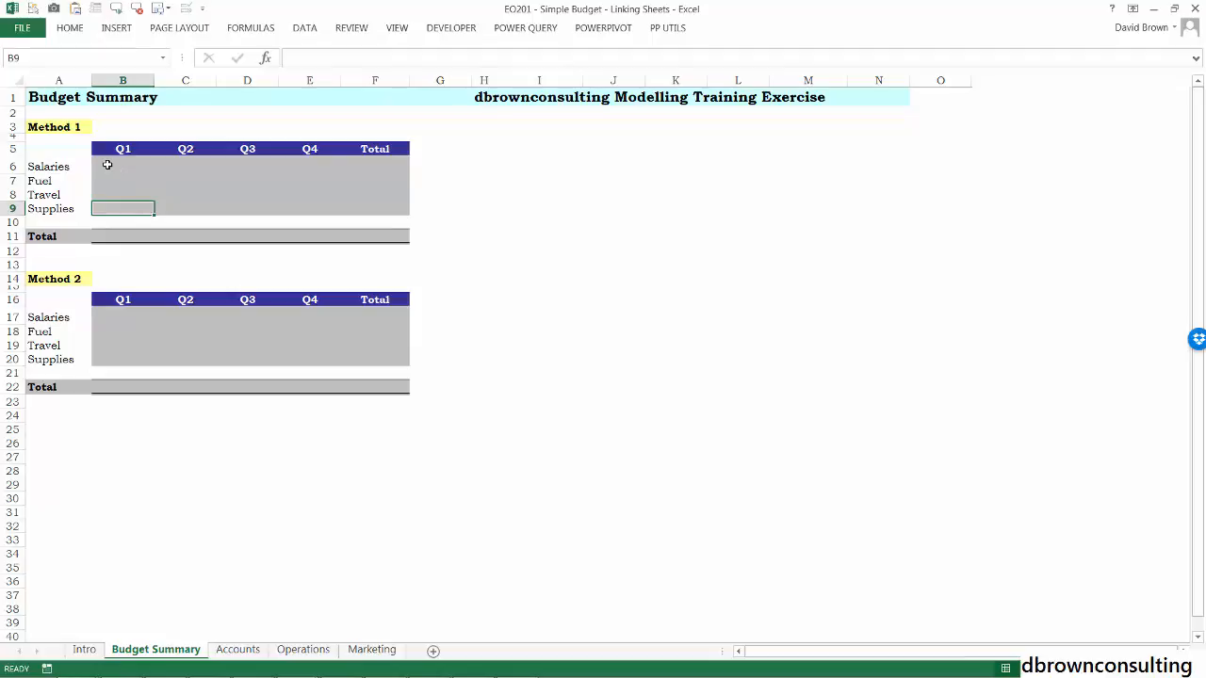
left_click_drag(105, 166, 318, 210)
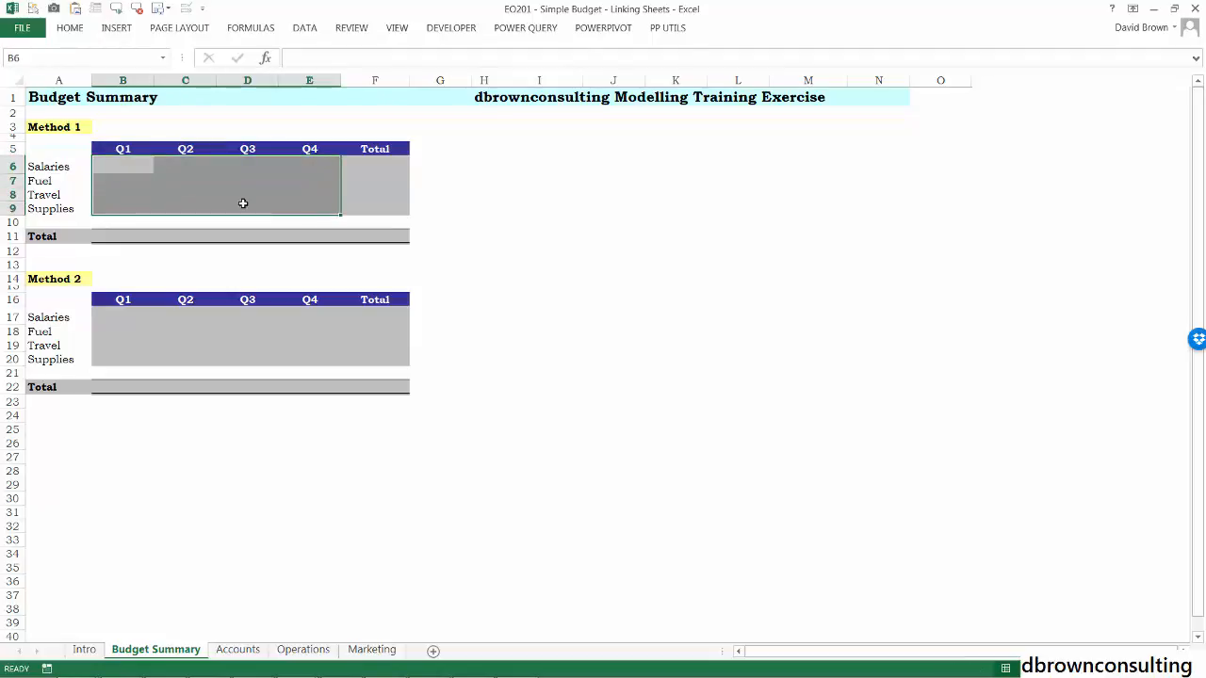
left_click_drag(126, 190, 108, 172)
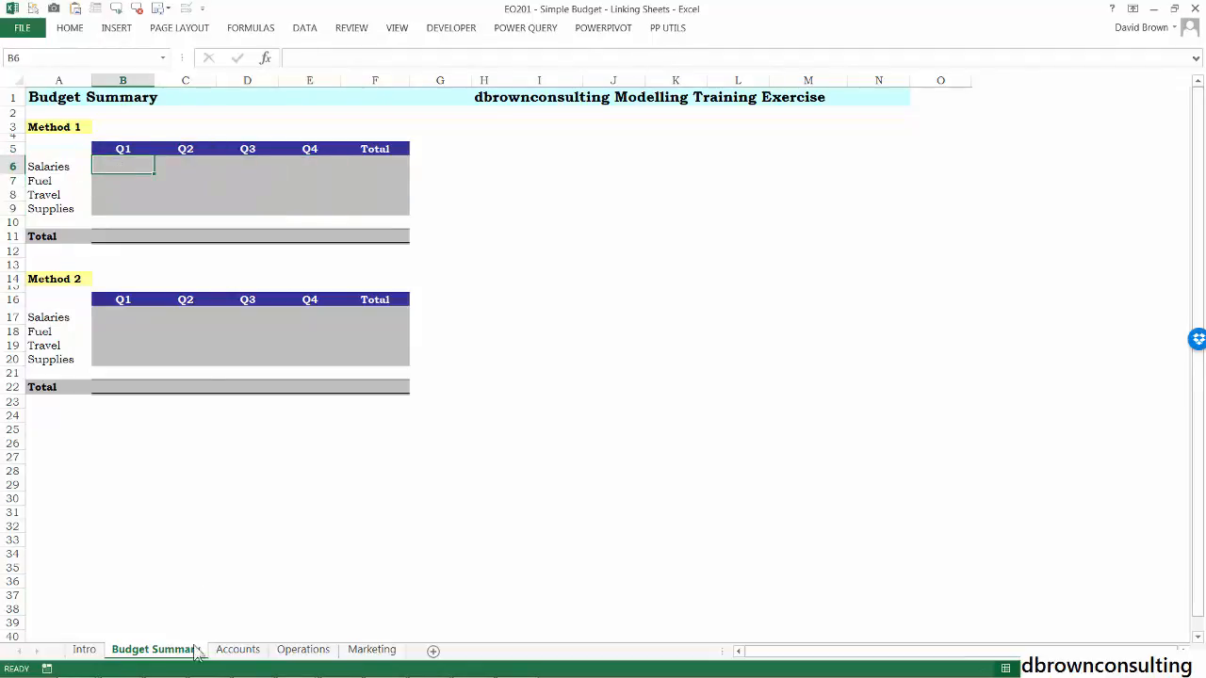
left_click(237, 650)
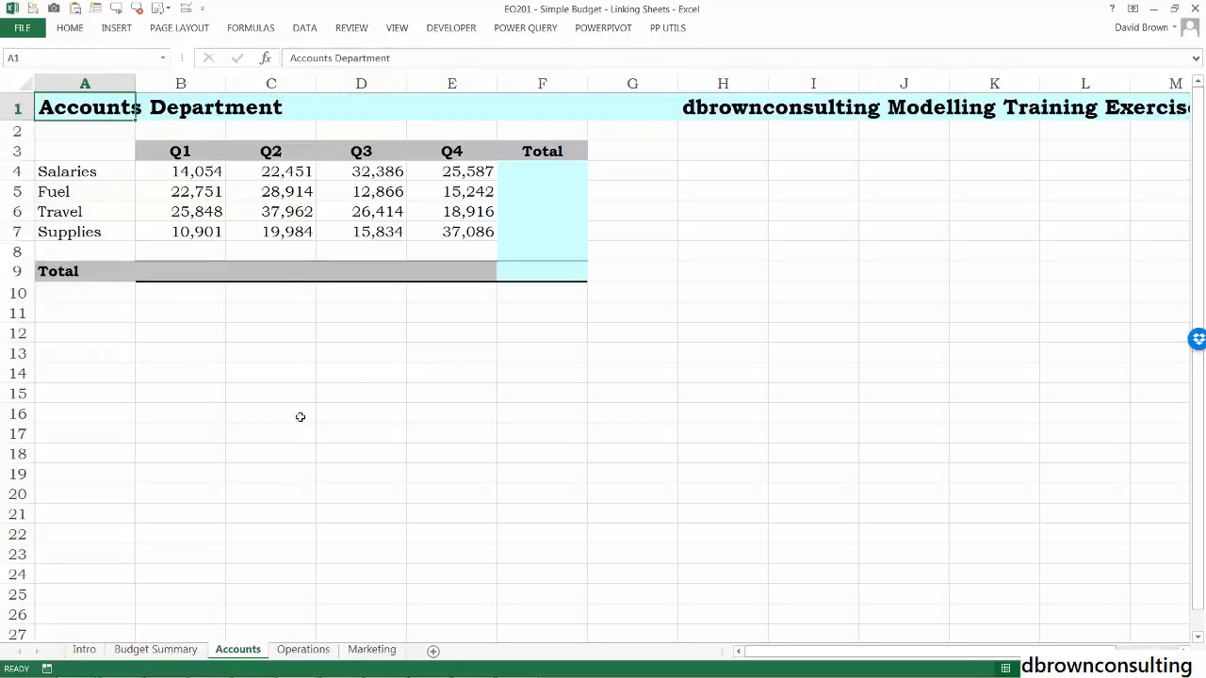
left_click(189, 651)
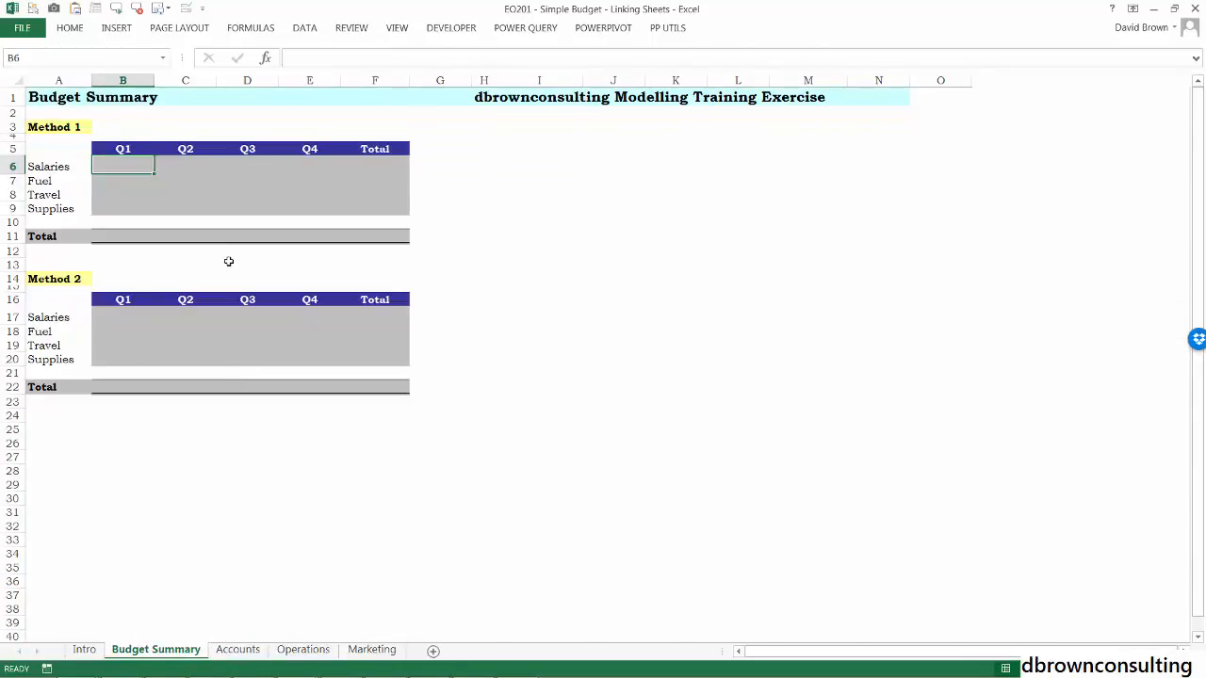
Try the formula =Accounts!B4+Operations!B4+Marketing!B4 for Q1 Salaries under Method 1, and cancel the entry
type("=")
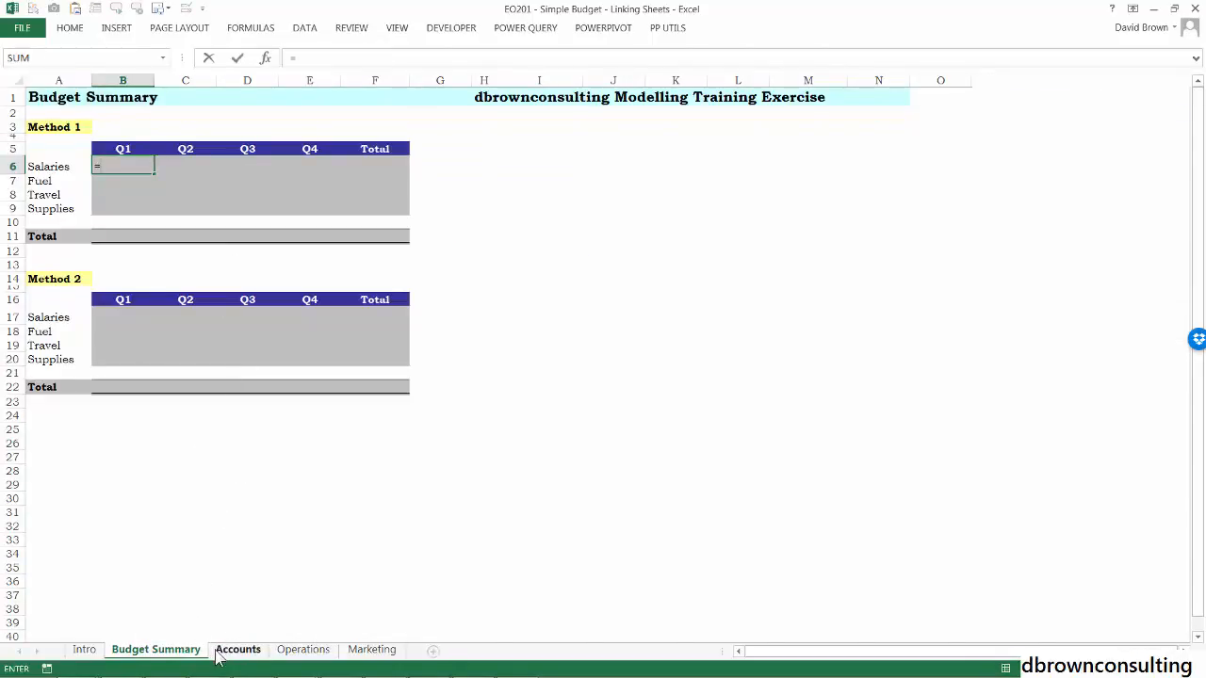
left_click(237, 650)
left_click(197, 165)
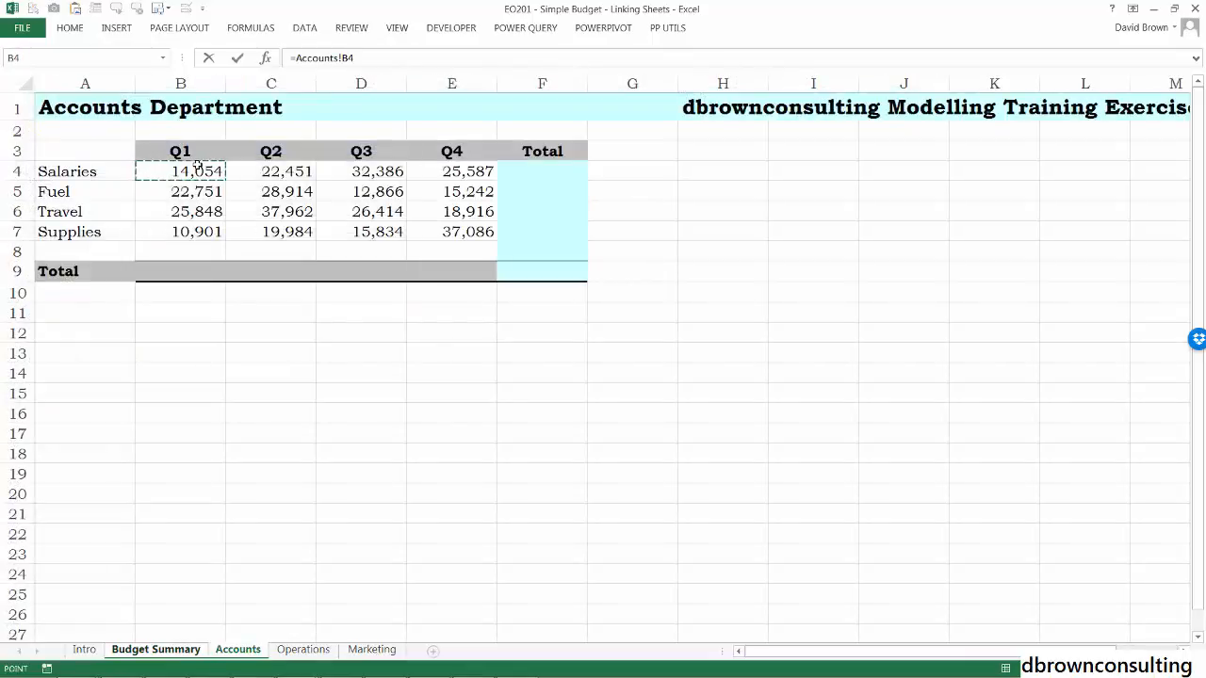
type("+")
left_click(286, 654)
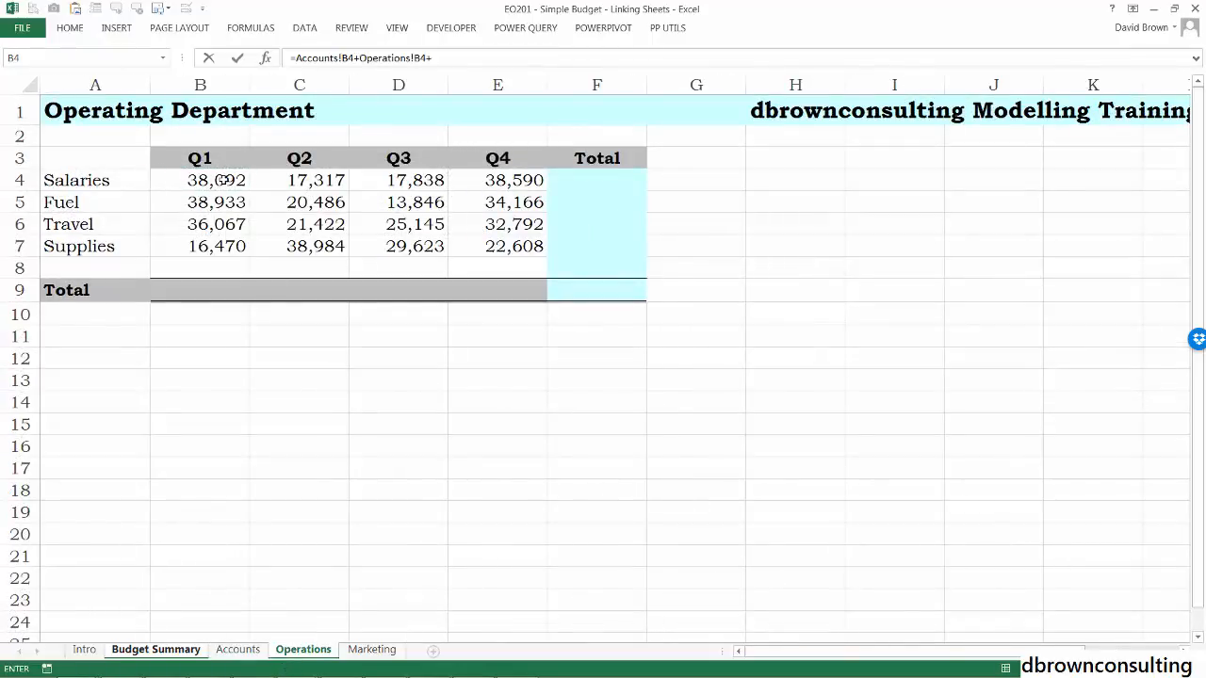
left_click(366, 652)
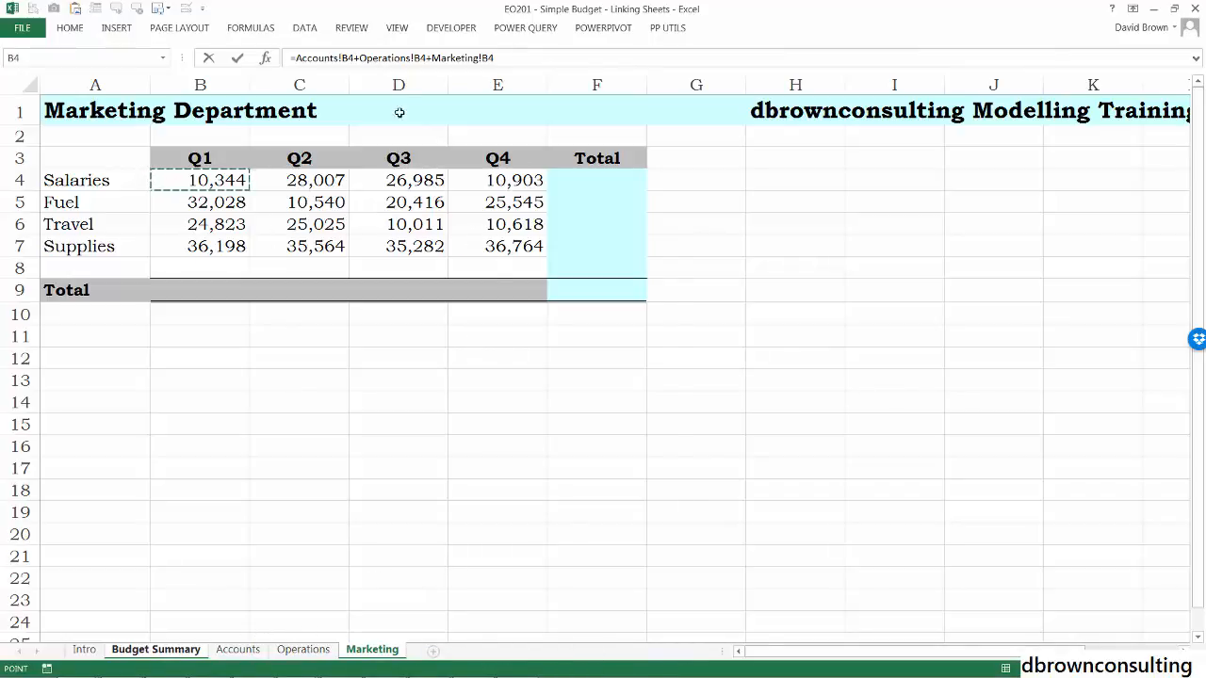
key("Escape")
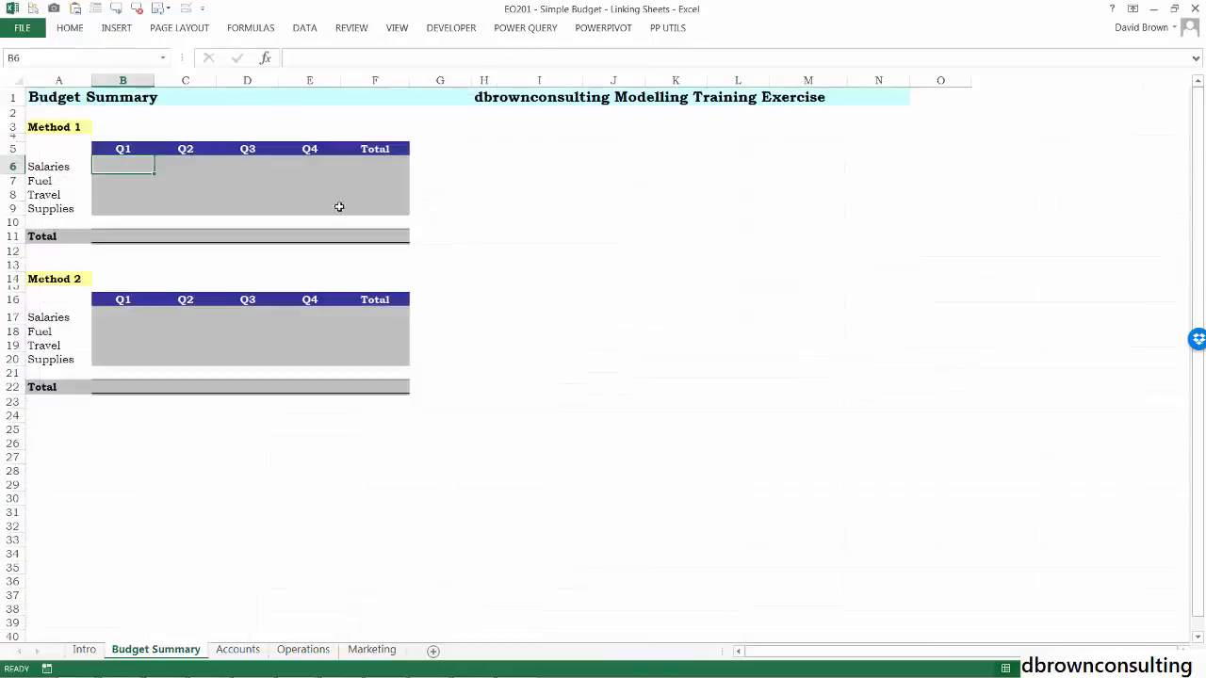
Enter =SUM(Accounts:Marketing!B4) as a trial for Q1 Salaries in cell B6 of Budget Summary, and clear the cell
type("=sum(")
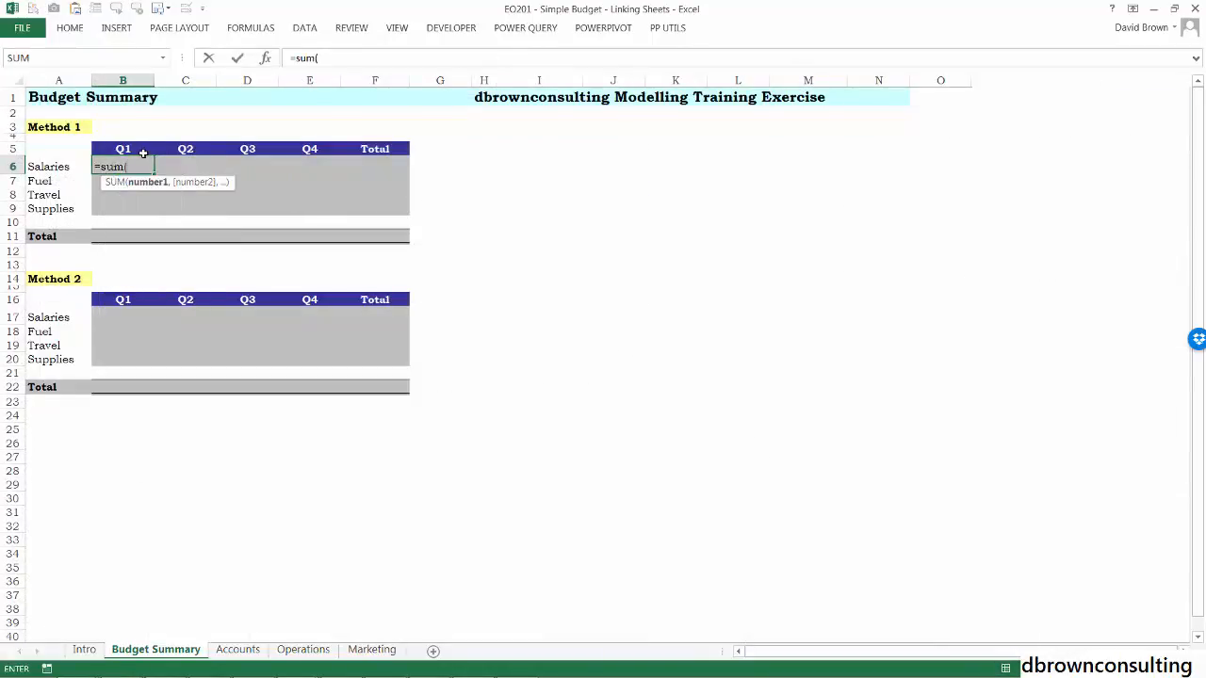
left_click(240, 650)
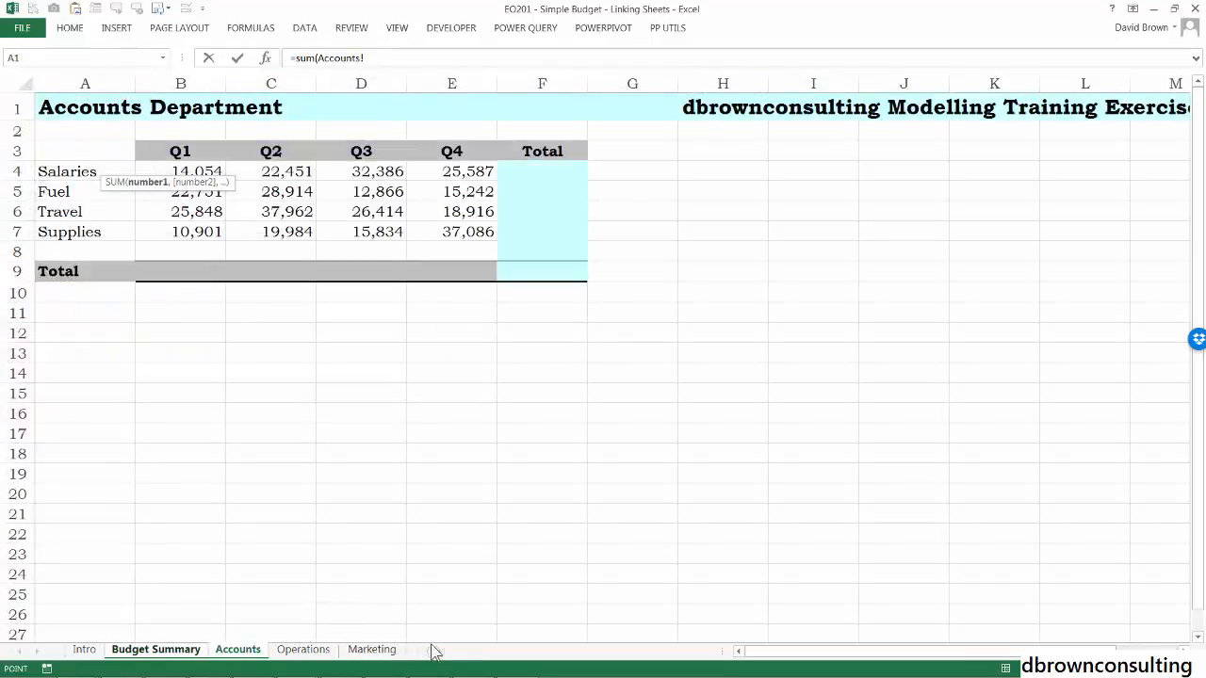
left_click(379, 650, "shift")
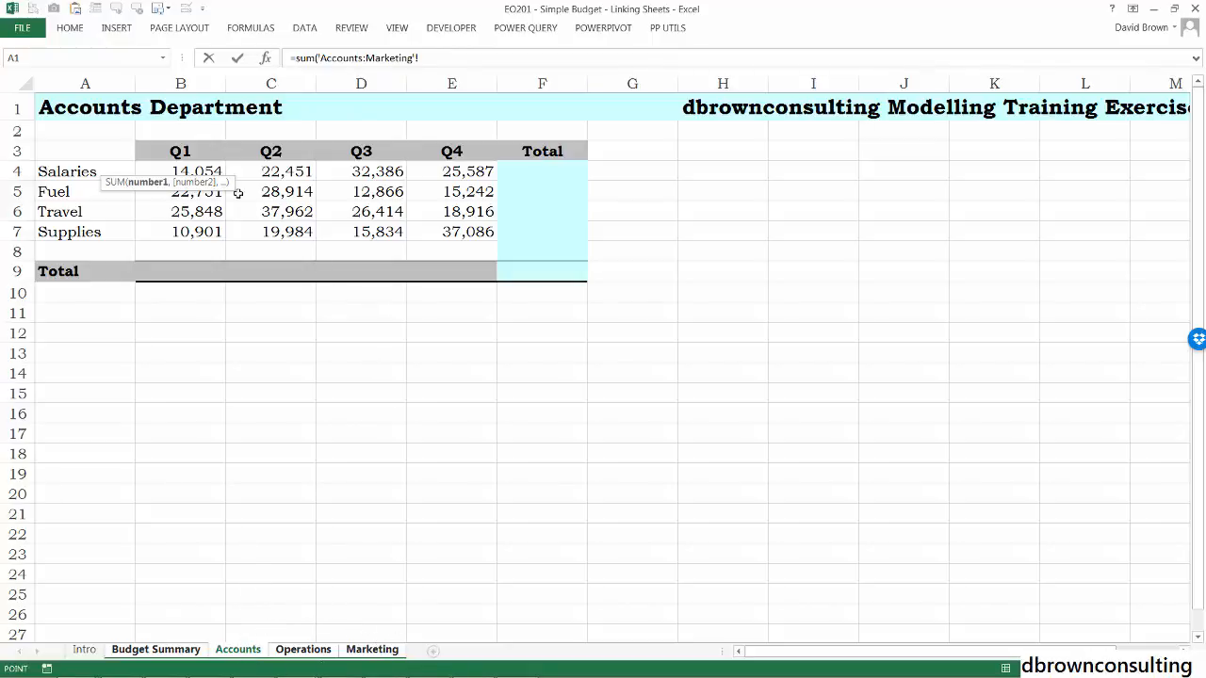
left_click(165, 169)
left_click(436, 59)
type(")")
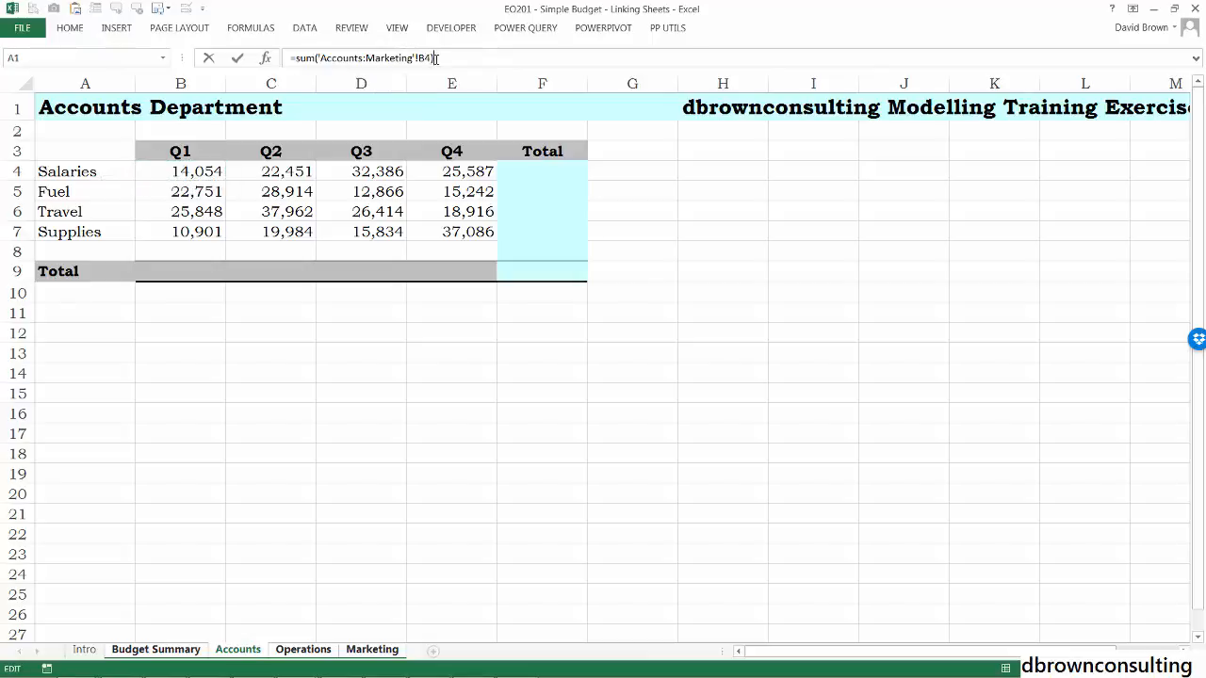
key("Return")
key("Up")
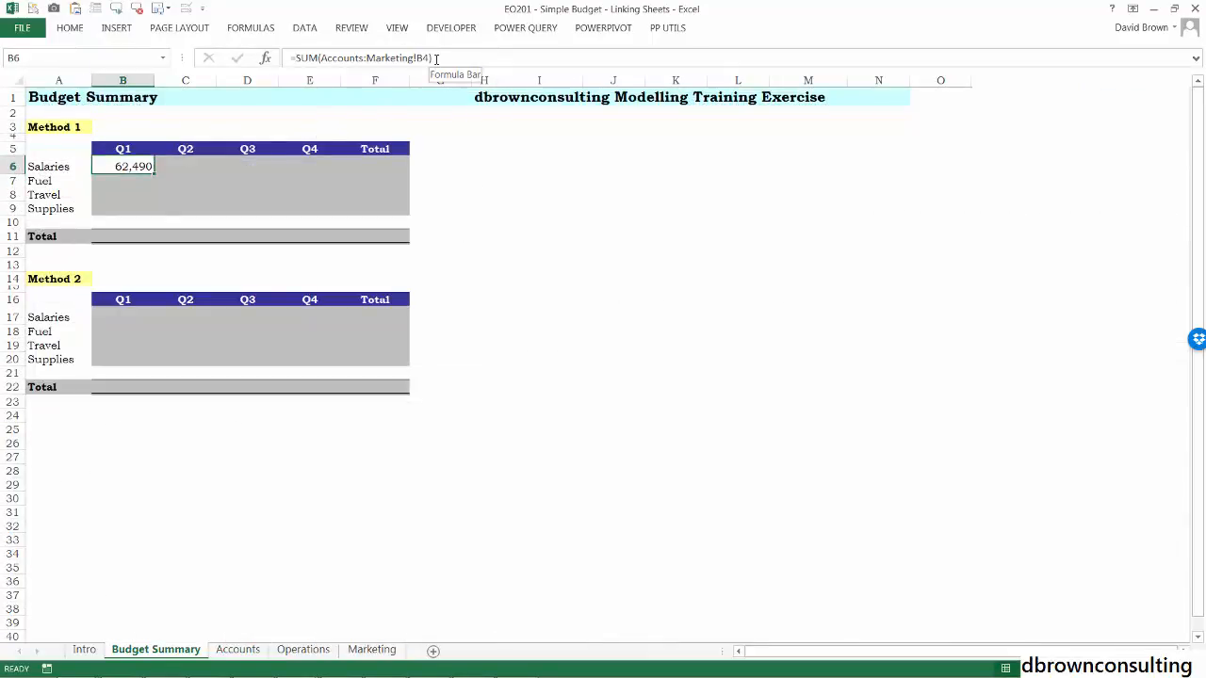
key("Delete")
Sum cell B4 across the Accounts to Marketing sheets in Budget Summary cell B6 with =SUM(Accounts:Marketing!B4)
type("su")
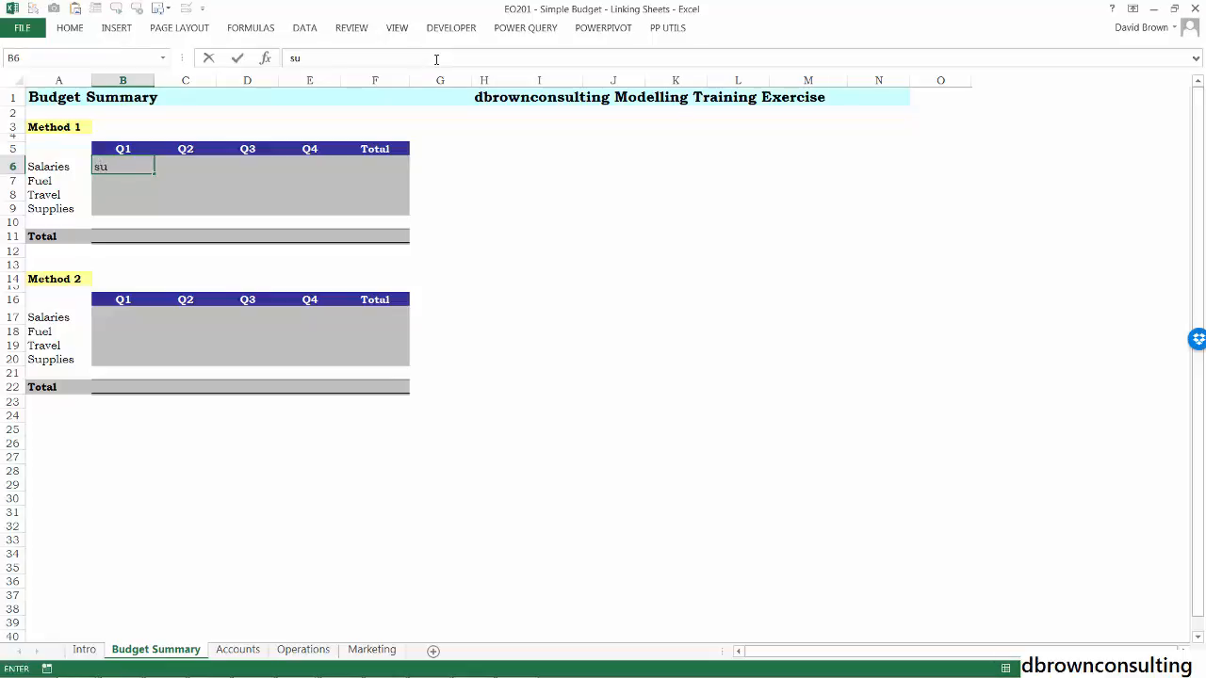
key("Escape")
type("=sum")
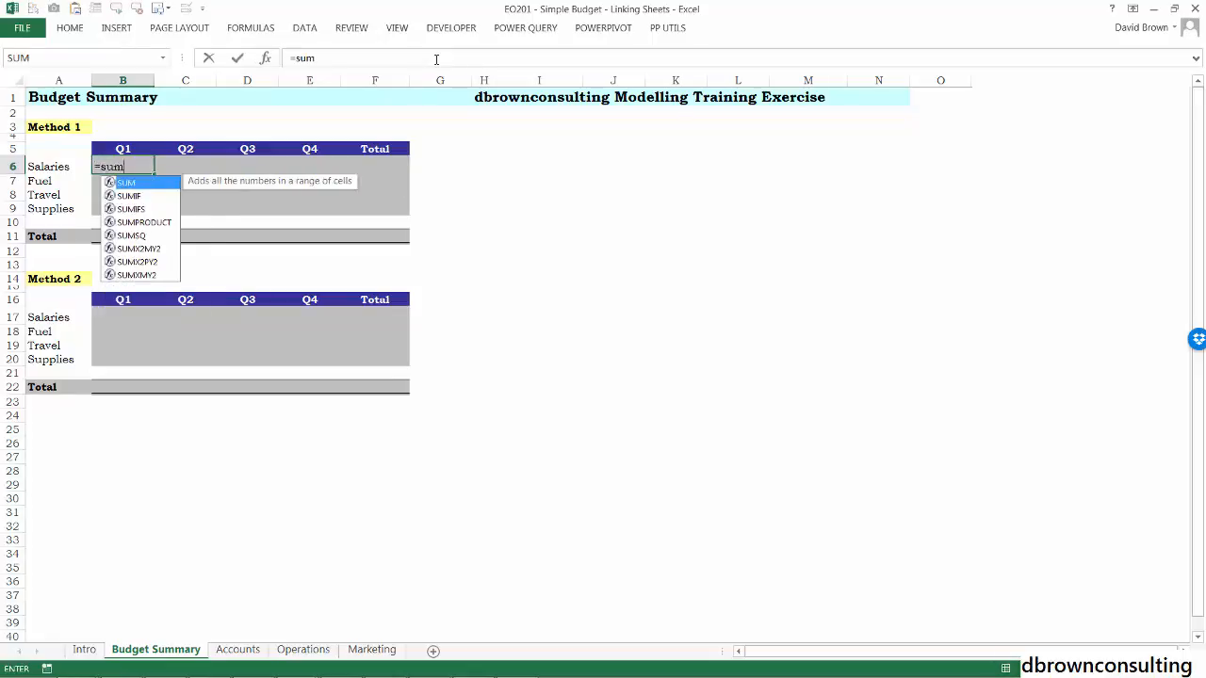
type("(")
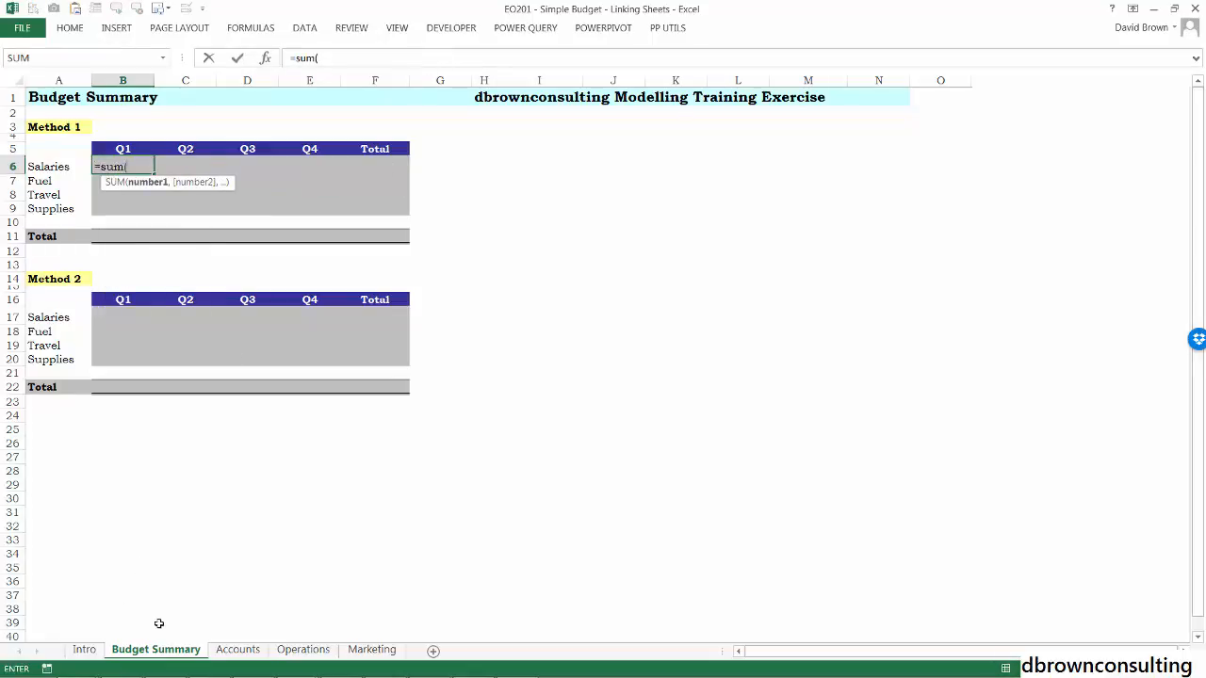
left_click(222, 651)
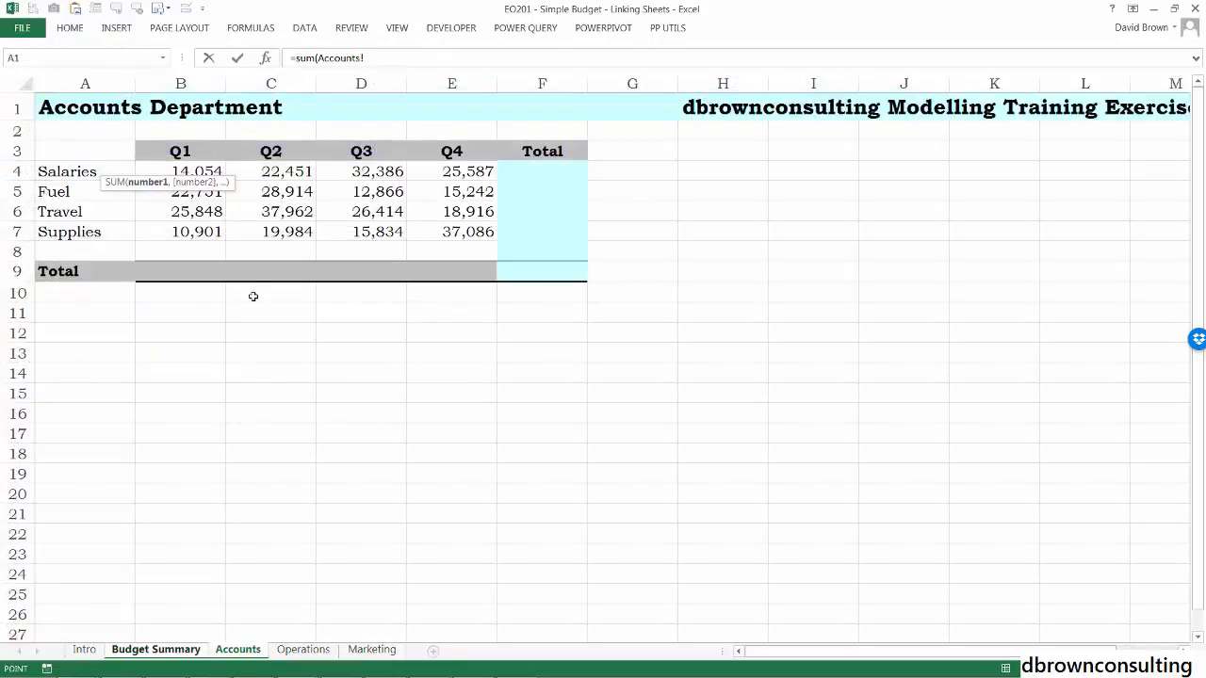
left_click(371, 650, "shift")
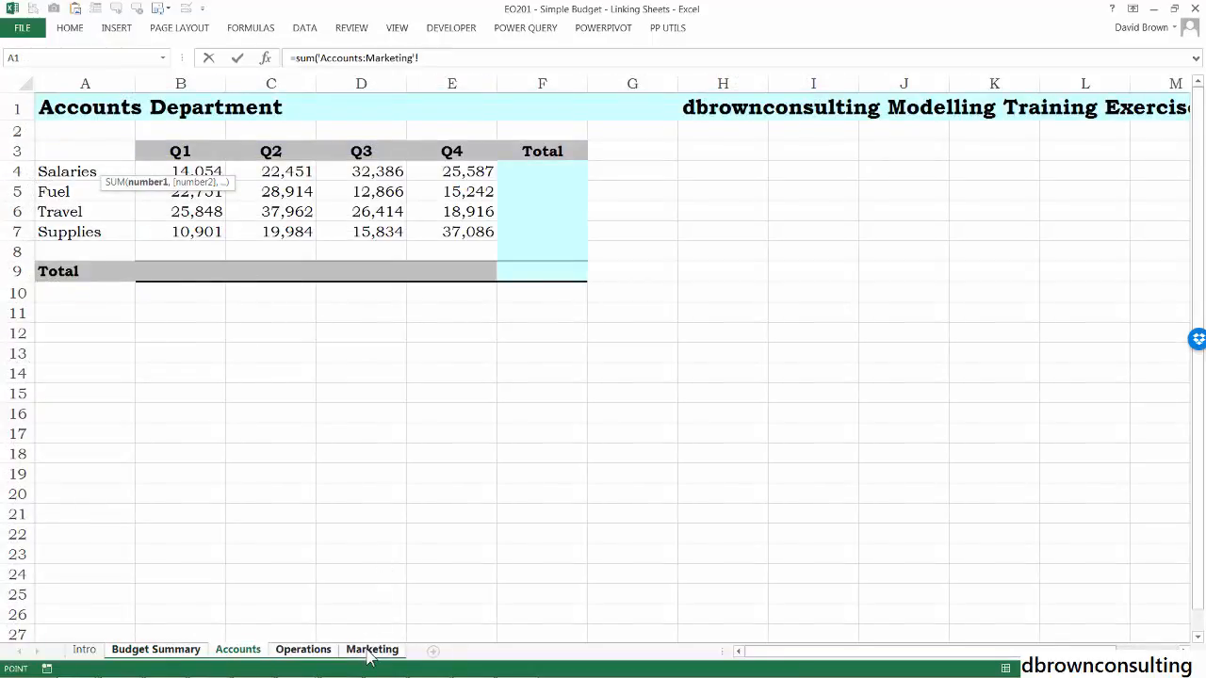
left_click(192, 171)
key("Return")
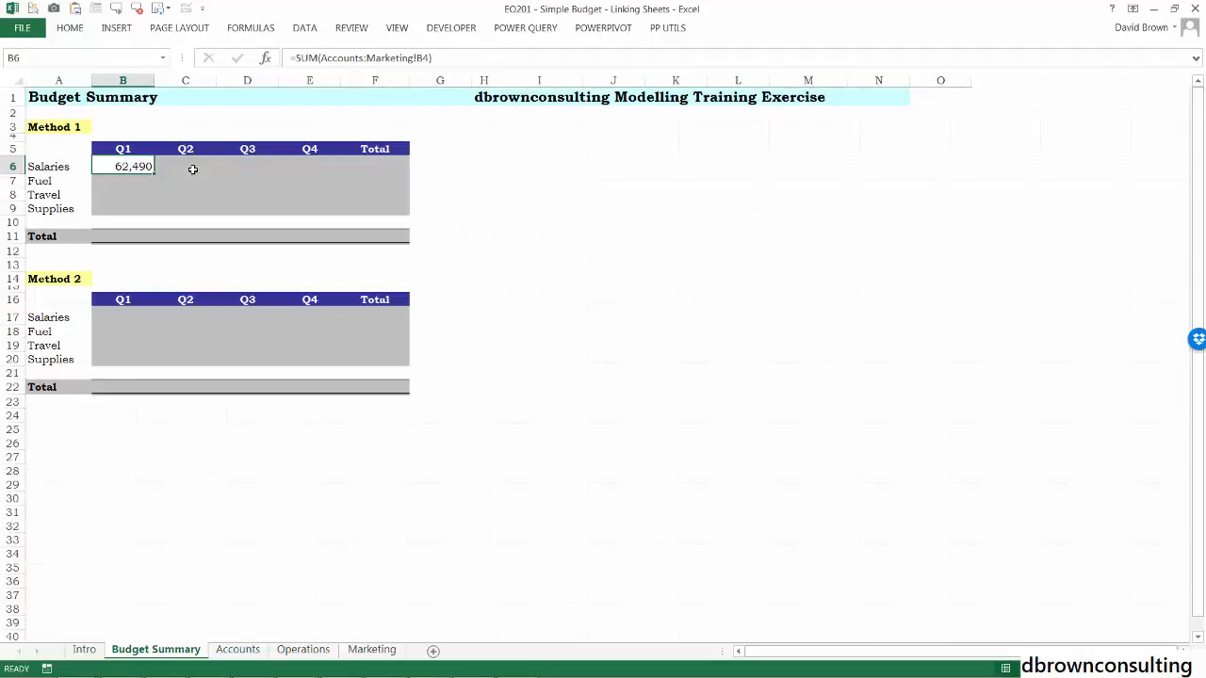
Copy the cross-sheet SUM formula from cell B6 into the Method 1 range B6:E9 on Budget Summary
key("ctrl+c")
key("shift+Right")
key("shift+Right")
key("shift+Right")
key("shift+Down")
key("shift+Down")
key("shift+Down")
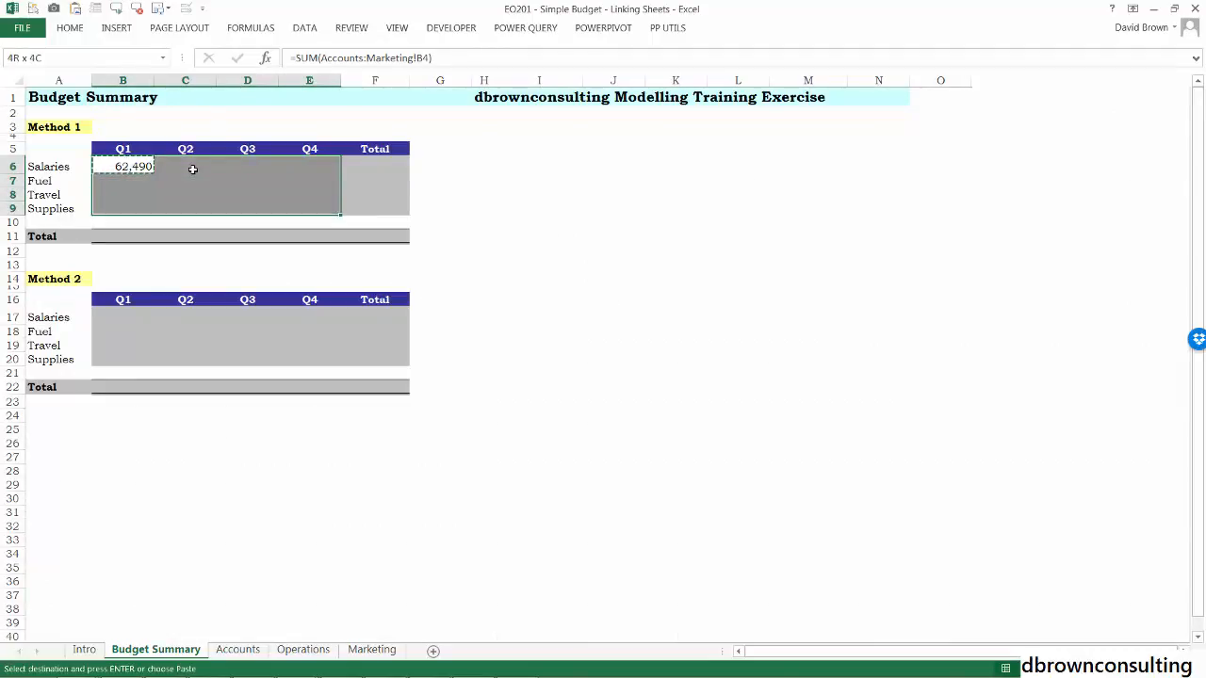
key("Return")
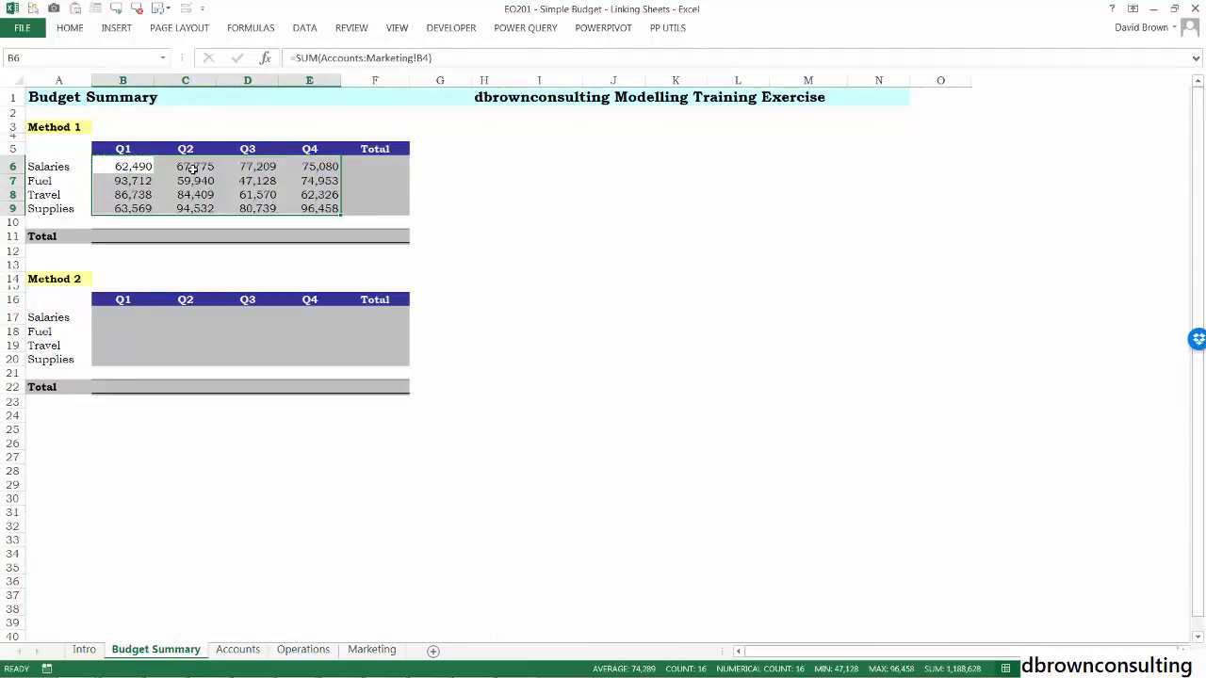
Try an AutoSum of the Salaries row with =SUM(B6:E6) in cell F6, and clear the cell
key("Down")
key("Up")
key("Right")
key("Right")
key("Right")
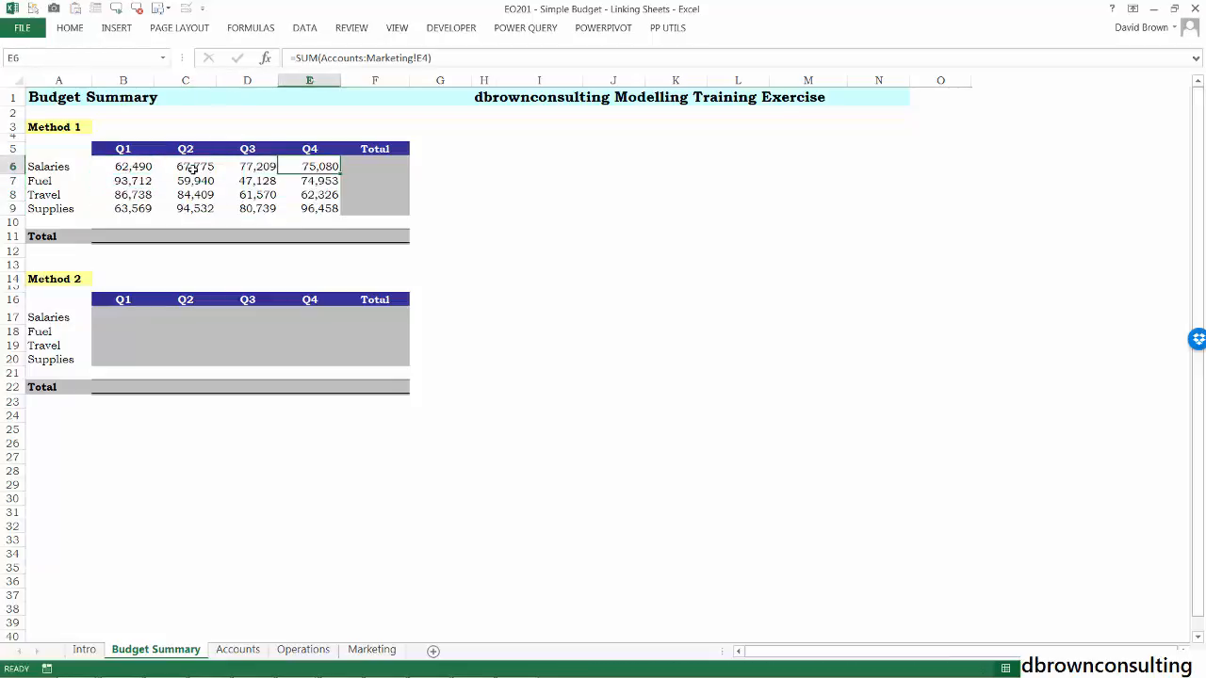
key("Right")
key("alt+equal")
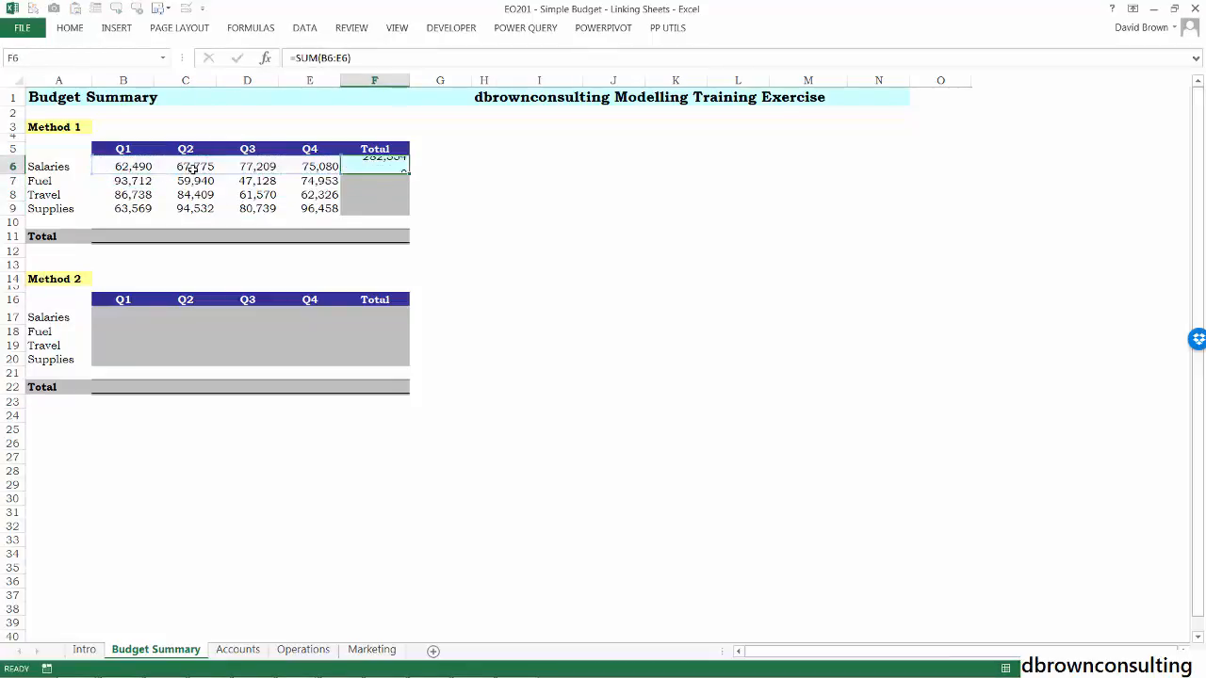
key("Return")
key("Up")
key("Delete")
Fill the Method 1 row and column totals by applying AutoSum to the range B6:F11
key("Left")
key("Left")
key("Left")
key("Left")
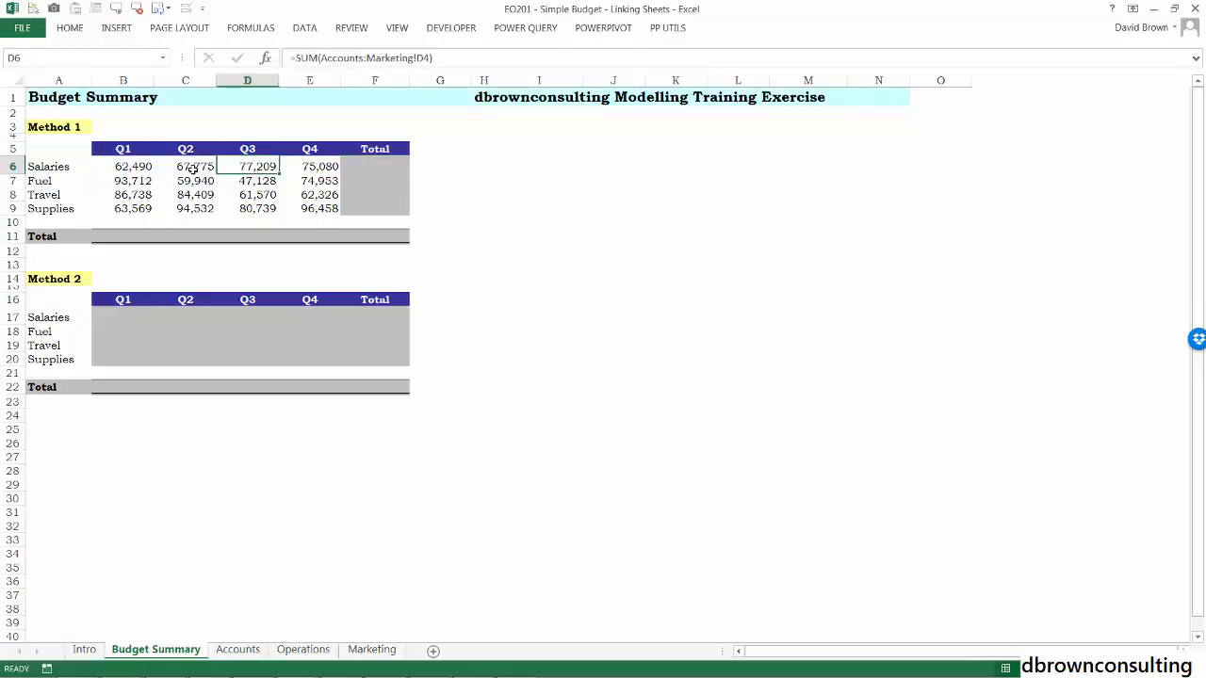
key("shift+Right")
key("shift+Right")
key("shift+Right")
key("shift+Right")
key("shift+Down")
key("shift+Down")
key("shift+Down")
key("shift+Down")
key("shift+Down")
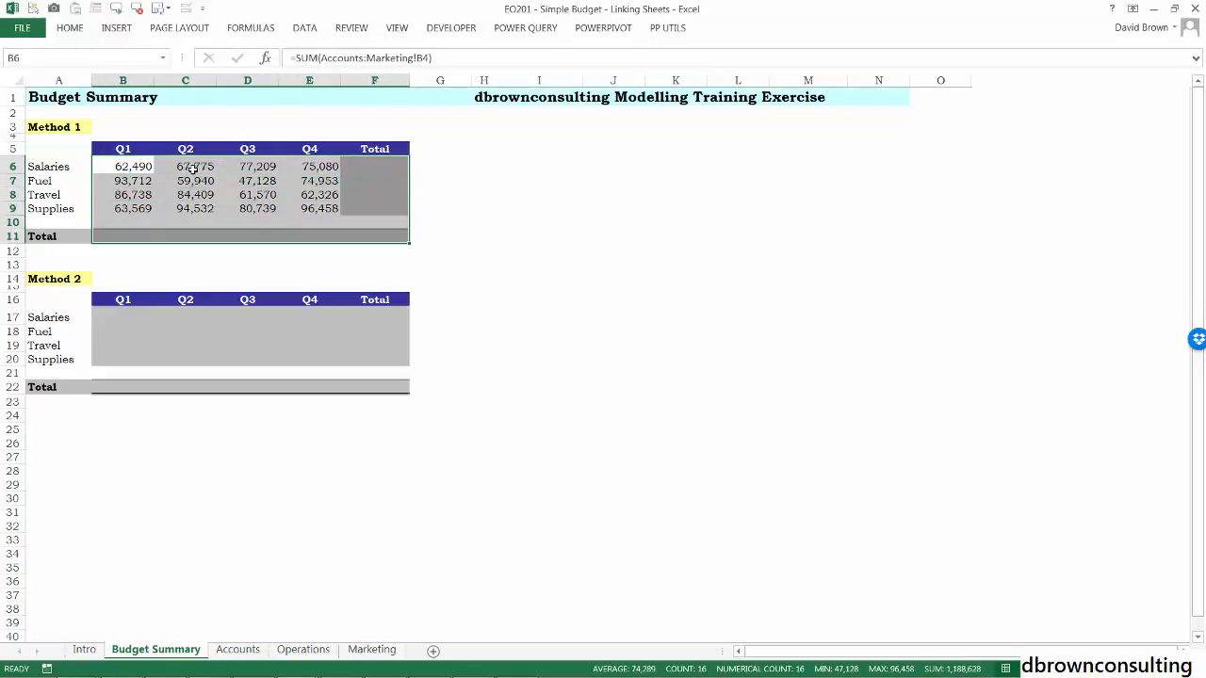
key("alt+equal")
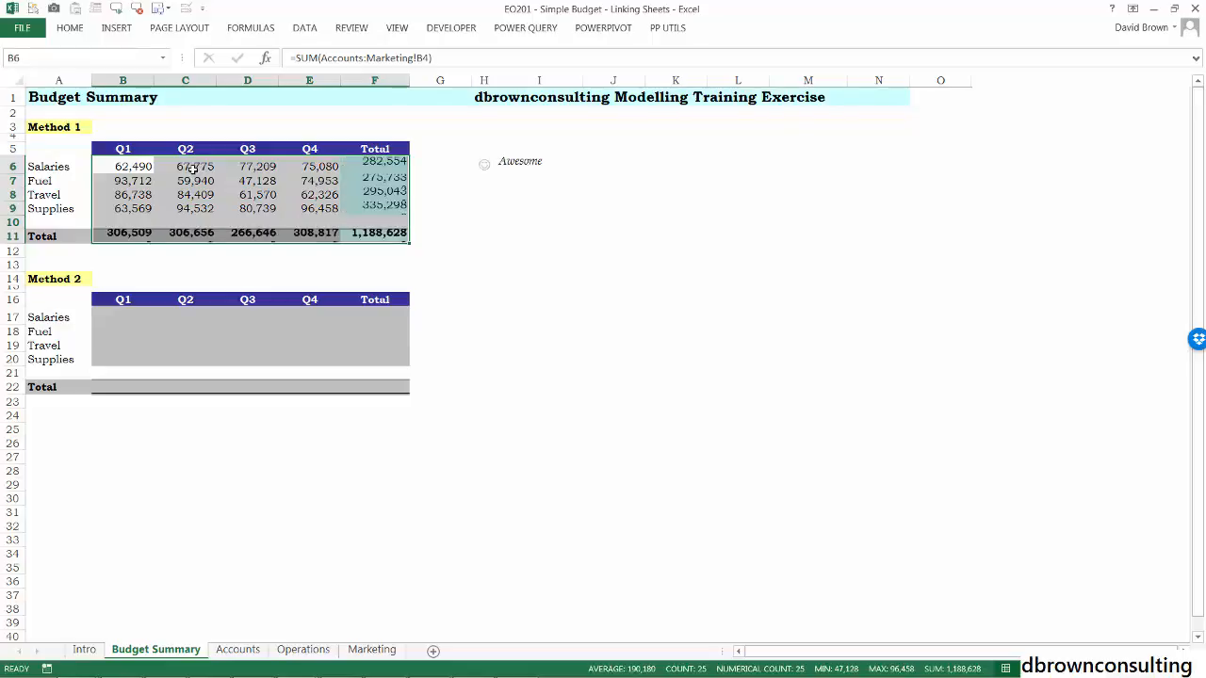
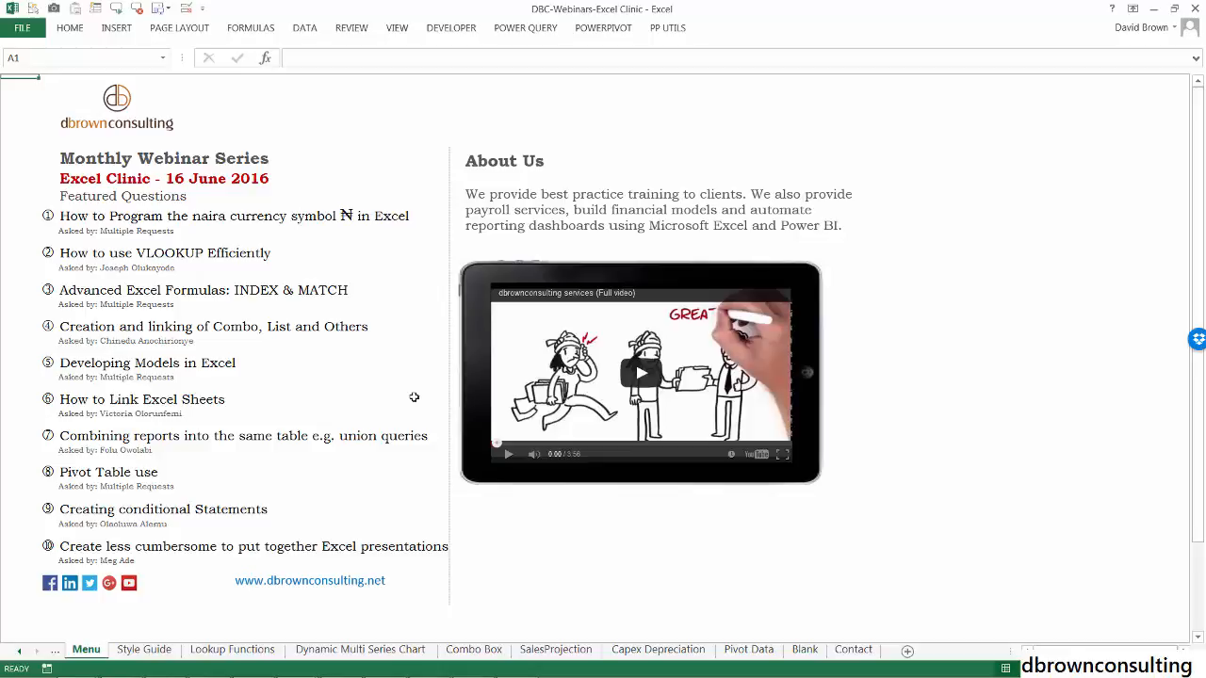
Open the workbook Revenue Report by Region-Combine Query from the Excel Clinic Files folder
key("alt+Tab")
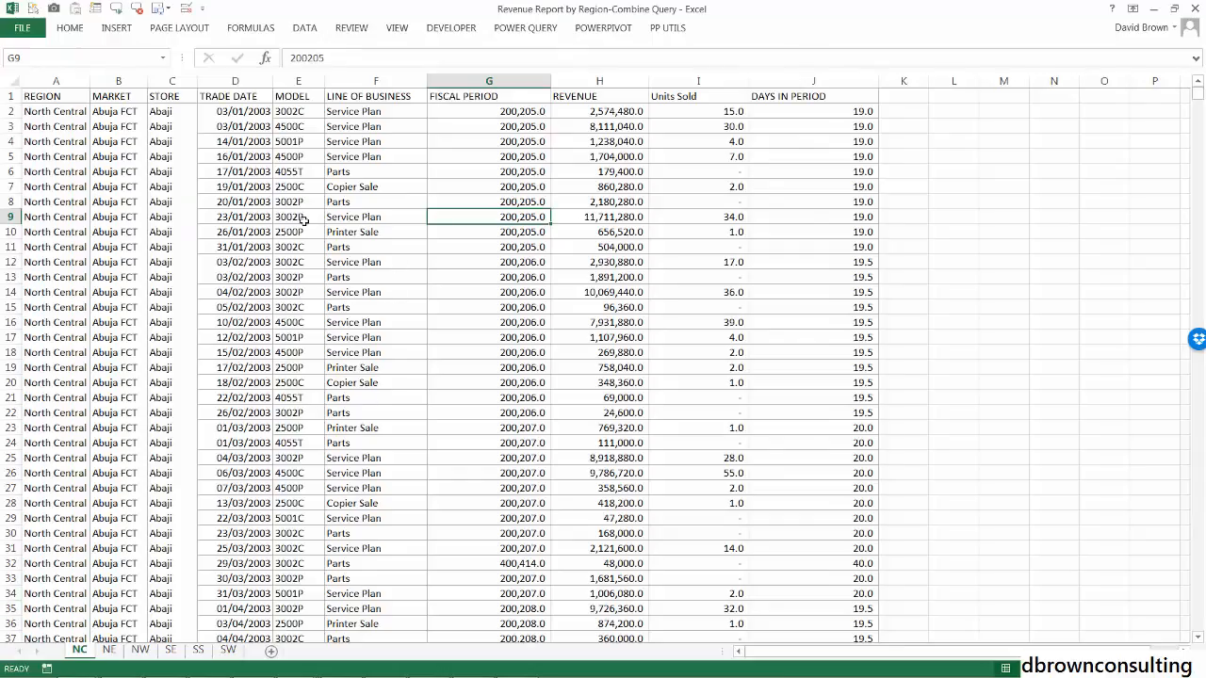
left_click(1154, 8)
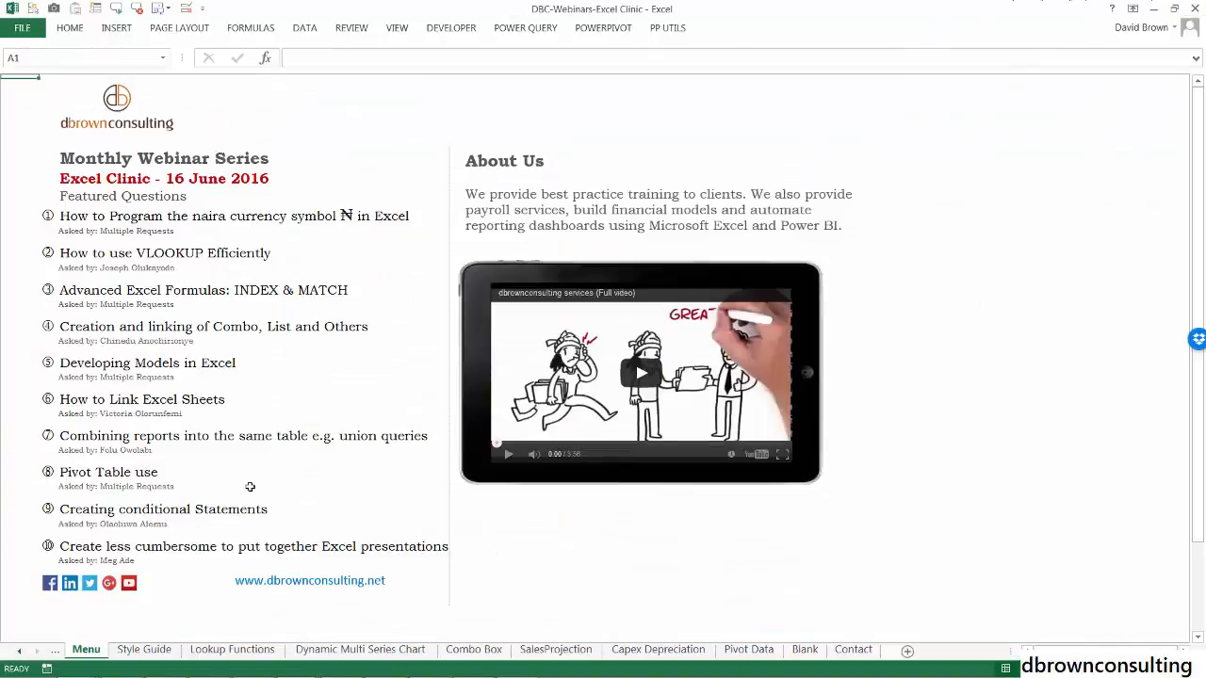
key("alt+Tab")
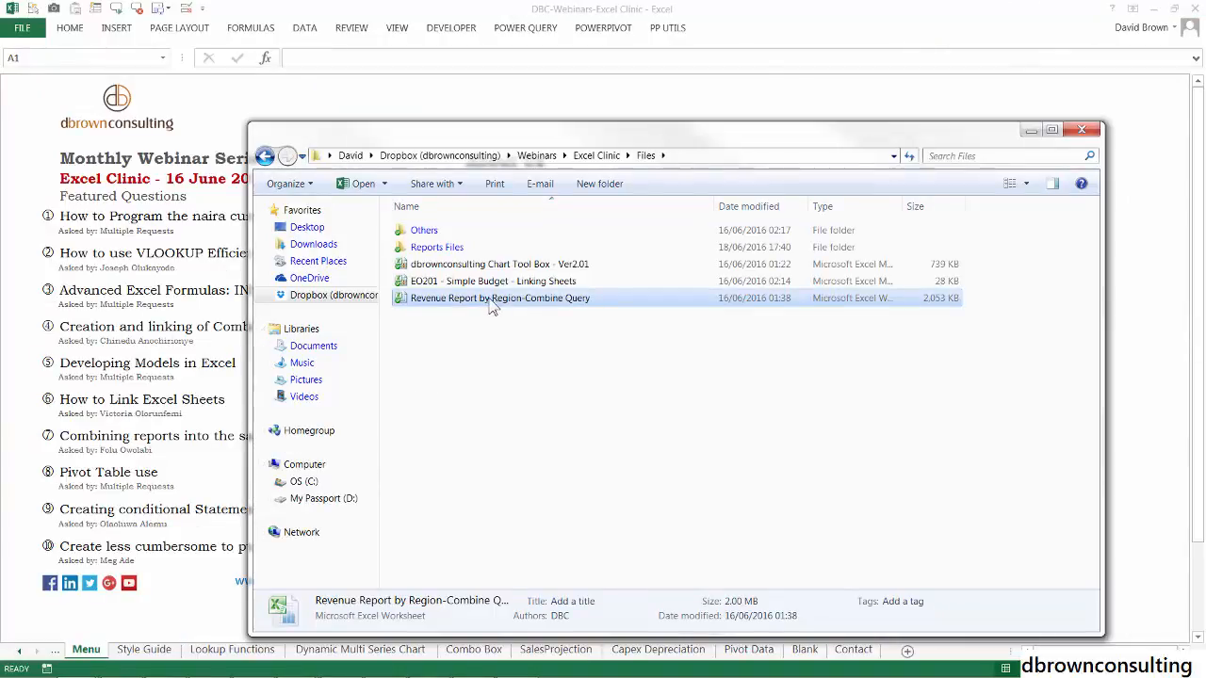
double_click(553, 300)
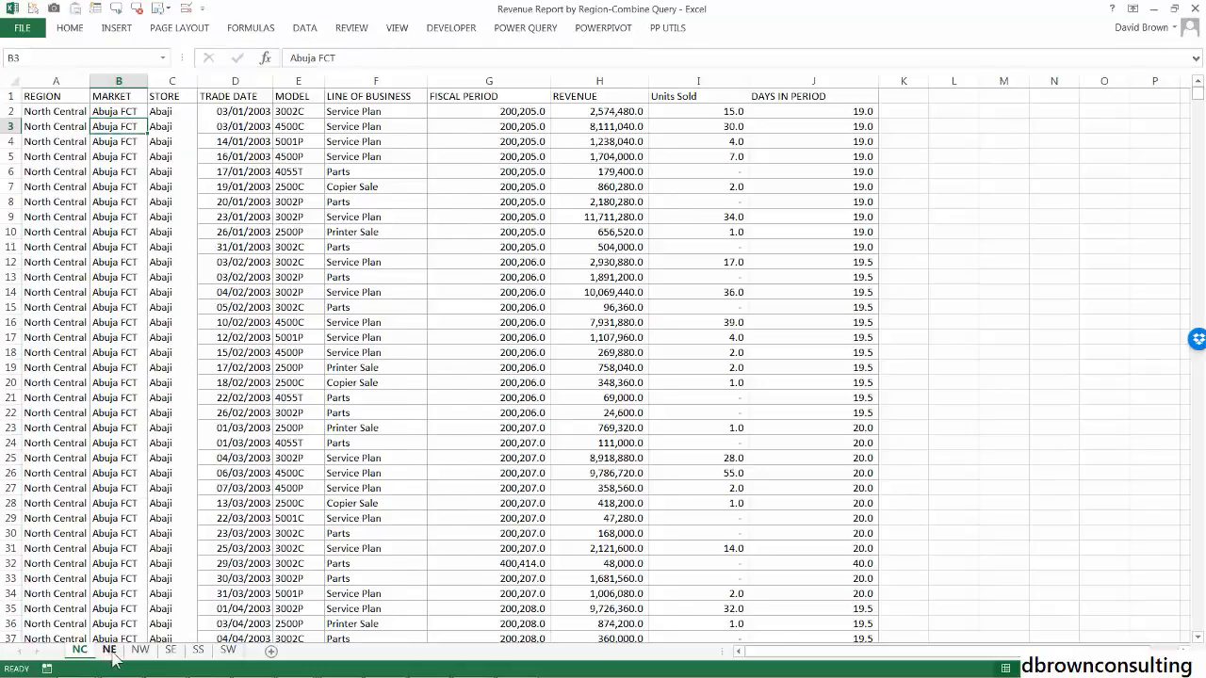
Compare the columns of the regional sheets from NE to SW, examine the extent of the SW data, and return to NC
left_click(111, 656)
left_click(139, 652)
left_click(170, 652)
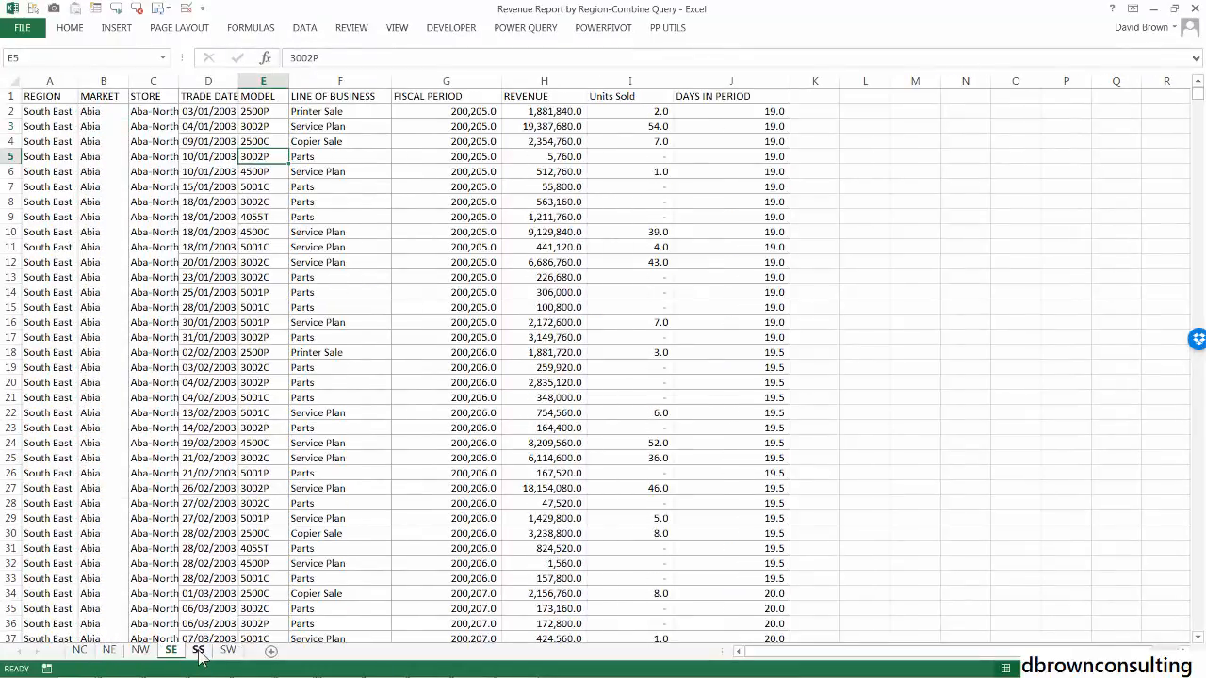
left_click(199, 653)
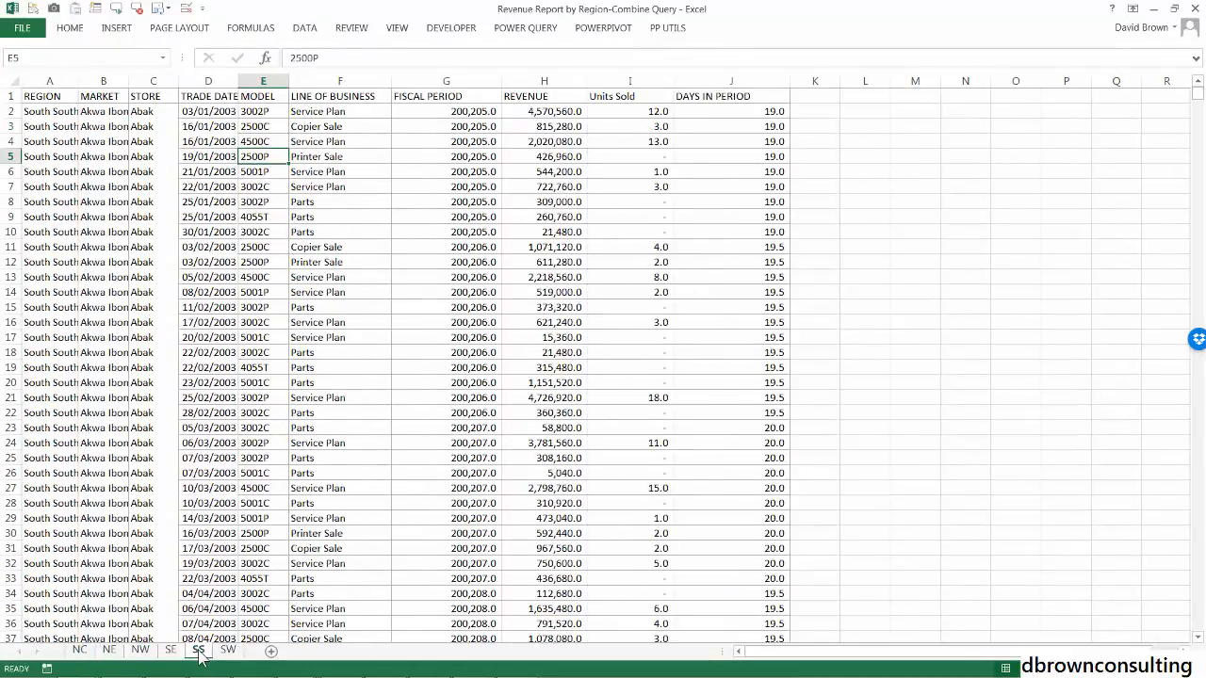
left_click(228, 652)
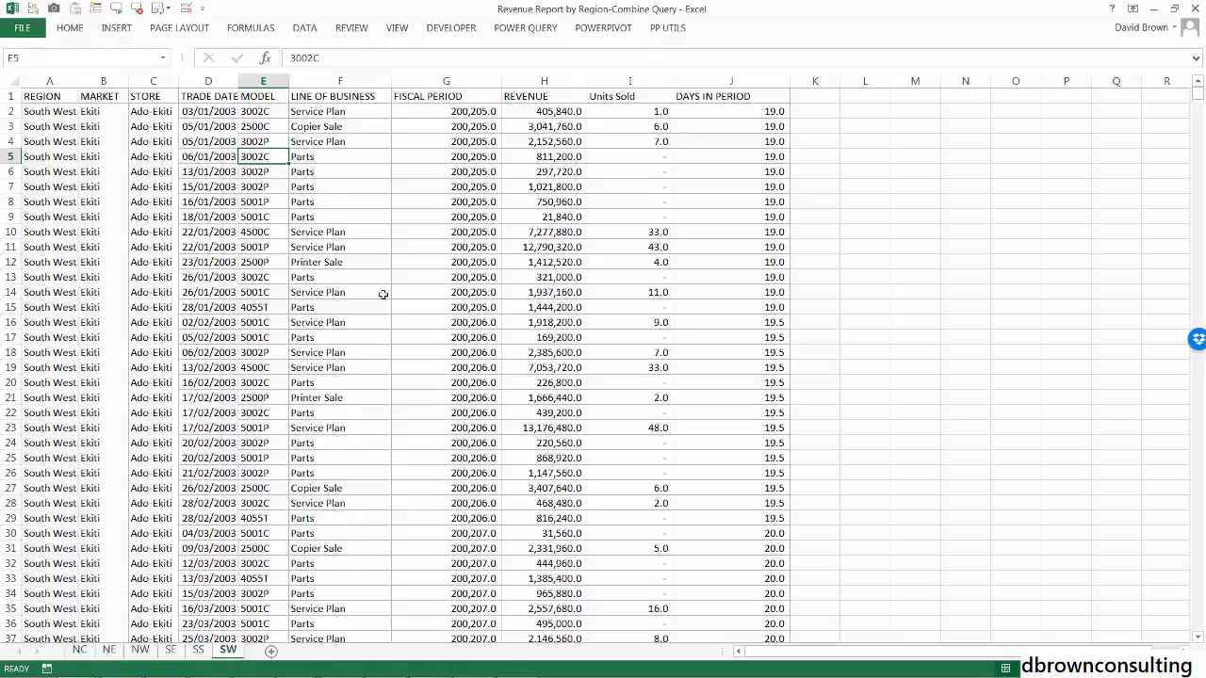
key("ctrl+Down")
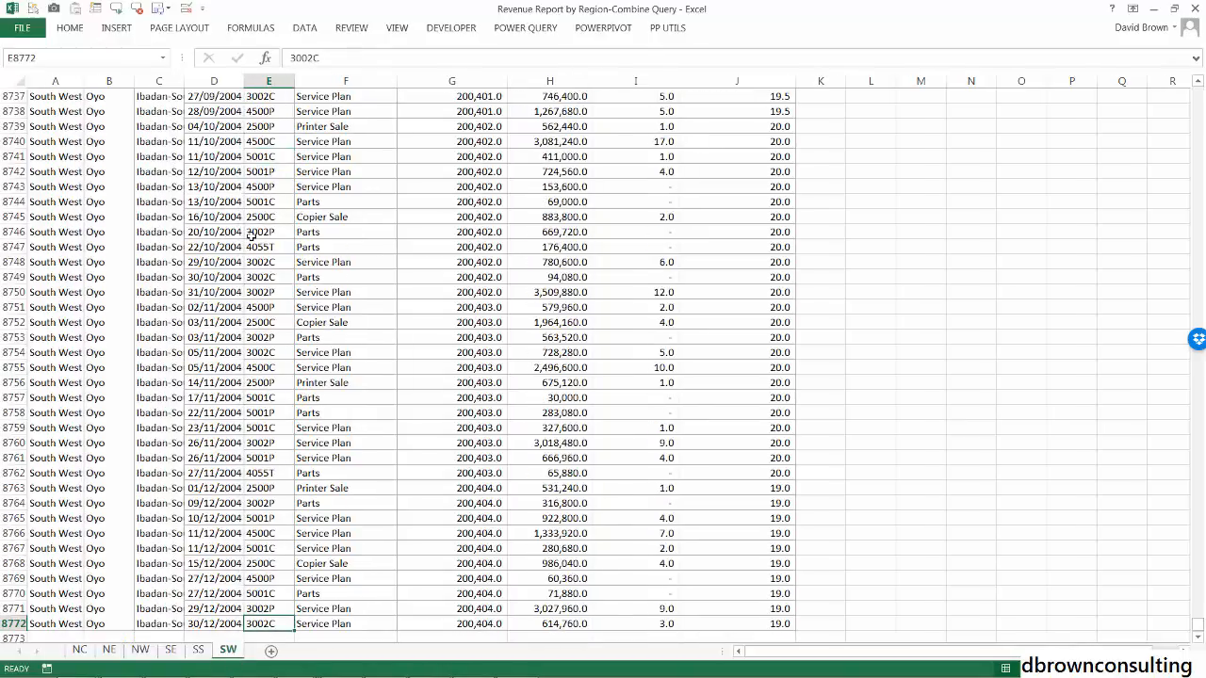
key("ctrl+Up")
key("Left")
key("Left")
key("Left")
key("Left")
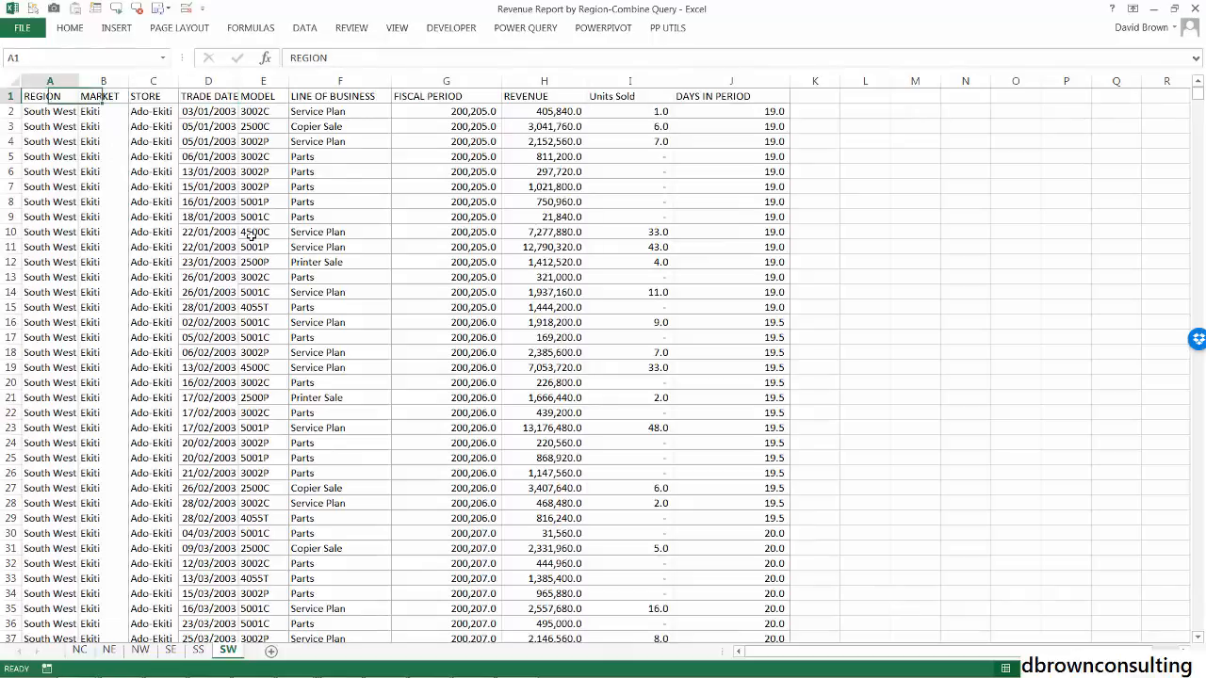
left_click(81, 651)
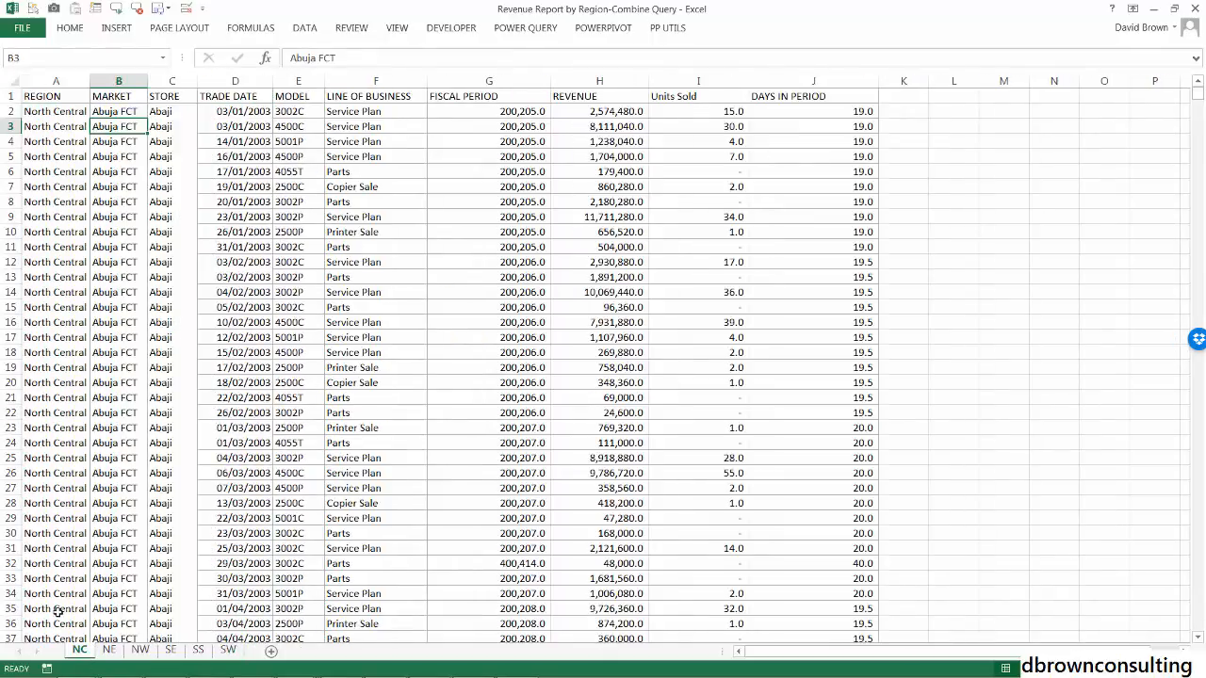
Copy all North East records without the header row, A2:J9759, from the NE sheet
left_click(109, 650)
left_click(68, 143)
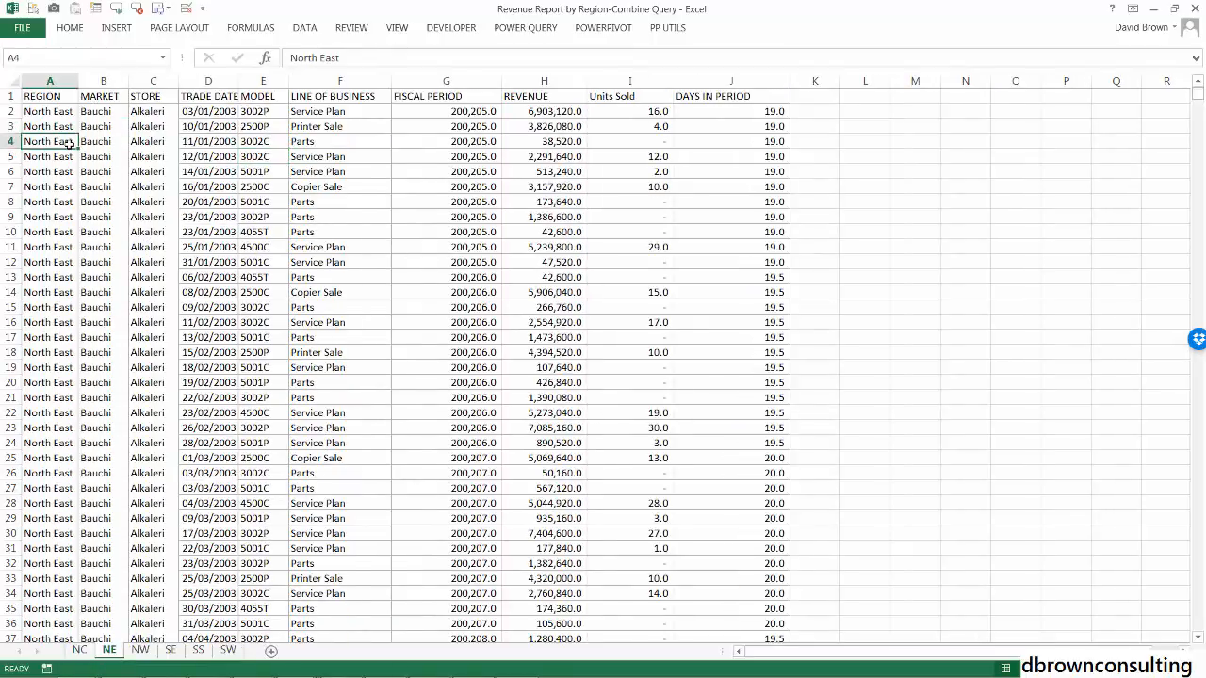
key("ctrl+Up")
key("Down")
key("ctrl+shift+Right")
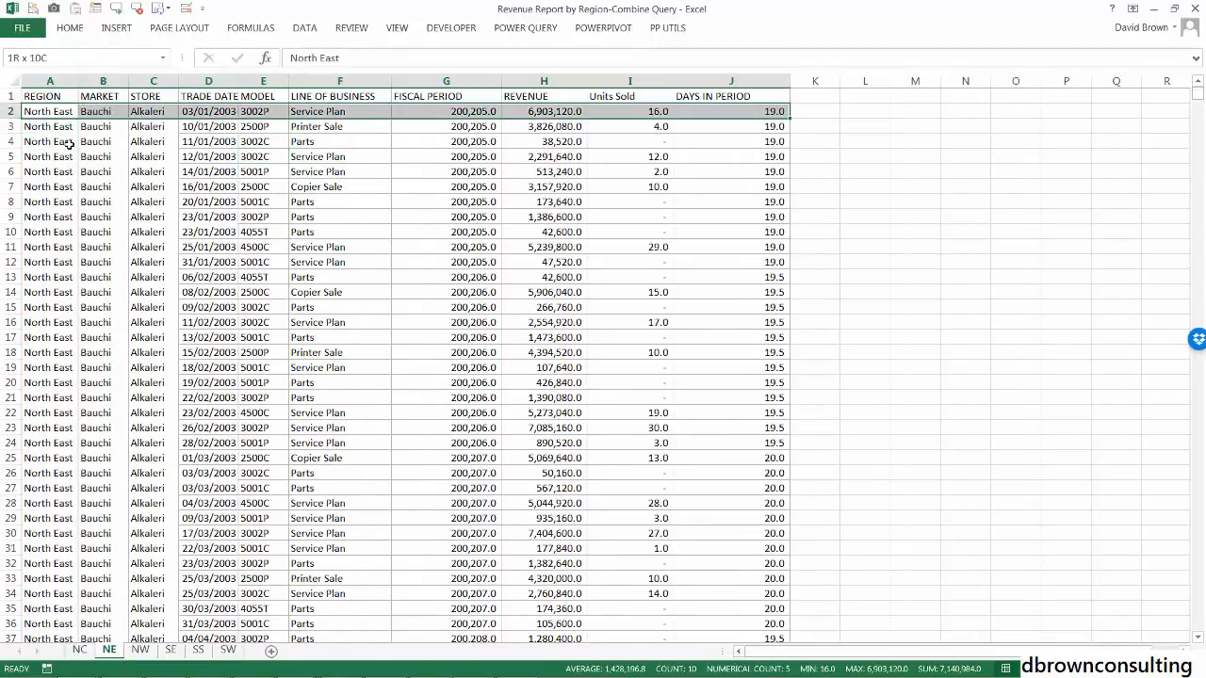
key("ctrl+shift+Down")
key("ctrl+c")
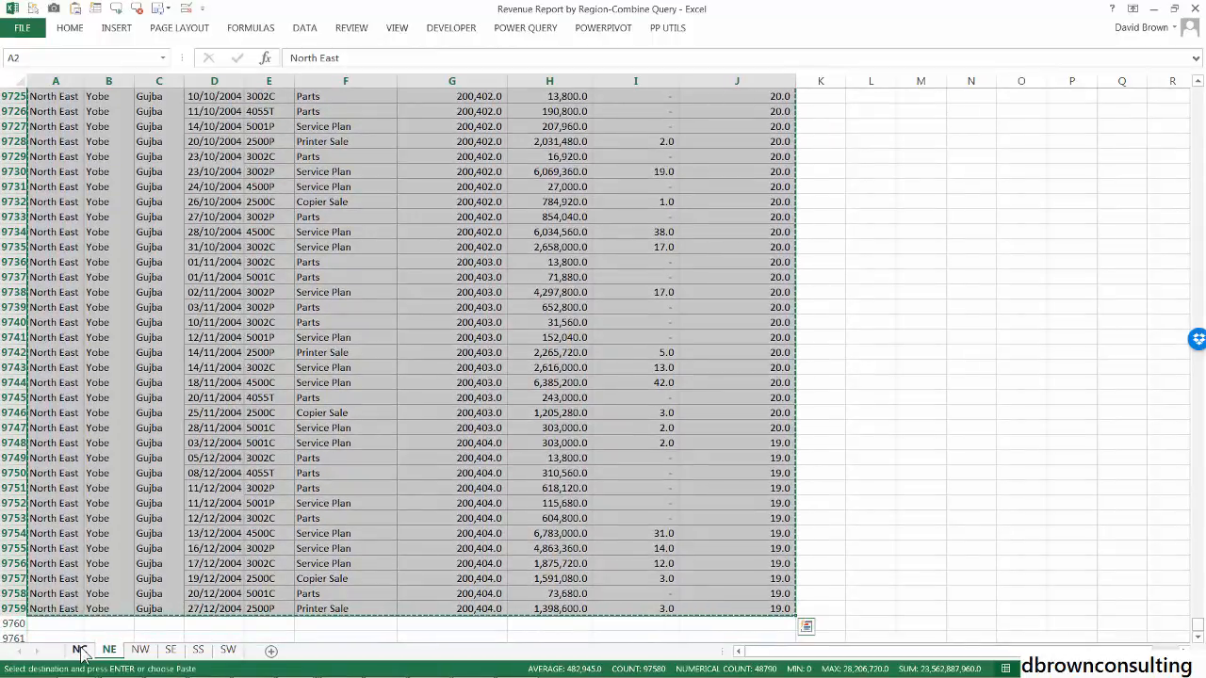
Try pasting the copied North East records directly below the last North Central record, at A4133 on the NC sheet
key("ctrl+Page_Up")
left_click(78, 503)
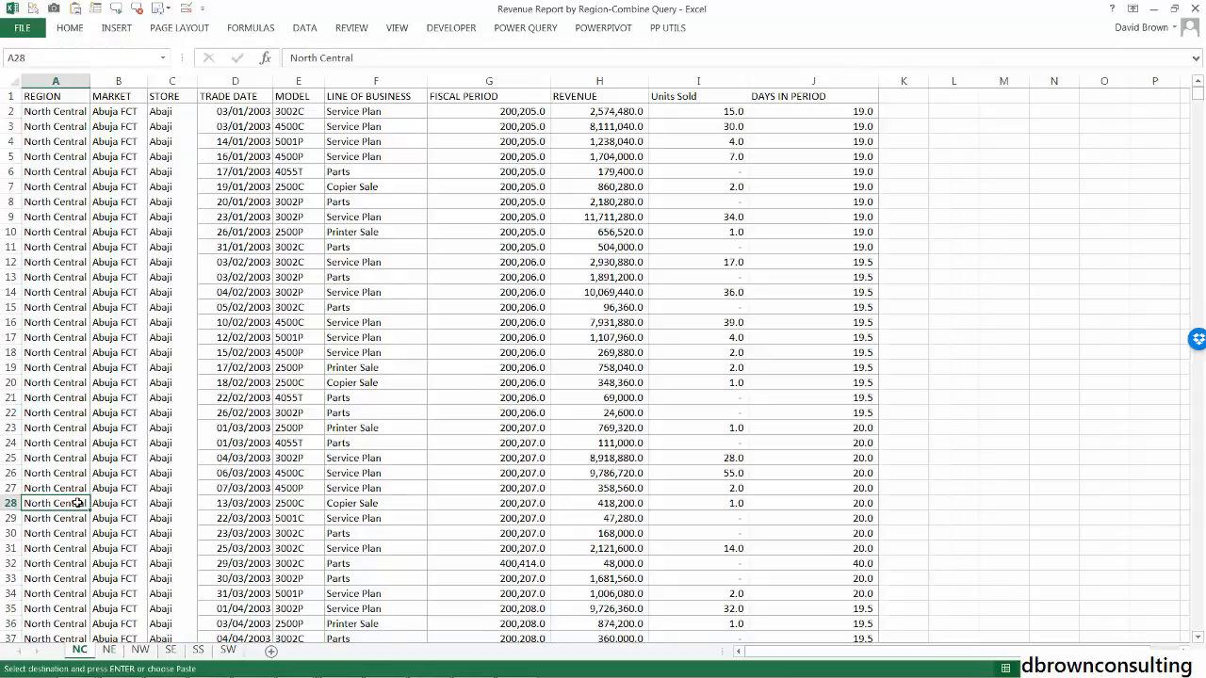
key("ctrl+Down")
key("Down")
key("ctrl+v")
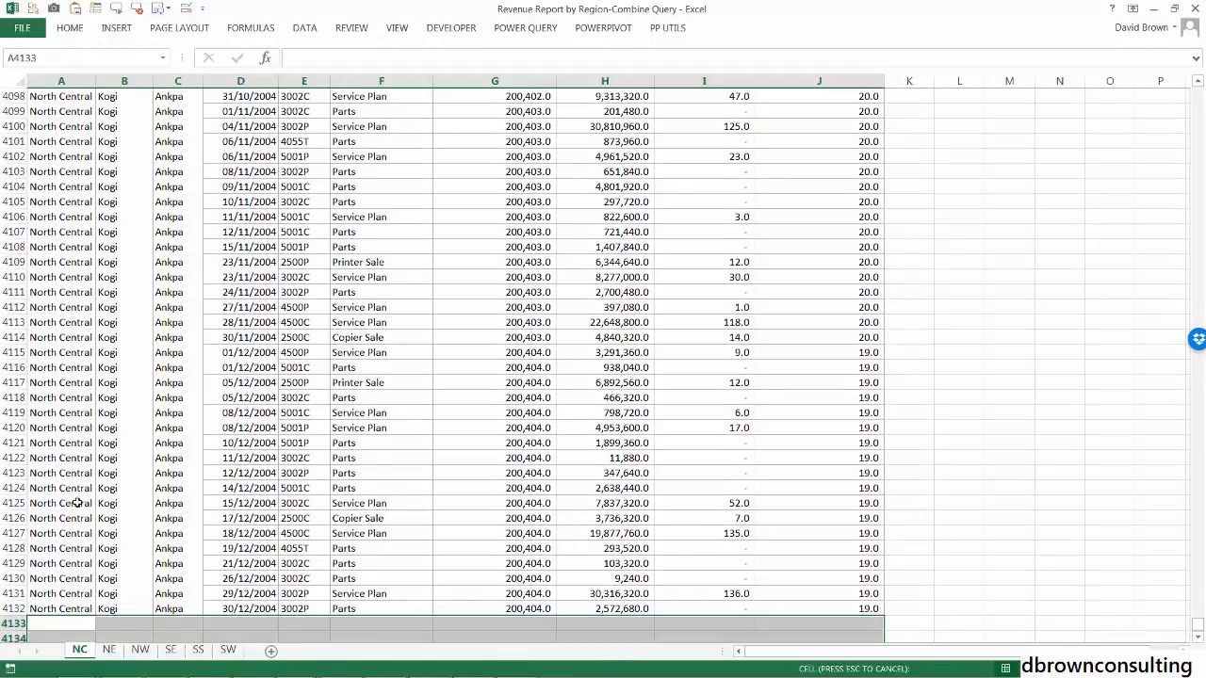
key("Down")
key("Down")
key("Down")
key("Down")
key("ctrl+Down")
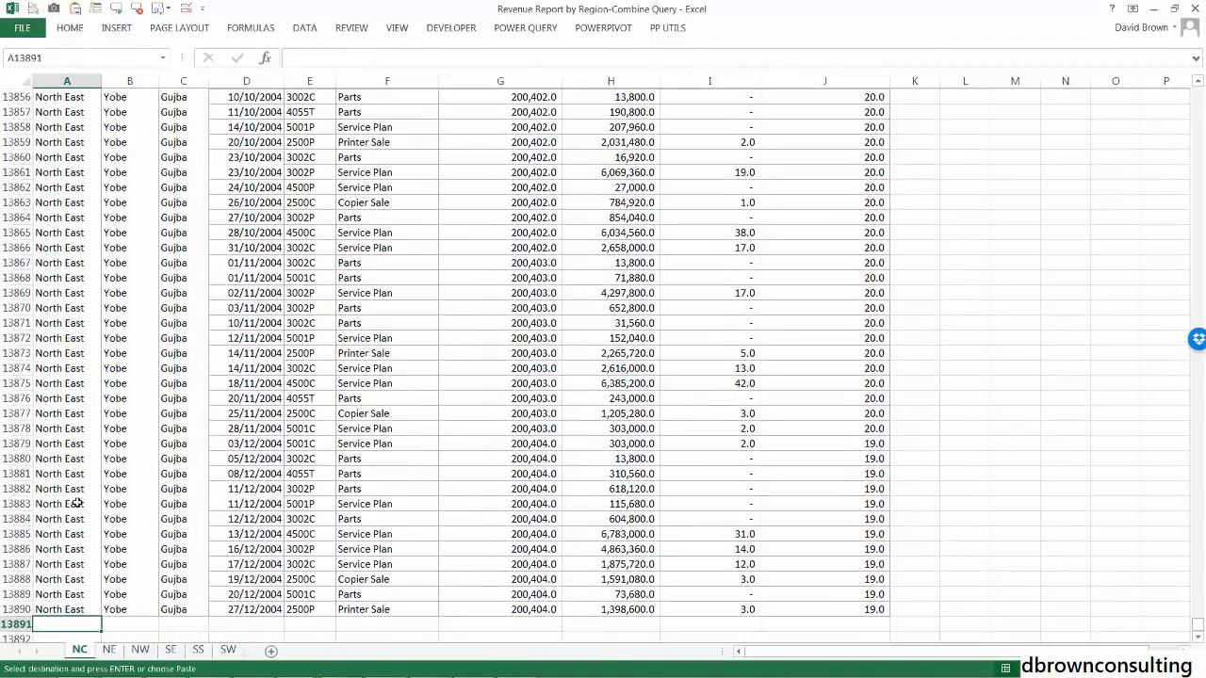
key("Down")
key("Down")
Undo the paste of the North East records and return to the start of the NC data
key("ctrl+z")
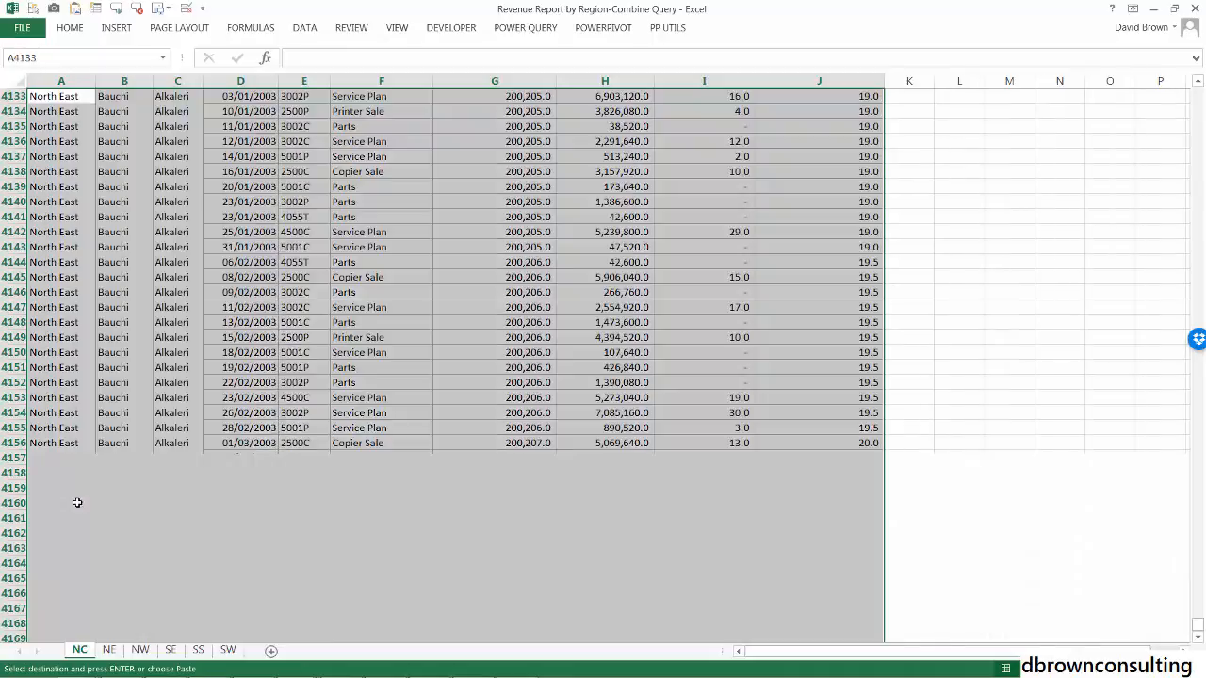
key("ctrl+Up")
key("ctrl+Up")
key("Down")
key("Down")
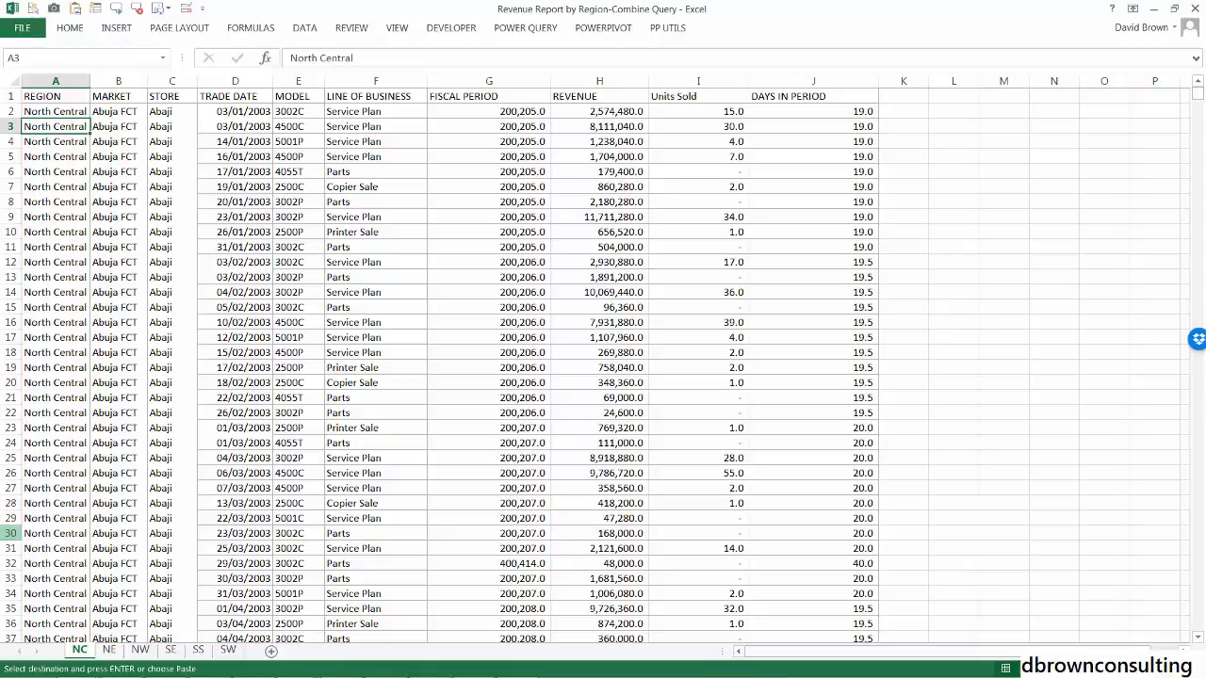
Fit the width of the DAYS IN PERIOD column to its contents on the NC sheet
left_click(546, 174)
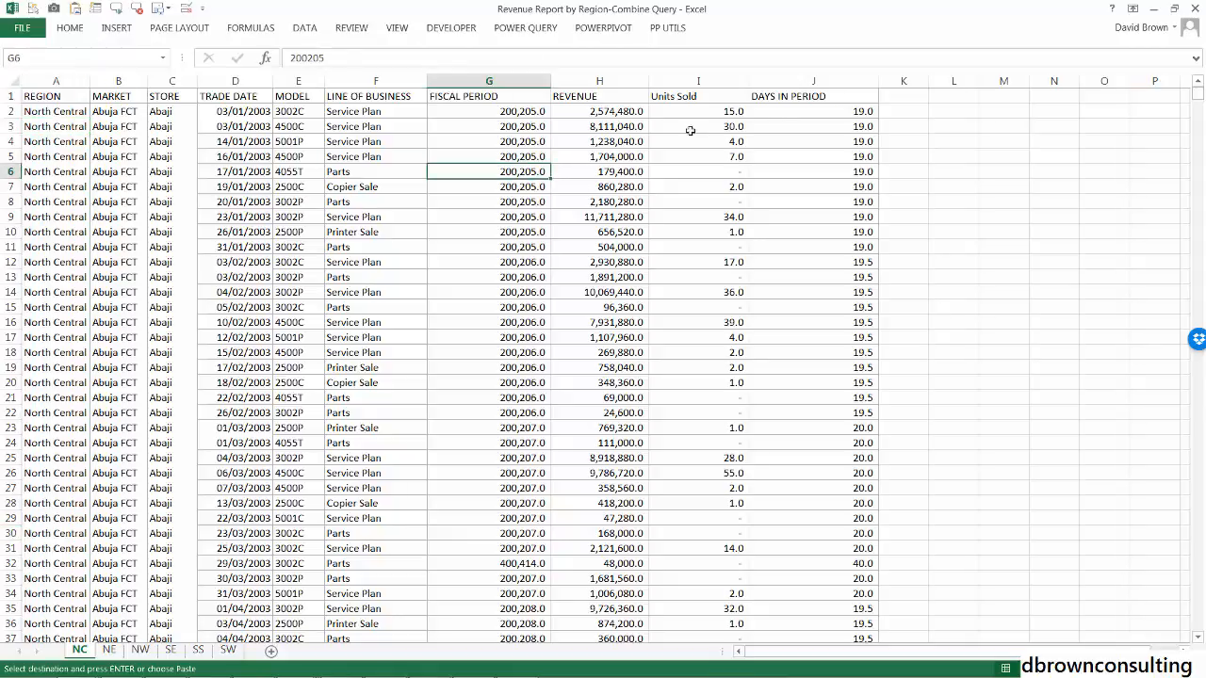
double_click(879, 80)
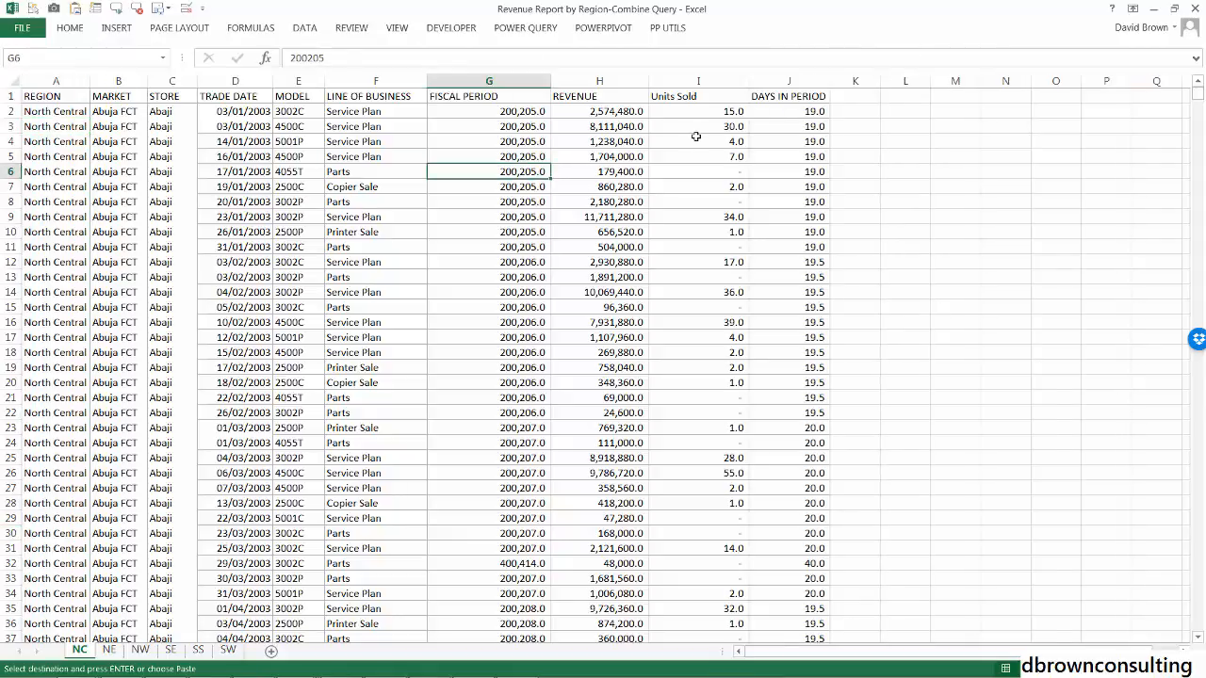
left_click(649, 141)
Keep the ribbon expanded and examine the Power Query and PowerPivot commands, ending on Power Query with cell G5 selected
double_click(542, 33)
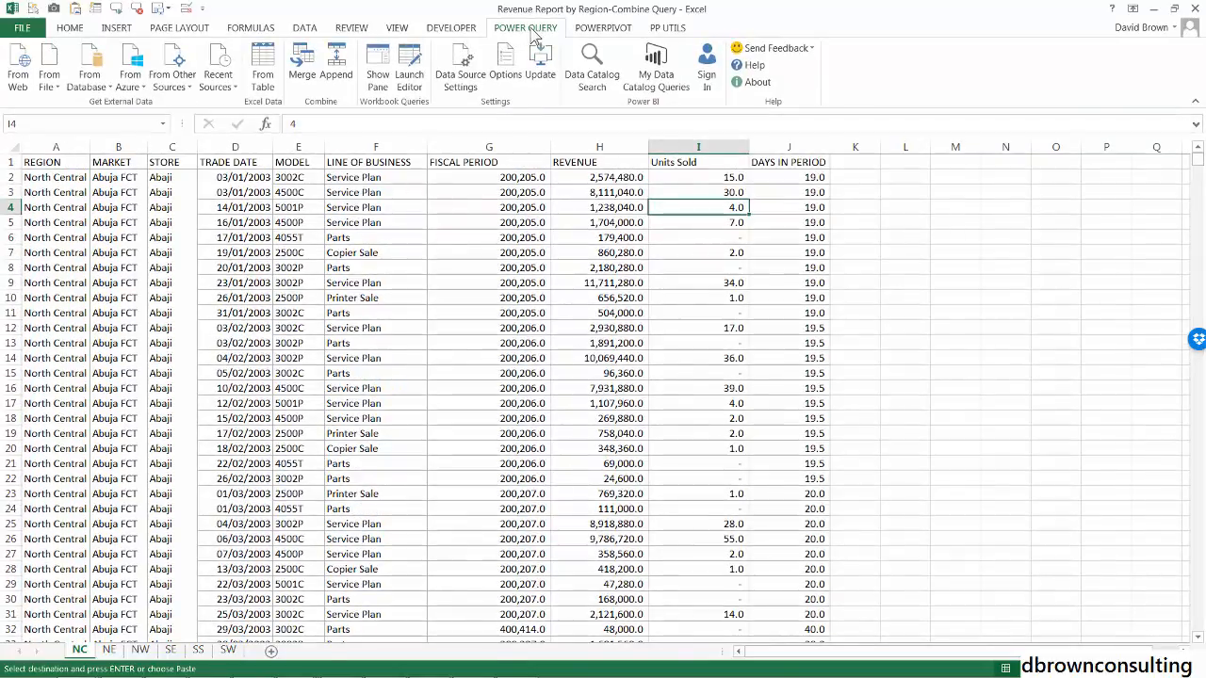
left_click(617, 30)
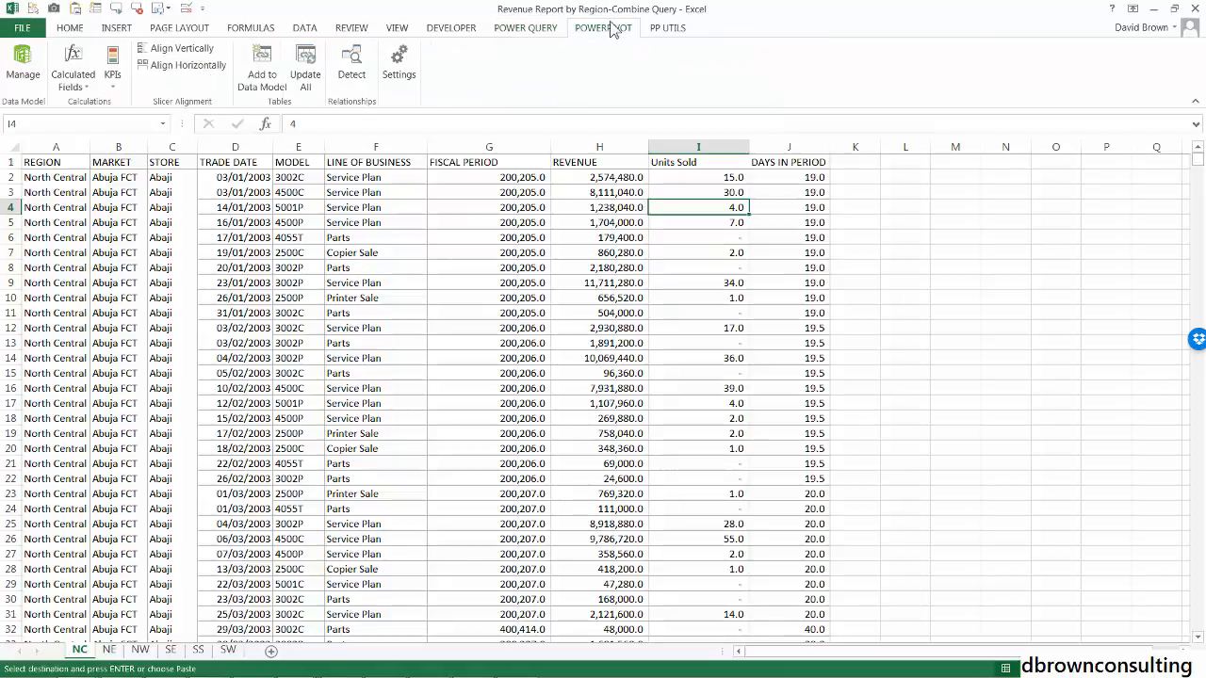
left_click(544, 36)
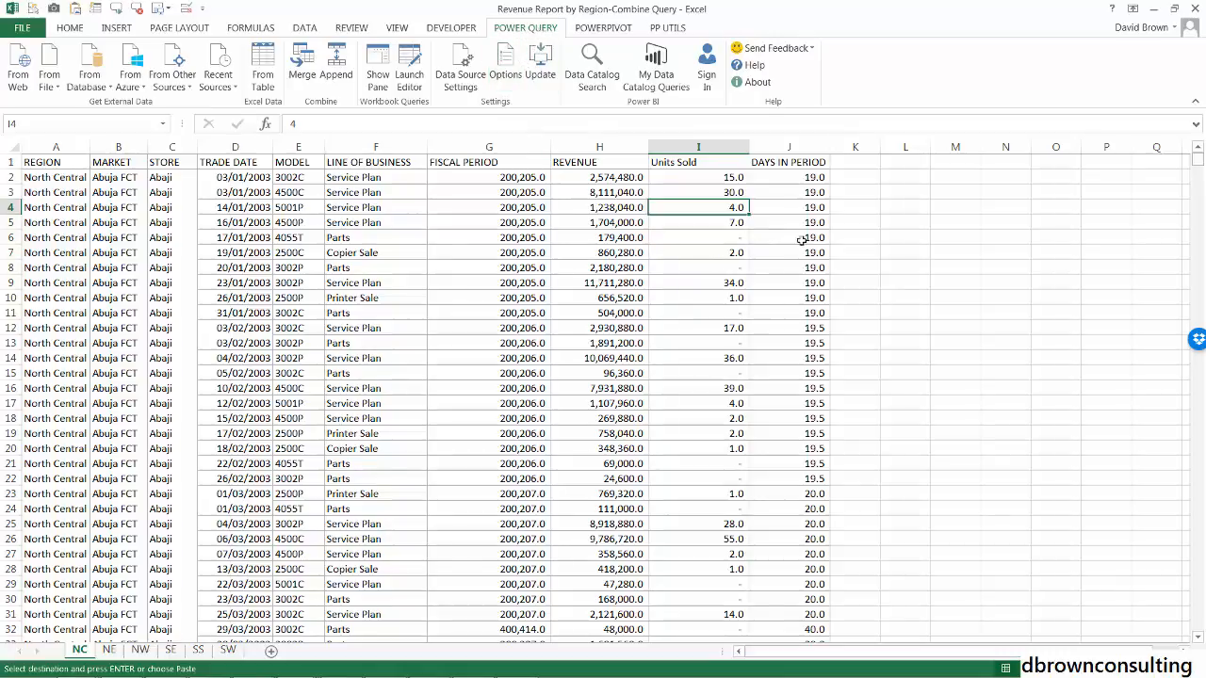
left_click(905, 220)
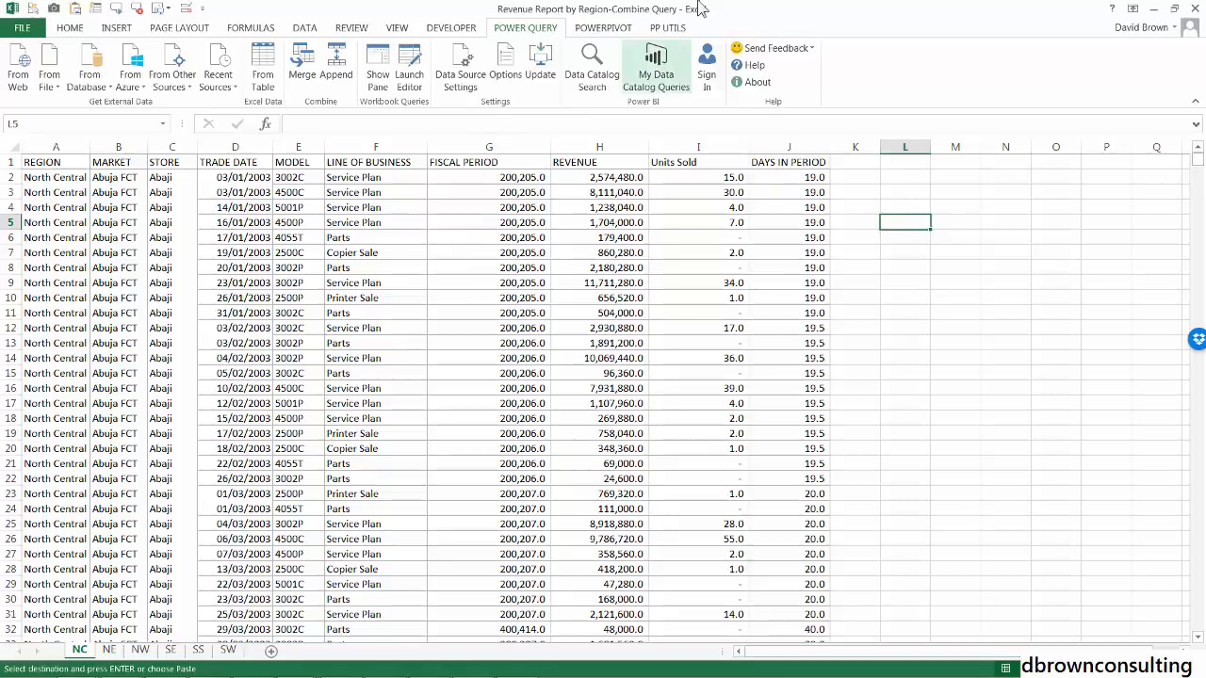
left_click(607, 28)
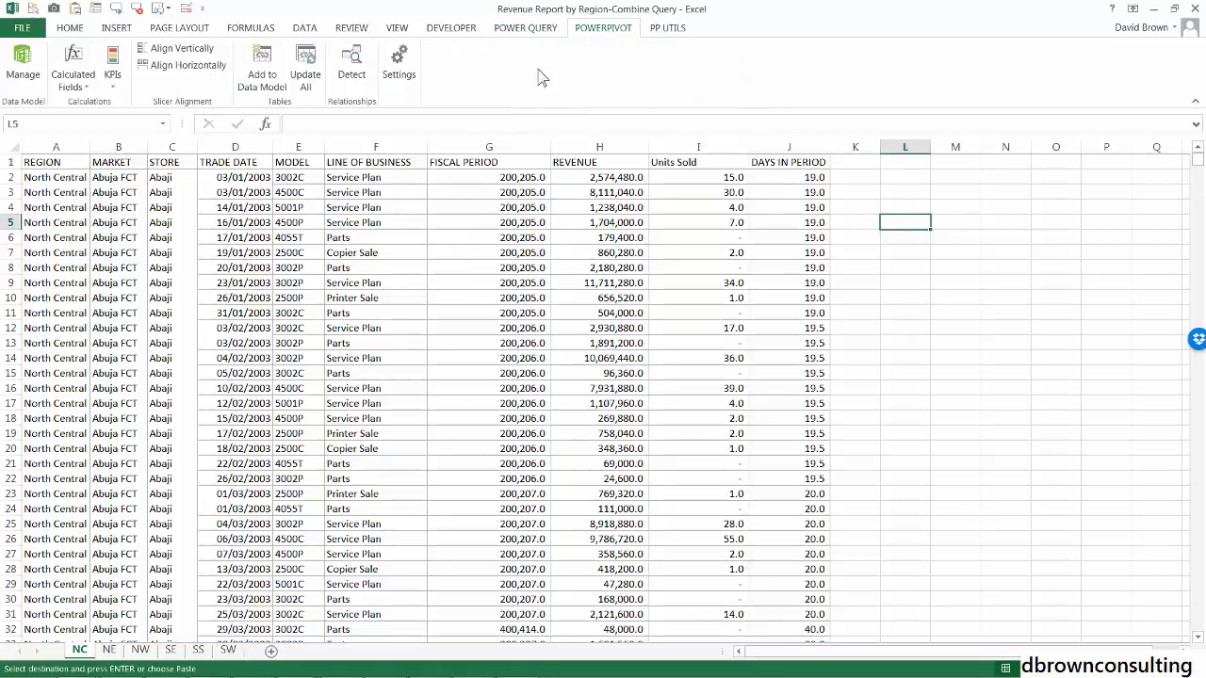
left_click(525, 30)
left_click(595, 30)
left_click(535, 30)
left_click(599, 33)
left_click(543, 30)
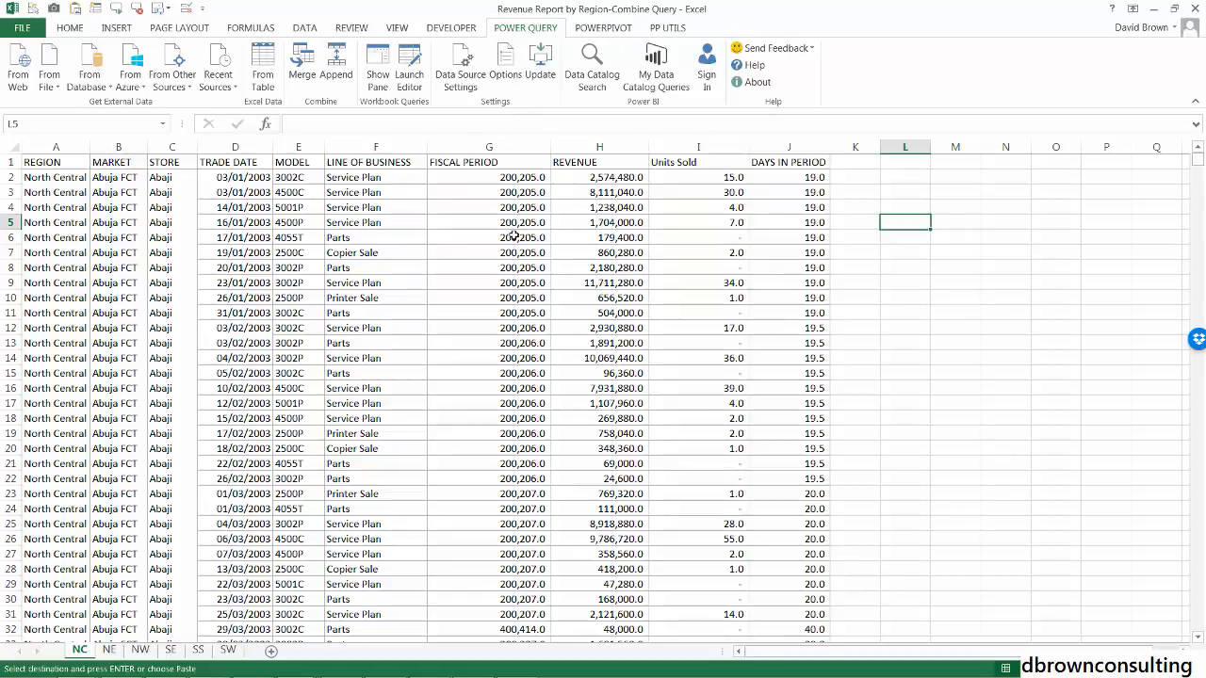
left_click(473, 226)
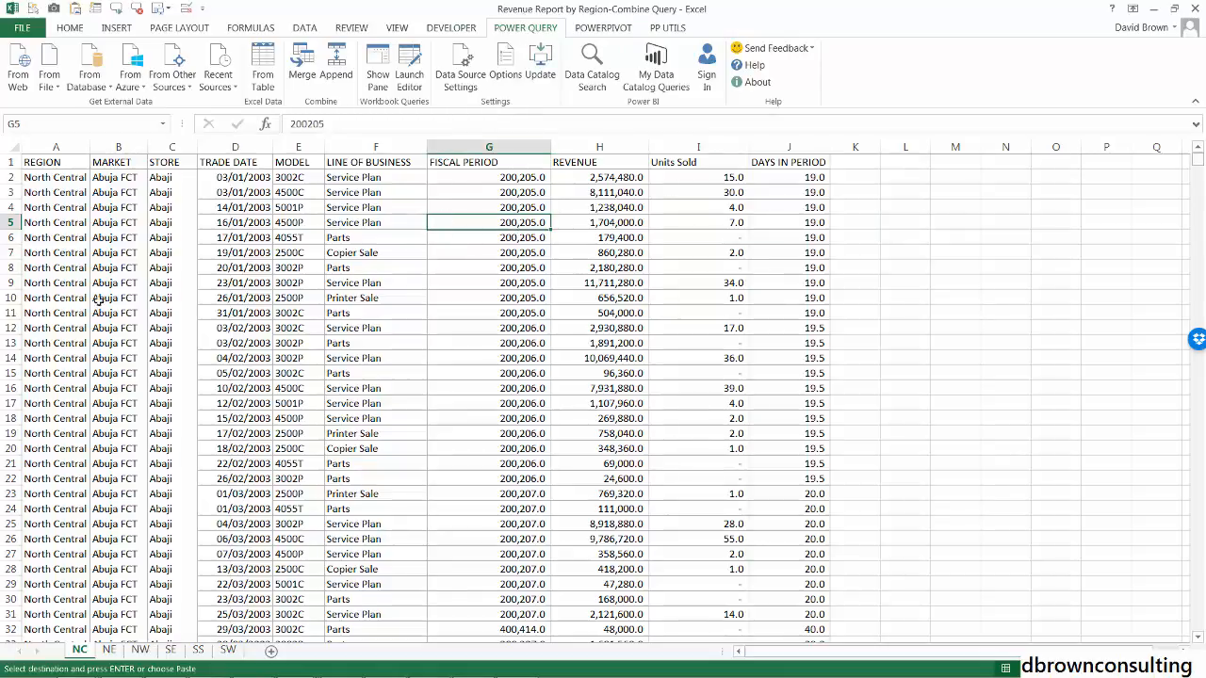
Look through the NW, SE, SS and SW region sheets and return to the NC sheet
left_click(108, 264)
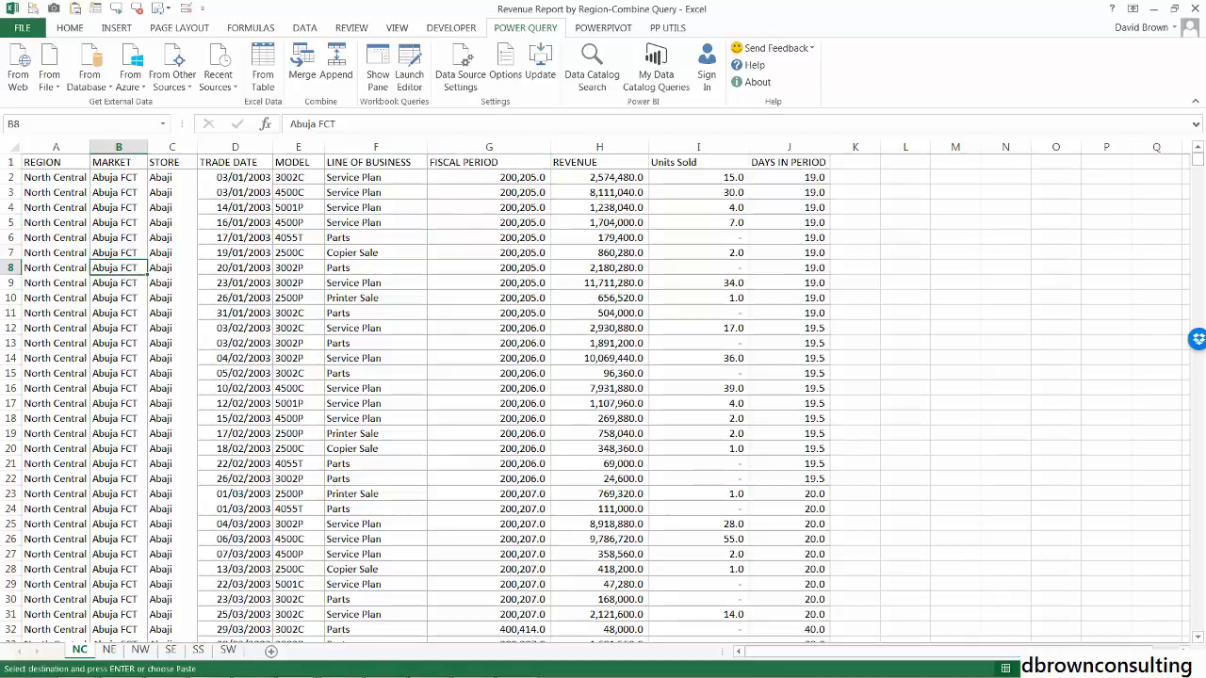
left_click(140, 650)
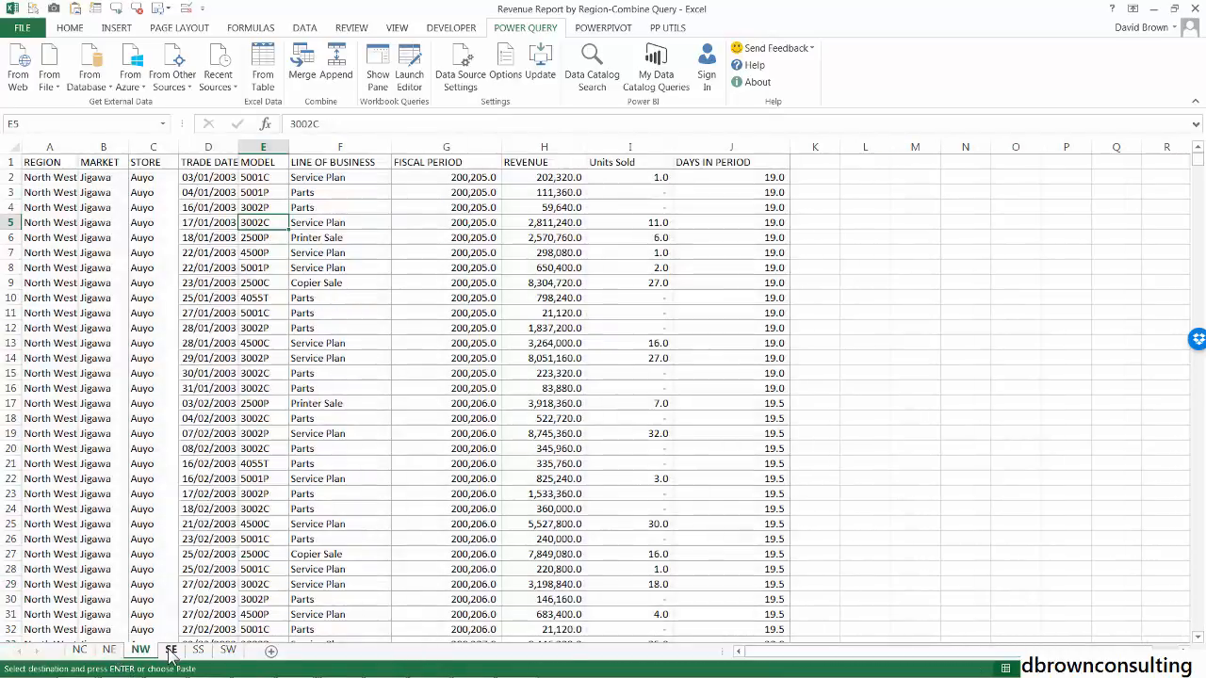
left_click(170, 650)
left_click(198, 650)
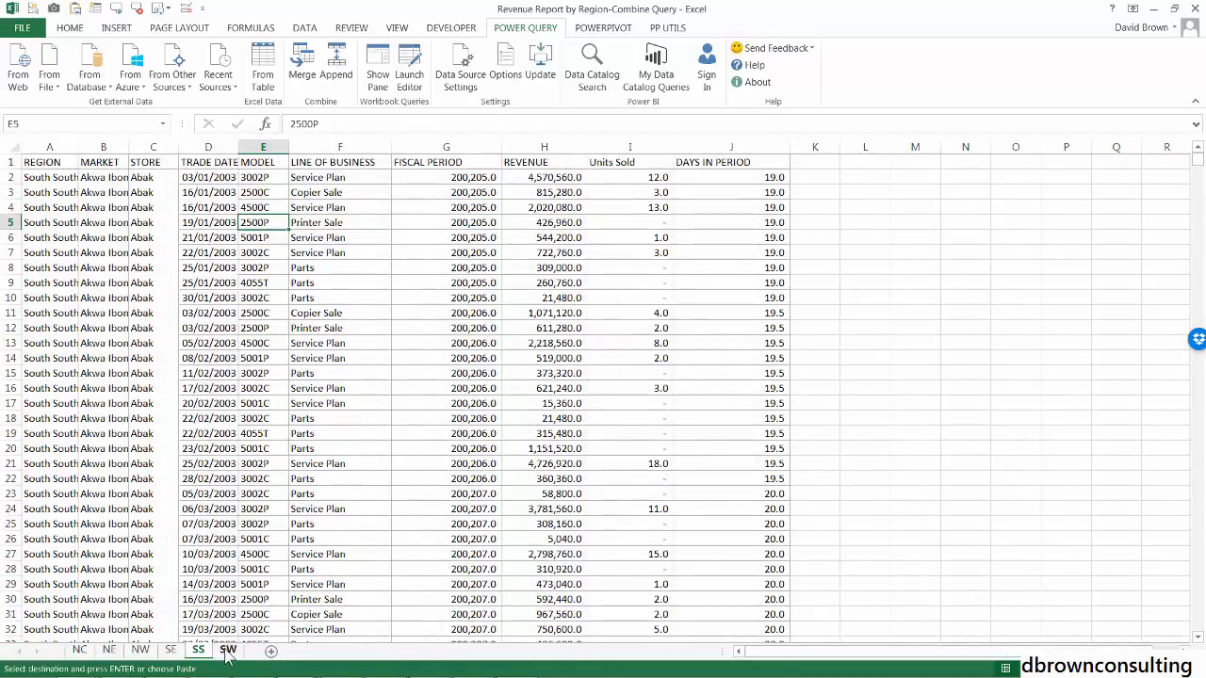
left_click(228, 650)
left_click(79, 651)
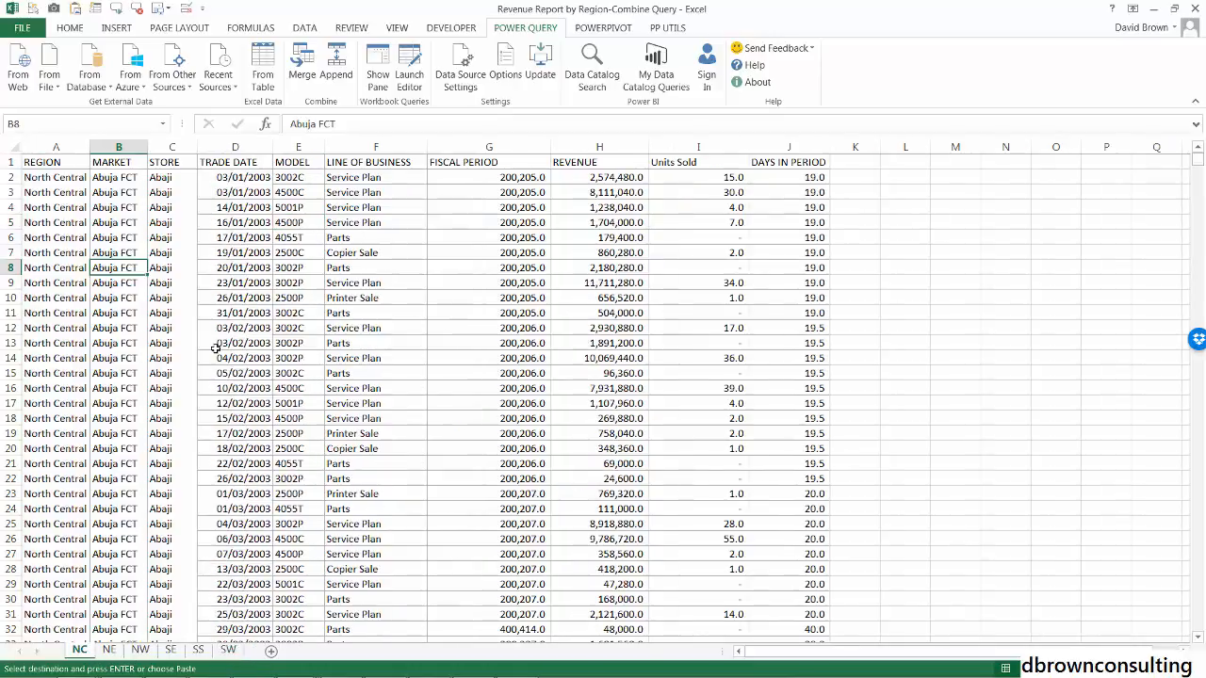
Create a Power Query query from the NC sheet's data range A1:J4132 with headers, keeping the query editor window in view
left_click(262, 342)
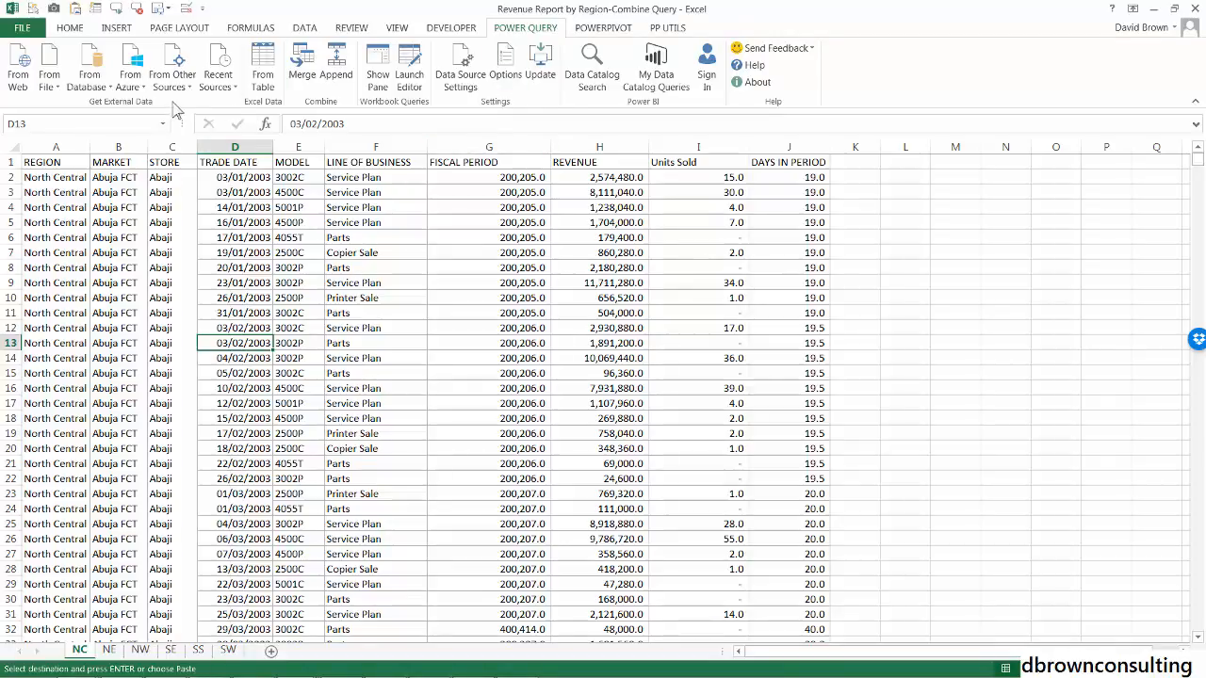
left_click(264, 68)
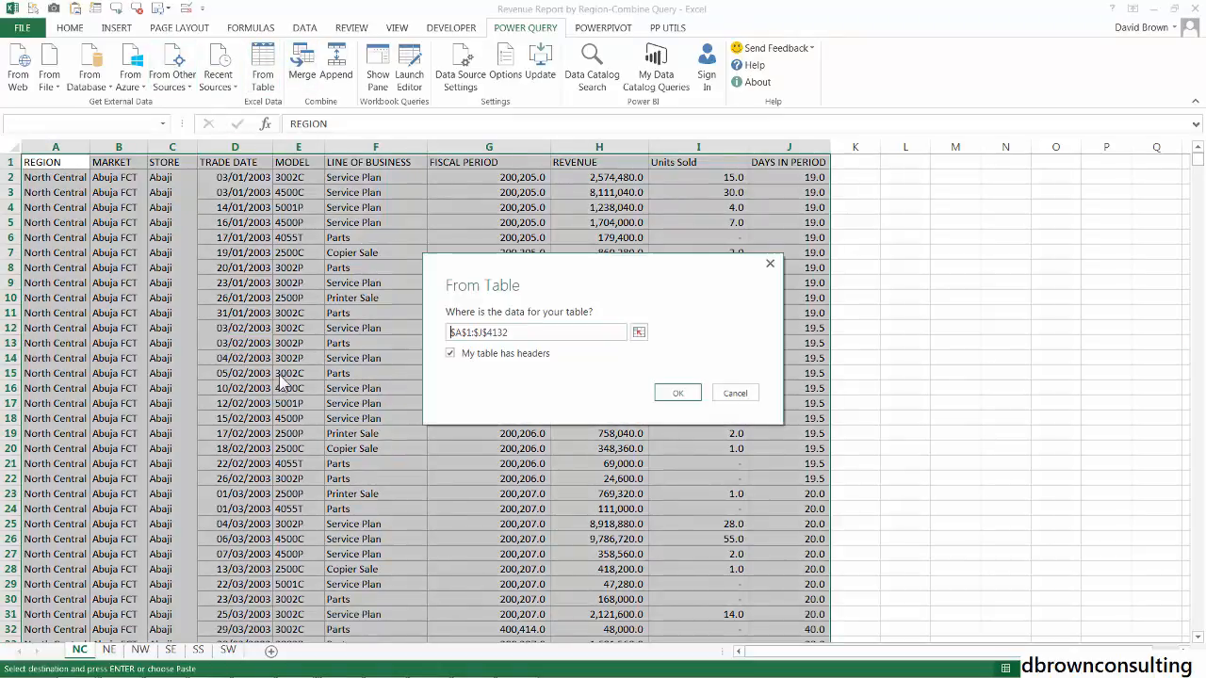
left_click(676, 393)
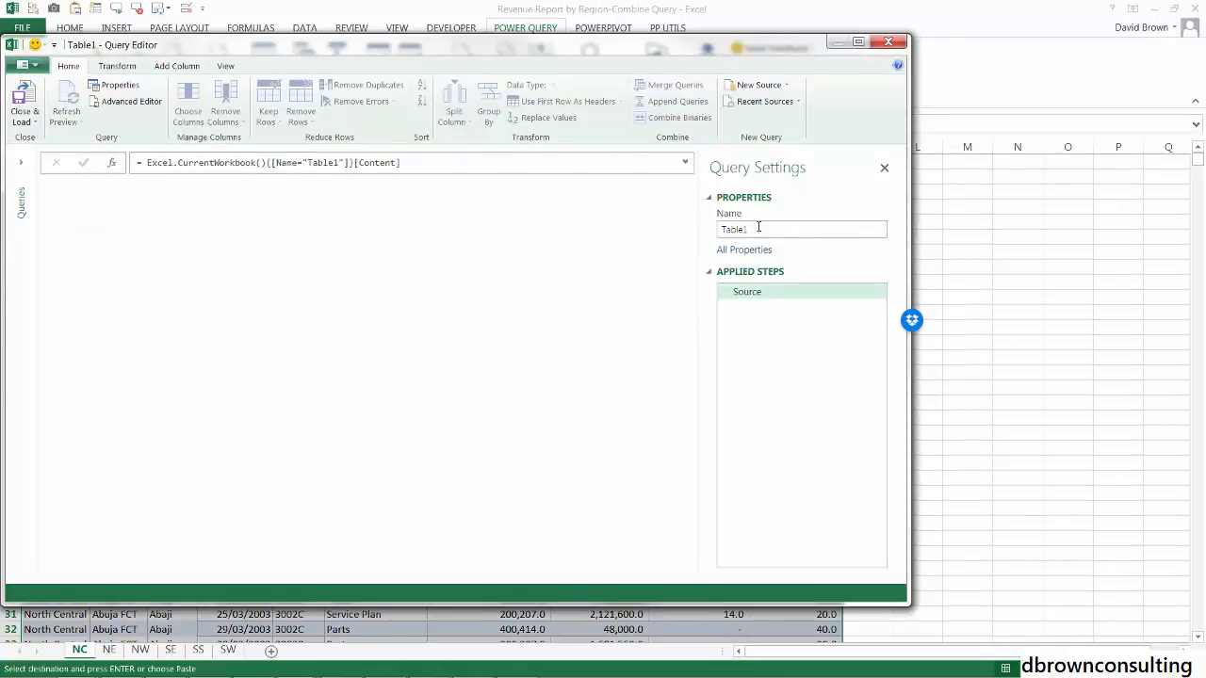
left_click_drag(796, 54, 933, 94)
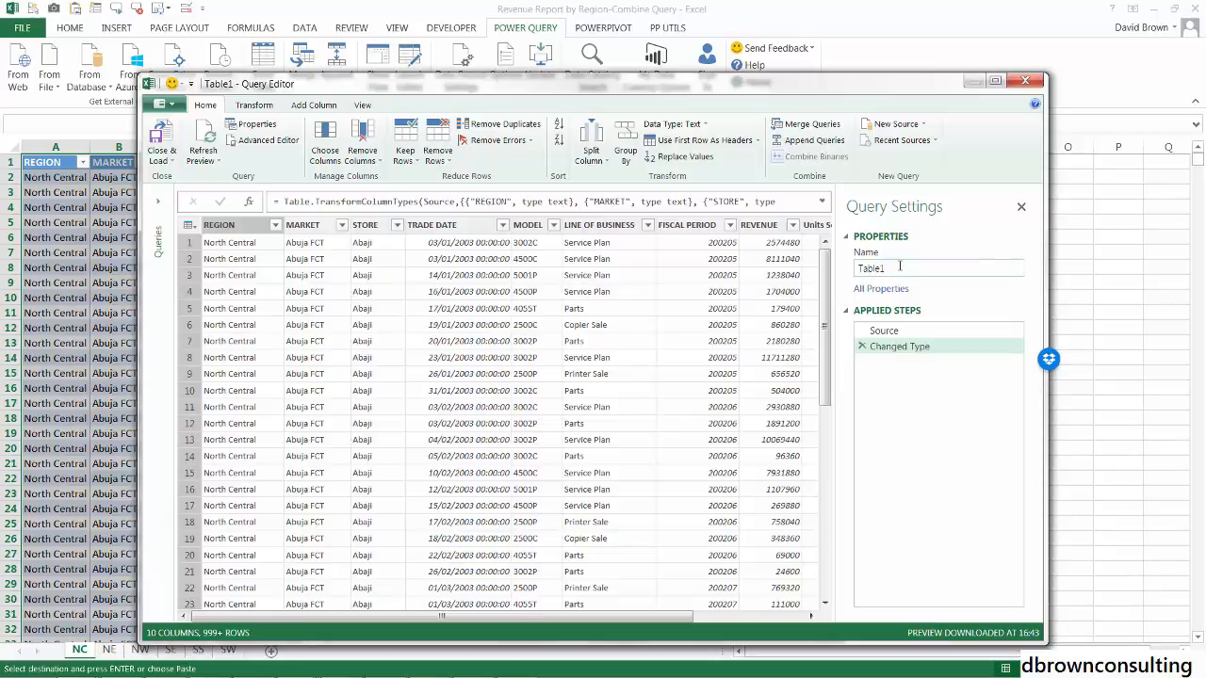
left_click_drag(929, 83, 930, 157)
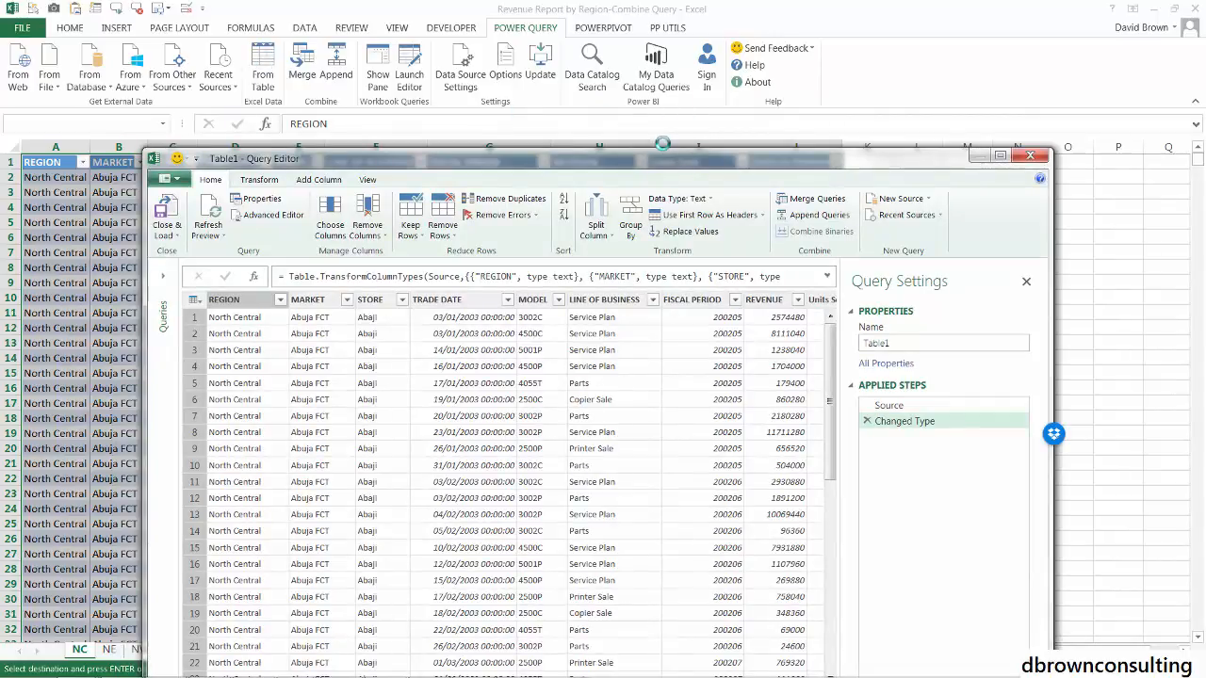
left_click_drag(665, 162, 647, 71)
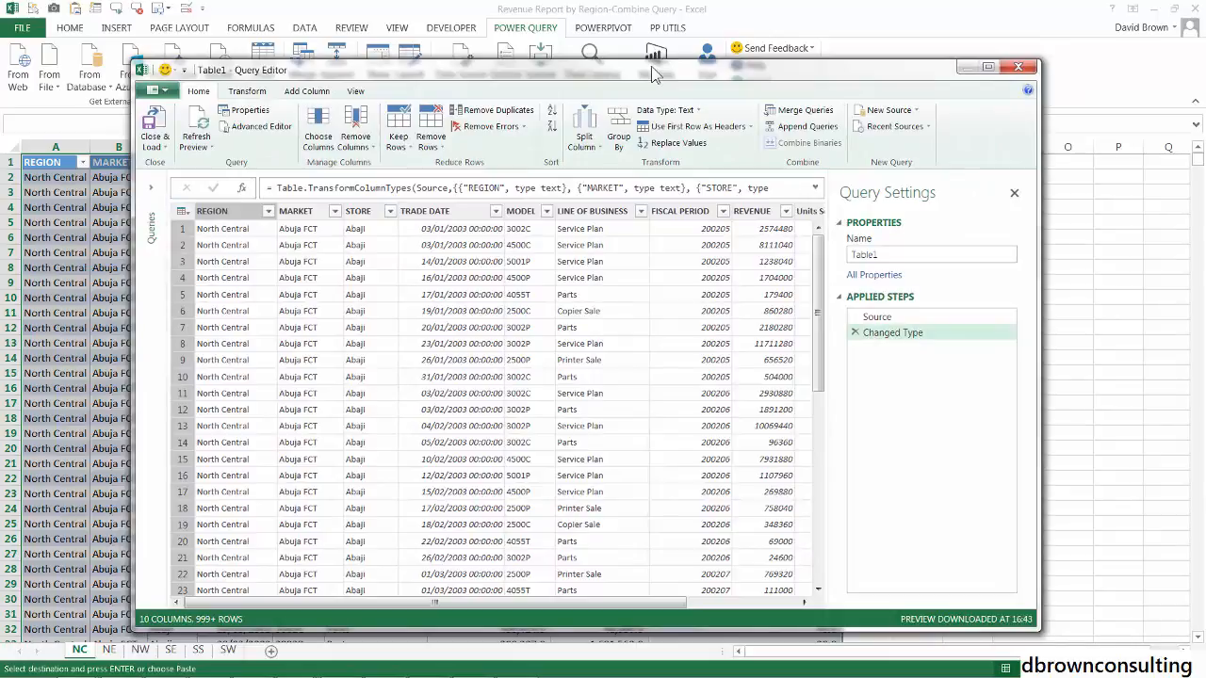
Name the North Central query NC and load its results to a new worksheet
left_click(887, 255)
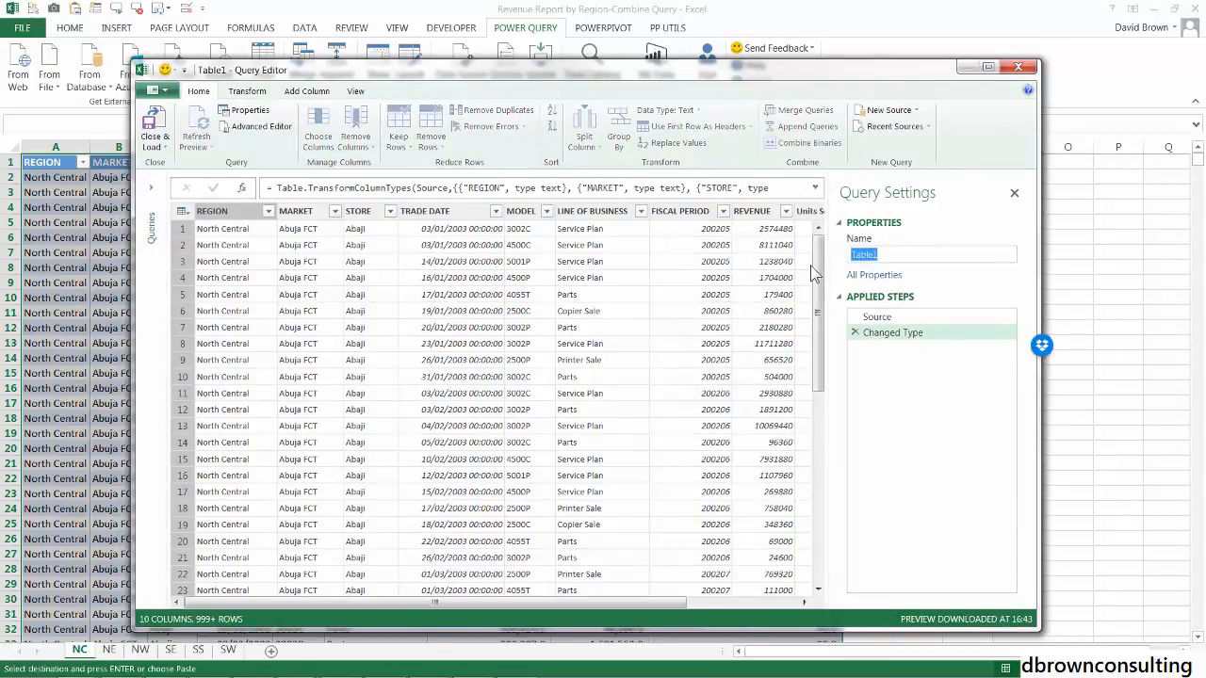
type("NC")
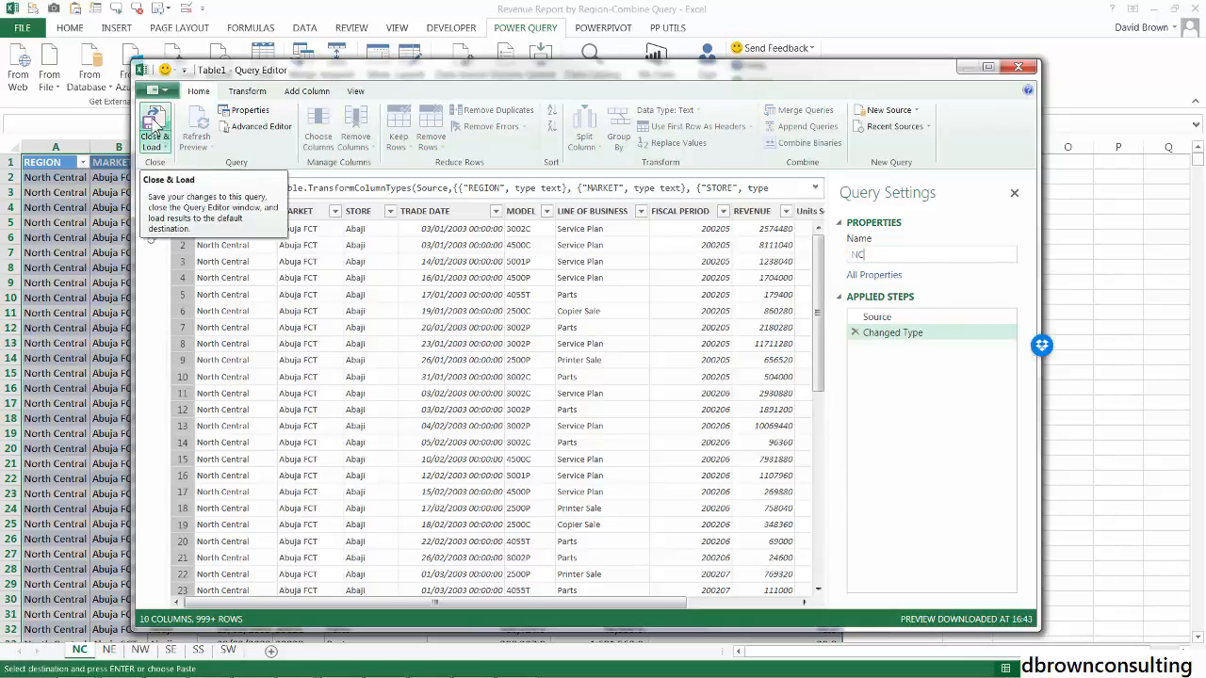
left_click(156, 126)
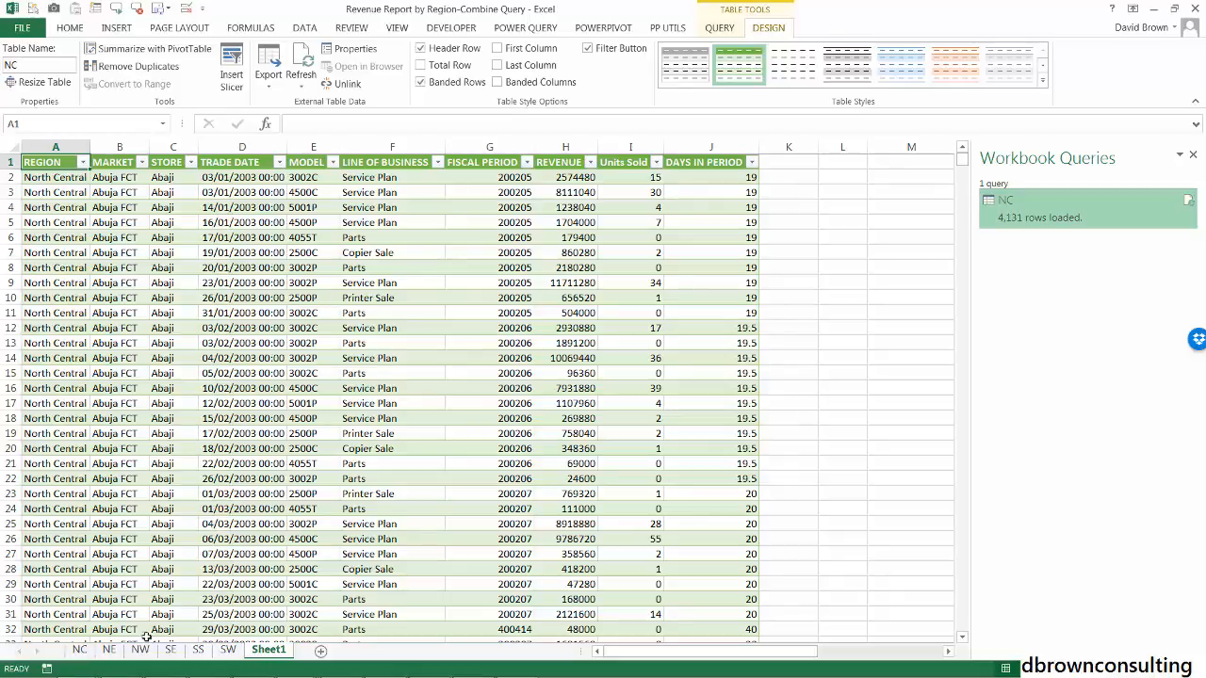
Rename the worksheet holding the loaded NC query table as Q1
double_click(269, 650)
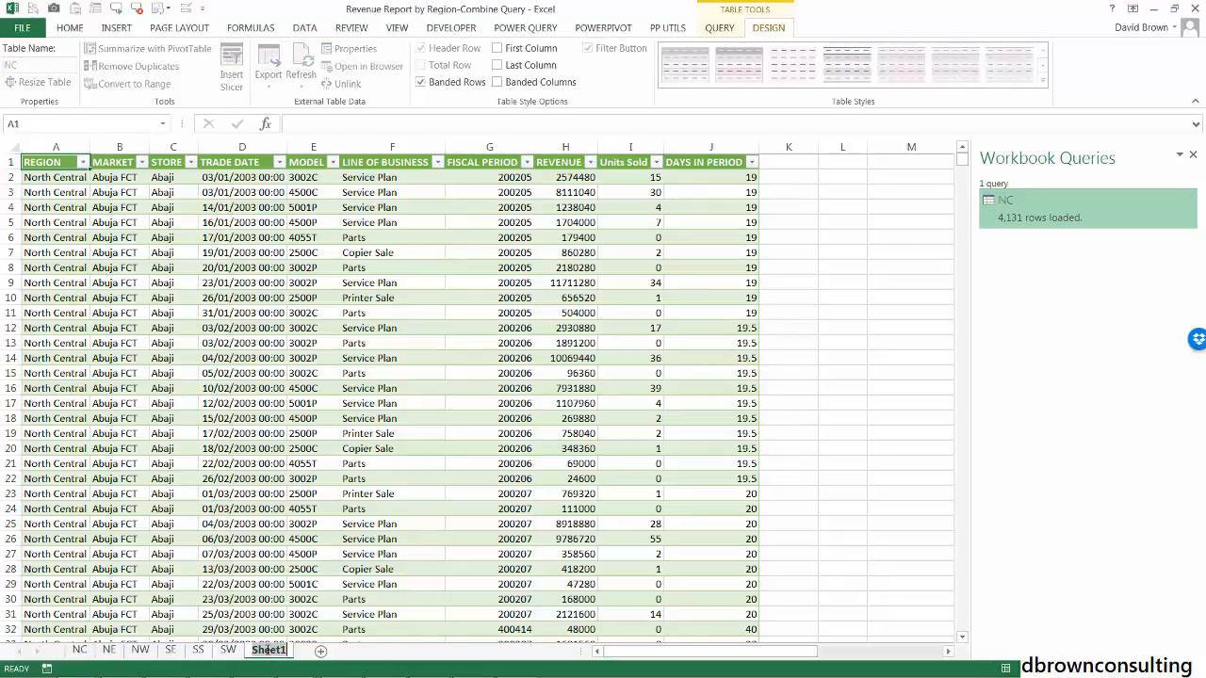
type("Q1")
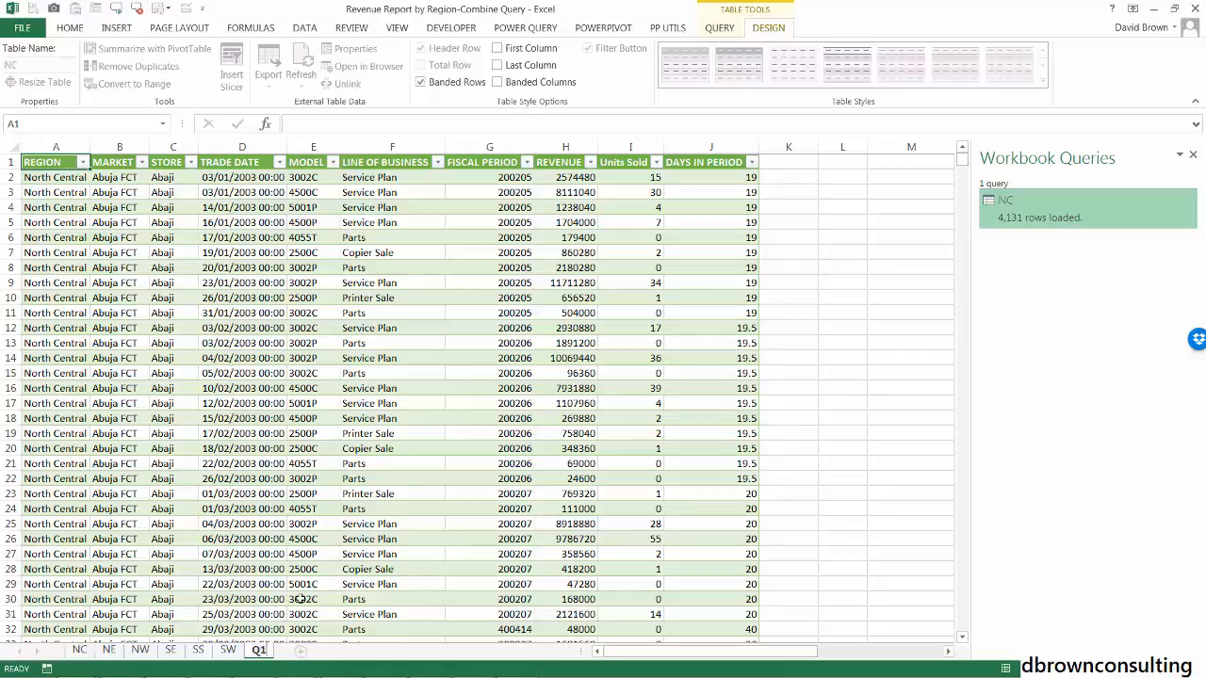
left_click(312, 583)
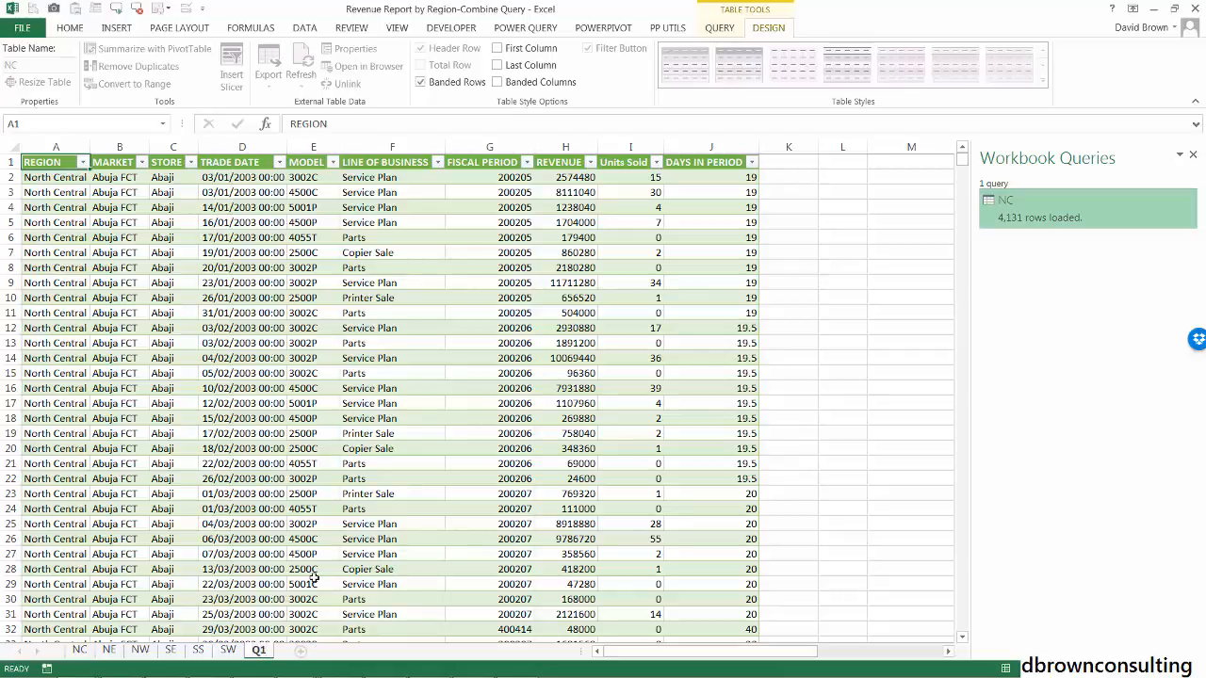
Create a Power Query query from the NE sheet's data range A1:J9759, with headers
left_click(109, 650)
left_click(218, 358)
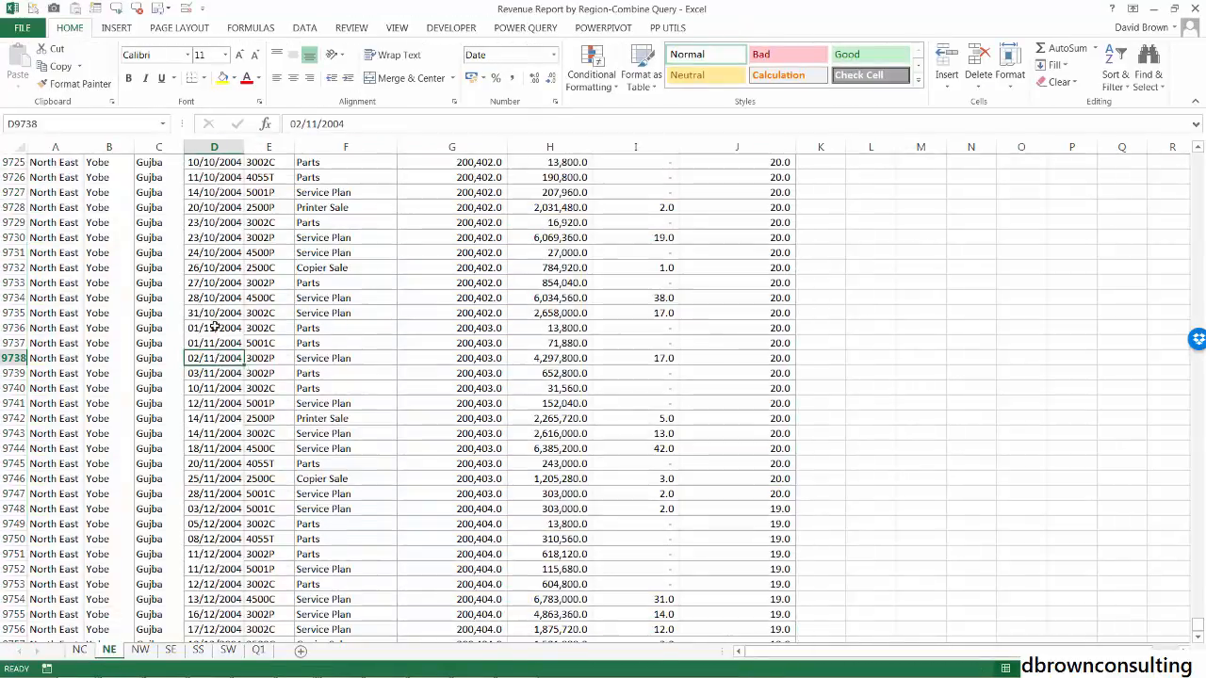
left_click(525, 29)
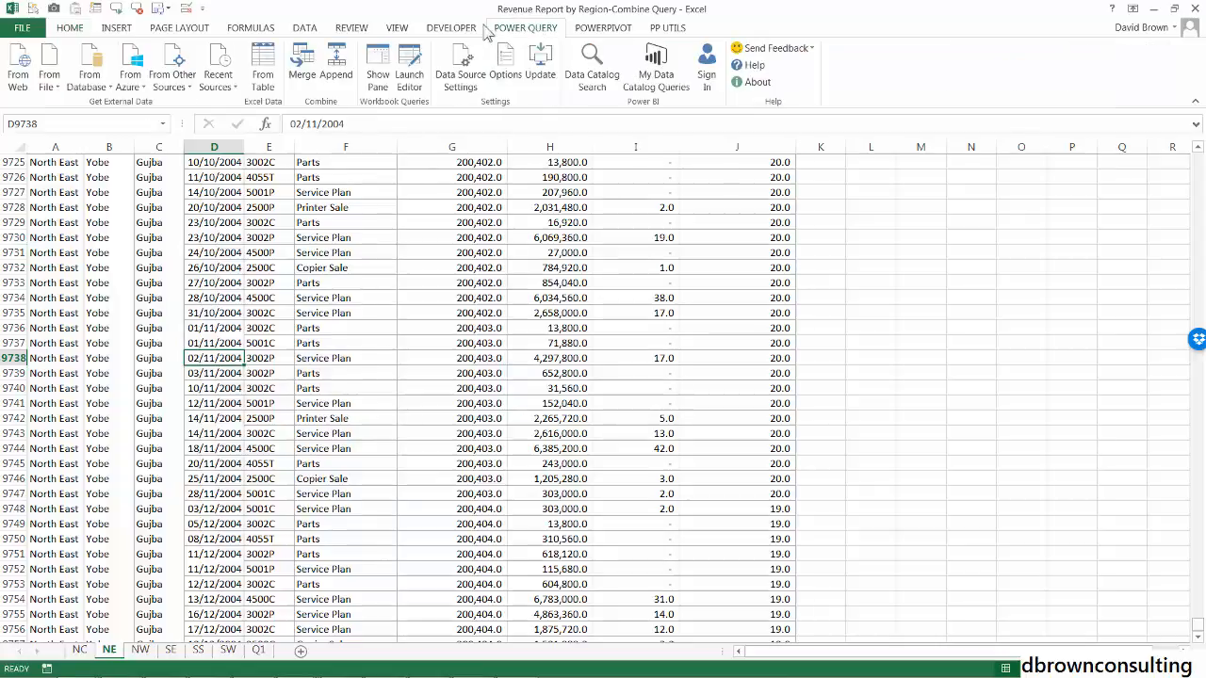
left_click(263, 73)
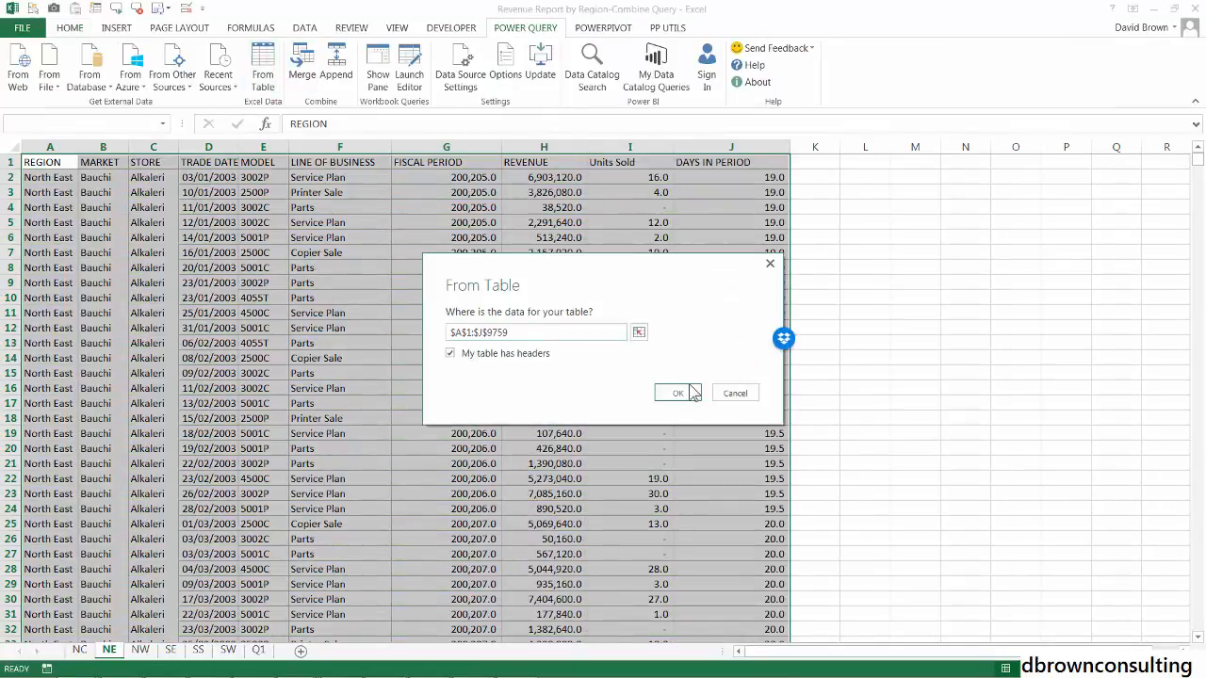
left_click(684, 395)
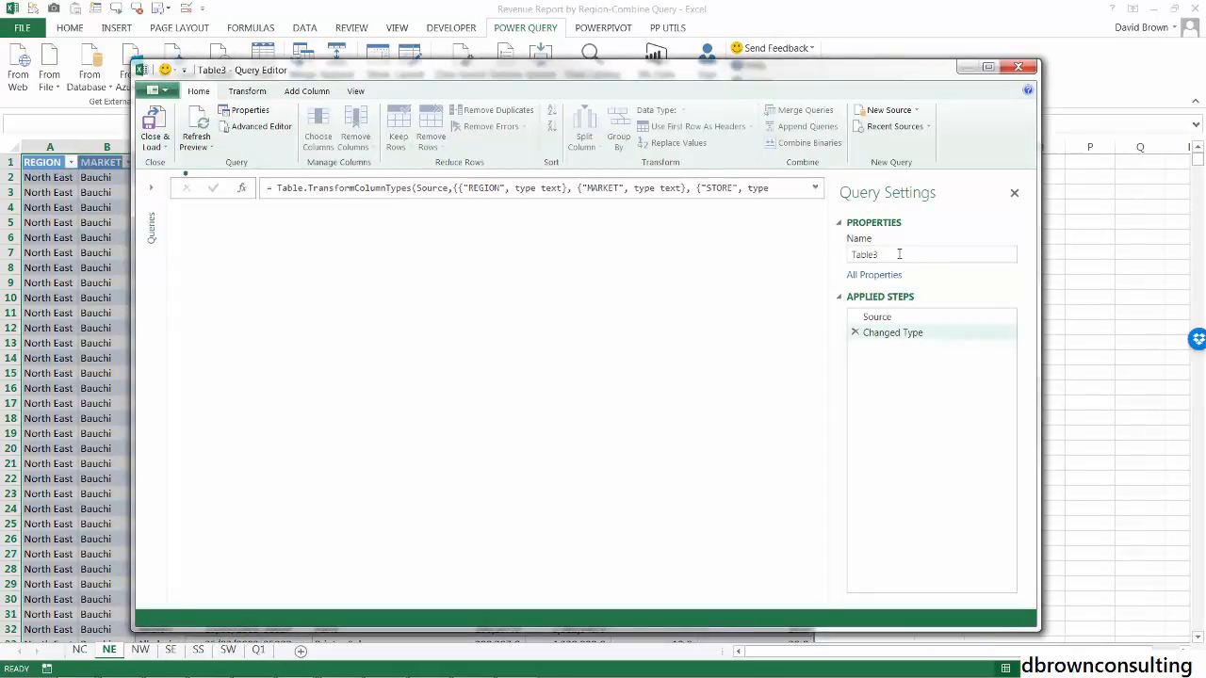
Name the North East query NE and load its results to a new worksheet
left_click(898, 253)
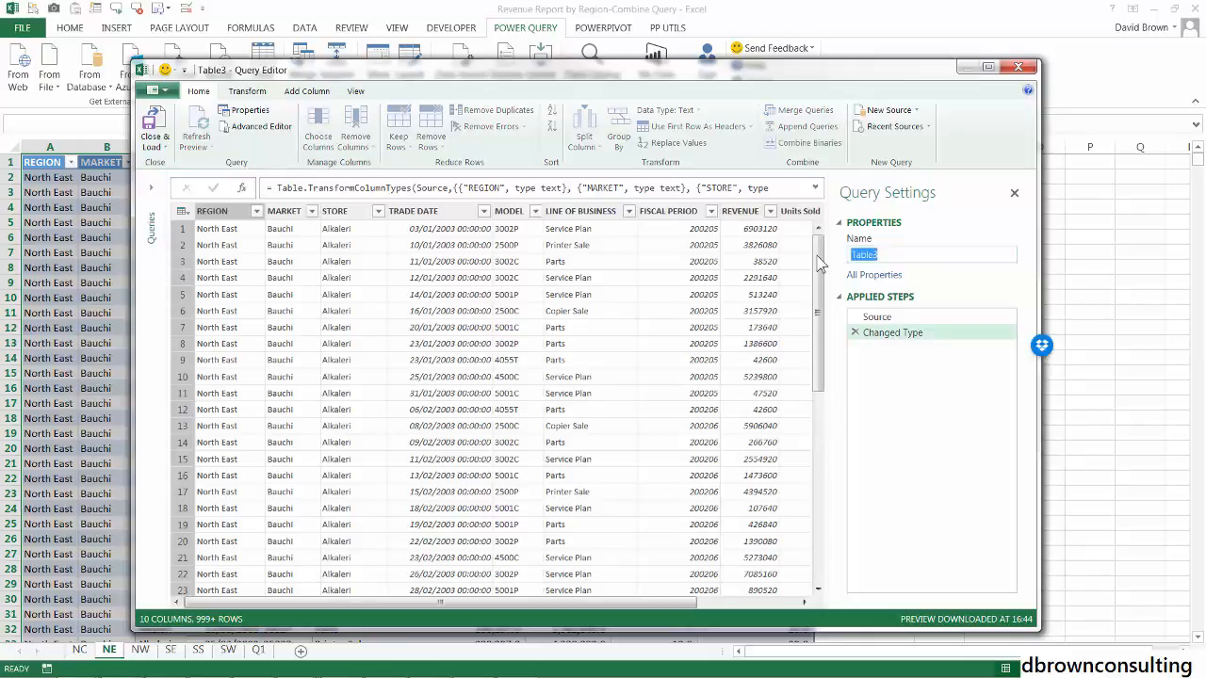
type("NE")
left_click(155, 132)
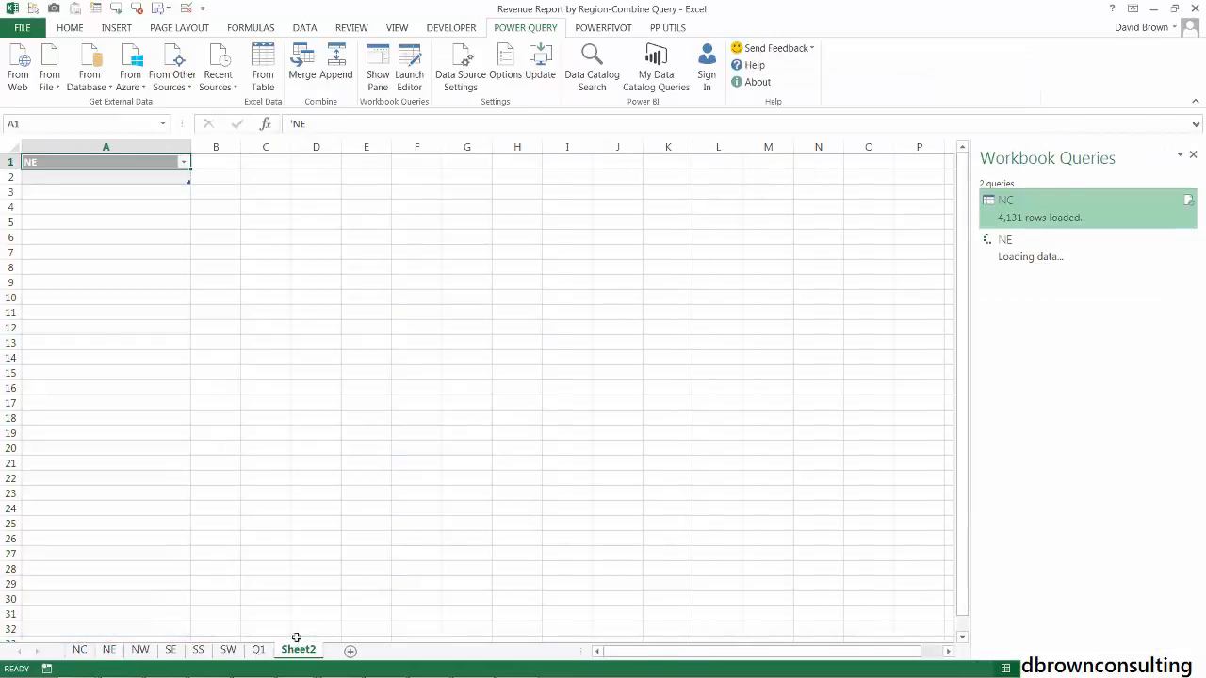
Rename the worksheet created for the NE query as Q2
double_click(296, 650)
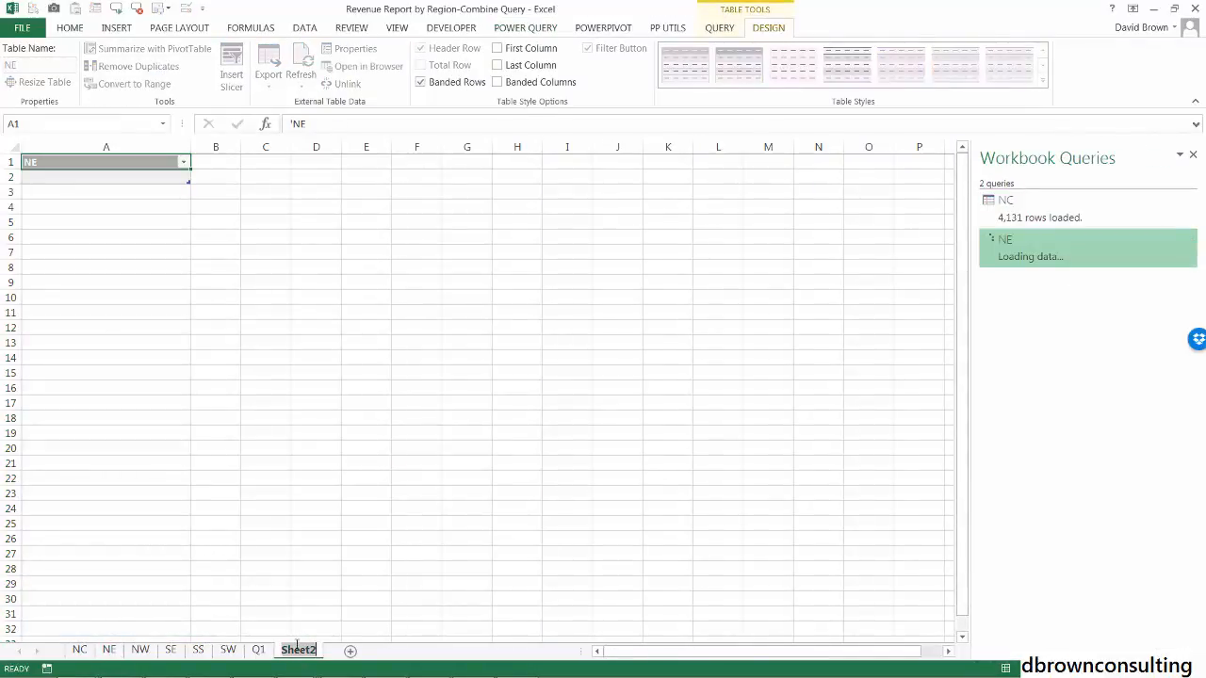
type("Q2")
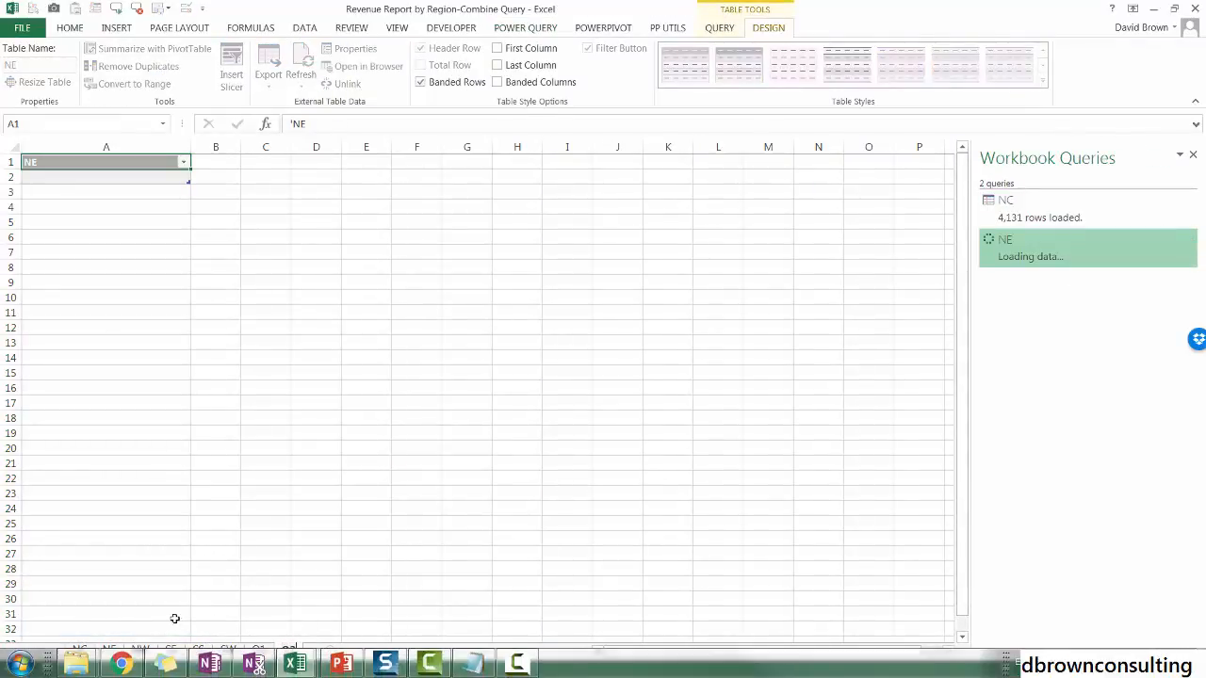
key("Return")
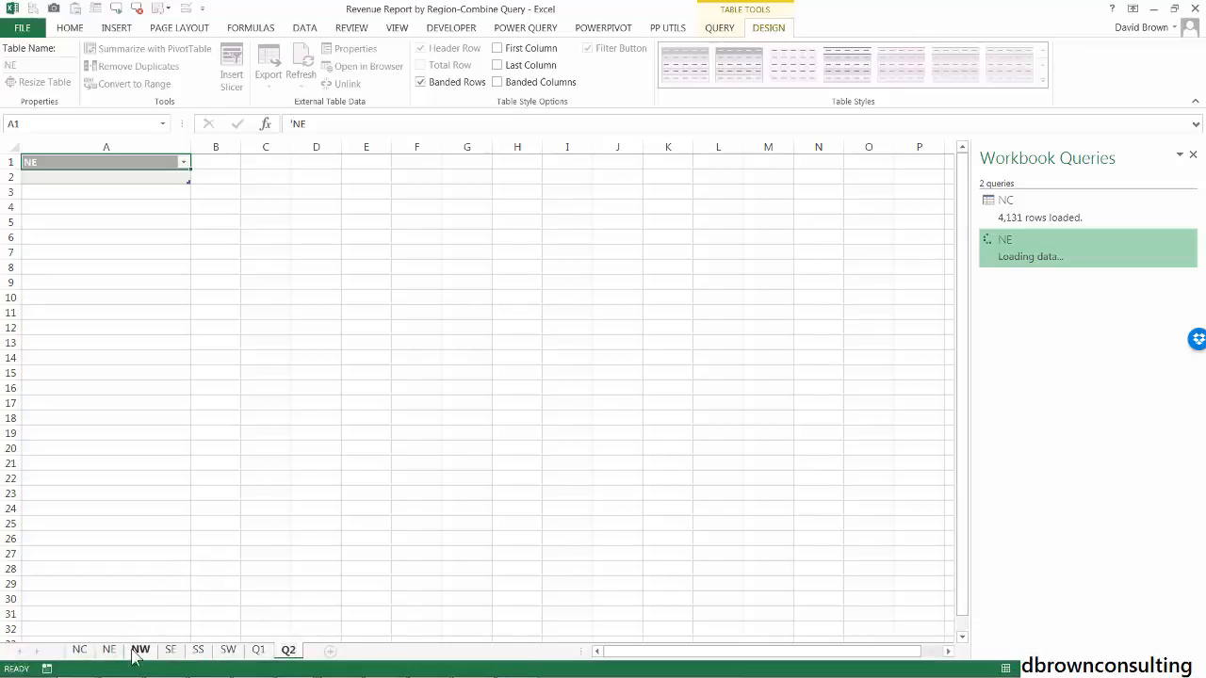
Check the loaded query tables on the Q2 and Q1 sheets
left_click(139, 650)
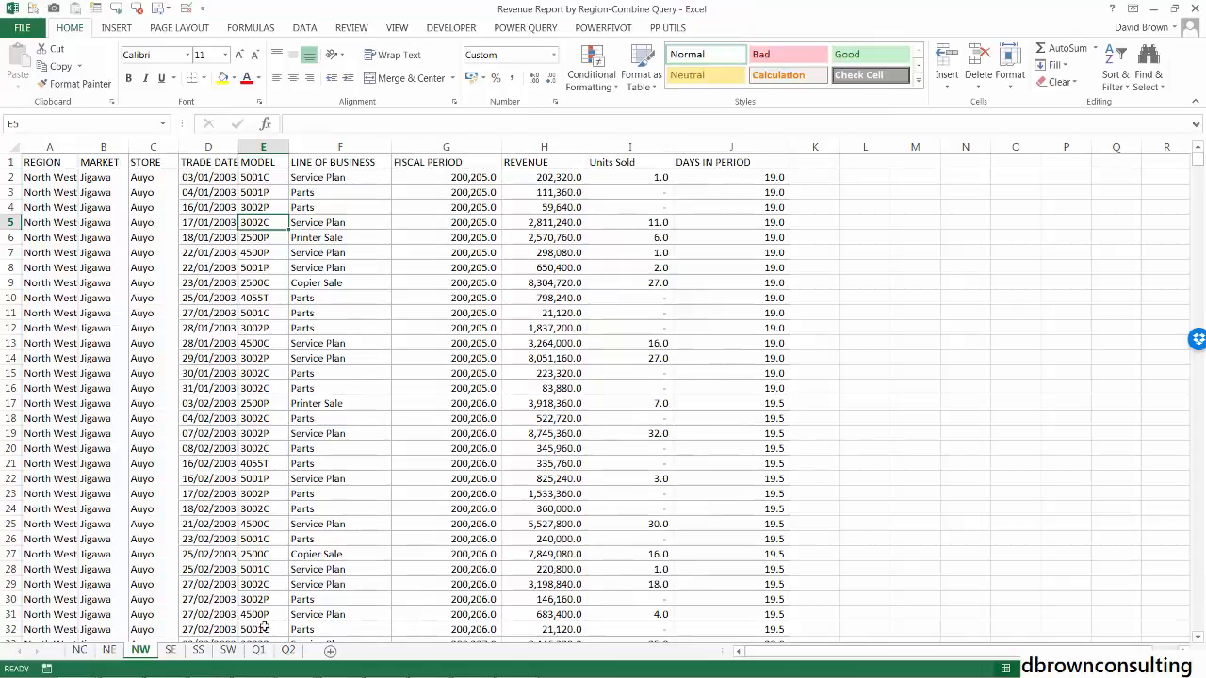
left_click(288, 650)
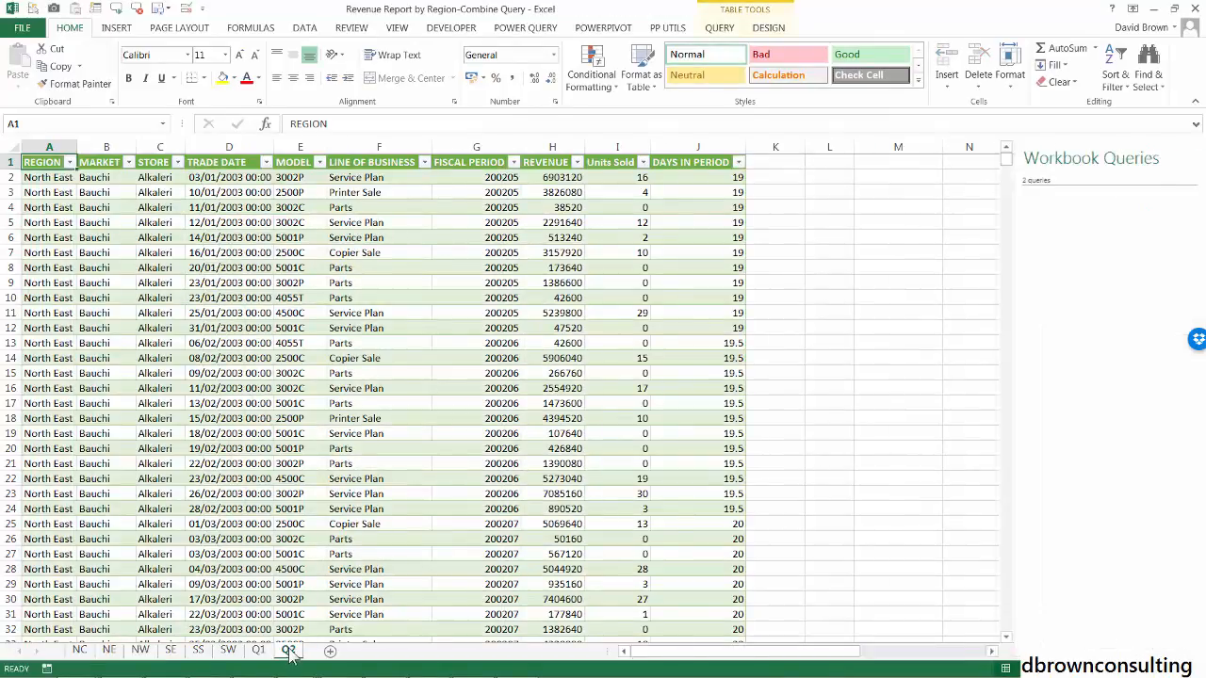
left_click(259, 650)
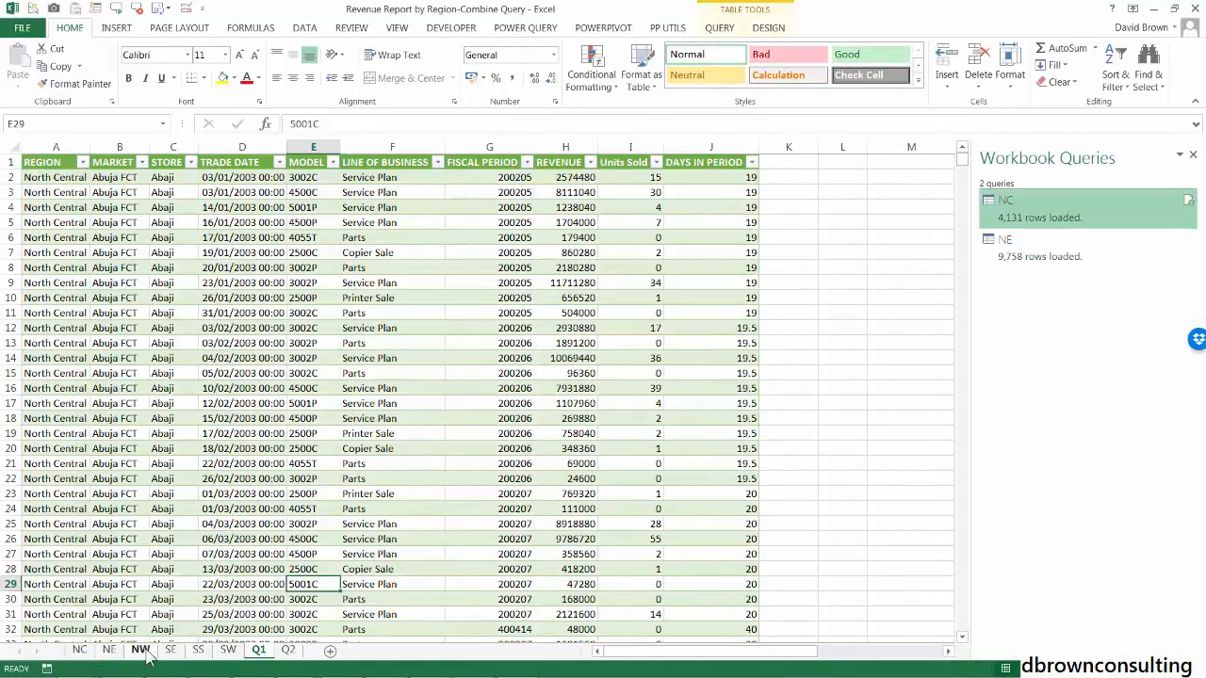
Create a Power Query query from the NW sheet's data range A1:J5599, with headers
left_click(140, 651)
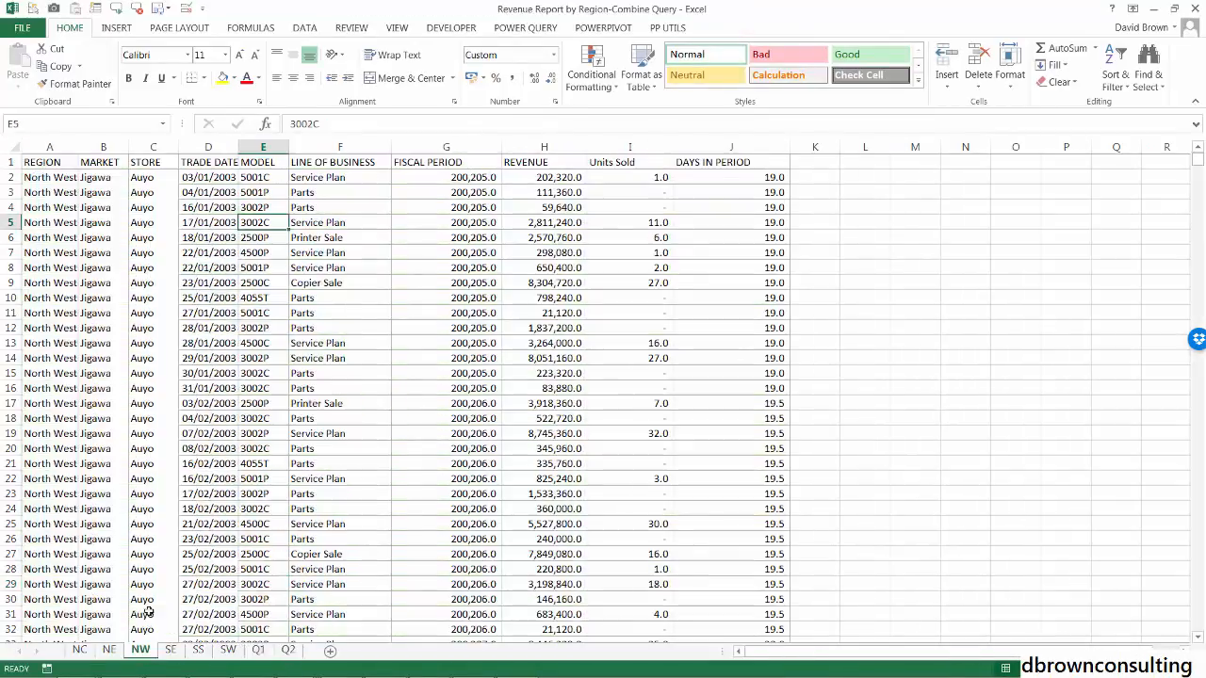
left_click(243, 449)
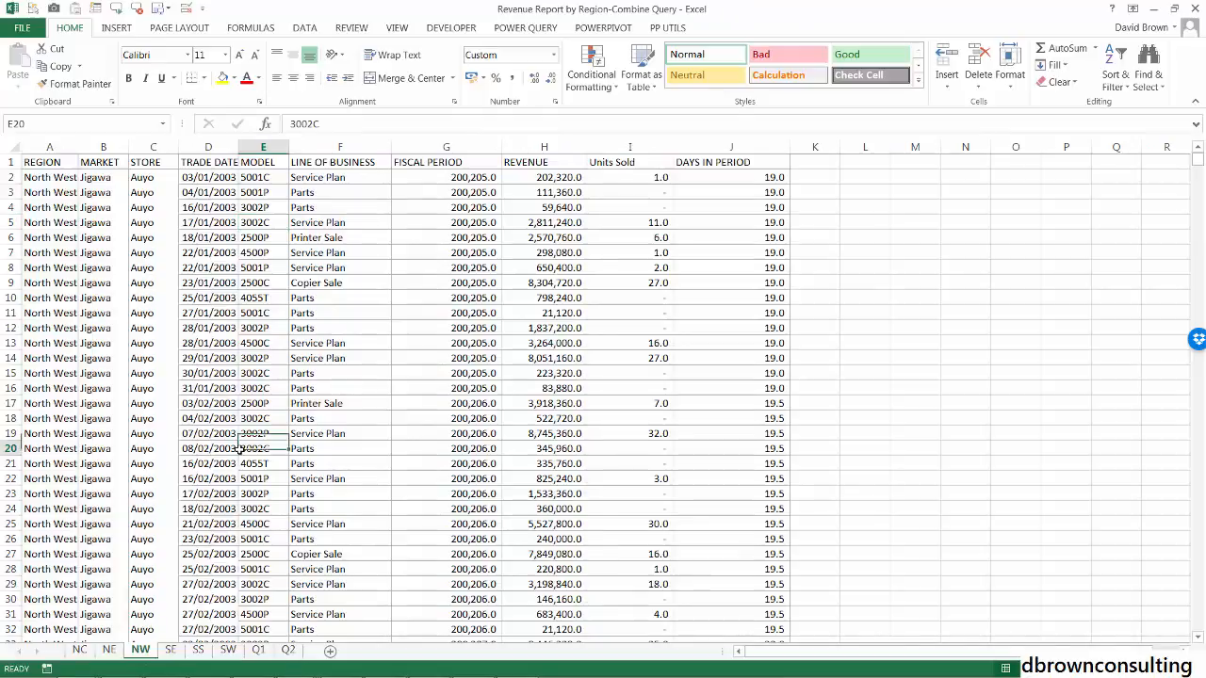
left_click(536, 28)
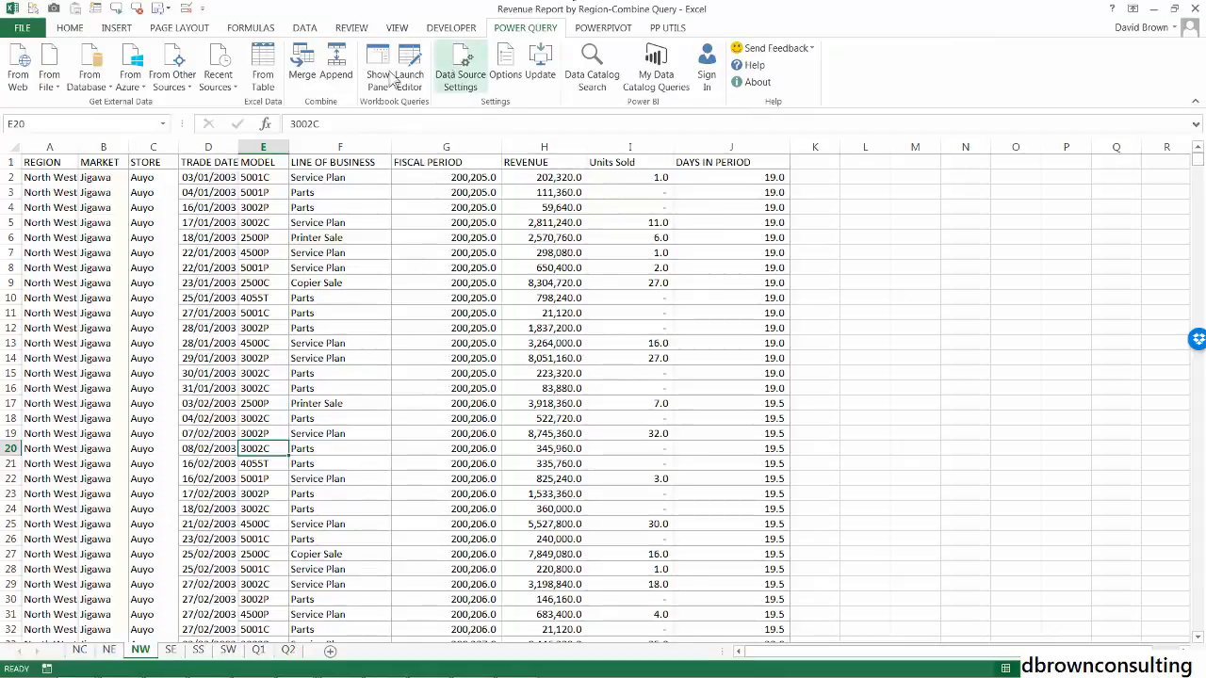
left_click(263, 76)
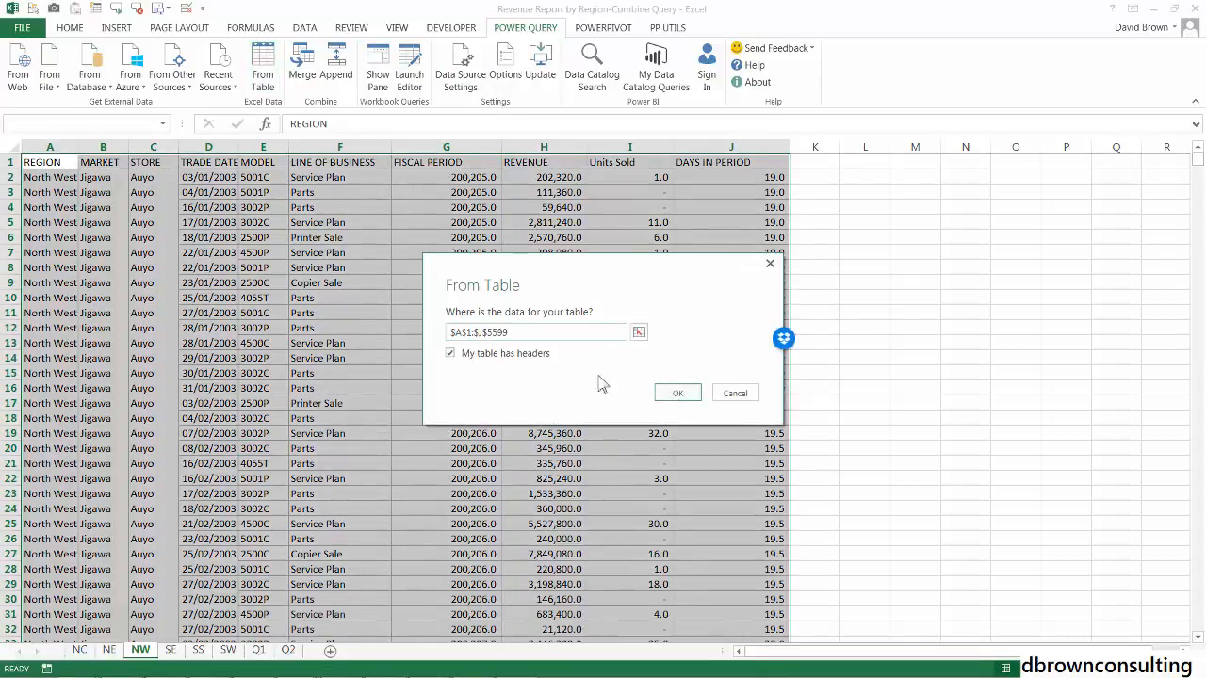
left_click(678, 392)
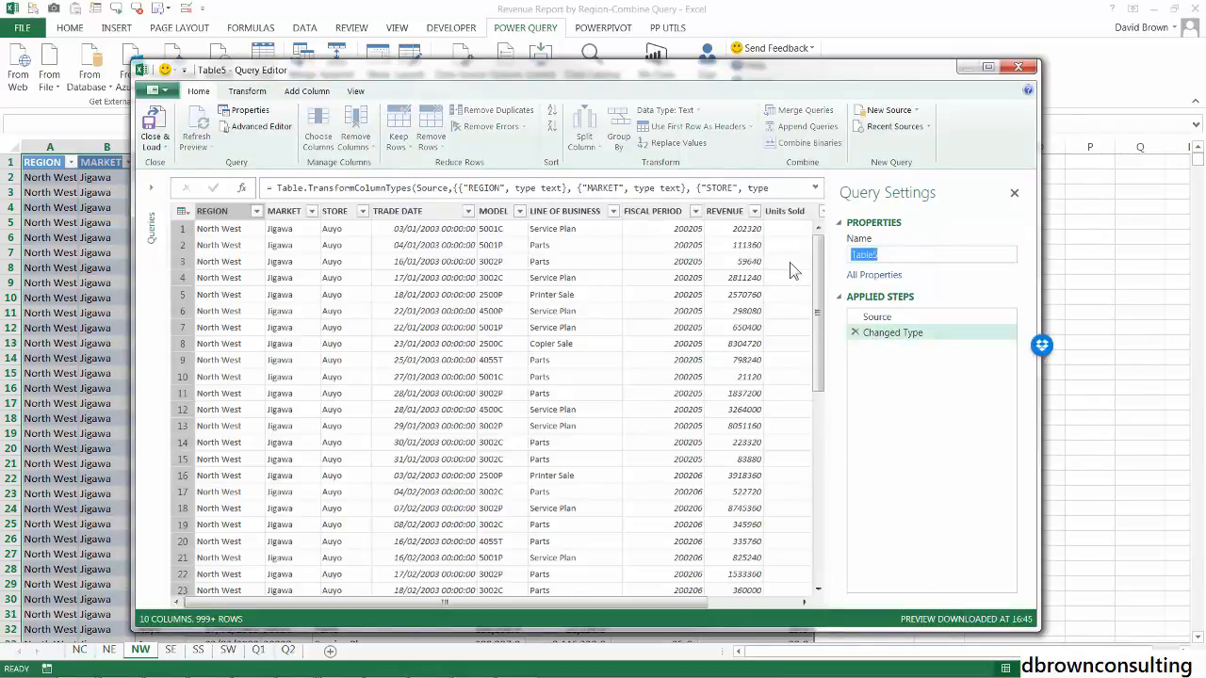
Load the North West query under the name NW to a new worksheet and rename that sheet Q3
type("NW")
left_click(155, 122)
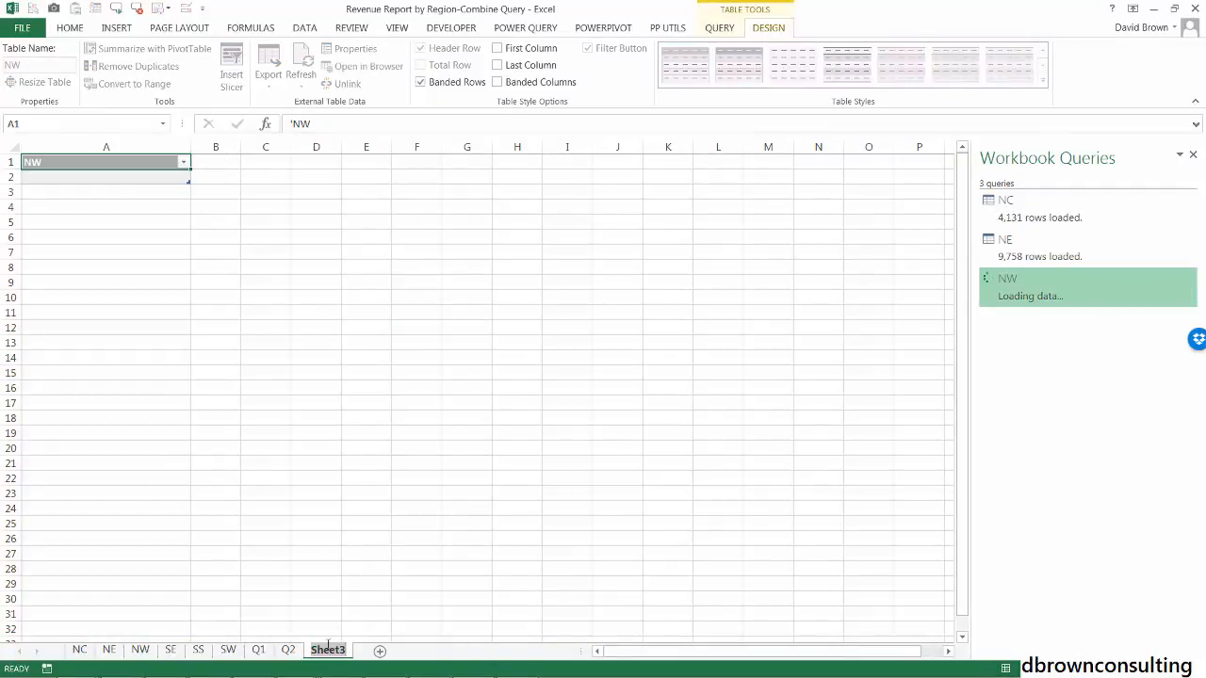
double_click(325, 637)
type("Q3")
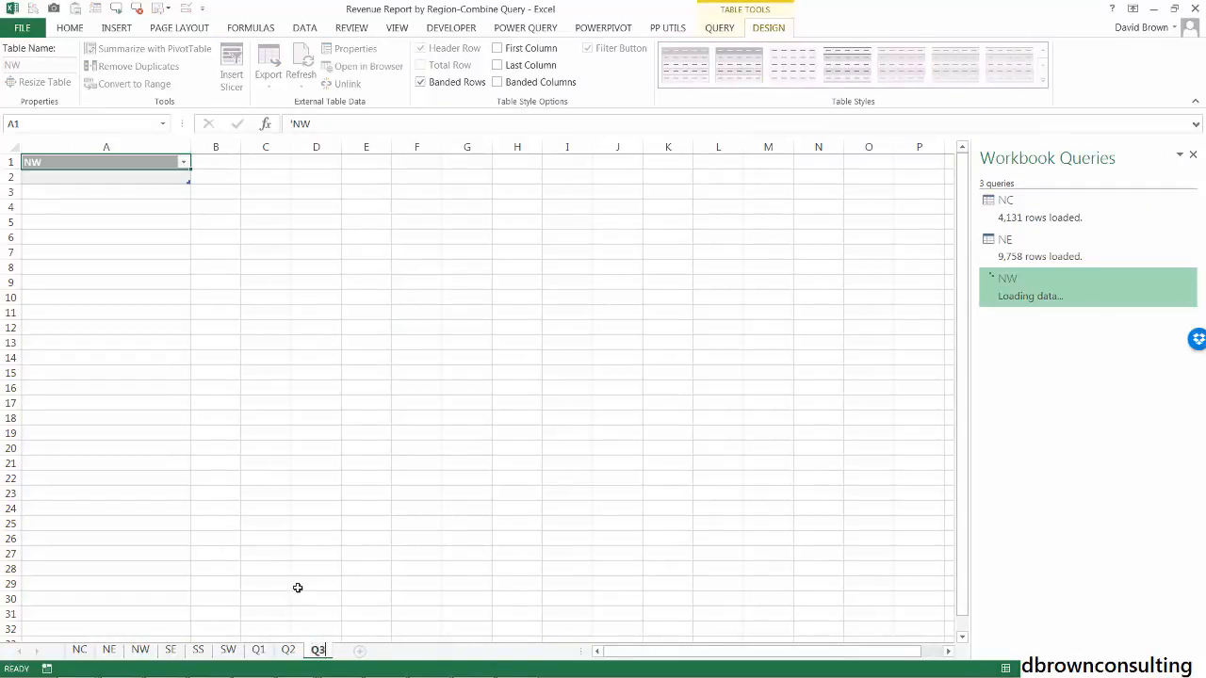
Create a Power Query query from the SE sheet's data range A1:J6481, with headers
left_click(170, 651)
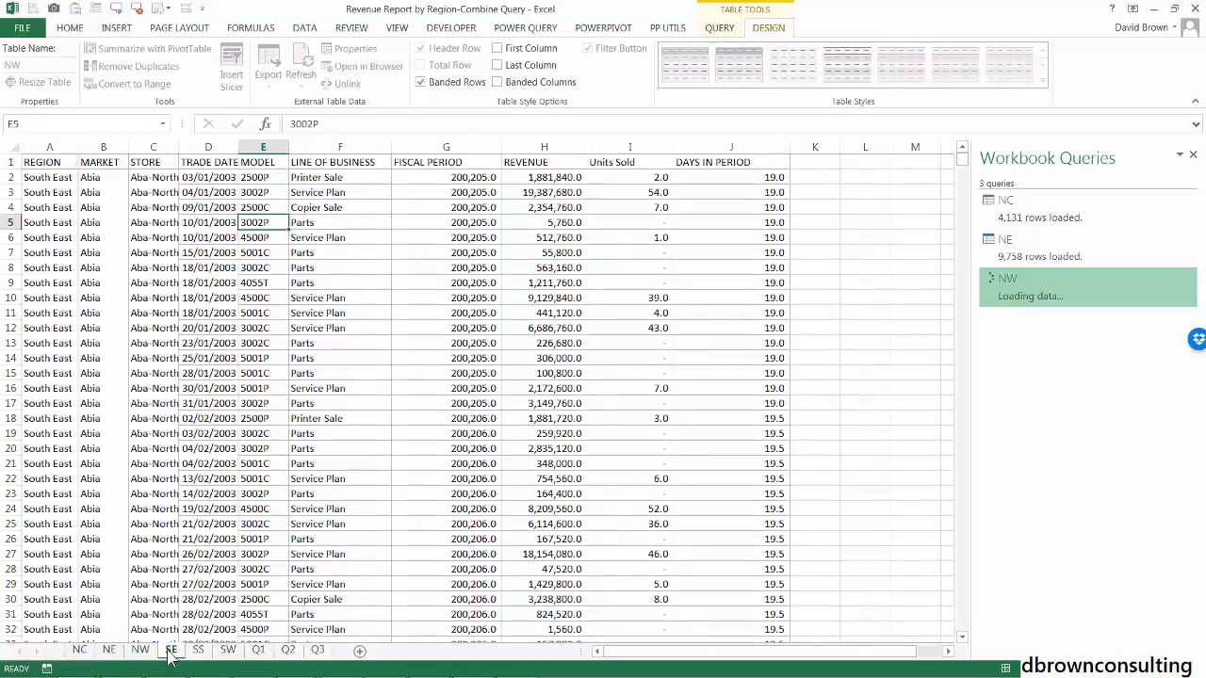
left_click(278, 309)
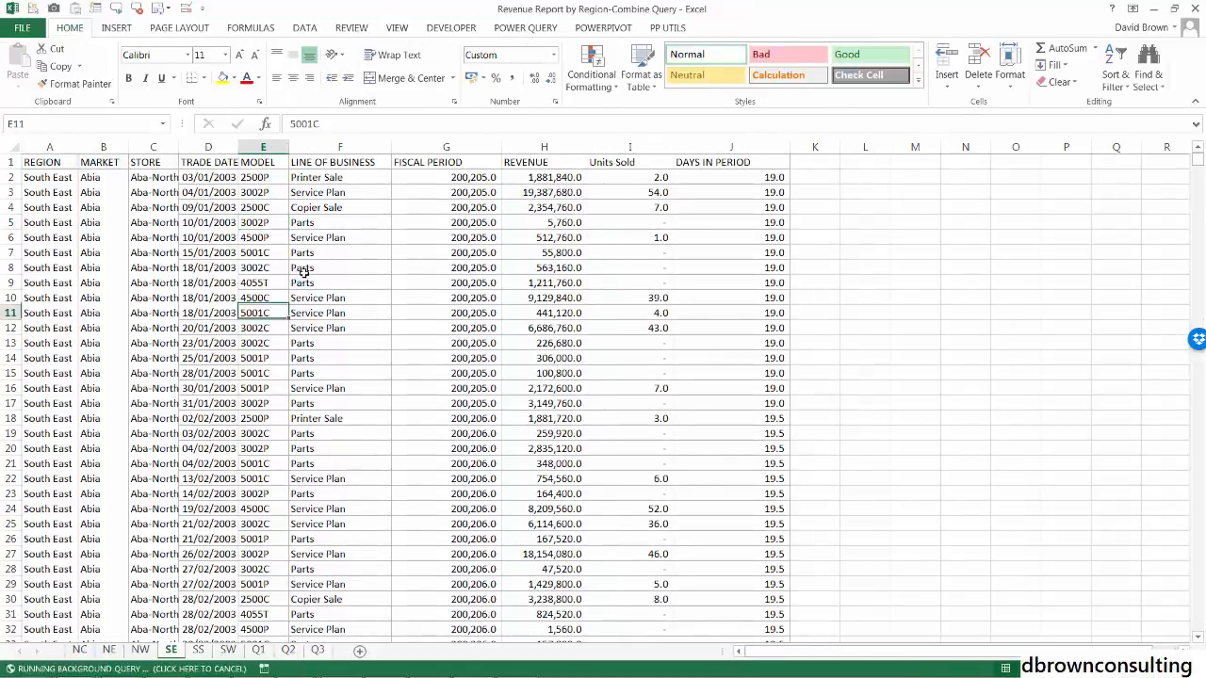
left_click(526, 27)
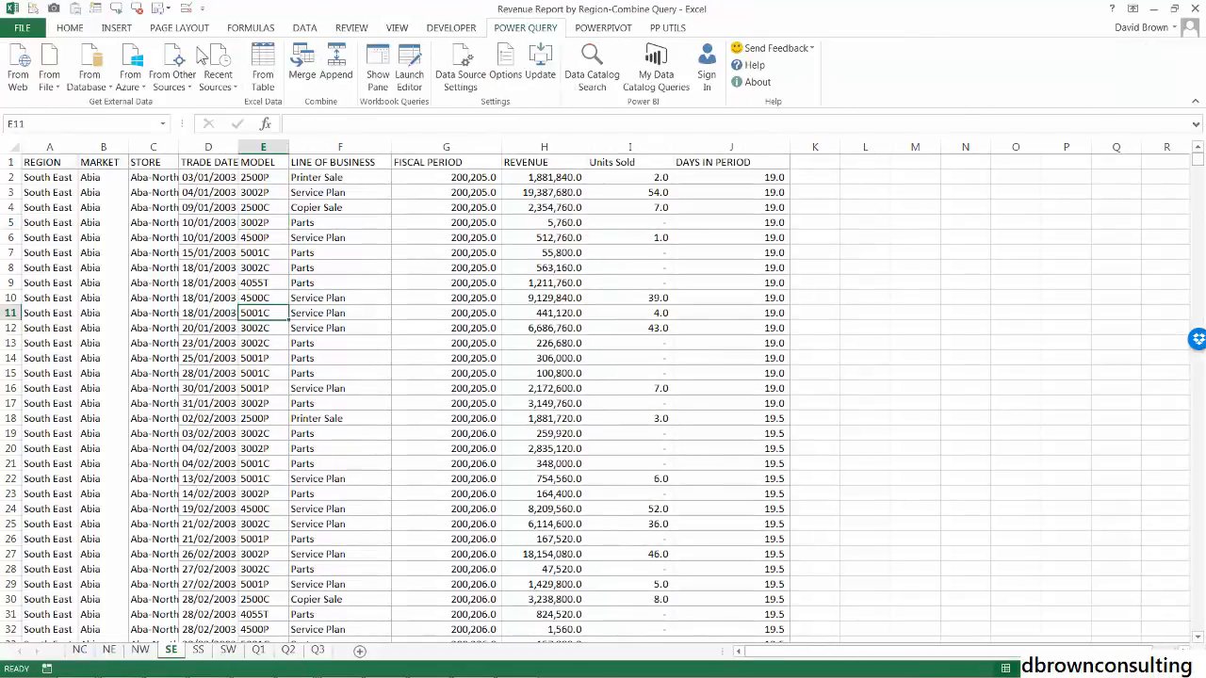
left_click(263, 80)
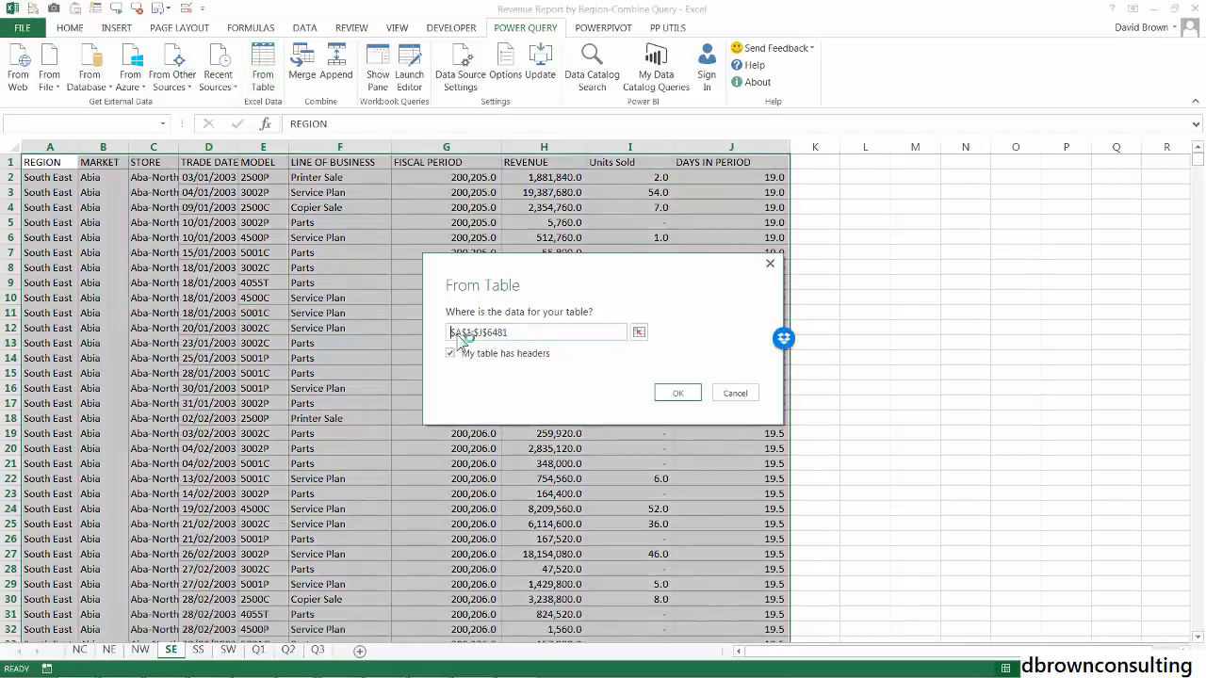
left_click(676, 396)
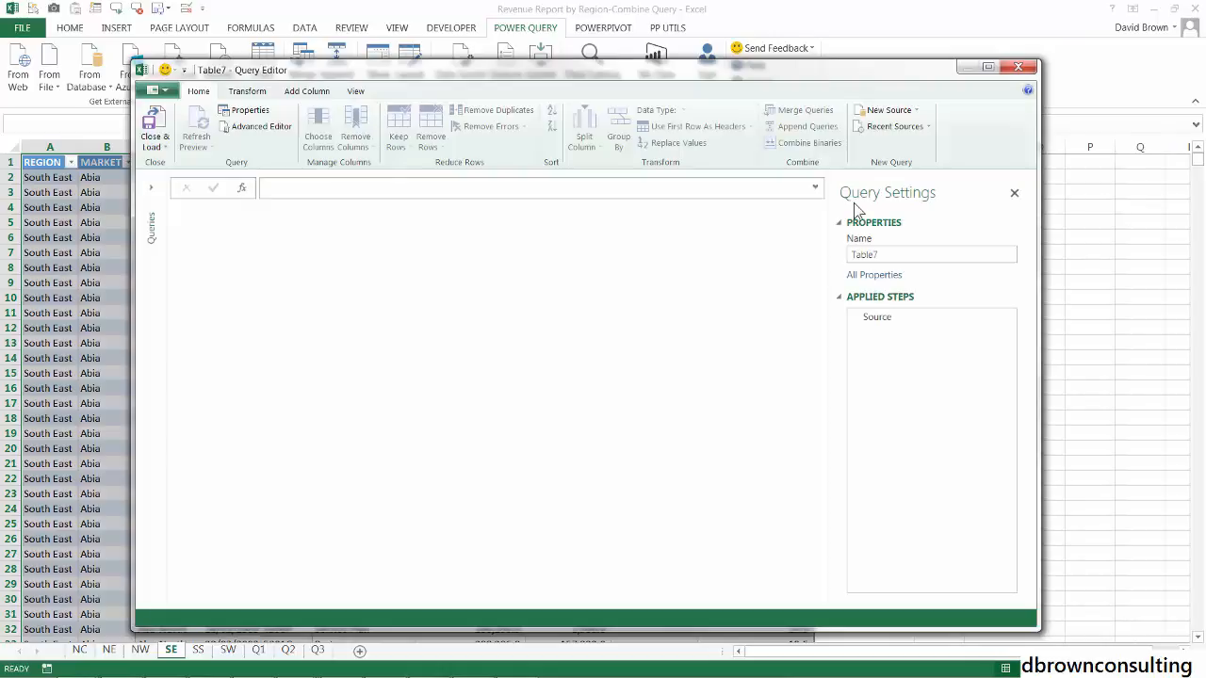
Load the South East query under the name SE to a new worksheet and rename that sheet Q4
double_click(885, 252)
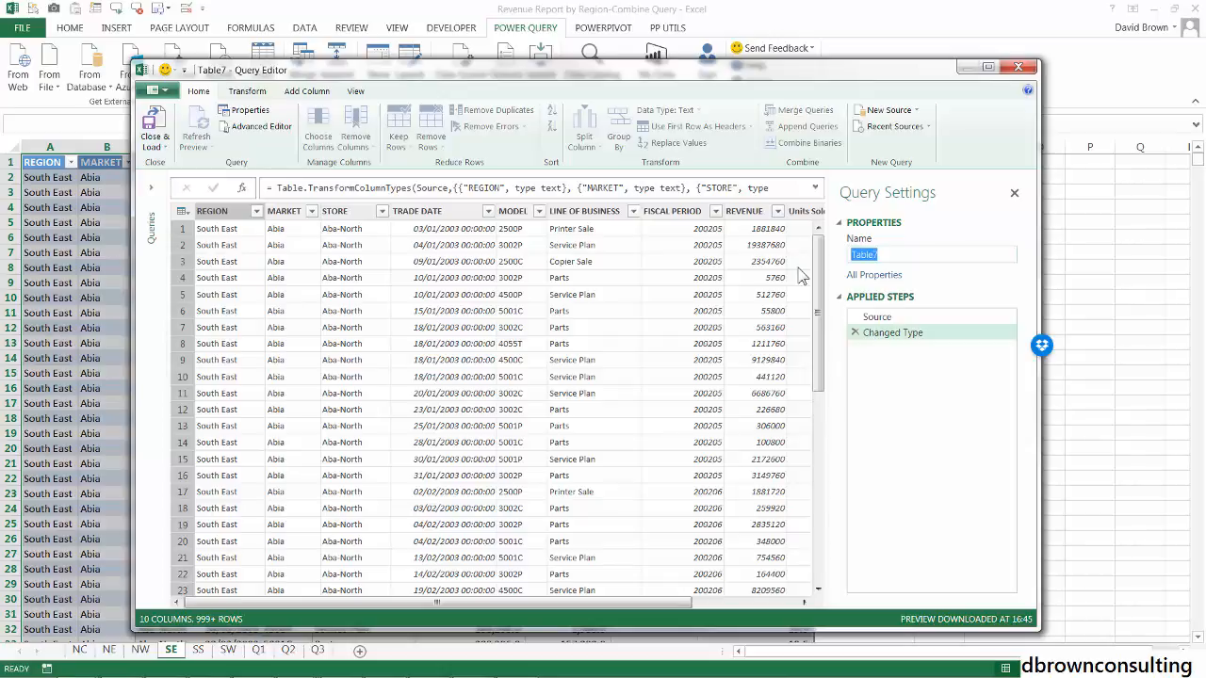
type("SE")
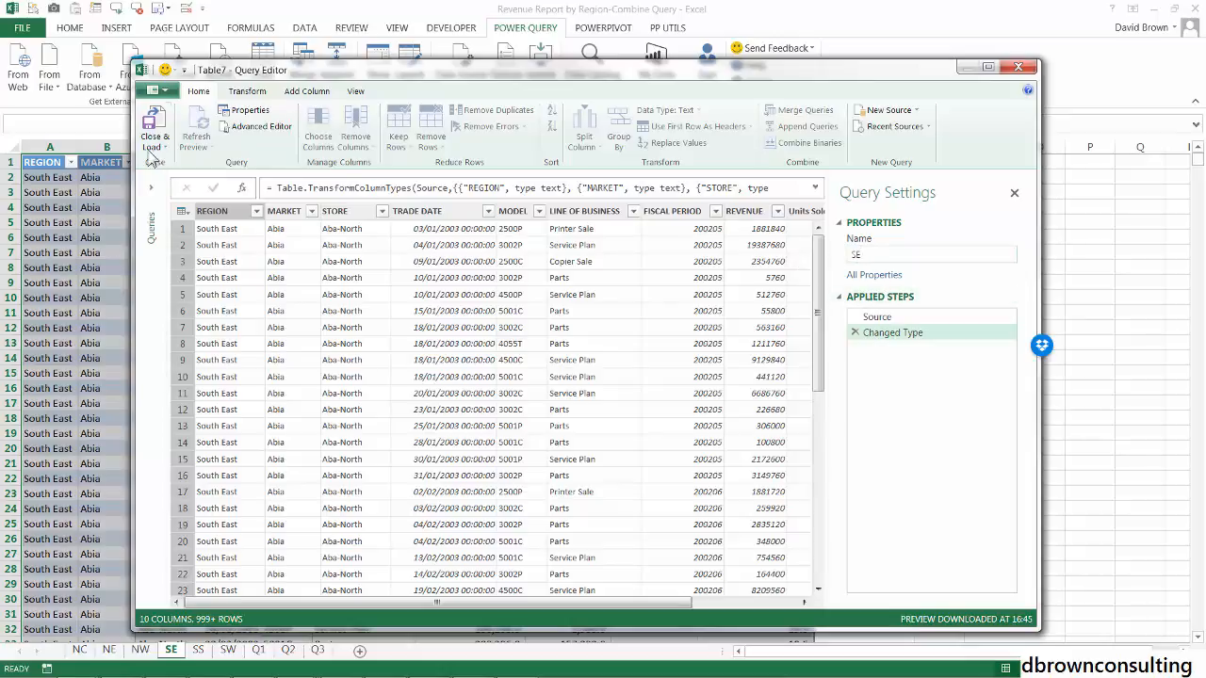
left_click(156, 118)
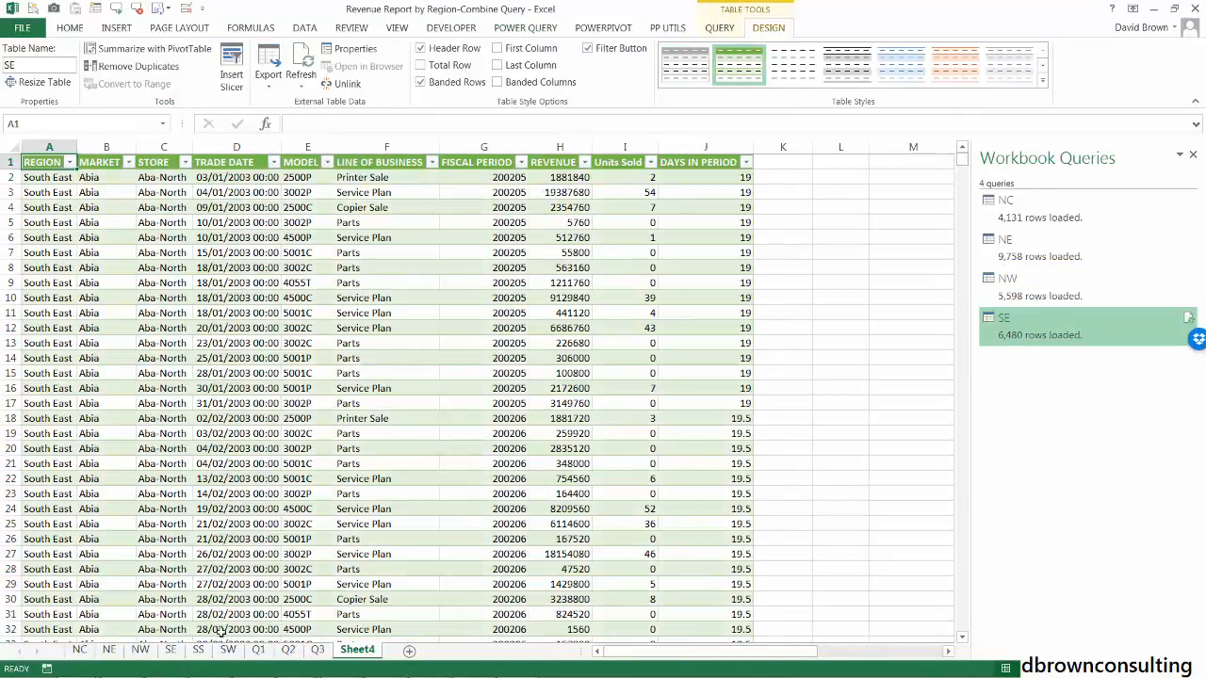
double_click(358, 650)
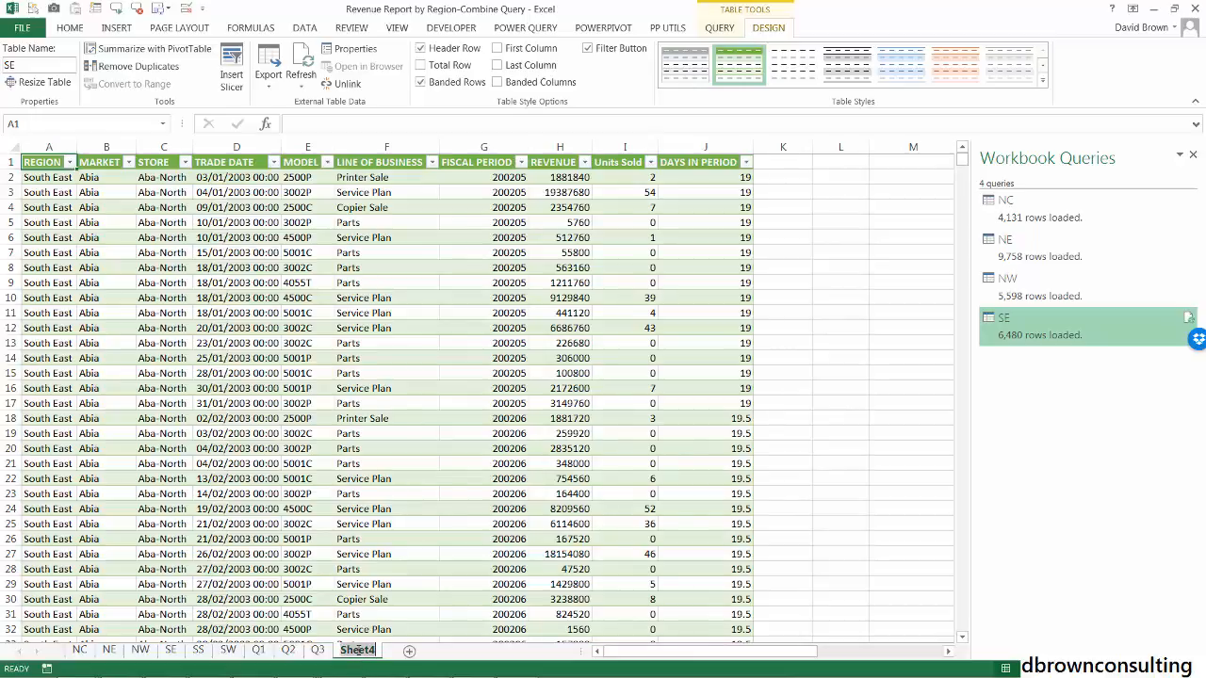
type("Q")
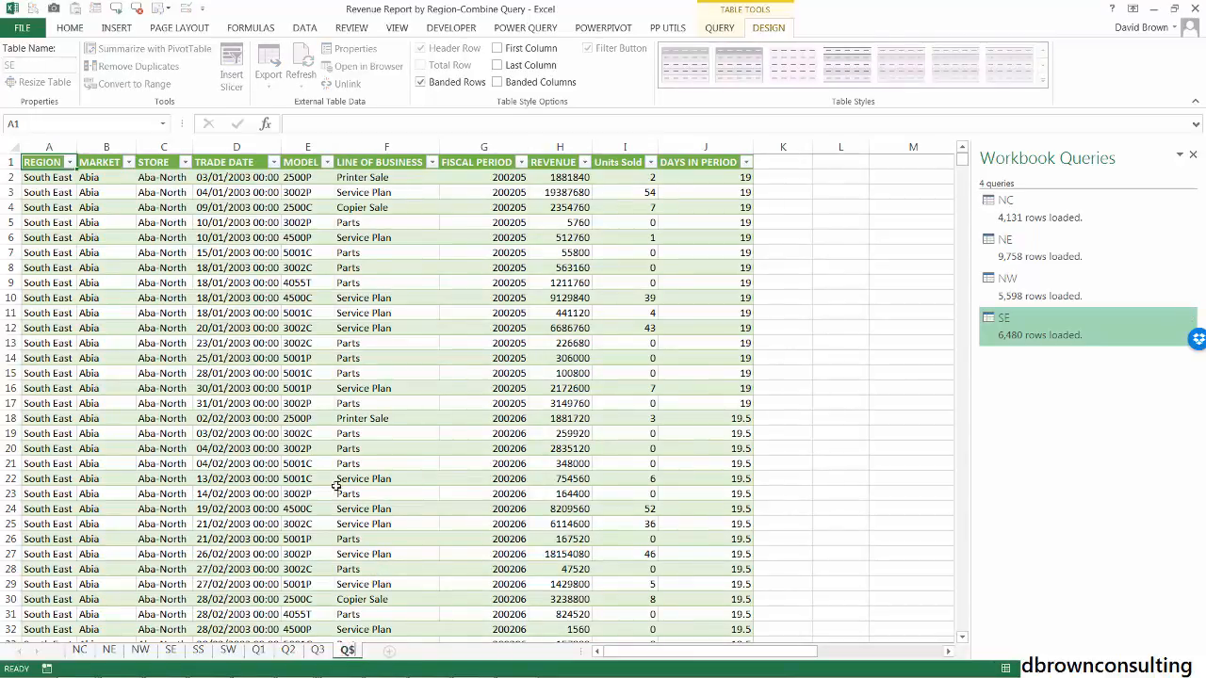
type("4")
left_click(325, 357)
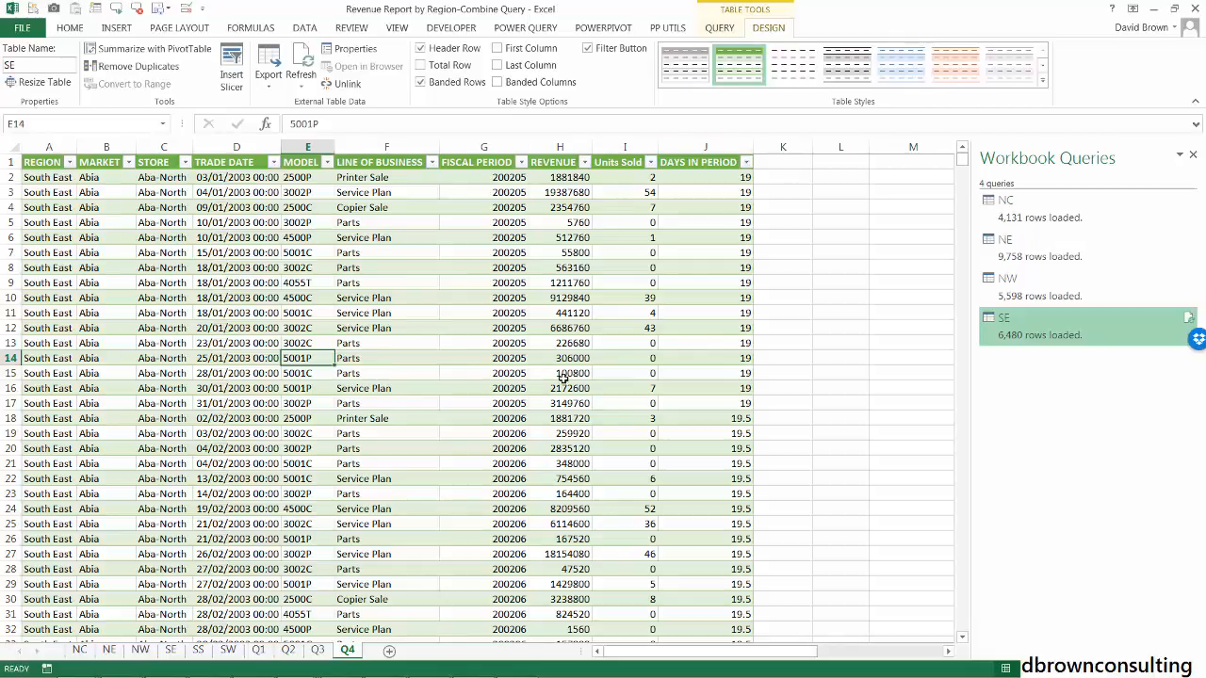
Create a blank Power Query query from the other data sources
left_click(552, 29)
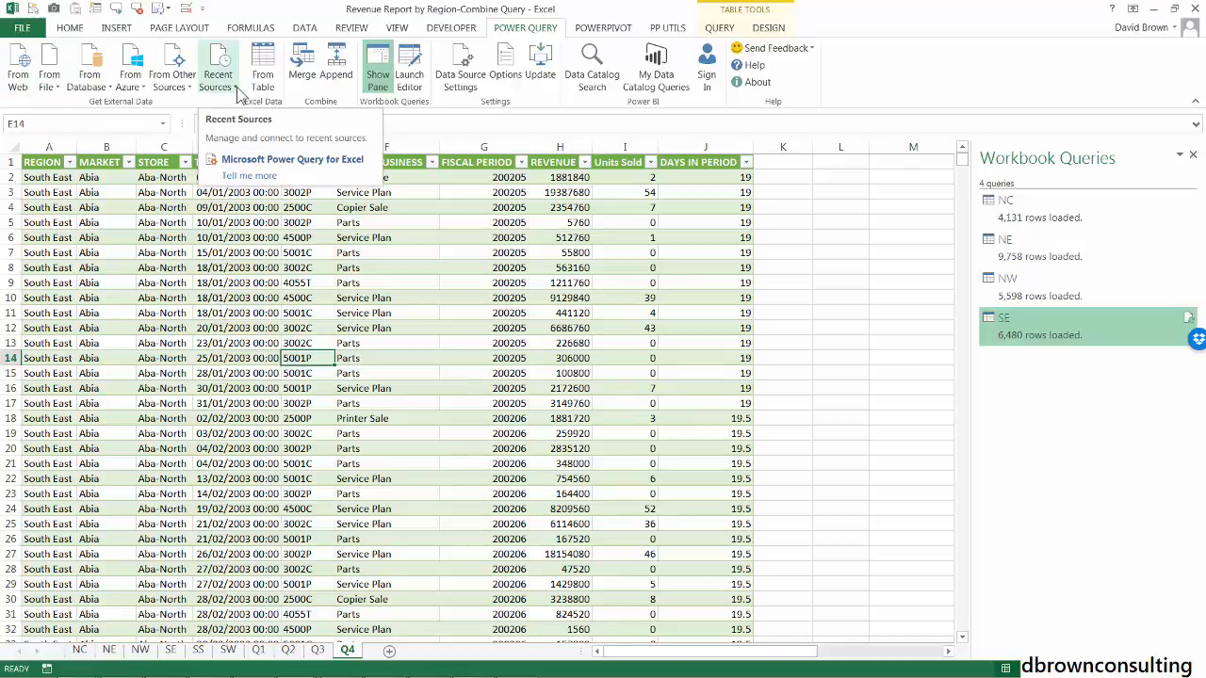
left_click(172, 81)
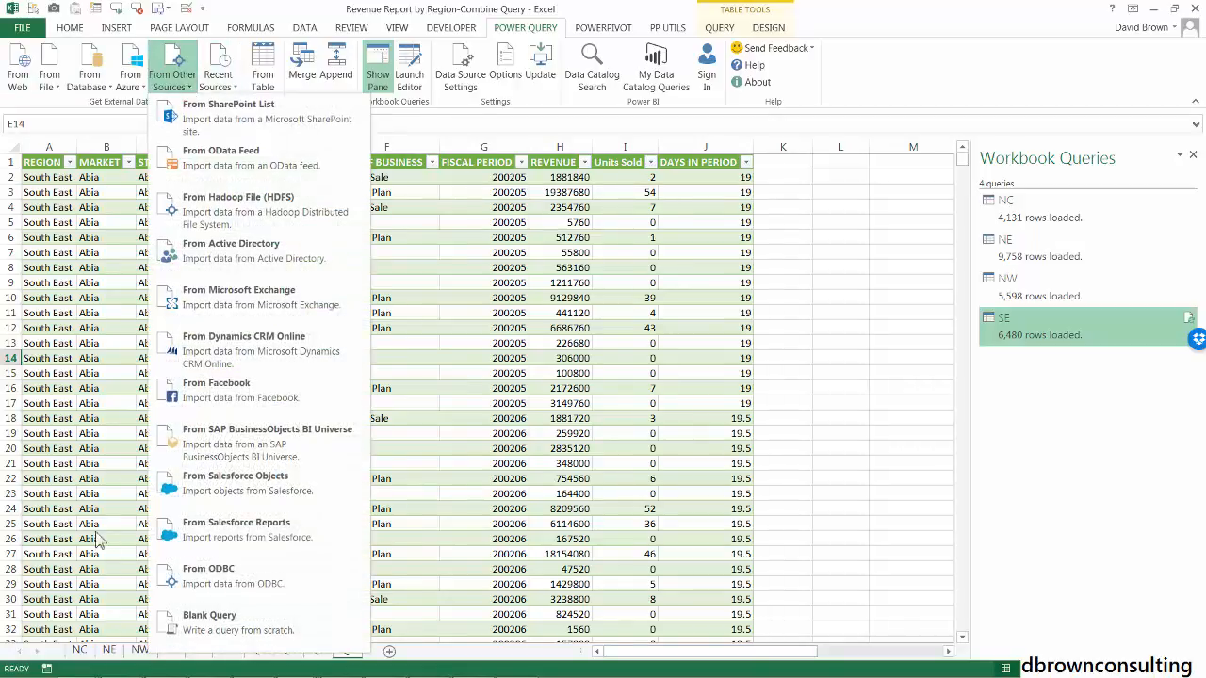
left_click(230, 622)
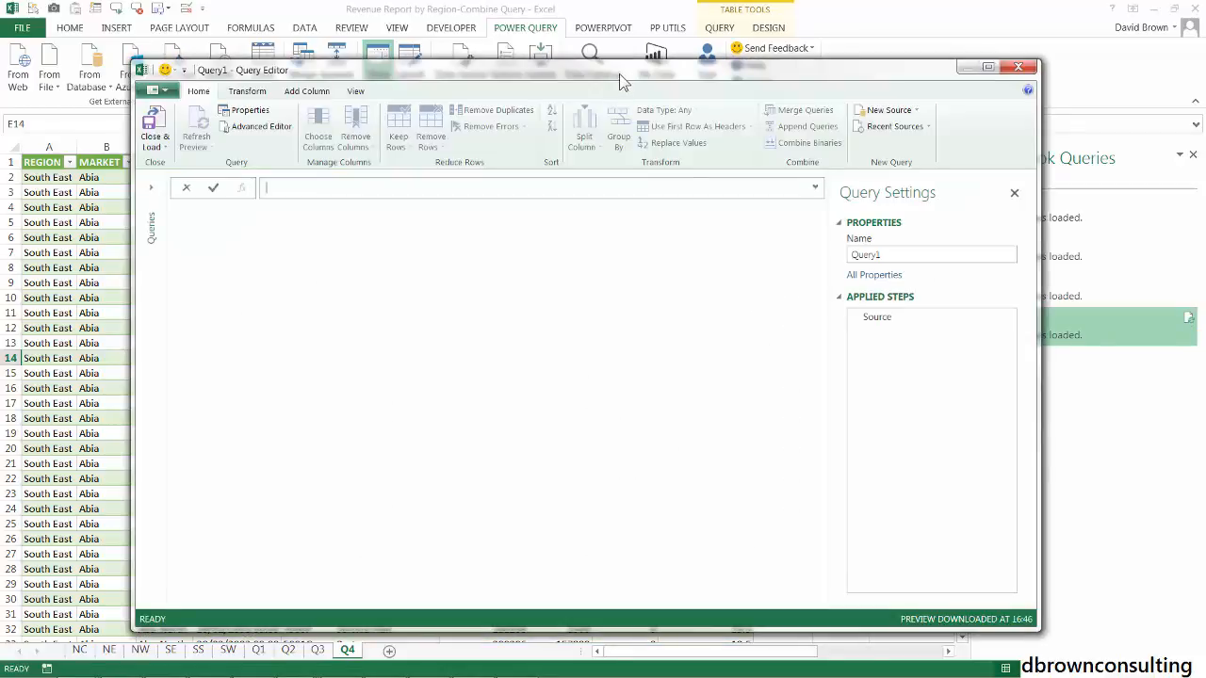
left_click_drag(619, 74, 676, 114)
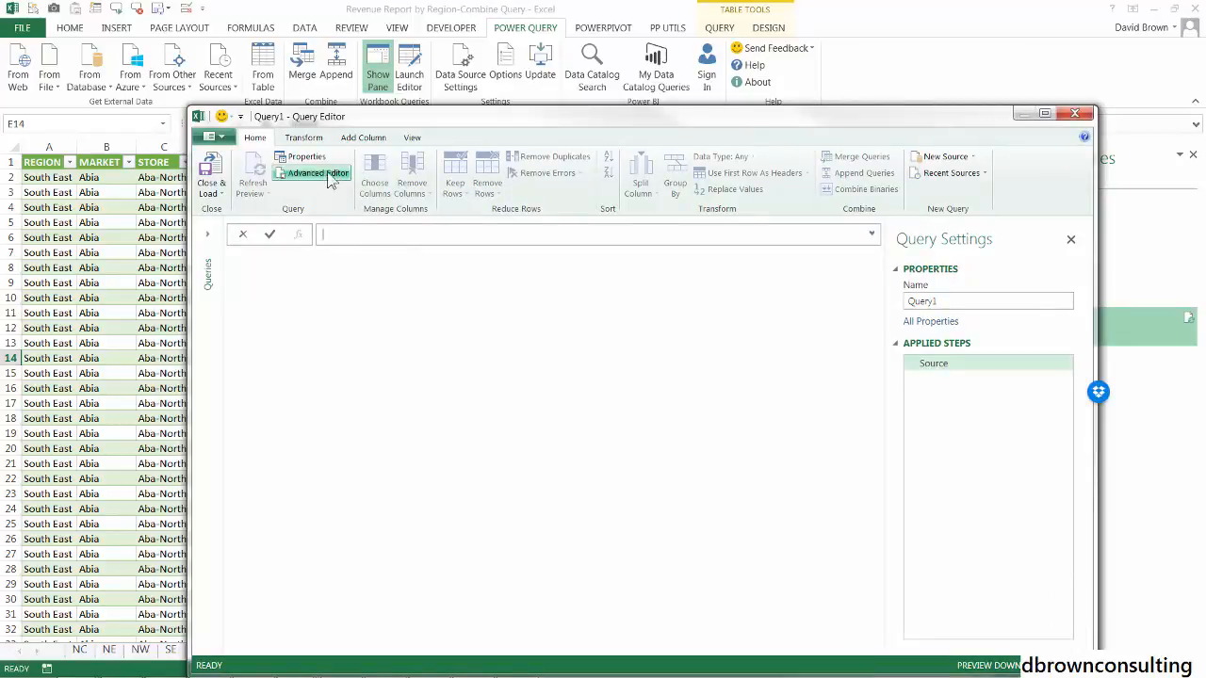
left_click_drag(589, 125, 556, 79)
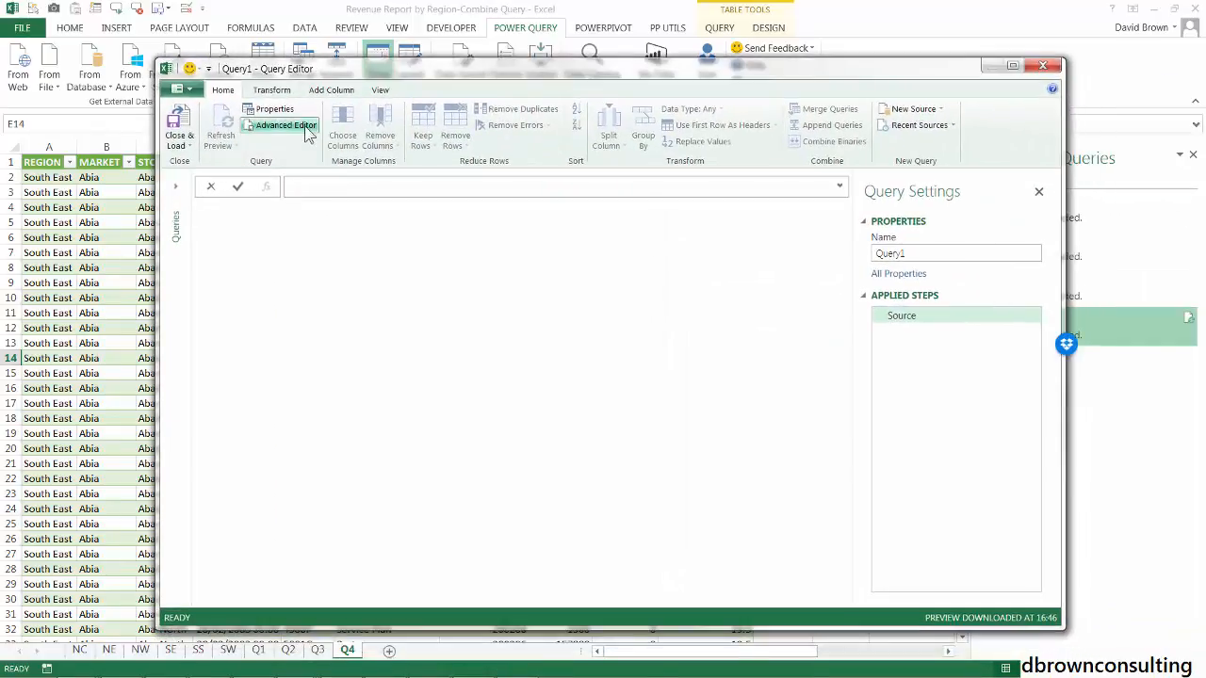
Define the blank query's Source in the Advanced Editor as Table.Combine({NC,NE,NW,SE}) and apply it
left_click(285, 124)
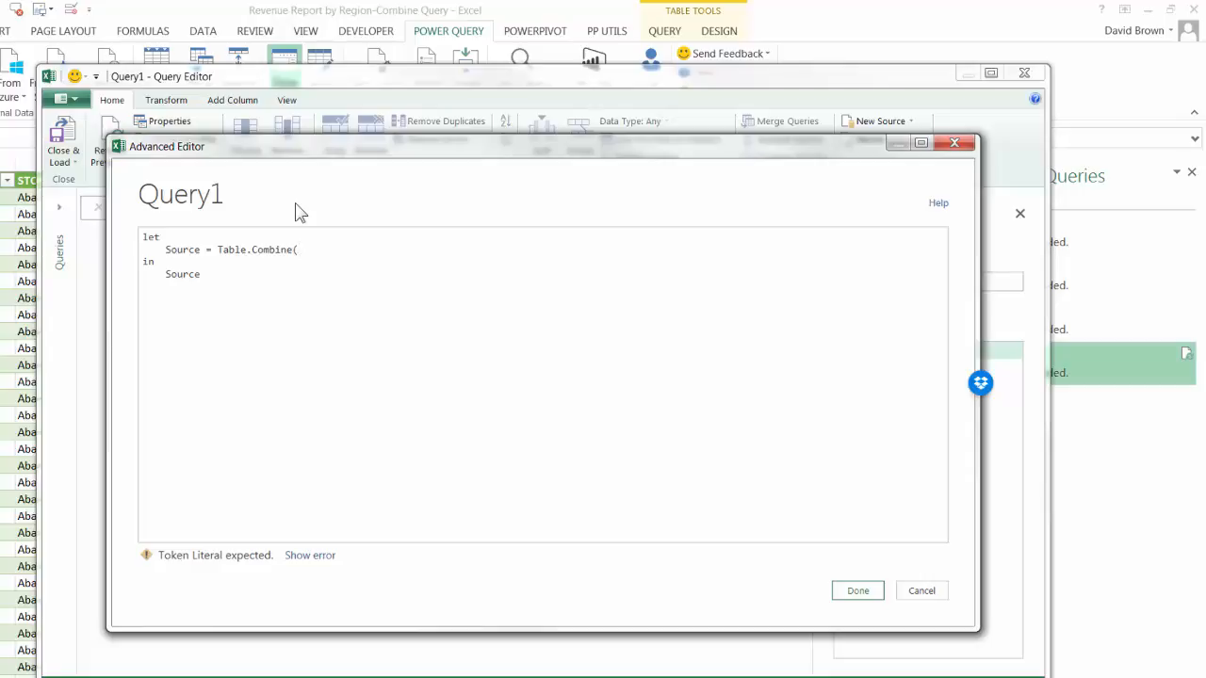
type("{NC,NE,NW")
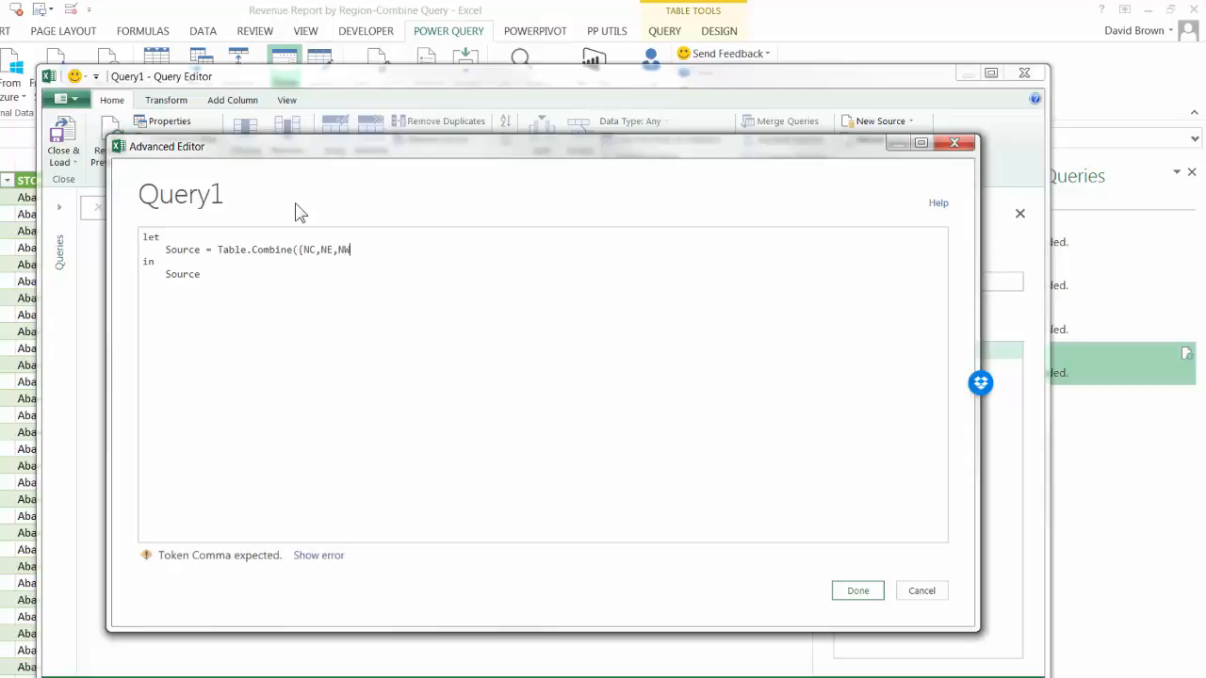
type(",")
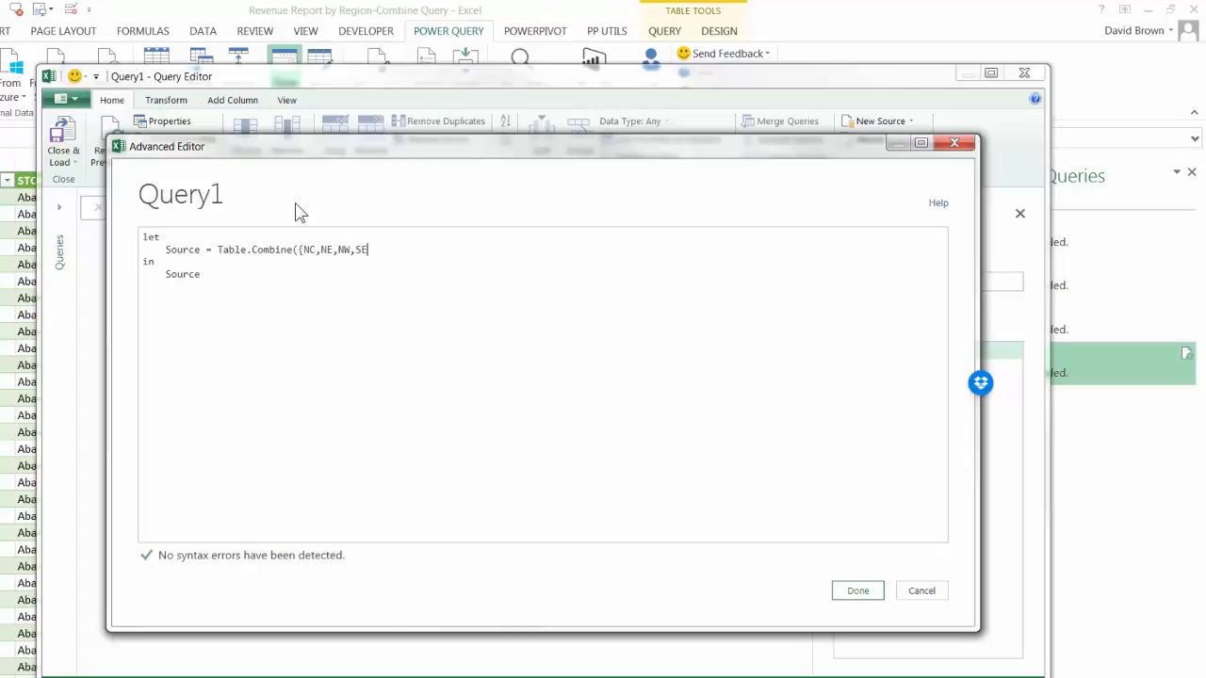
type("SE")
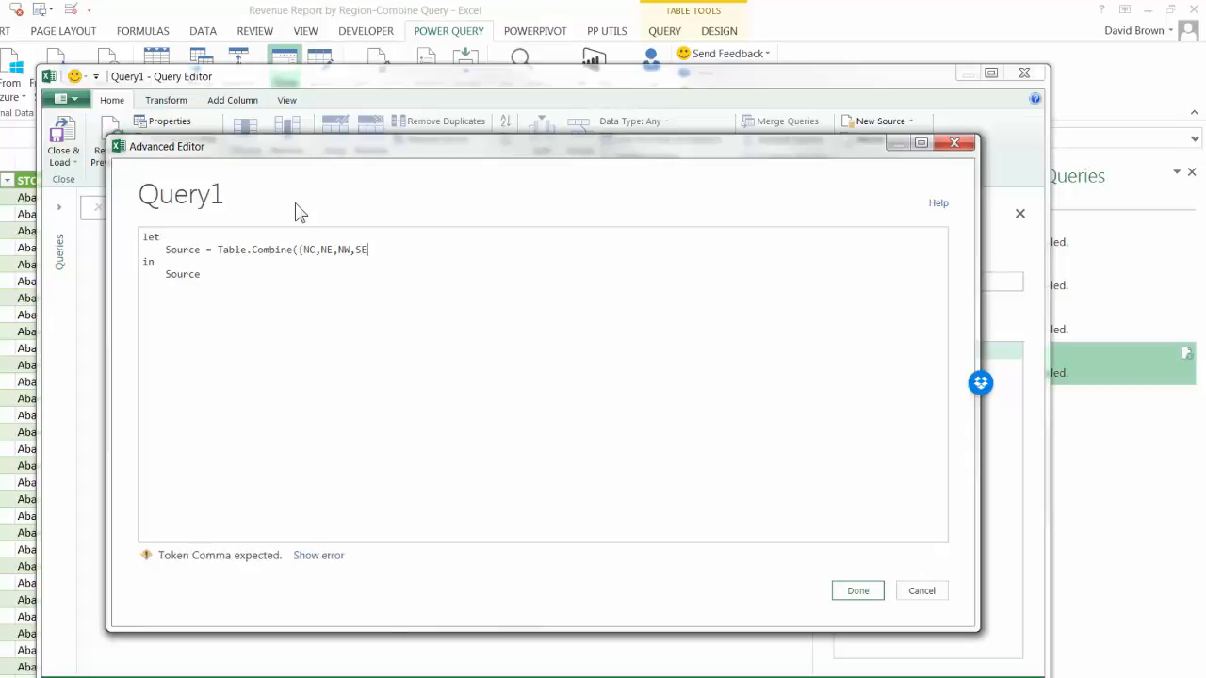
type("}")
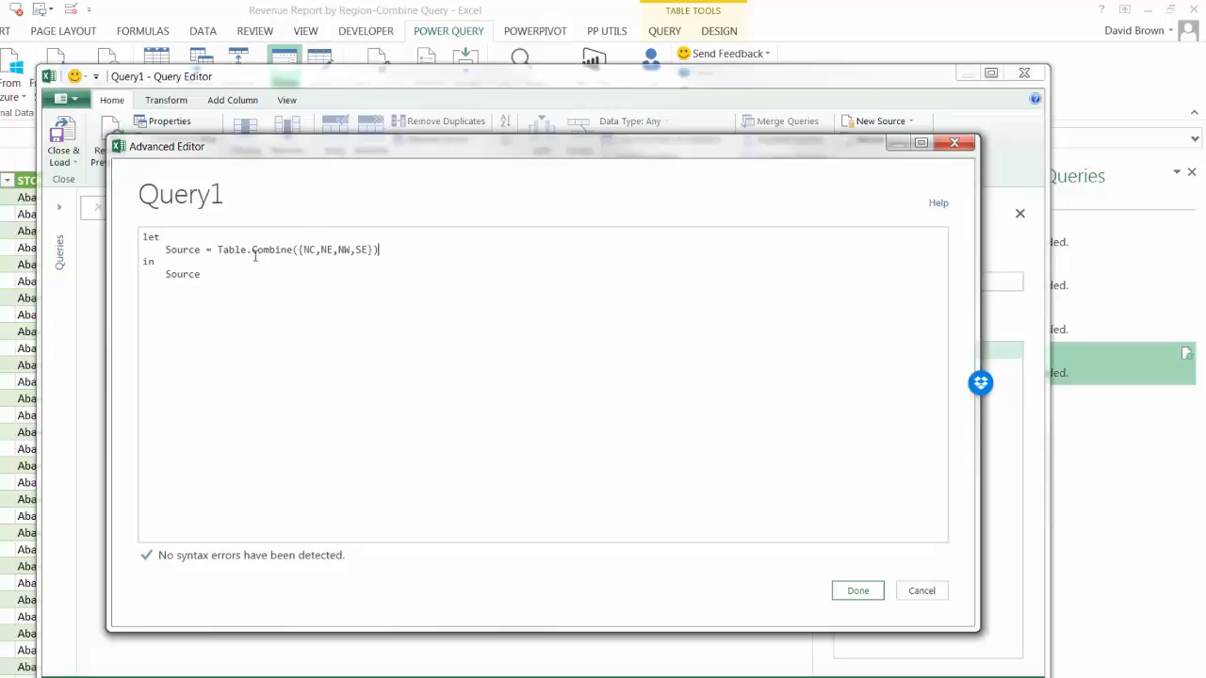
left_click(850, 593)
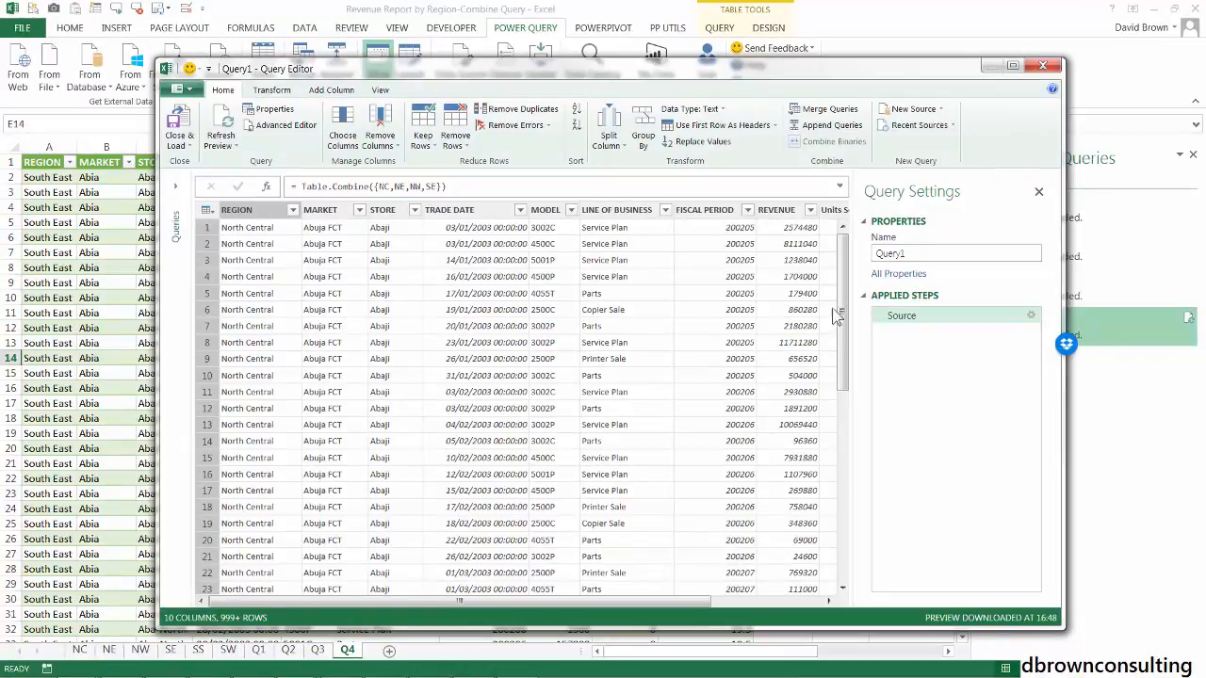
Look through the combined query's preview rows and load the query to a new worksheet
scroll(828, 332, "down", 1)
scroll(827, 331, "down", 18)
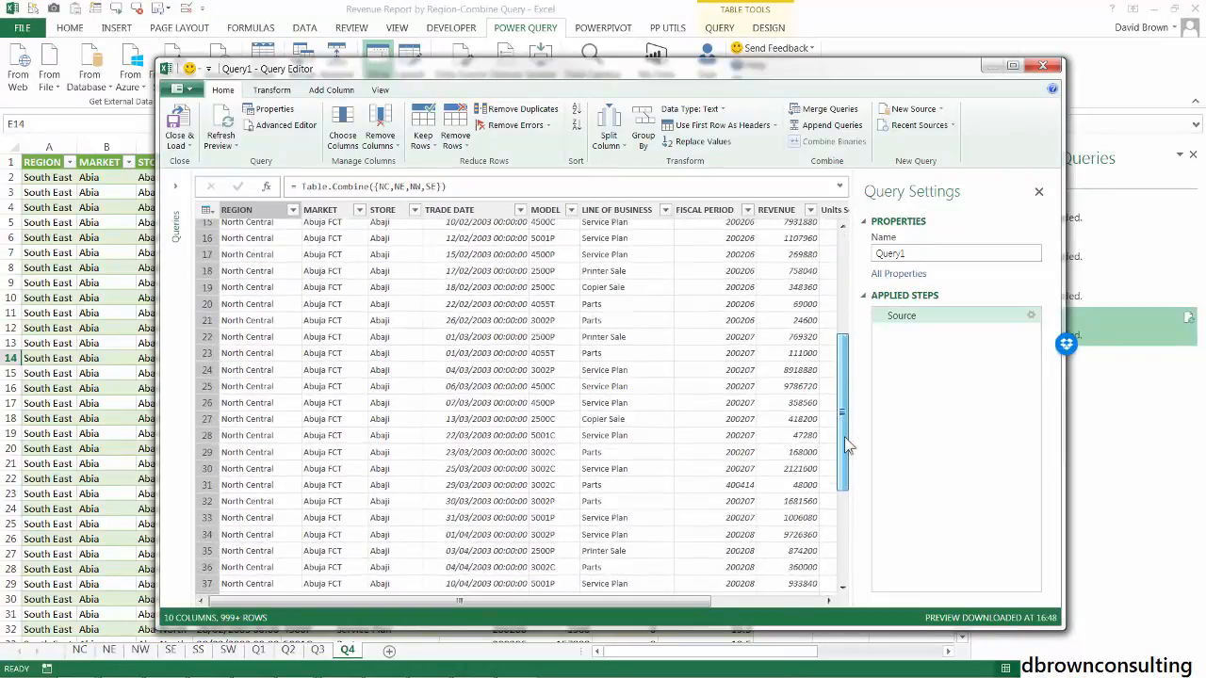
left_click_drag(847, 500, 844, 292)
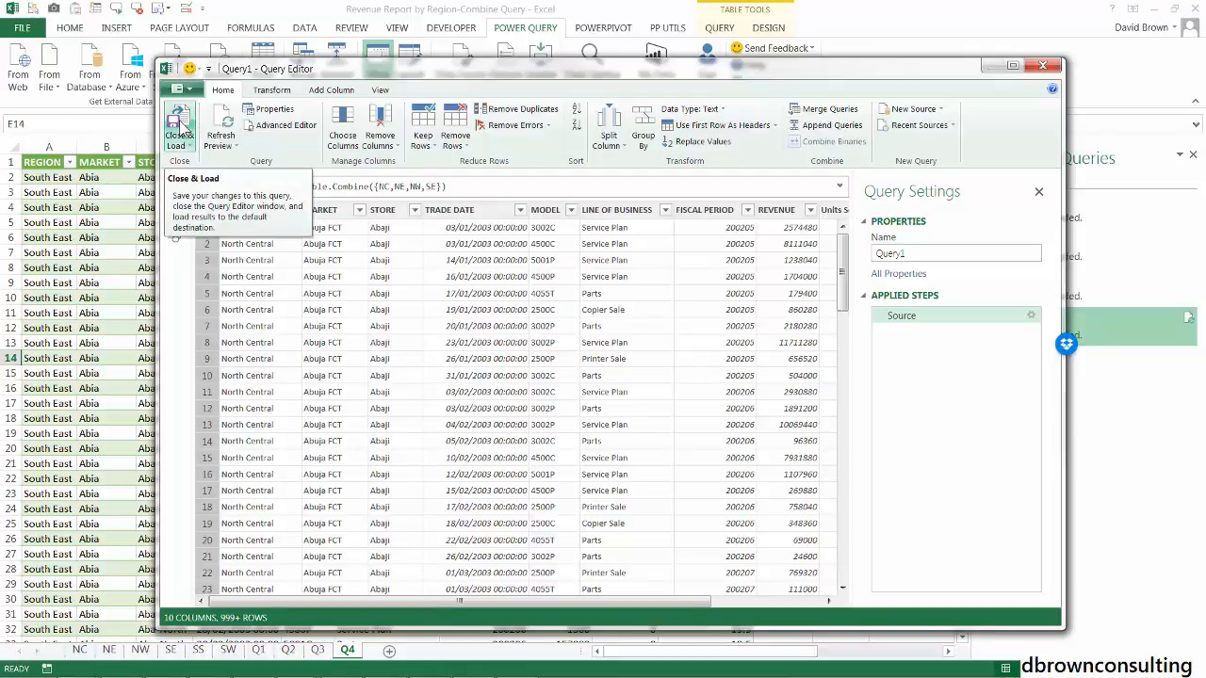
left_click(179, 132)
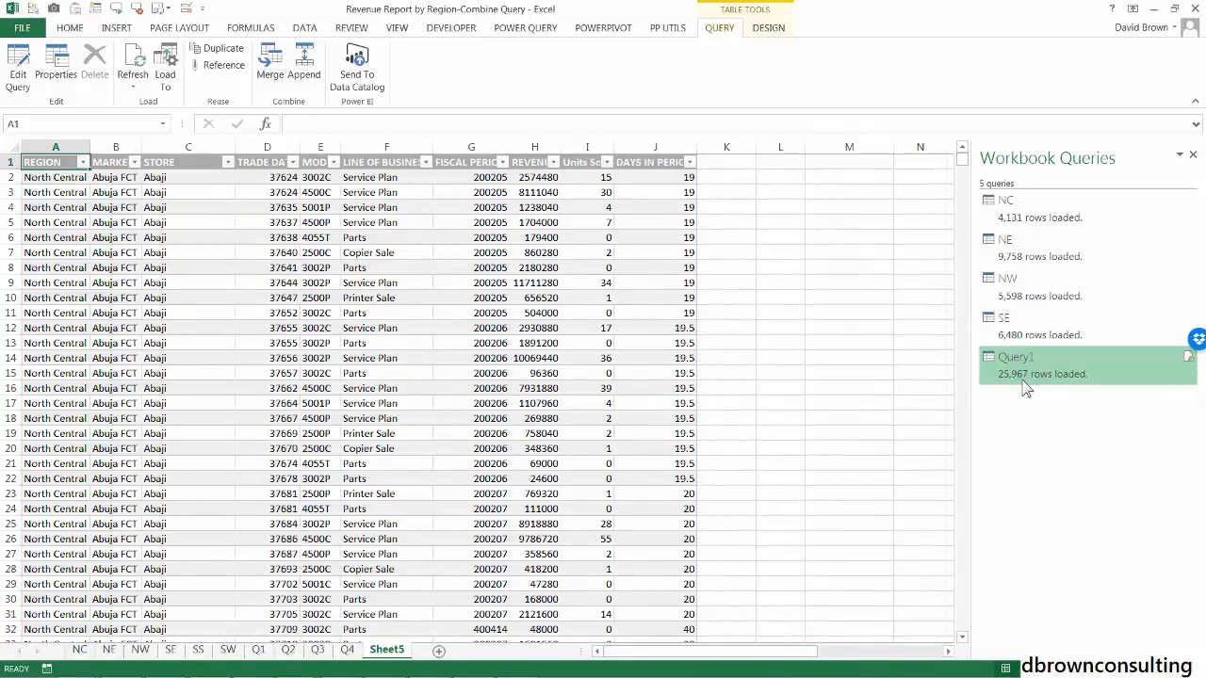
Check the combined query's loaded row count and preview against the four regional queries
left_click(1024, 377)
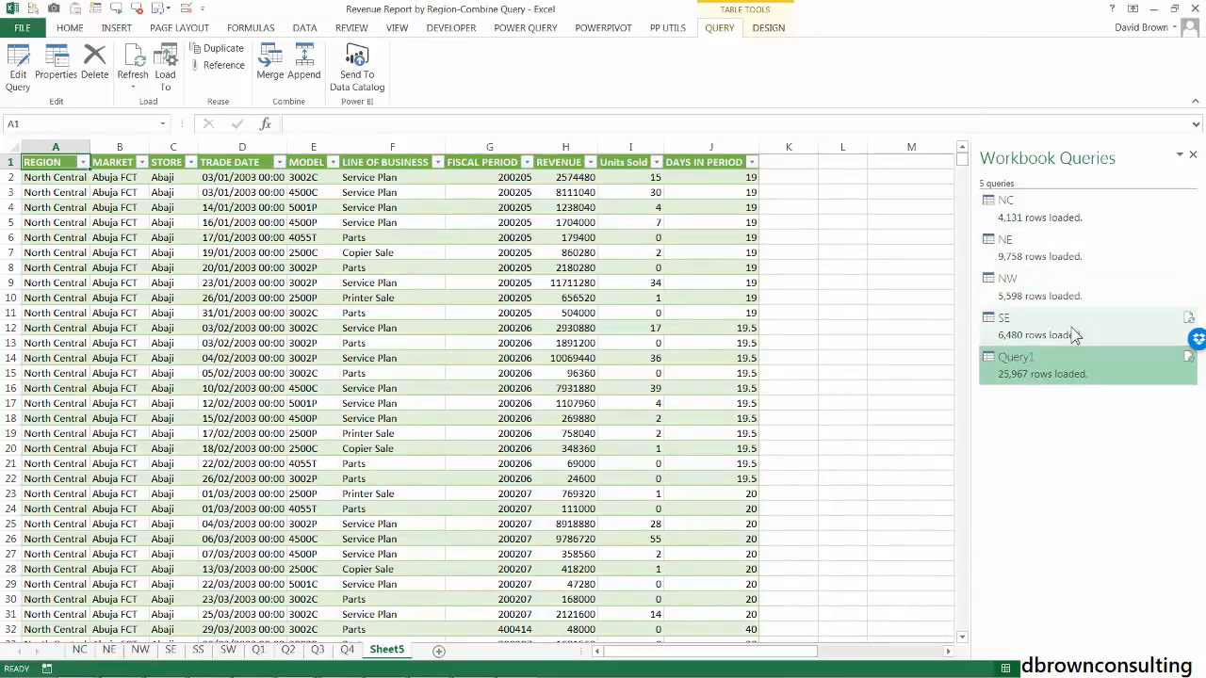
mouse_move(1015, 376)
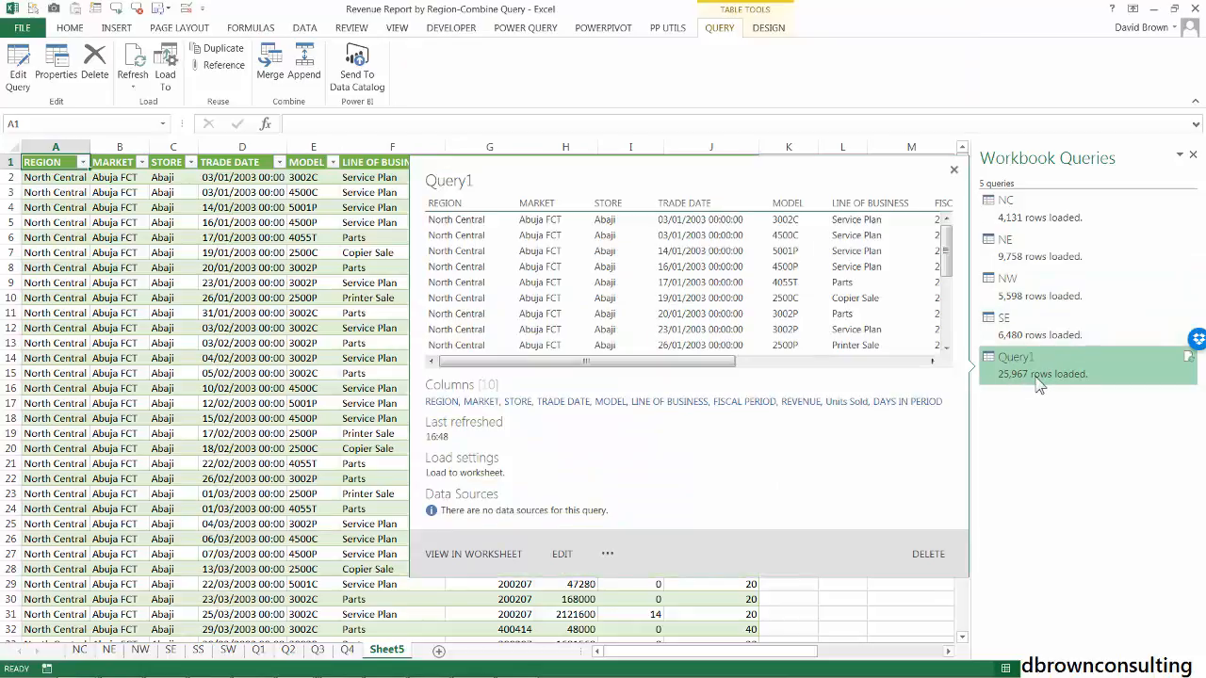
left_click(238, 308)
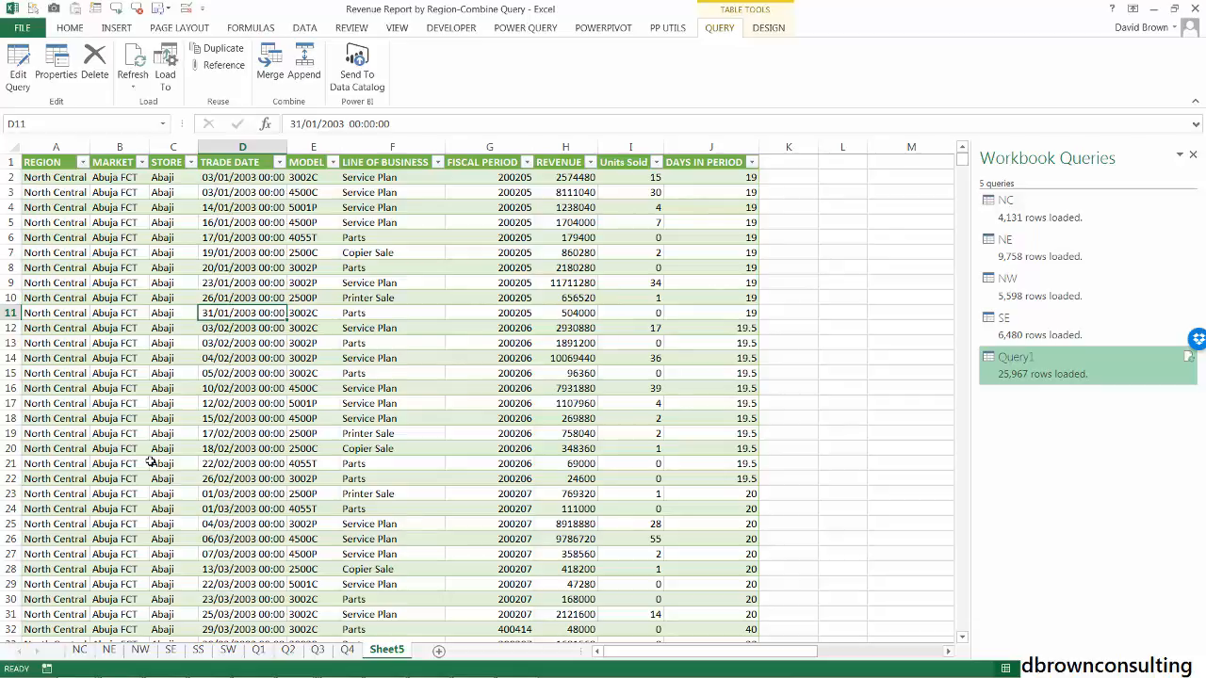
Switch to the DBC-Webinars-Excel Clinic workbook and go from the Pivot Table use topic to the Pivot Data sheet
key("alt+Tab")
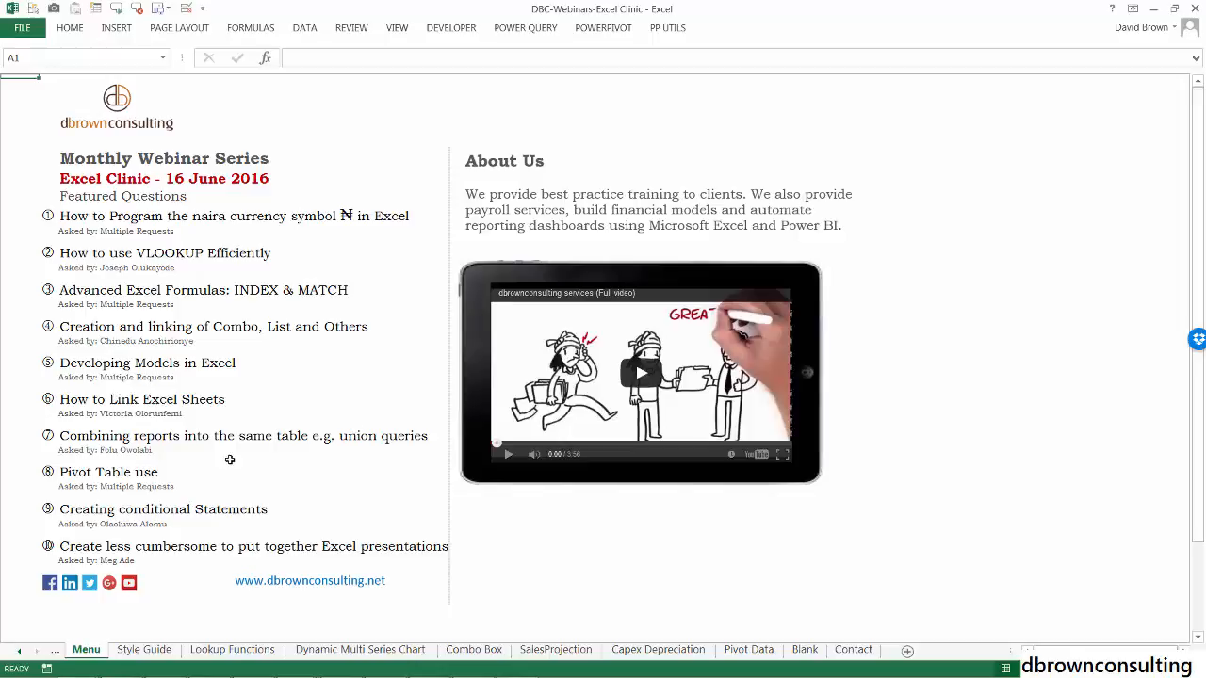
left_click(50, 474)
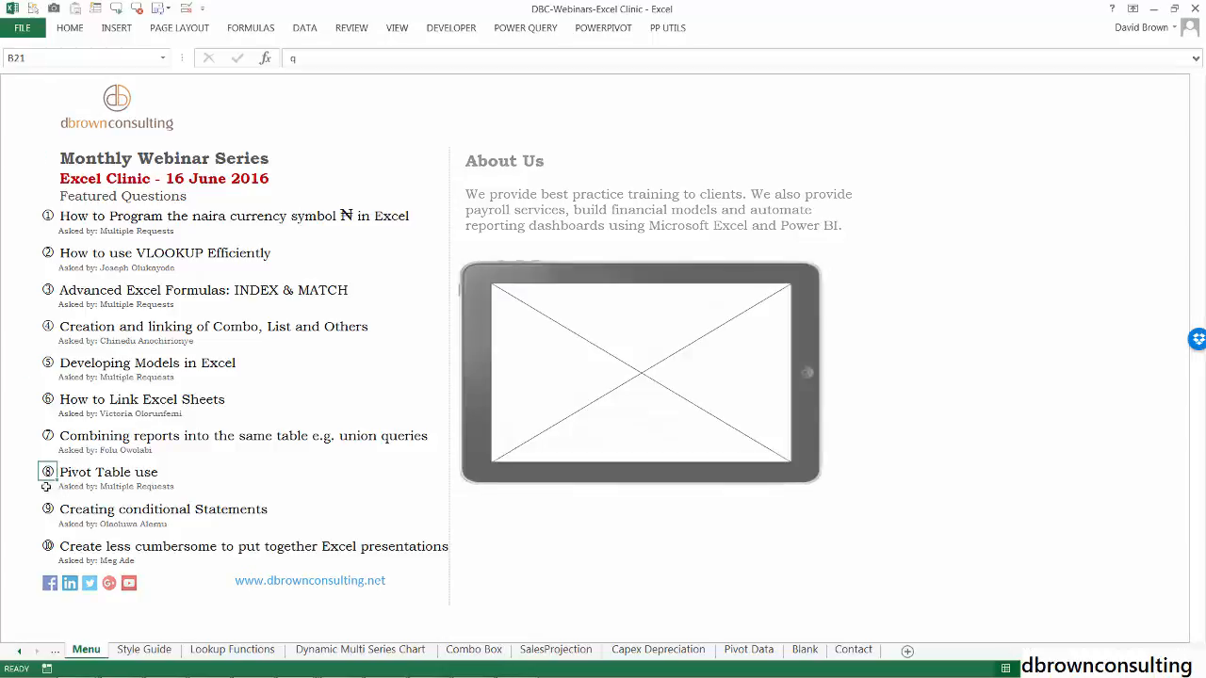
left_click(269, 168)
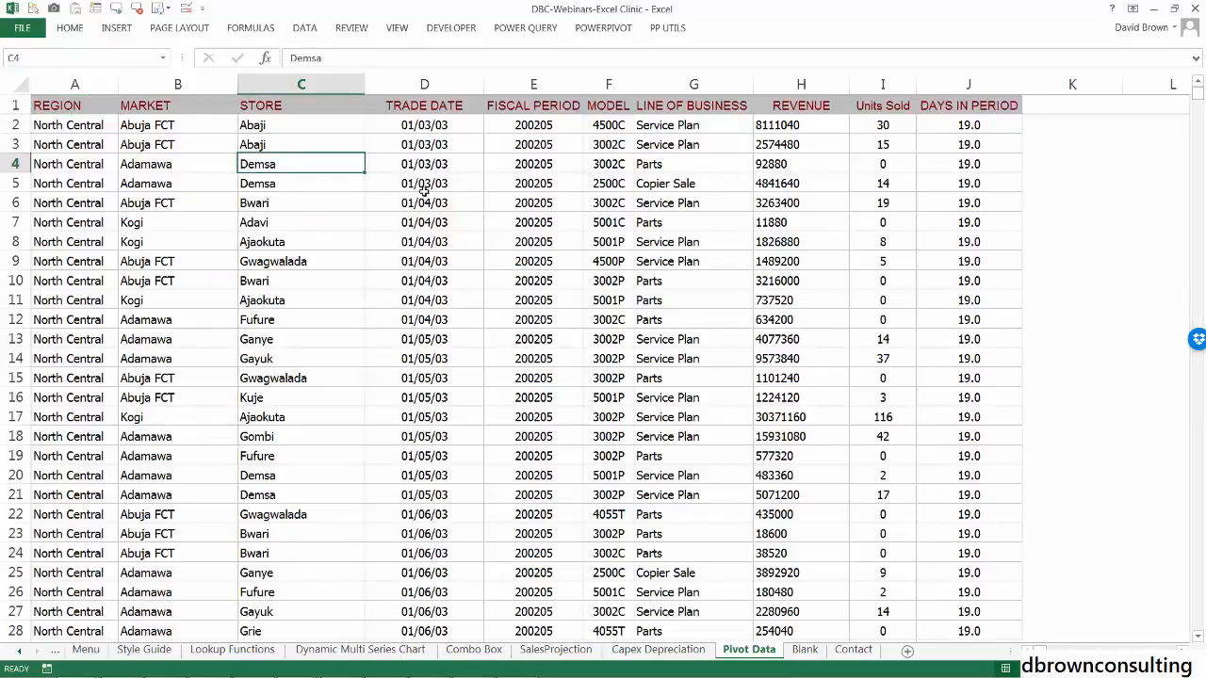
Look over the Pivot Data records and show the workbook's Slides sheet
left_click(90, 123)
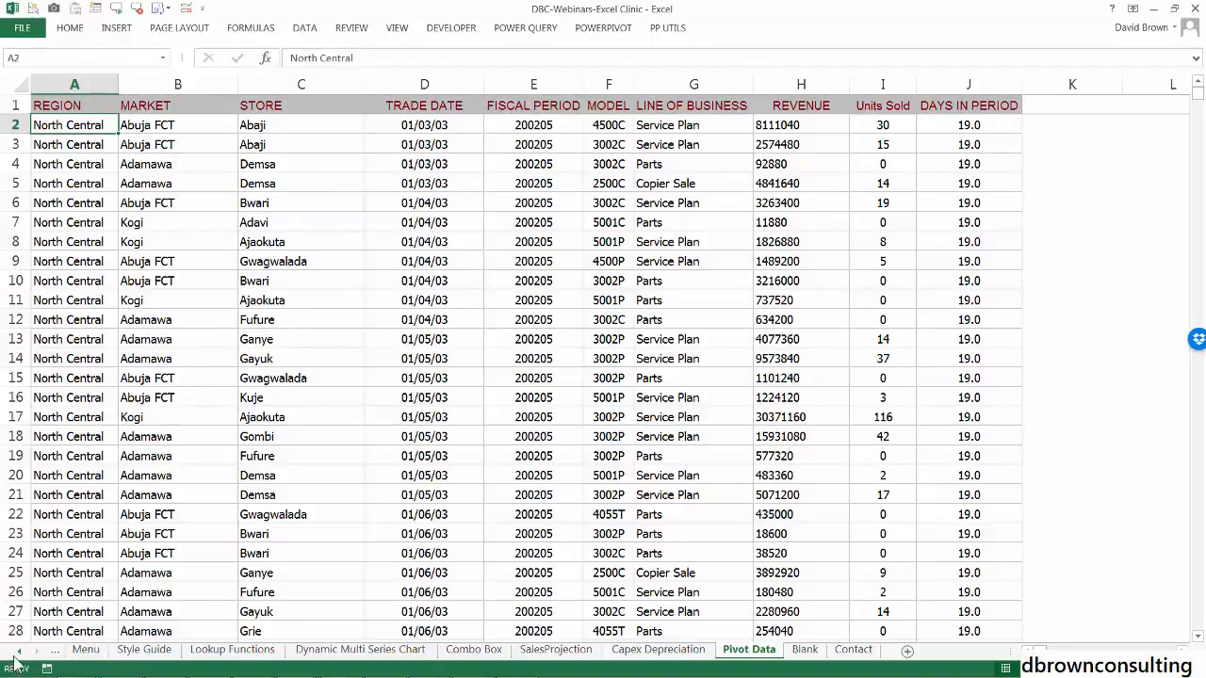
left_click(202, 267)
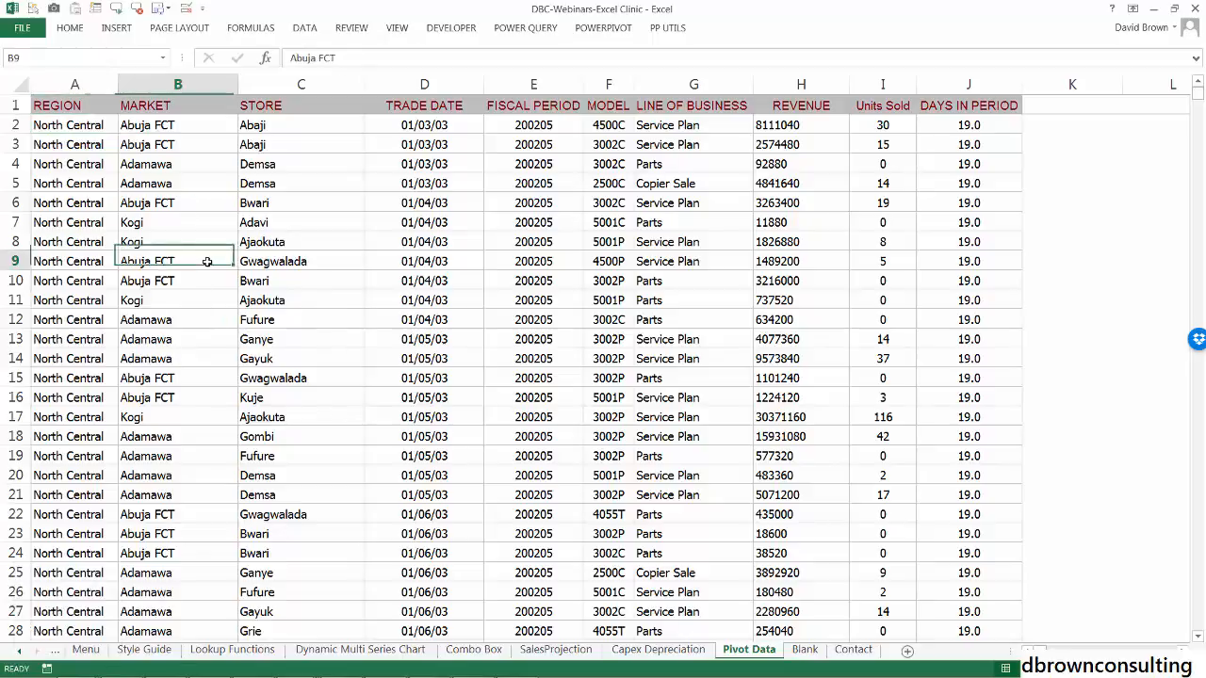
left_click(18, 652)
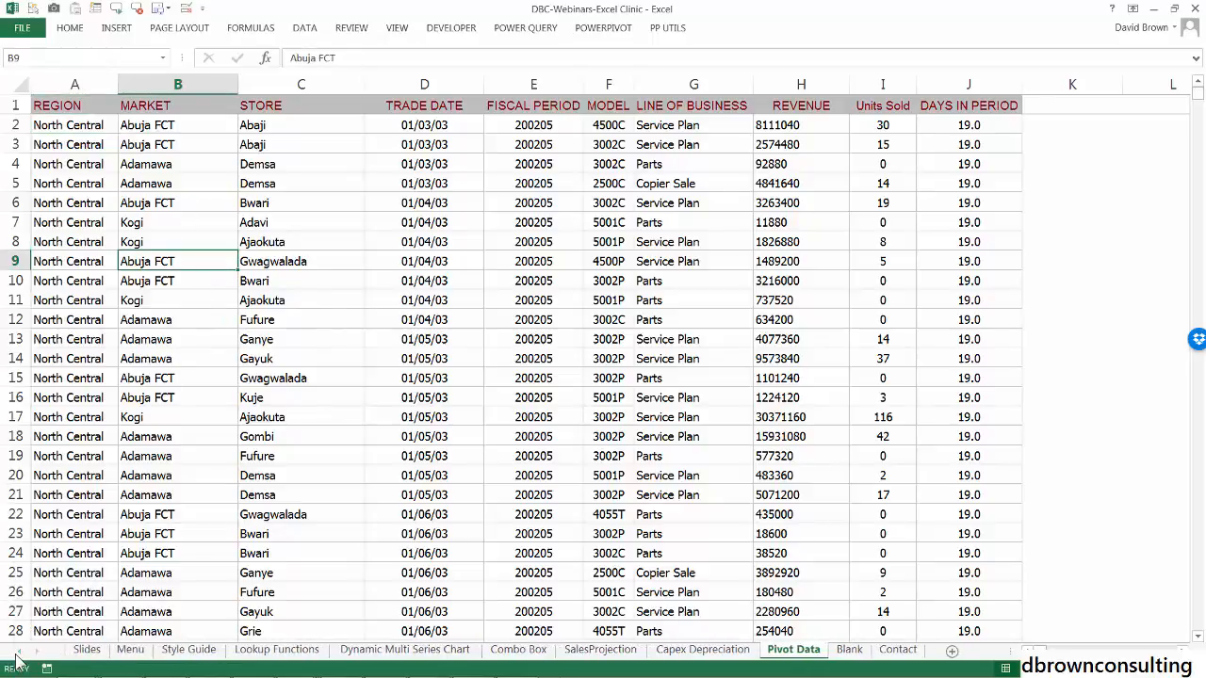
left_click(85, 652)
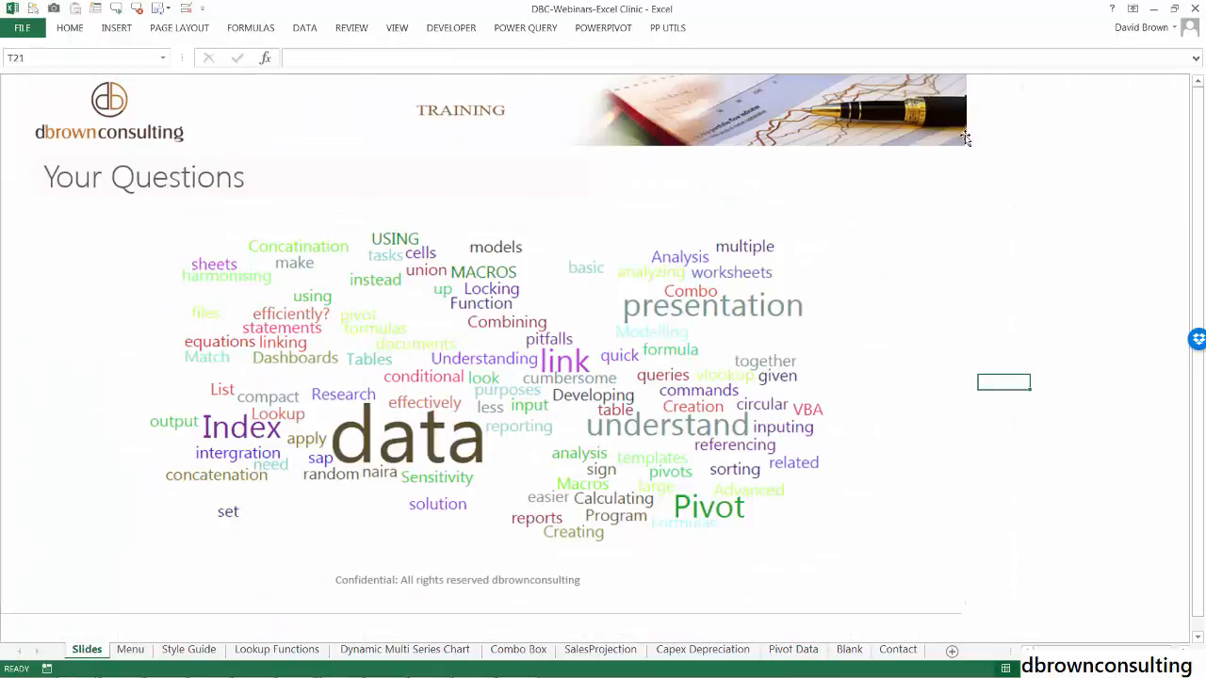
List the objects on the Slides sheet and make the Challenges Working with Excel slide visible
left_click(1015, 127)
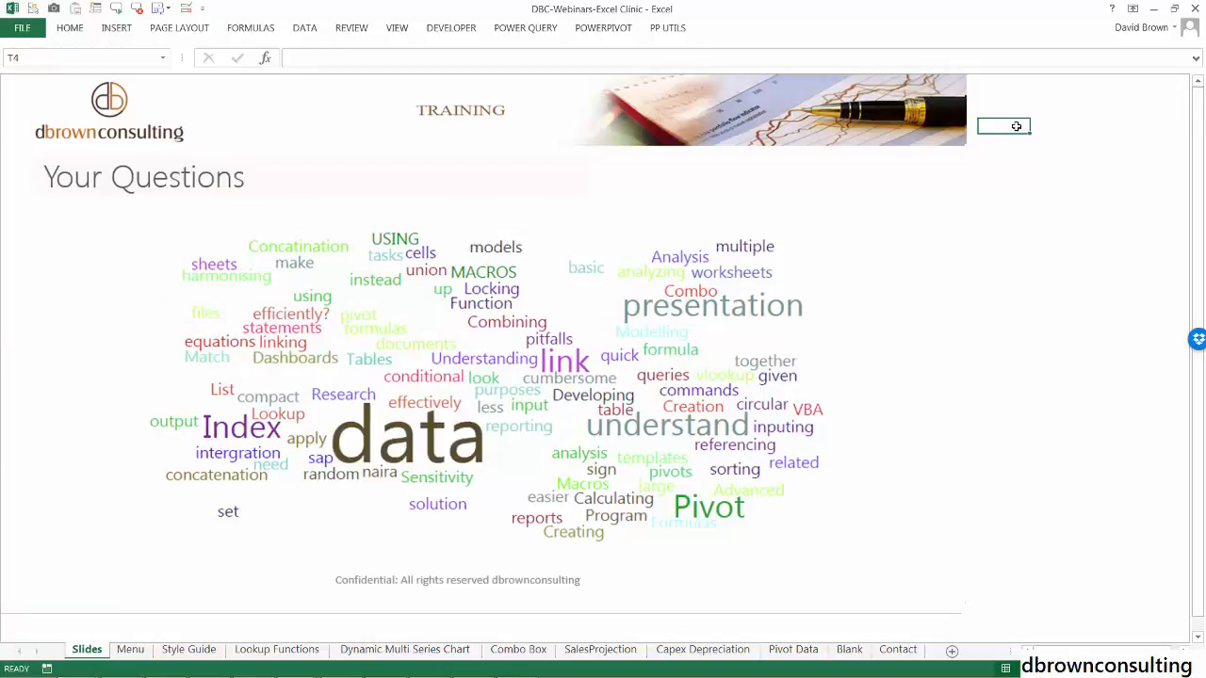
key("alt+F10")
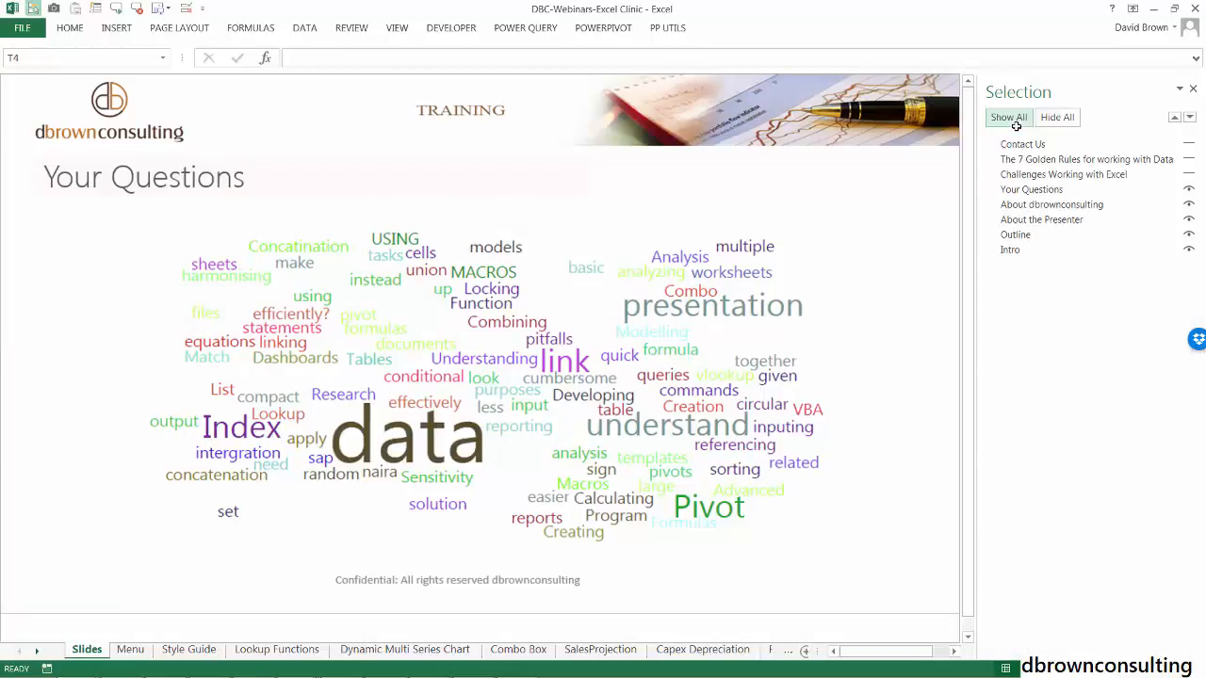
left_click(1190, 174)
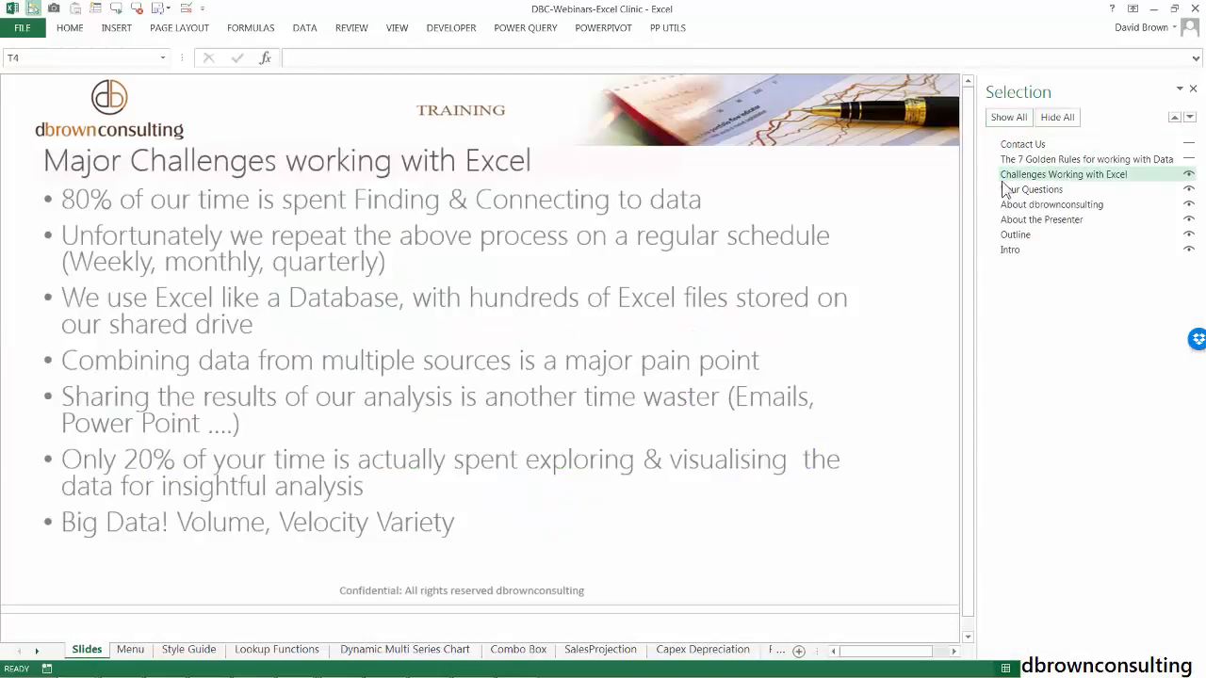
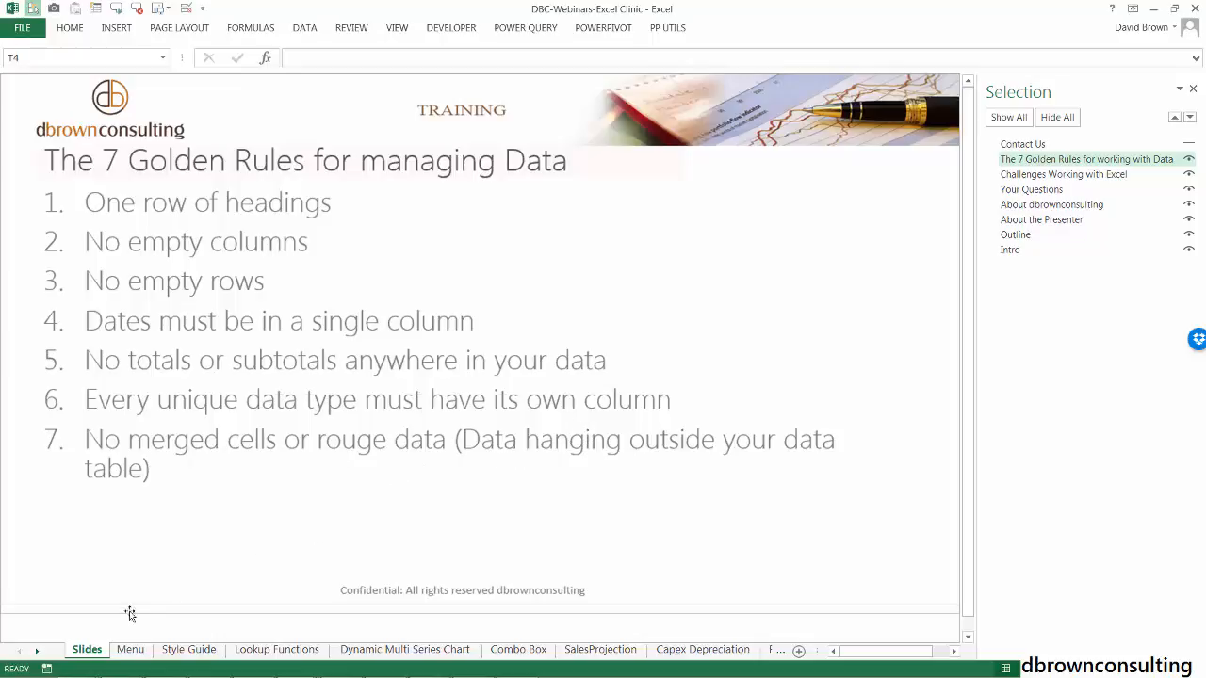
Go to the Pivot Data sheet and examine the dates in the TRADE DATE column
left_click(38, 651)
left_click(38, 651)
left_click(38, 652)
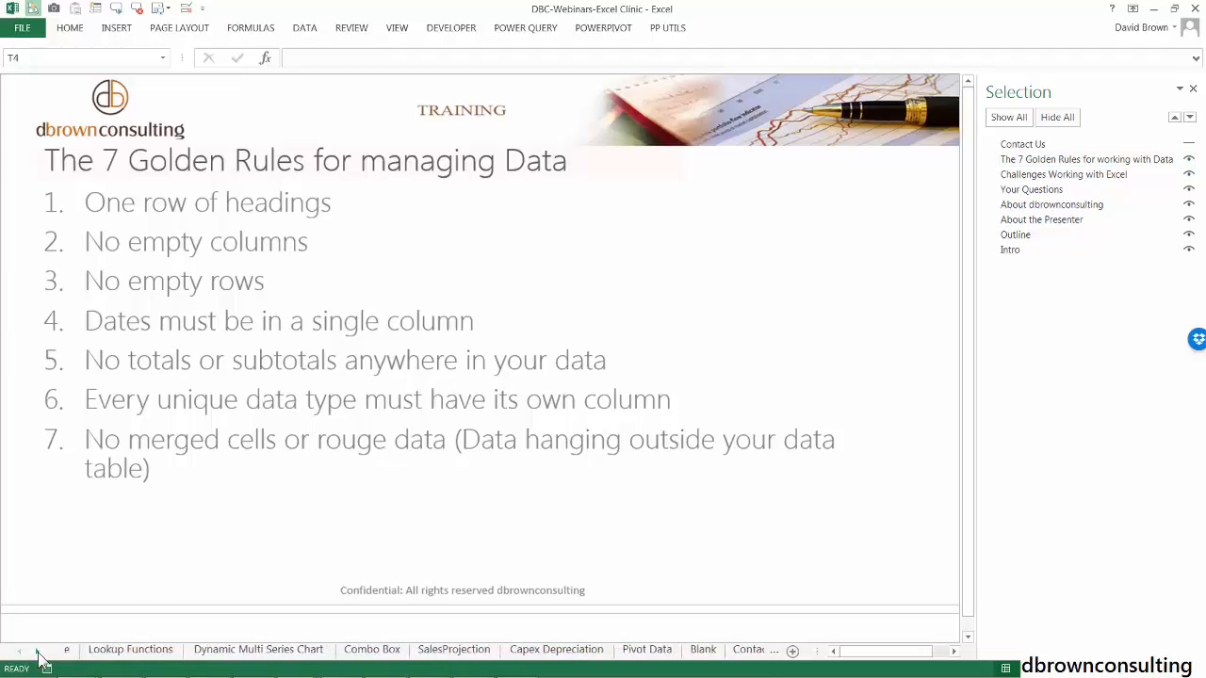
left_click(633, 650)
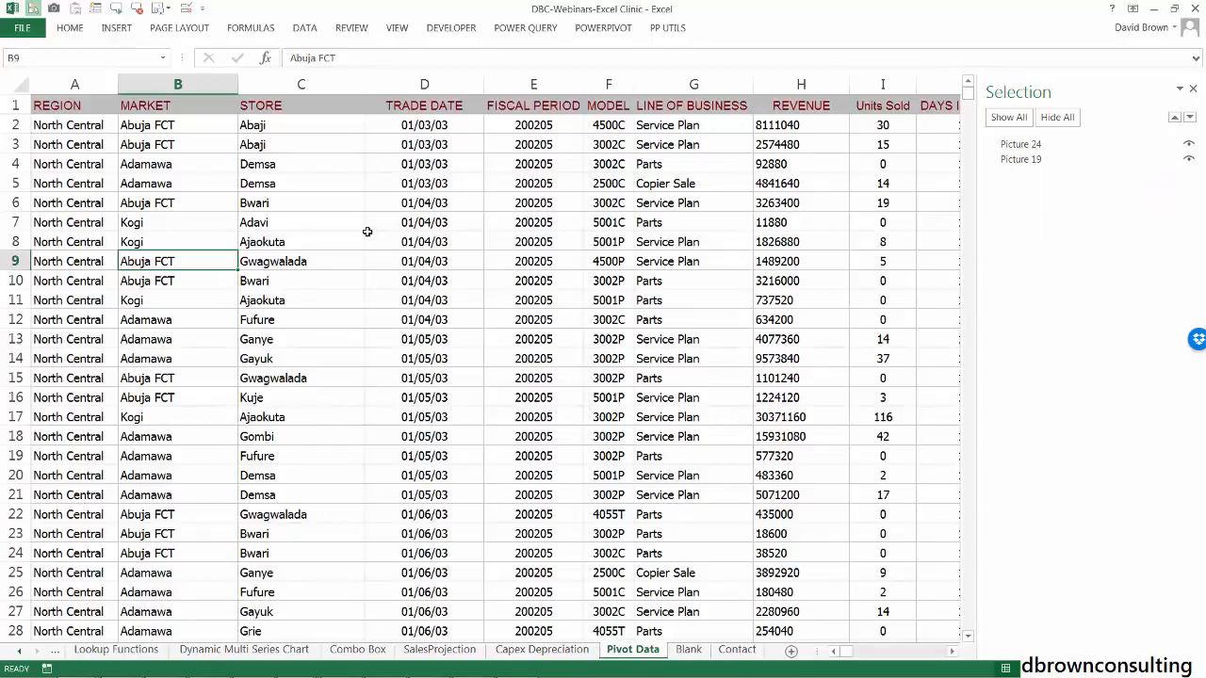
left_click(468, 78)
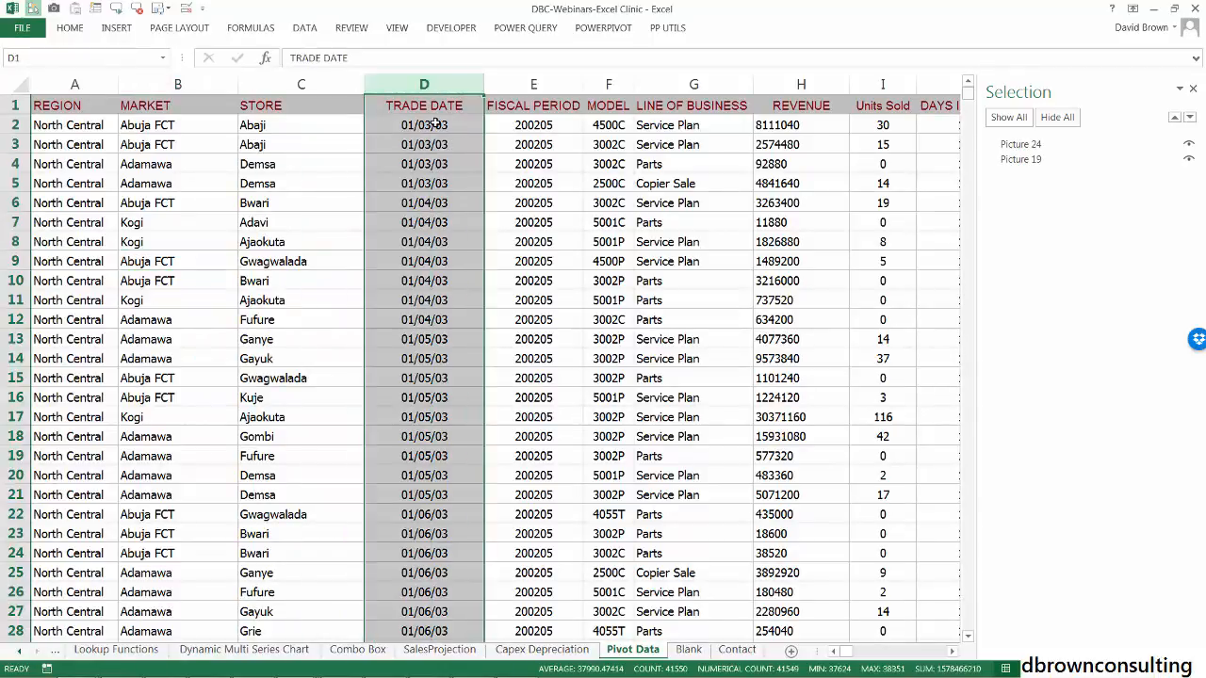
left_click_drag(435, 124, 428, 261)
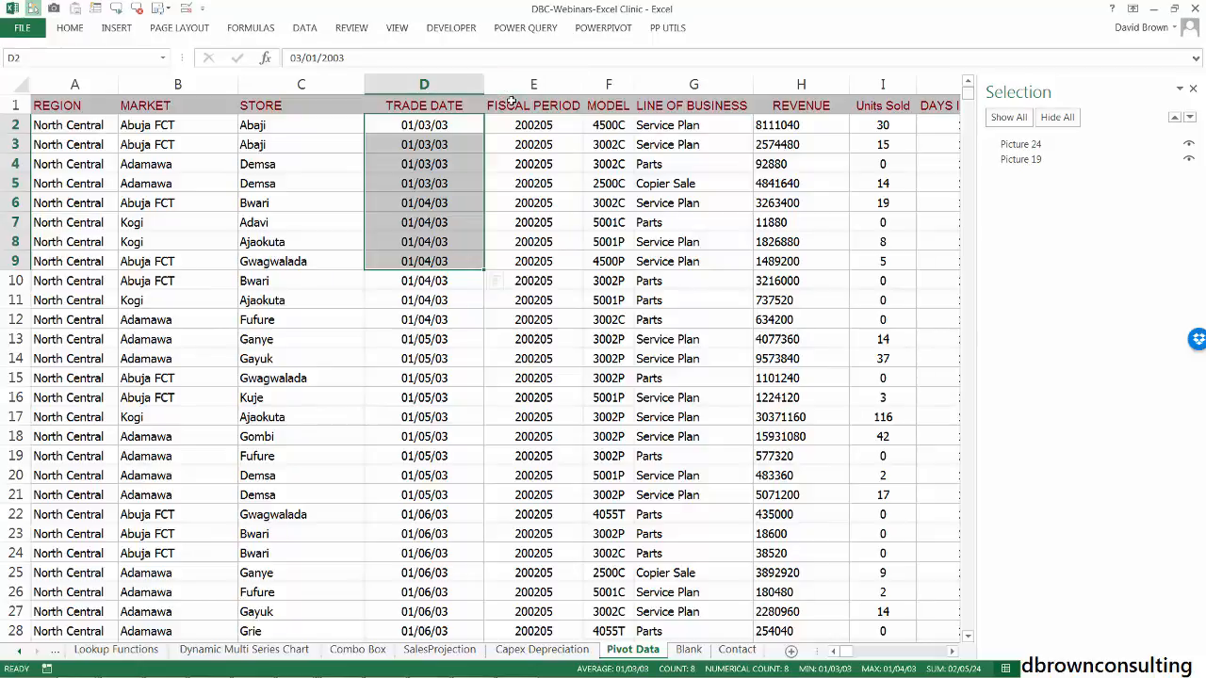
Examine the single row of headings across the Pivot Data table and back to its first column
left_click(512, 102)
key("Right")
key("Right")
key("Right")
key("Right")
key("Right")
key("Right")
key("Right")
key("Right")
key("Right")
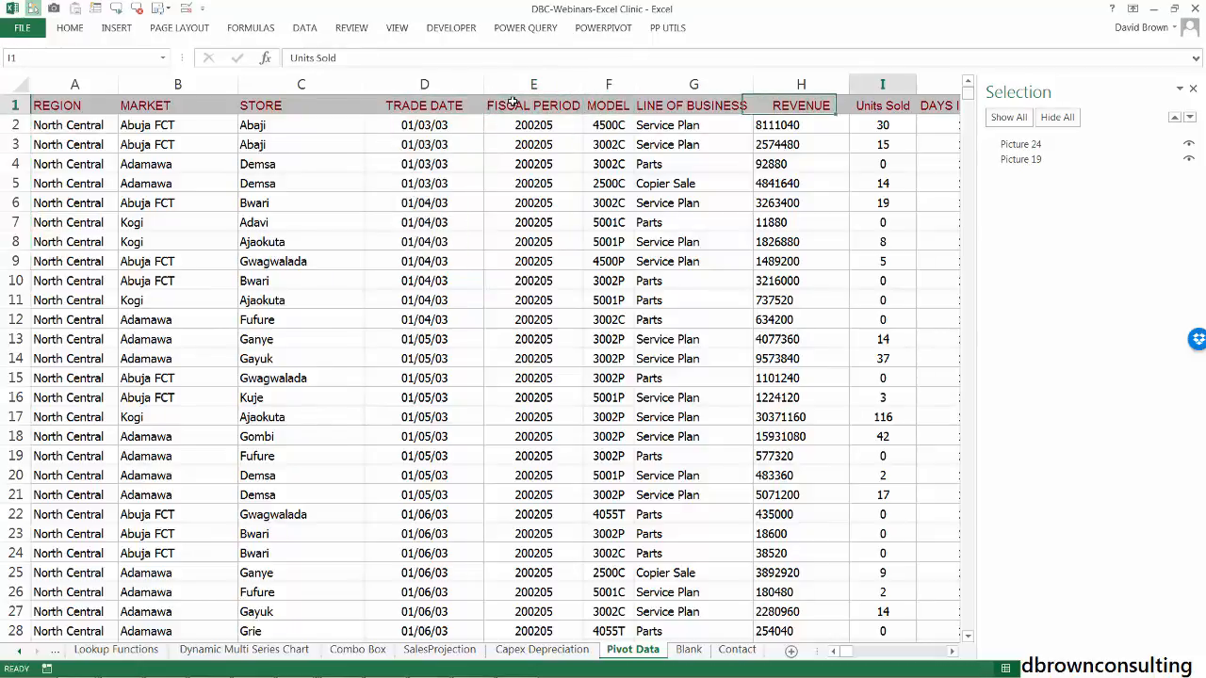
key("Left")
key("Left")
key("Left")
key("Left")
key("Left")
key("Left")
key("Left")
key("Left")
key("Left")
key("Left")
key("Left")
key("Left")
key("Left")
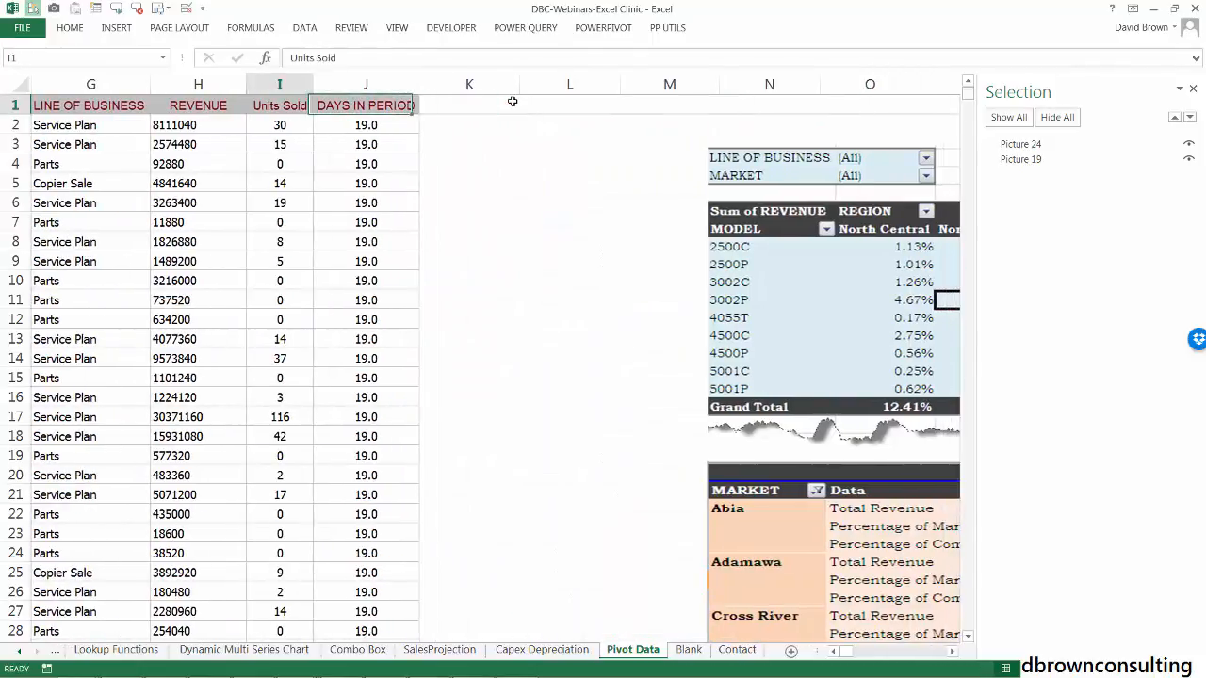
Check the STORE and TRADE DATE headings and select the entire TRADE DATE column
key("Right")
key("Right")
key("shift+Right")
key("shift+Right")
key("shift+Right")
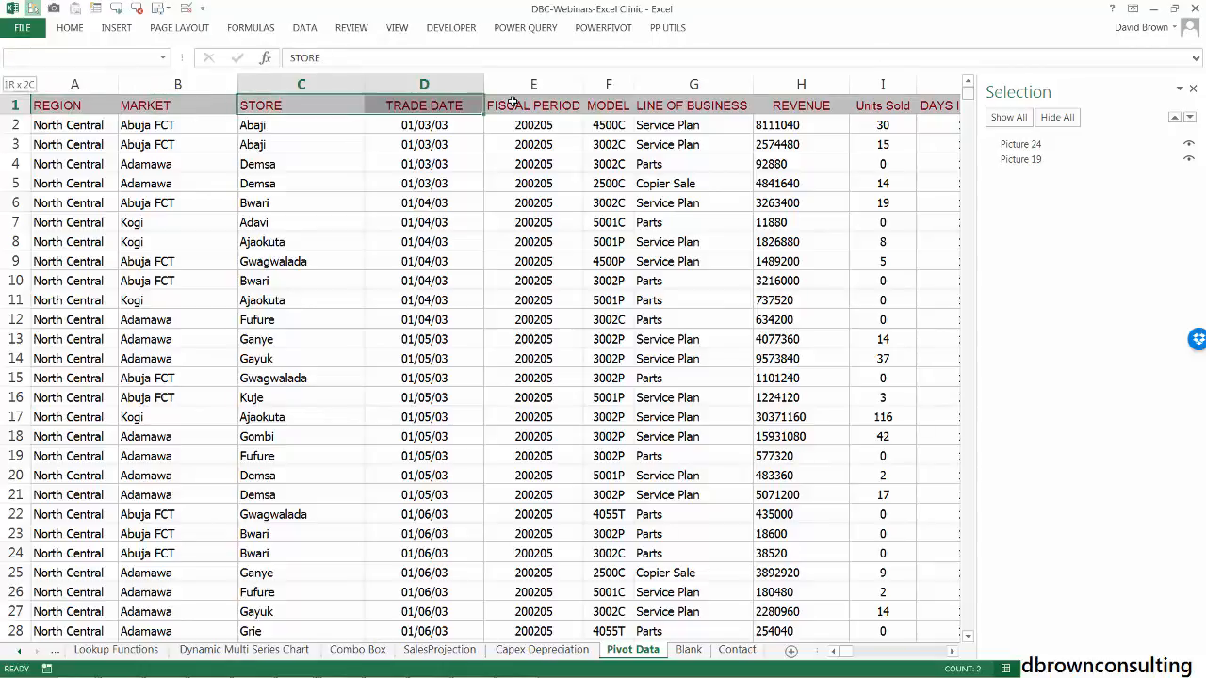
key("Left")
key("Right")
key("Right")
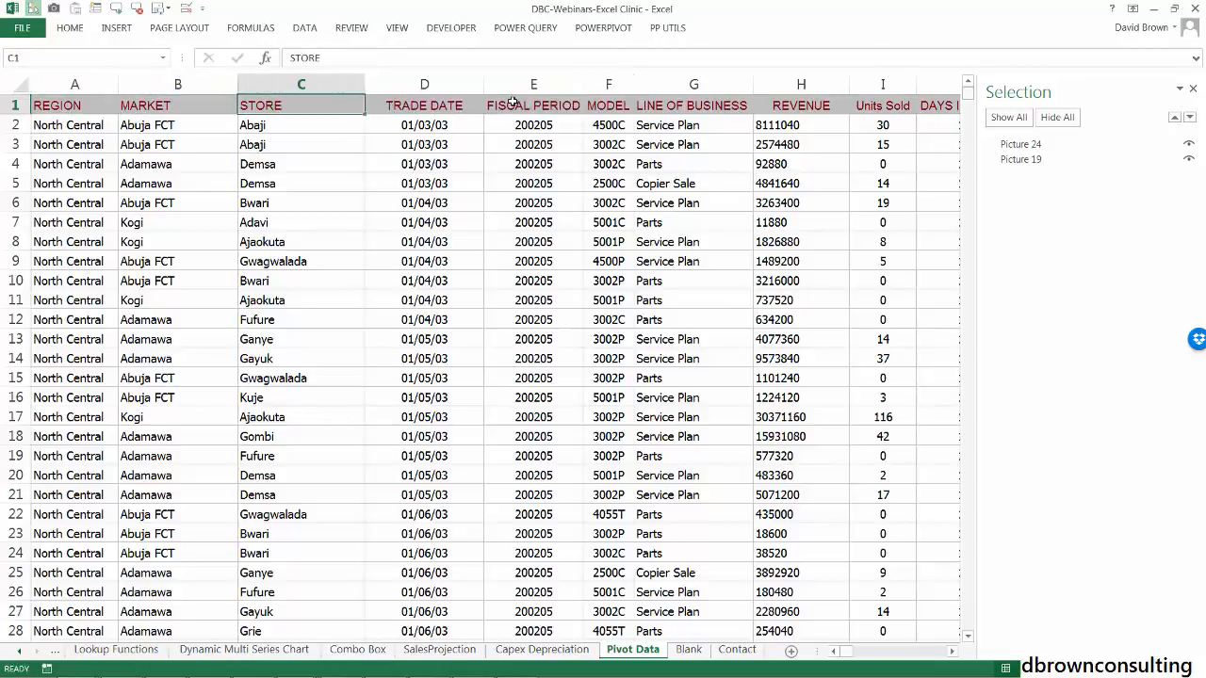
key("Down")
key("ctrl+space")
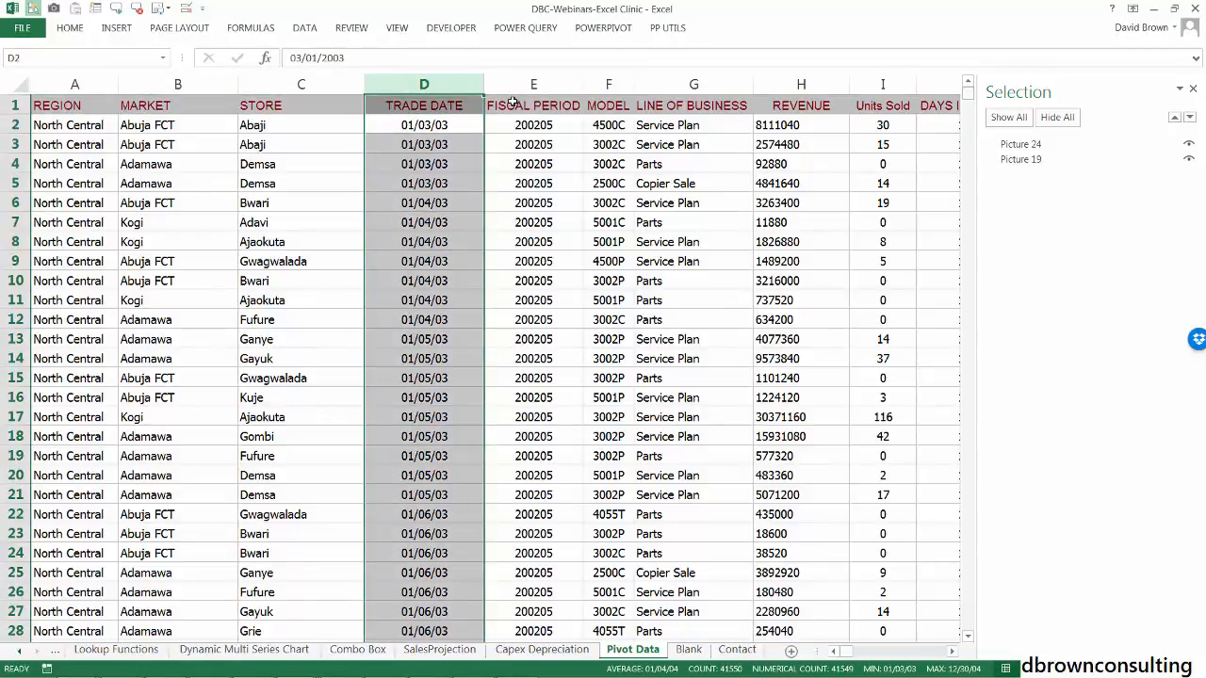
Check the REGION column from its heading down to the last record for empty rows
key("Left")
key("Left")
key("Left")
key("Up")
key("Right")
key("Left")
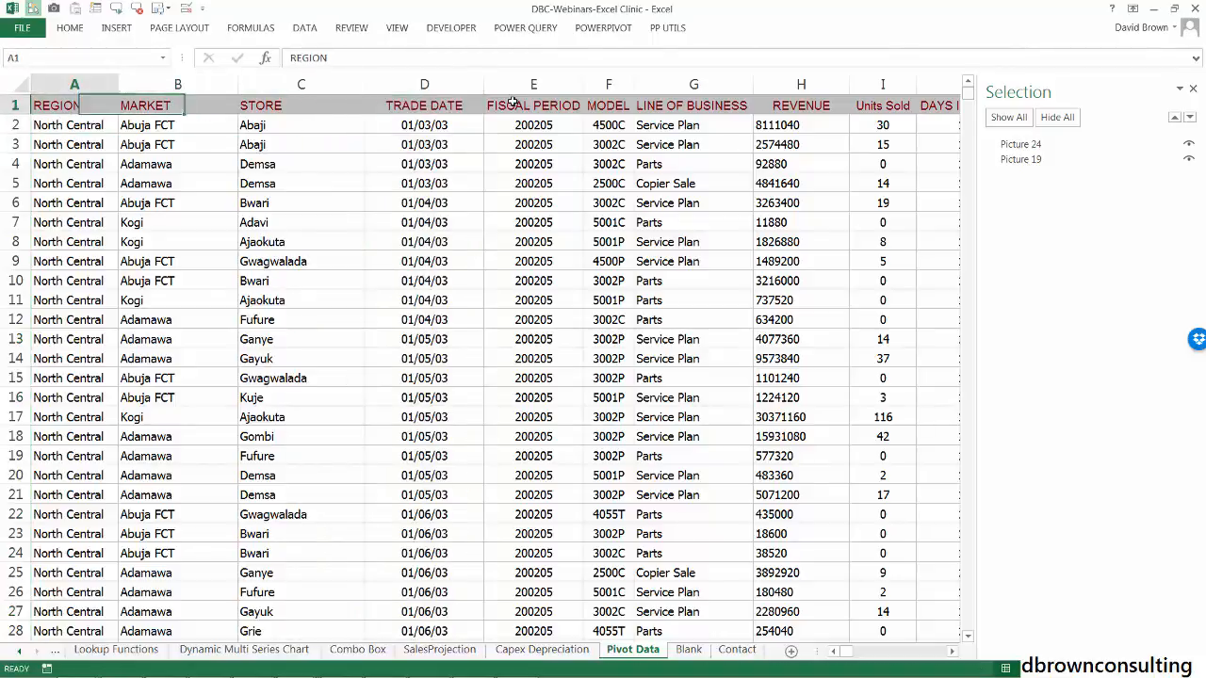
key("Down")
key("ctrl+Down")
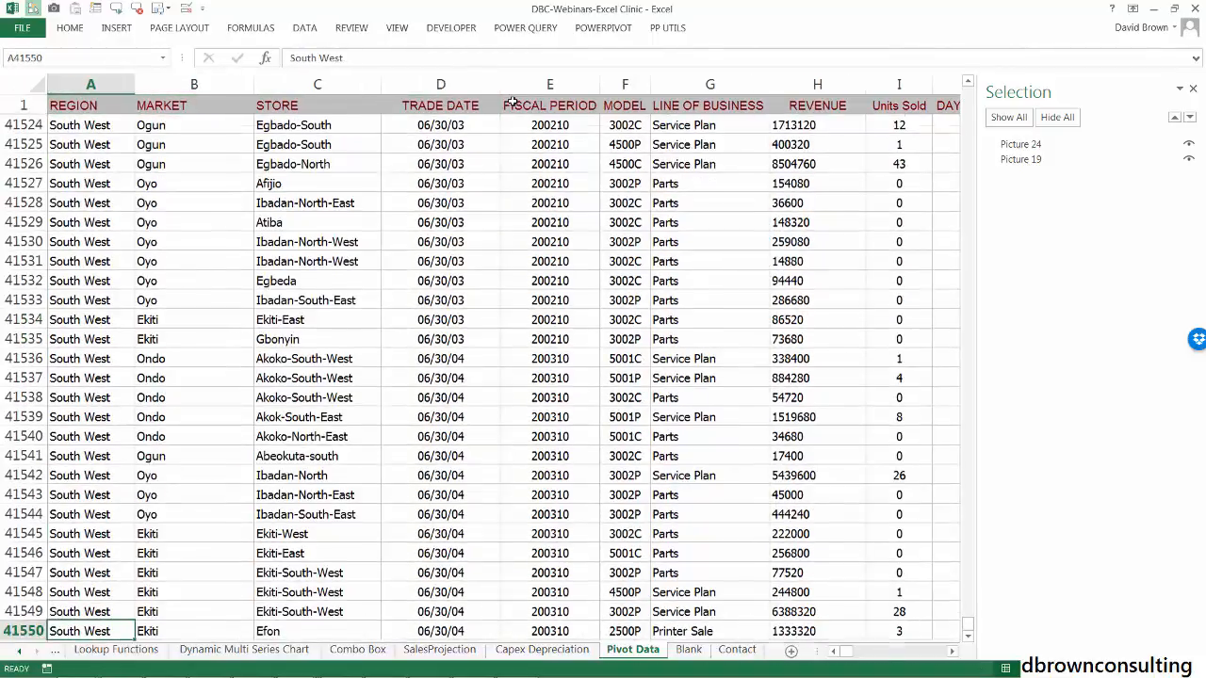
key("Down")
key("ctrl+Up")
key("ctrl+Up")
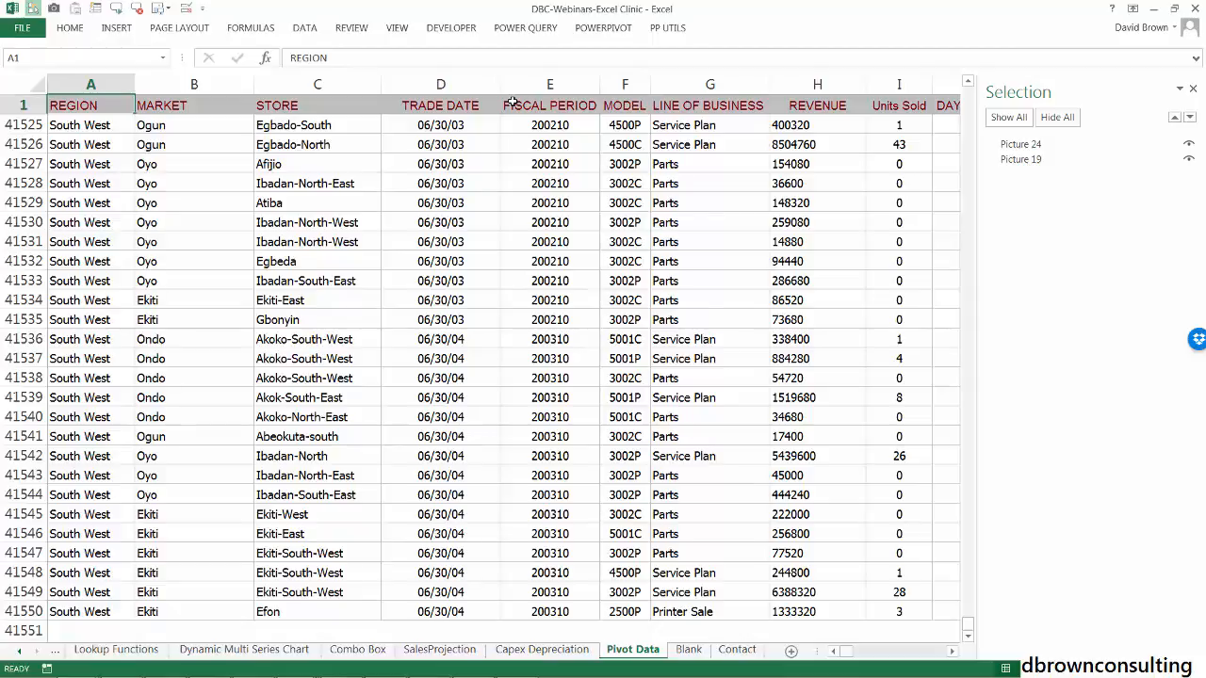
Look across the first records and check the TRADE DATE column down to its last record
key("Down")
key("Right")
key("Down")
key("Right")
key("Right")
key("Right")
key("Right")
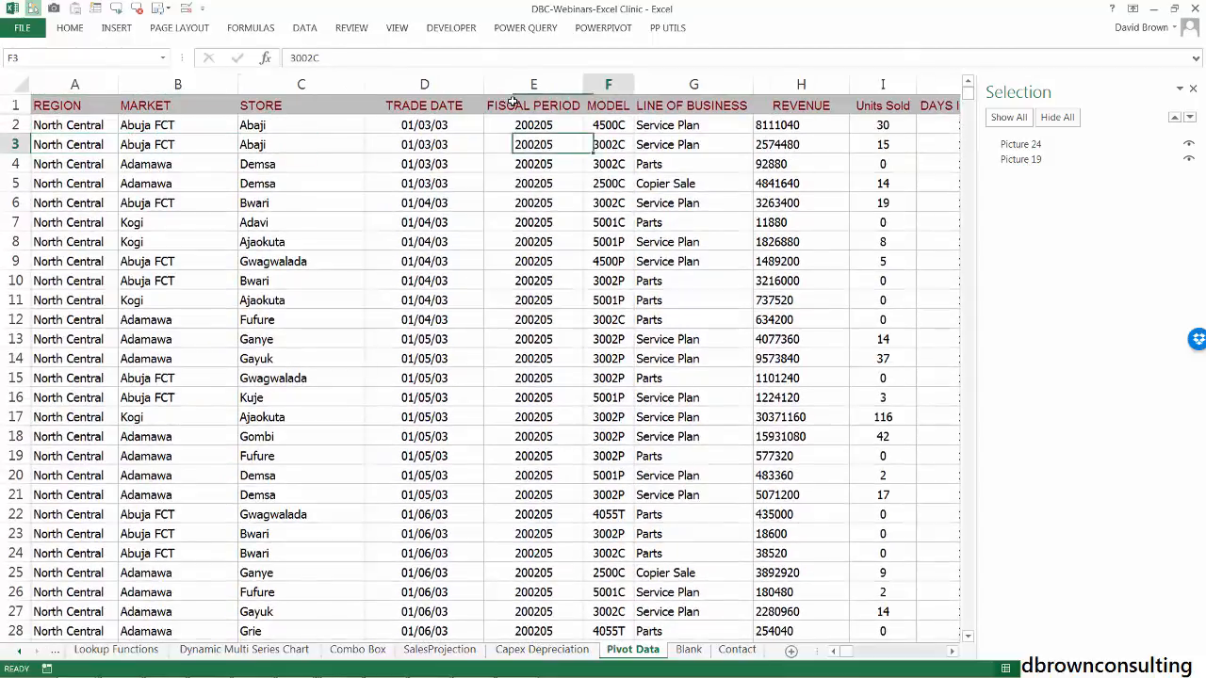
key("Left")
key("Left")
key("Right")
key("Left")
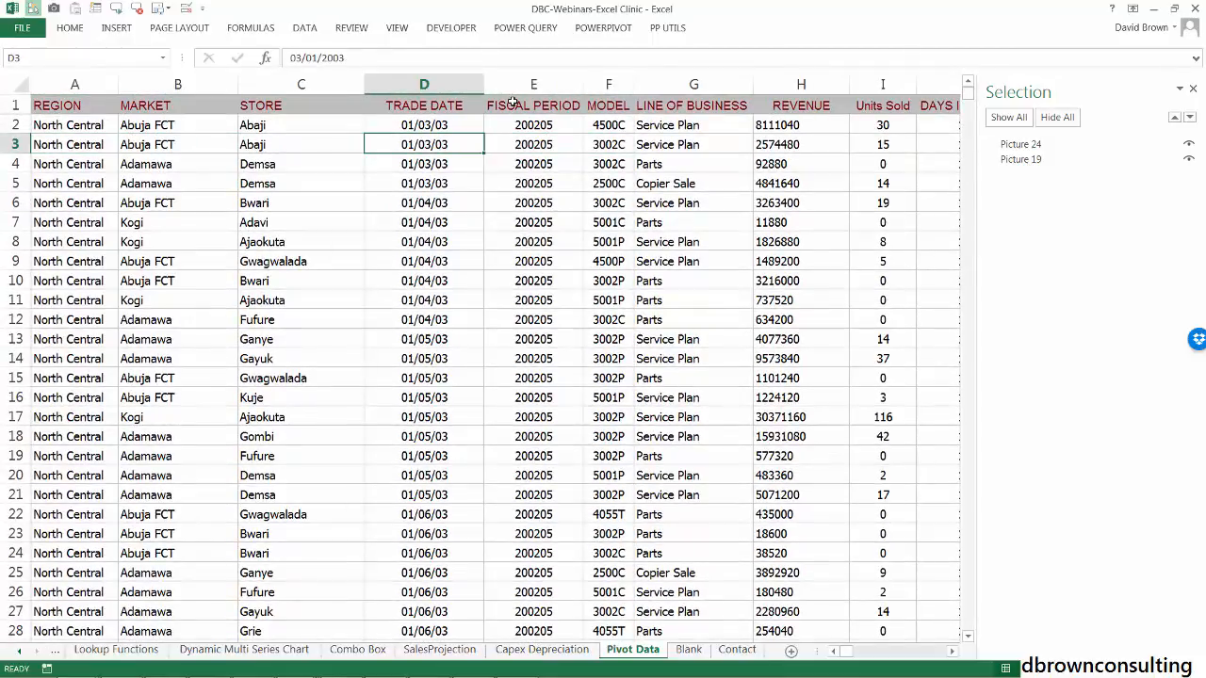
key("ctrl+Down")
key("ctrl+Up")
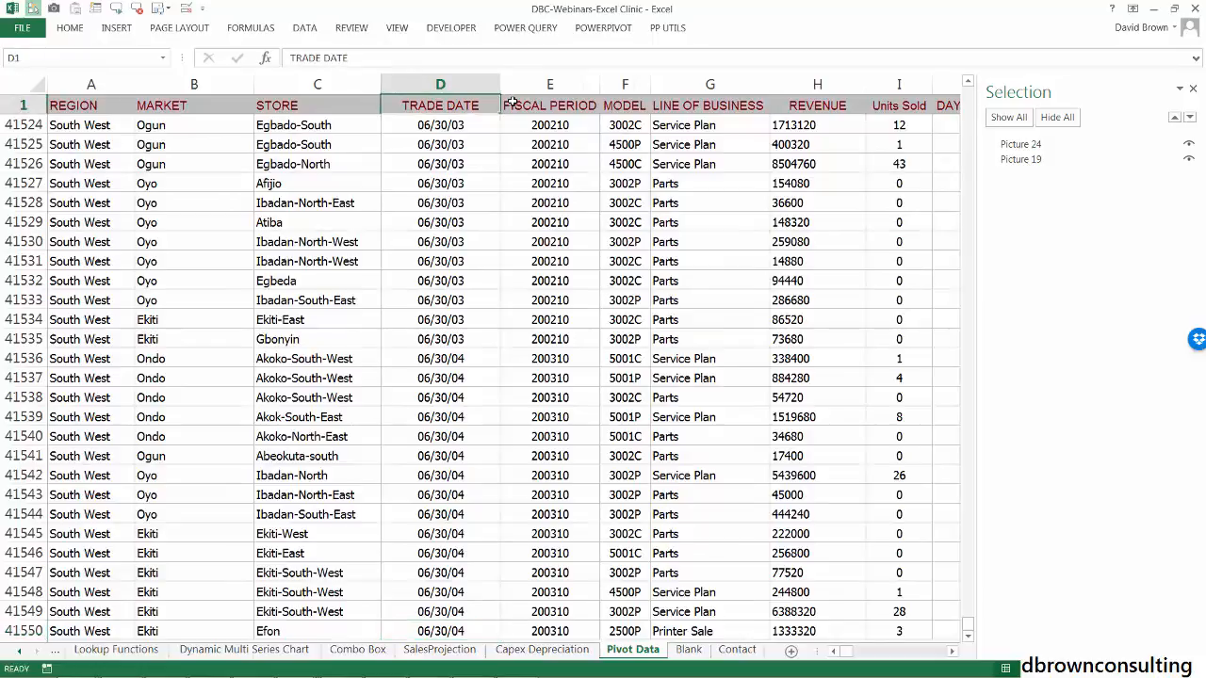
Review the first entries of the REGION, MARKET and STORE columns as separate data types
key("Down")
key("Left")
key("Left")
key("Left")
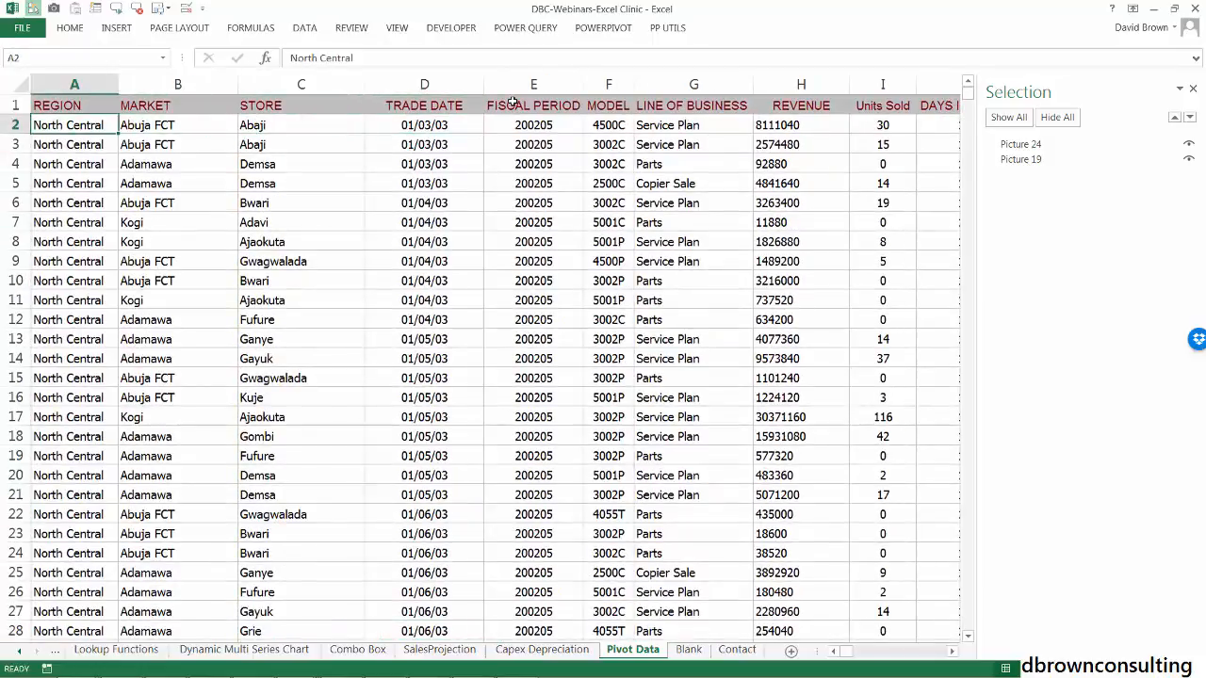
key("Down")
key("Down")
key("Down")
key("Right")
key("Up")
key("Up")
key("Up")
key("shift+Down")
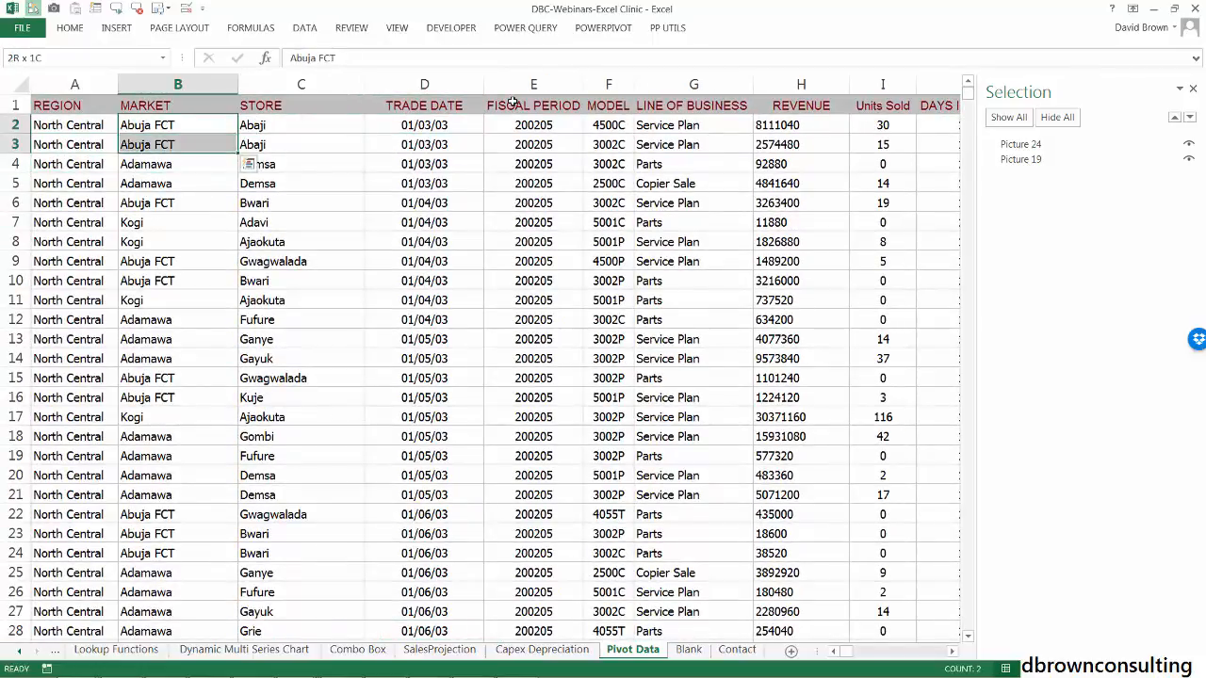
key("shift+Down")
key("shift+Down")
key("shift+Down")
key("shift+Down")
key("shift+Down")
key("shift+Down")
key("shift+Down")
key("shift+Down")
key("Right")
key("shift+Down")
key("shift+Down")
key("shift+Down")
key("shift+Down")
key("shift+Down")
key("shift+Down")
key("shift+Down")
key("shift+Down")
key("shift+Down")
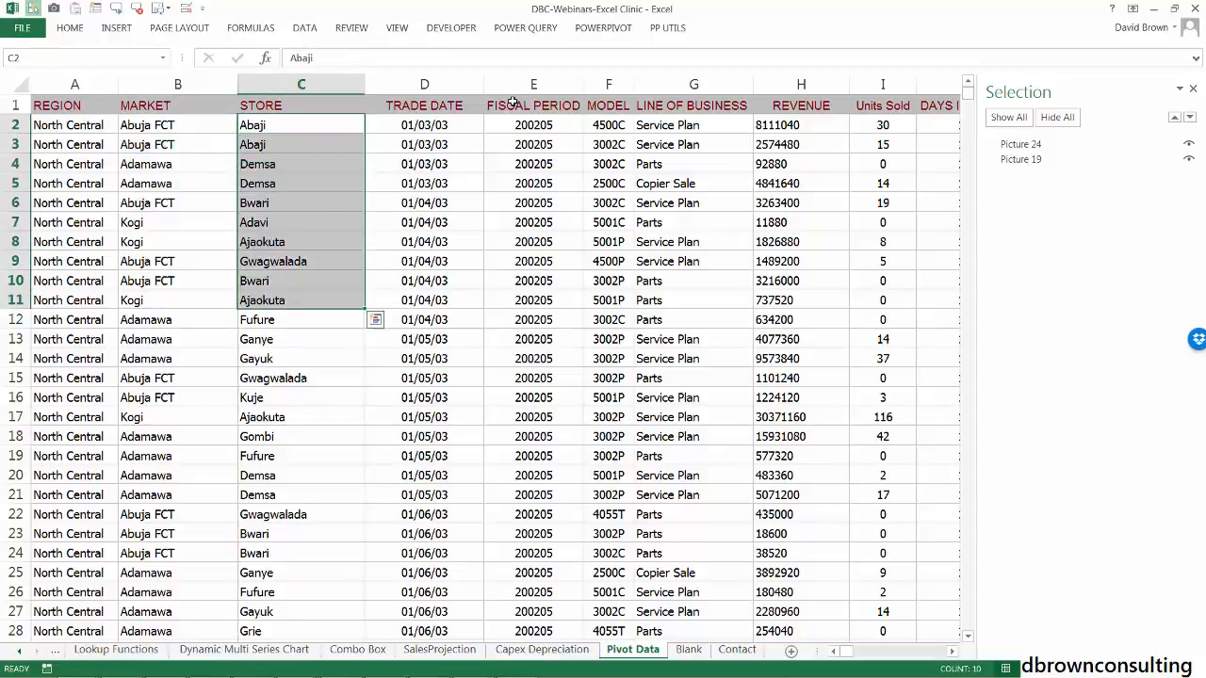
Review the first entries of the MODEL and LINE OF BUSINESS columns
key("Right")
key("Right")
key("Right")
key("Right")
key("Left")
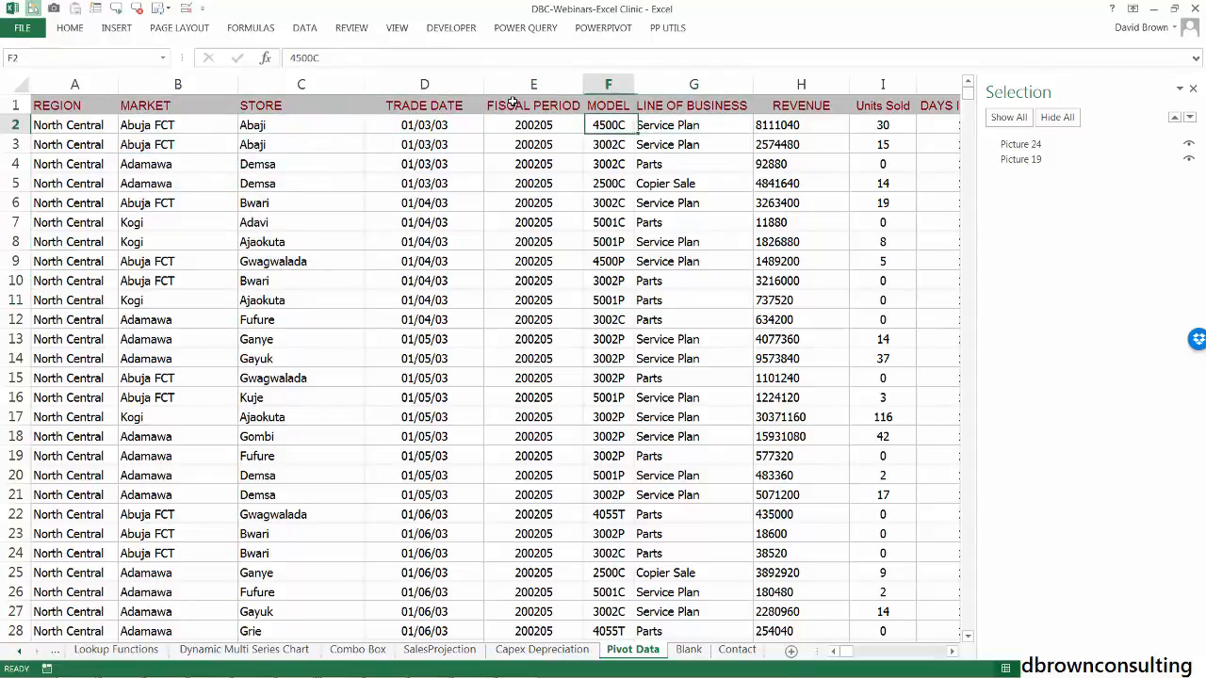
key("shift+Down")
key("shift+Down")
key("shift+Down")
key("shift+Down")
key("Right")
key("shift+Down")
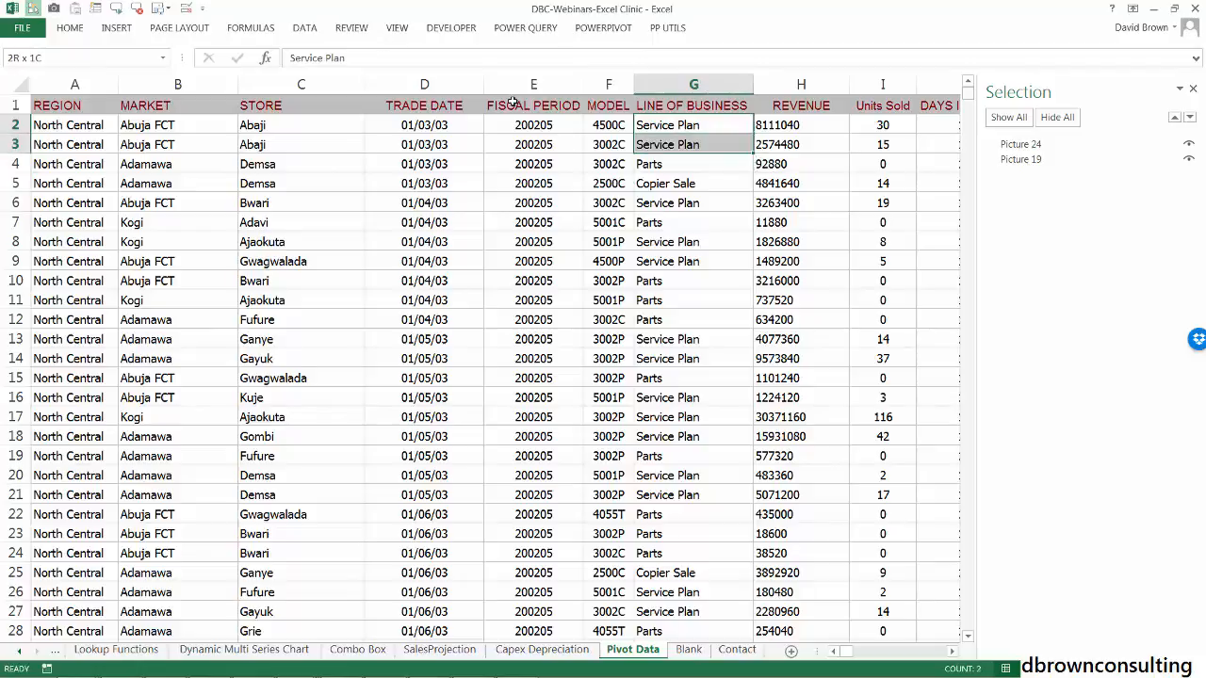
Examine the upper REVENUE values and look across to the Units Sold and DAYS IN PERIOD columns
key("Right")
key("shift+Down")
key("shift+Down")
key("shift+Down")
key("shift+Down")
key("shift+Down")
key("shift+Down")
key("shift+Down")
key("shift+Down")
key("shift+Down")
key("shift+Down")
key("shift+Down")
key("shift+Down")
key("shift+Down")
key("shift+Down")
key("shift+Down")
key("shift+Down")
key("shift+Down")
key("shift+Down")
key("shift+Down")
key("shift+Down")
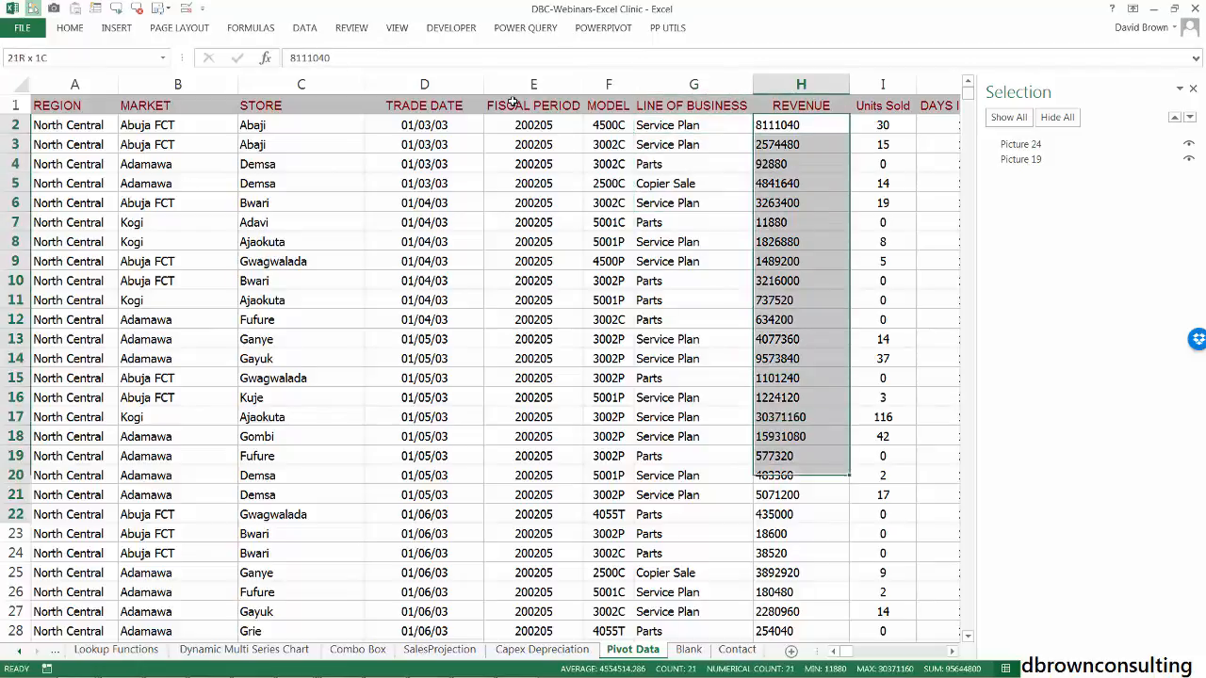
key("shift+Down")
key("shift+Down")
key("shift+Down")
key("Right")
key("Right")
key("Left")
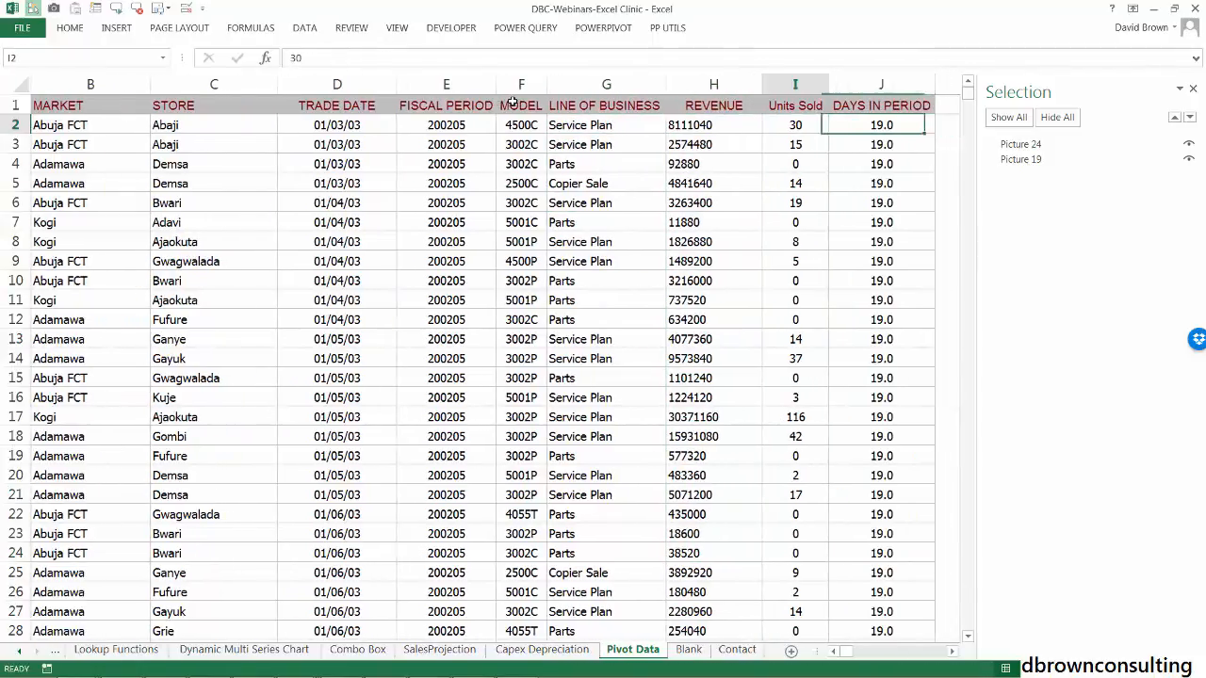
Highlight the first eleven REVENUE values, H2 to H12, to examine them again
key("Left")
key("shift+Down")
key("shift+Down")
key("shift+Down")
key("shift+Down")
key("shift+Down")
key("shift+Down")
key("shift+Down")
key("shift+Down")
key("shift+Down")
key("shift+Down")
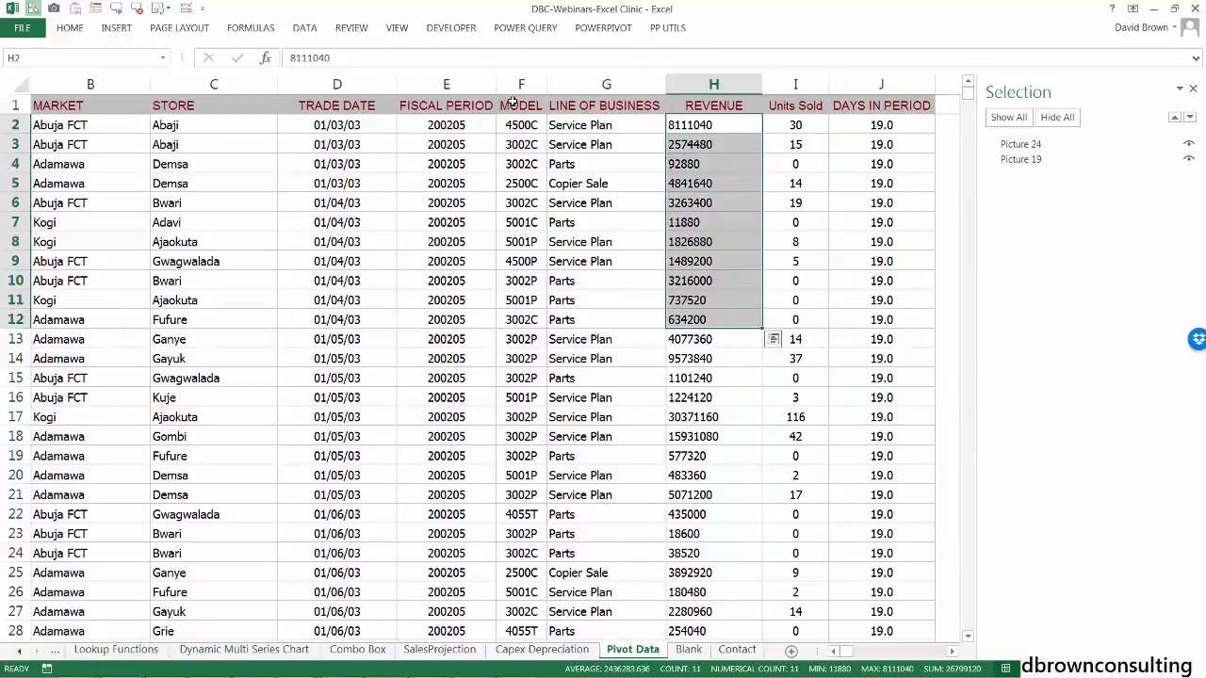
Look at the sample pivot table pictures placed beside the data, out to column V
key("Right")
key("Right")
key("Right")
key("Right")
key("Right")
key("Right")
key("Right")
key("Right")
key("Right")
key("Right")
key("Right")
key("Right")
key("Right")
key("Right")
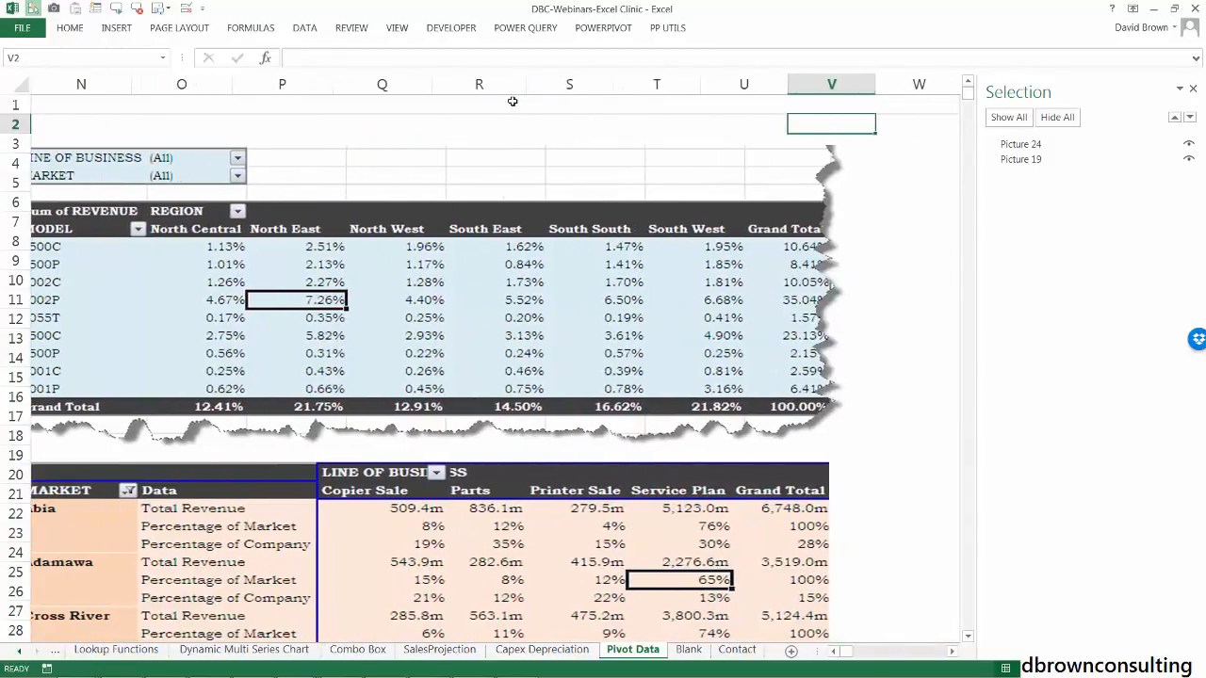
Look back across the sample pivot table pictures on row 2, from column V to column M
key("Left")
key("Left")
key("Left")
key("Left")
key("Left")
key("Left")
key("Left")
key("Left")
key("Left")
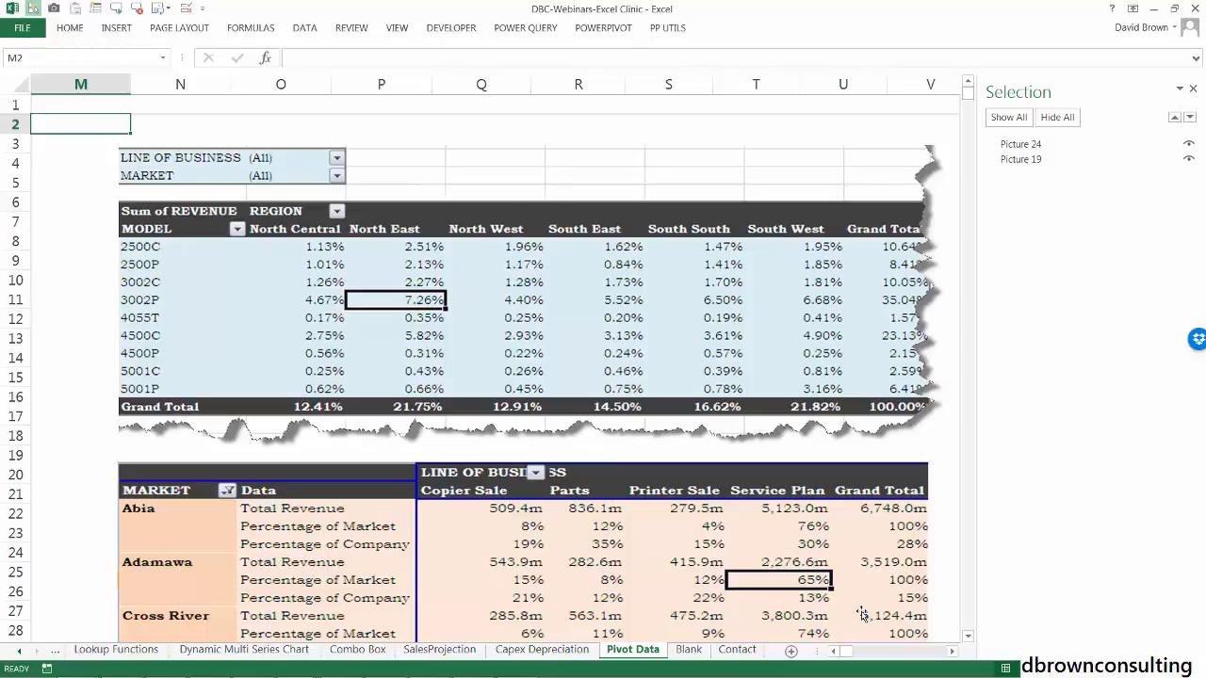
Create a pivot table on a new worksheet from Pivot Data range A1:J41550, with MODEL as the row field
scroll(839, 657, "left", 5)
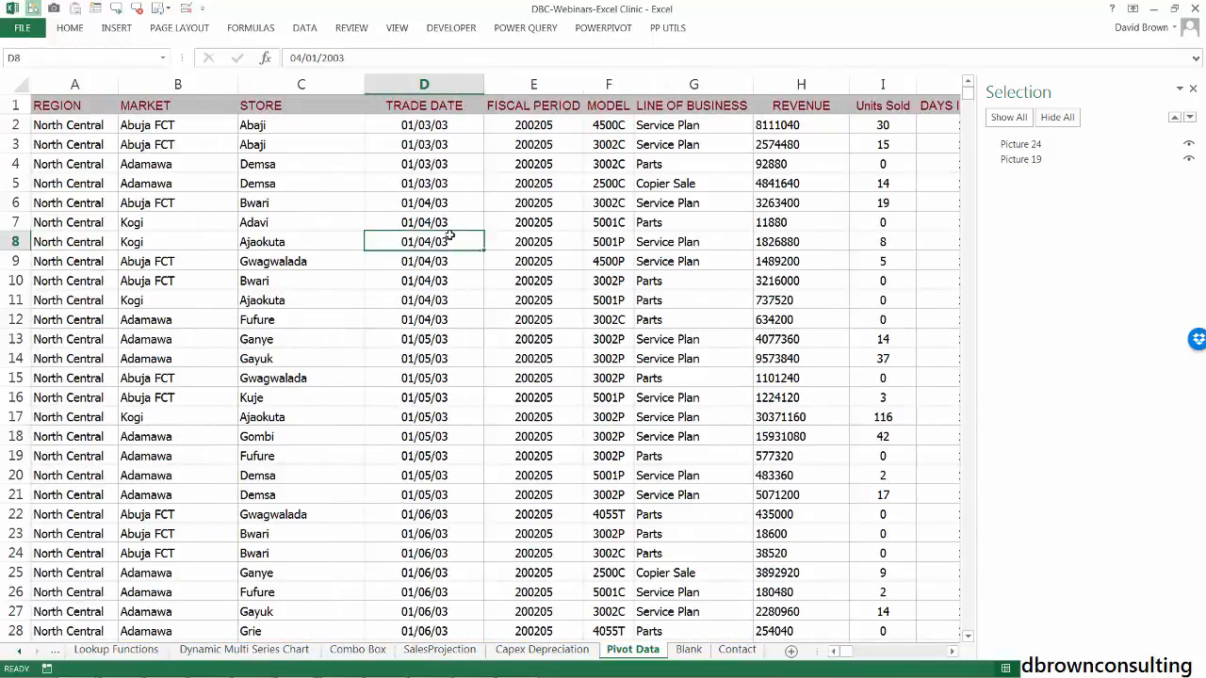
left_click(117, 28)
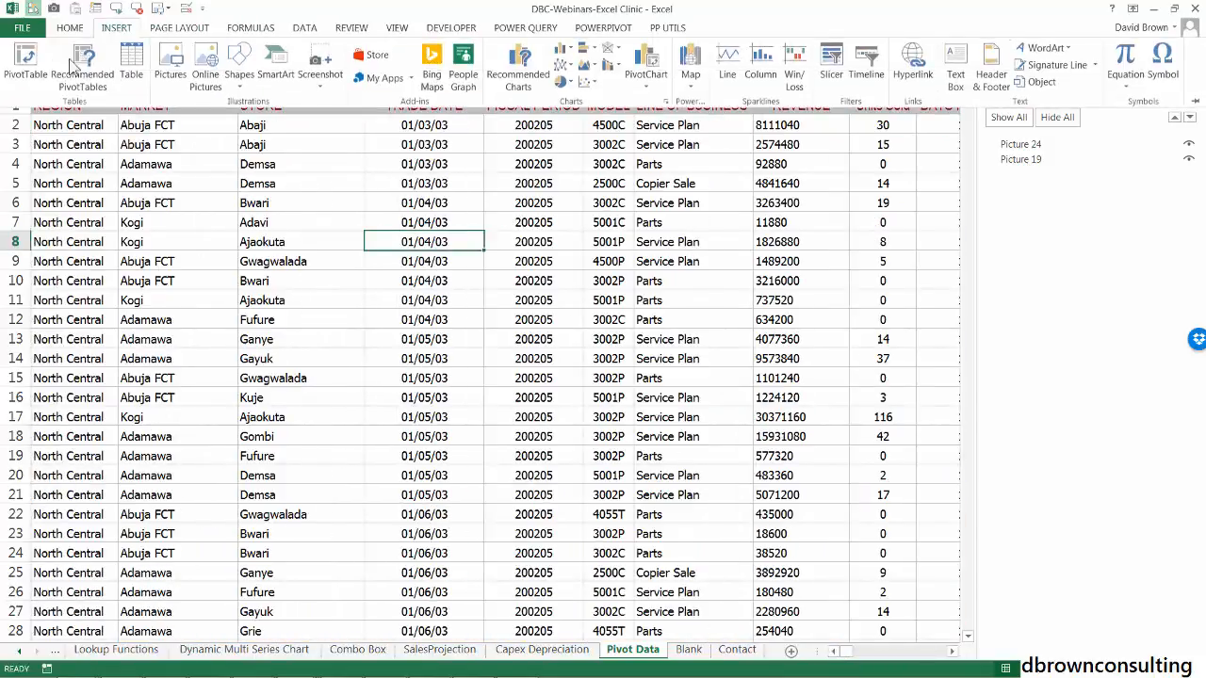
left_click(21, 55)
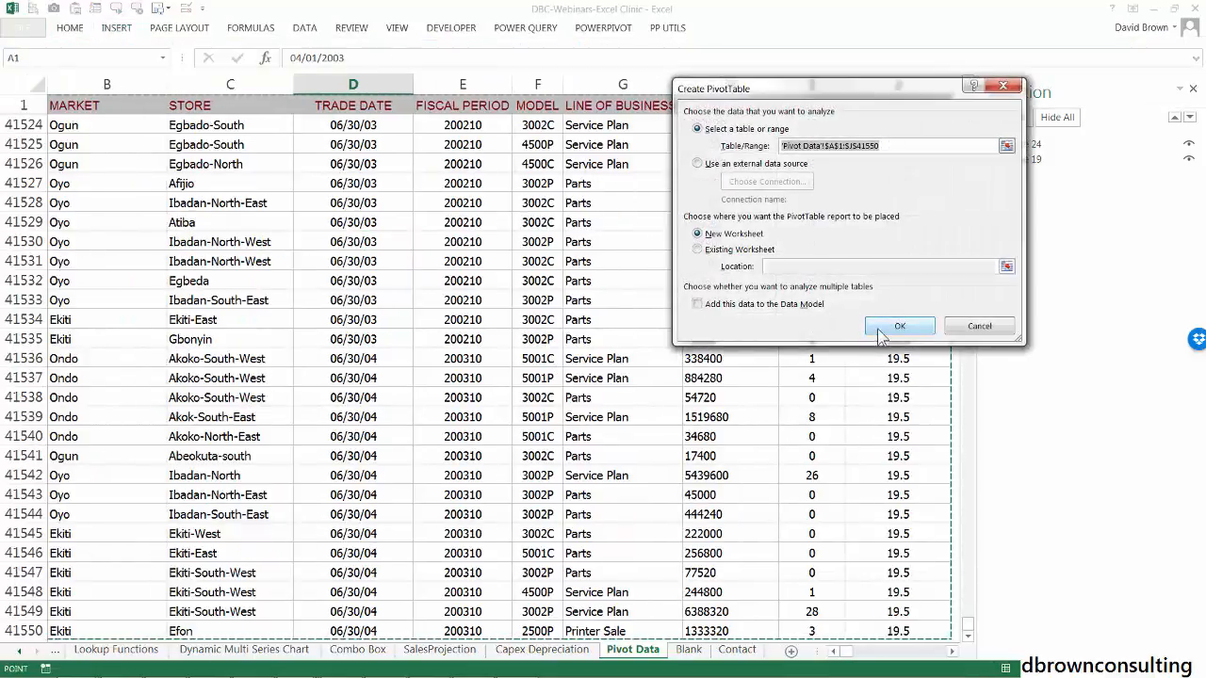
left_click(899, 323)
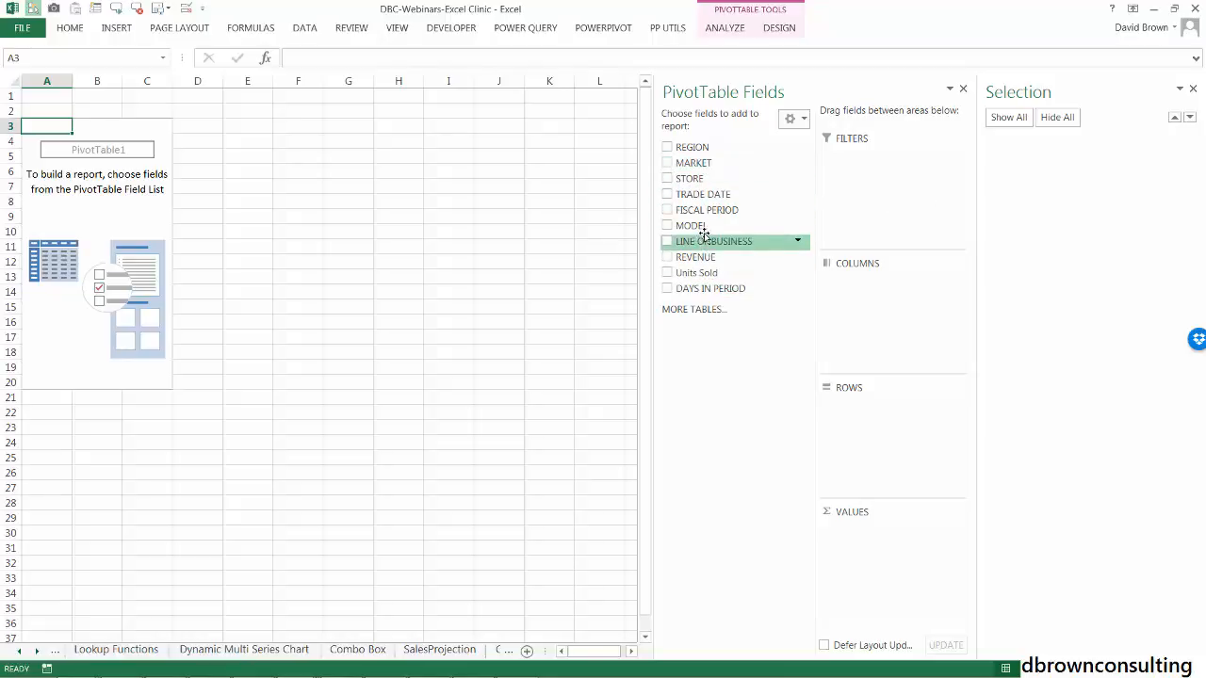
left_click_drag(703, 230, 878, 439)
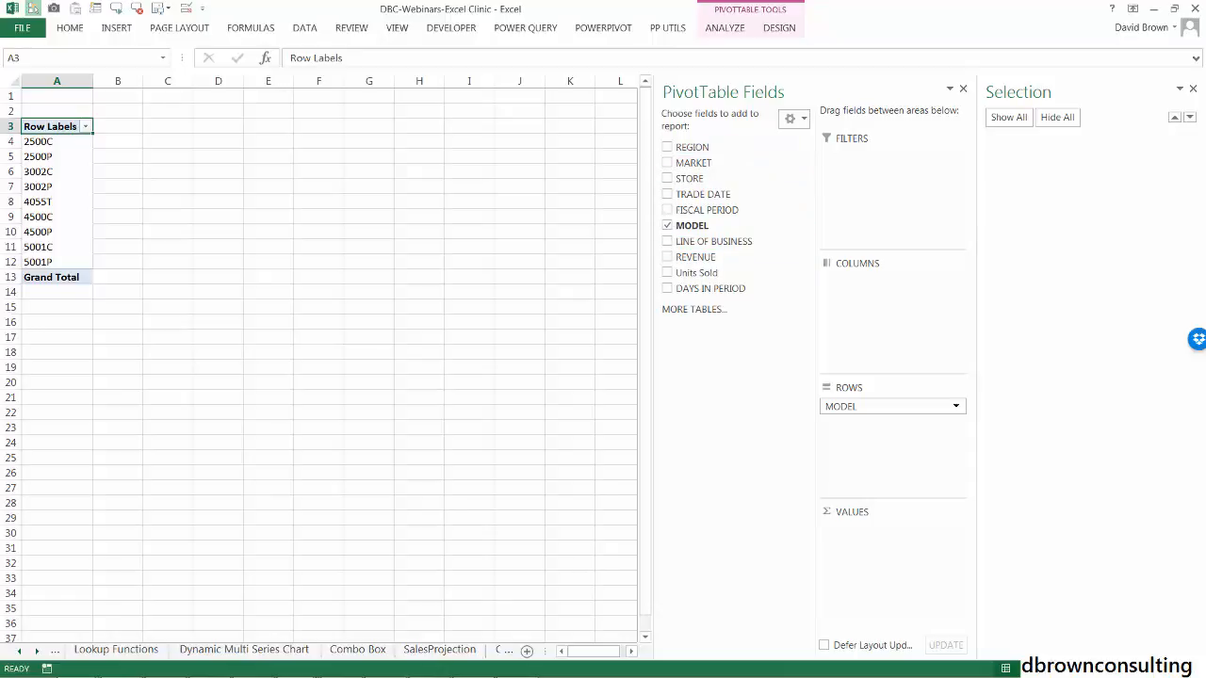
Return to the Pivot Data sheet and examine the layout of the sample pivot table of revenue by MODEL and REGION
left_click(37, 652)
left_click(37, 651)
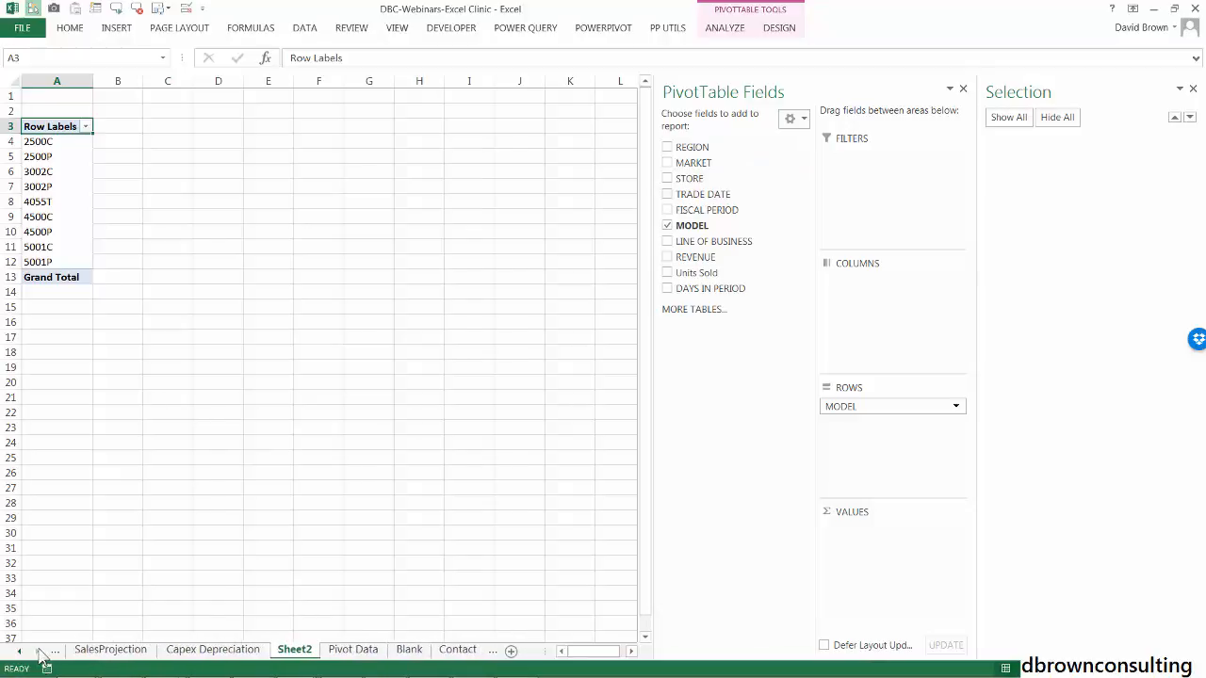
left_click(351, 651)
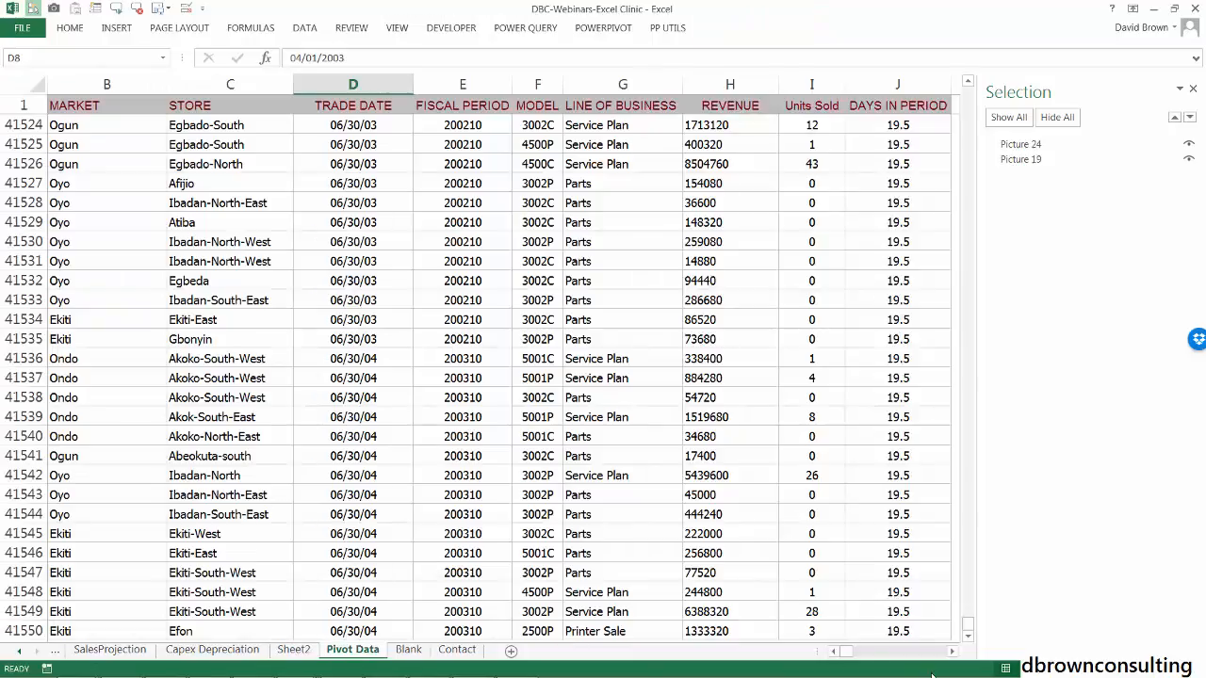
left_click(952, 651)
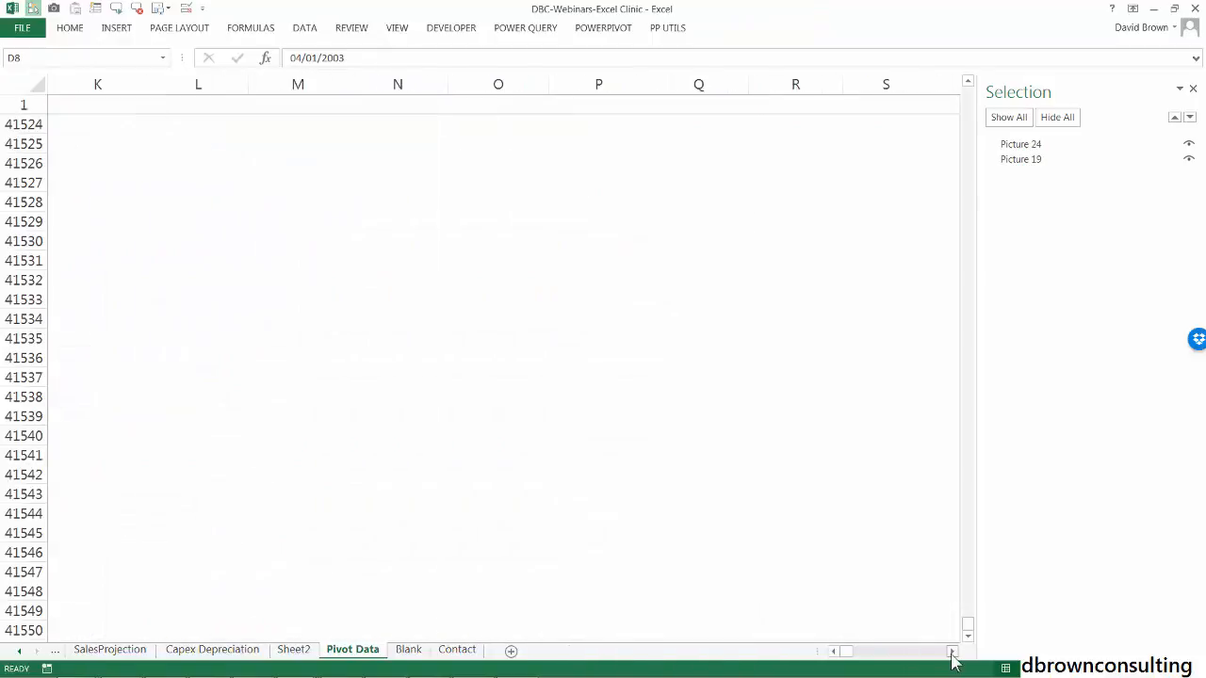
left_click(338, 333)
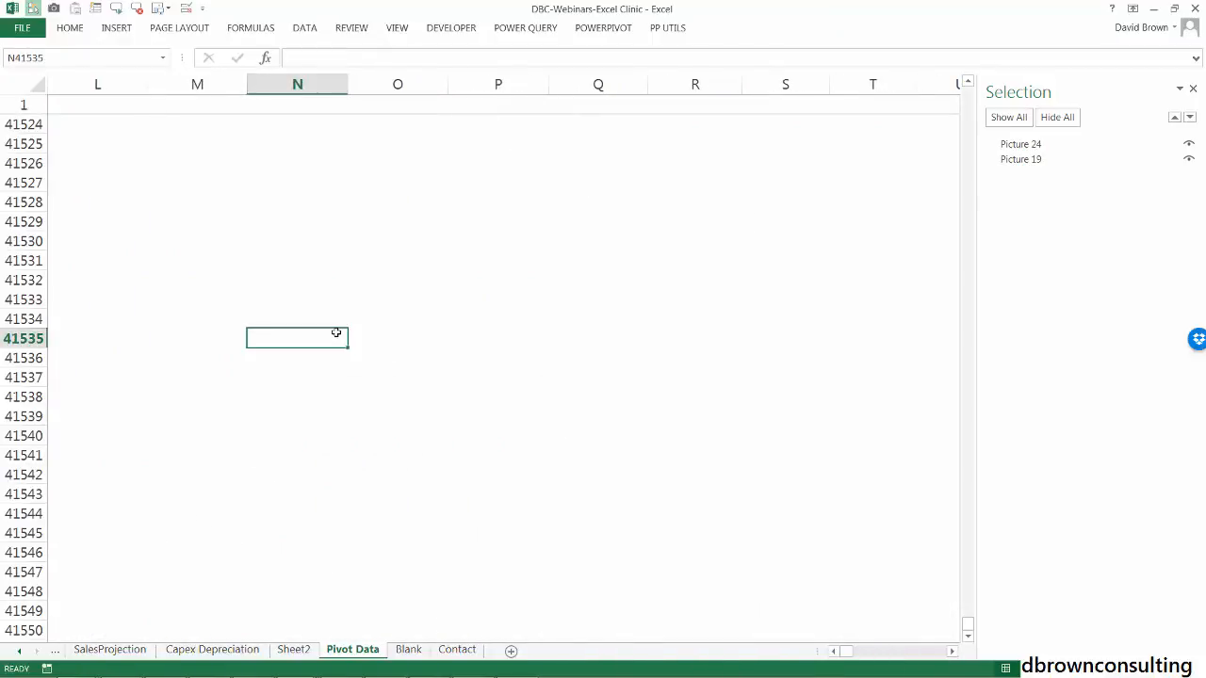
key("ctrl+Up")
key("ctrl+Left")
key("Down")
key("Right")
key("Right")
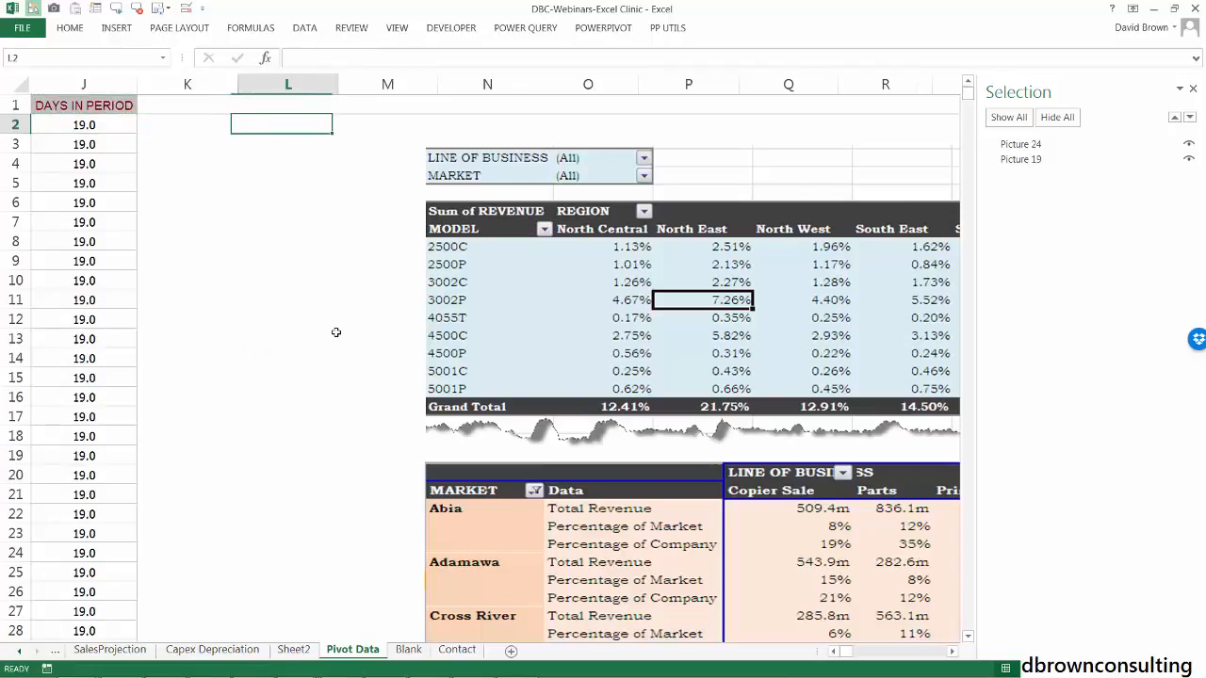
key("Right")
key("Right")
key("Right")
key("Right")
key("Right")
key("Right")
key("Down")
key("Down")
key("Down")
key("Down")
key("Down")
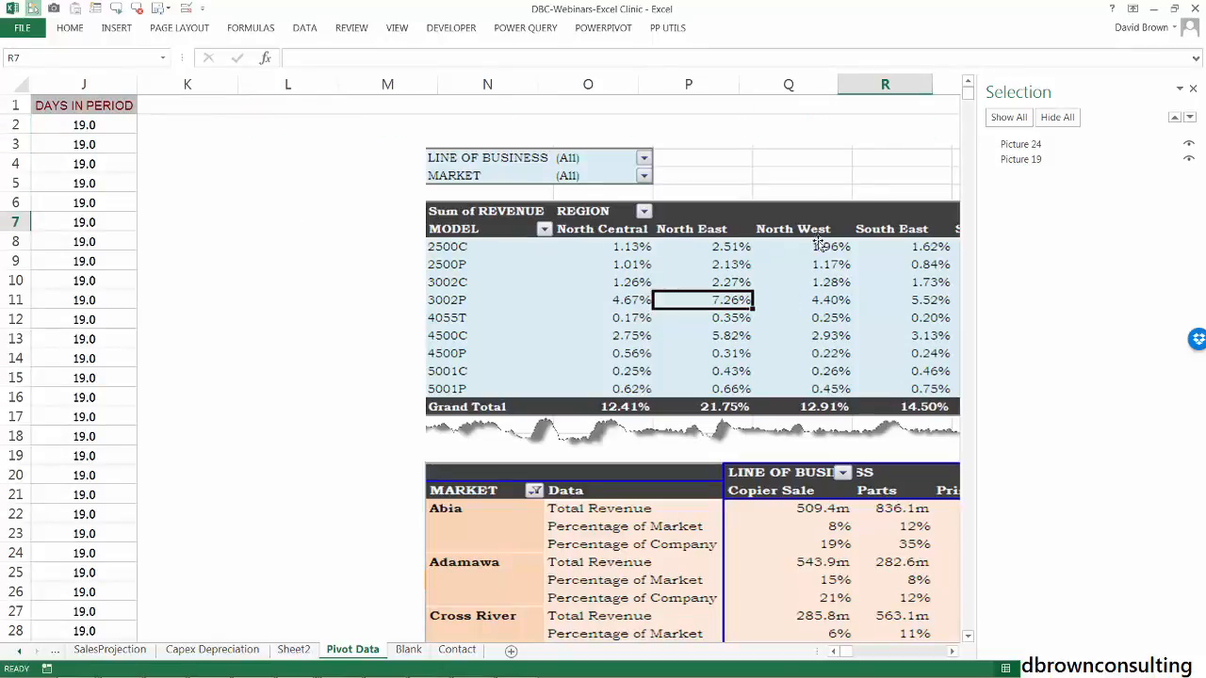
On Sheet2, add REGION as the pivot table's column field and REVENUE as its summed value field
left_click(302, 647)
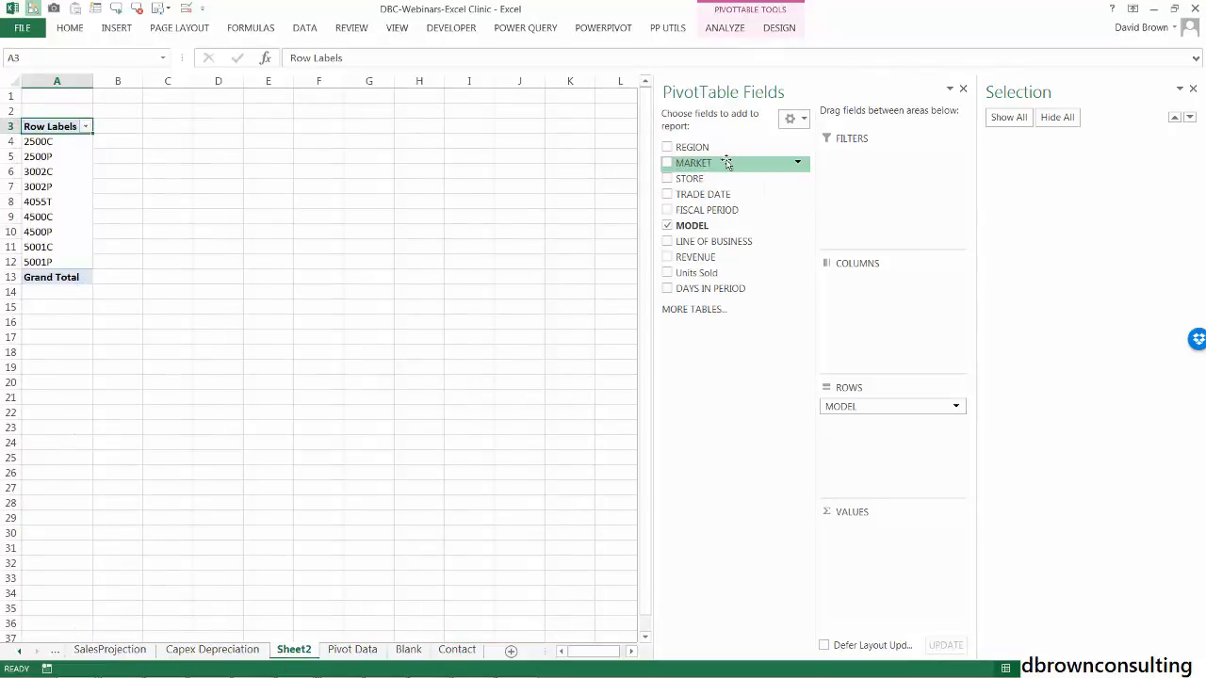
left_click_drag(716, 148, 859, 304)
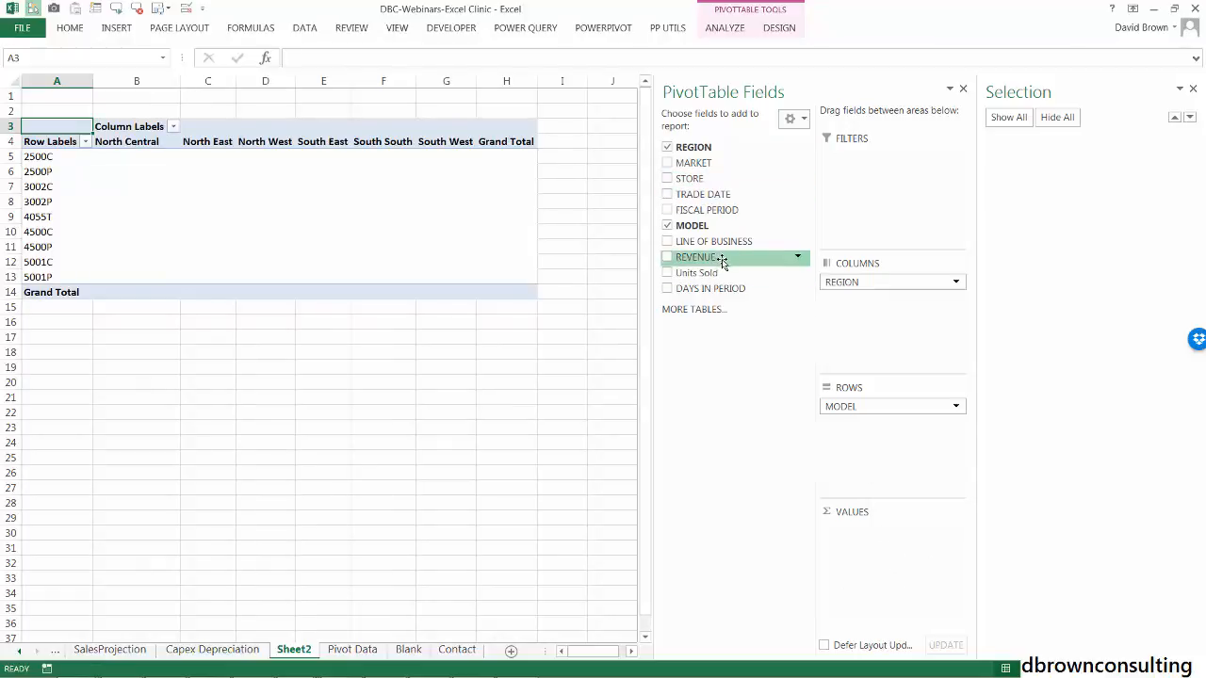
left_click_drag(722, 260, 880, 571)
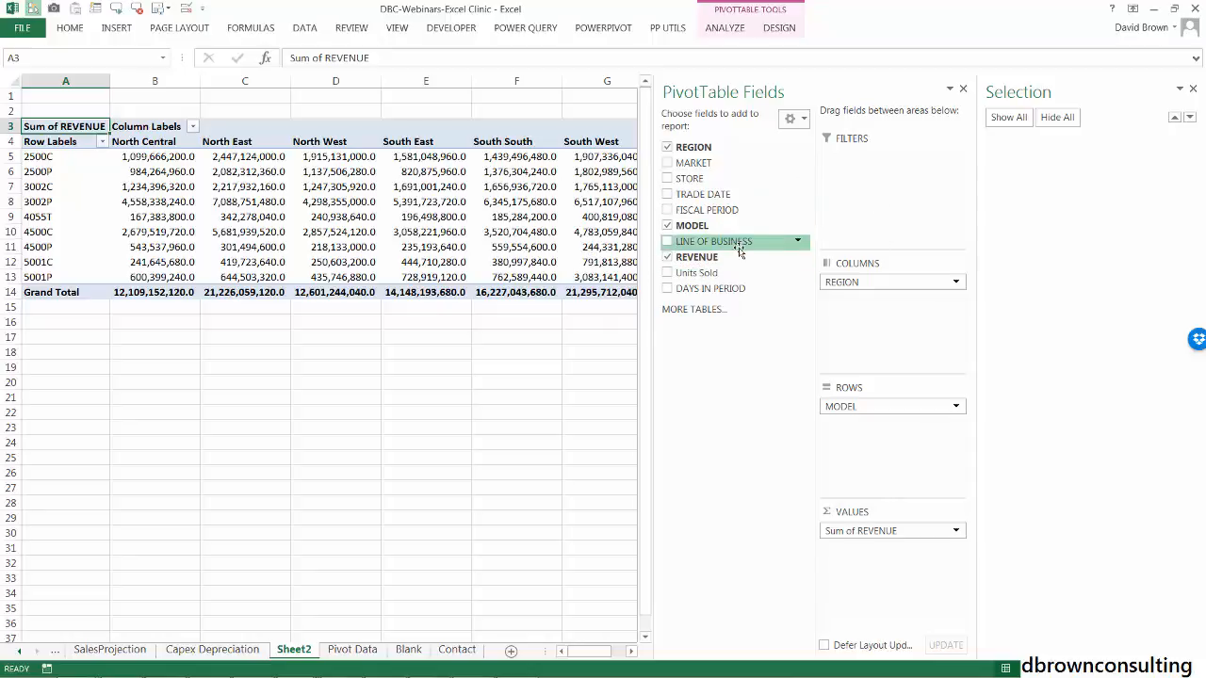
Add LINE OF BUSINESS and MARKET as report filters, checking the sample picture on Pivot Data for the fields
left_click_drag(712, 241, 872, 183)
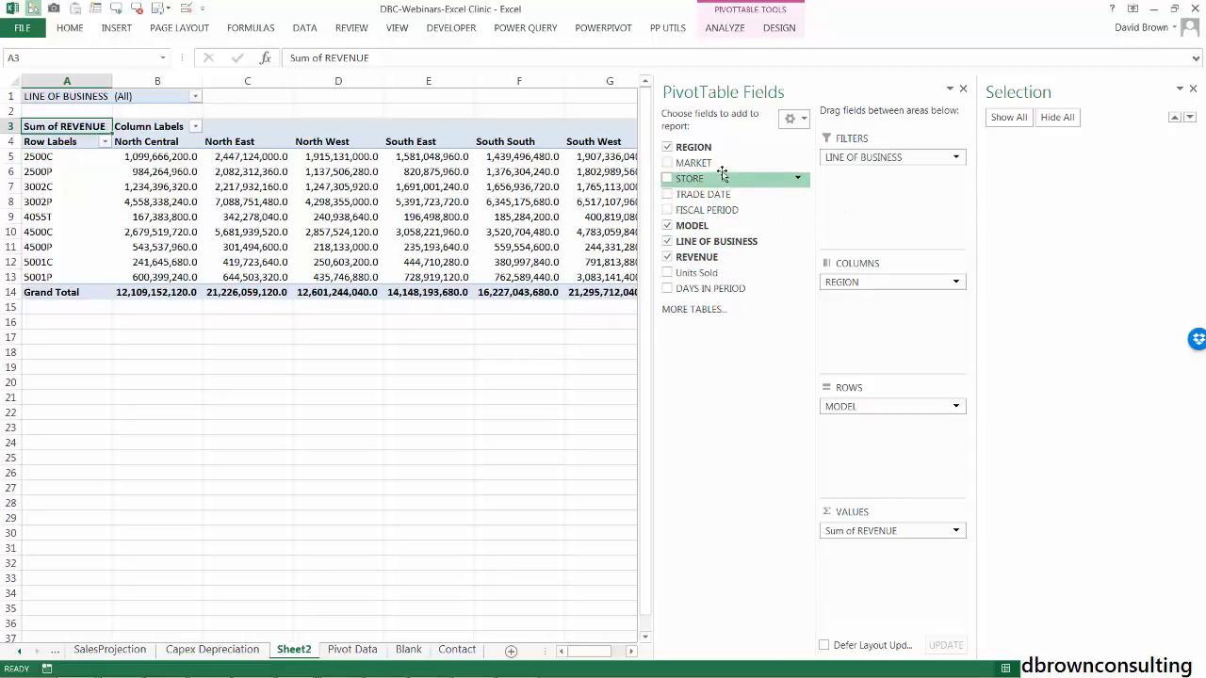
left_click(367, 650)
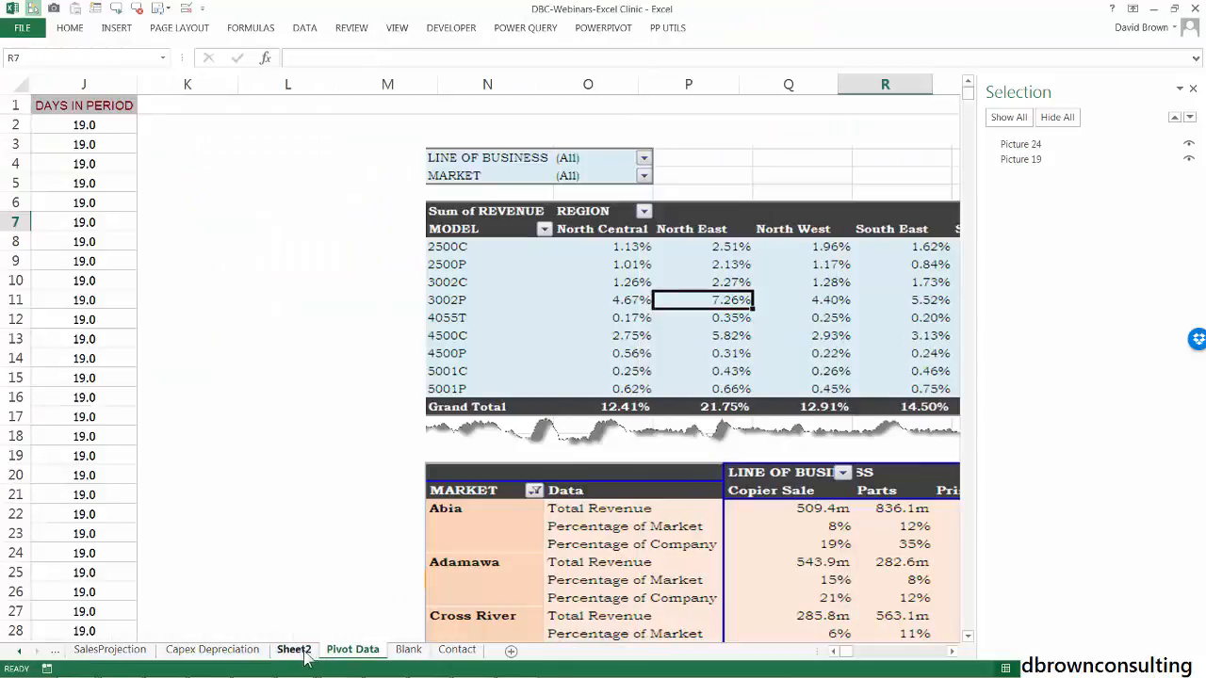
left_click(302, 652)
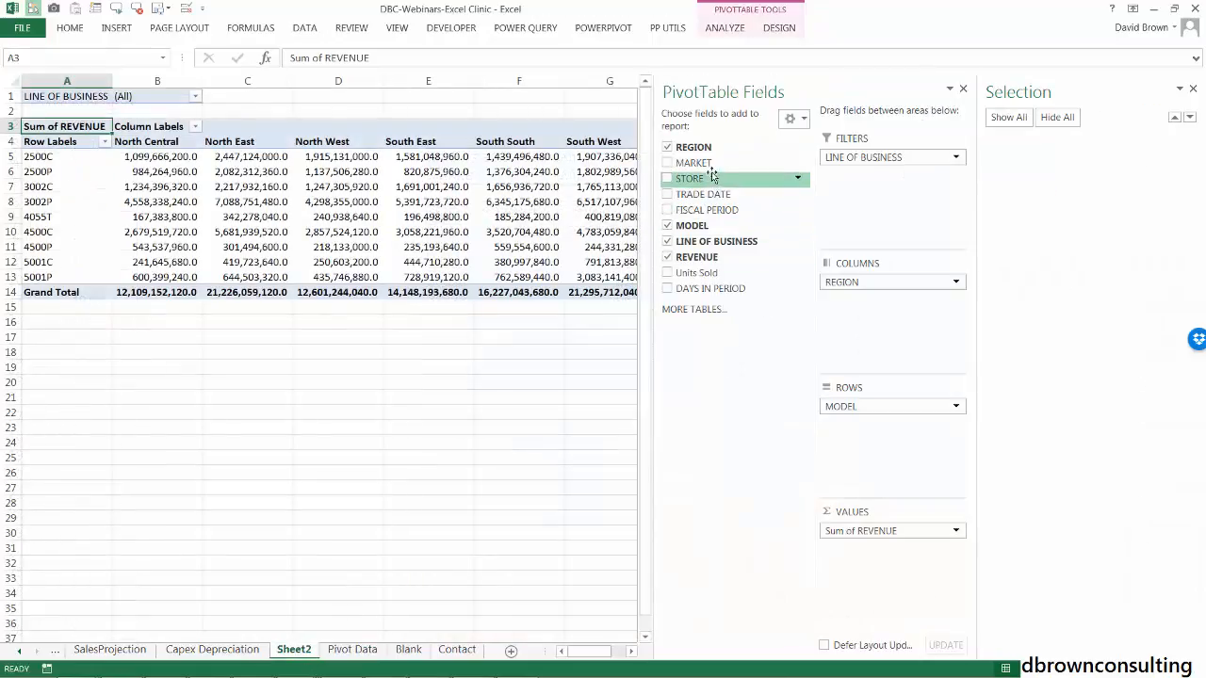
left_click_drag(714, 168, 886, 193)
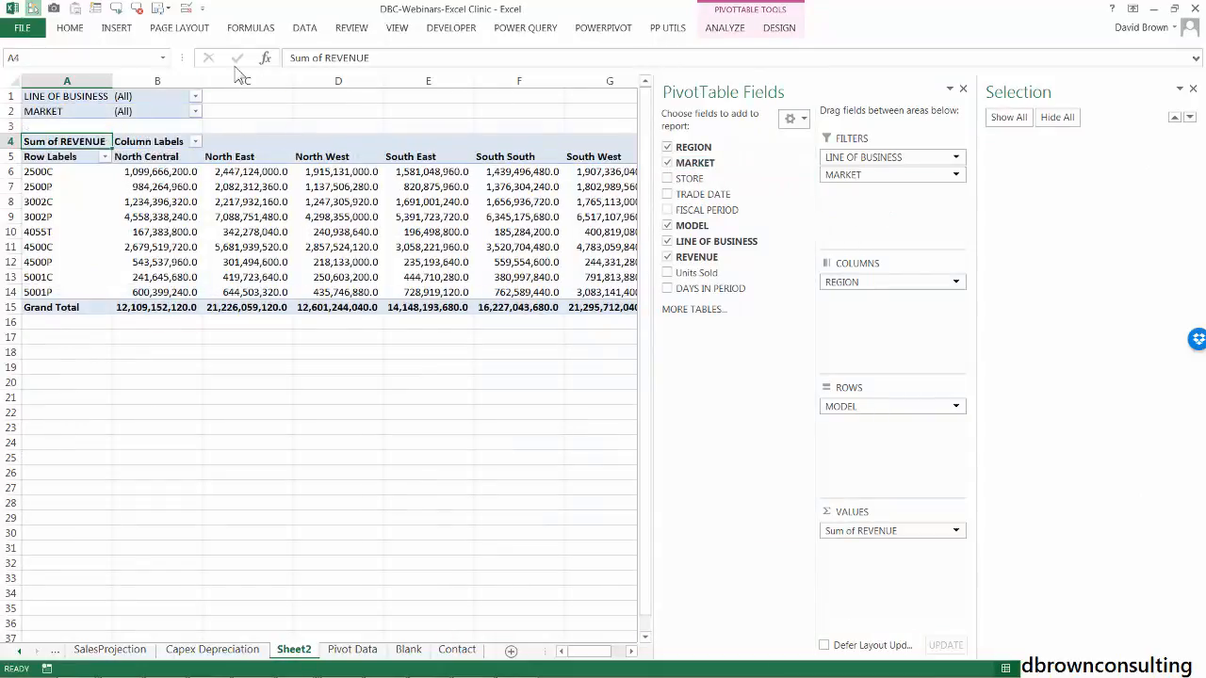
Try filtering LINE OF BUSINESS to Printer Sale and reset the filter to (All)
left_click(195, 96)
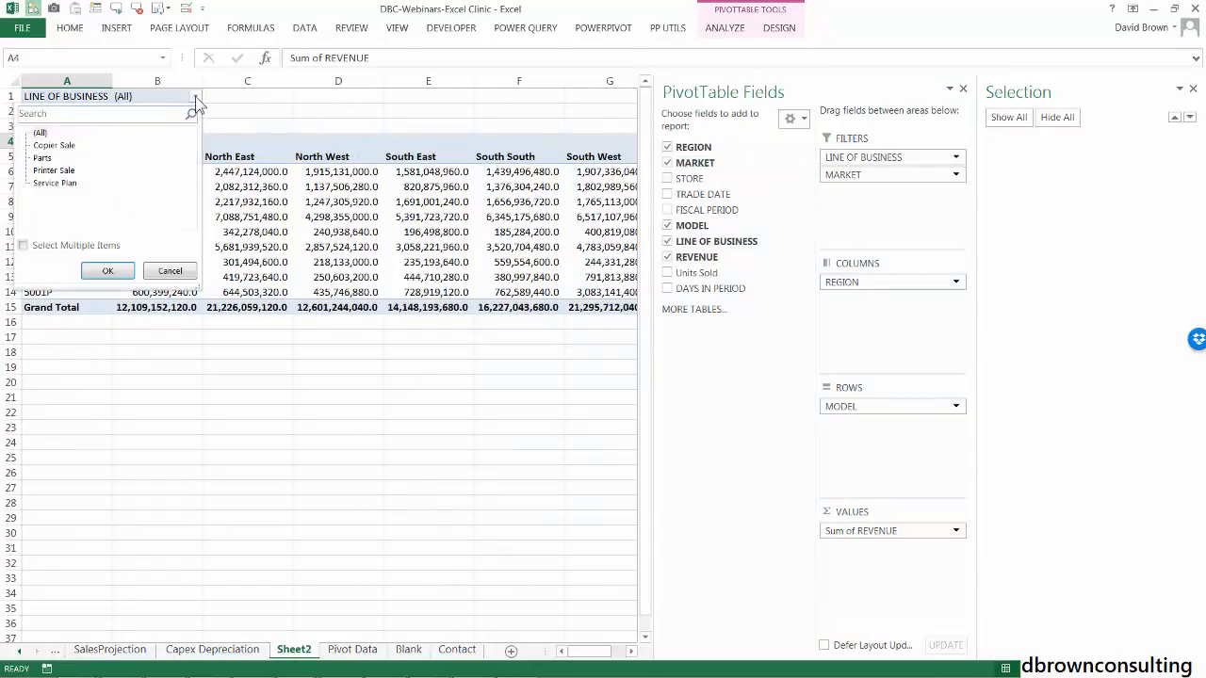
left_click(58, 170)
left_click(106, 270)
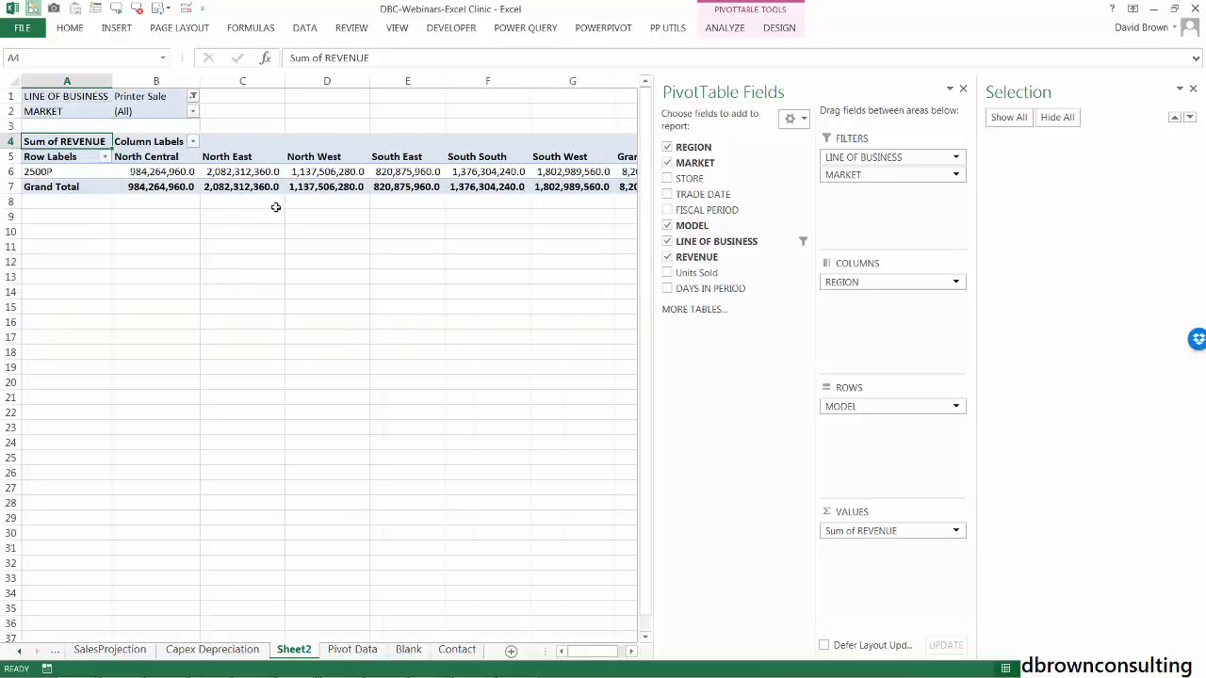
left_click(193, 96)
left_click(37, 132)
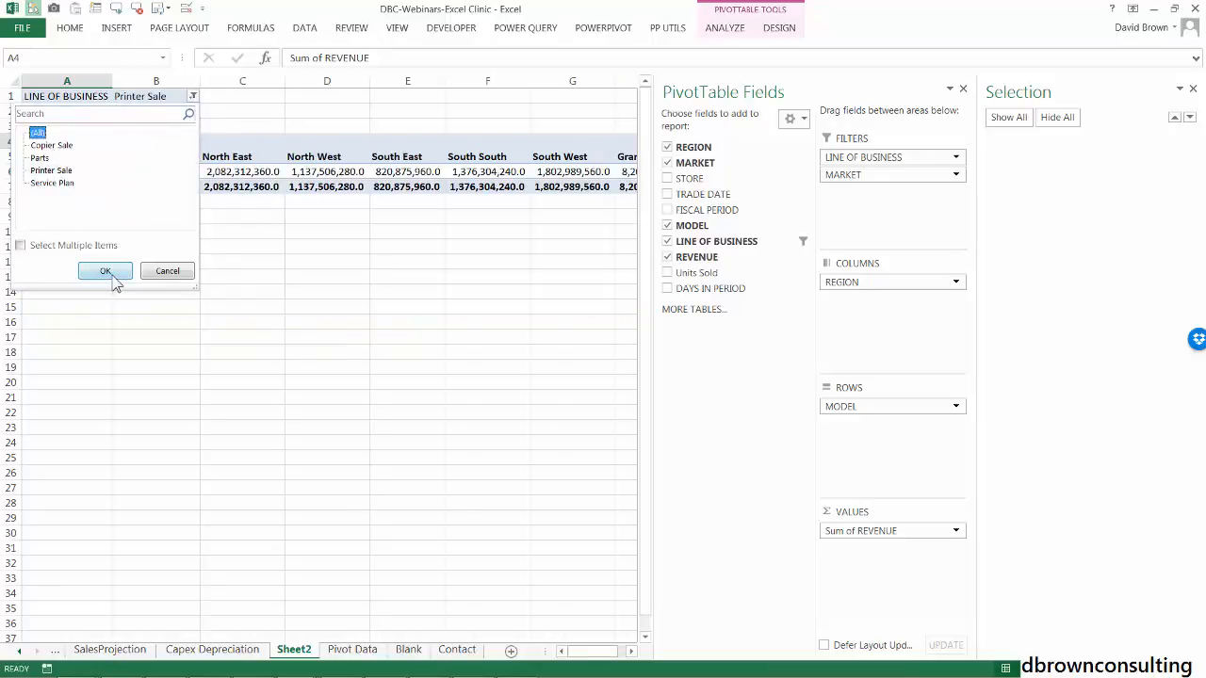
left_click(107, 270)
Close the PivotTable field list and the Selection pane to give the worksheet the full window width
left_click(238, 215)
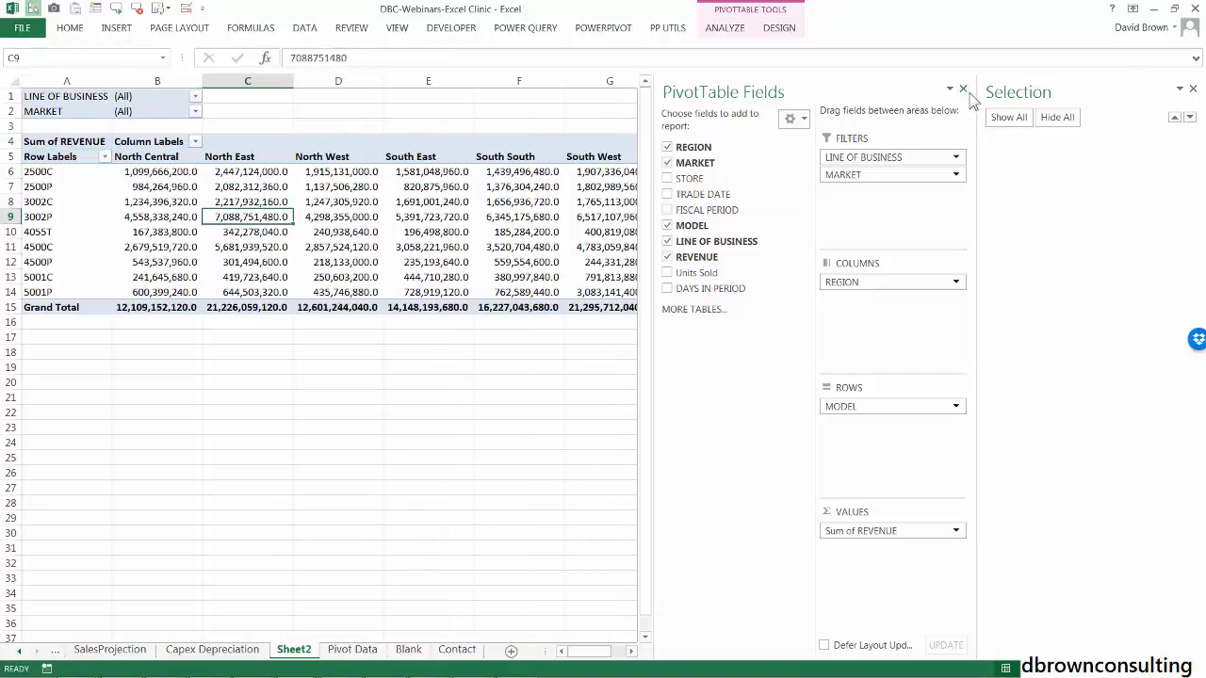
left_click(964, 89)
left_click(1193, 89)
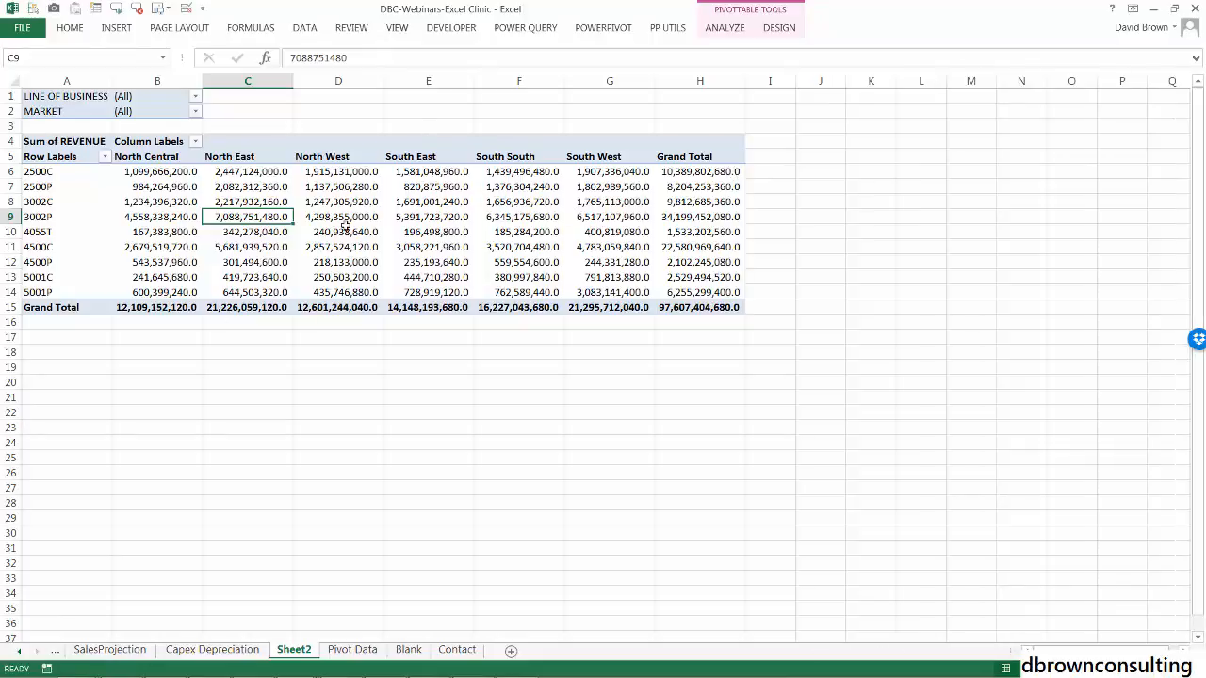
Show the pivot table's revenue values as % of Grand Total
right_click(348, 203)
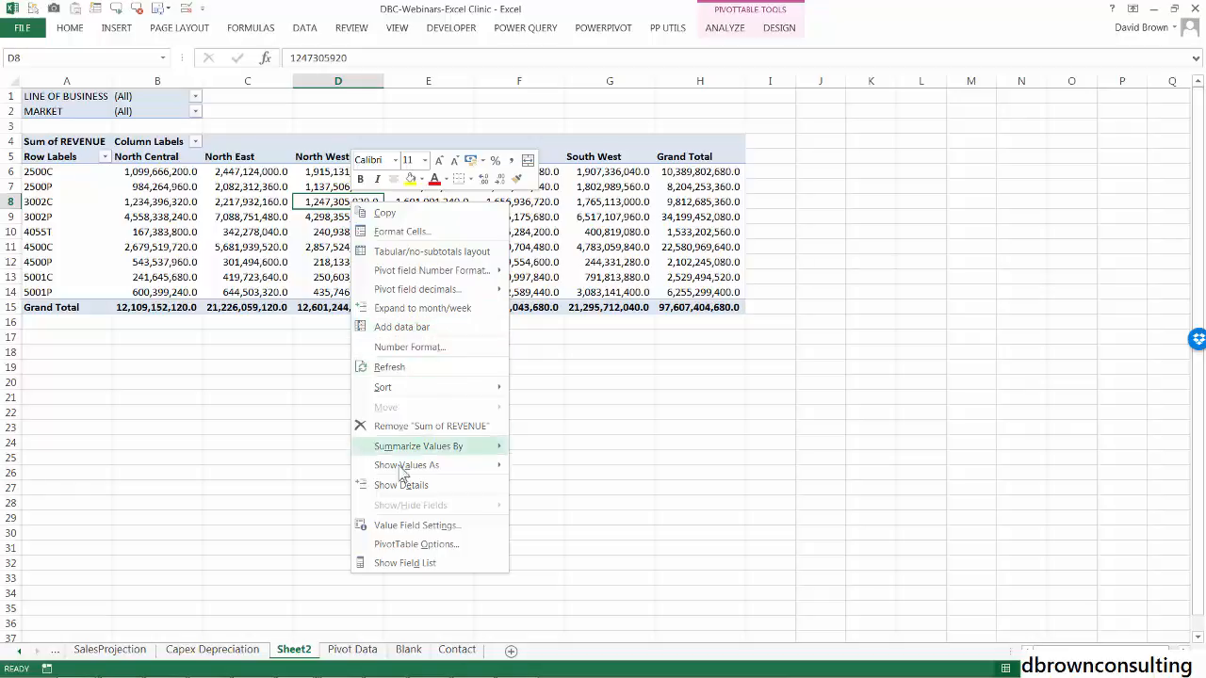
mouse_move(461, 476)
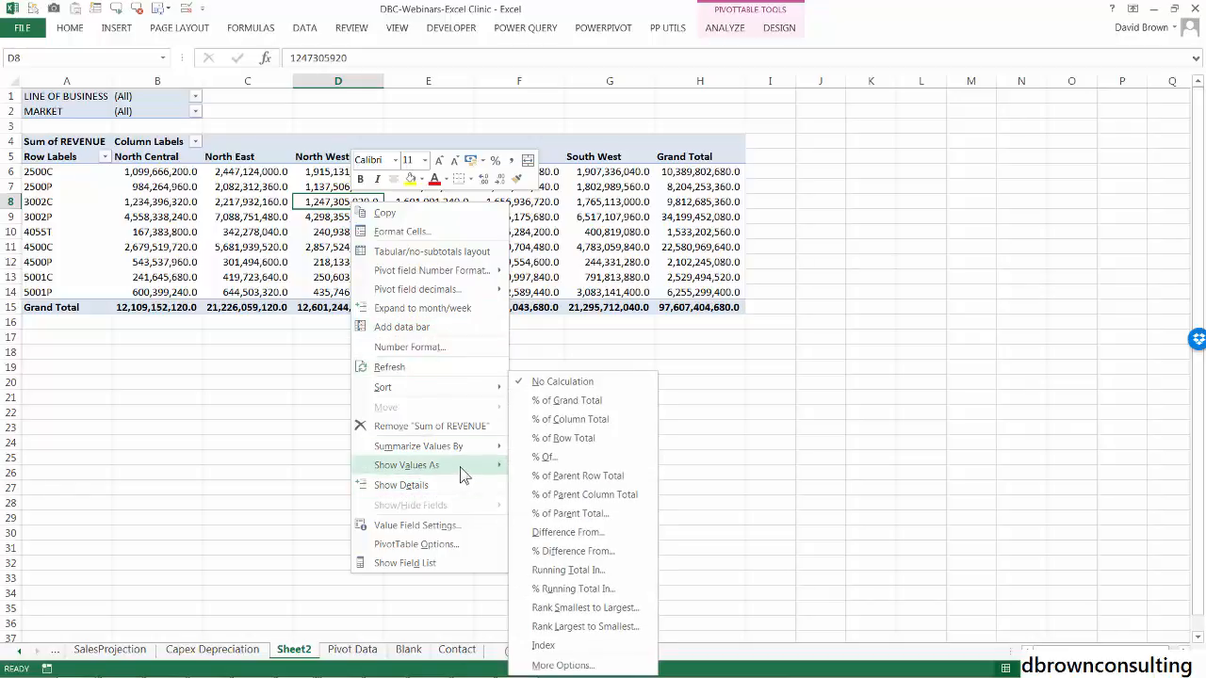
left_click(578, 403)
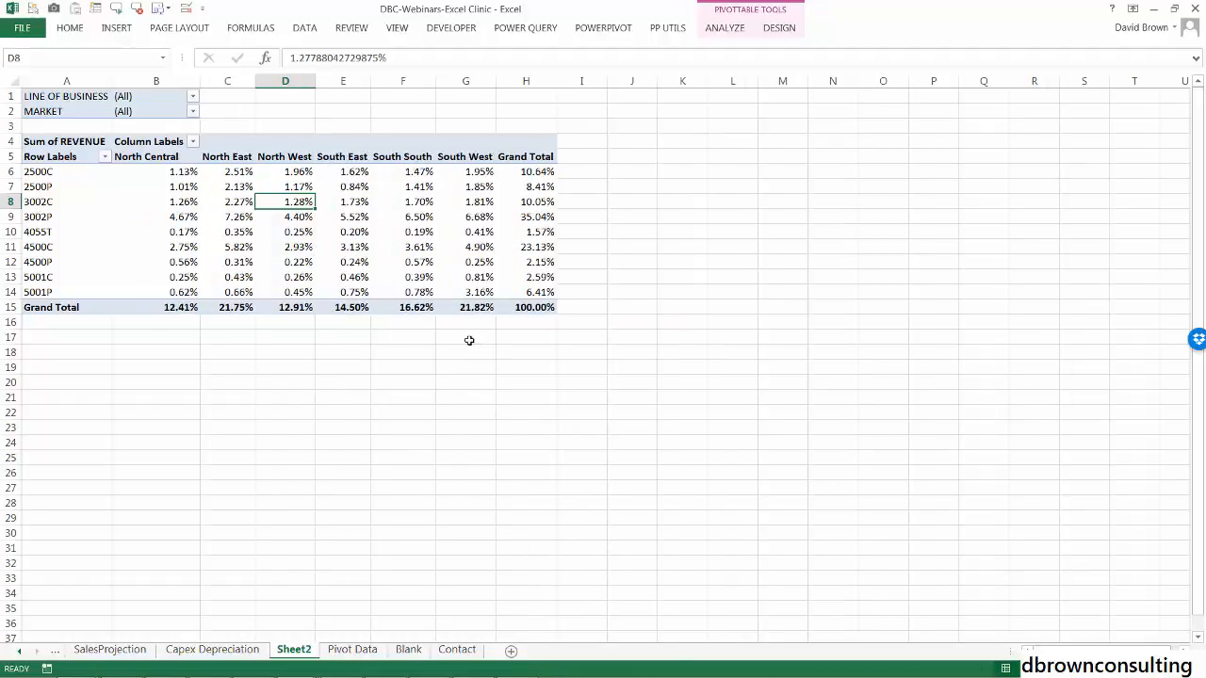
mouse_move(527, 258)
mouse_move(373, 262)
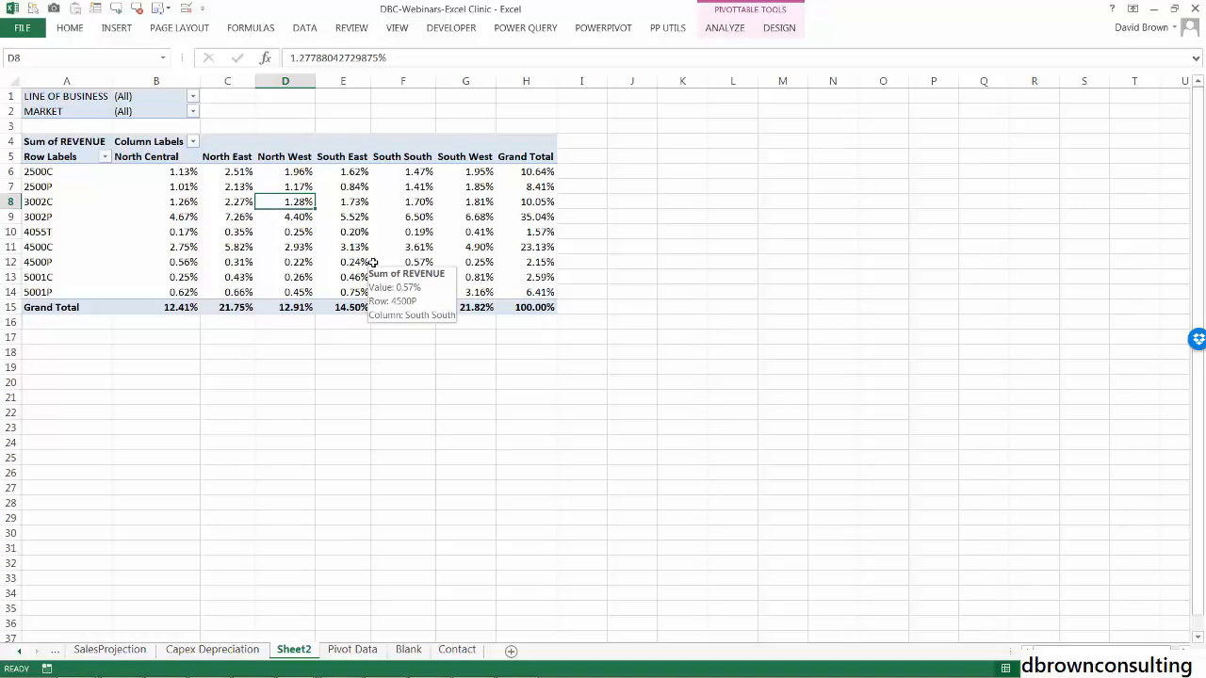
Bring the earlier worksheets into view in the sheet list, back to Lookup Functions
left_click(18, 651)
left_click(17, 651)
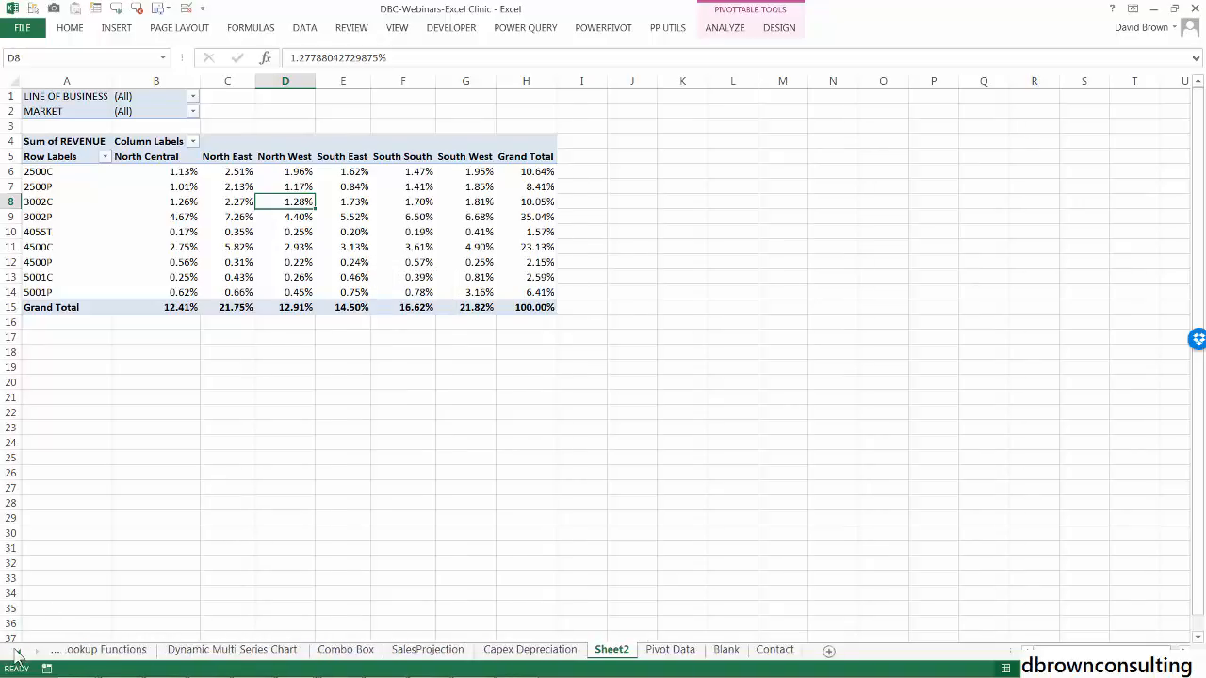
left_click(18, 652)
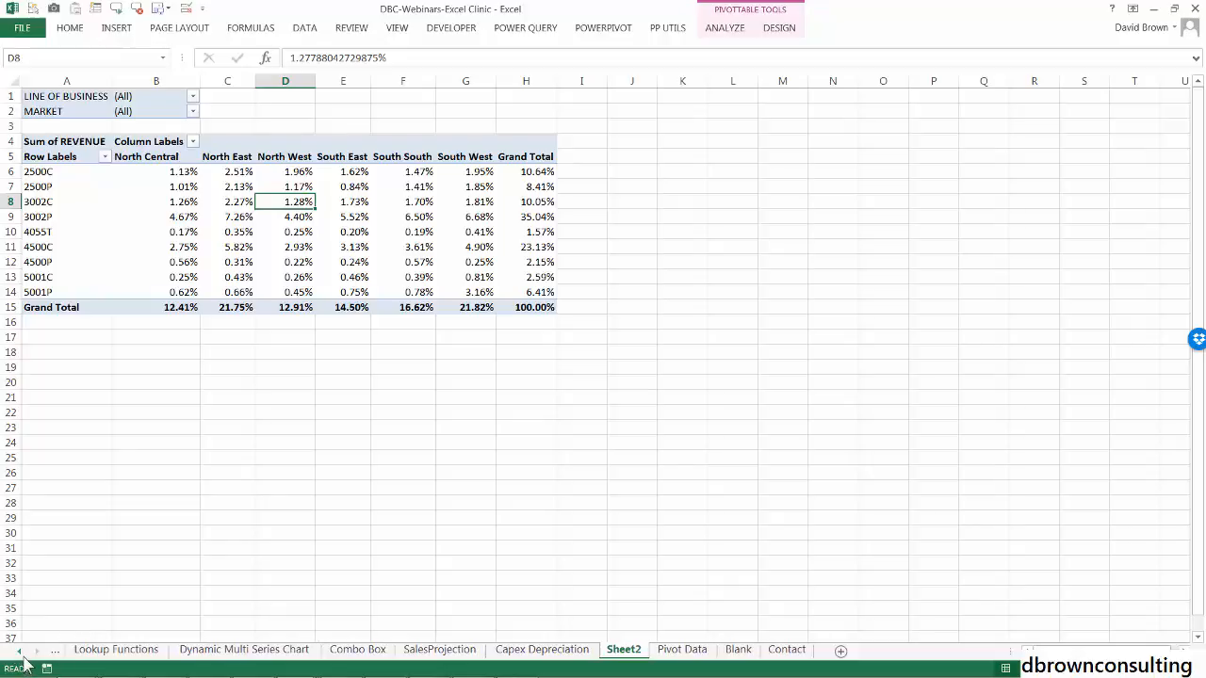